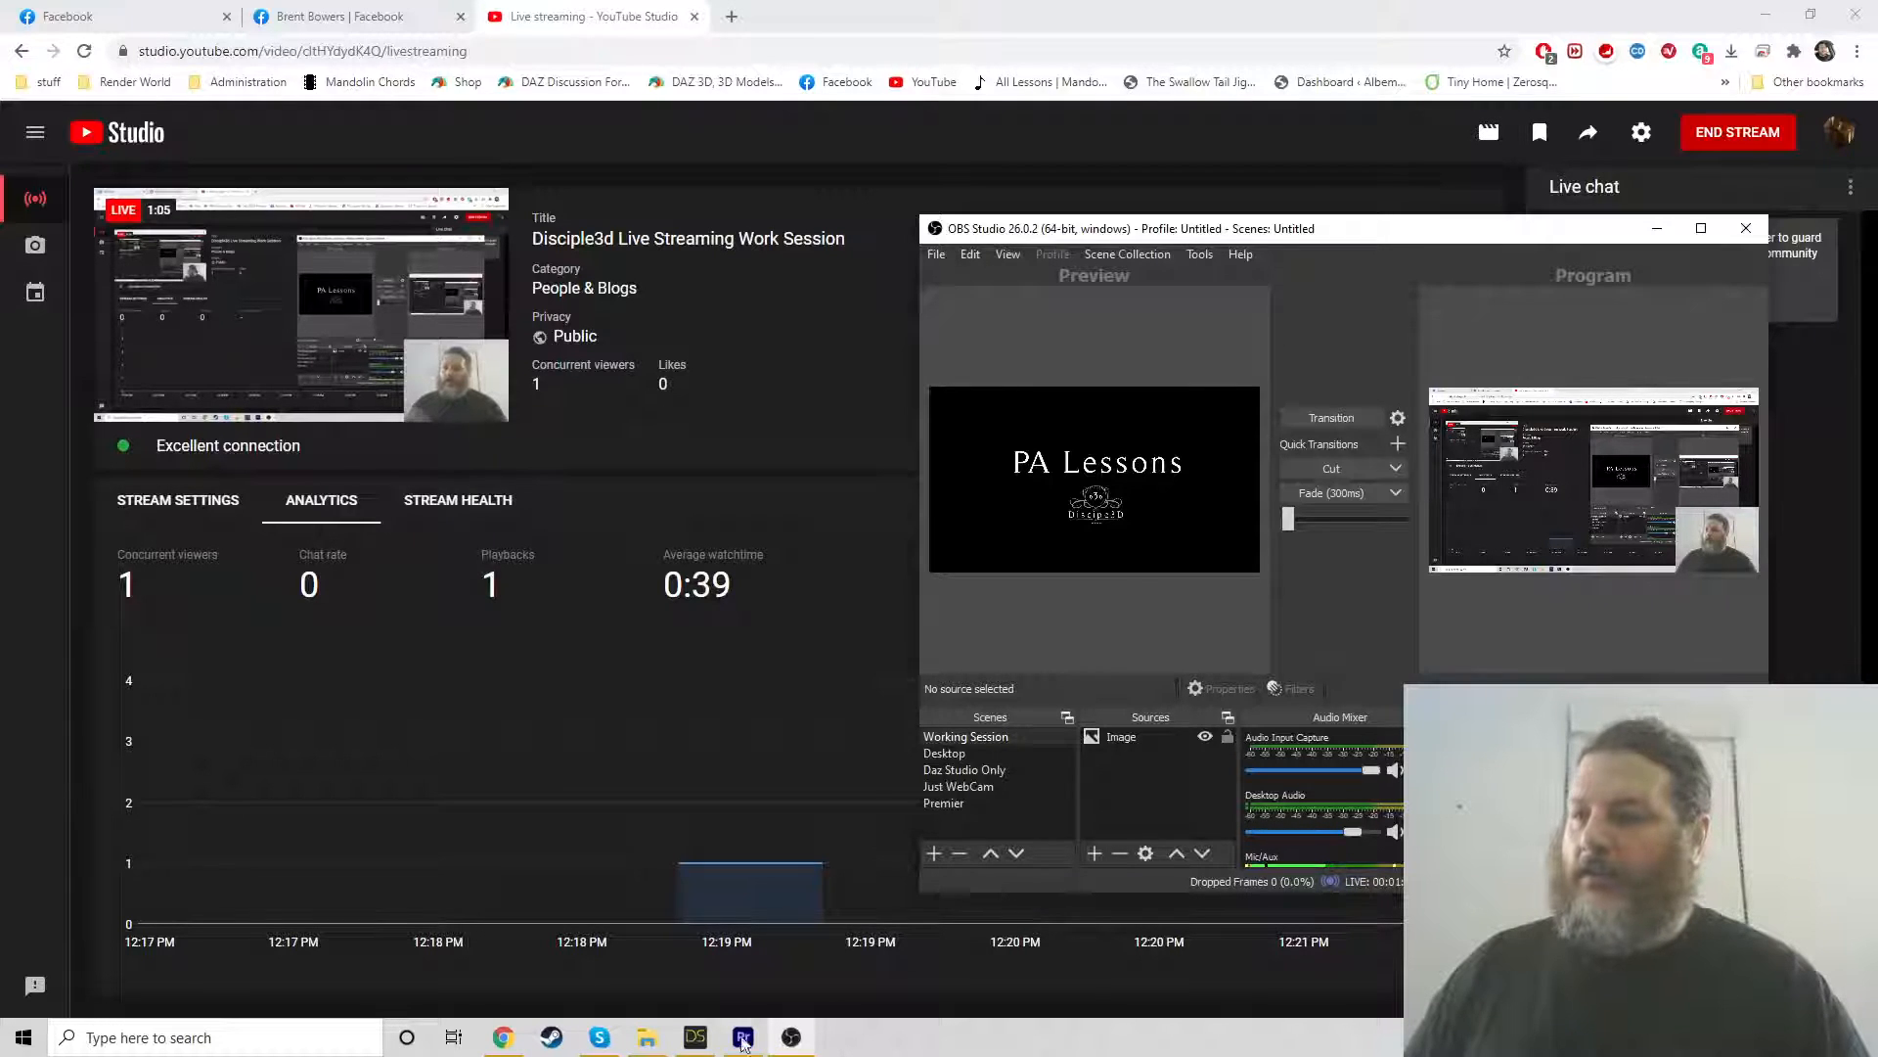
Select the Premier scene and set its window capture source to the Adobe Premiere Pro Home window
{"action": "left_click", "coordinate": [947, 803]}
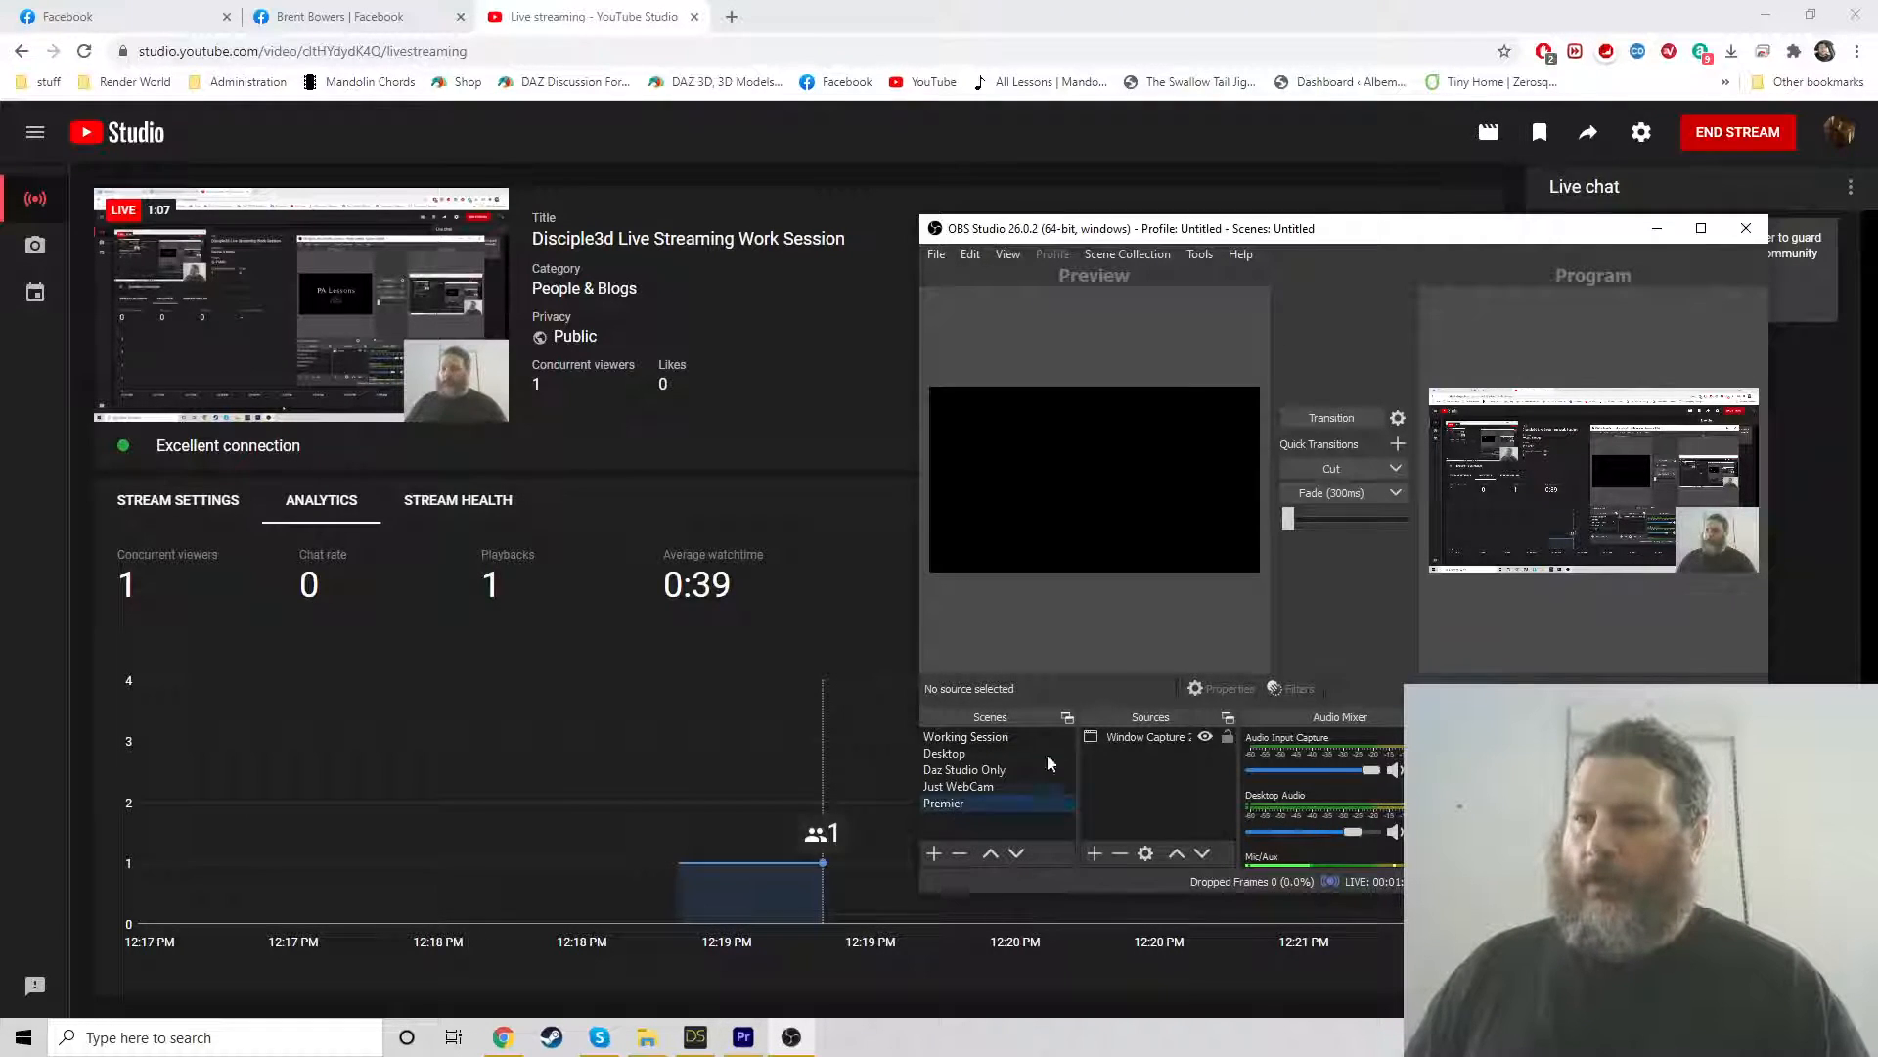
{"action": "double_click", "coordinate": [1155, 740]}
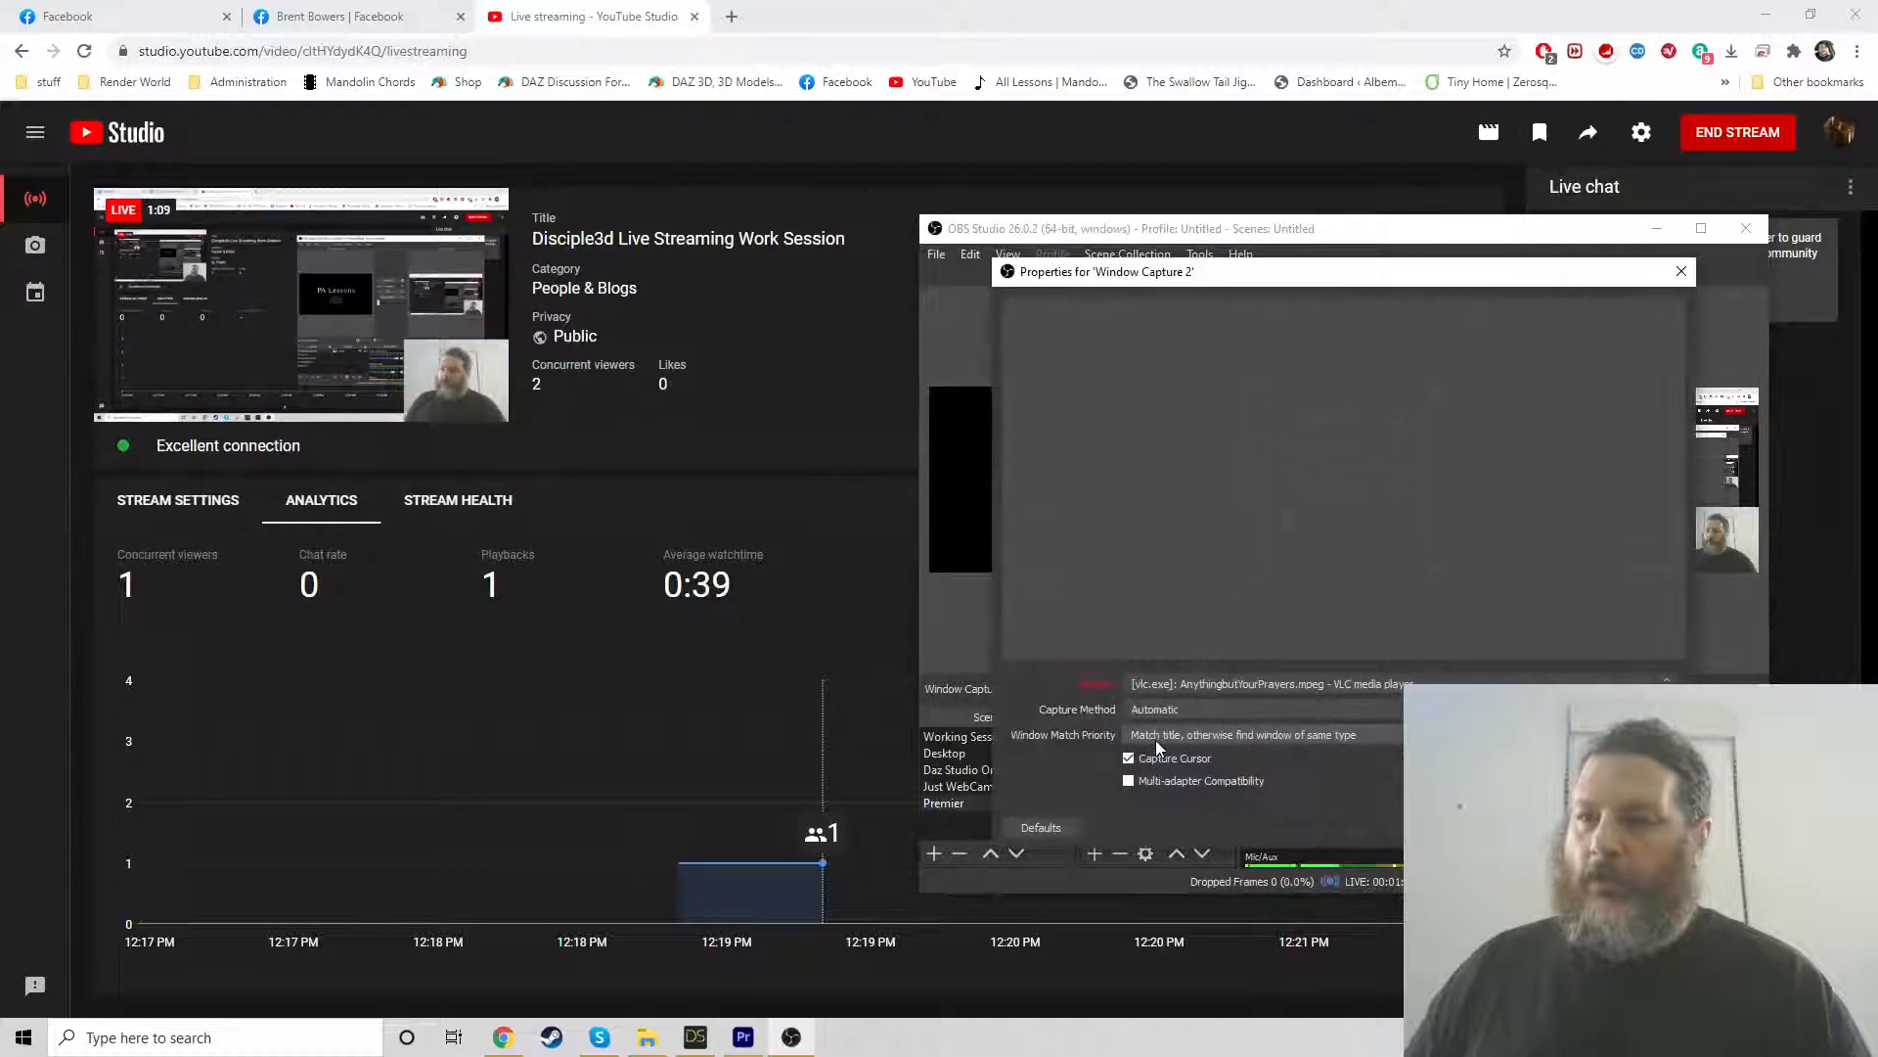
{"action": "left_click", "coordinate": [1257, 685]}
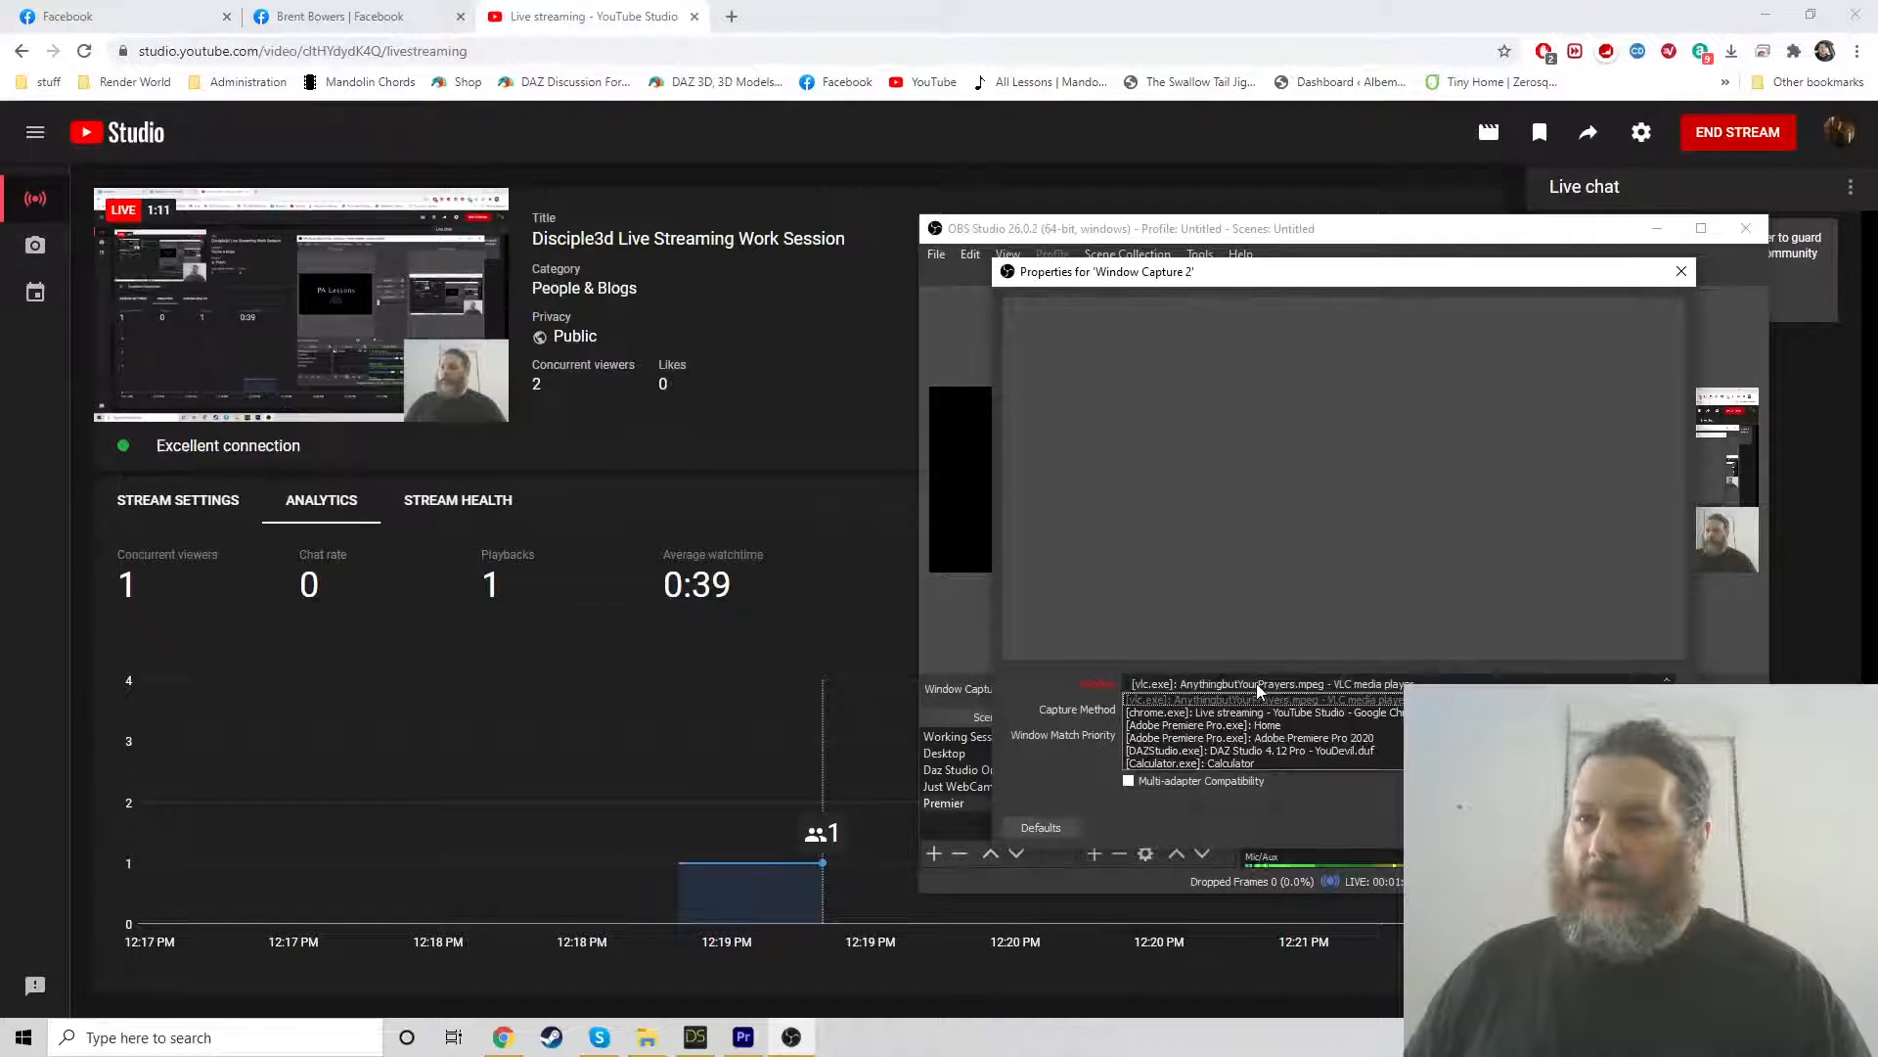
{"action": "left_click", "coordinate": [1212, 740]}
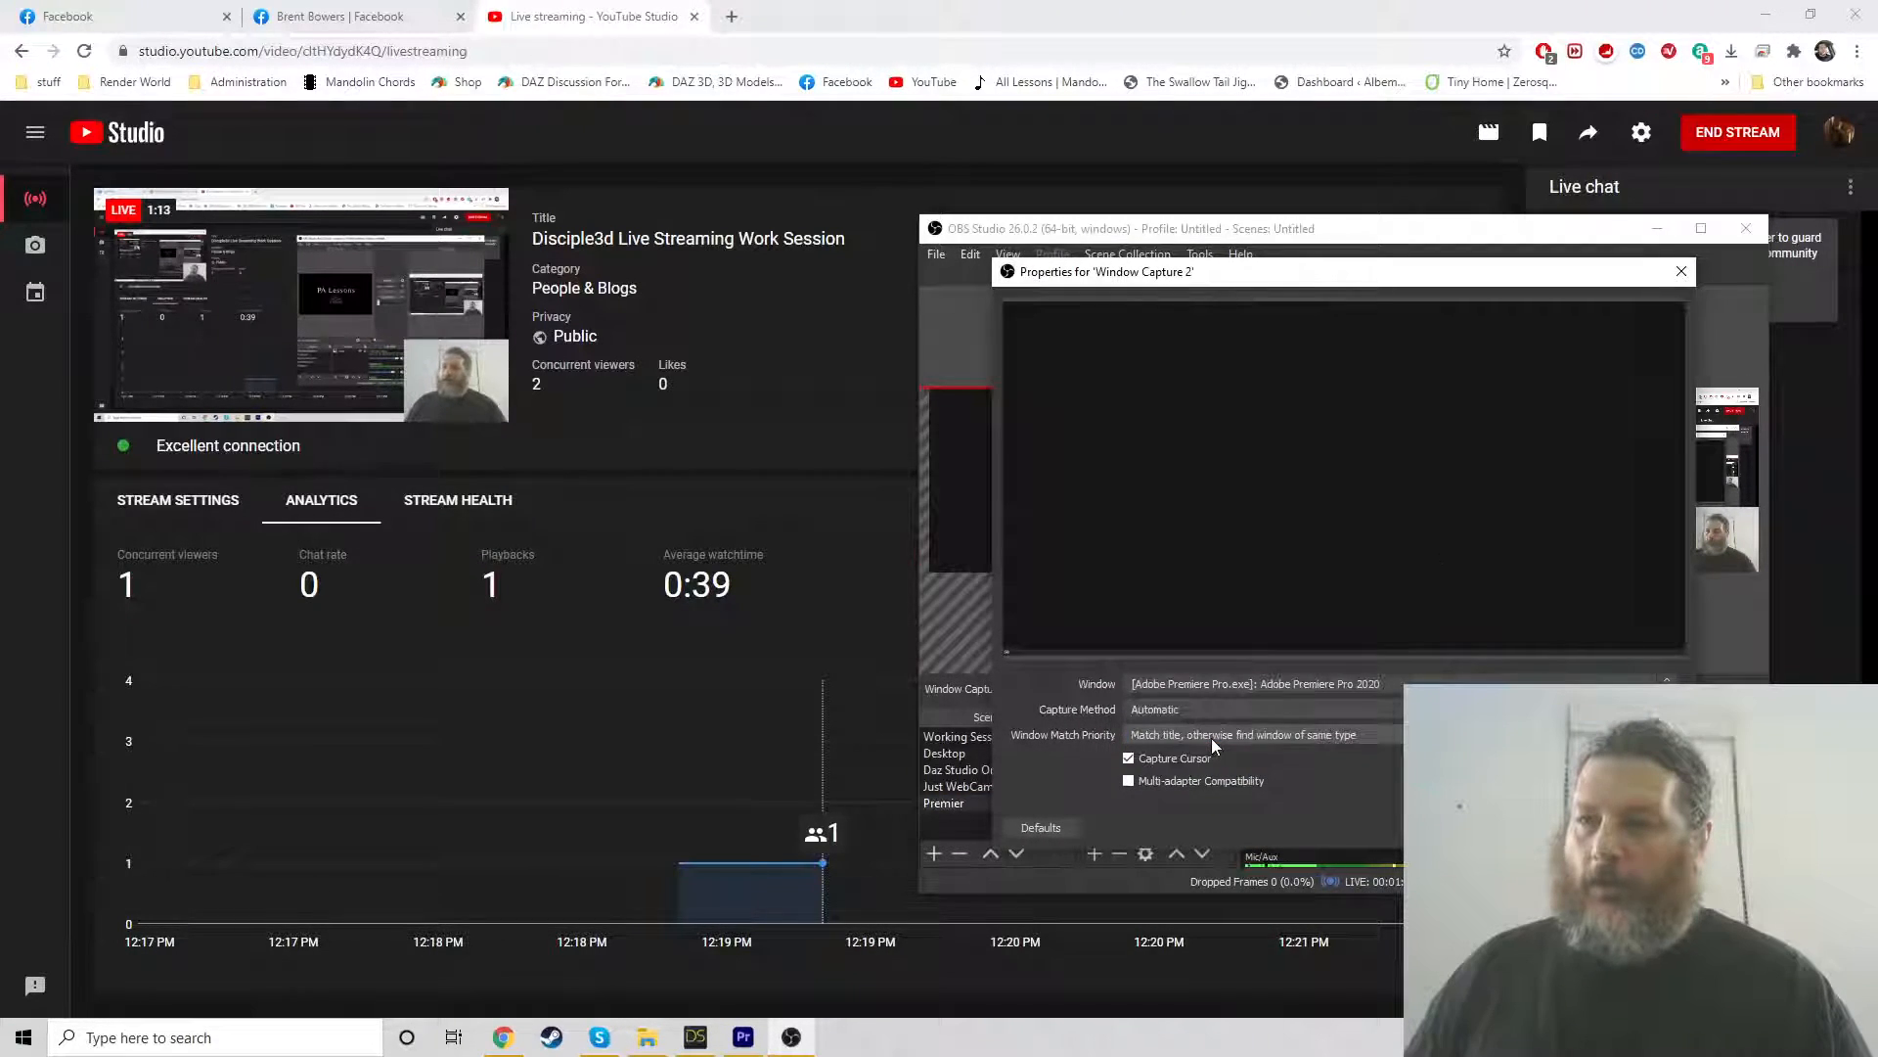
{"action": "left_click", "coordinate": [1260, 685]}
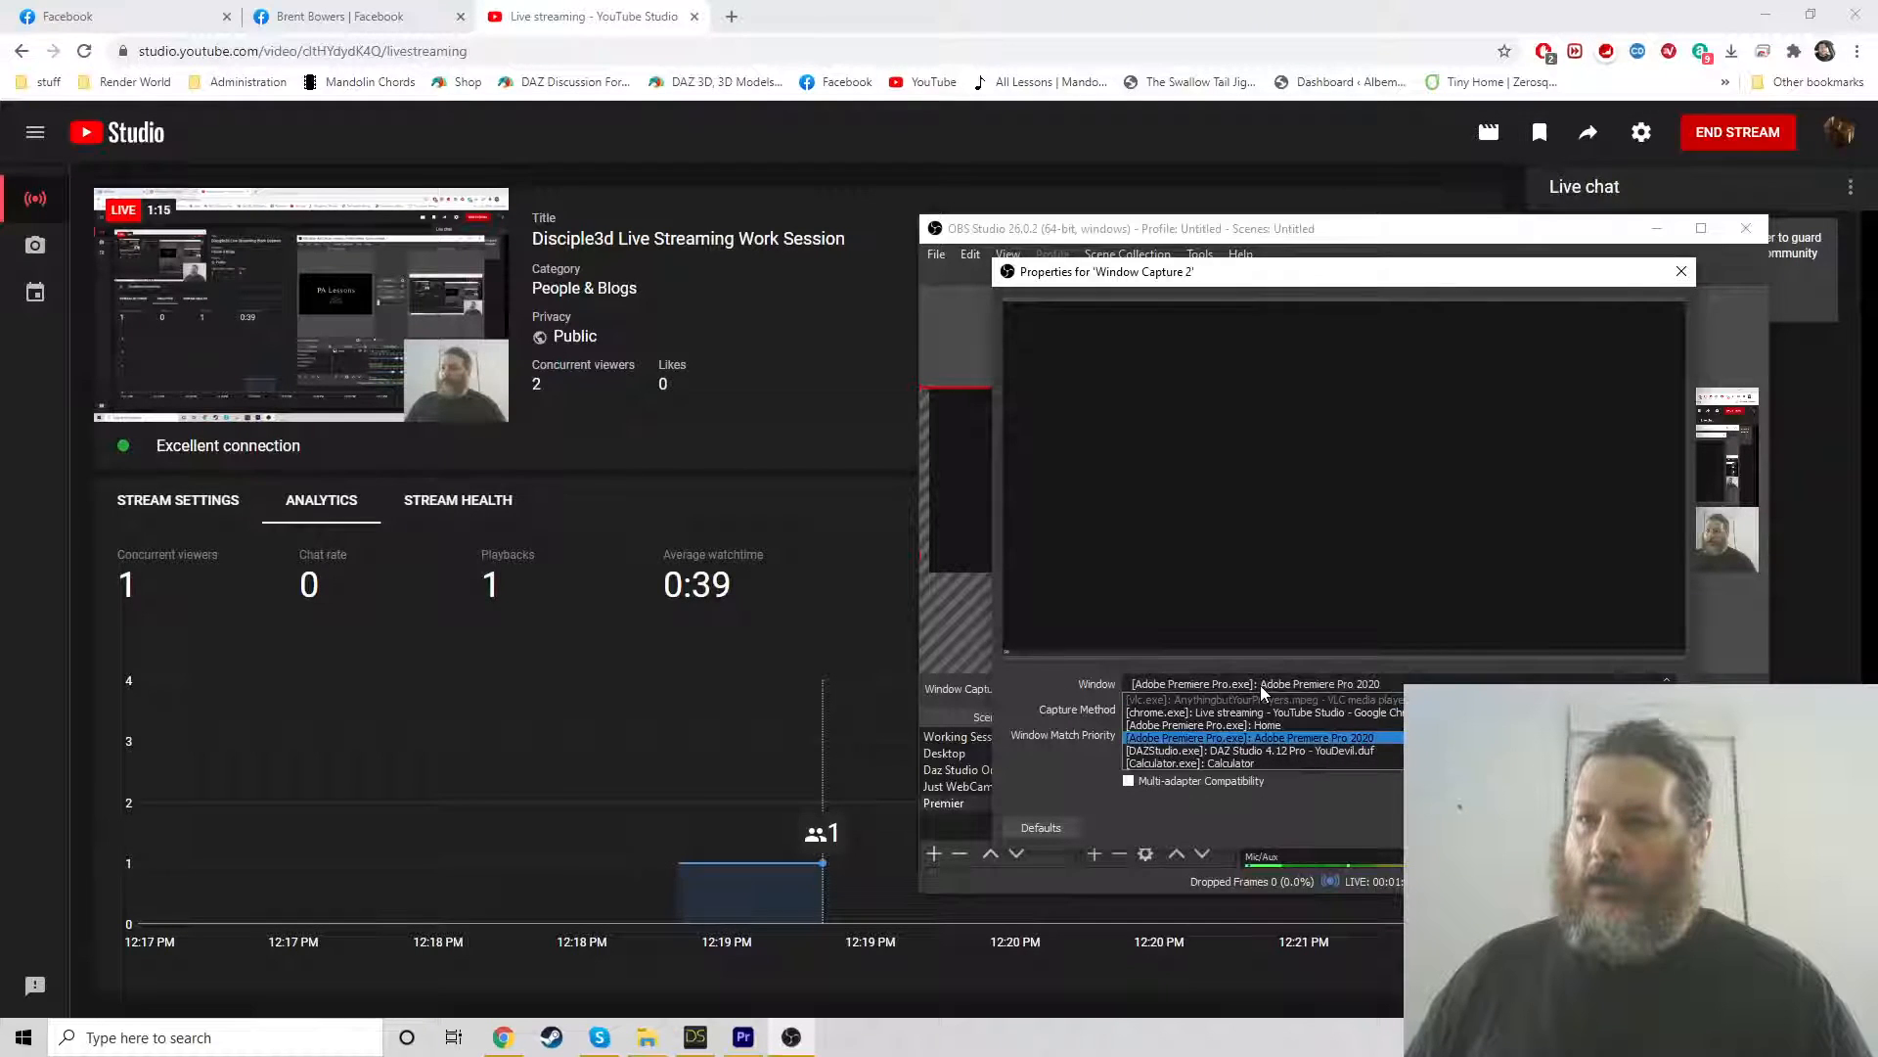
{"action": "left_click", "coordinate": [1233, 722]}
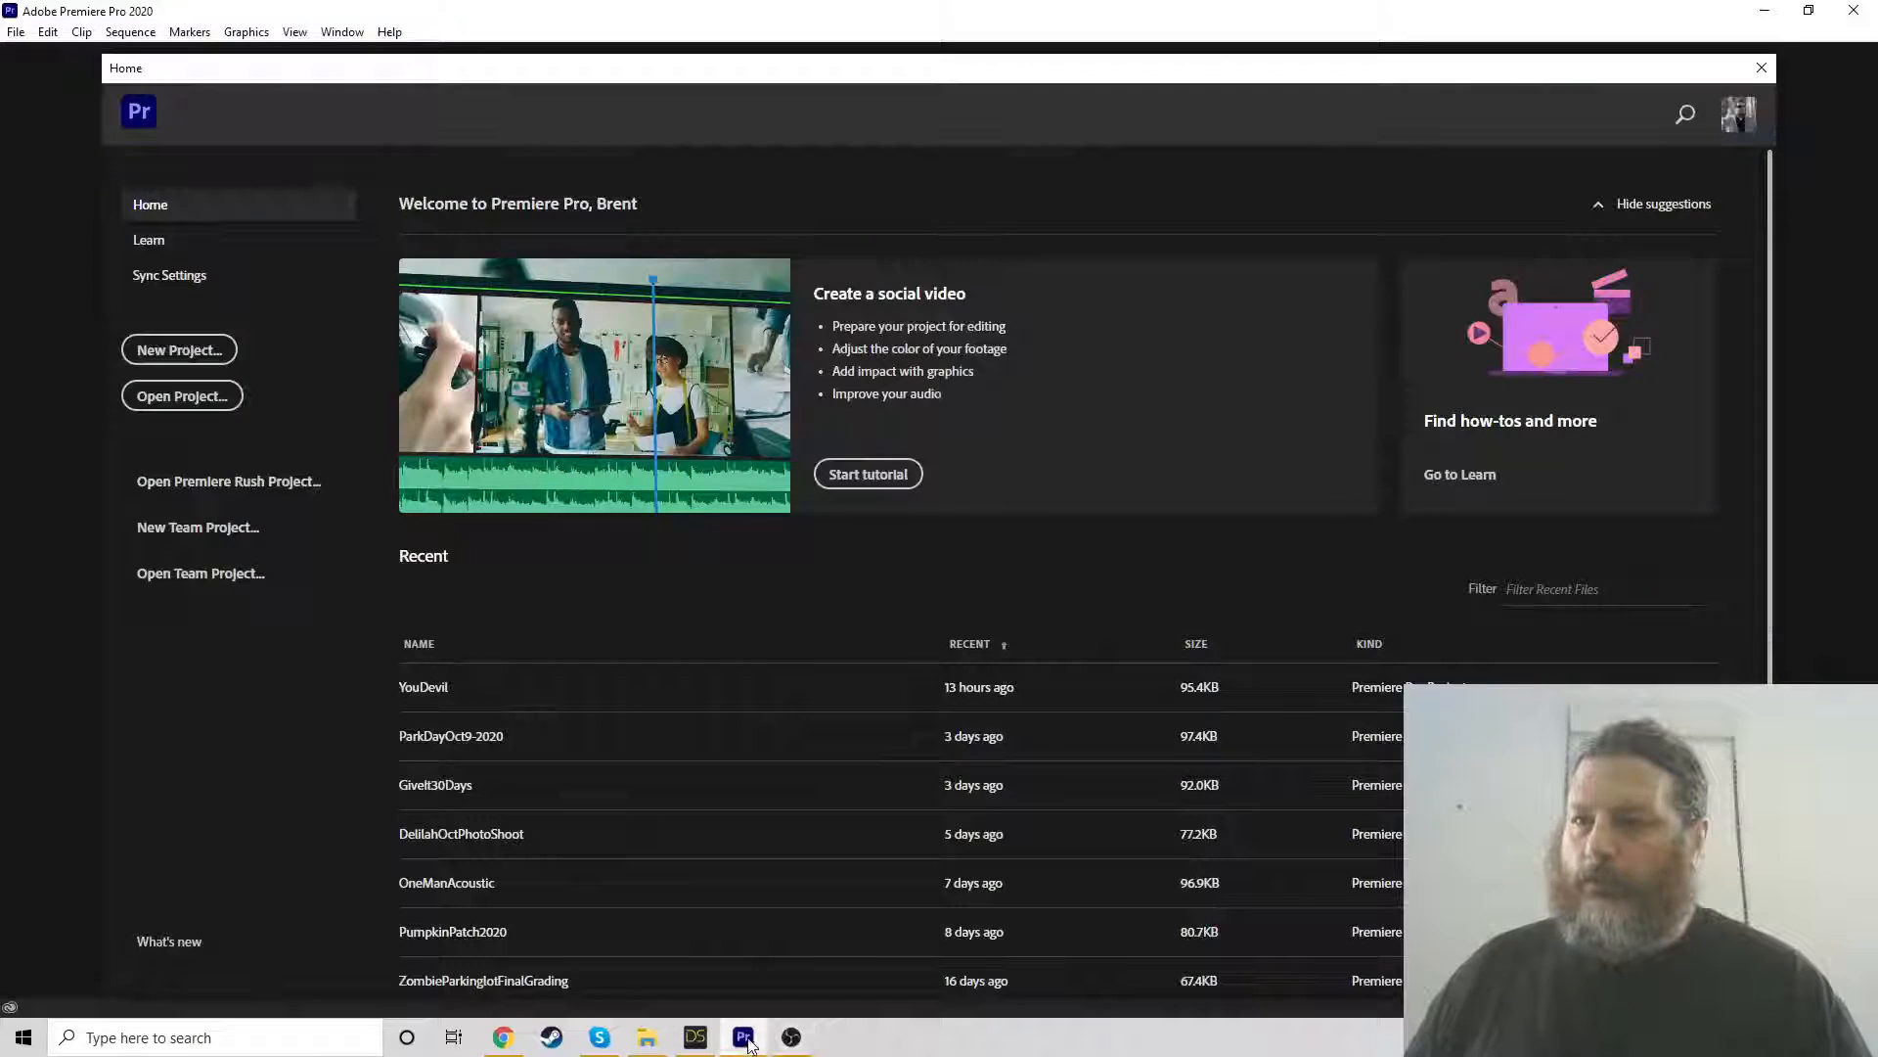
Try the Windows Graphics Capture and BitBlt capture methods for the Premiere window, and return the method to Automatic
{"action": "left_click", "coordinate": [743, 1037]}
{"action": "left_click", "coordinate": [791, 1037]}
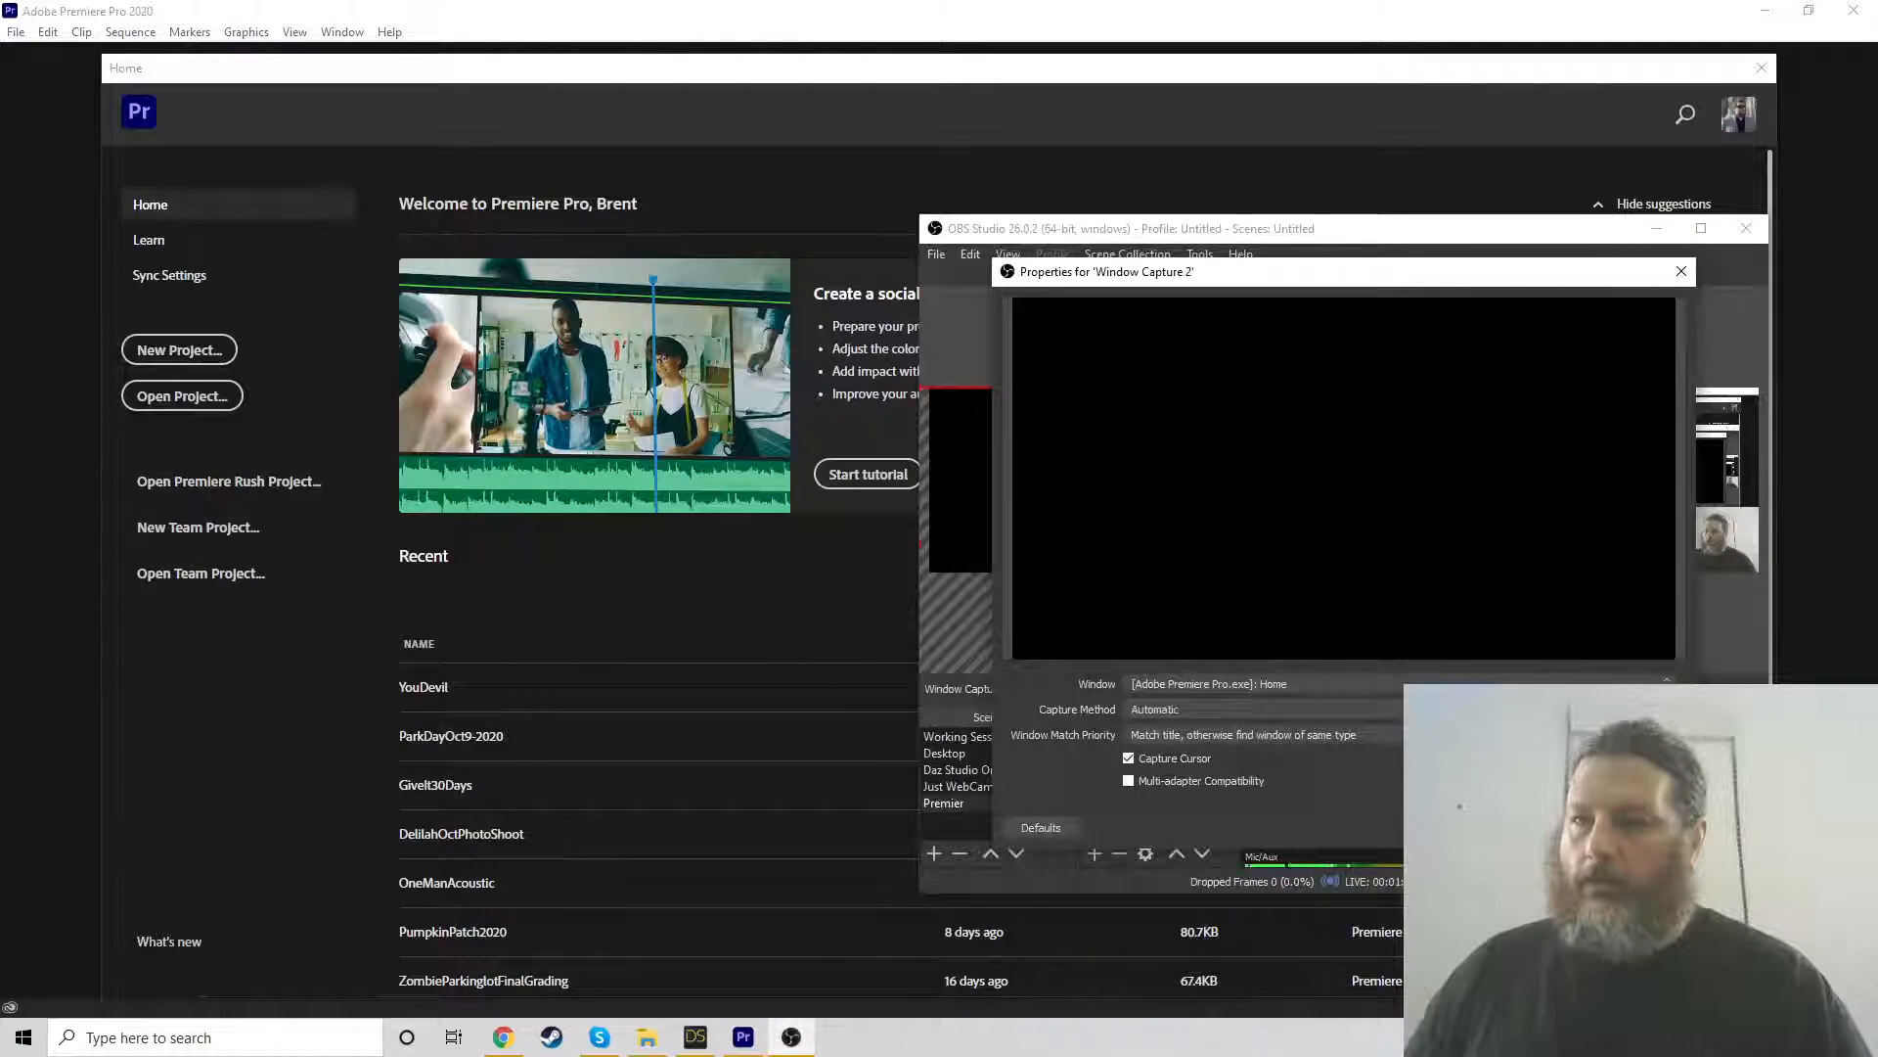
{"action": "left_click", "coordinate": [1223, 712]}
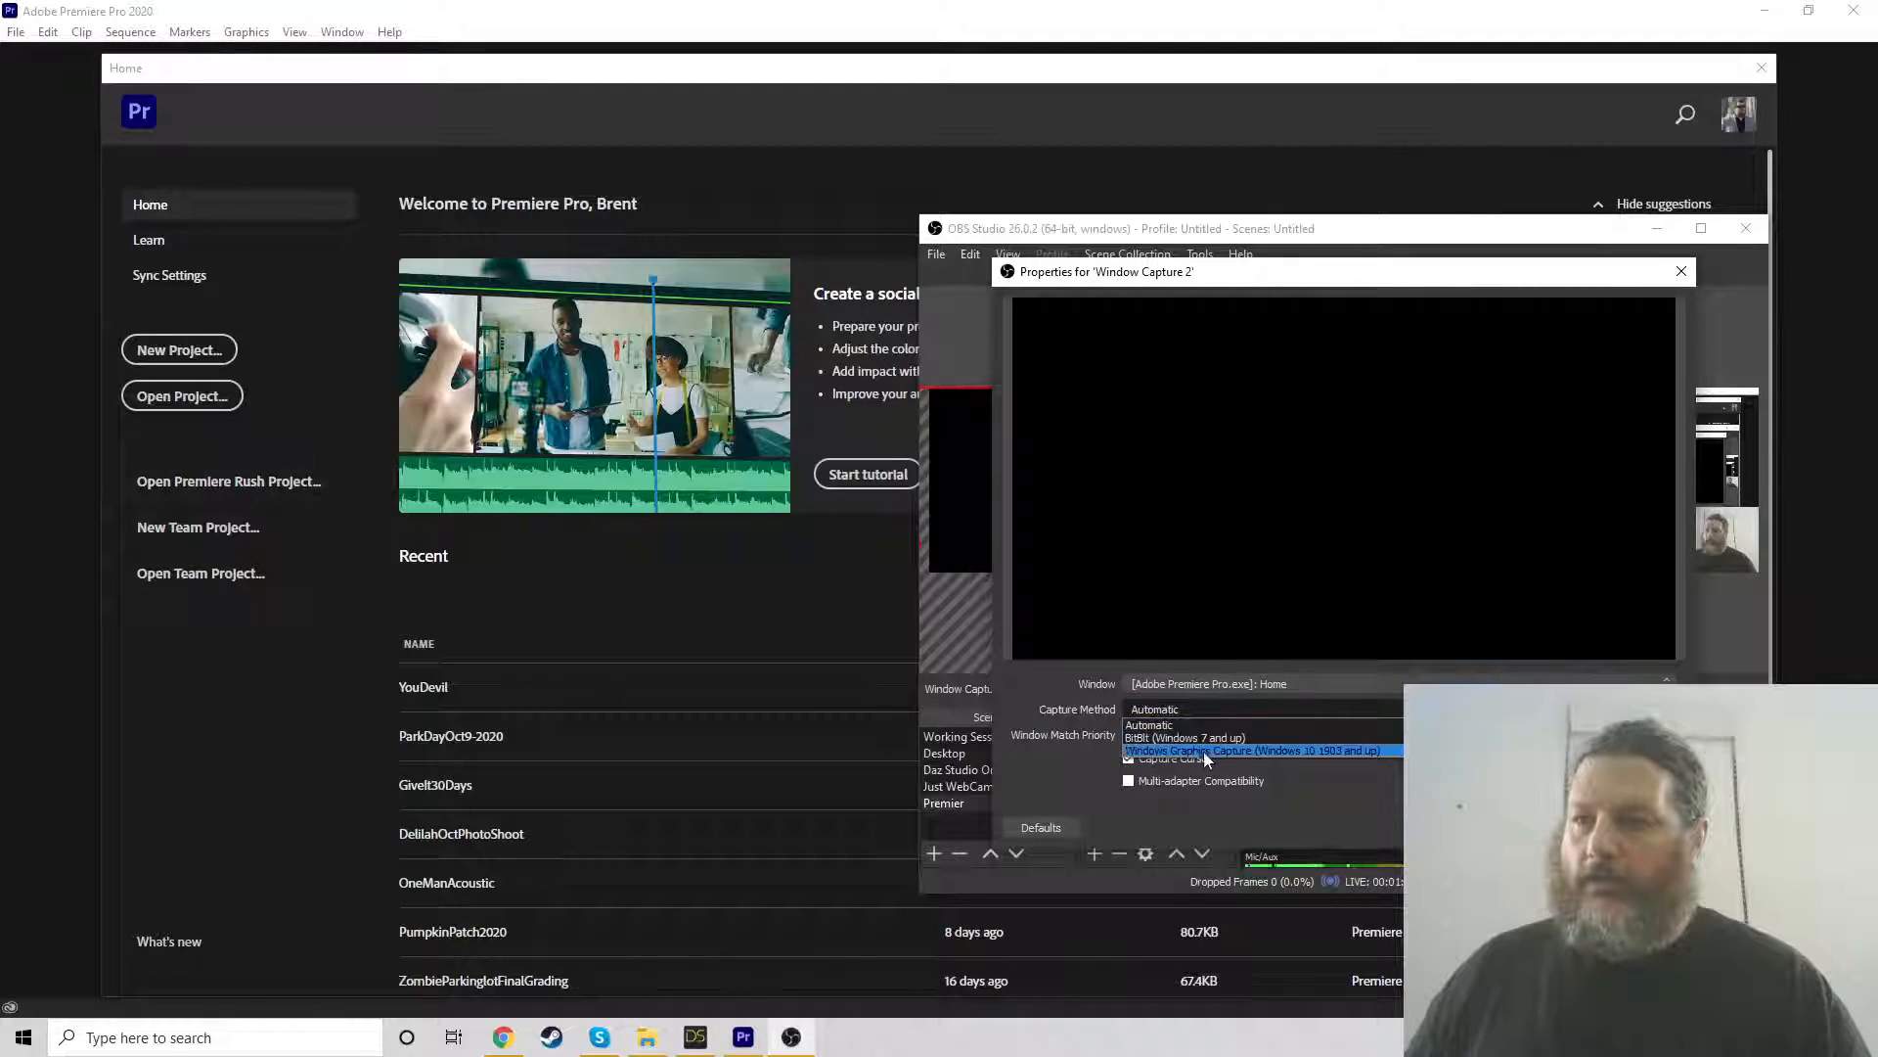
{"action": "left_click", "coordinate": [1207, 752]}
{"action": "left_click", "coordinate": [1191, 708]}
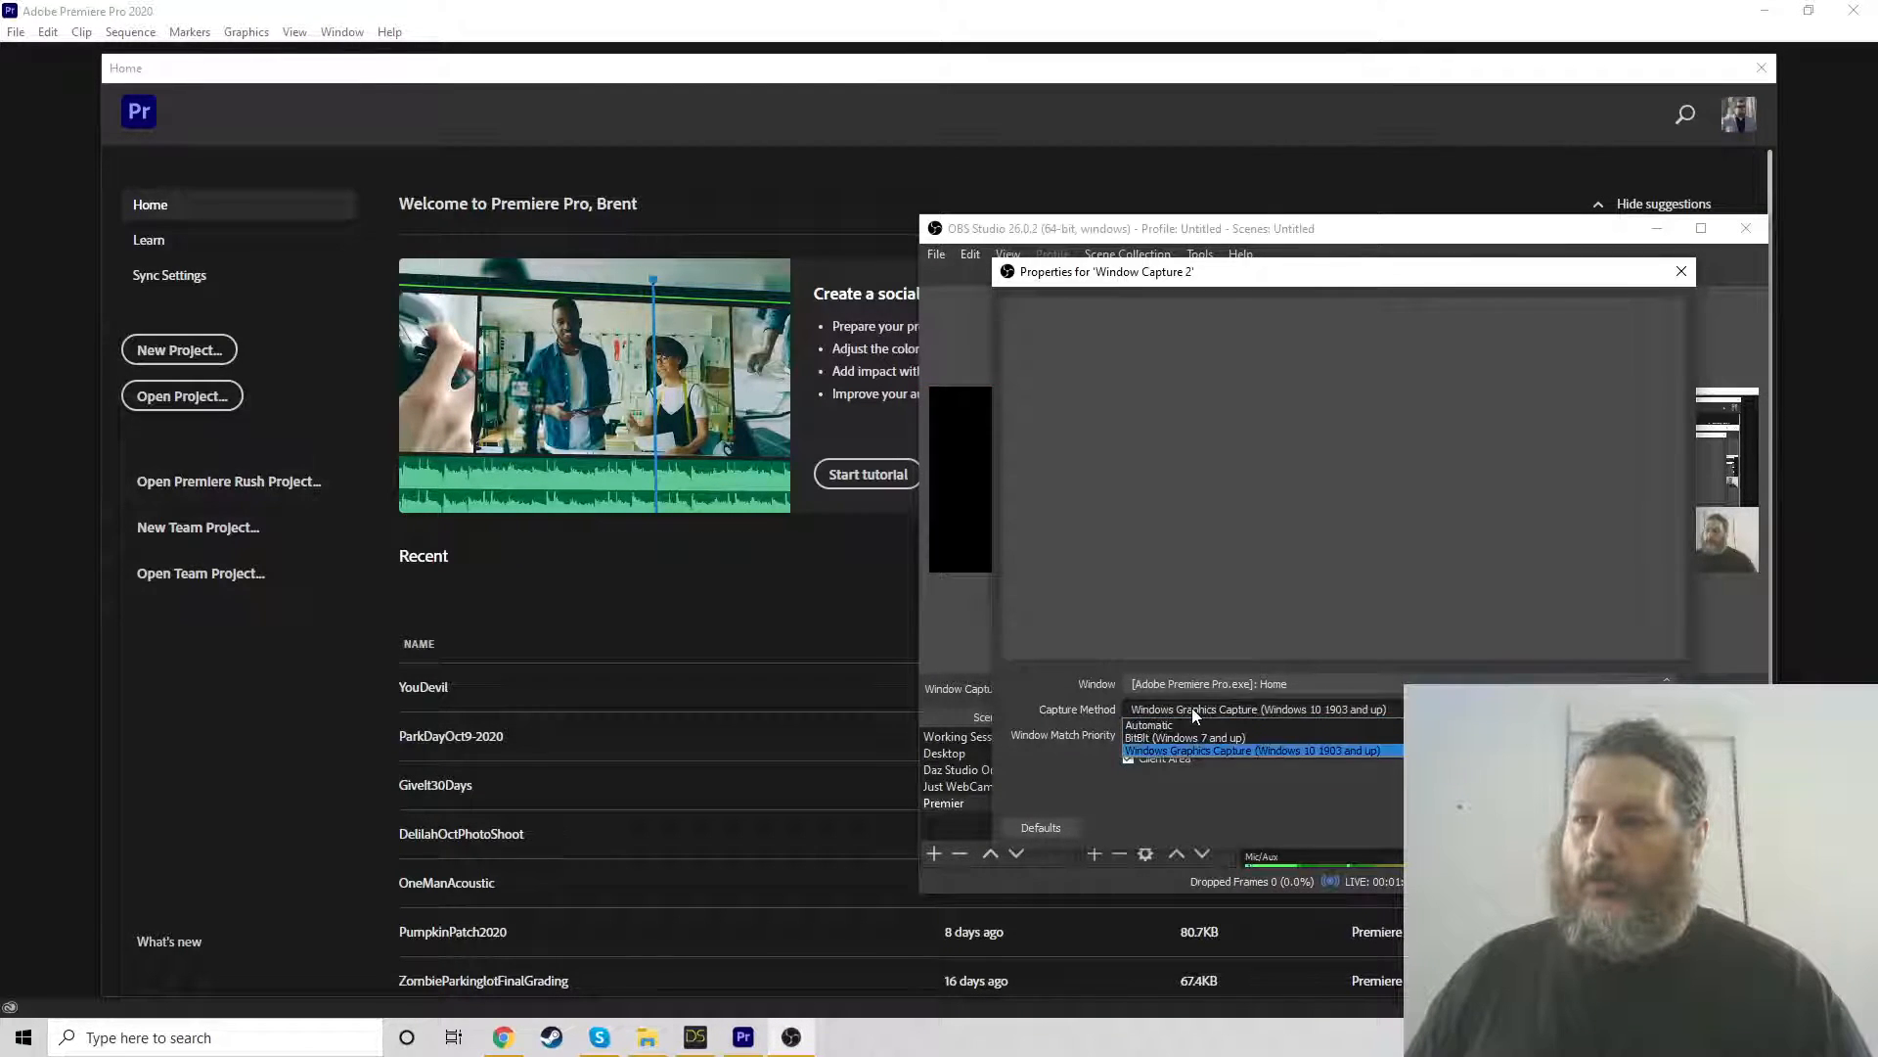
{"action": "left_click", "coordinate": [1172, 738]}
{"action": "left_click", "coordinate": [1178, 709]}
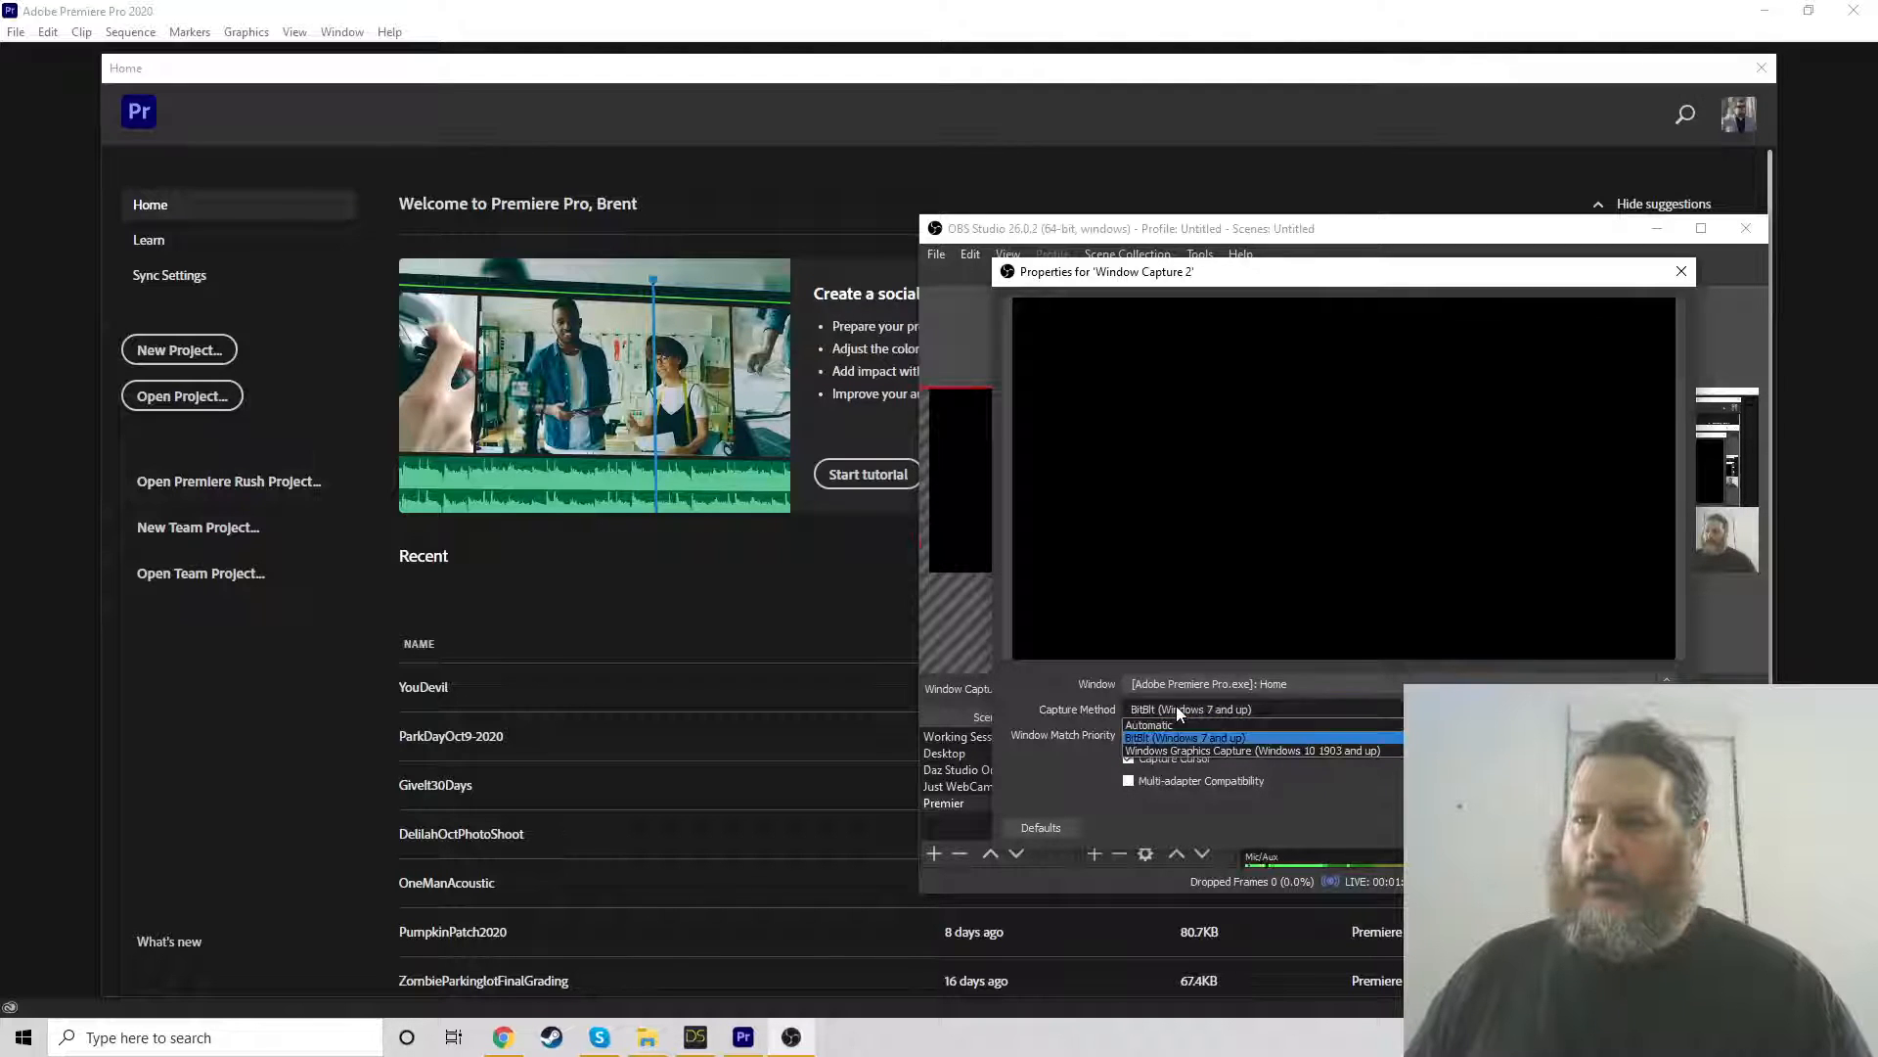
{"action": "left_click", "coordinate": [1176, 726]}
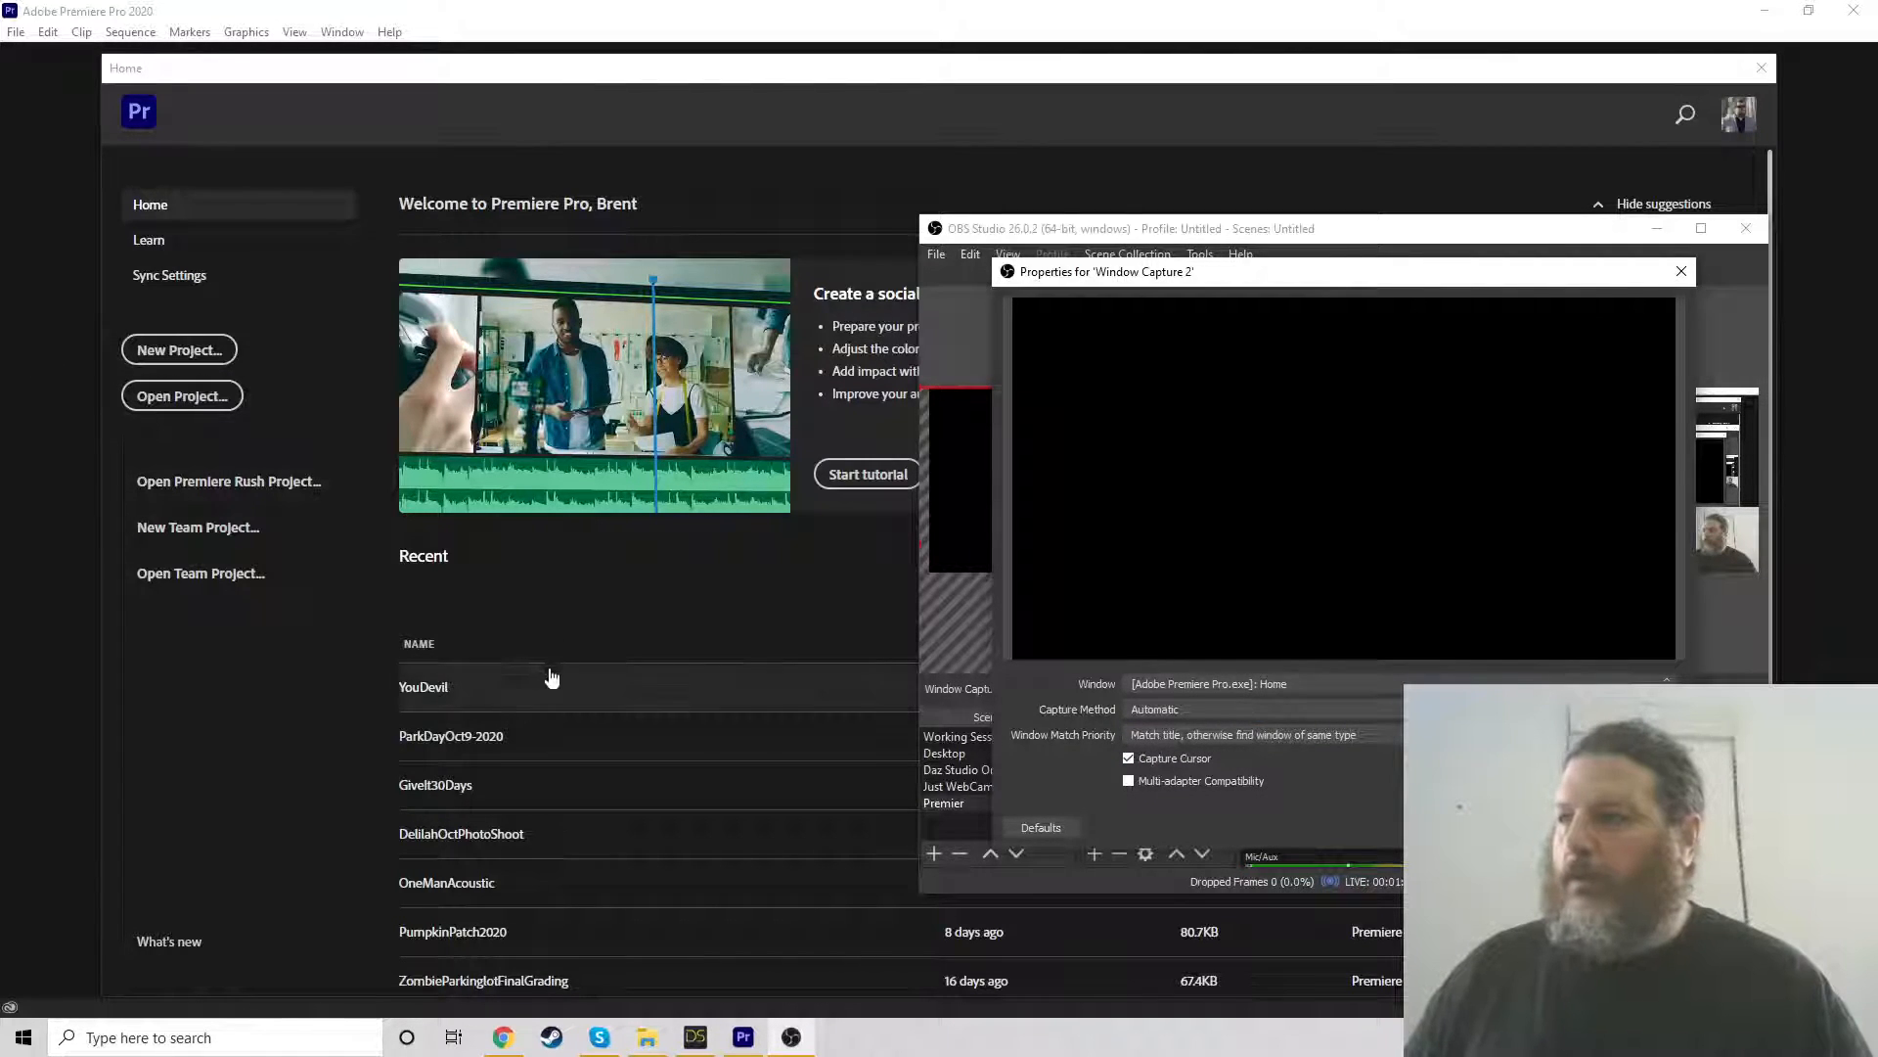
Open the recent YouDevil project in Premiere Pro
{"action": "left_click", "coordinate": [436, 685]}
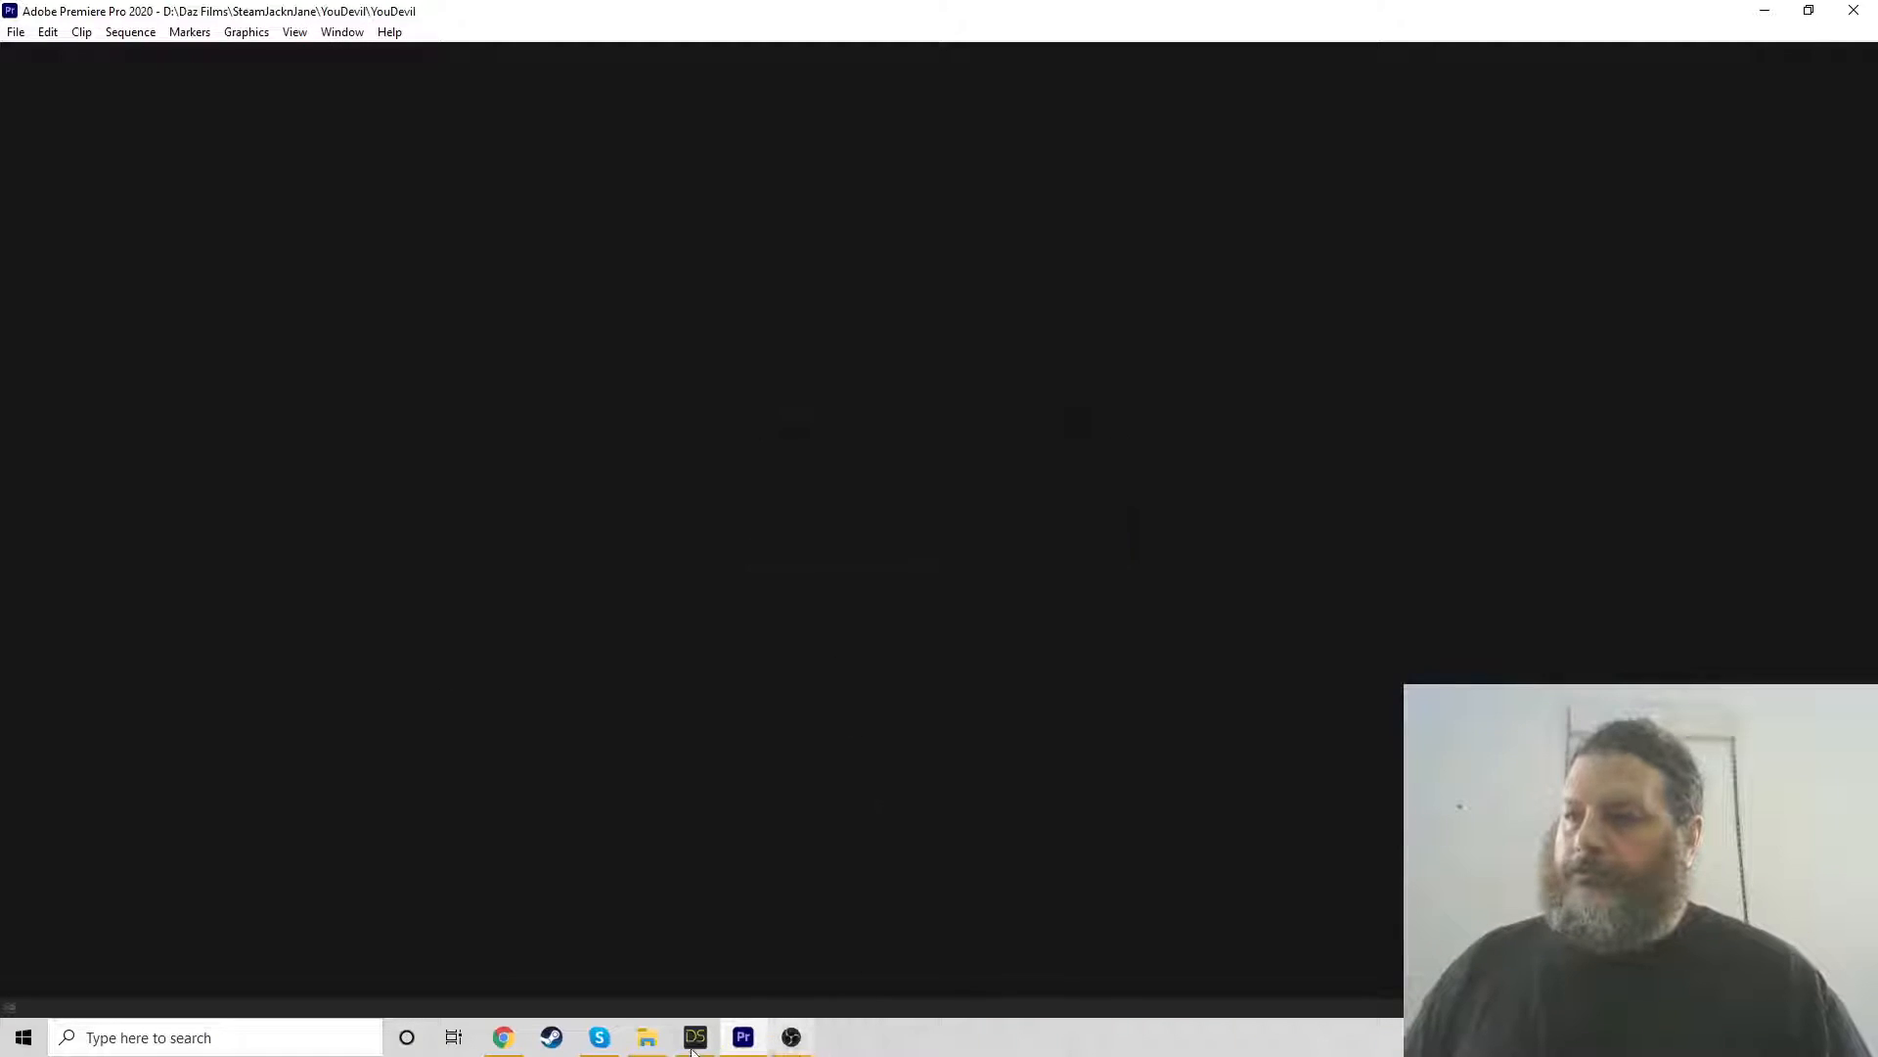
{"action": "left_click", "coordinate": [791, 1036]}
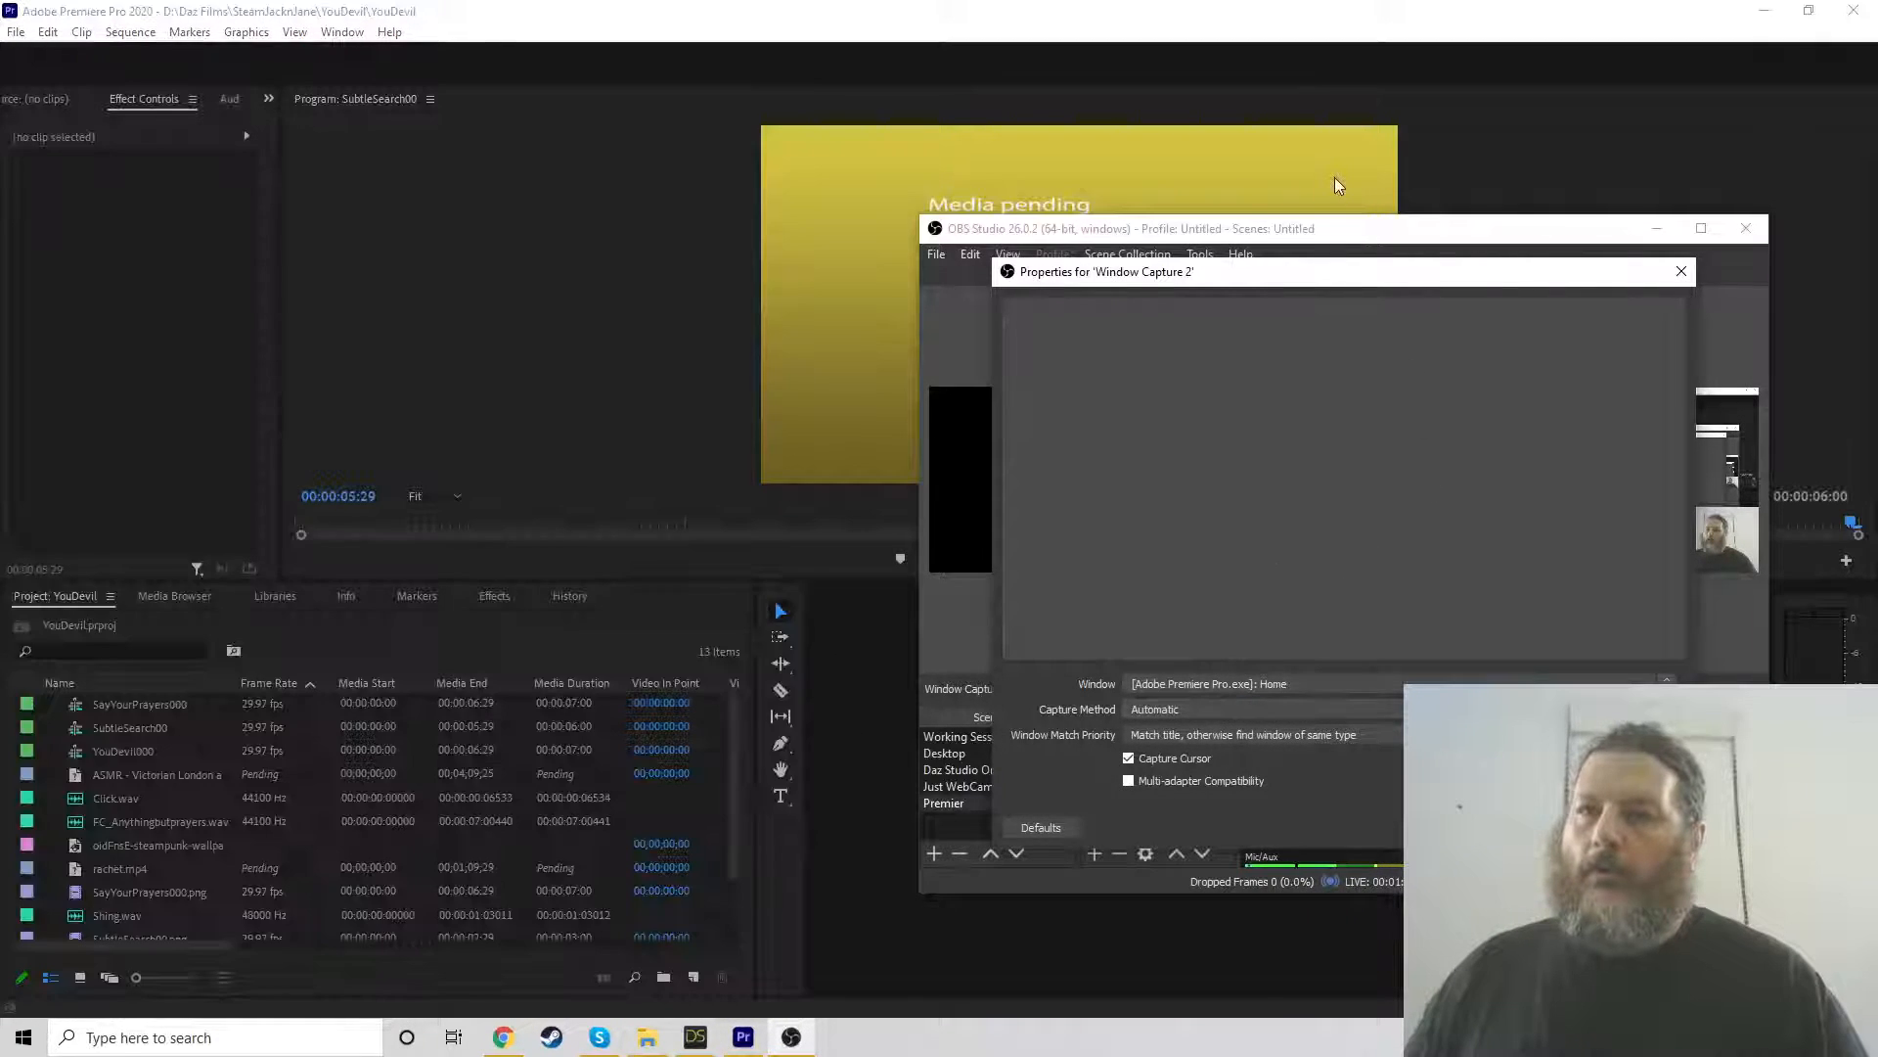
{"action": "left_click", "coordinate": [804, 1039]}
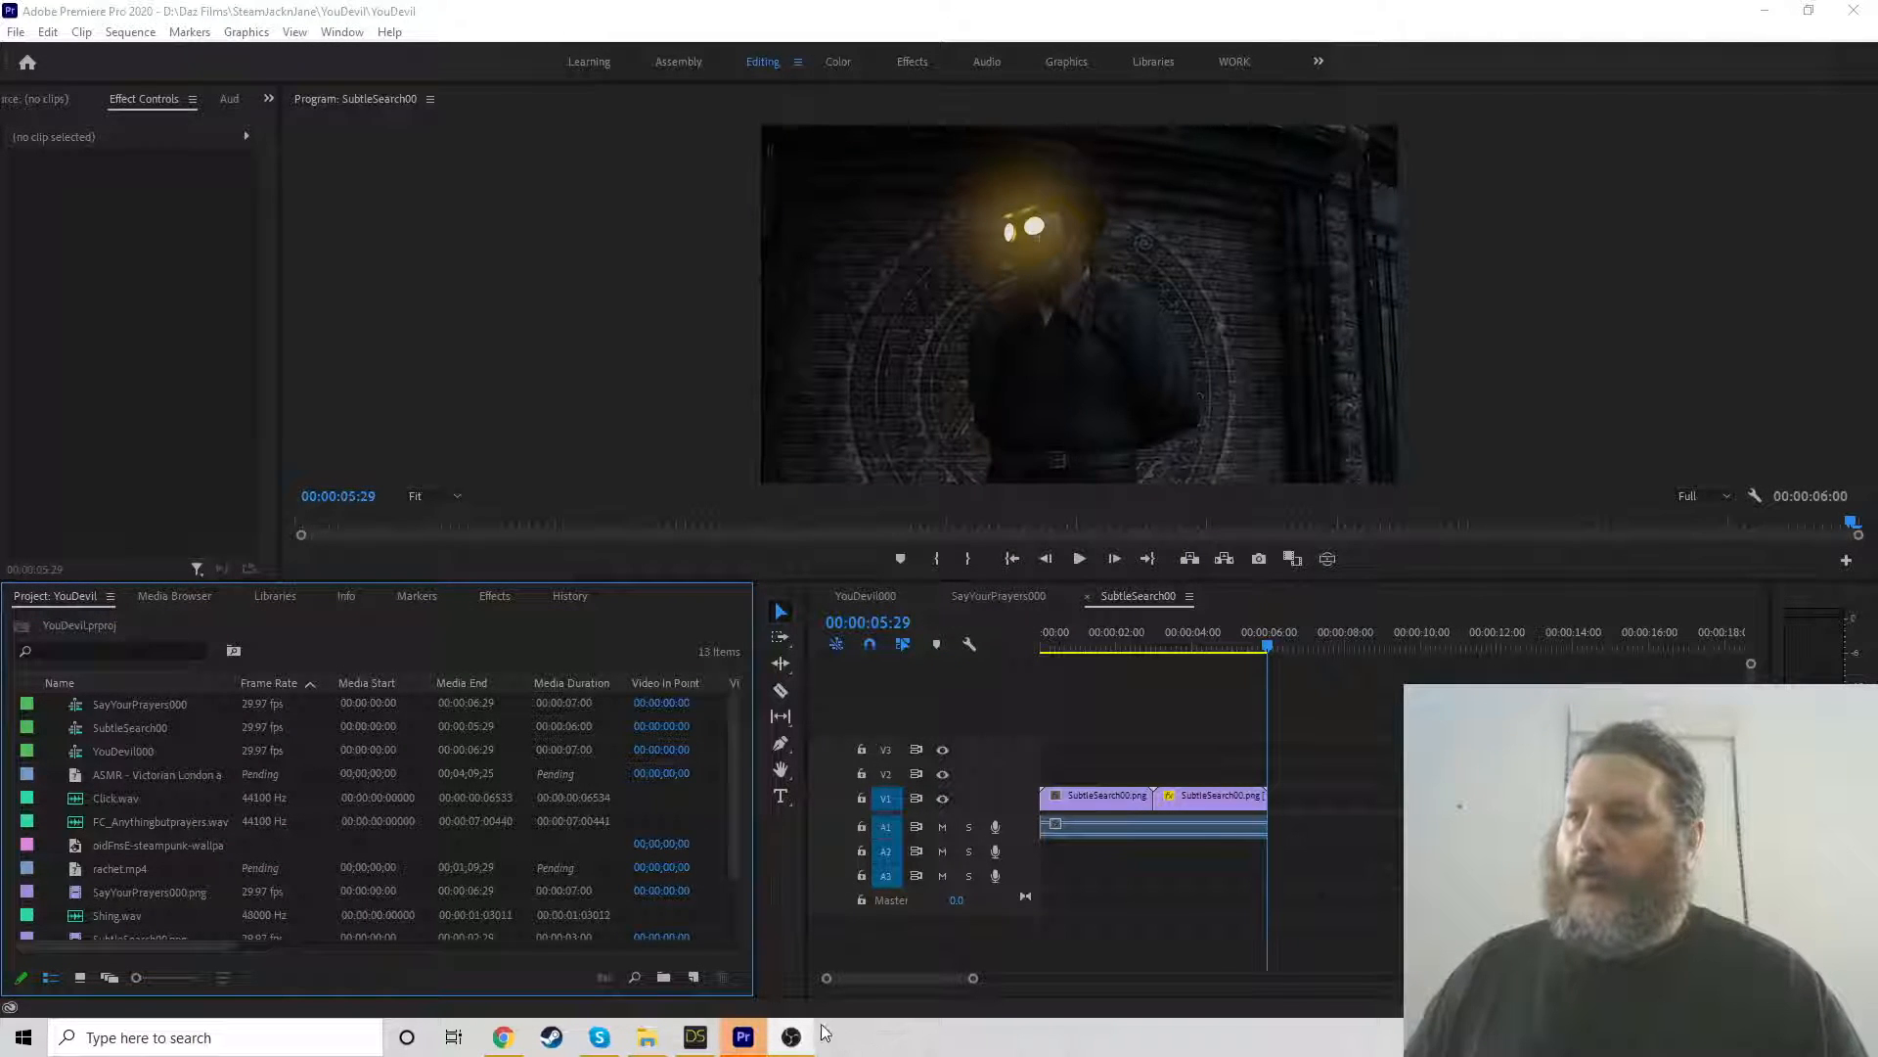
Switch to OBS Studio and set the window capture source to the Adobe Premiere Pro 2020 window
{"action": "left_click", "coordinate": [795, 1041]}
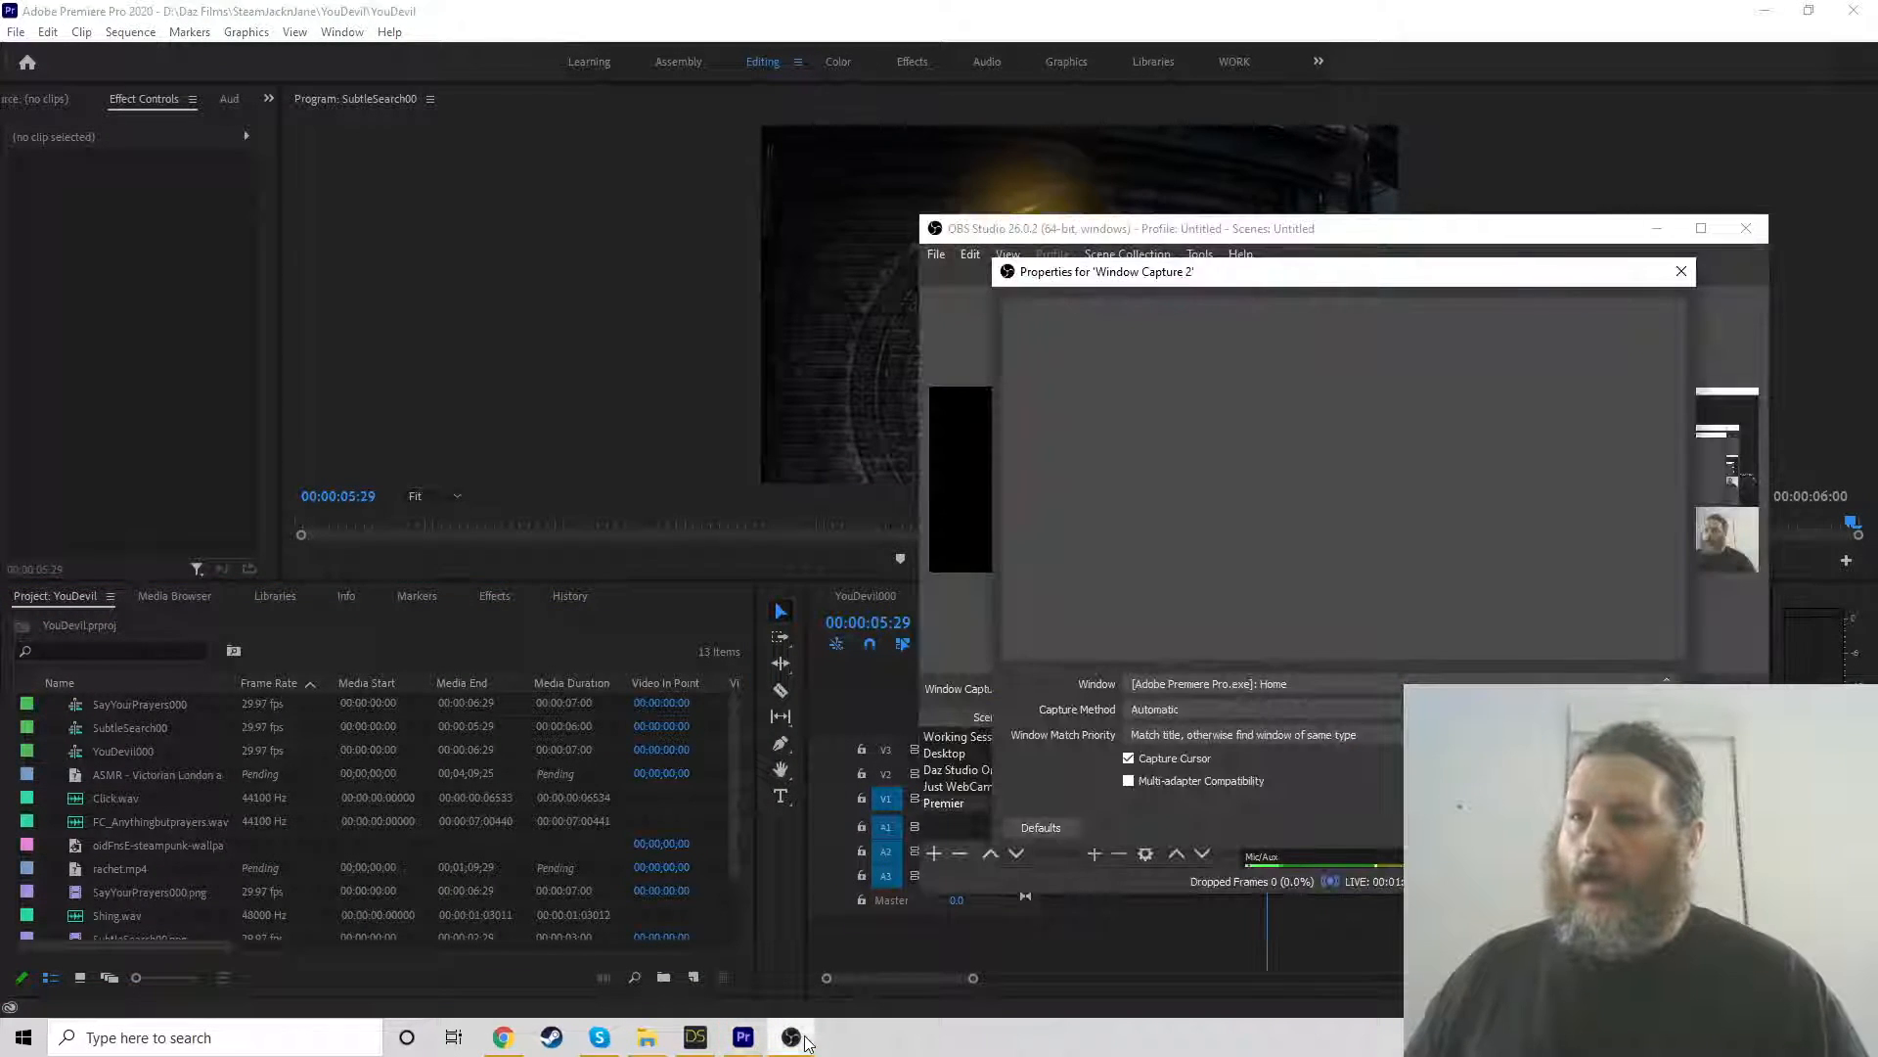
{"action": "left_click", "coordinate": [1254, 683]}
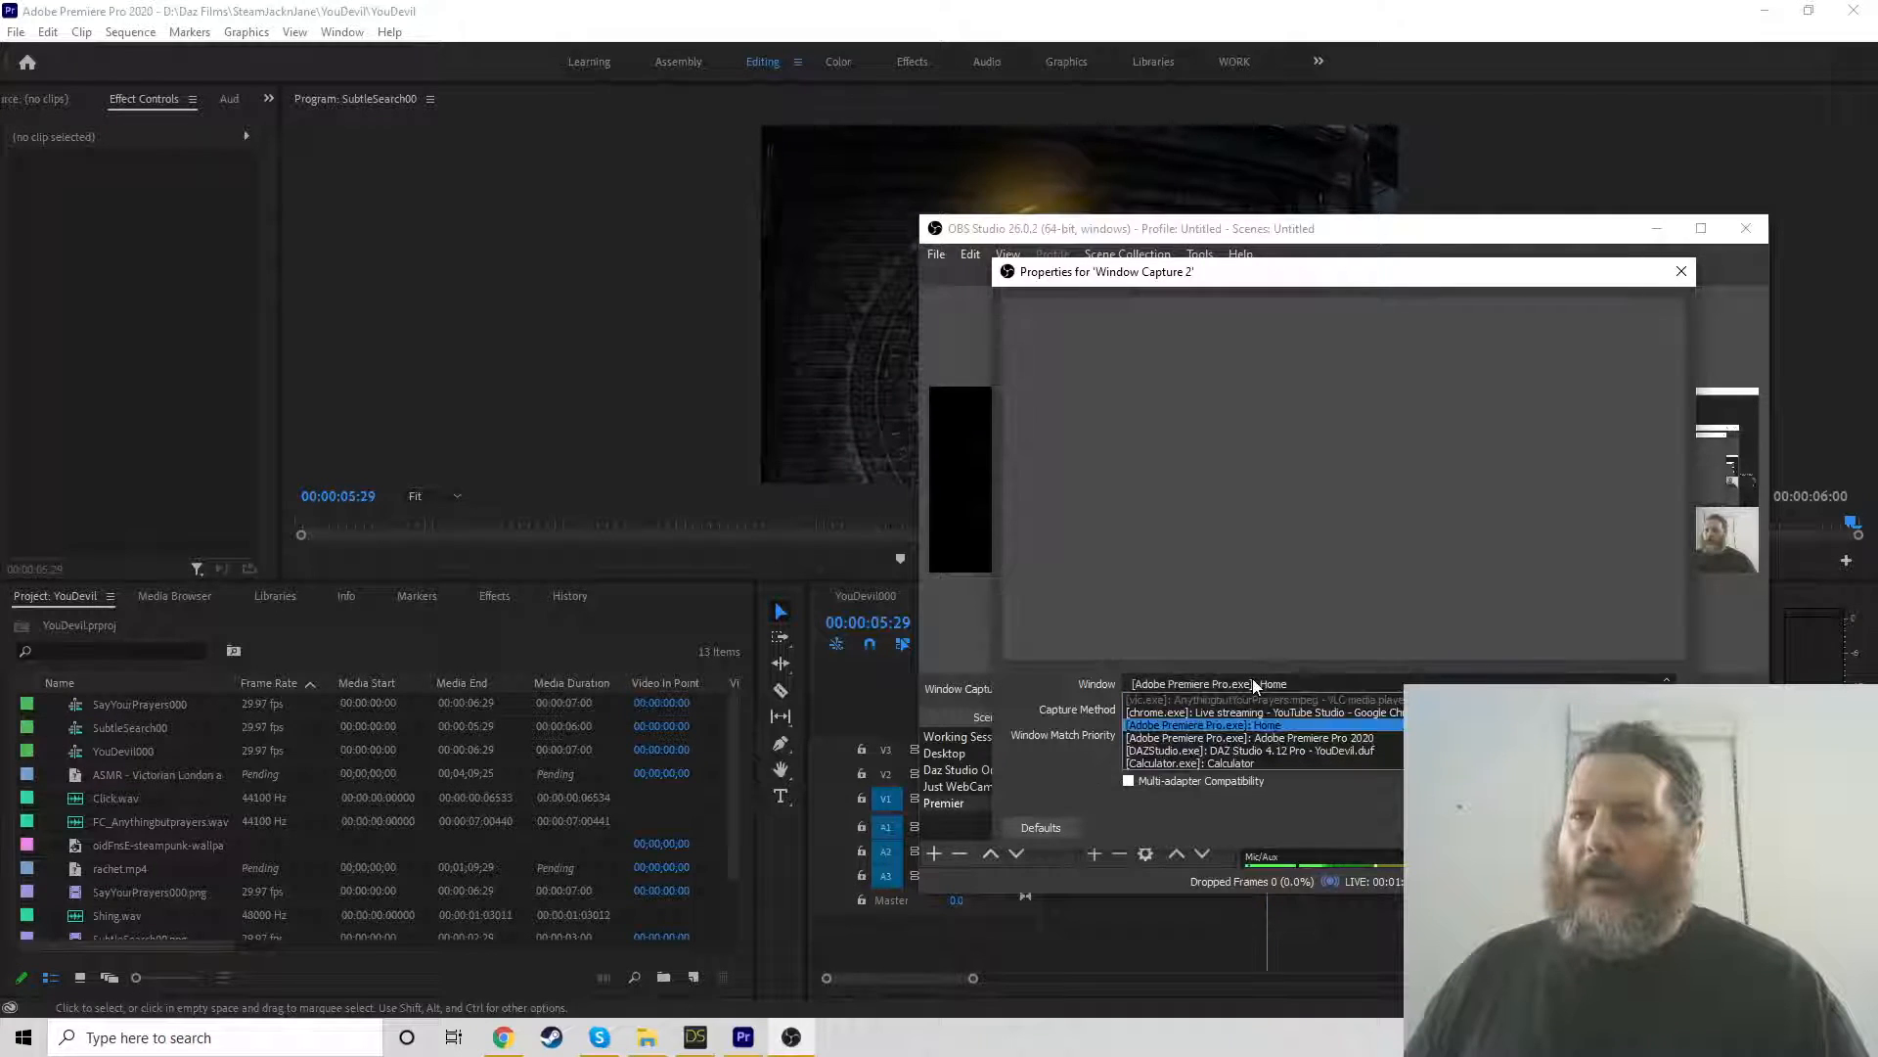
{"action": "left_click", "coordinate": [1173, 738]}
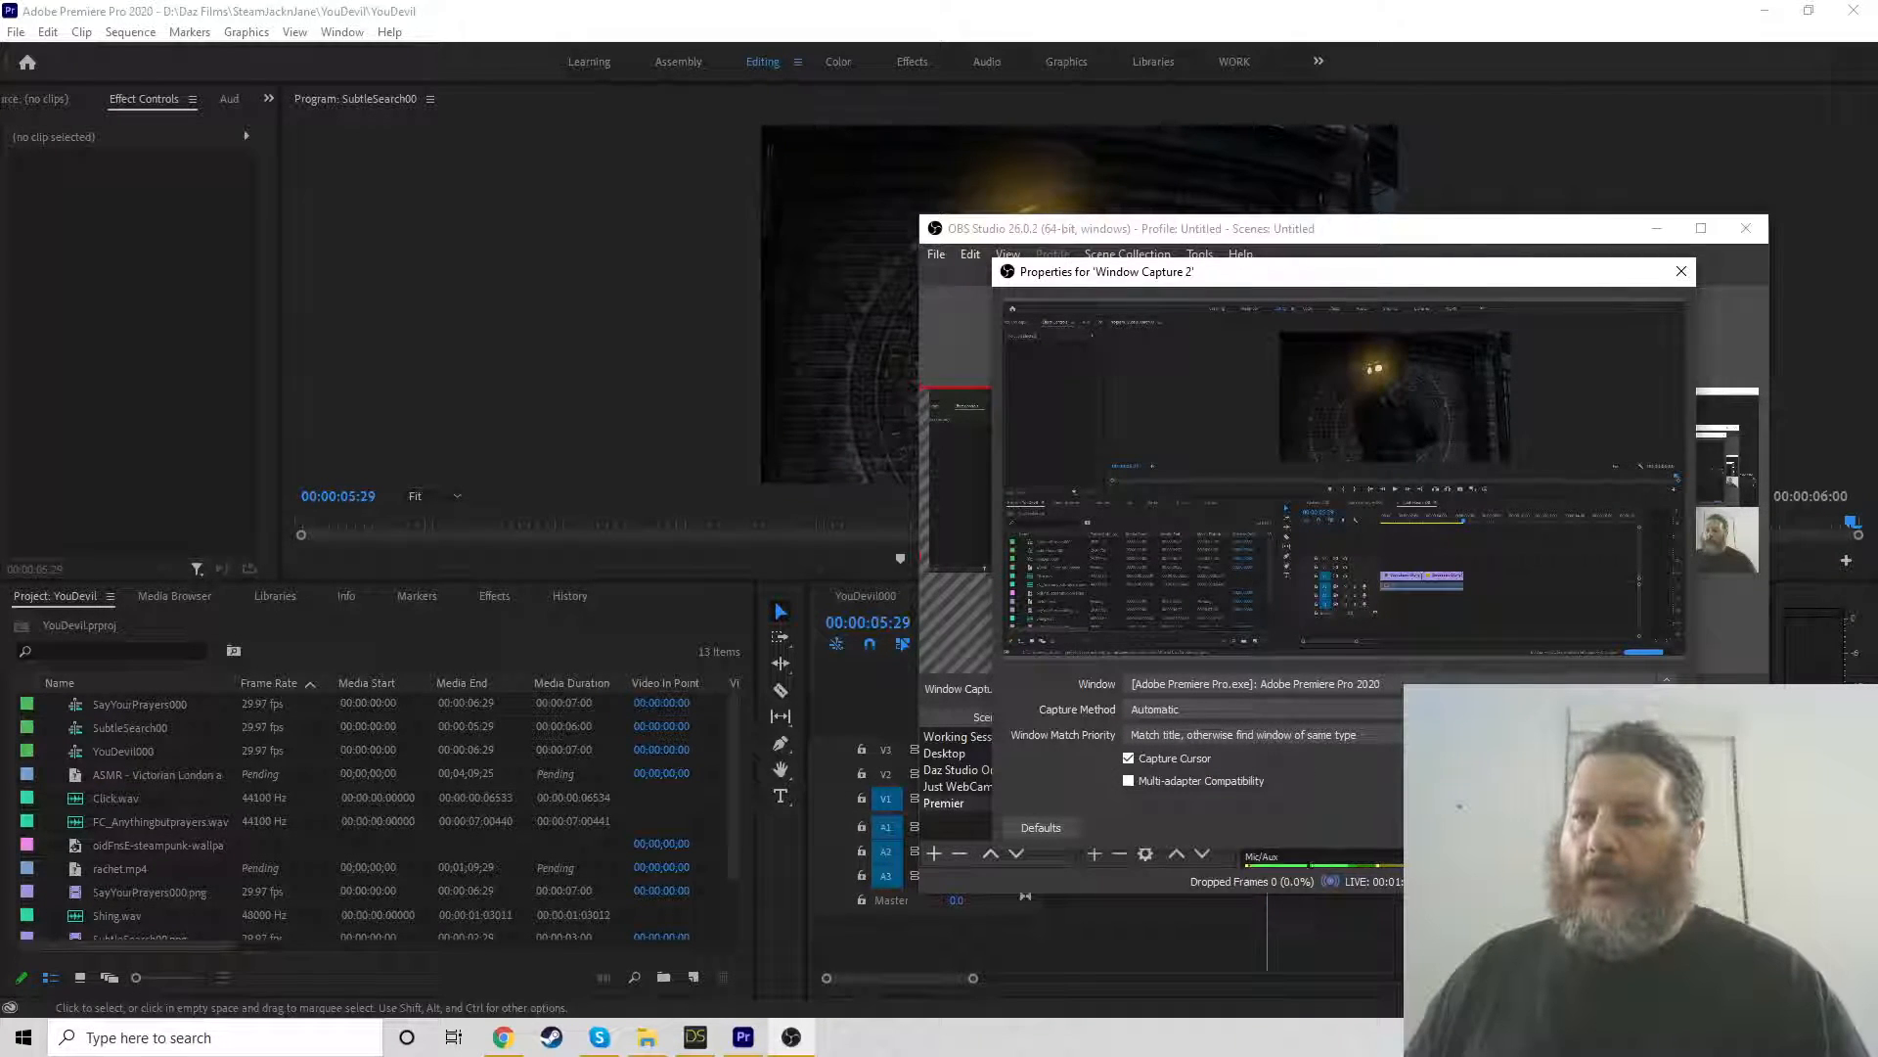
{"action": "left_click", "coordinate": [1562, 827]}
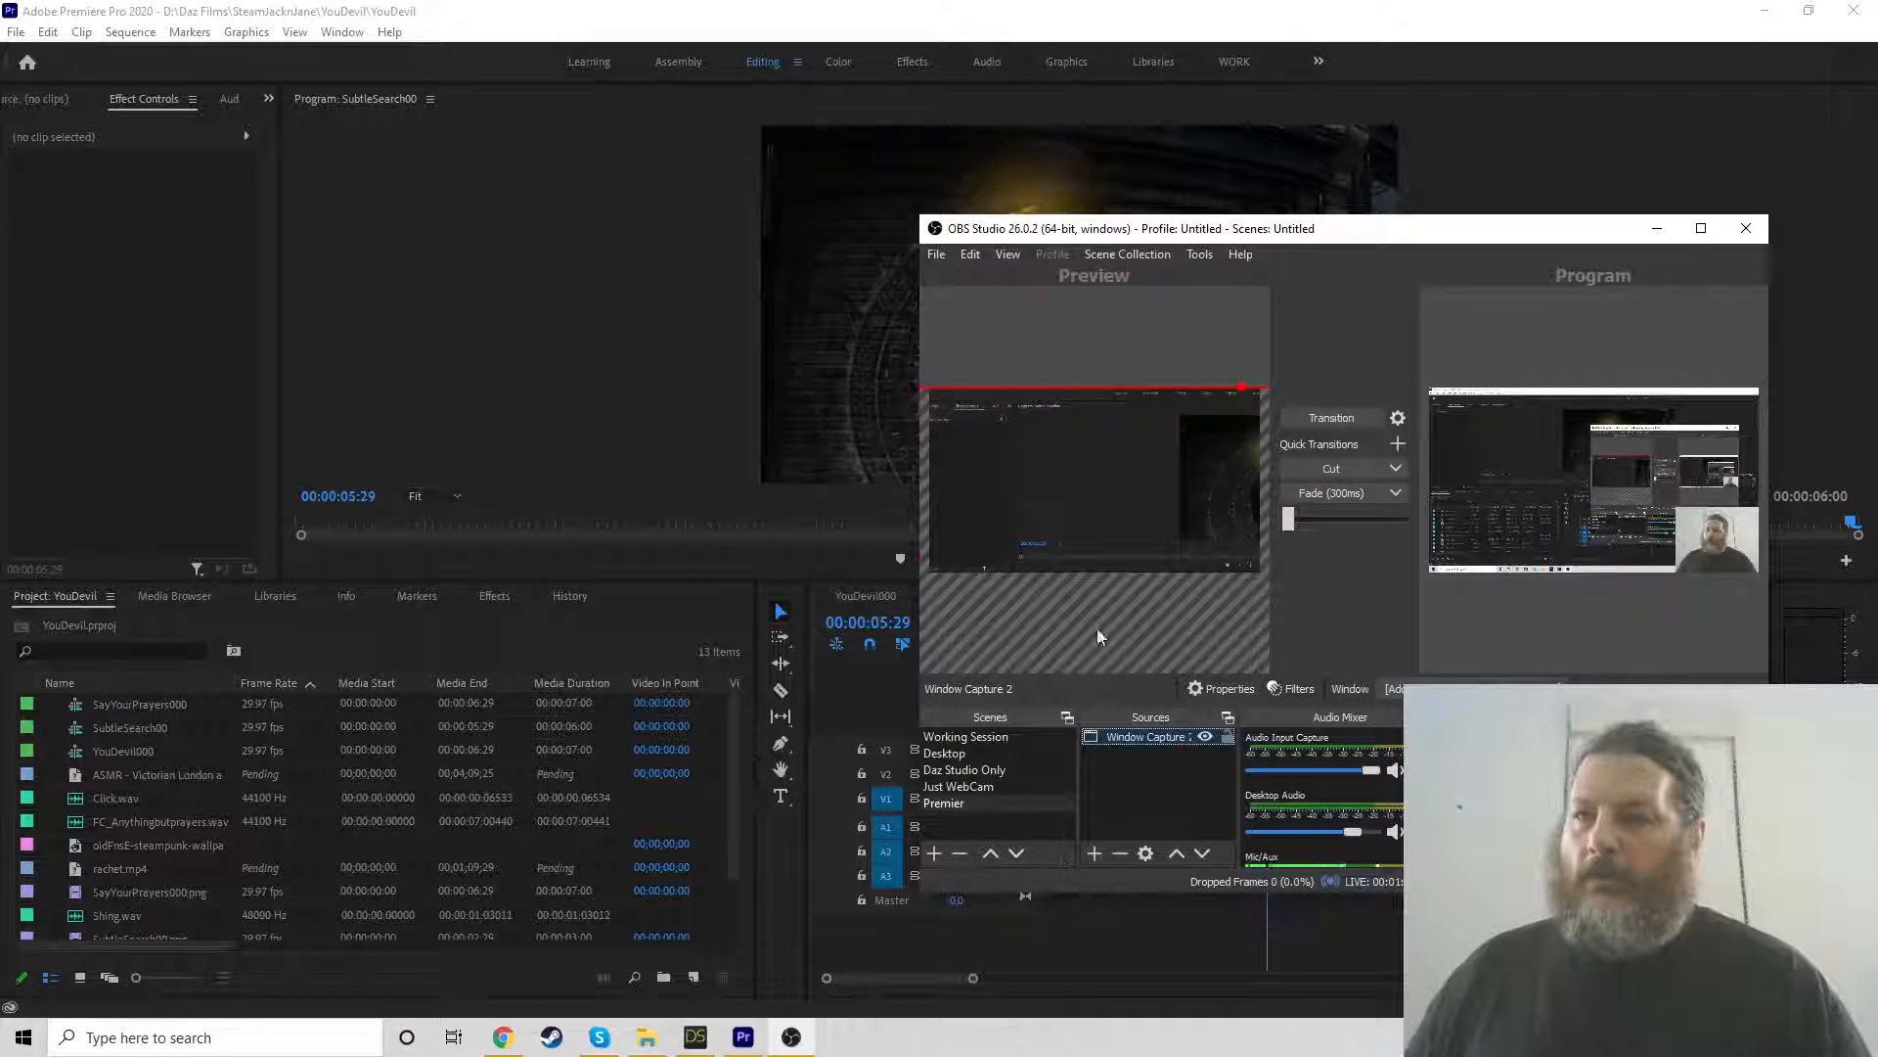
Scale the window capture down to fit the preview canvas and transition the Premier scene to the live program
{"action": "left_click_drag", "start_coordinate": [960, 425], "coordinate": [1026, 443]}
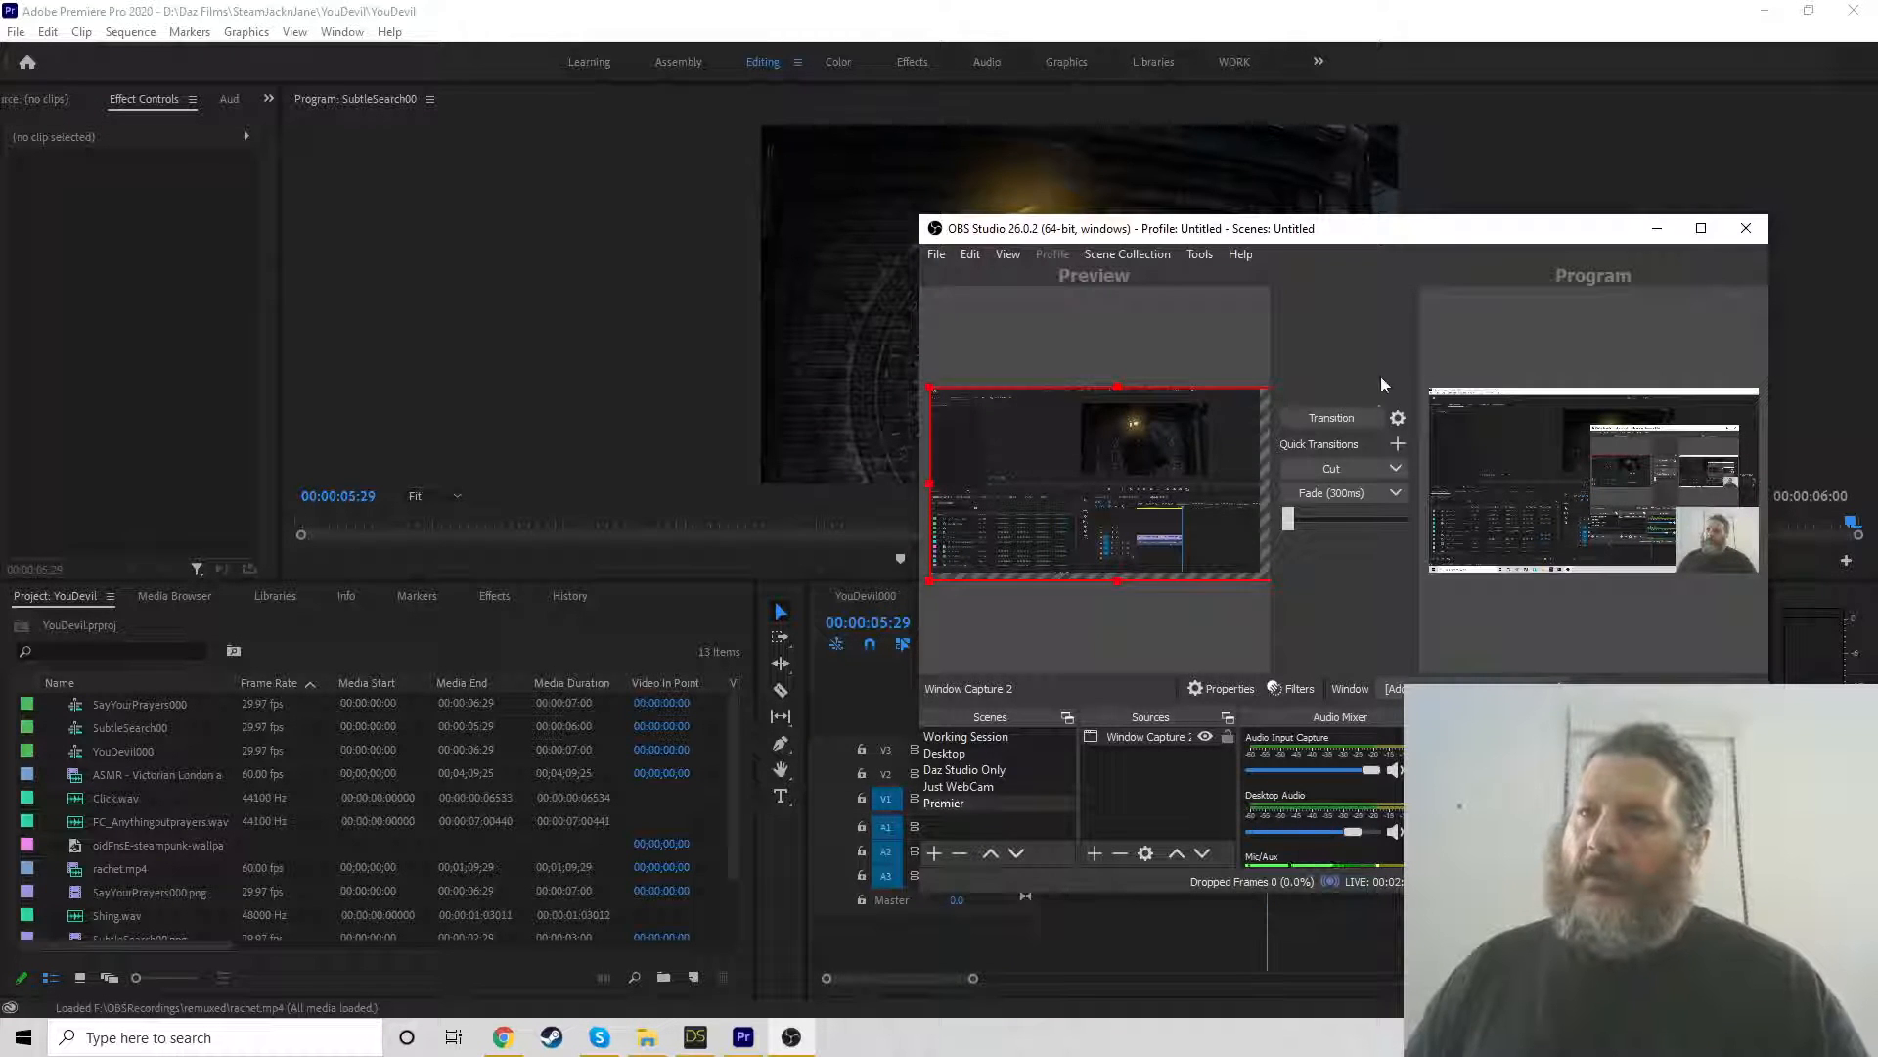
{"action": "left_click", "coordinate": [1331, 418]}
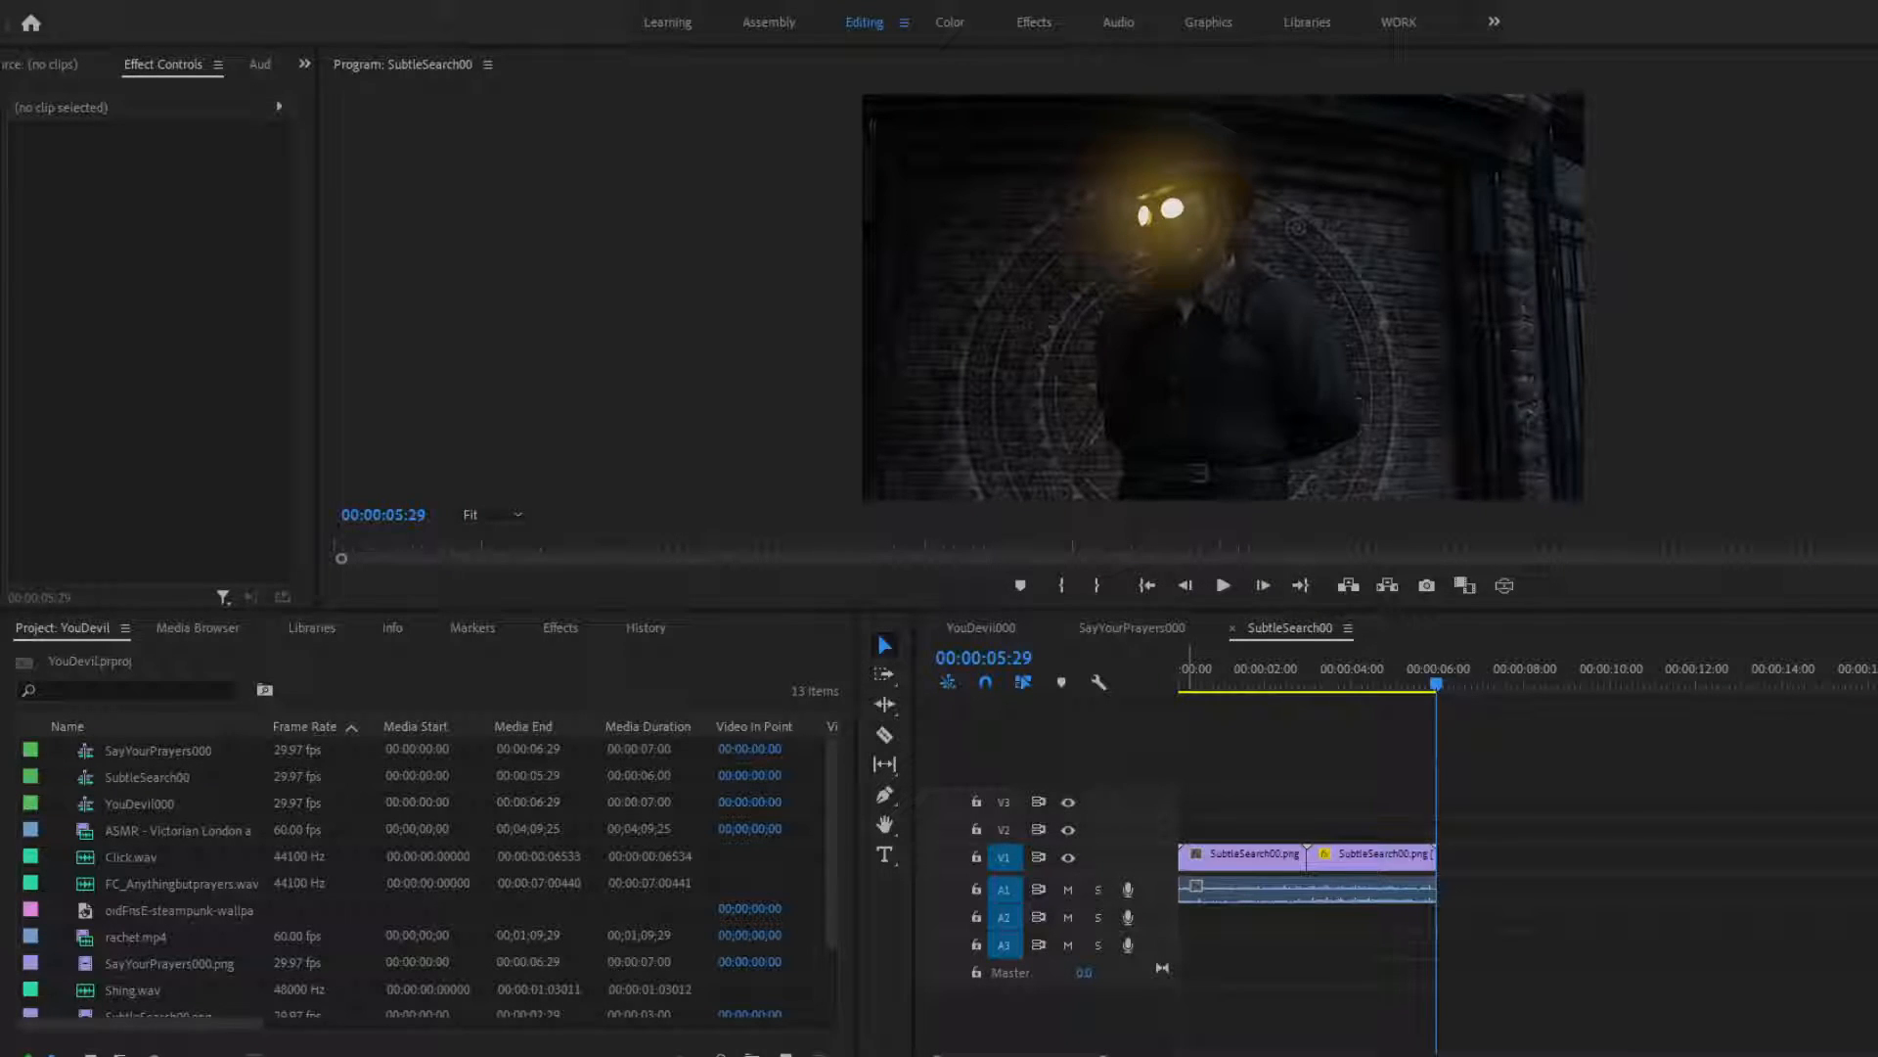
Play the SubtleSearch00 sequence from its start in Premiere Pro and stop near the end
{"action": "left_click_drag", "start_coordinate": [1434, 685], "coordinate": [1027, 685]}
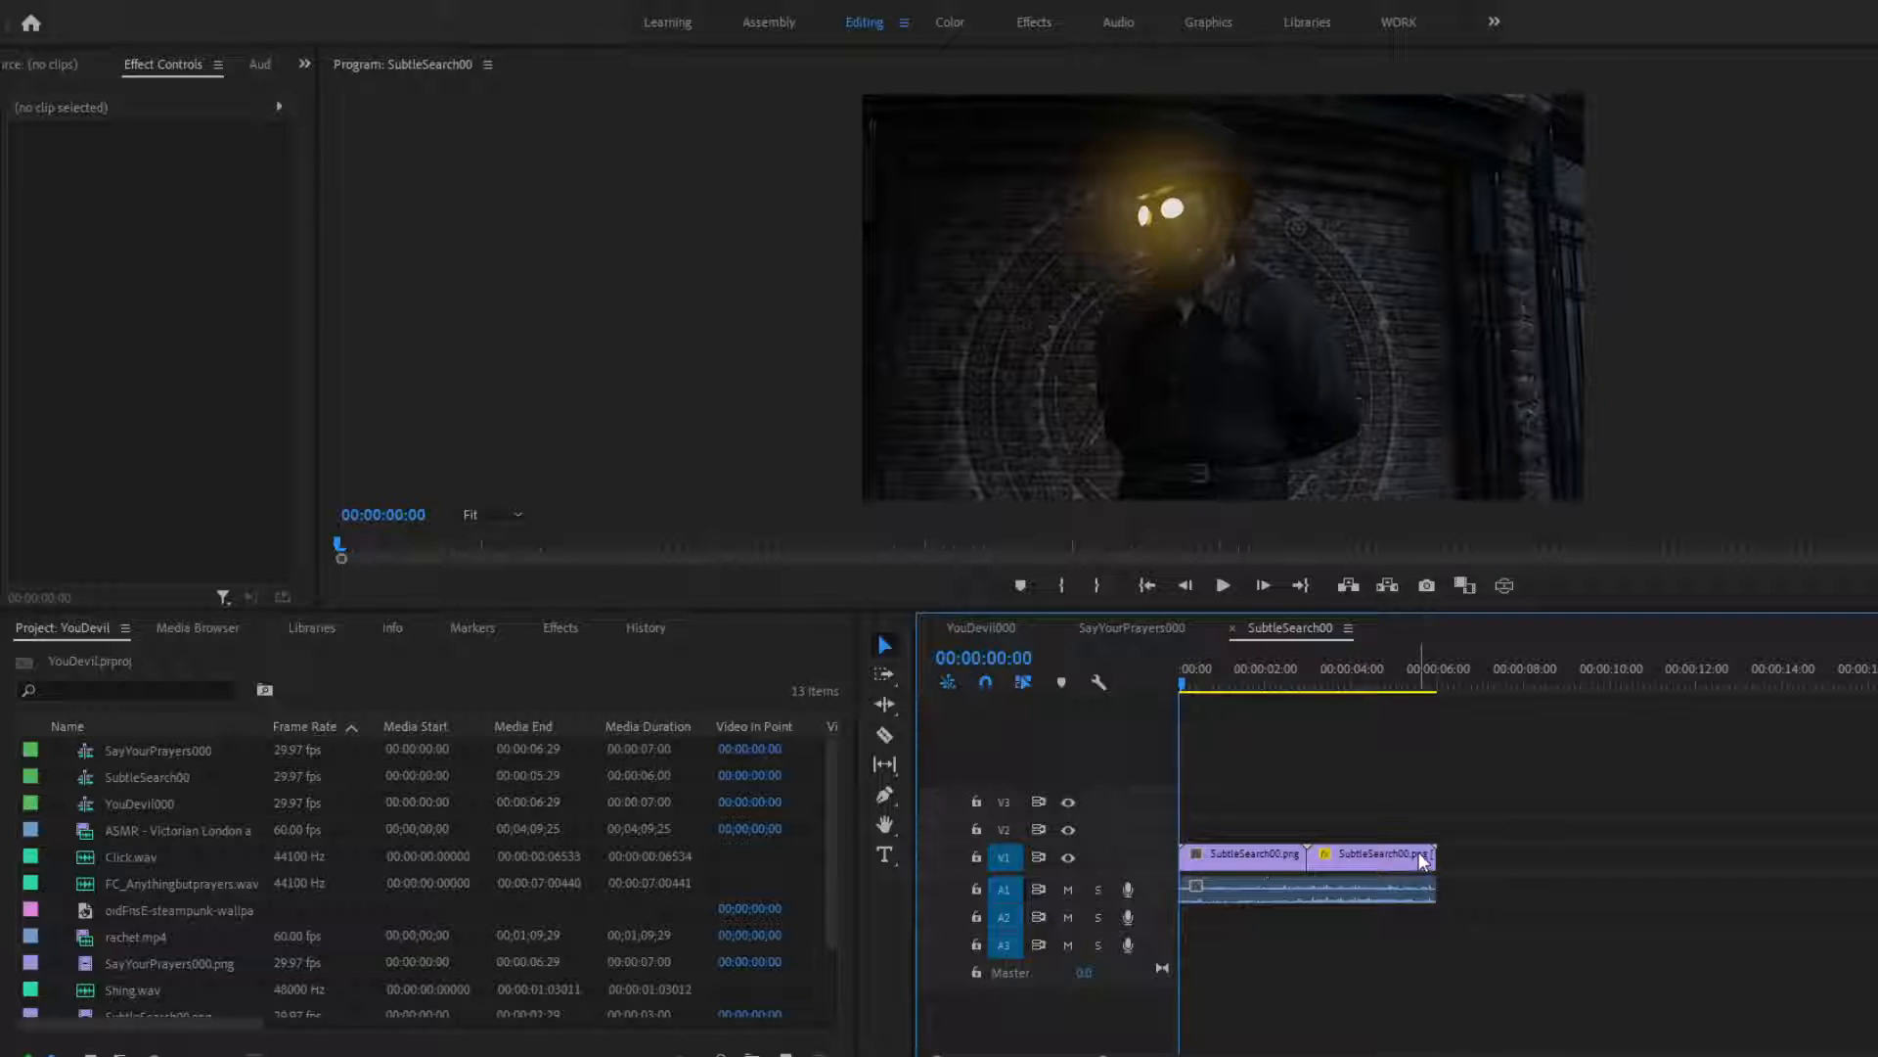
{"action": "left_click", "coordinate": [1222, 586]}
{"action": "left_click", "coordinate": [1222, 585]}
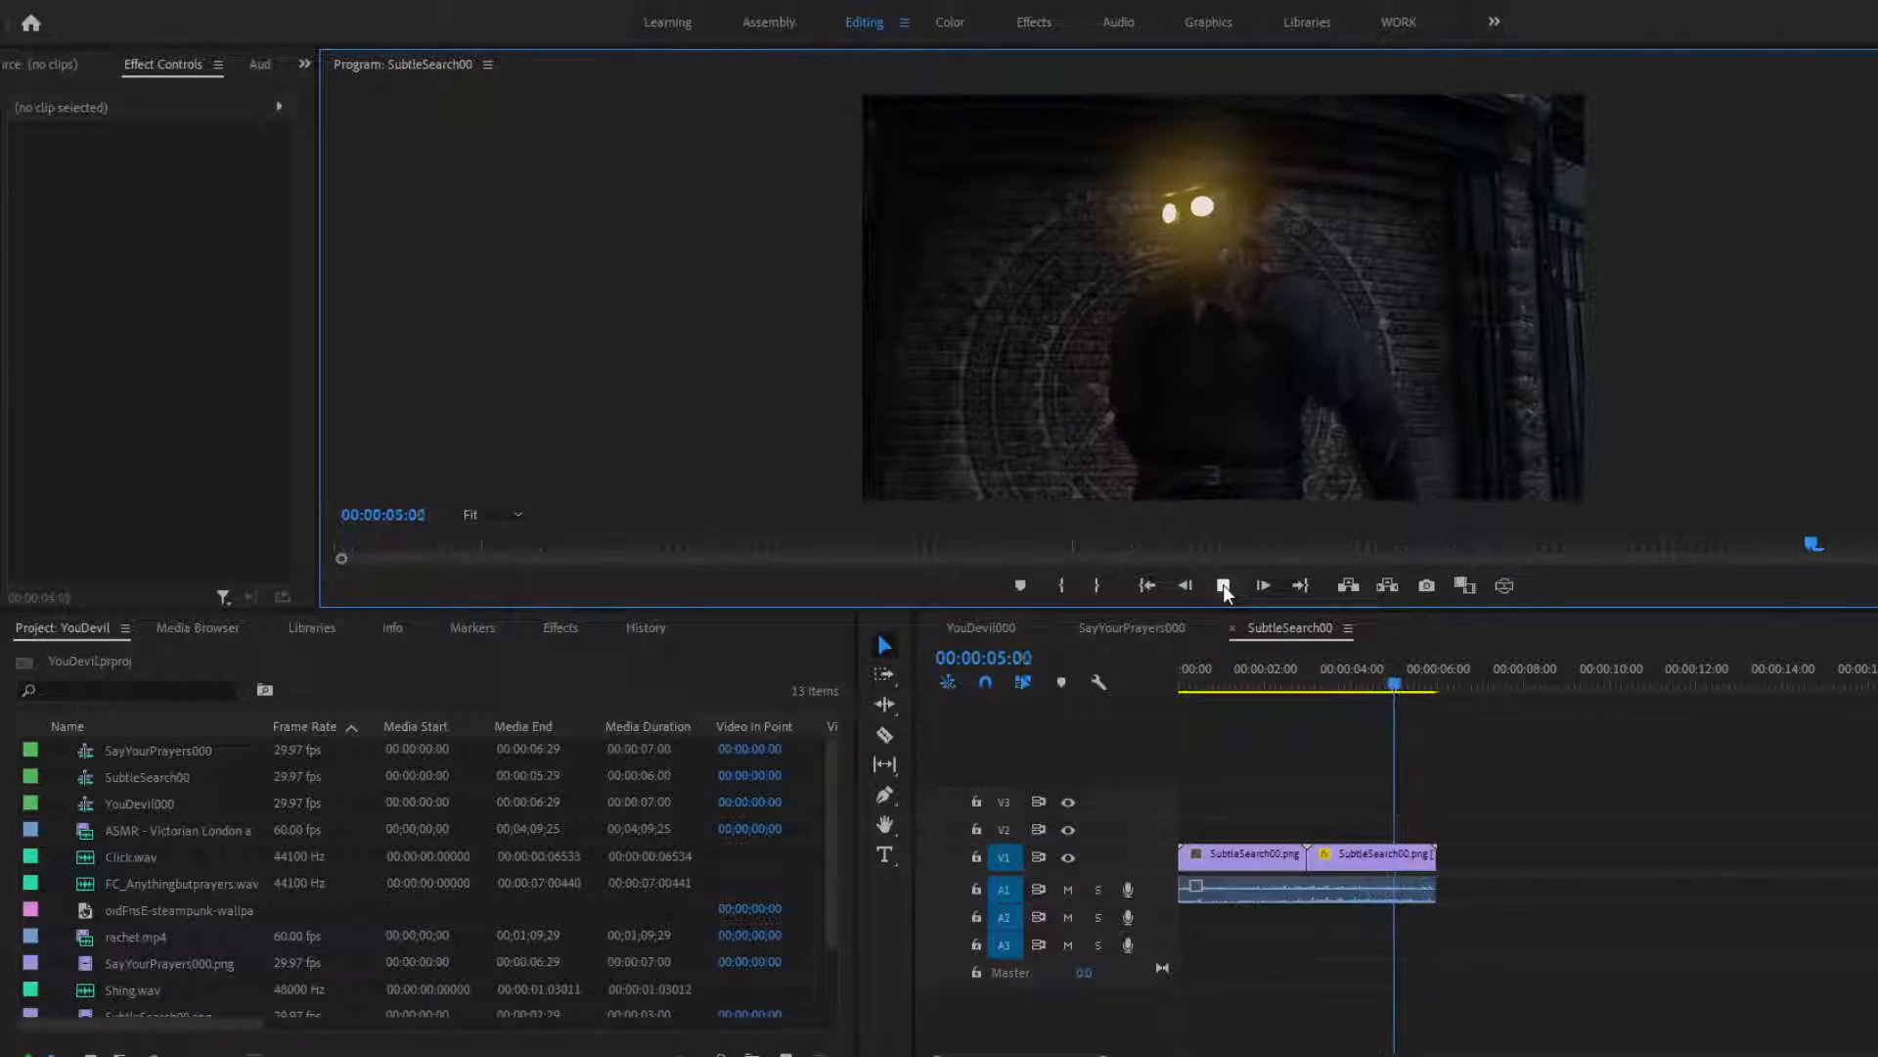
{"action": "left_click", "coordinate": [1223, 587]}
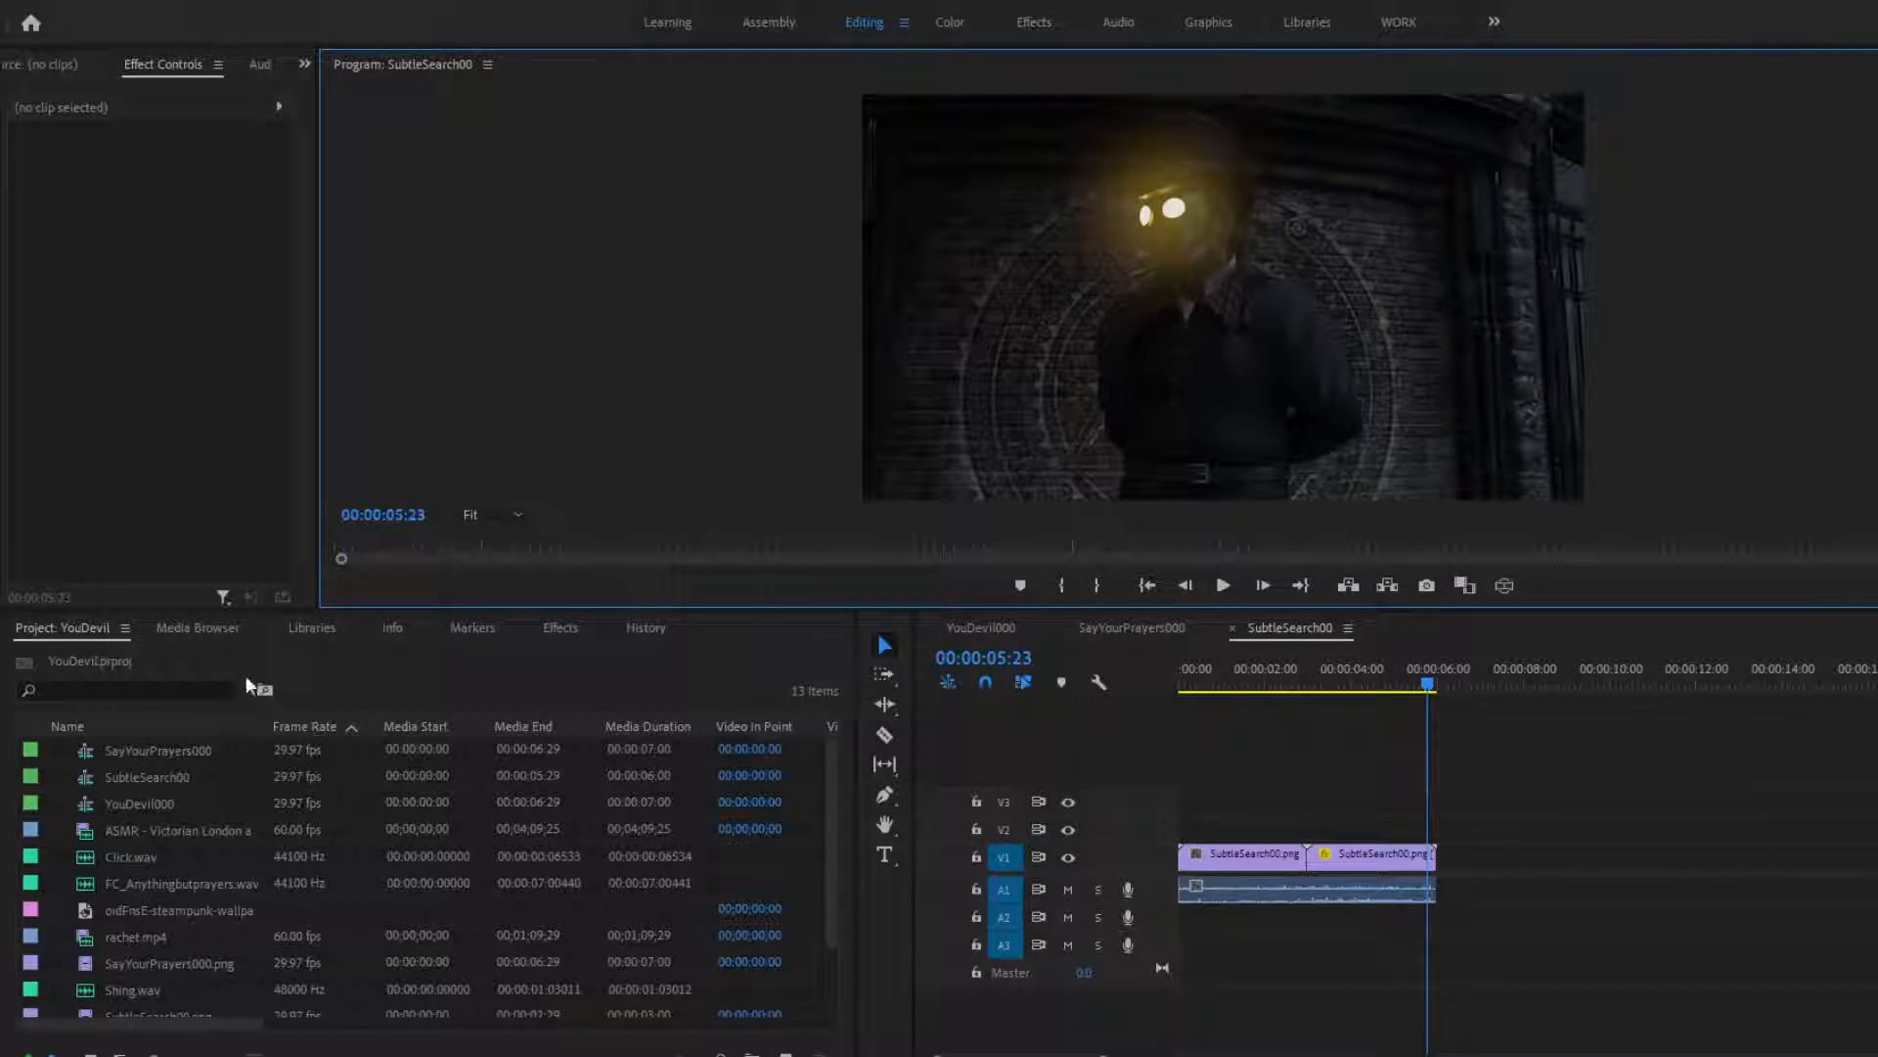
Import the SubtleSearch00.png image sequence into the YouDevil project
{"action": "left_click", "coordinate": [67, 777]}
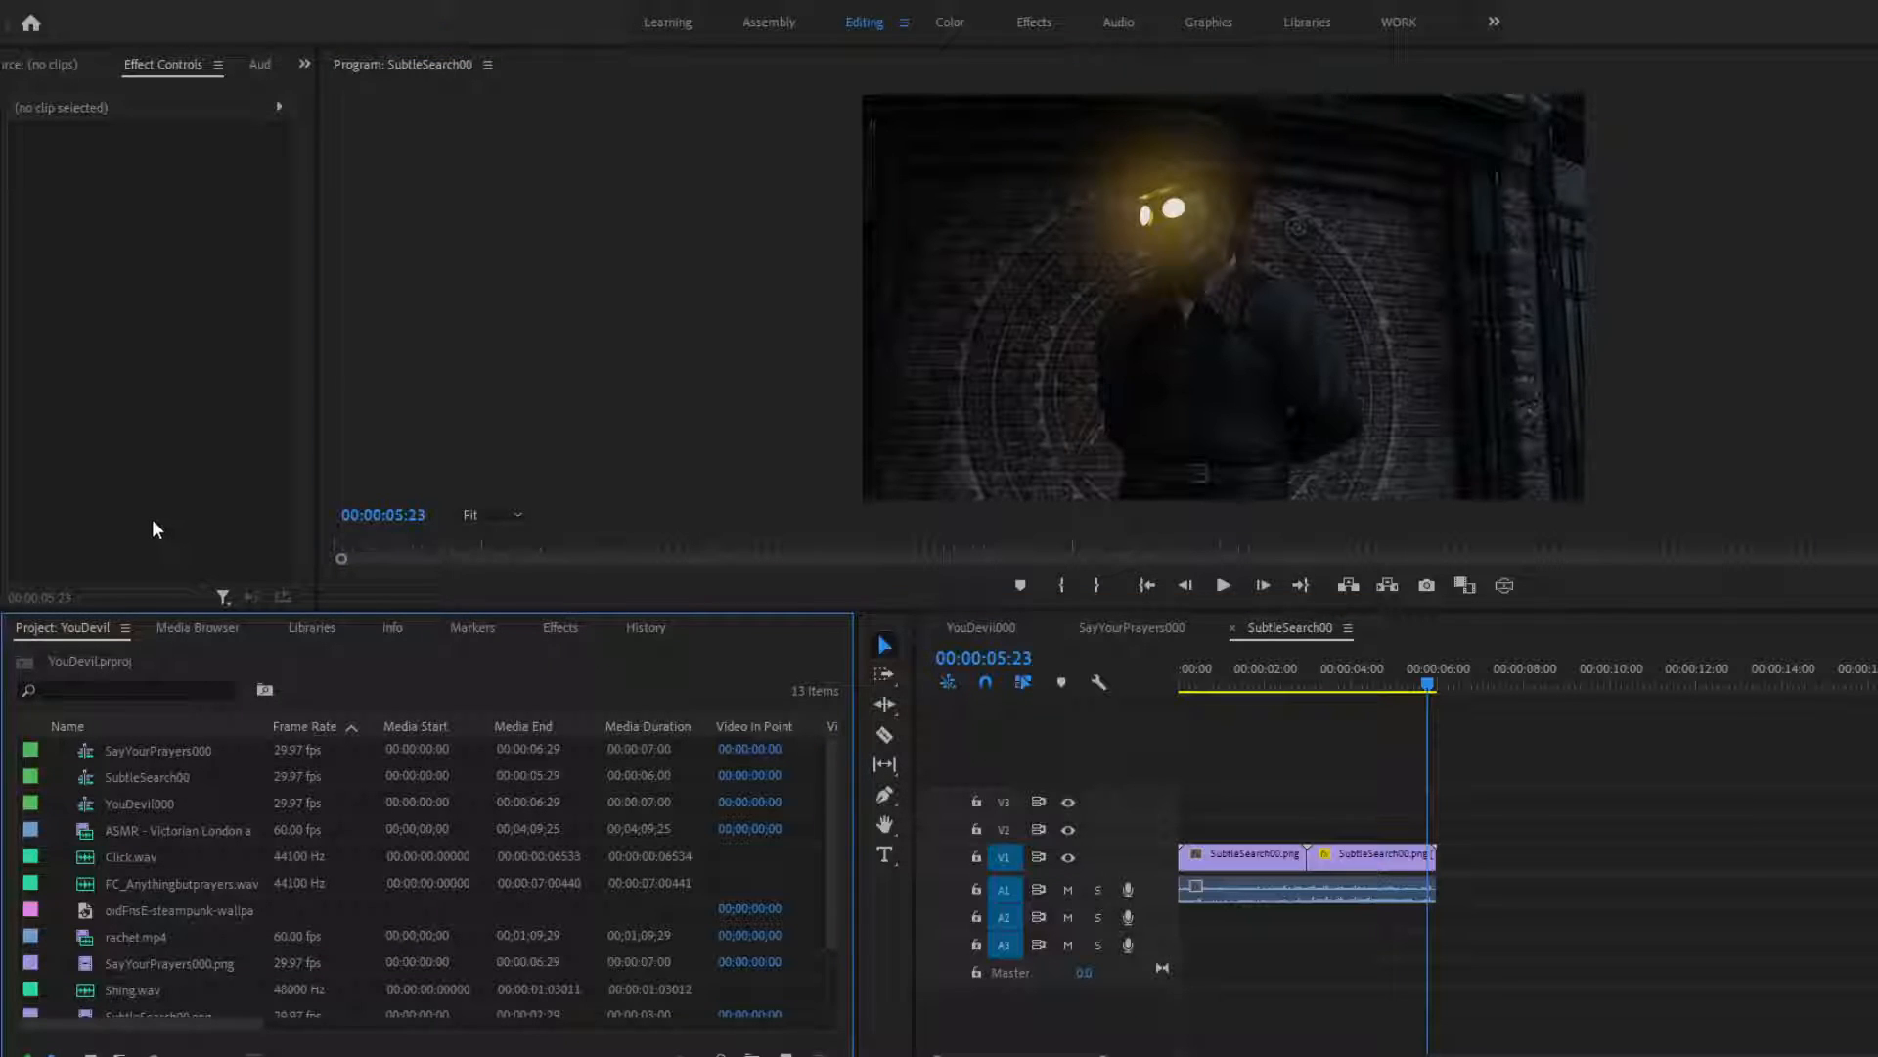
{"action": "key", "text": "ctrl+i"}
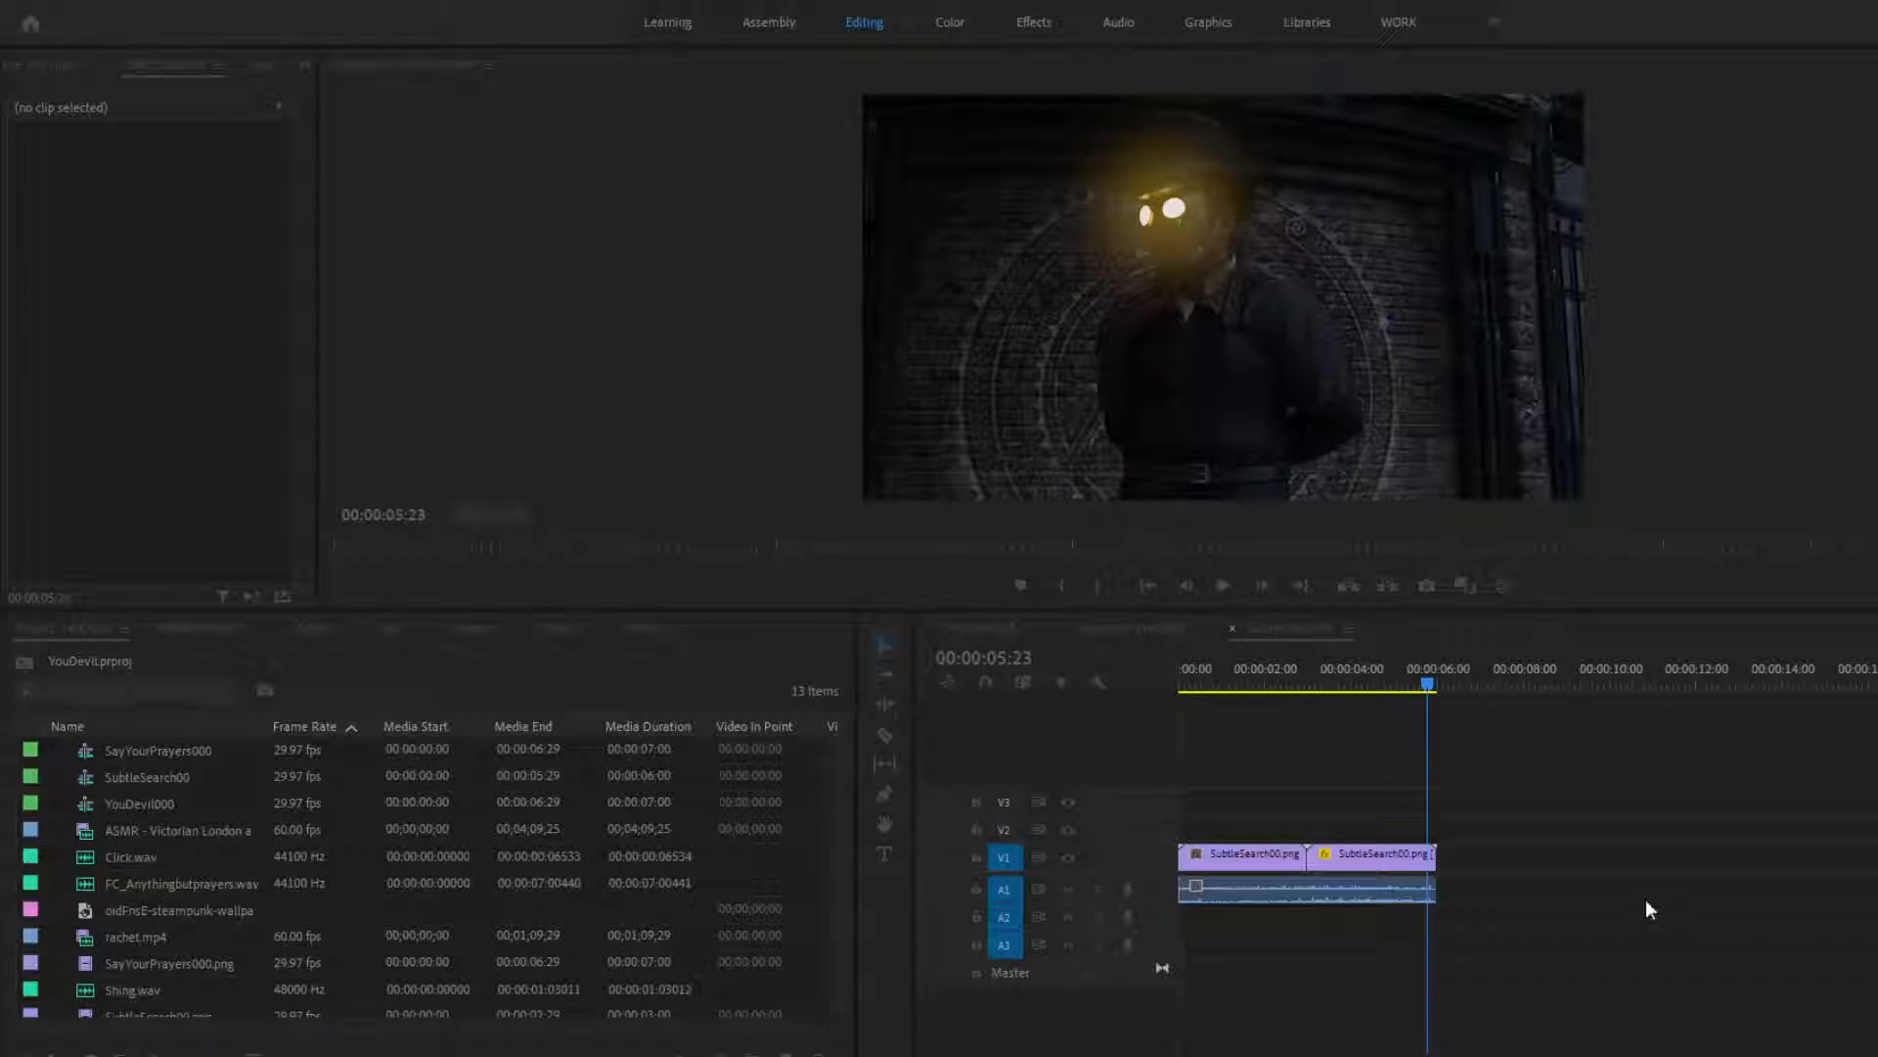
{"action": "left_click", "coordinate": [1600, 882]}
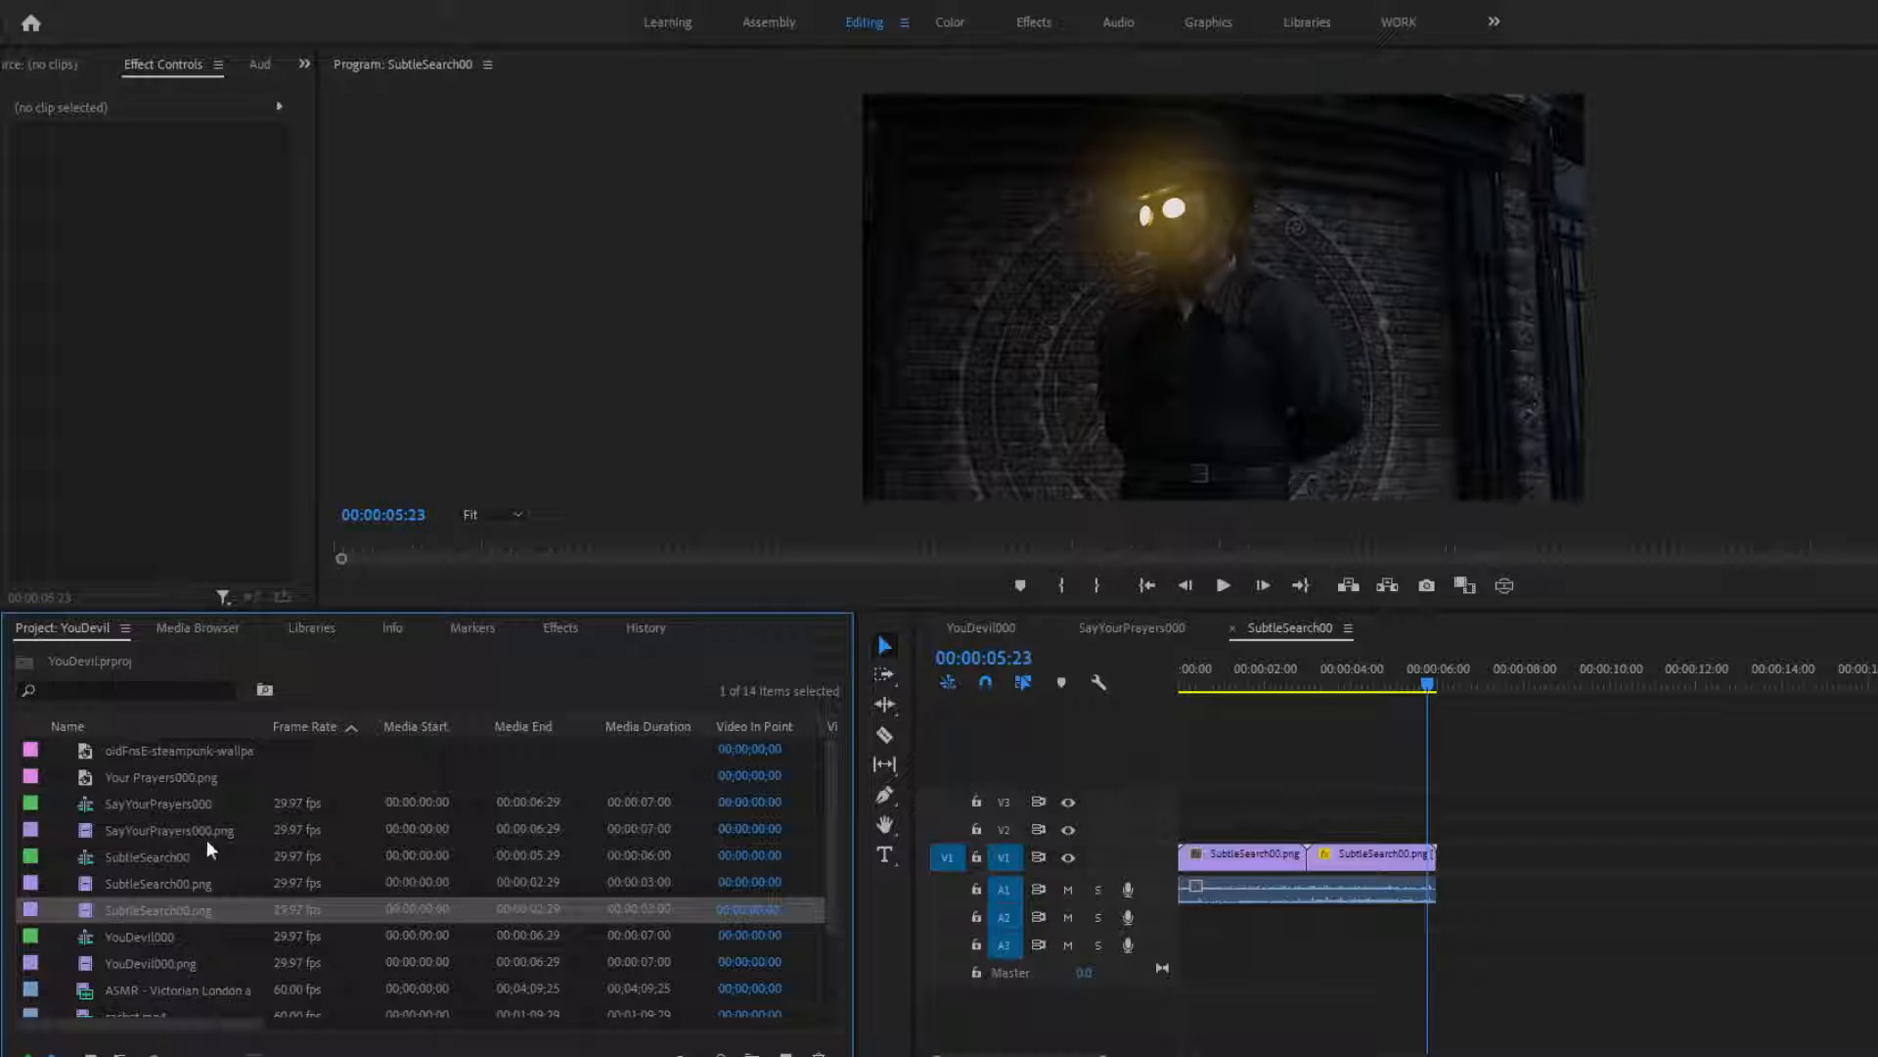
Create a new sequence from the imported SubtleSearch00.png clip and play it back briefly
{"action": "left_click", "coordinate": [213, 488]}
{"action": "left_click", "coordinate": [1223, 584]}
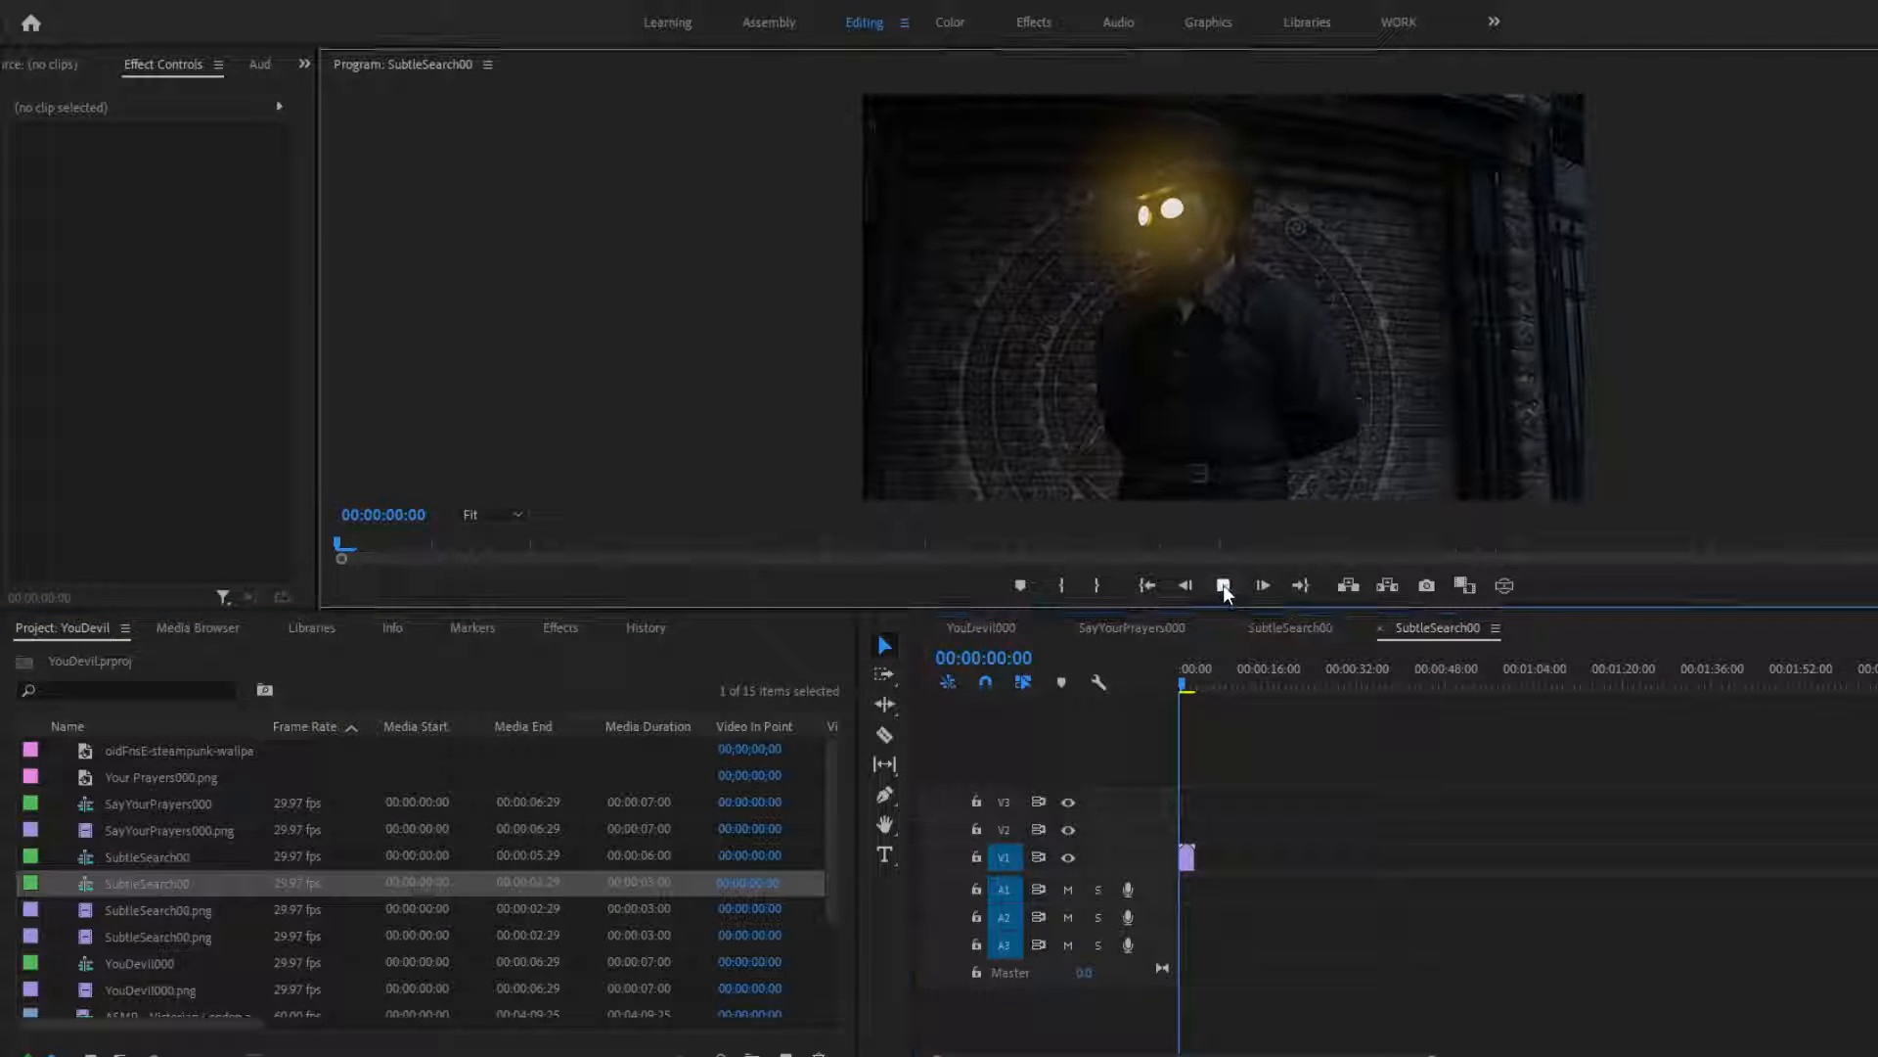
{"action": "left_click", "coordinate": [1222, 585]}
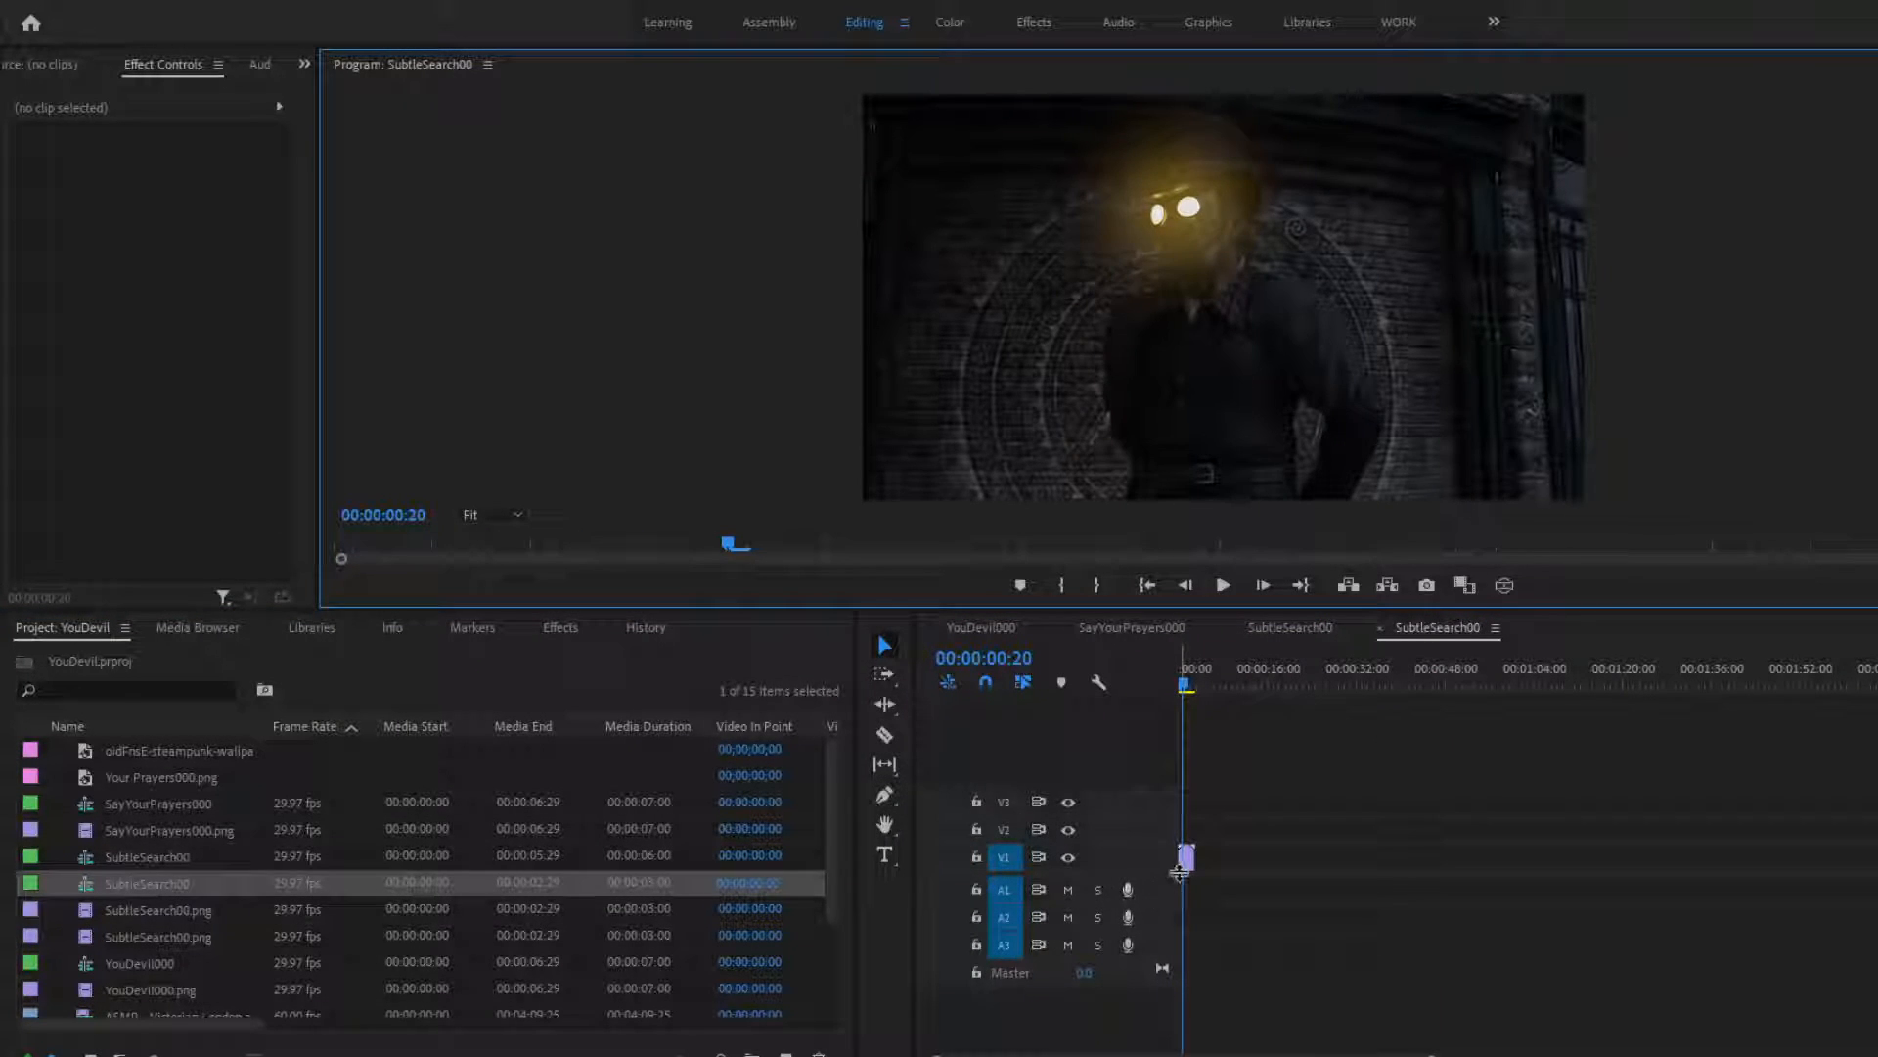
Delete the clip from the new SubtleSearch00 sequence, close that sequence and remove it from the project
{"action": "left_click", "coordinate": [1189, 863]}
{"action": "key", "text": "Delete"}
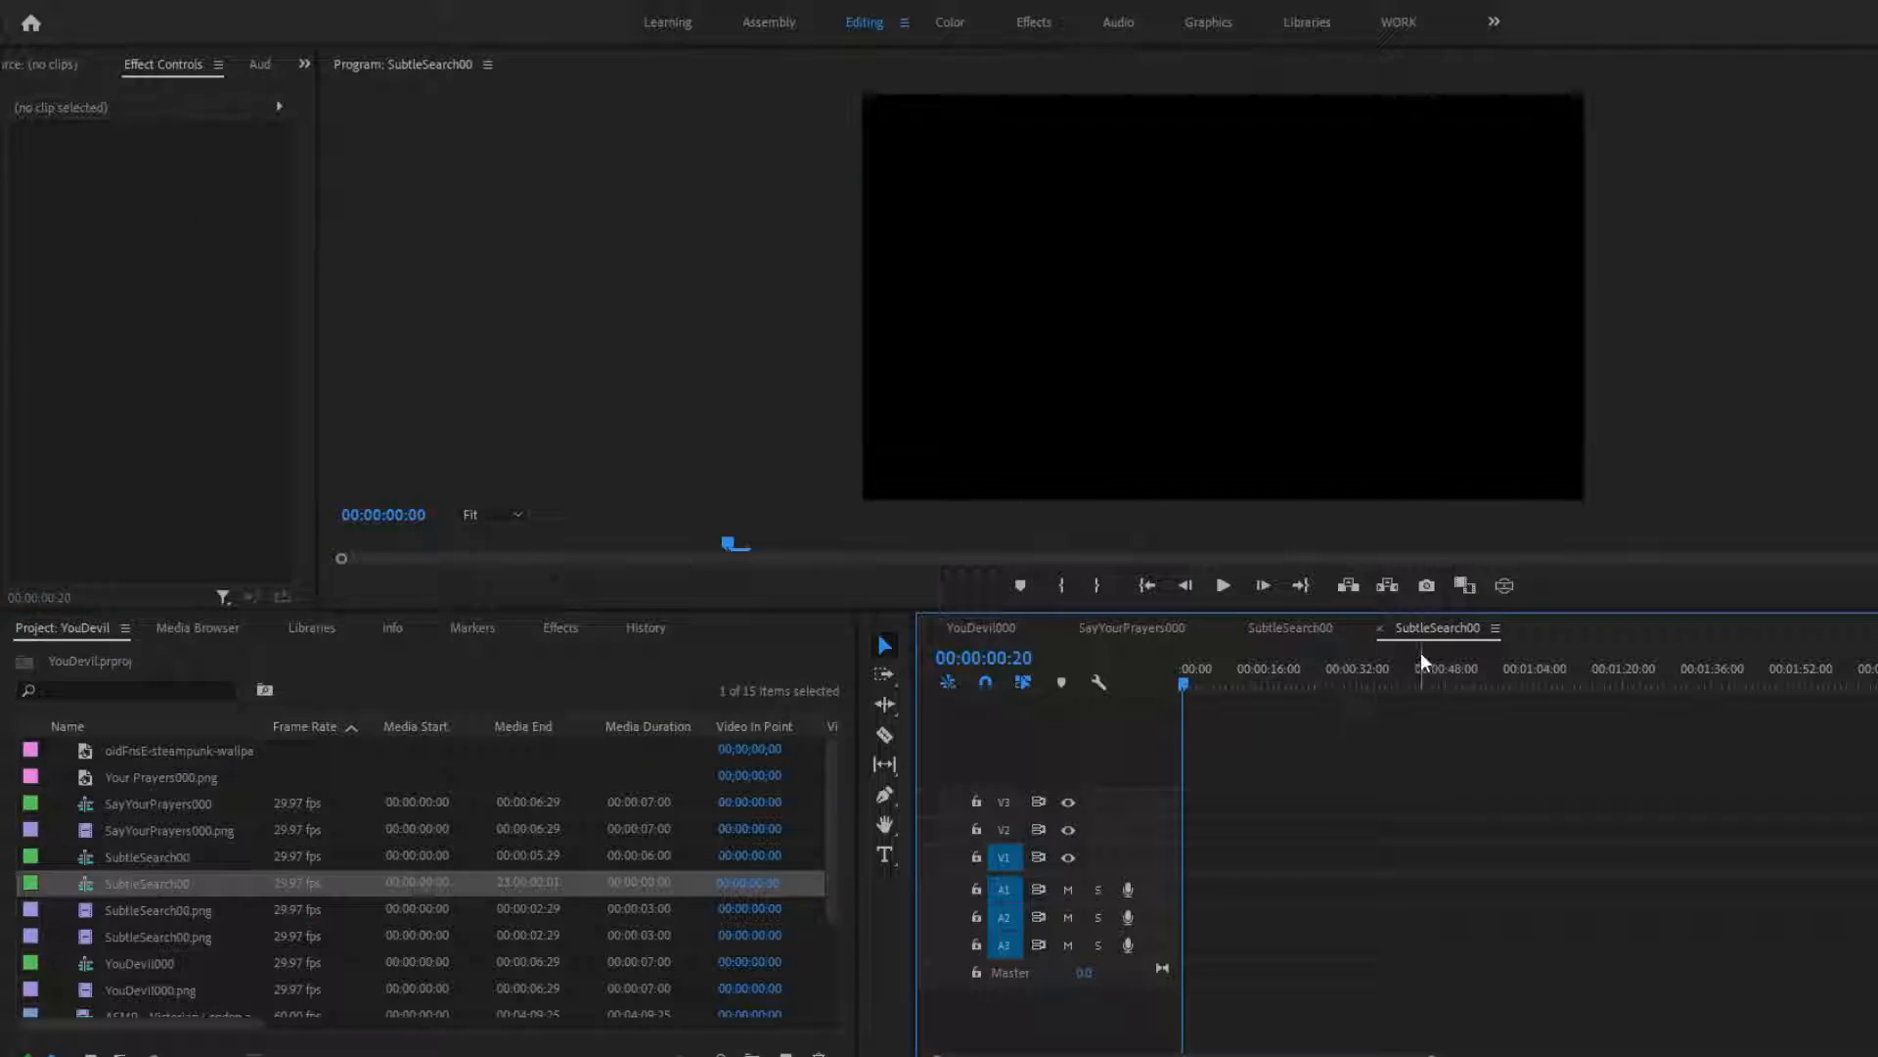
{"action": "left_click", "coordinate": [1377, 627]}
{"action": "left_click", "coordinate": [98, 884]}
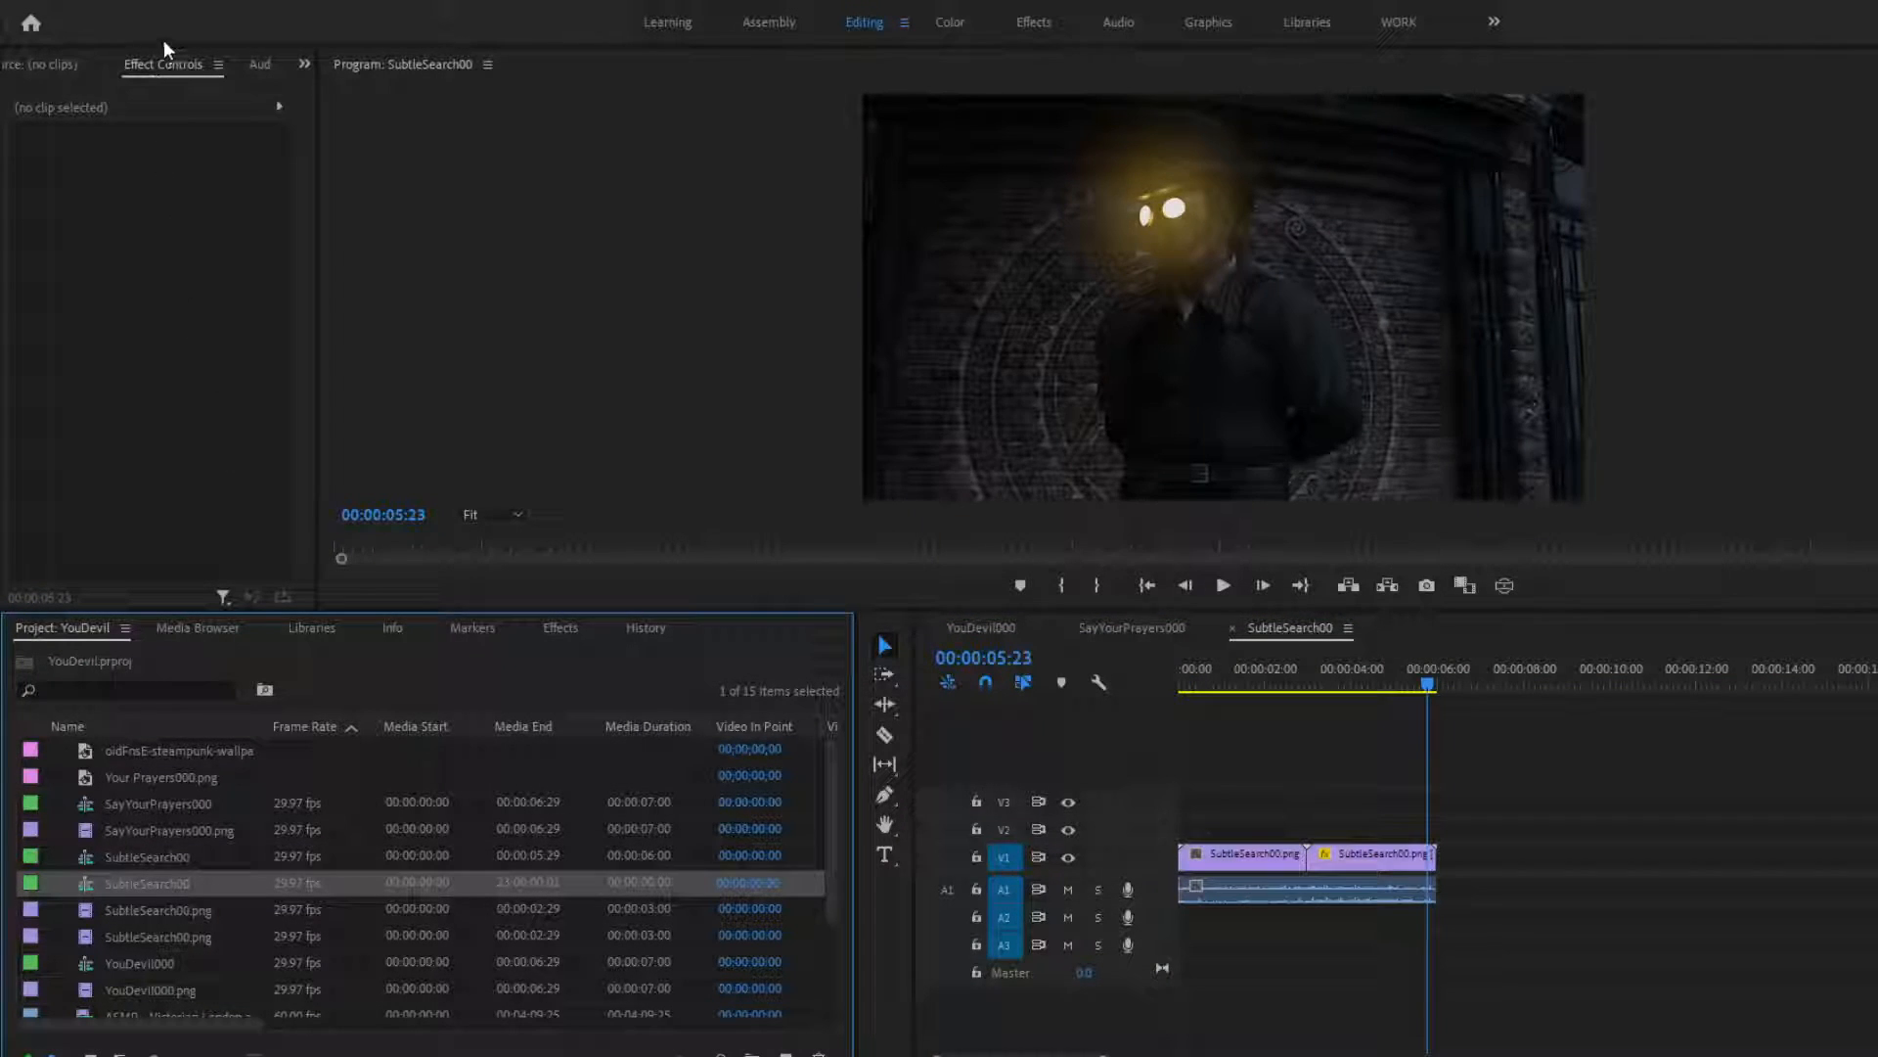
{"action": "key", "text": "Delete"}
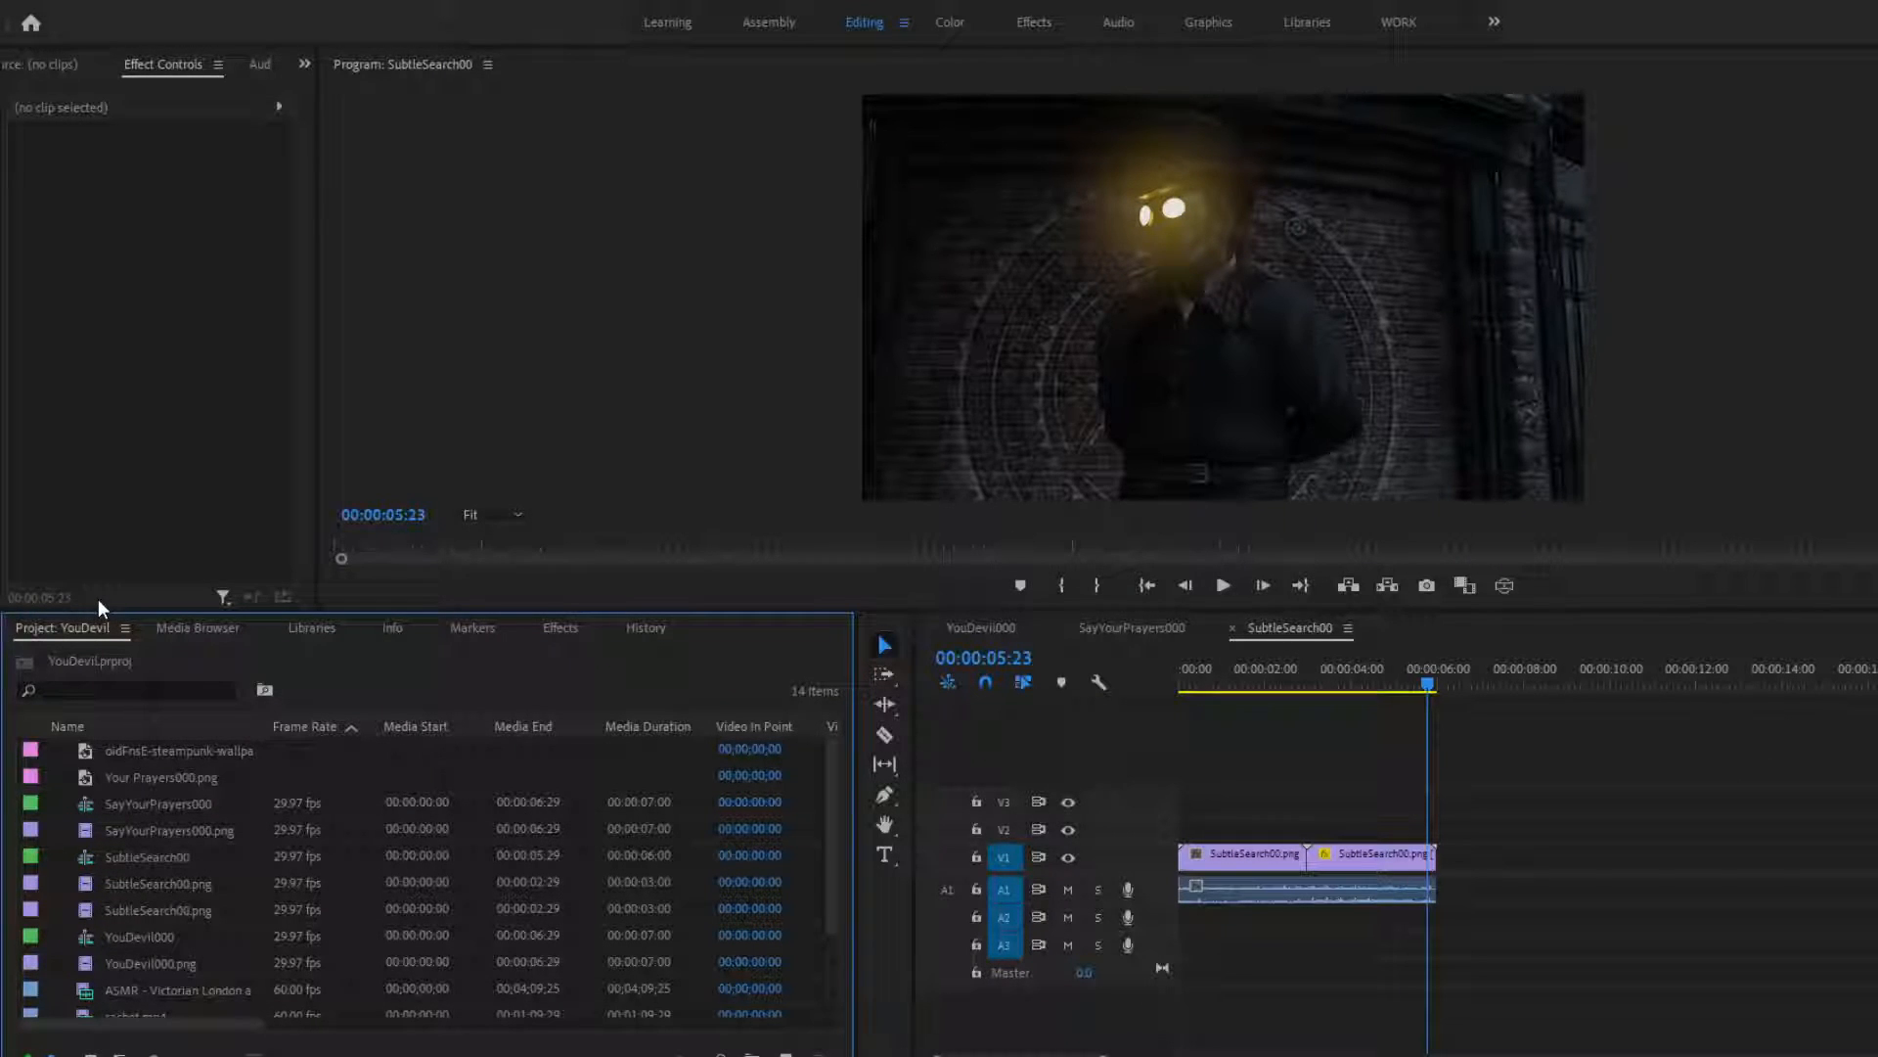
Import the NoPrayers000.png image sequence into the project
{"action": "key", "text": "ctrl+i"}
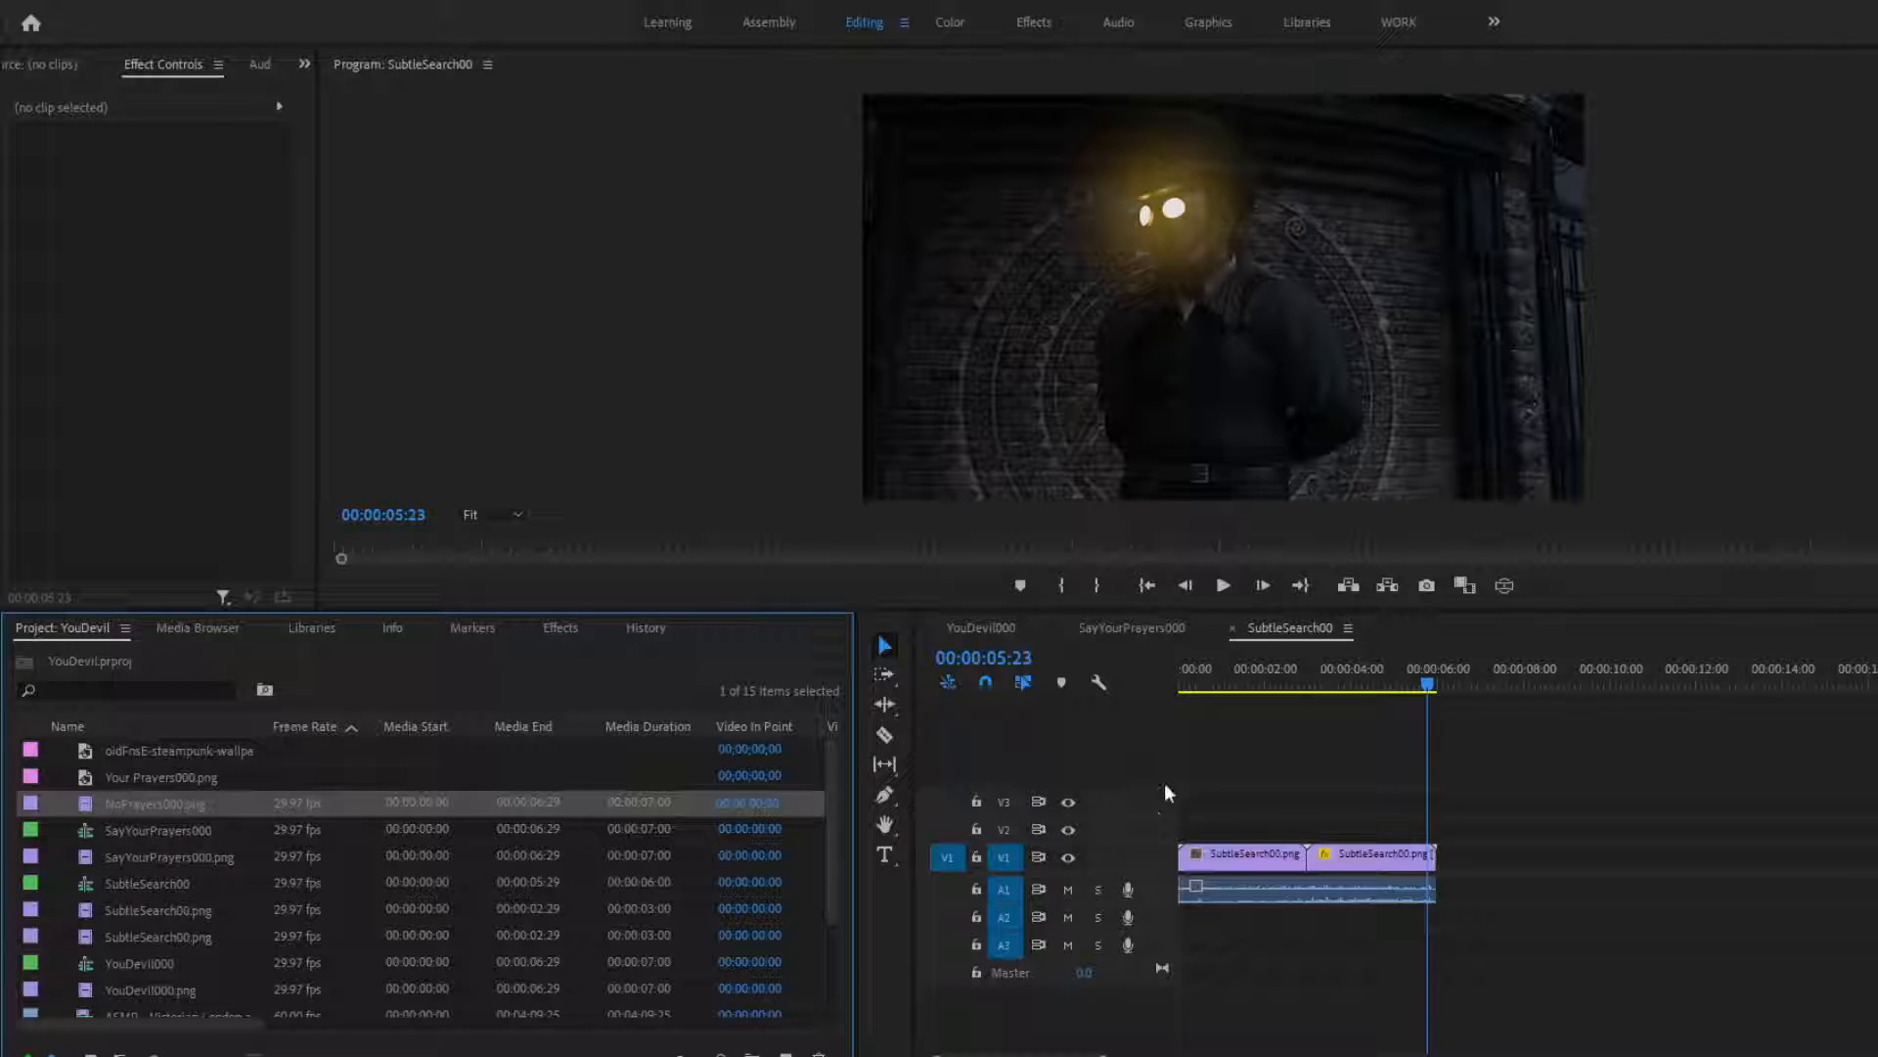
Delete the SayYourPrayers000.png video clip from the SayYourPrayers000 sequence and move the playhead past the remaining audio
{"action": "left_click", "coordinate": [1125, 628]}
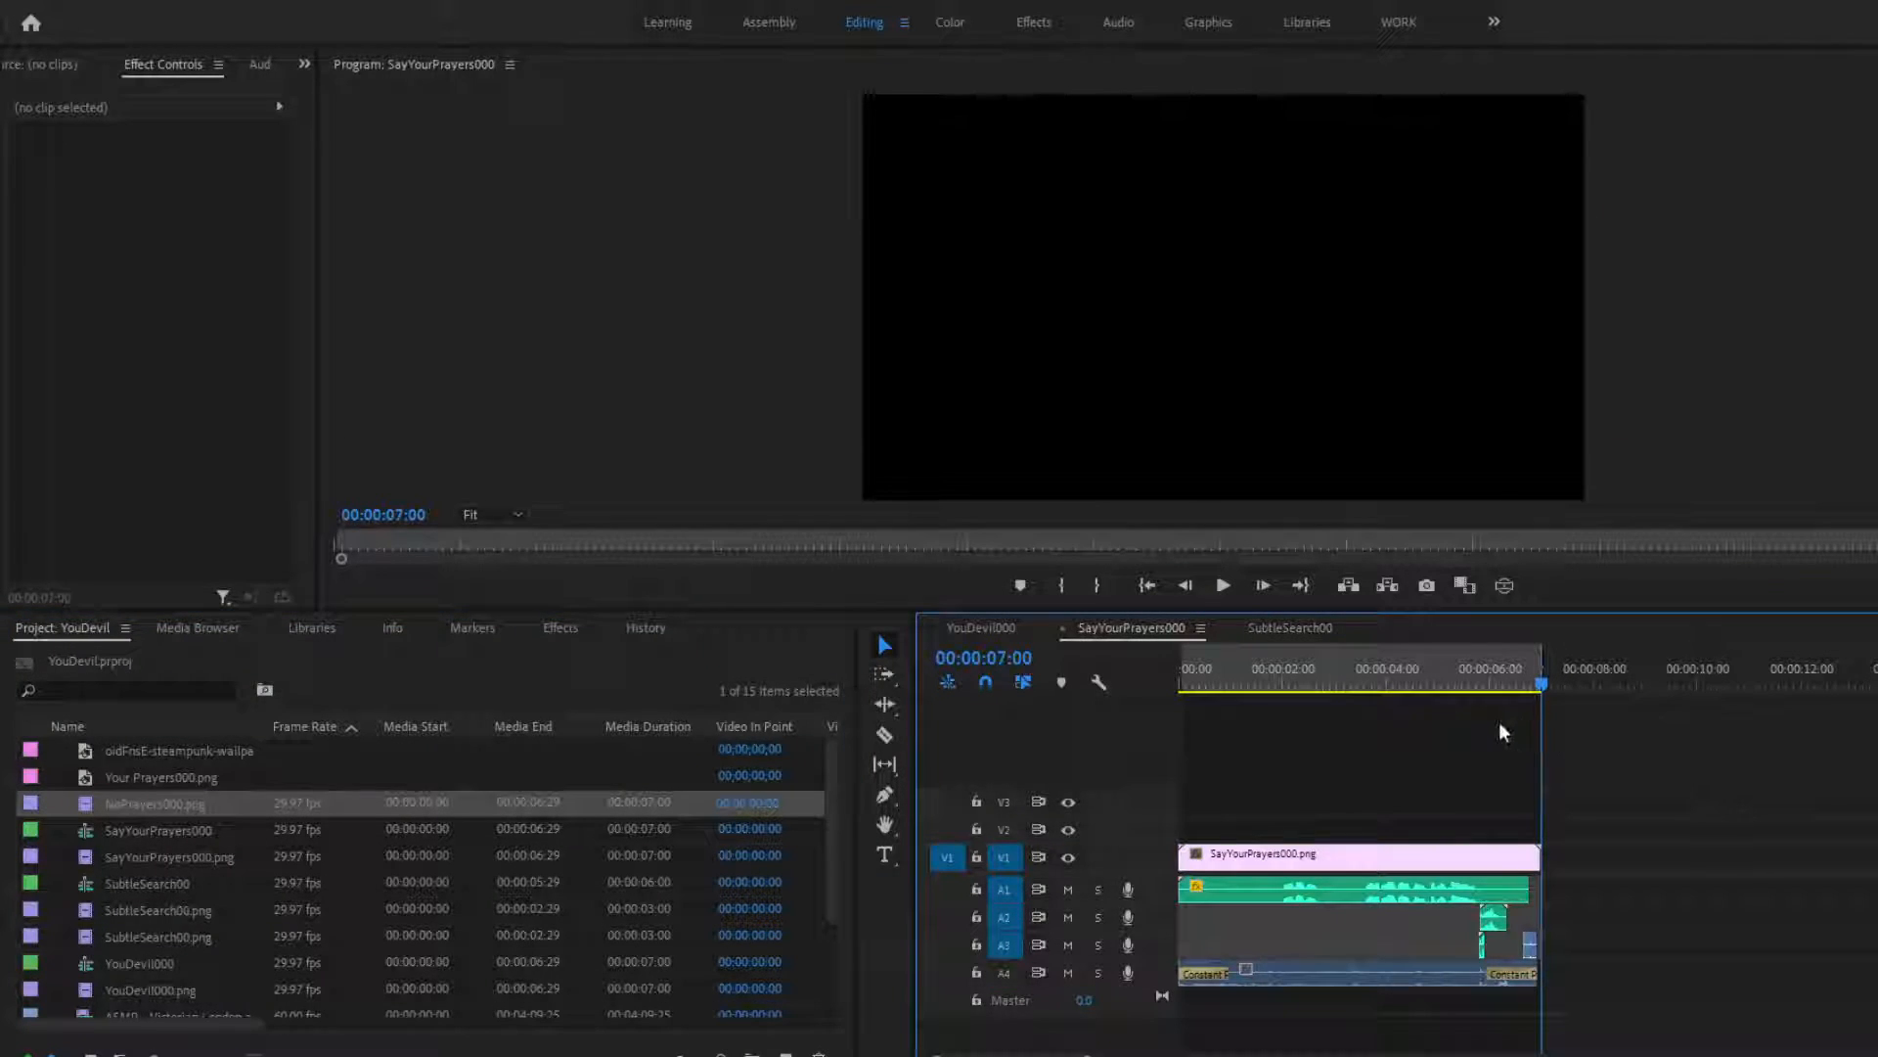
{"action": "left_click", "coordinate": [1349, 855]}
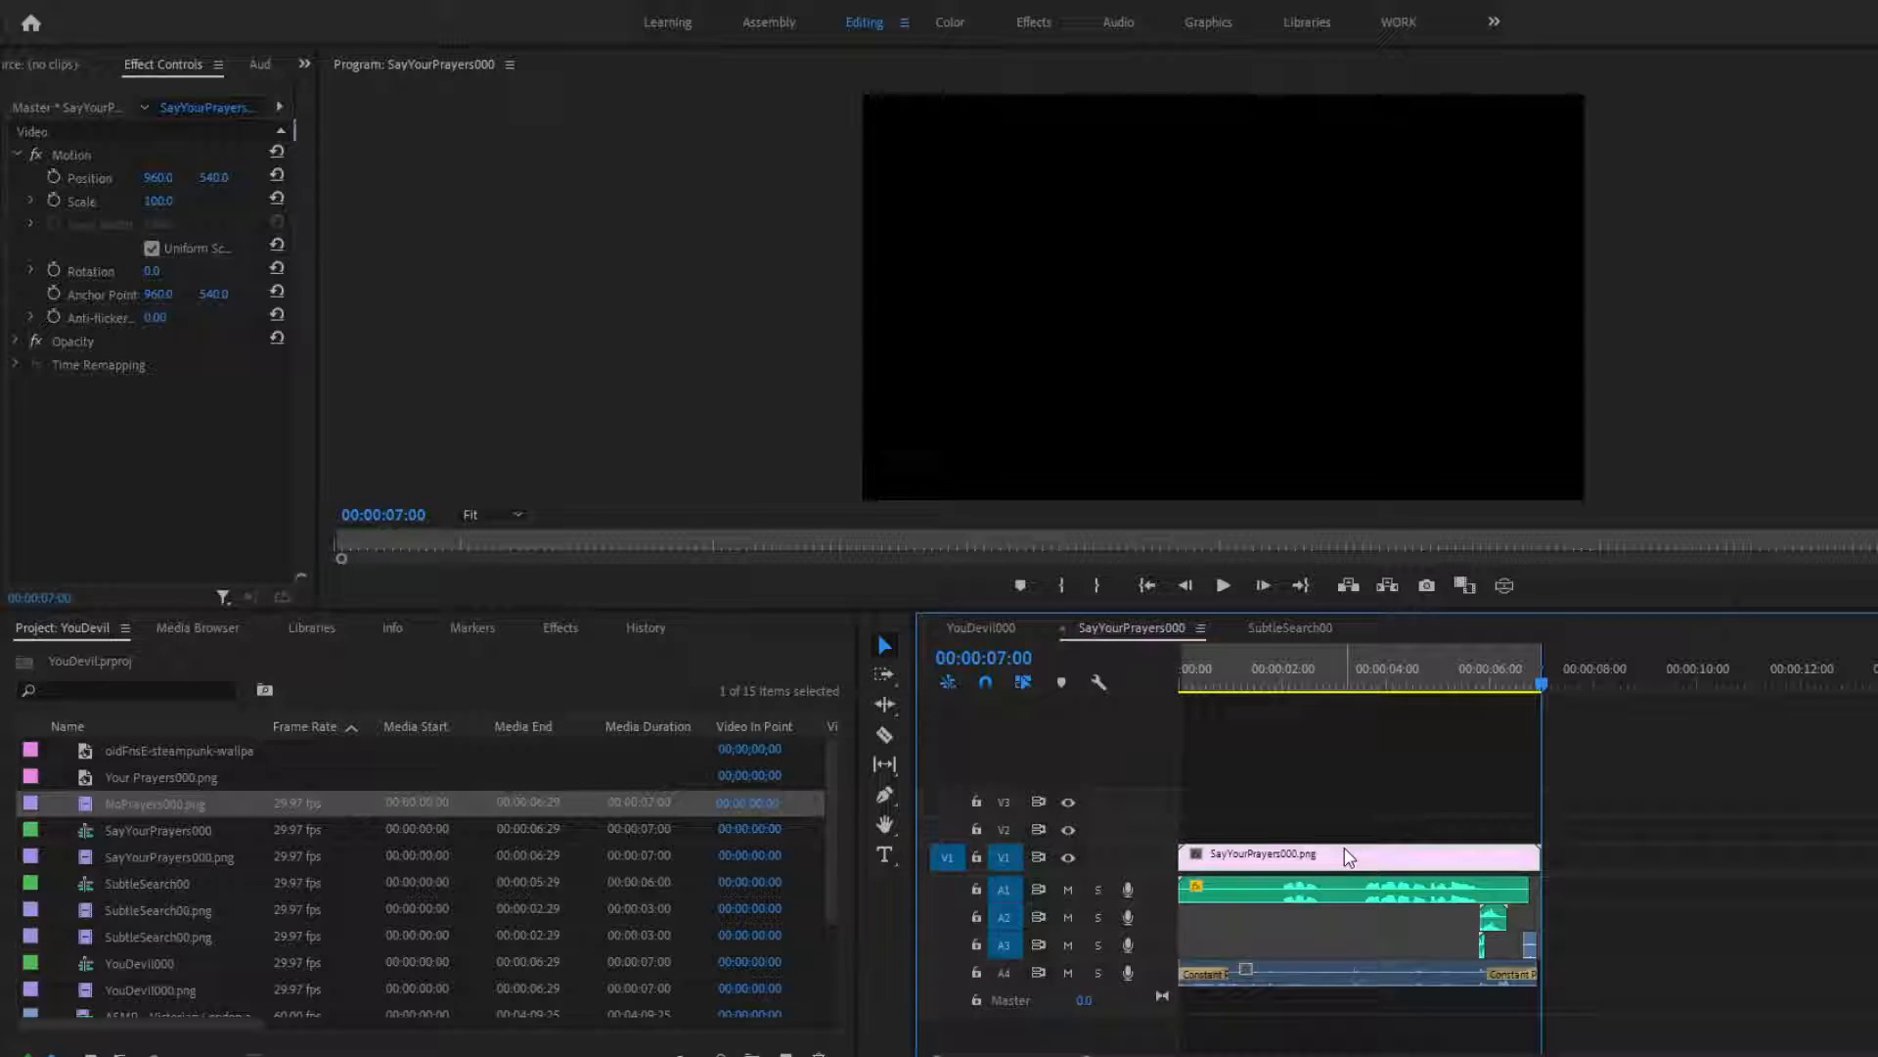
{"action": "key", "text": "Delete"}
{"action": "left_click", "coordinate": [1632, 677]}
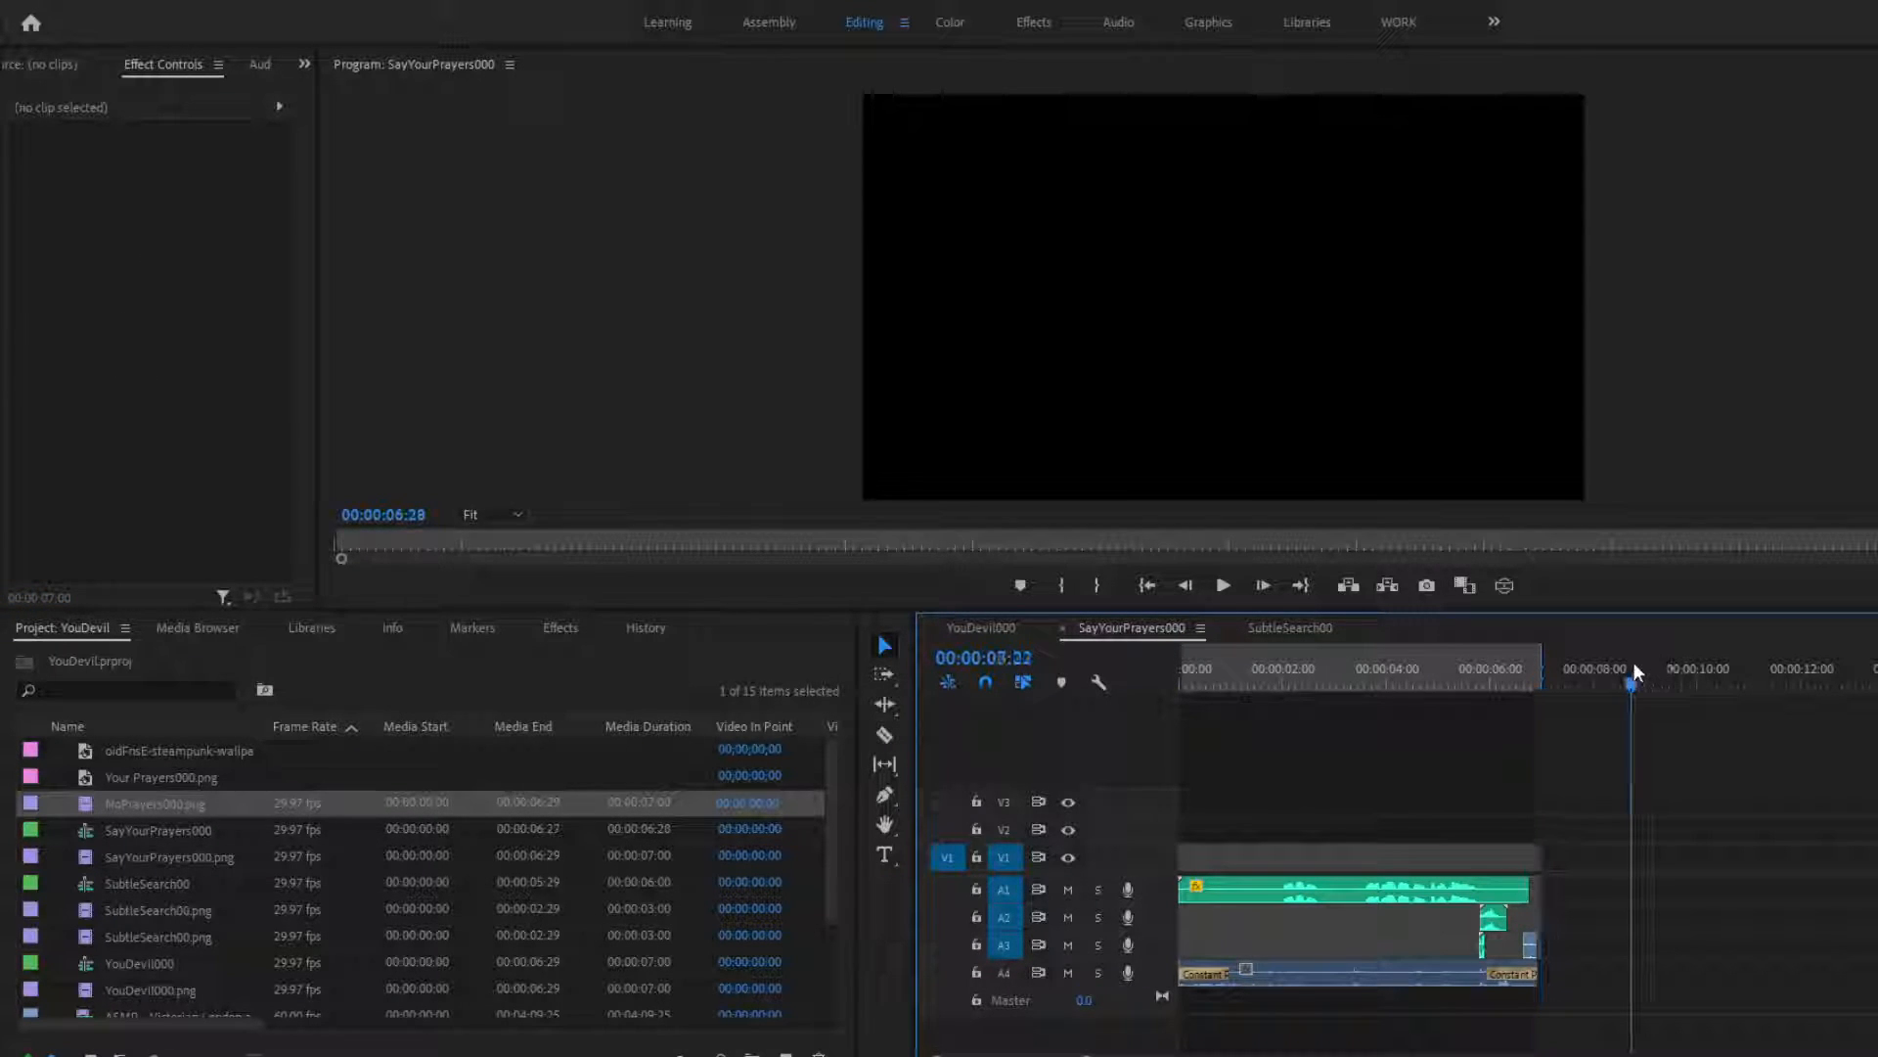
Place the NoPrayers000.png clip at the start of V1 in the SayYourPrayers000 sequence and set its scale to 41
{"action": "double_click", "coordinate": [636, 1045]}
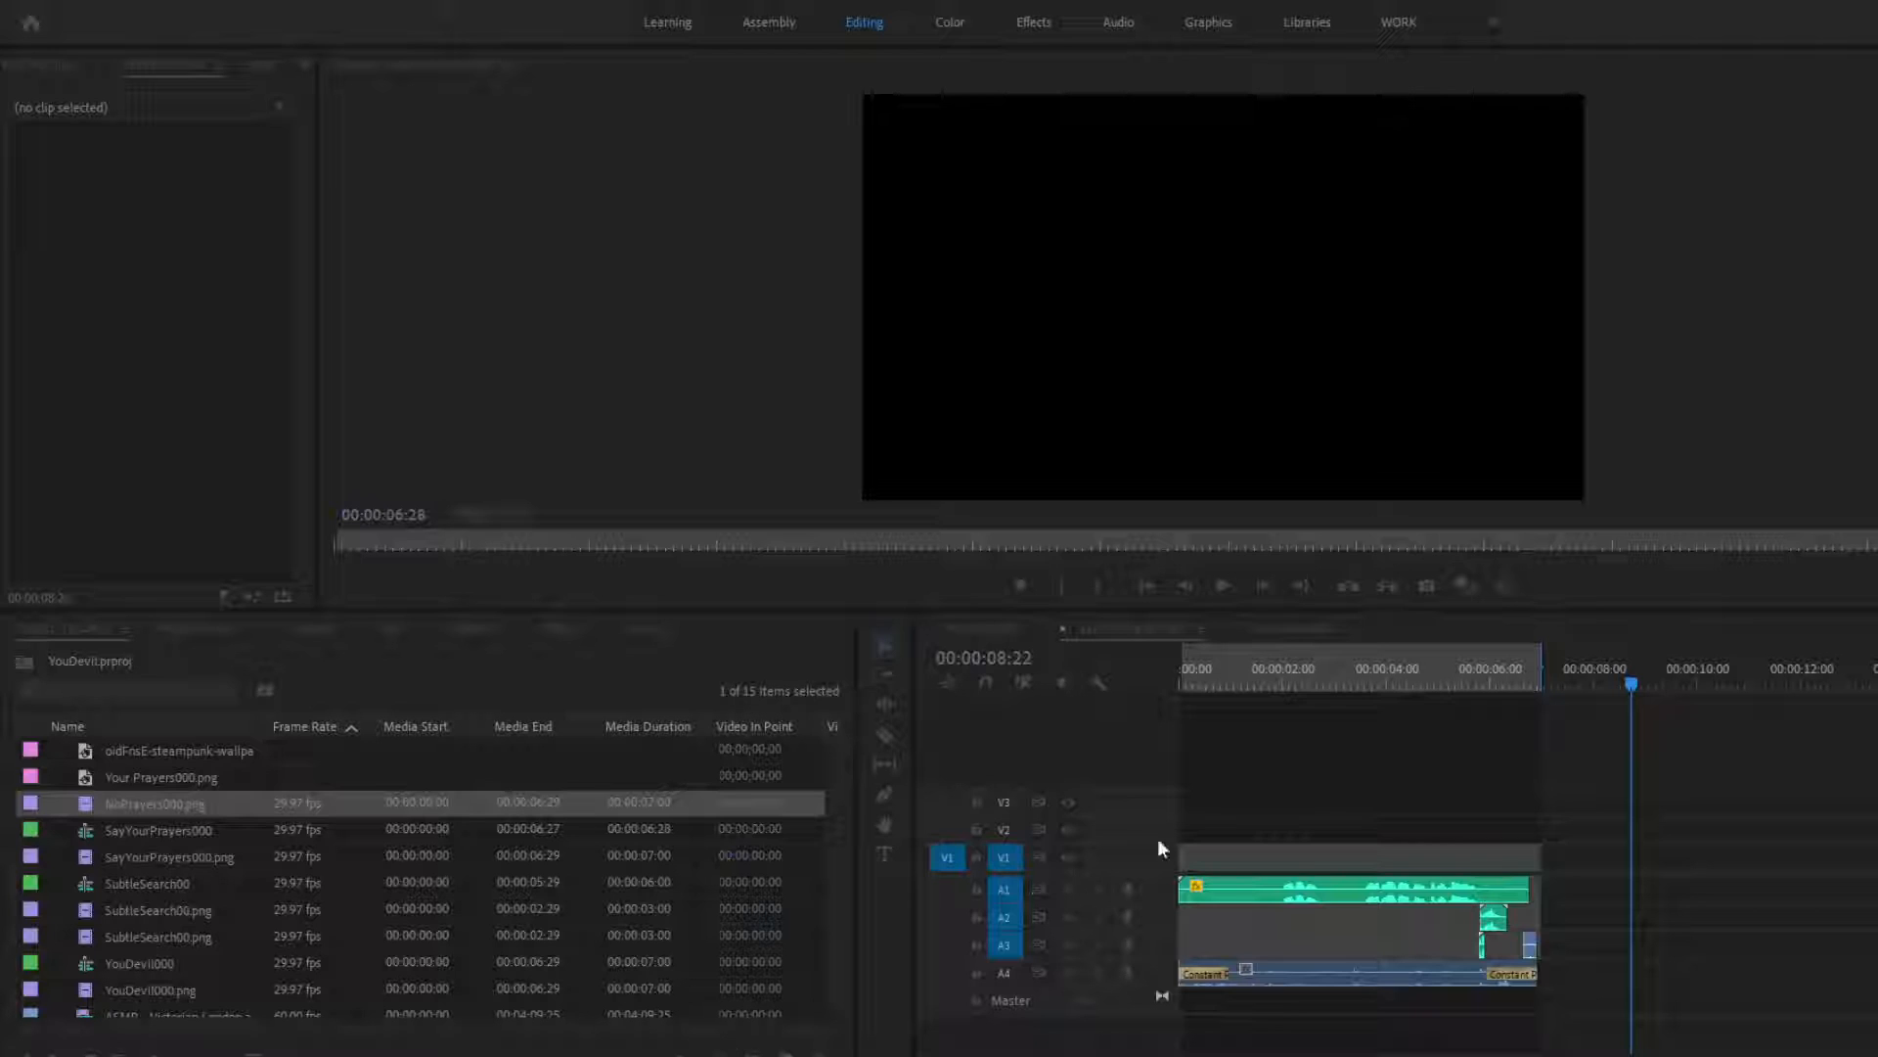
{"action": "left_click_drag", "start_coordinate": [1761, 857], "coordinate": [1238, 858]}
{"action": "key", "text": "Home"}
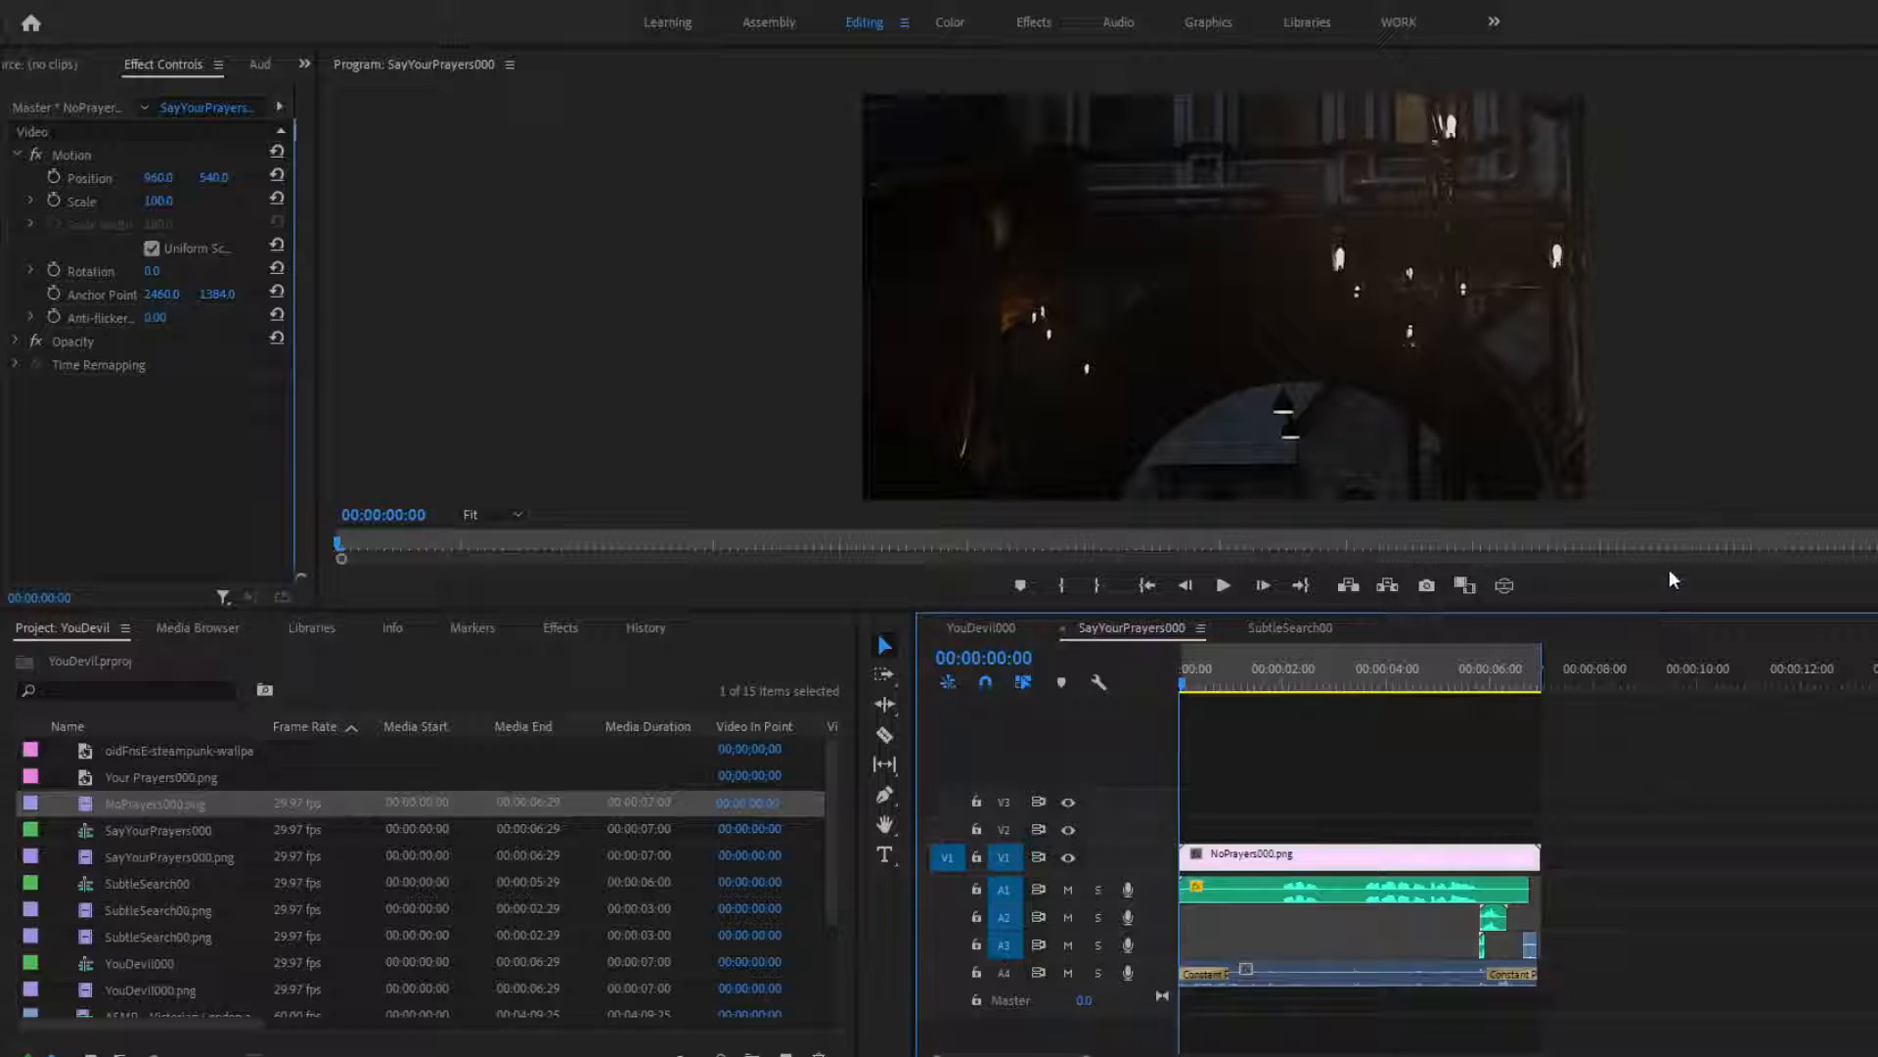
{"action": "left_click_drag", "start_coordinate": [1673, 626], "coordinate": [1597, 838]}
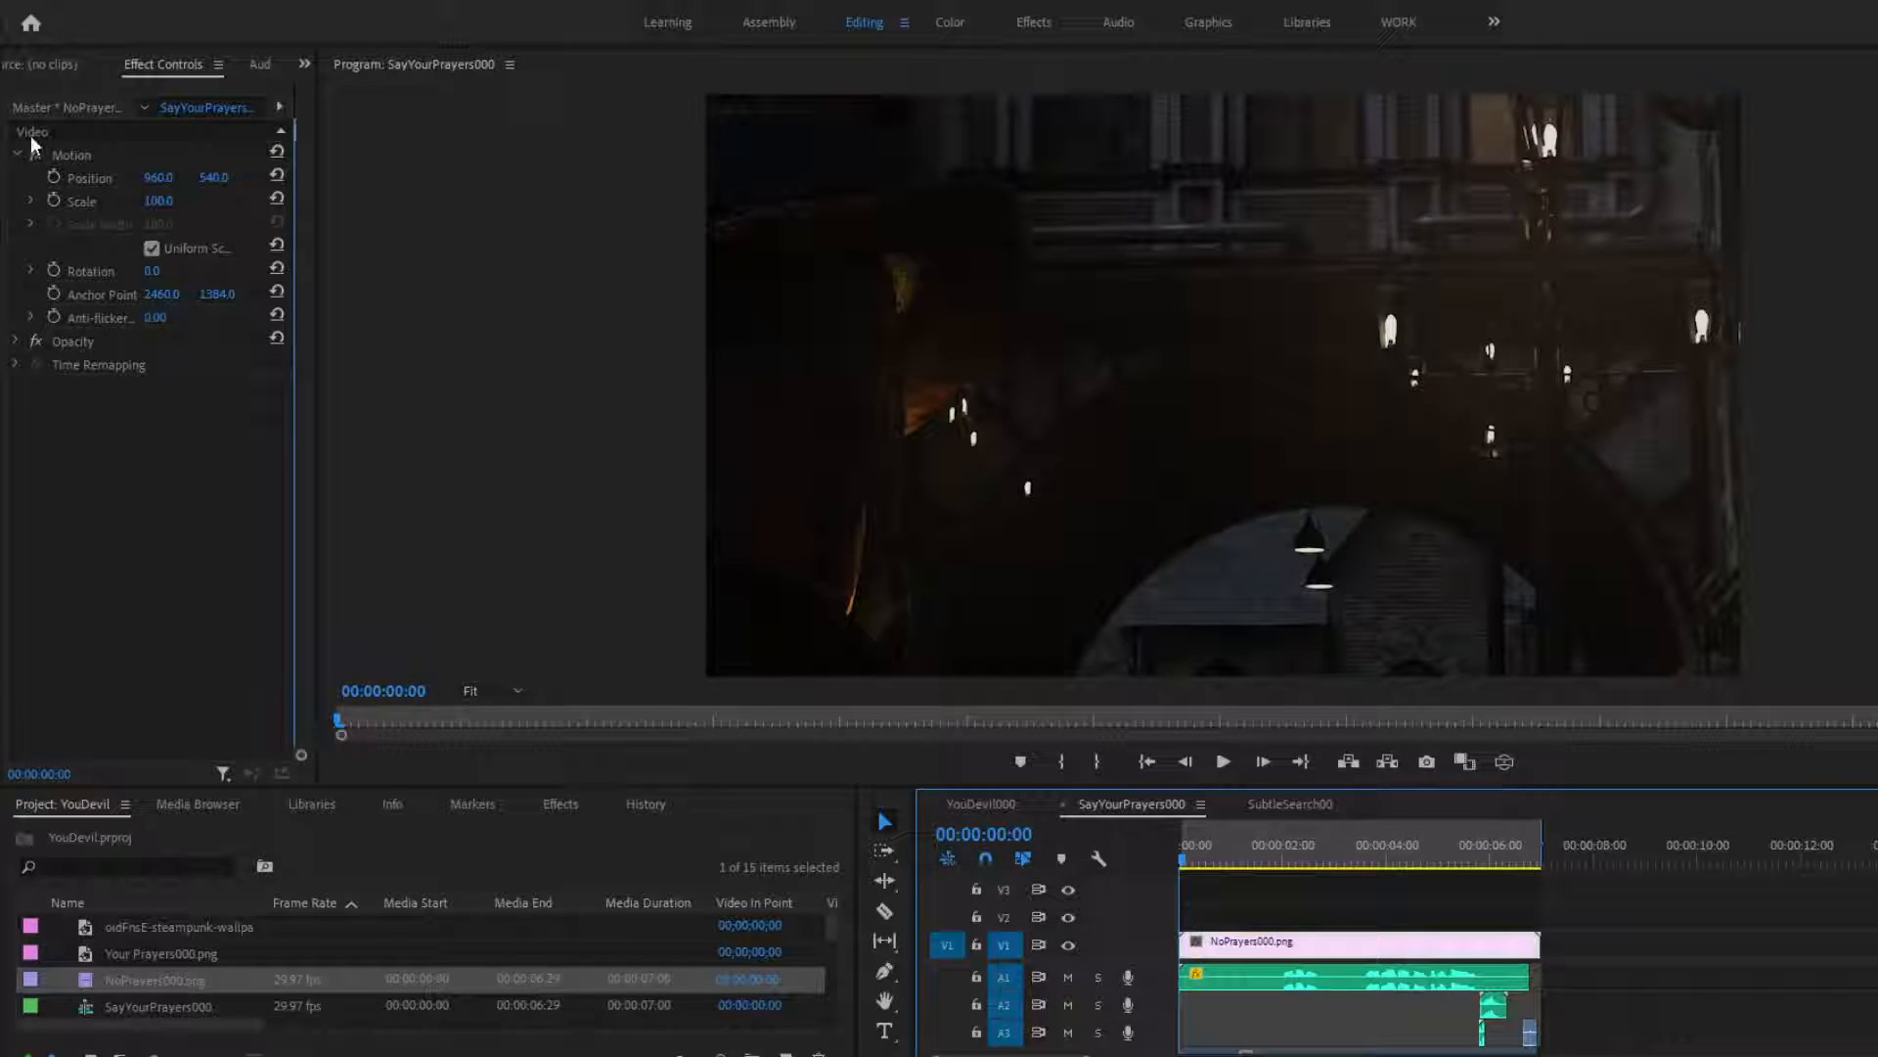
{"action": "left_click_drag", "start_coordinate": [155, 202], "coordinate": [97, 202]}
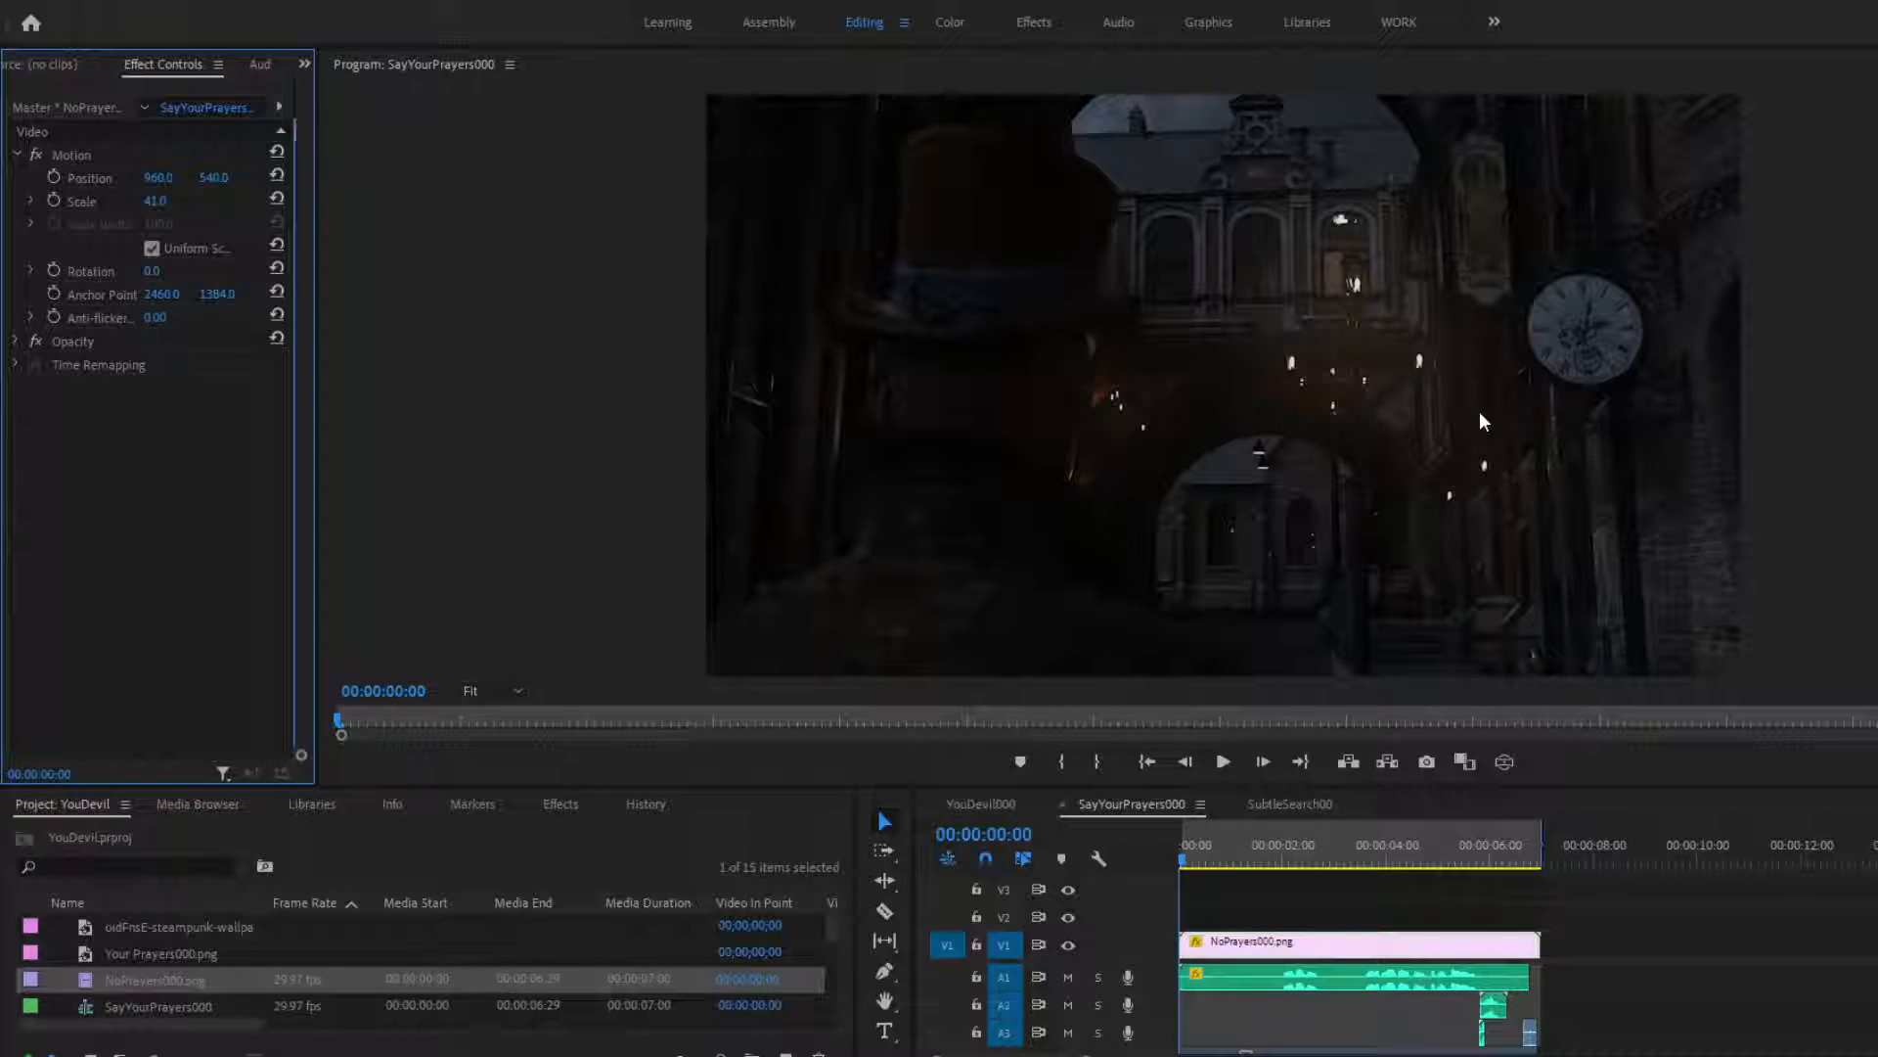
Play back the SayYourPrayers000 sequence to review the new clip, then scrub through its final second
{"action": "left_click", "coordinate": [1224, 761]}
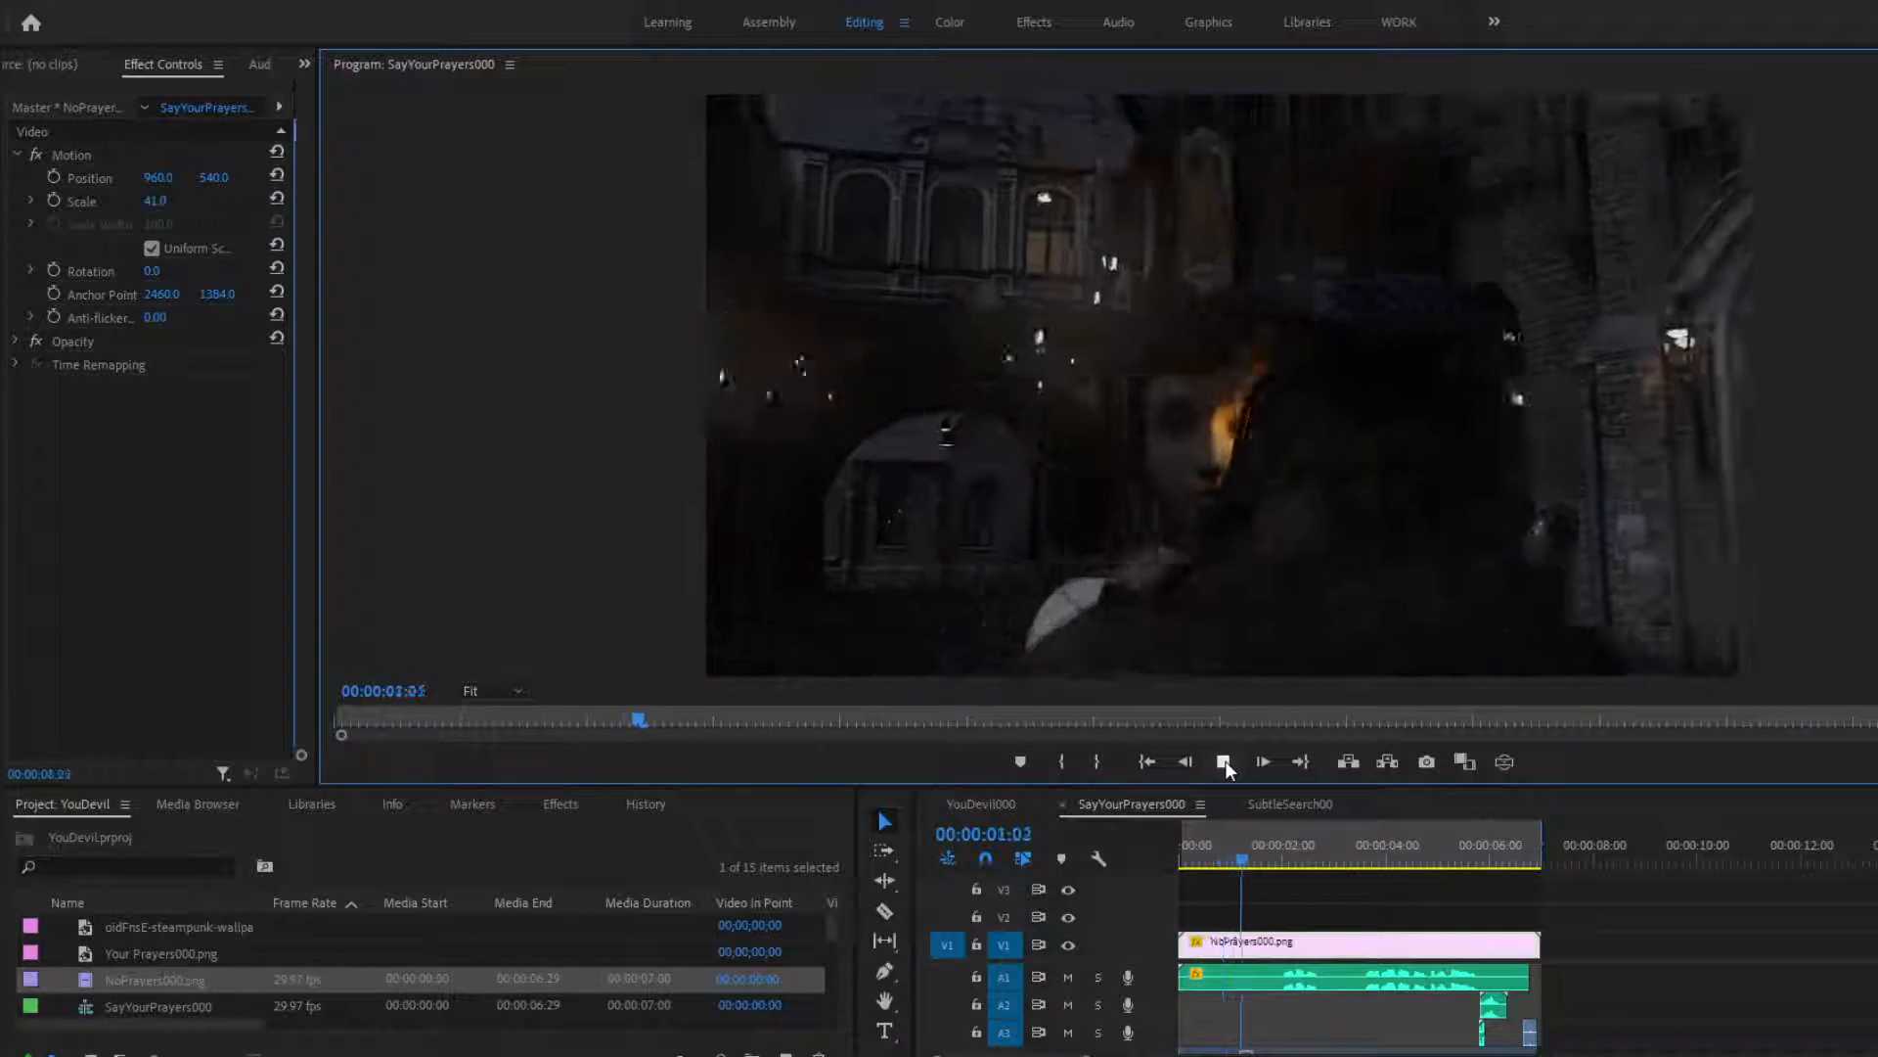
{"action": "mouse_move", "coordinate": [1360, 869]}
{"action": "left_mouse_down"}
{"action": "mouse_move", "coordinate": [1286, 855]}
{"action": "mouse_move", "coordinate": [1401, 848]}
{"action": "mouse_move", "coordinate": [1330, 859]}
{"action": "left_mouse_up"}
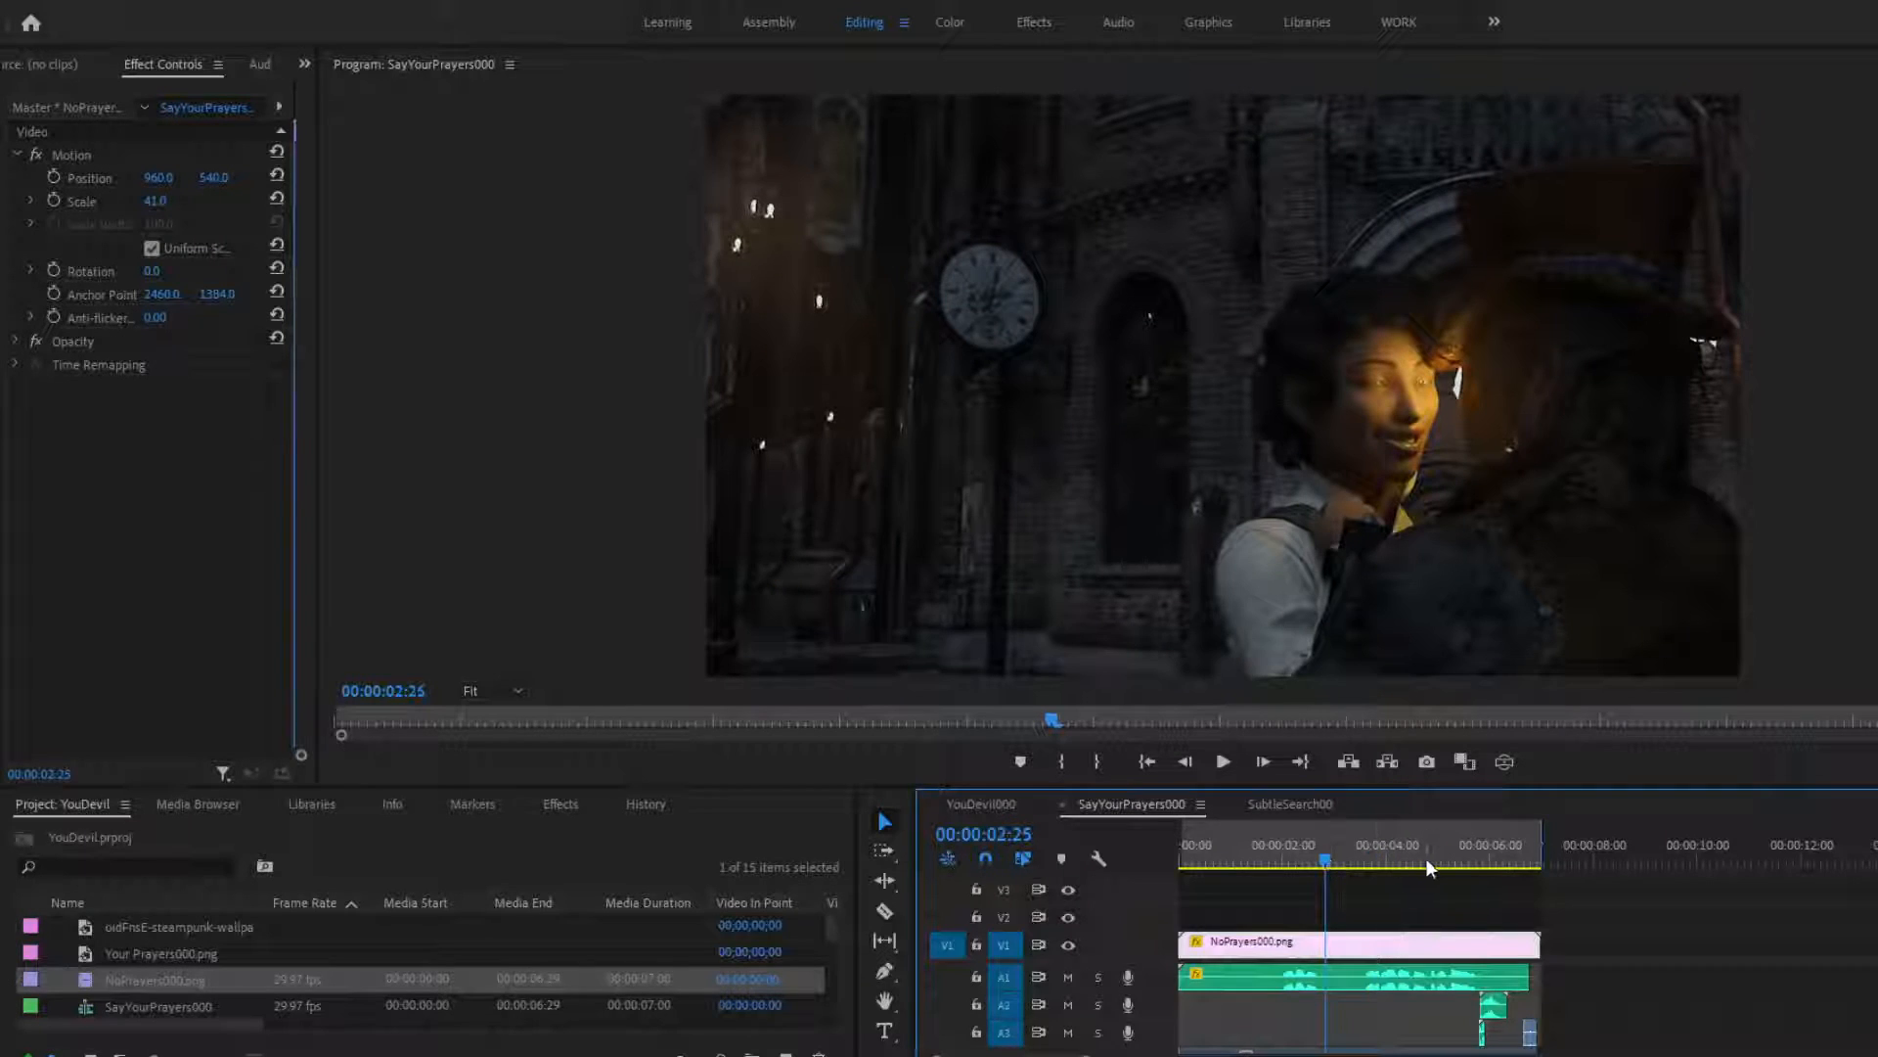
{"action": "left_click", "coordinate": [1218, 762]}
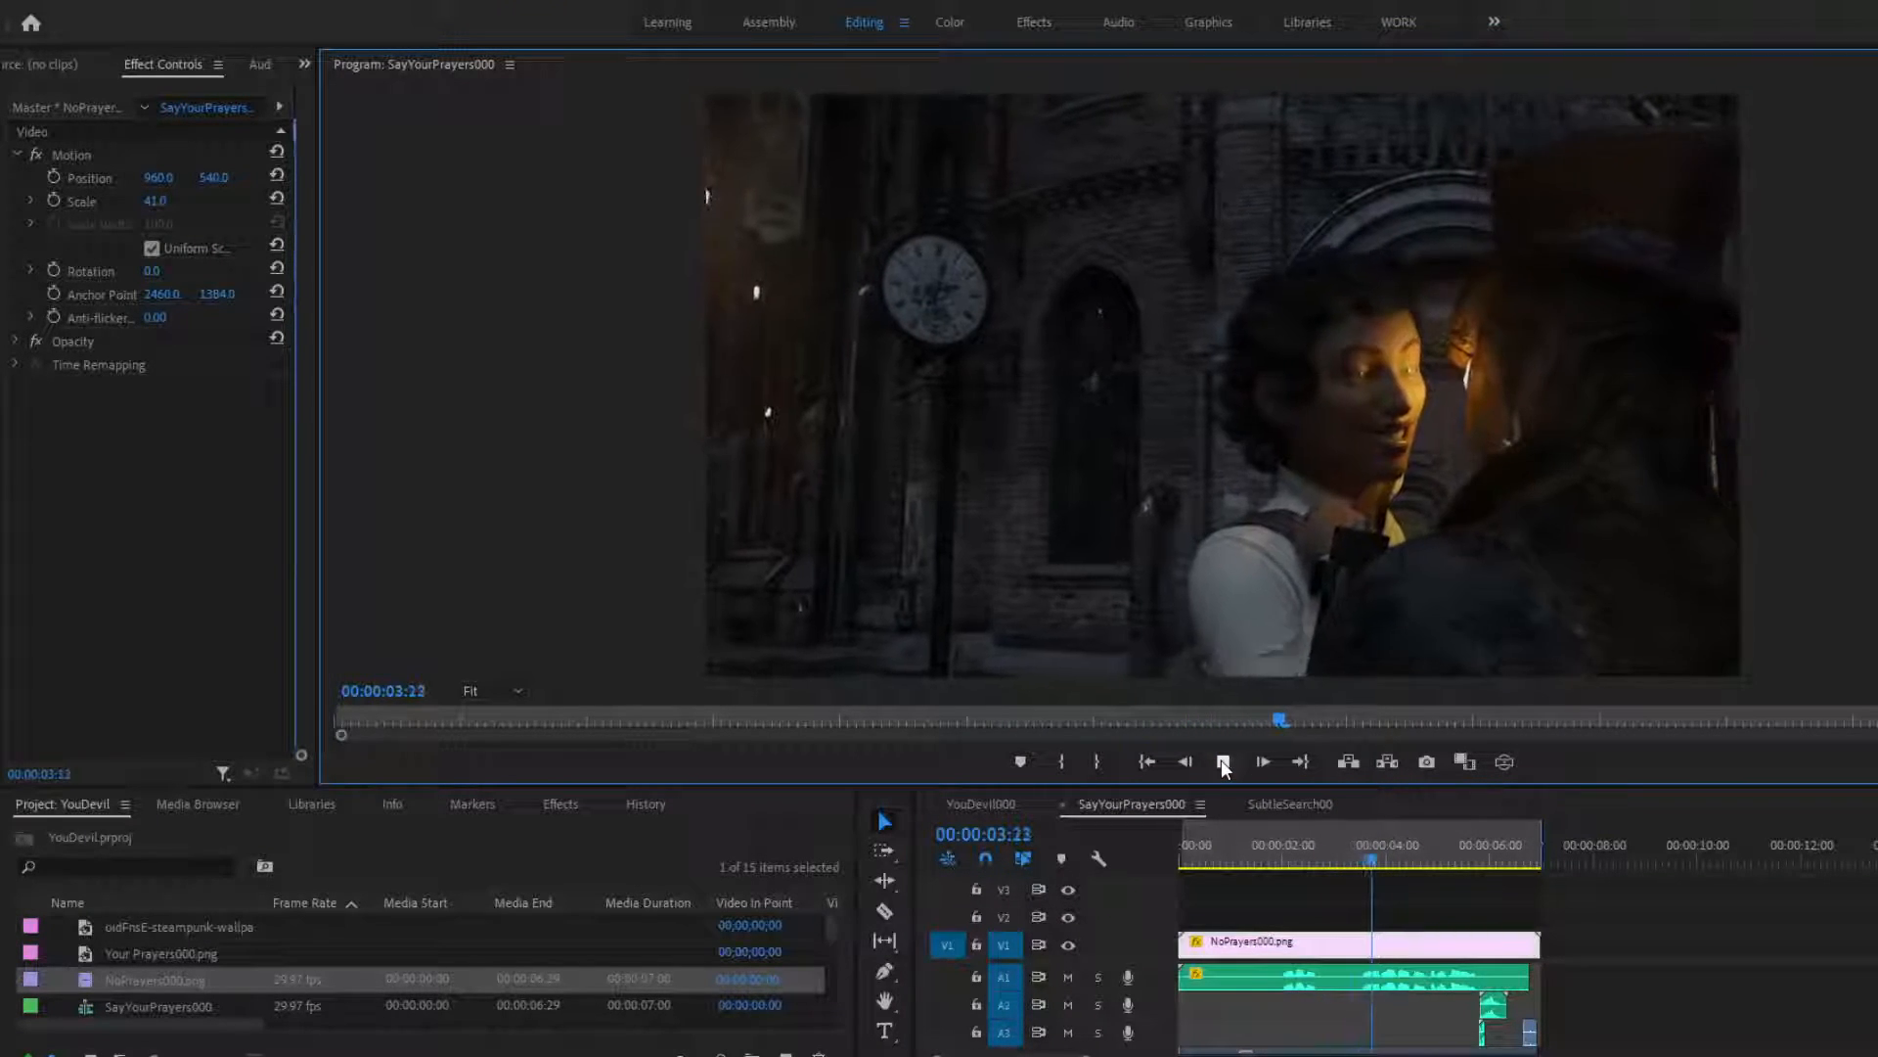
{"action": "left_click", "coordinate": [1222, 762]}
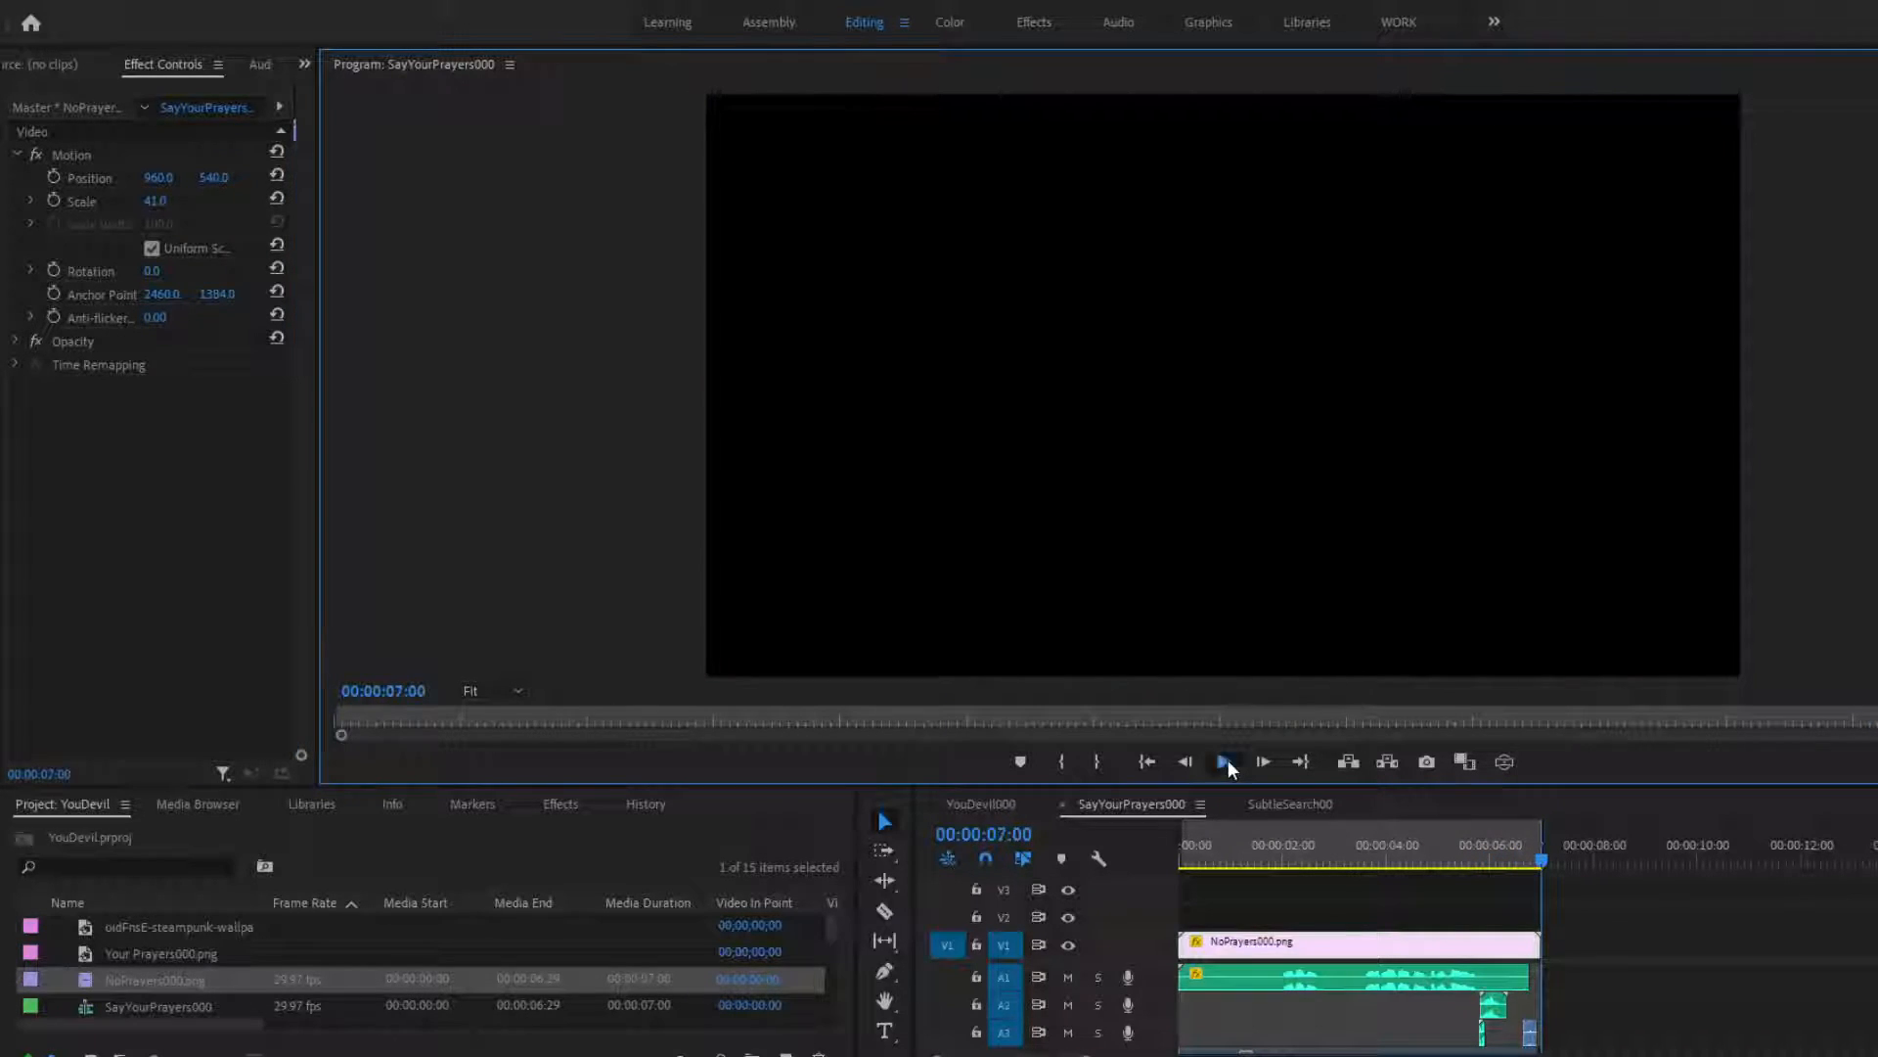
{"action": "left_click", "coordinate": [1495, 842]}
{"action": "left_click_drag", "start_coordinate": [1494, 838], "coordinate": [1540, 843]}
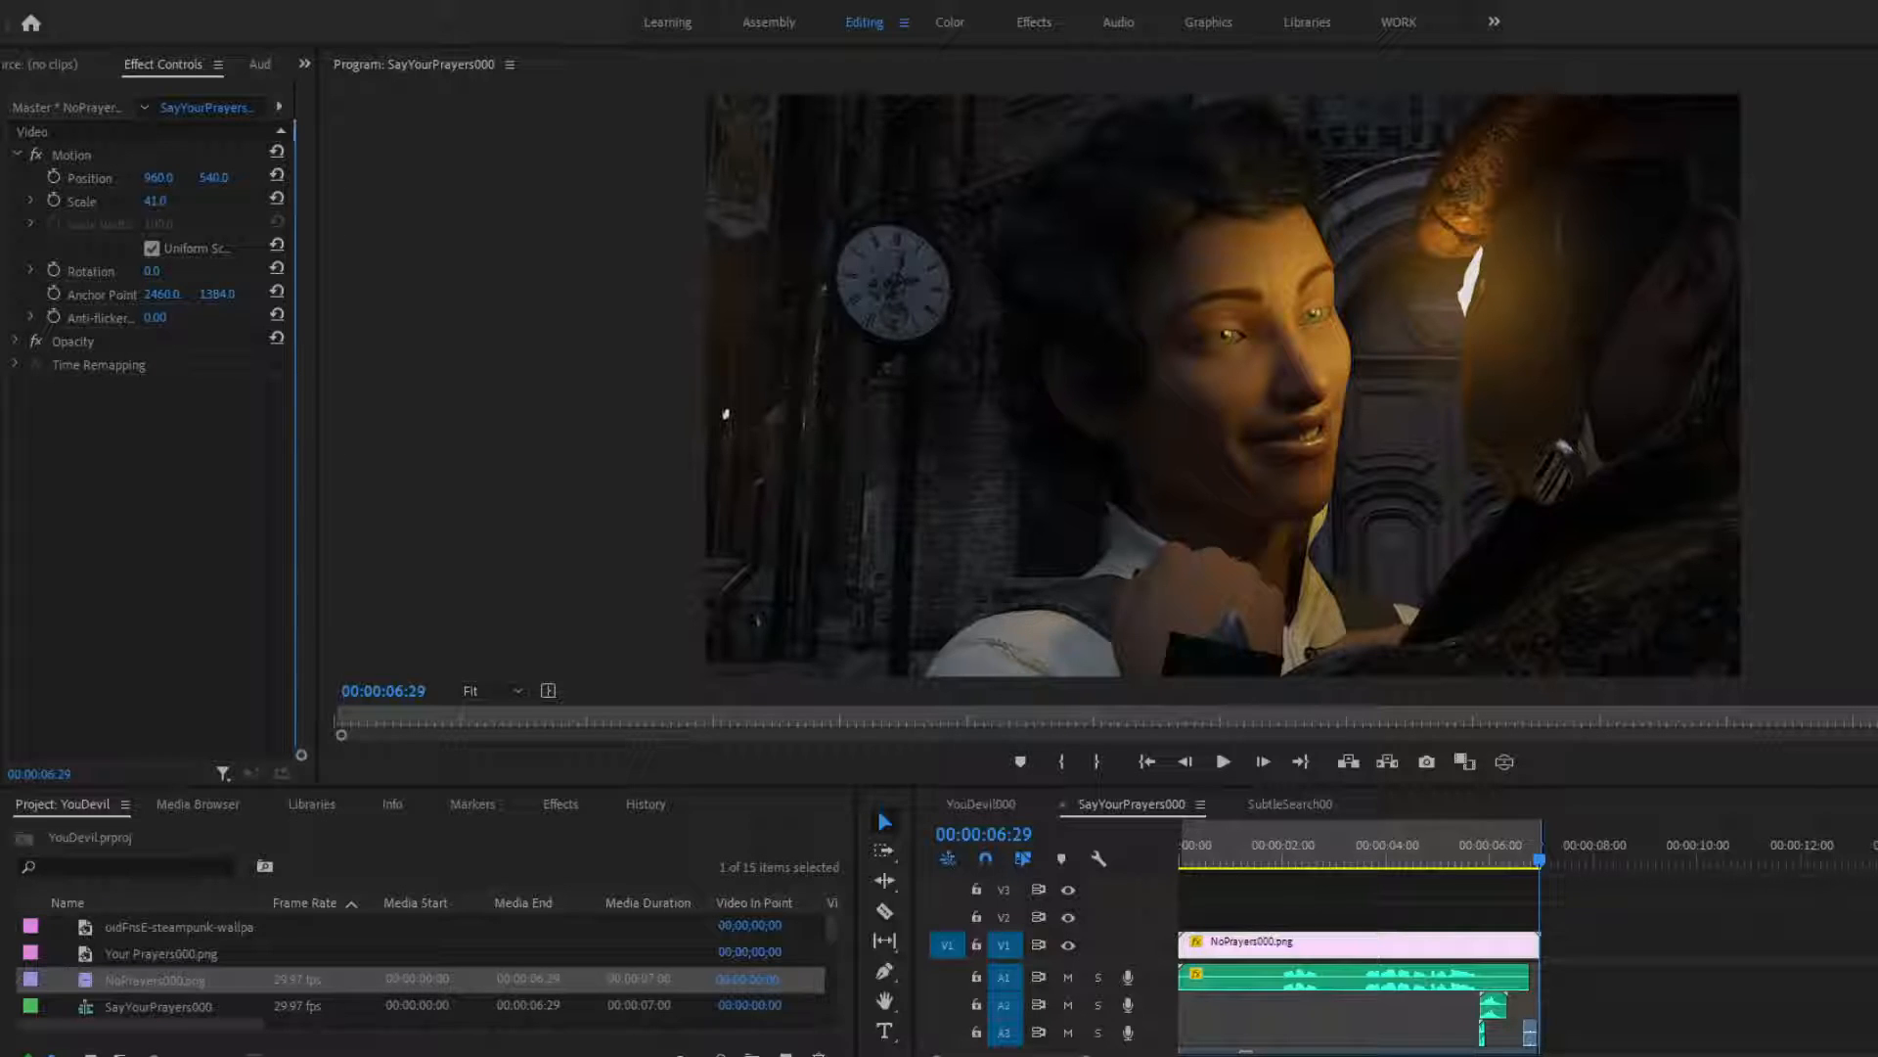
{"action": "key", "text": "shift+3"}
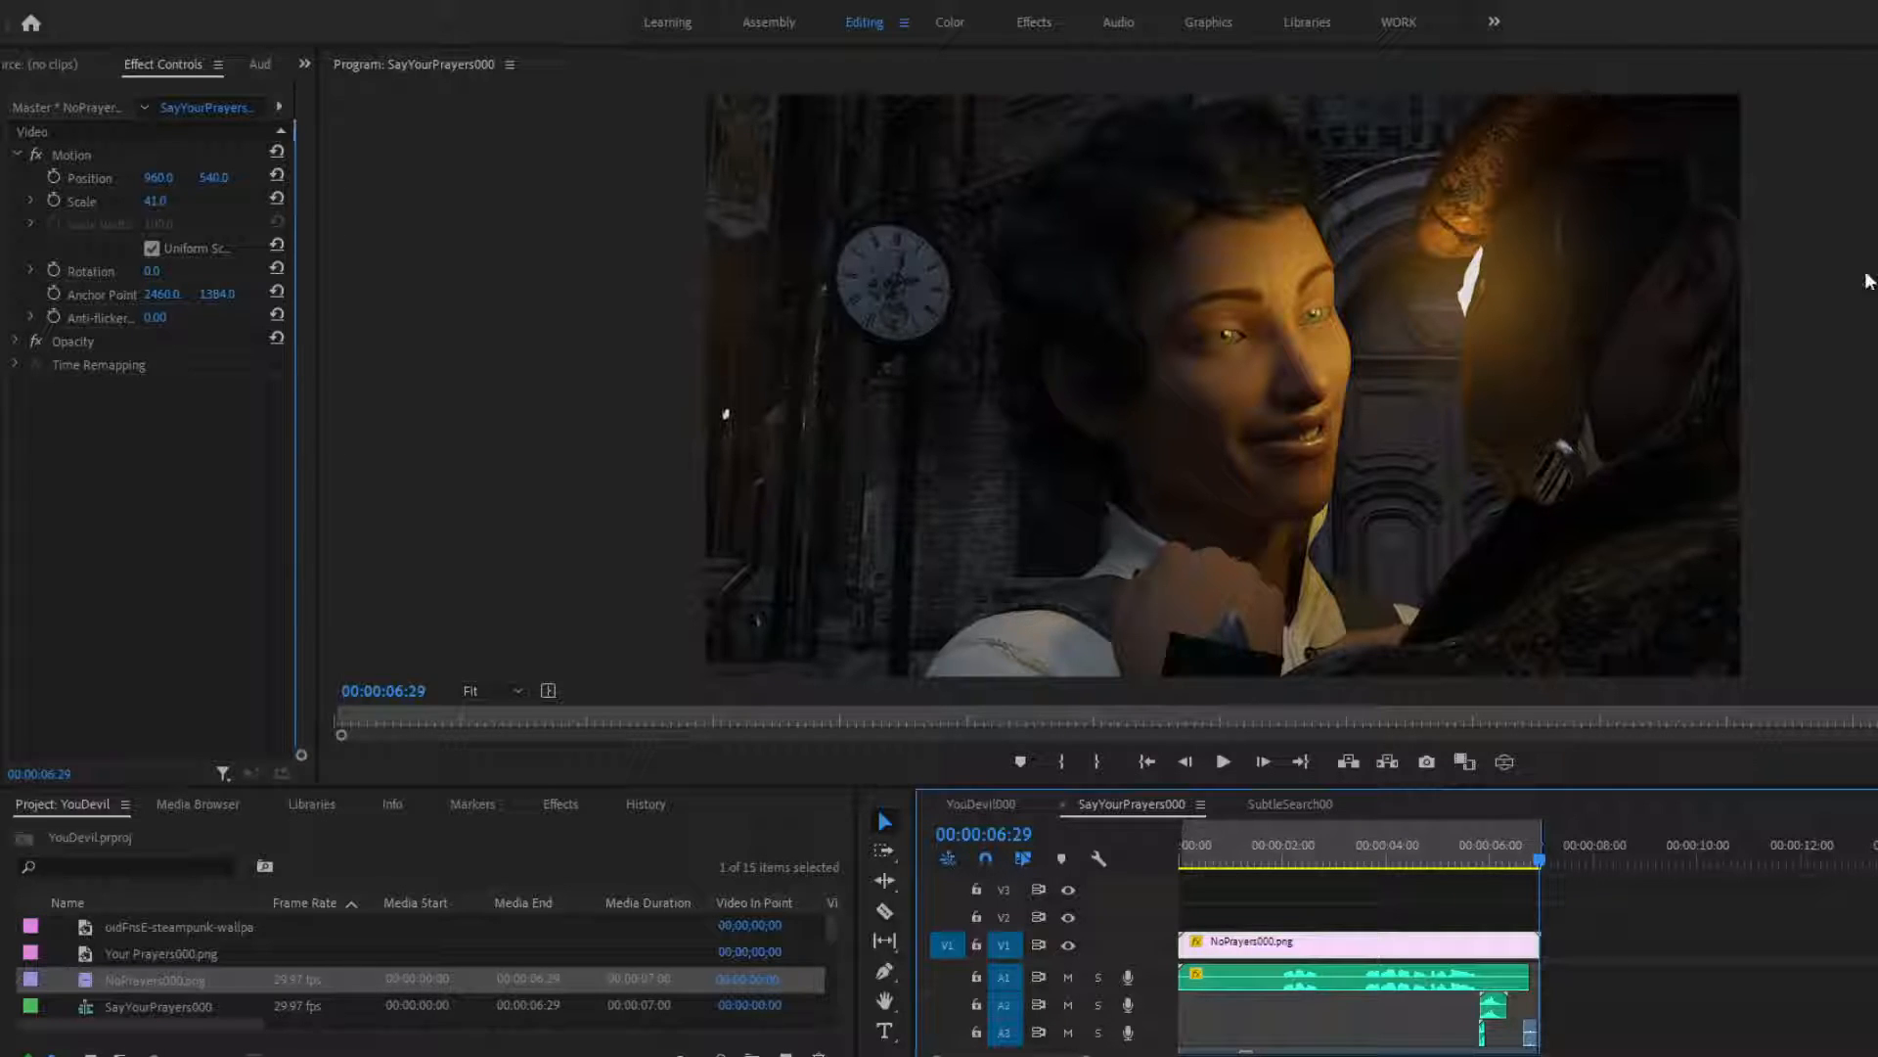
{"action": "left_click_drag", "start_coordinate": [1540, 858], "coordinate": [1480, 857]}
Show the SubtleSearch00 sequence in the timeline and rename it Assembly in the project
{"action": "left_click", "coordinate": [1264, 802]}
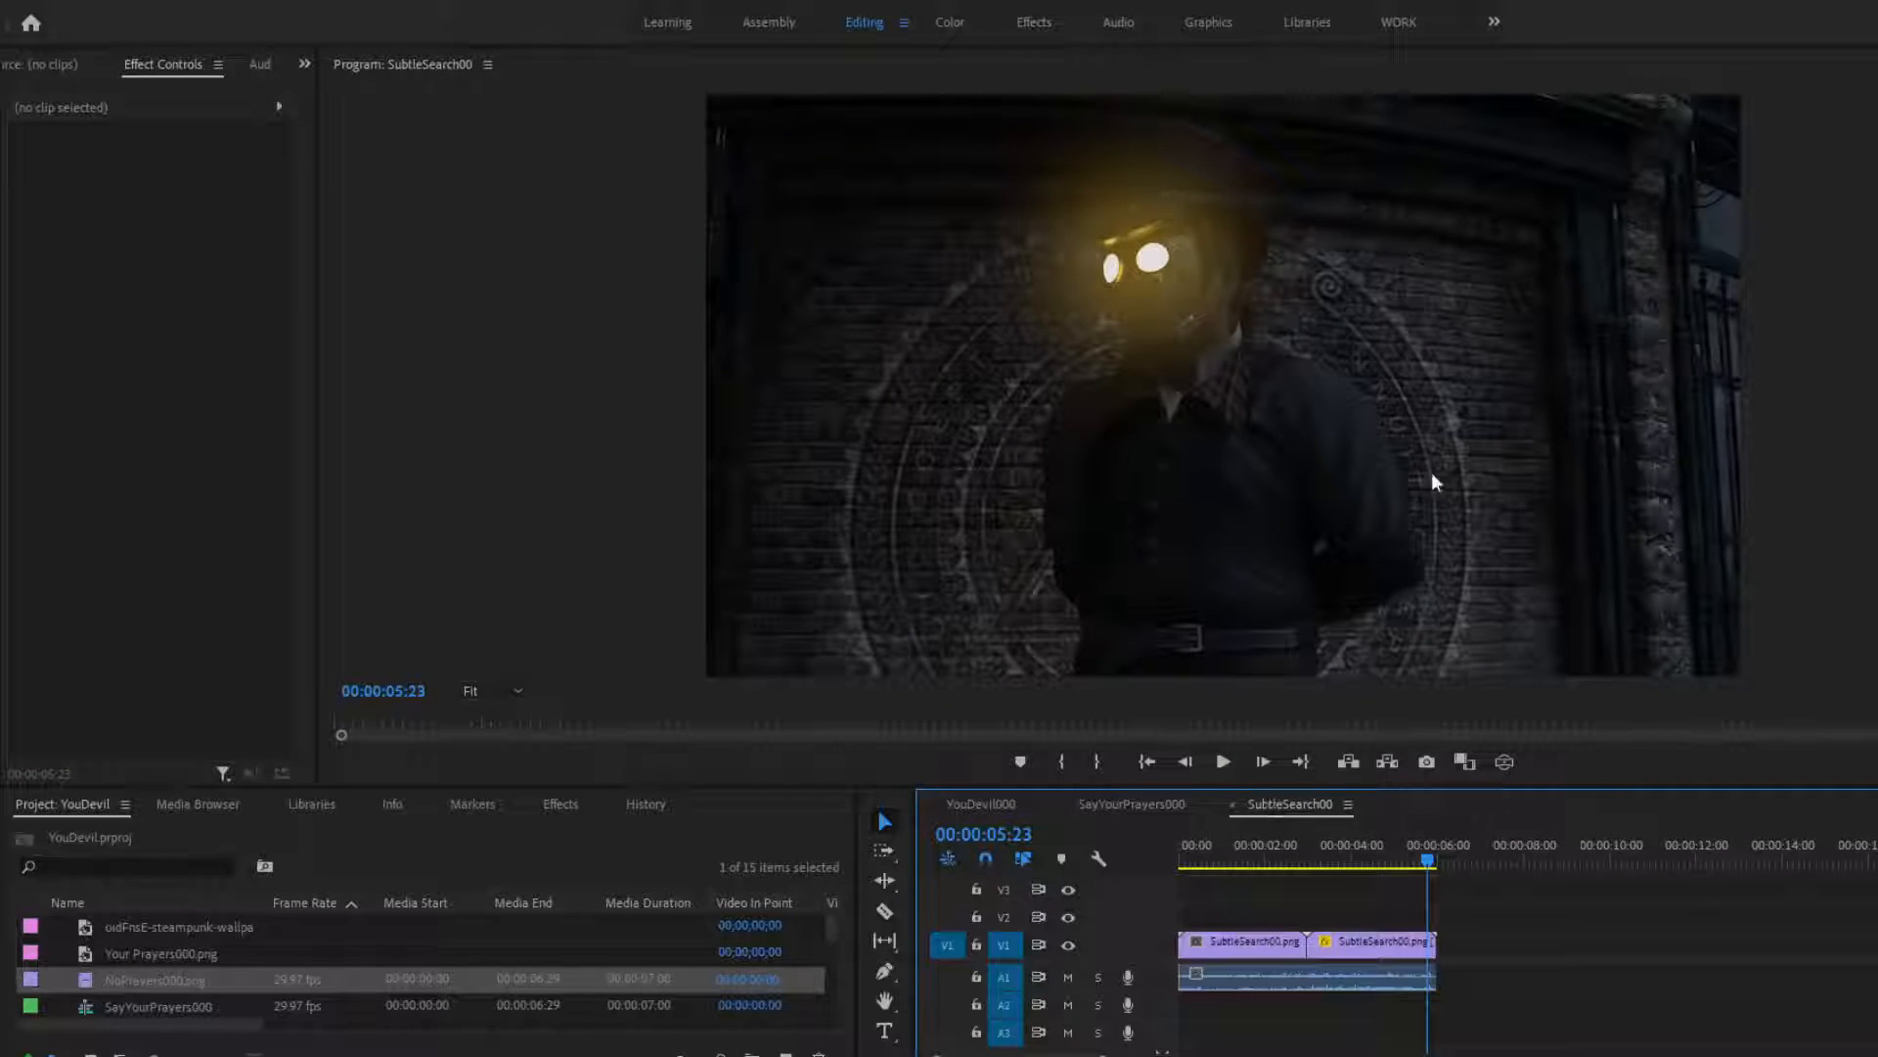
{"action": "scroll", "coordinate": [217, 956], "scroll_direction": "down", "scroll_amount": 3}
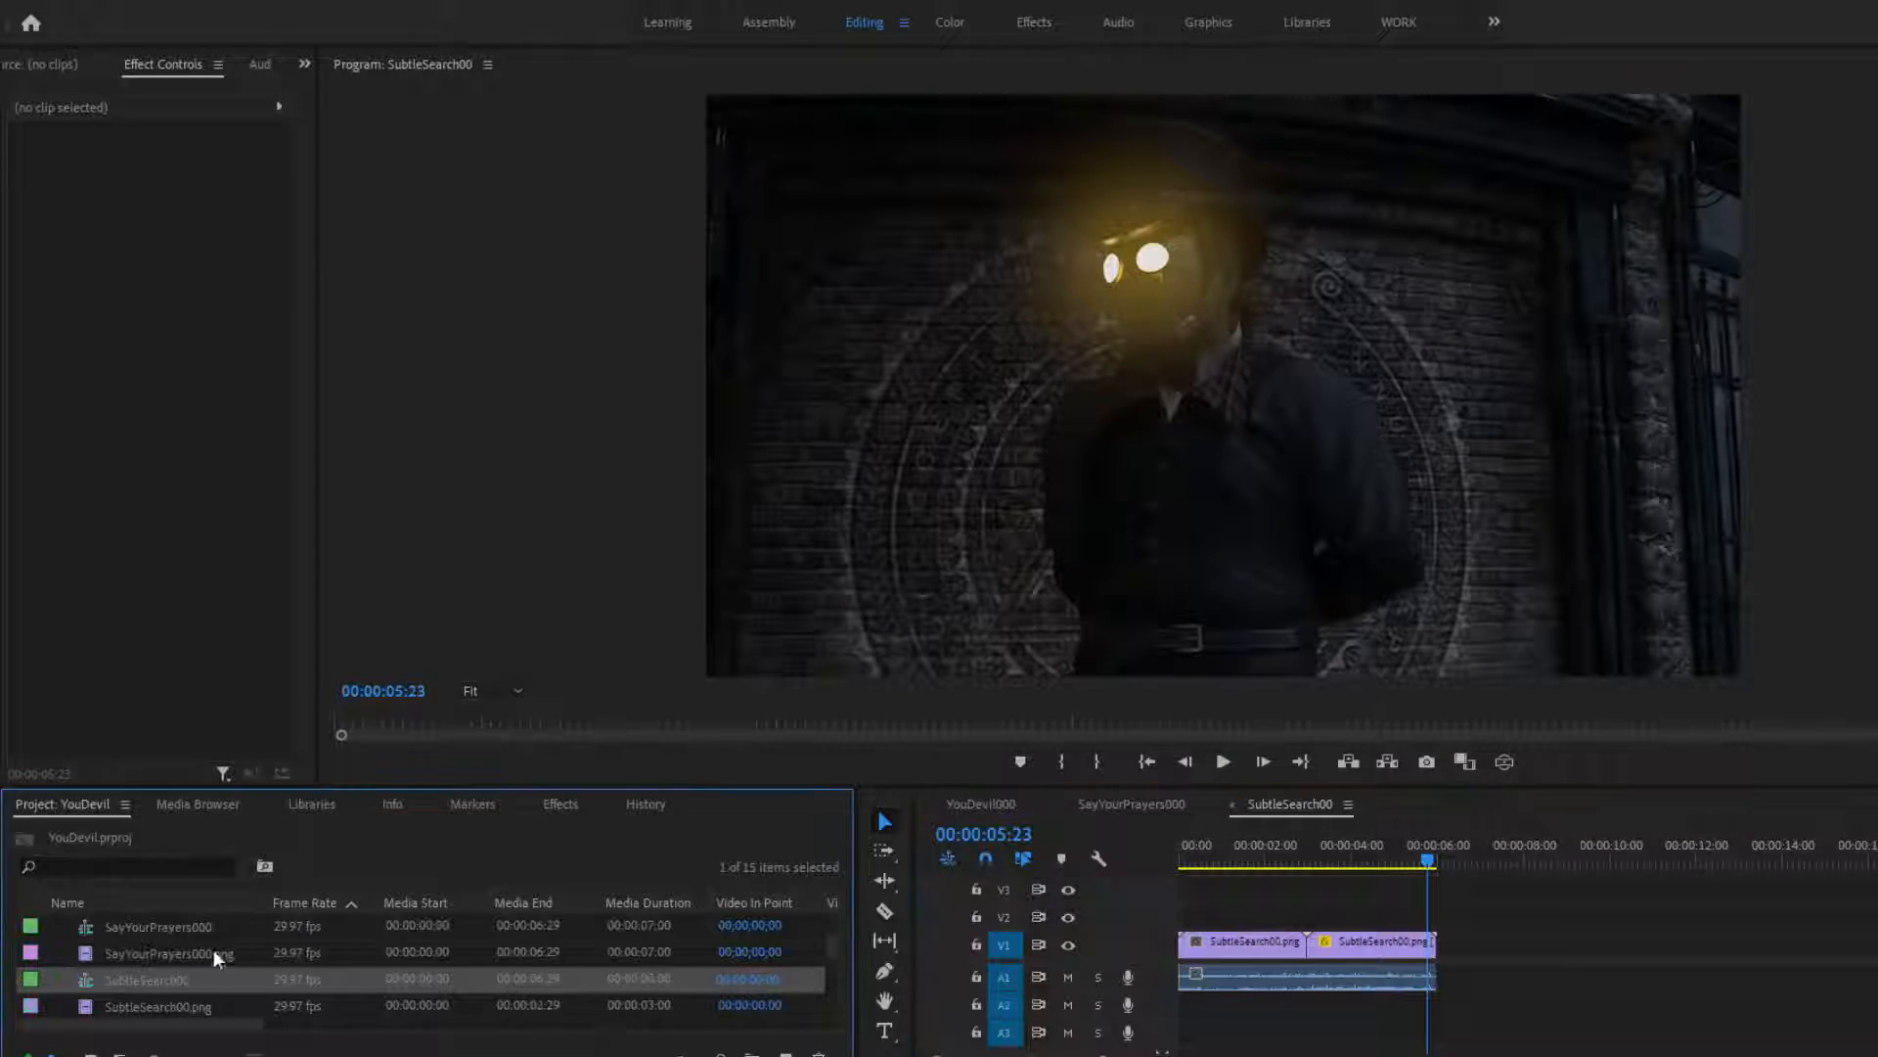
{"action": "left_click", "coordinate": [144, 982]}
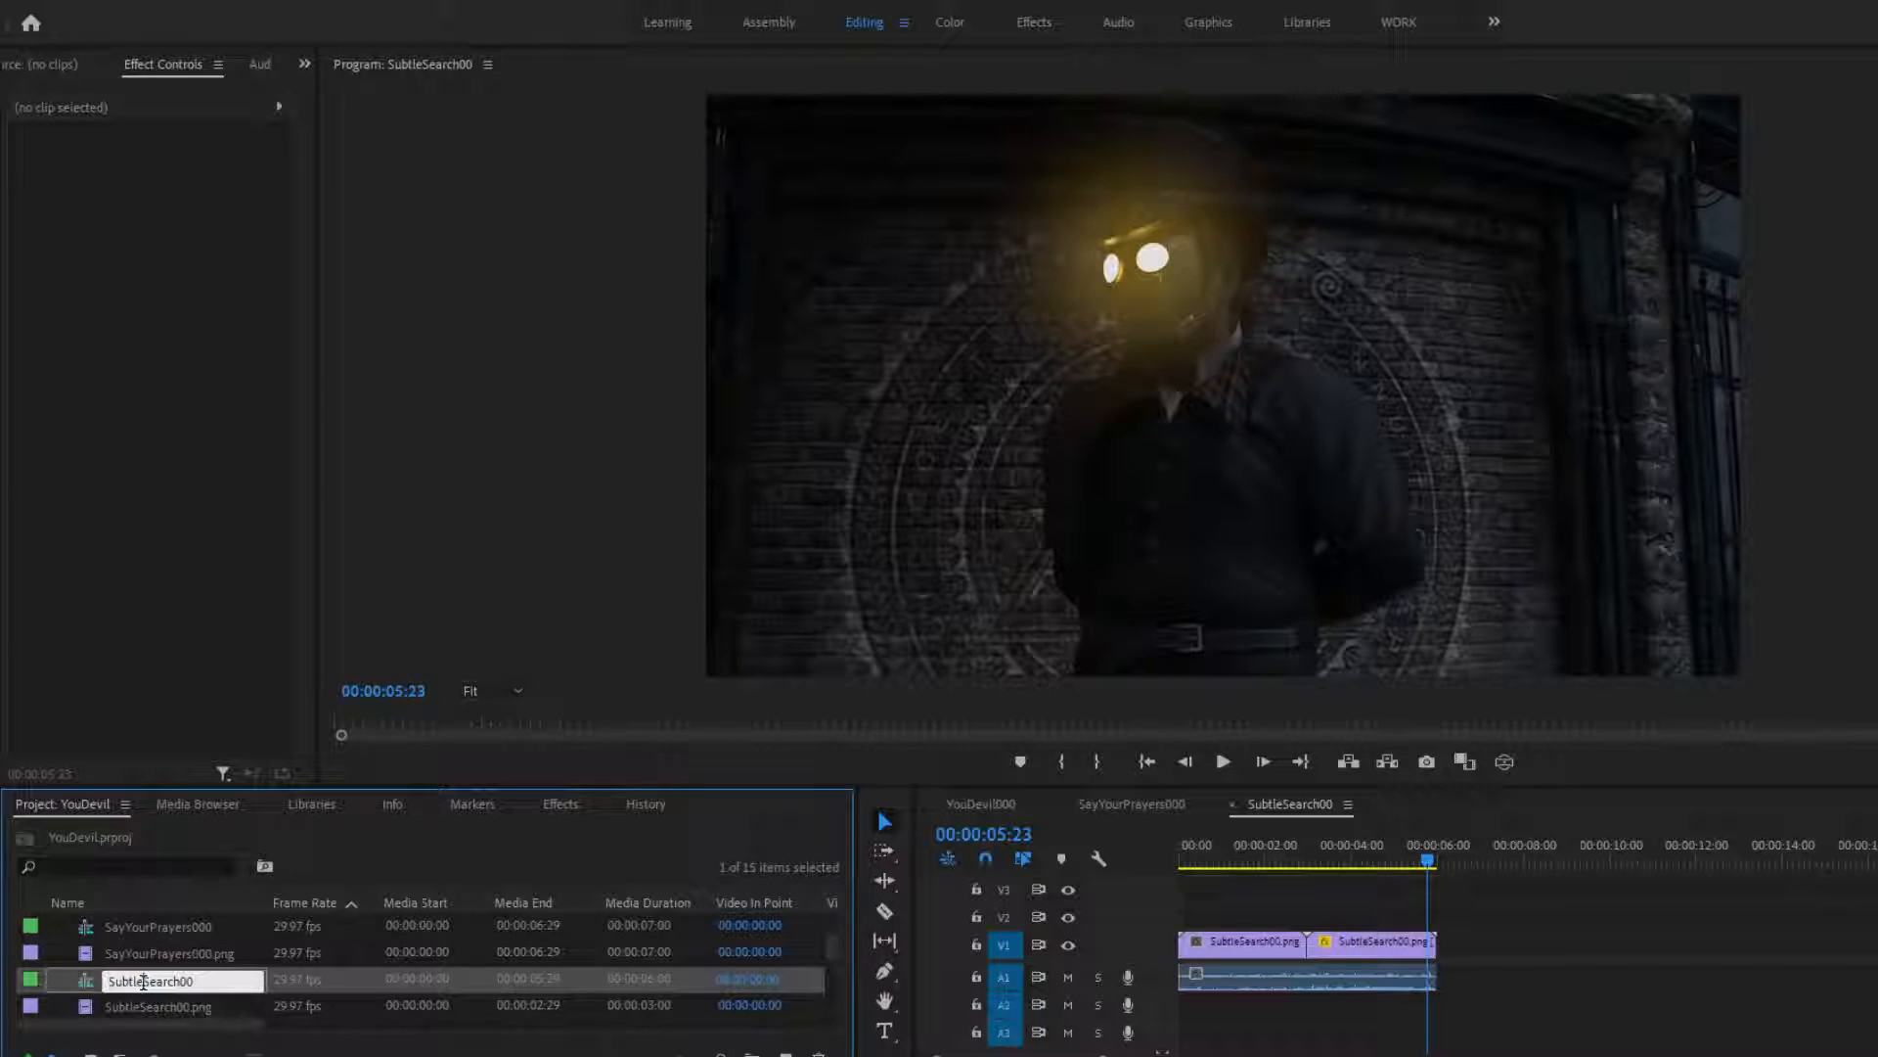
{"action": "type", "text": "Assembly"}
{"action": "key", "text": "BackSpace"}
{"action": "key", "text": "BackSpace"}
{"action": "key", "text": "BackSpace"}
{"action": "type", "text": "ly"}
{"action": "left_click", "coordinate": [84, 977]}
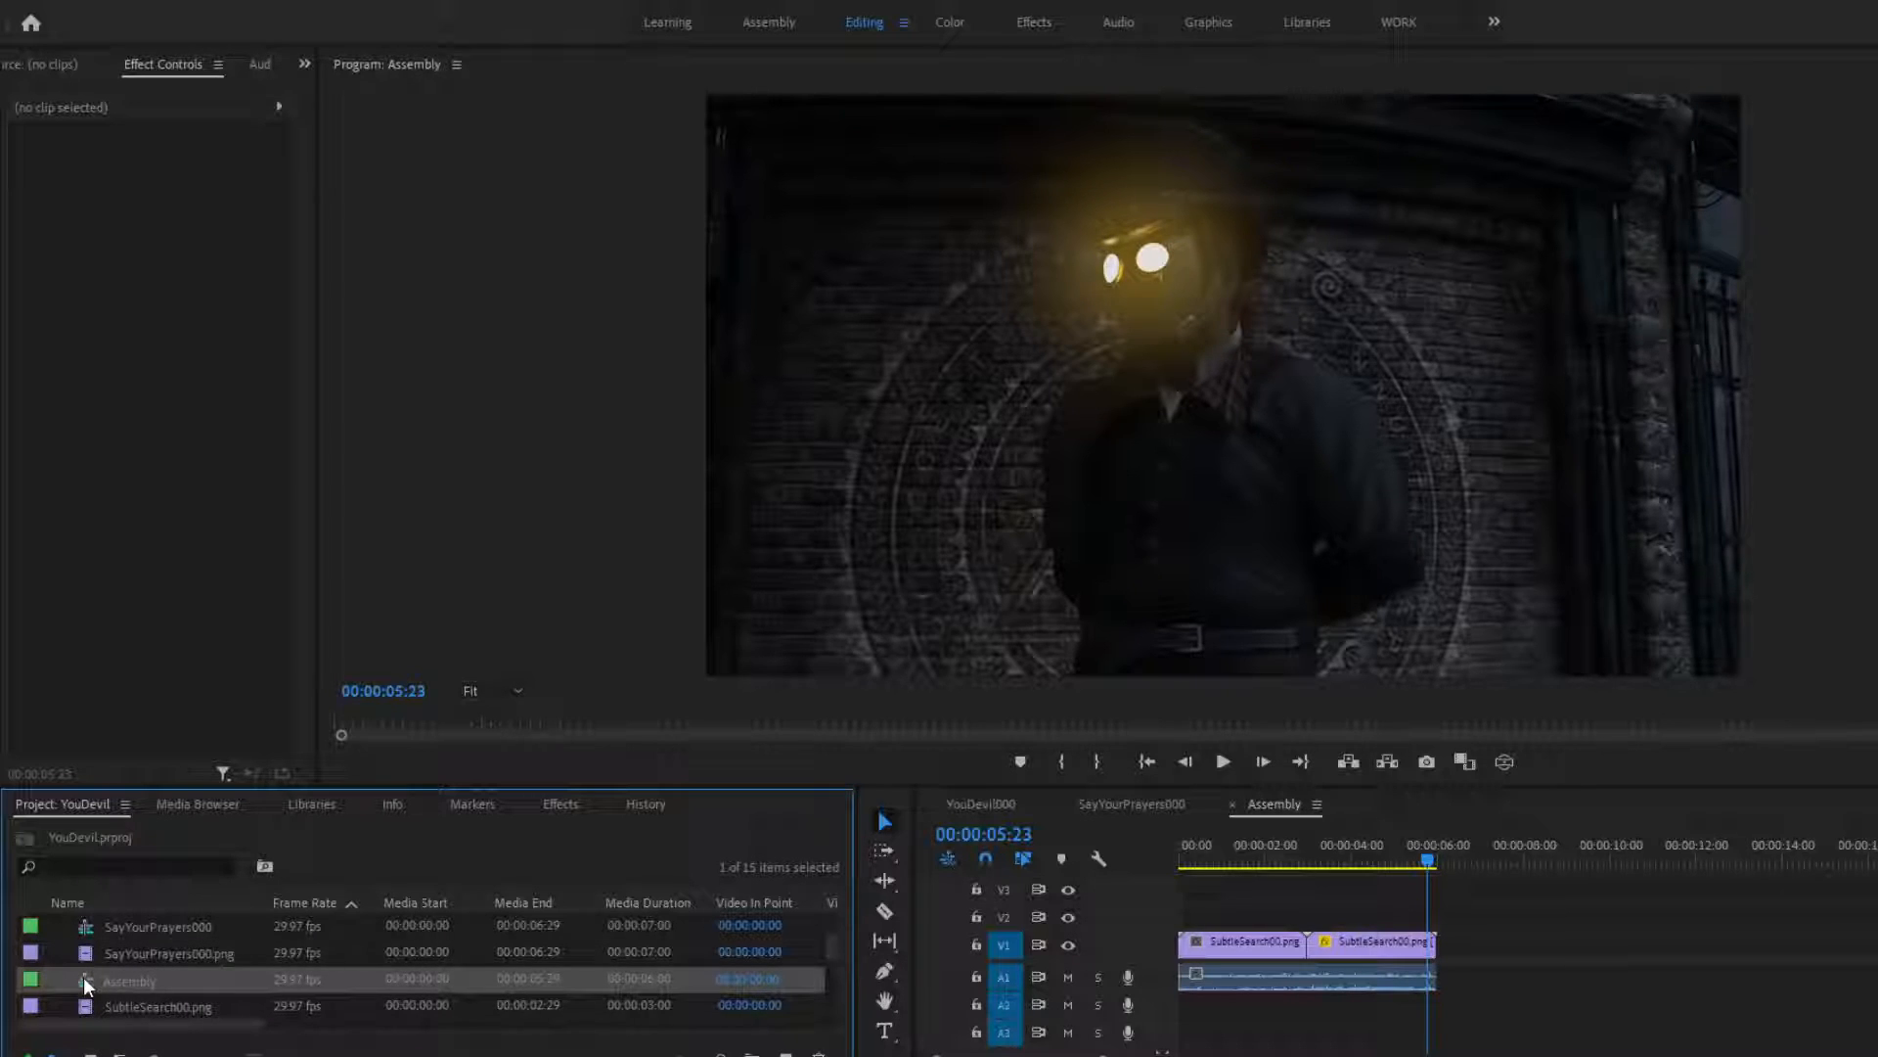
Mute audio track A1 in the Assembly sequence and return the playhead to the start
{"action": "left_click_drag", "start_coordinate": [1423, 847], "coordinate": [1437, 915]}
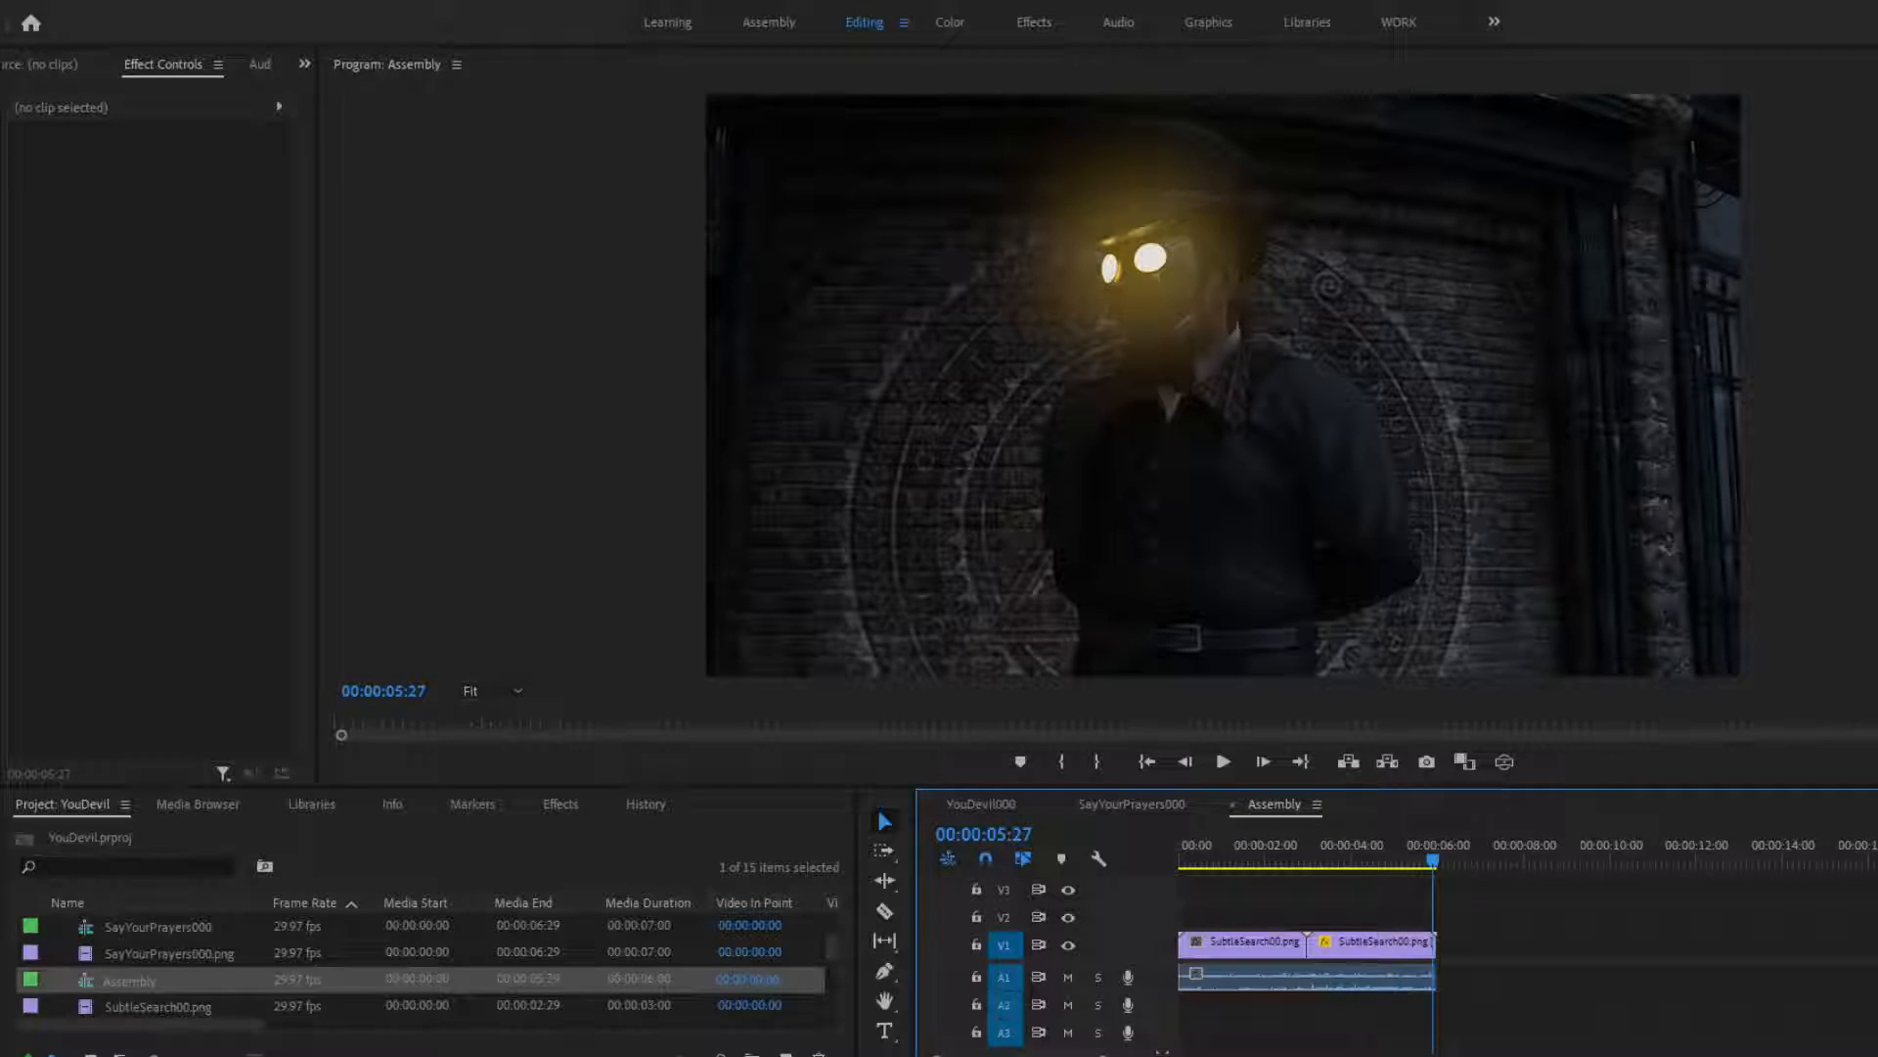
{"action": "left_click", "coordinate": [1067, 977]}
{"action": "left_click_drag", "start_coordinate": [1358, 849], "coordinate": [1064, 818]}
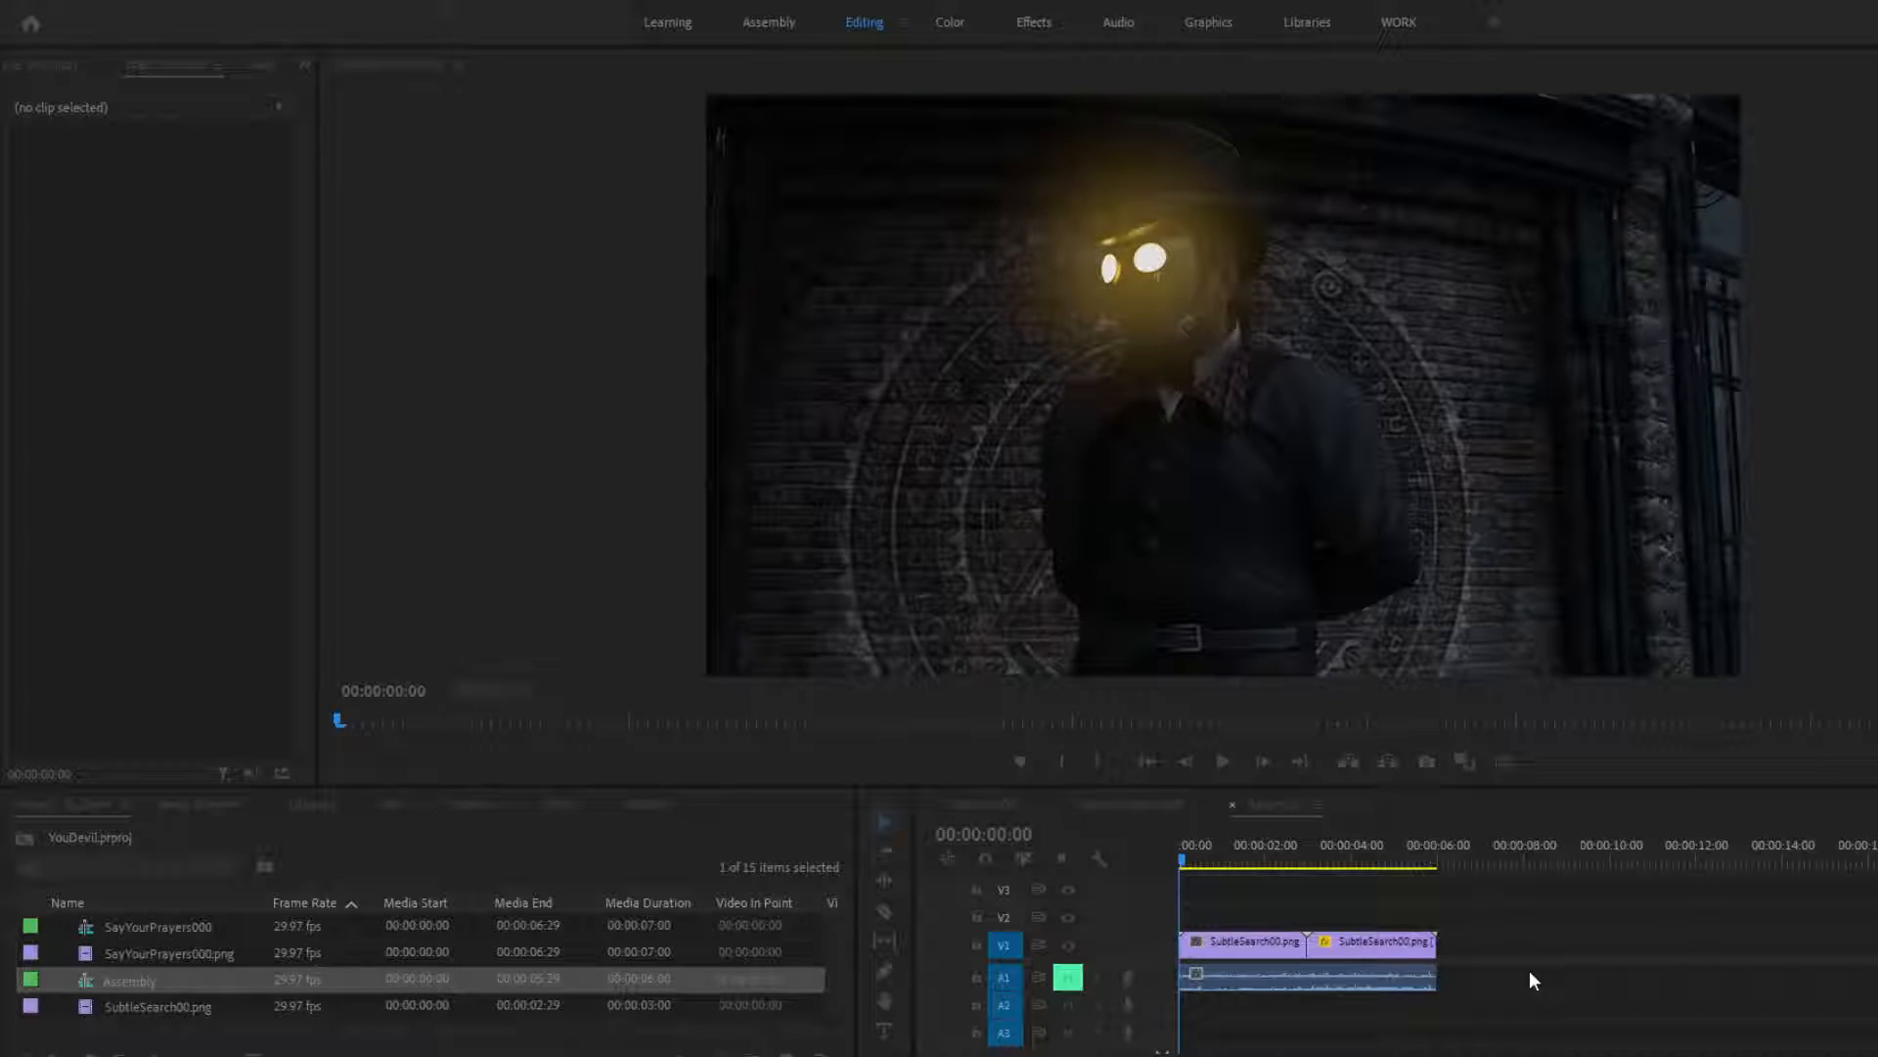
{"action": "left_click", "coordinate": [1481, 916]}
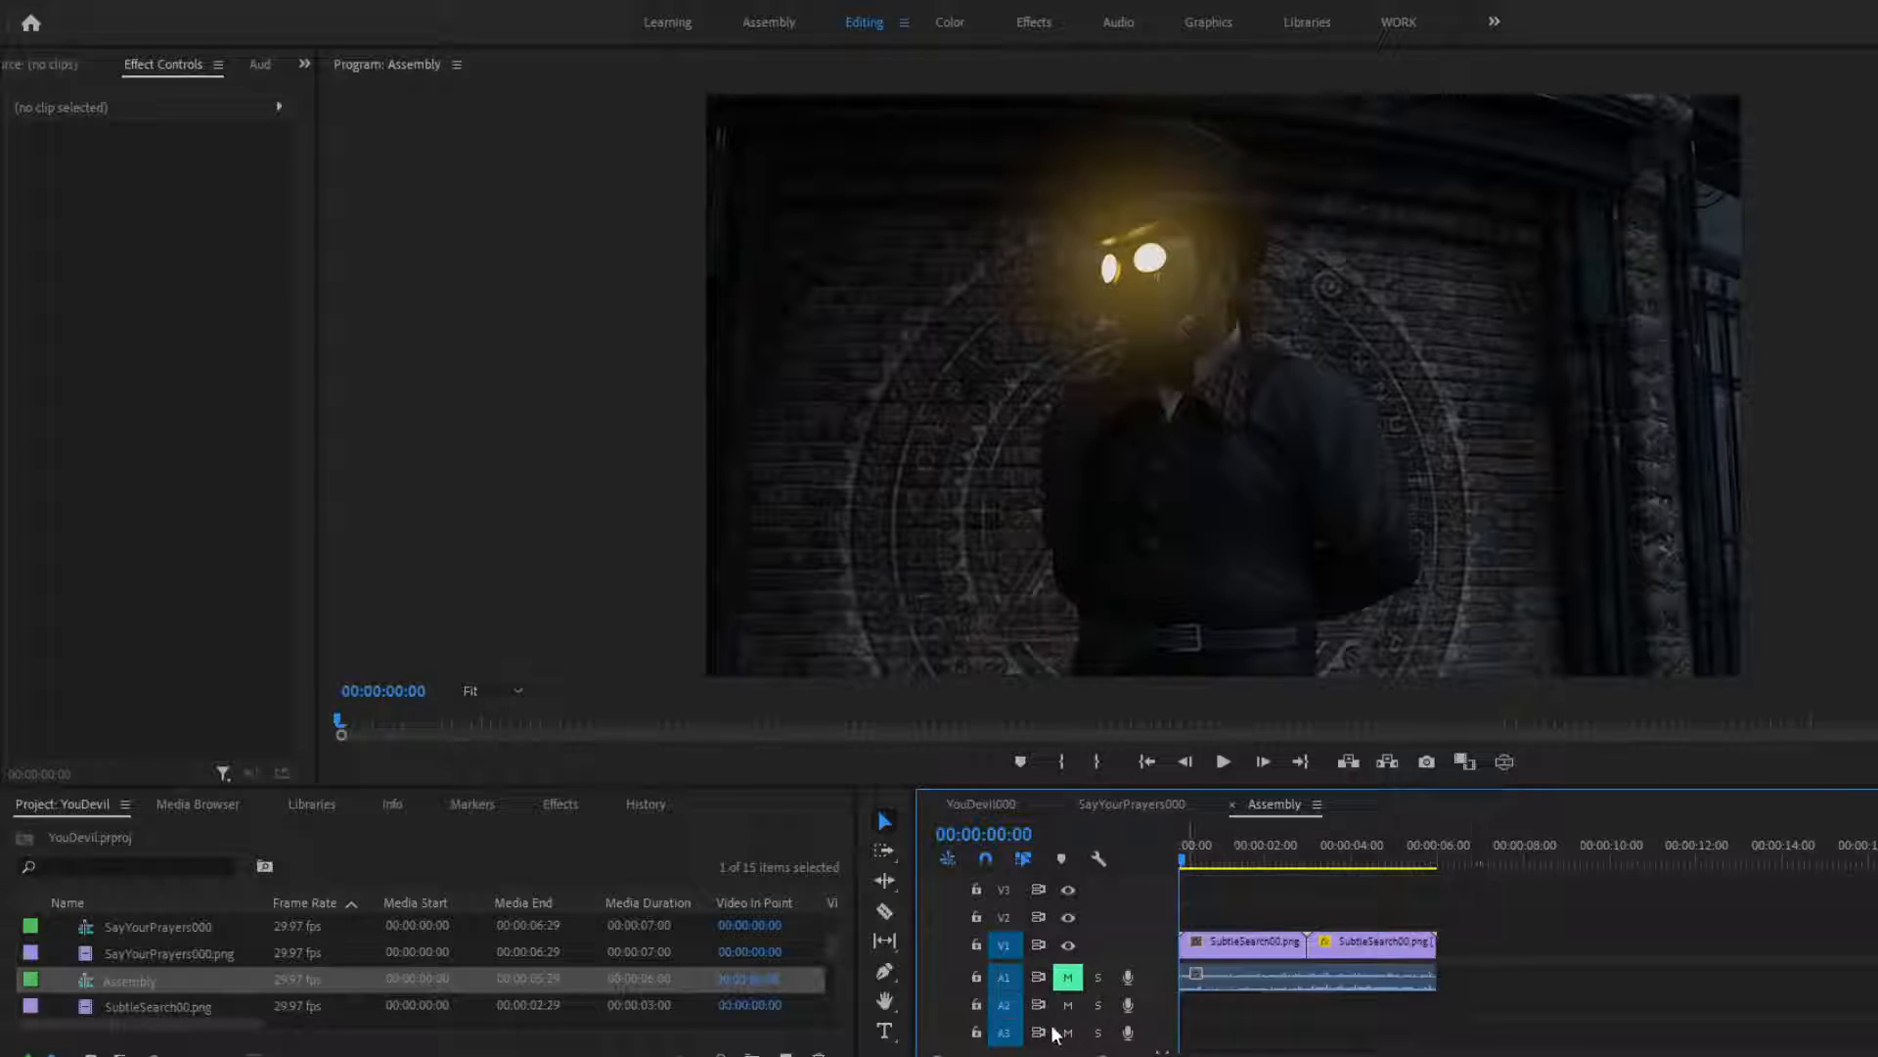
{"action": "left_click_drag", "start_coordinate": [1522, 878], "coordinate": [1062, 1010]}
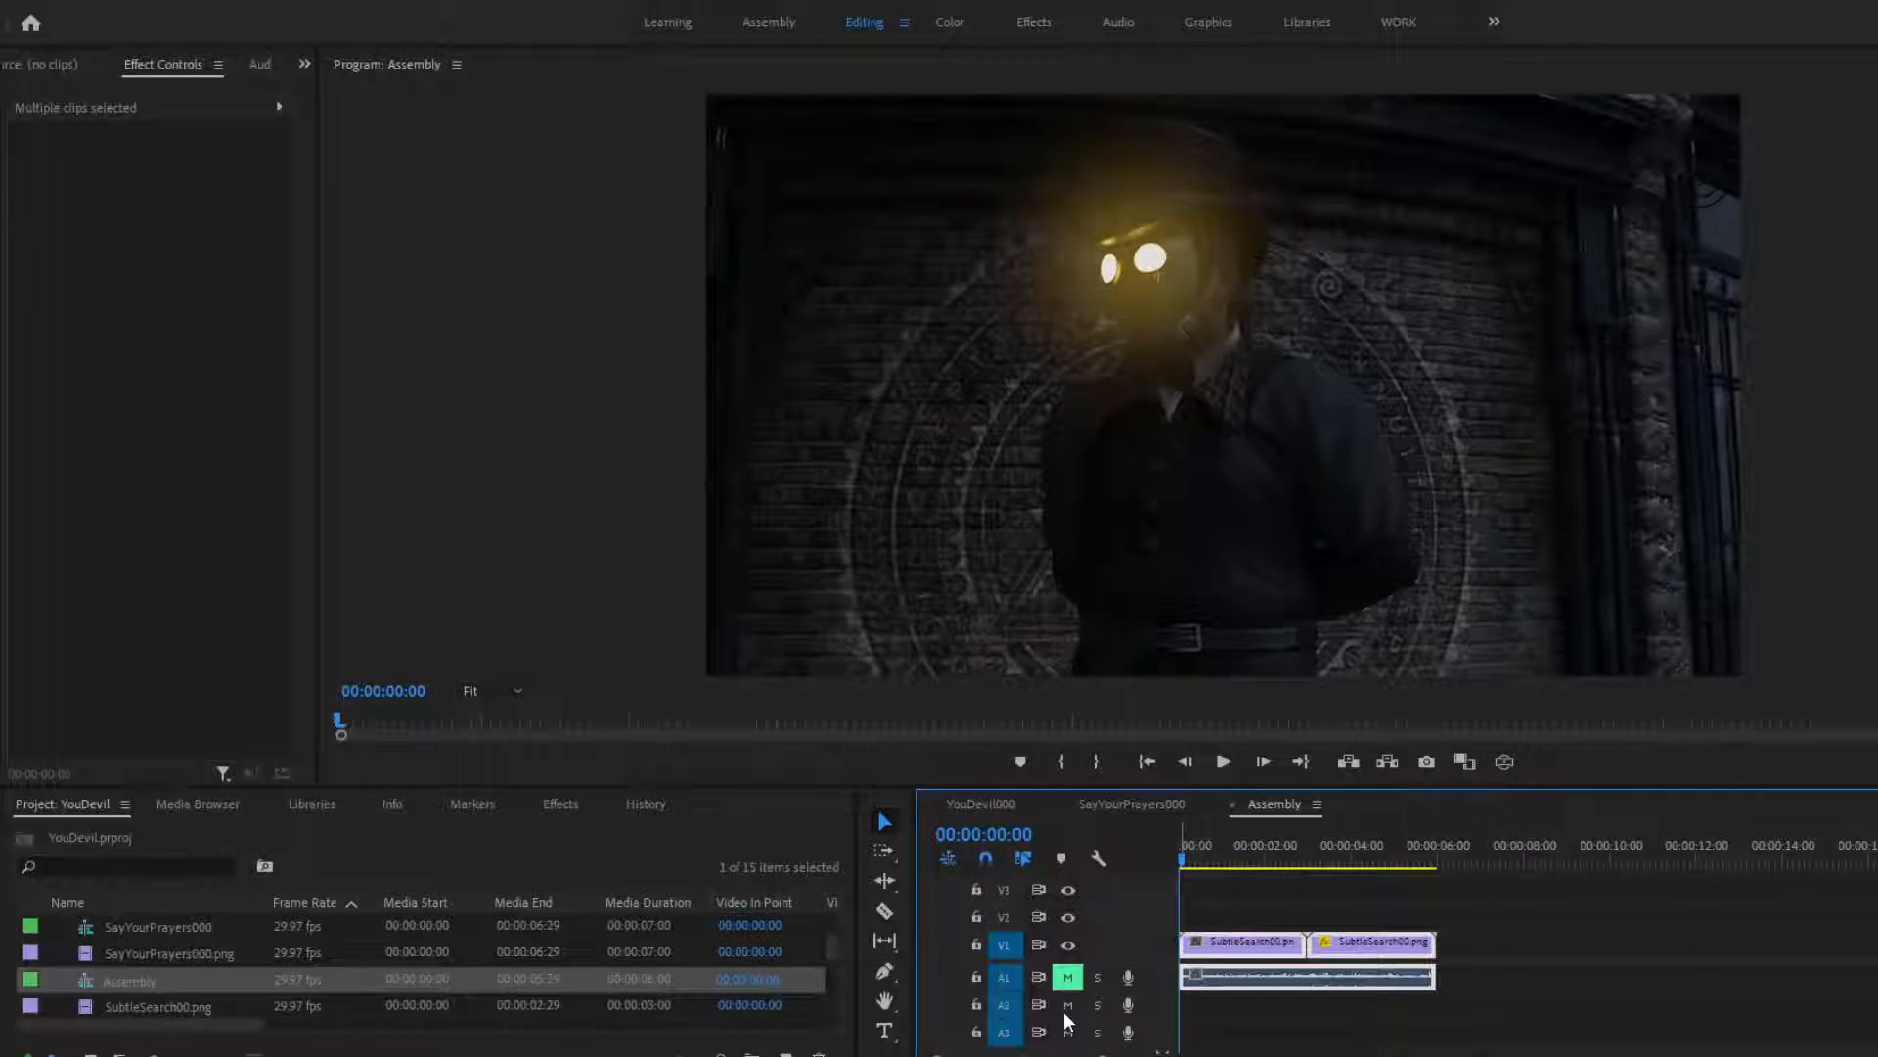
{"action": "key", "text": "Delete"}
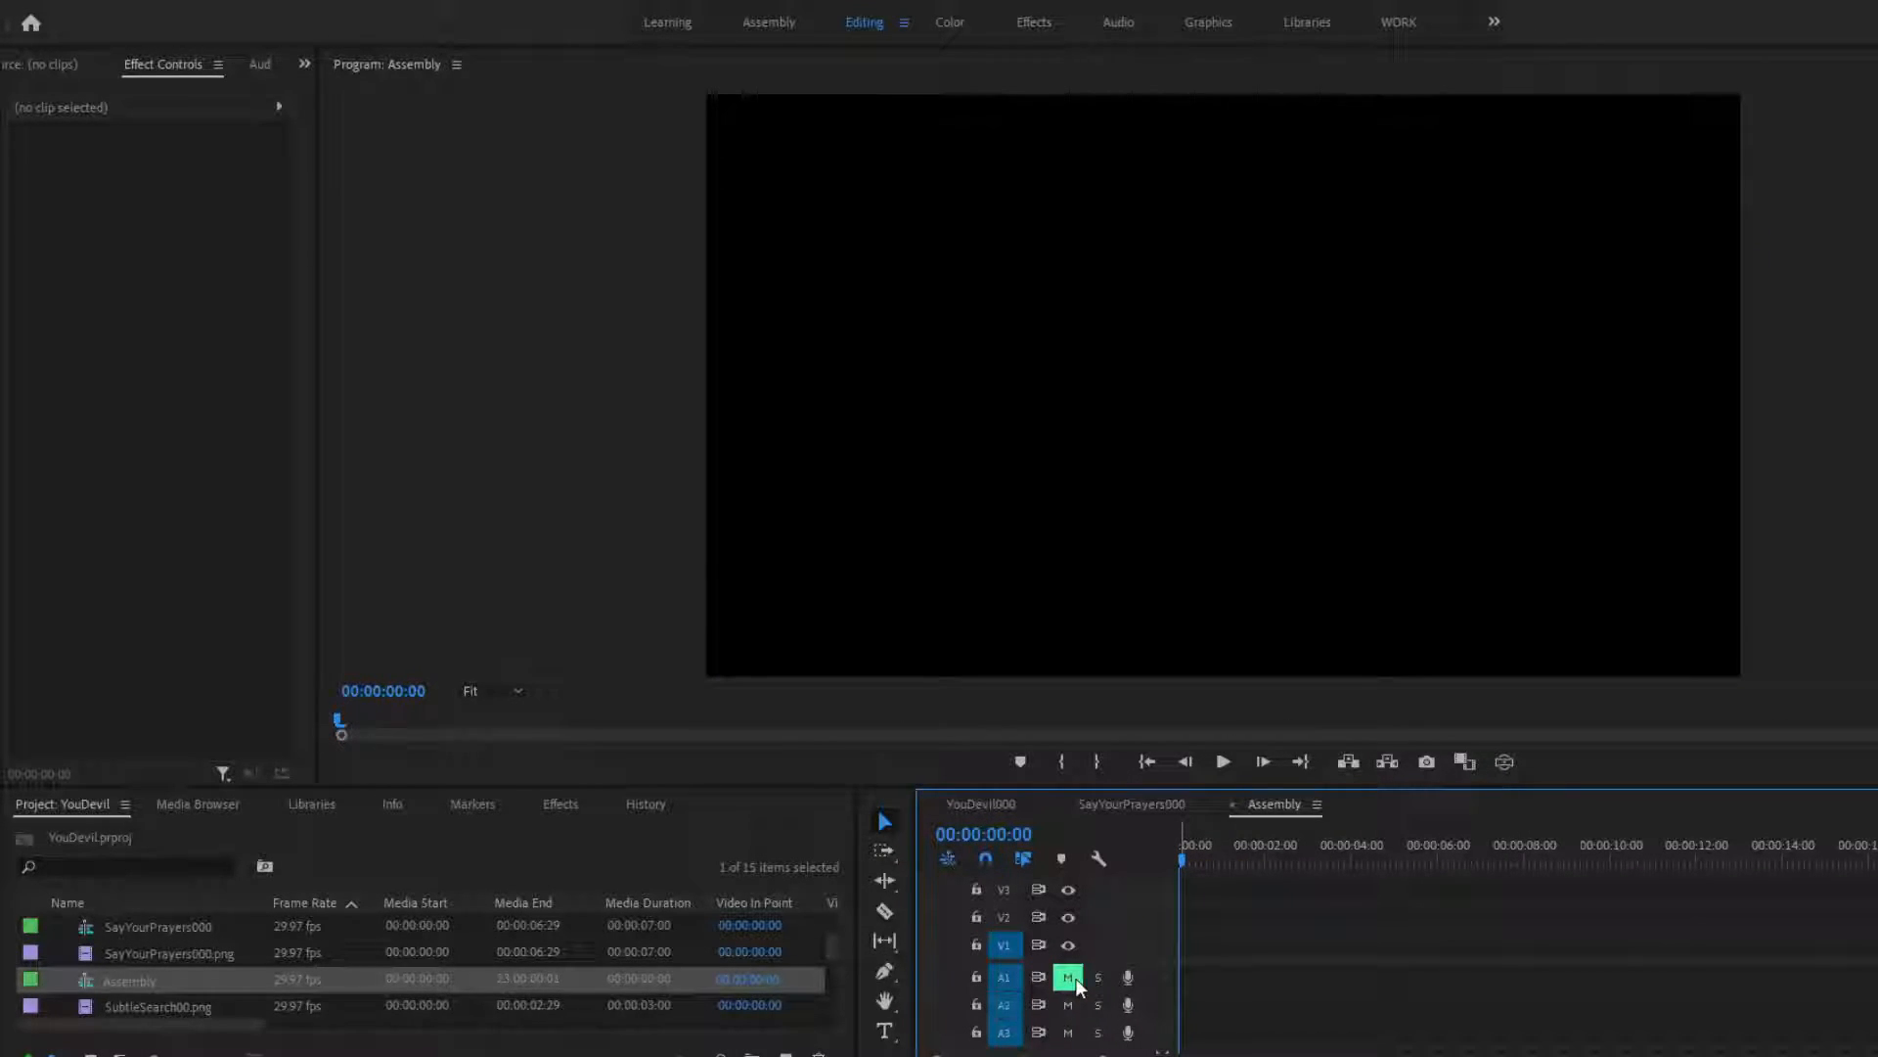
{"action": "key", "text": "ctrl+z"}
Delete both SubtleSearch00.png video clips from V1 of the Assembly sequence
{"action": "left_click_drag", "start_coordinate": [1573, 922], "coordinate": [1179, 957]}
{"action": "key", "text": "Delete"}
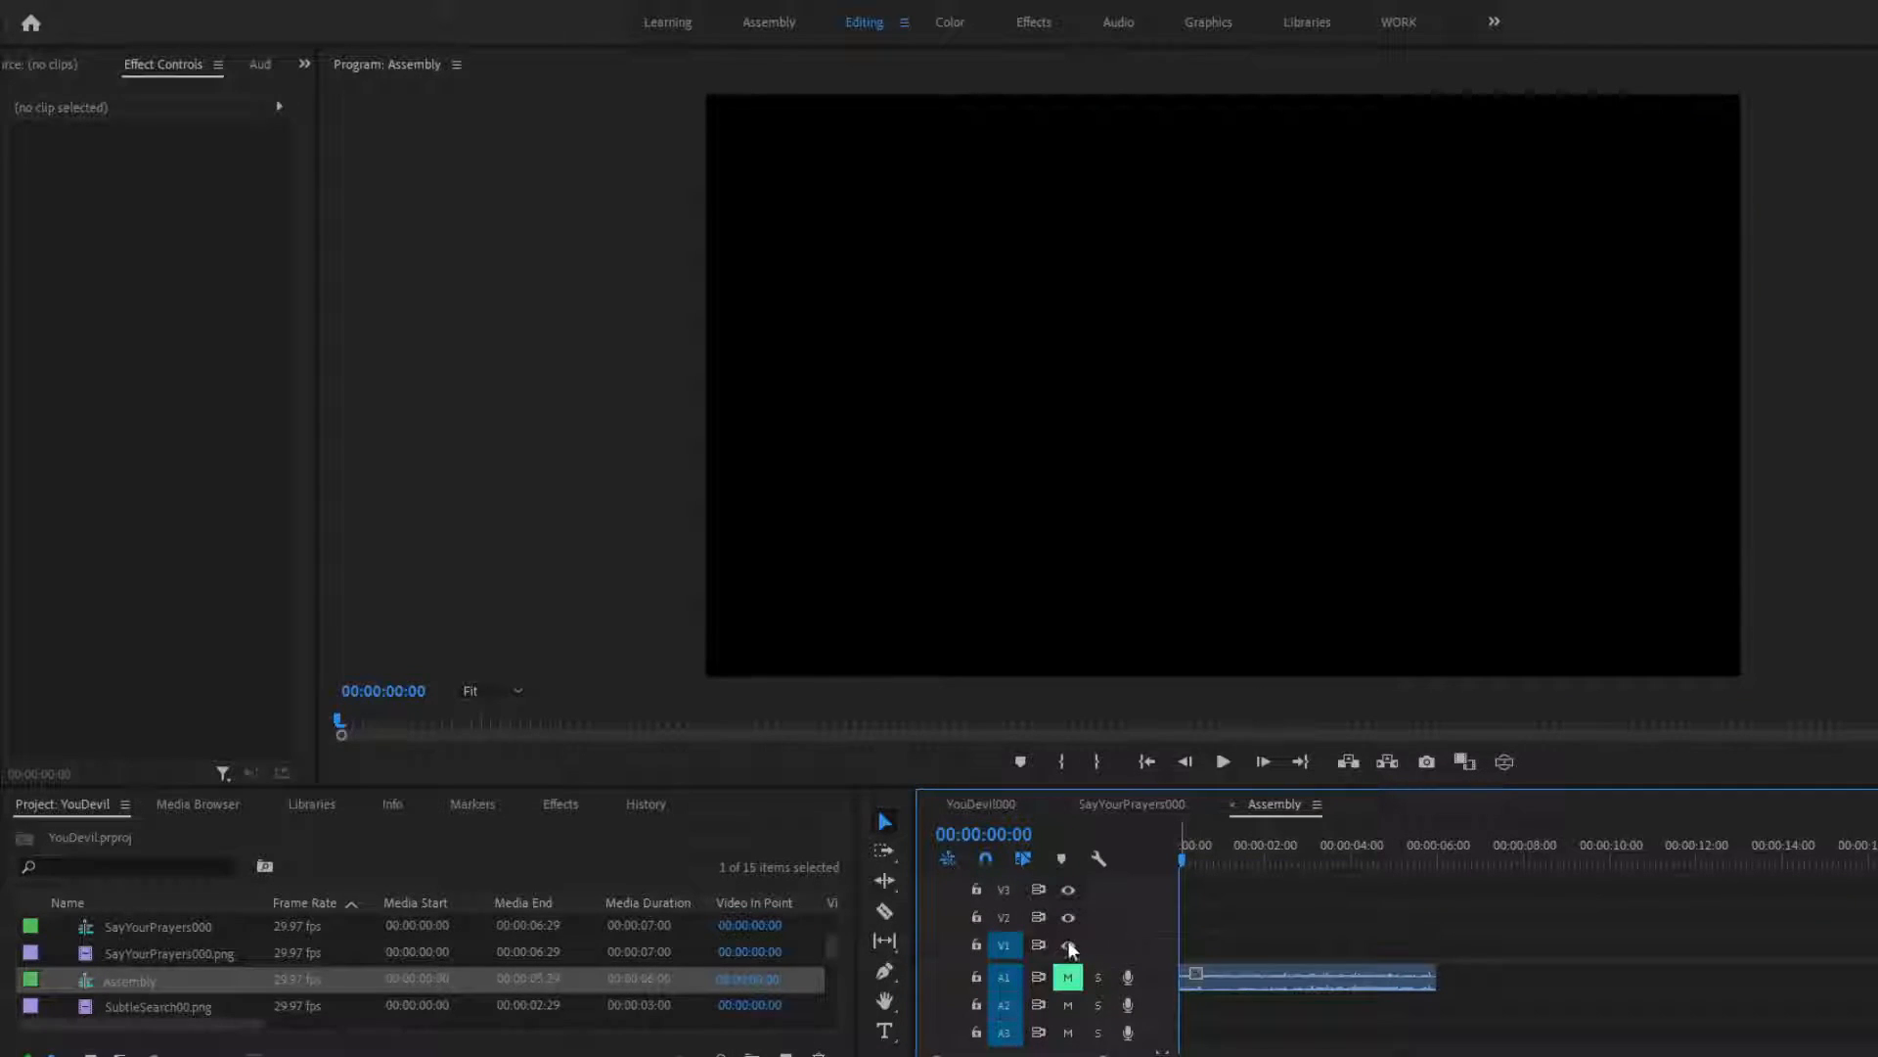
Mute audio track A4 in the SayYourPrayers000 sequence and export the sequence as video
{"action": "left_click", "coordinate": [1136, 806]}
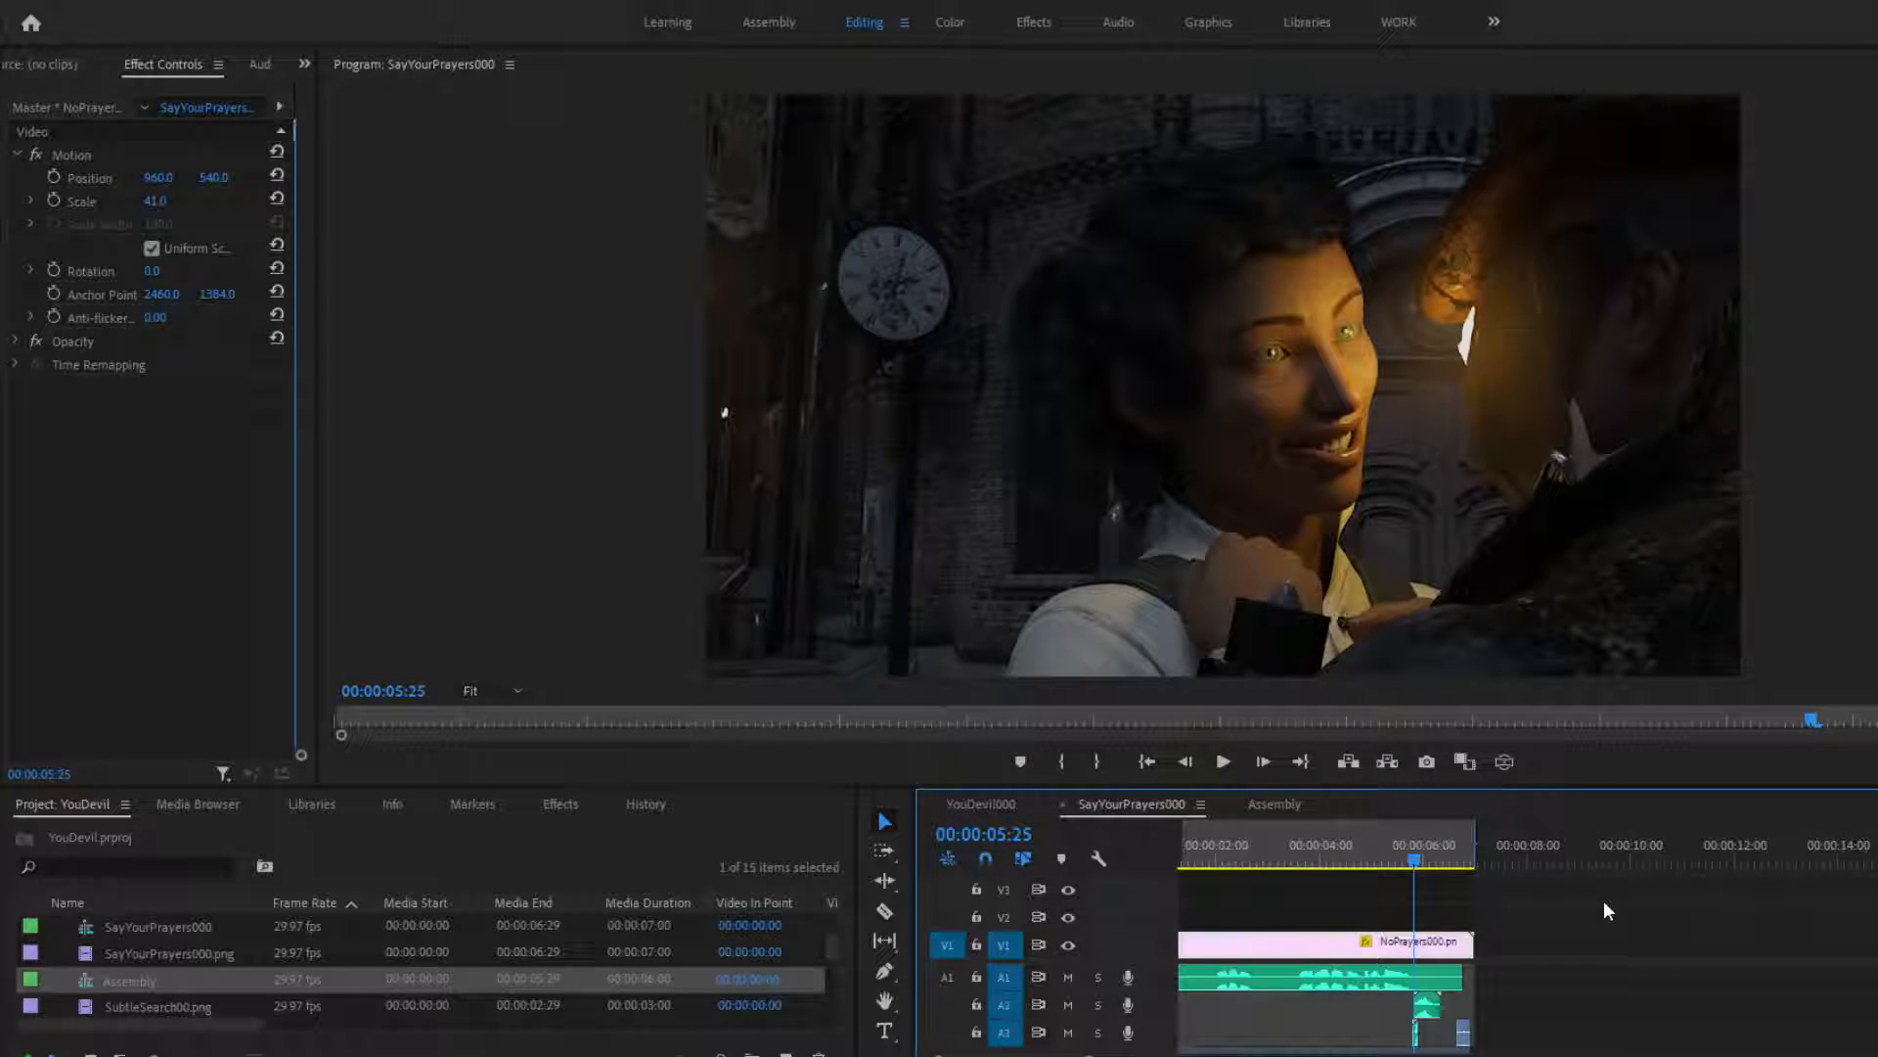
{"action": "scroll", "coordinate": [1604, 900], "scroll_direction": "up", "scroll_amount": 2}
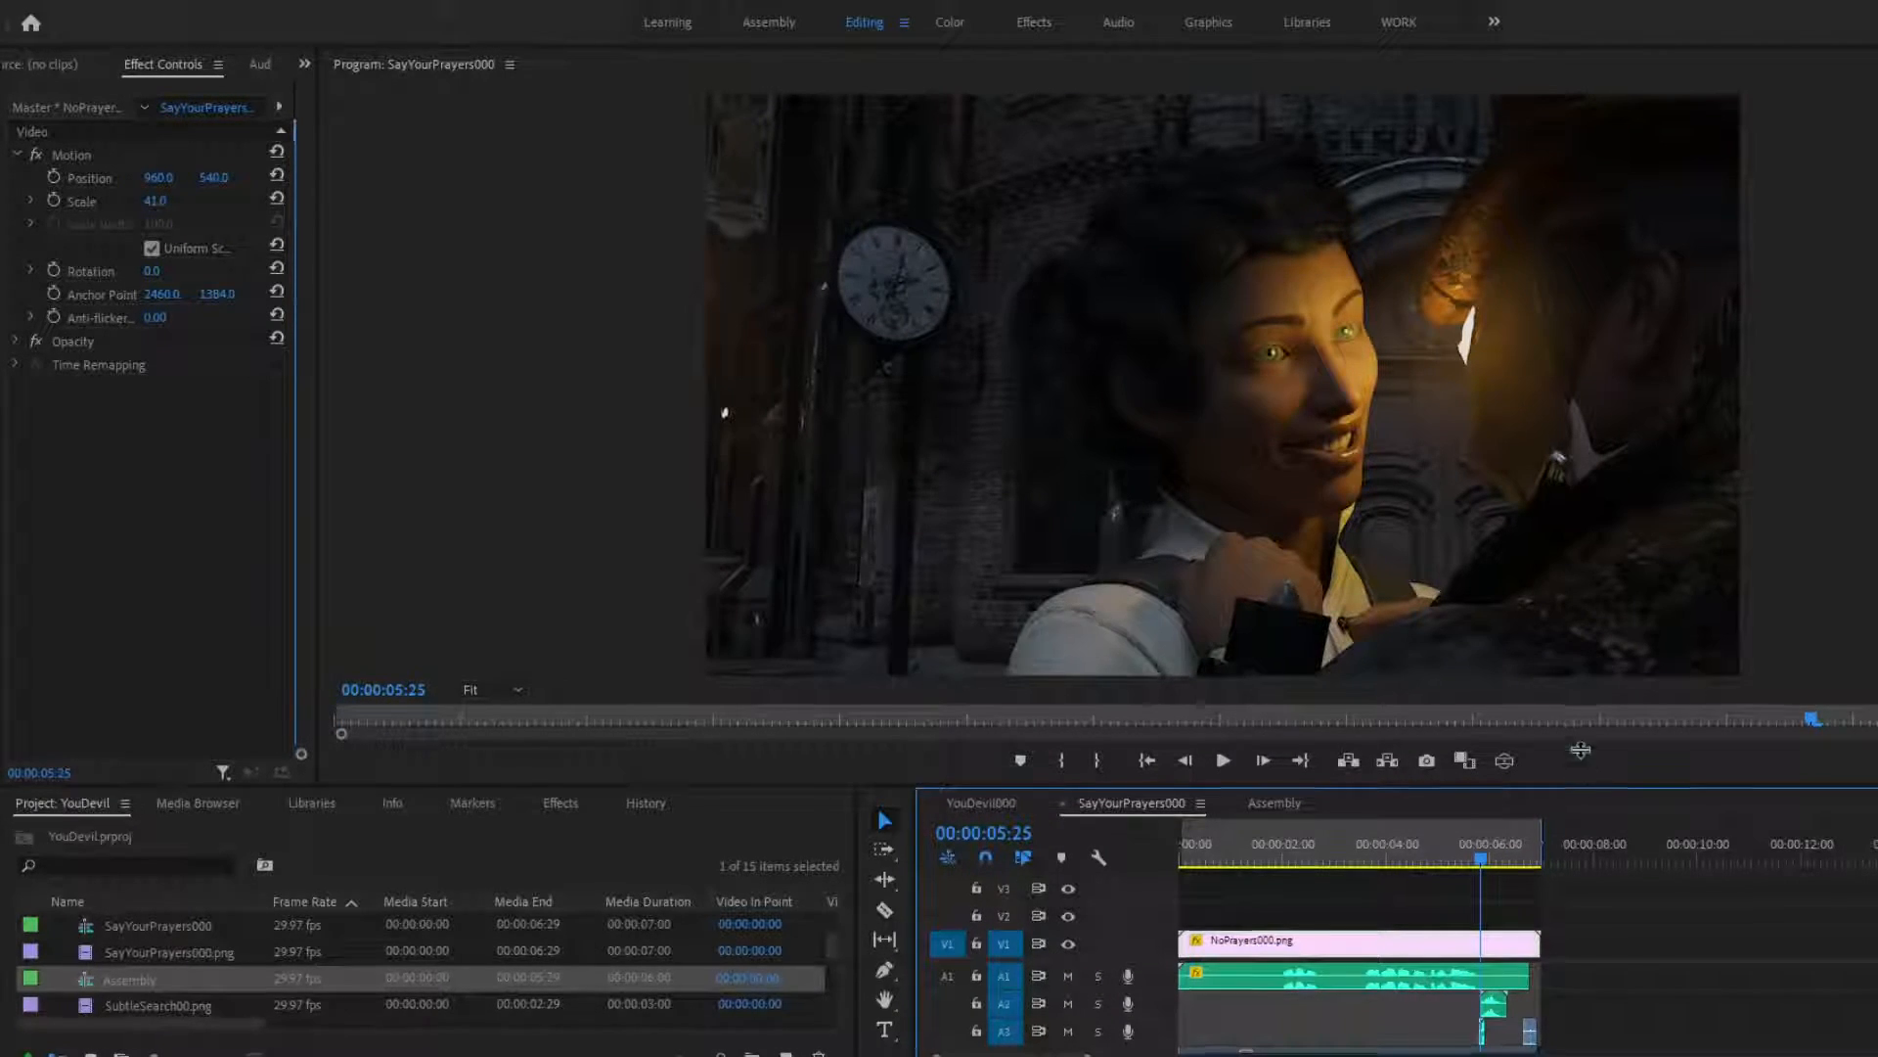
{"action": "left_click_drag", "start_coordinate": [1575, 787], "coordinate": [1575, 667]}
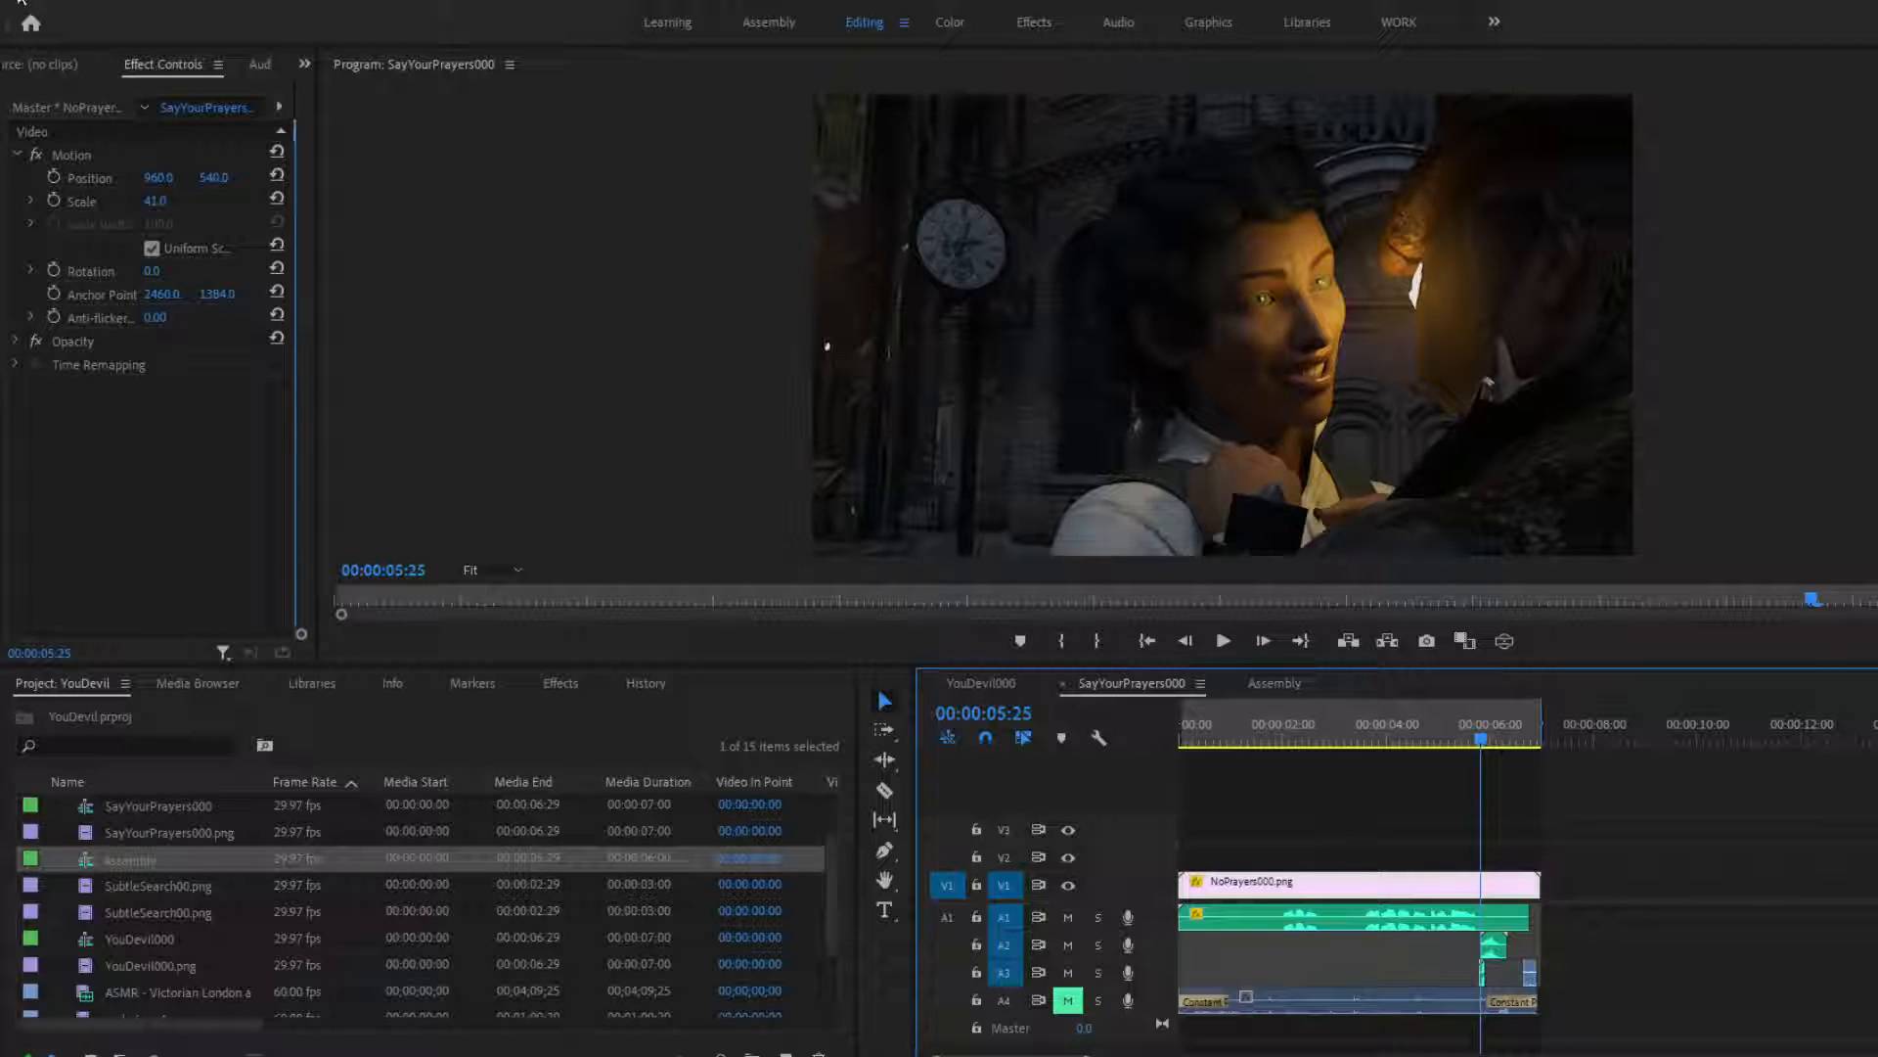
{"action": "left_click", "coordinate": [428, 677]}
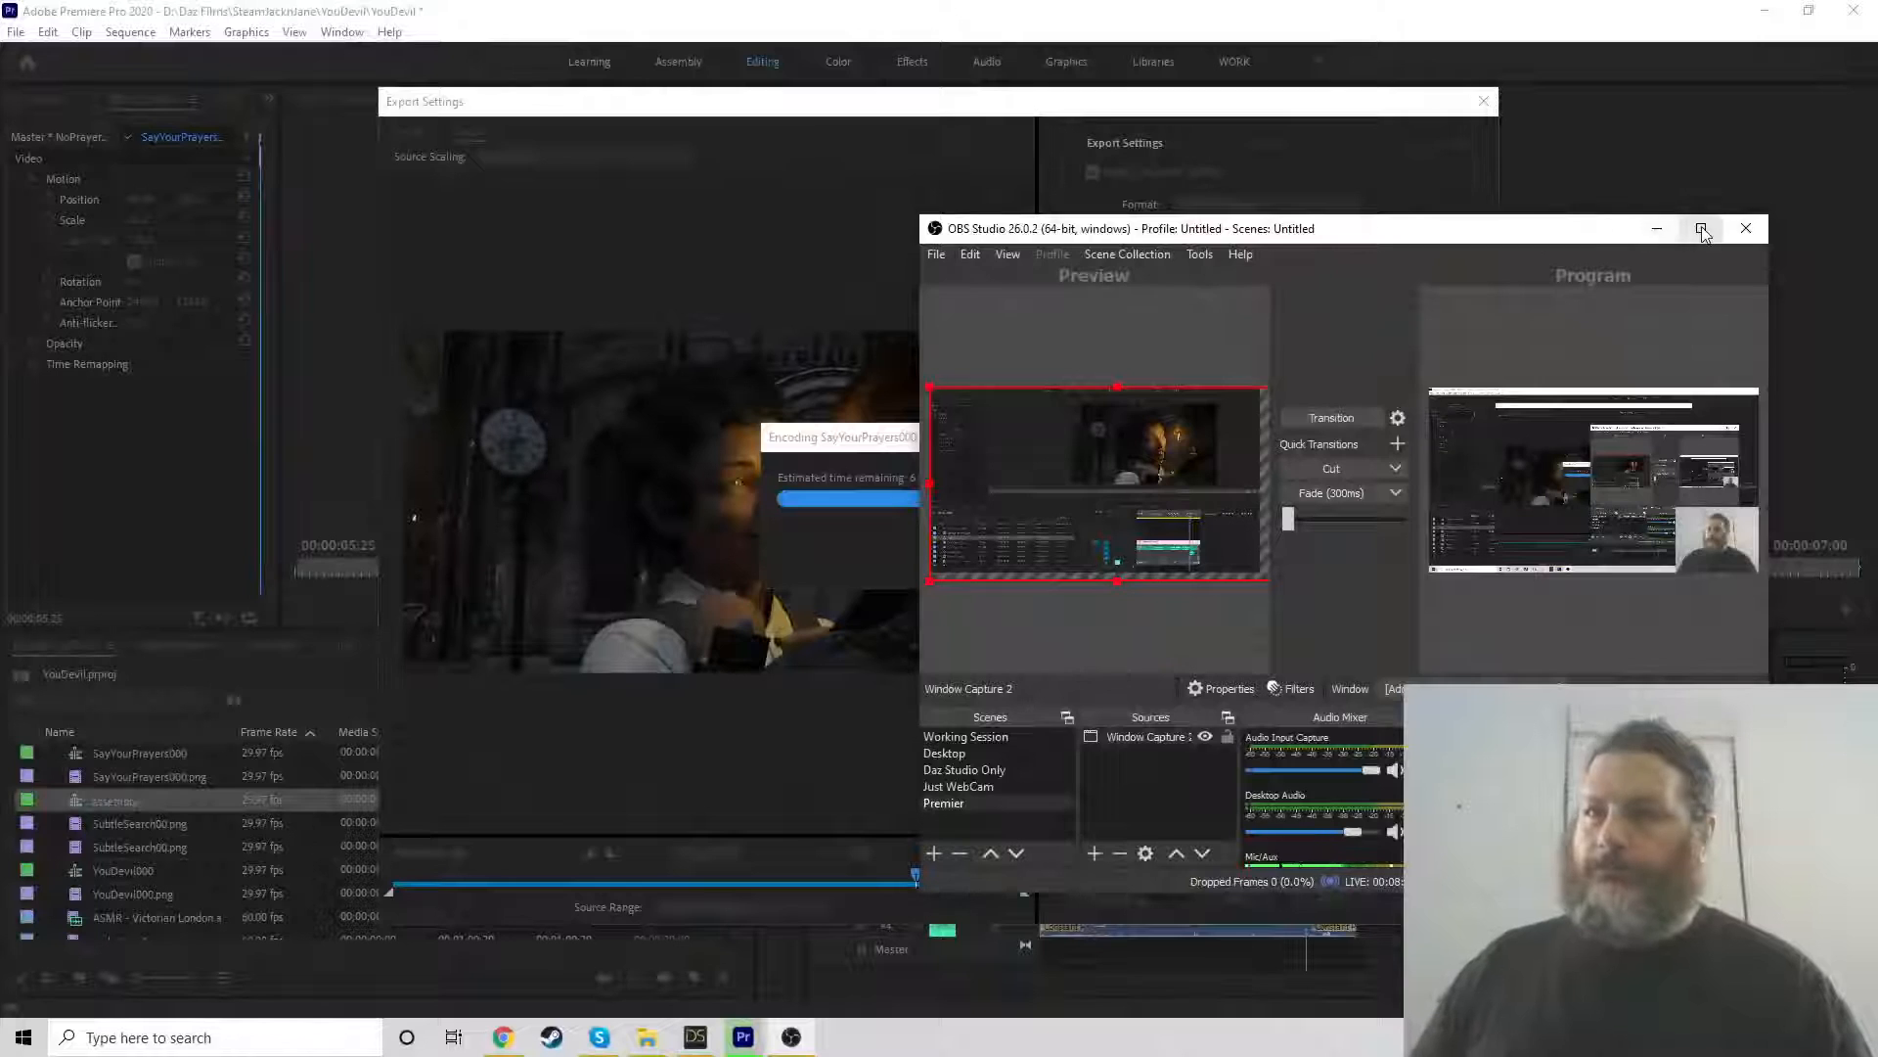
Switch to OBS Studio to put the Premier scene back on the live output, then return to the SayYourPrayers000 timeline
{"action": "left_click", "coordinate": [1652, 228]}
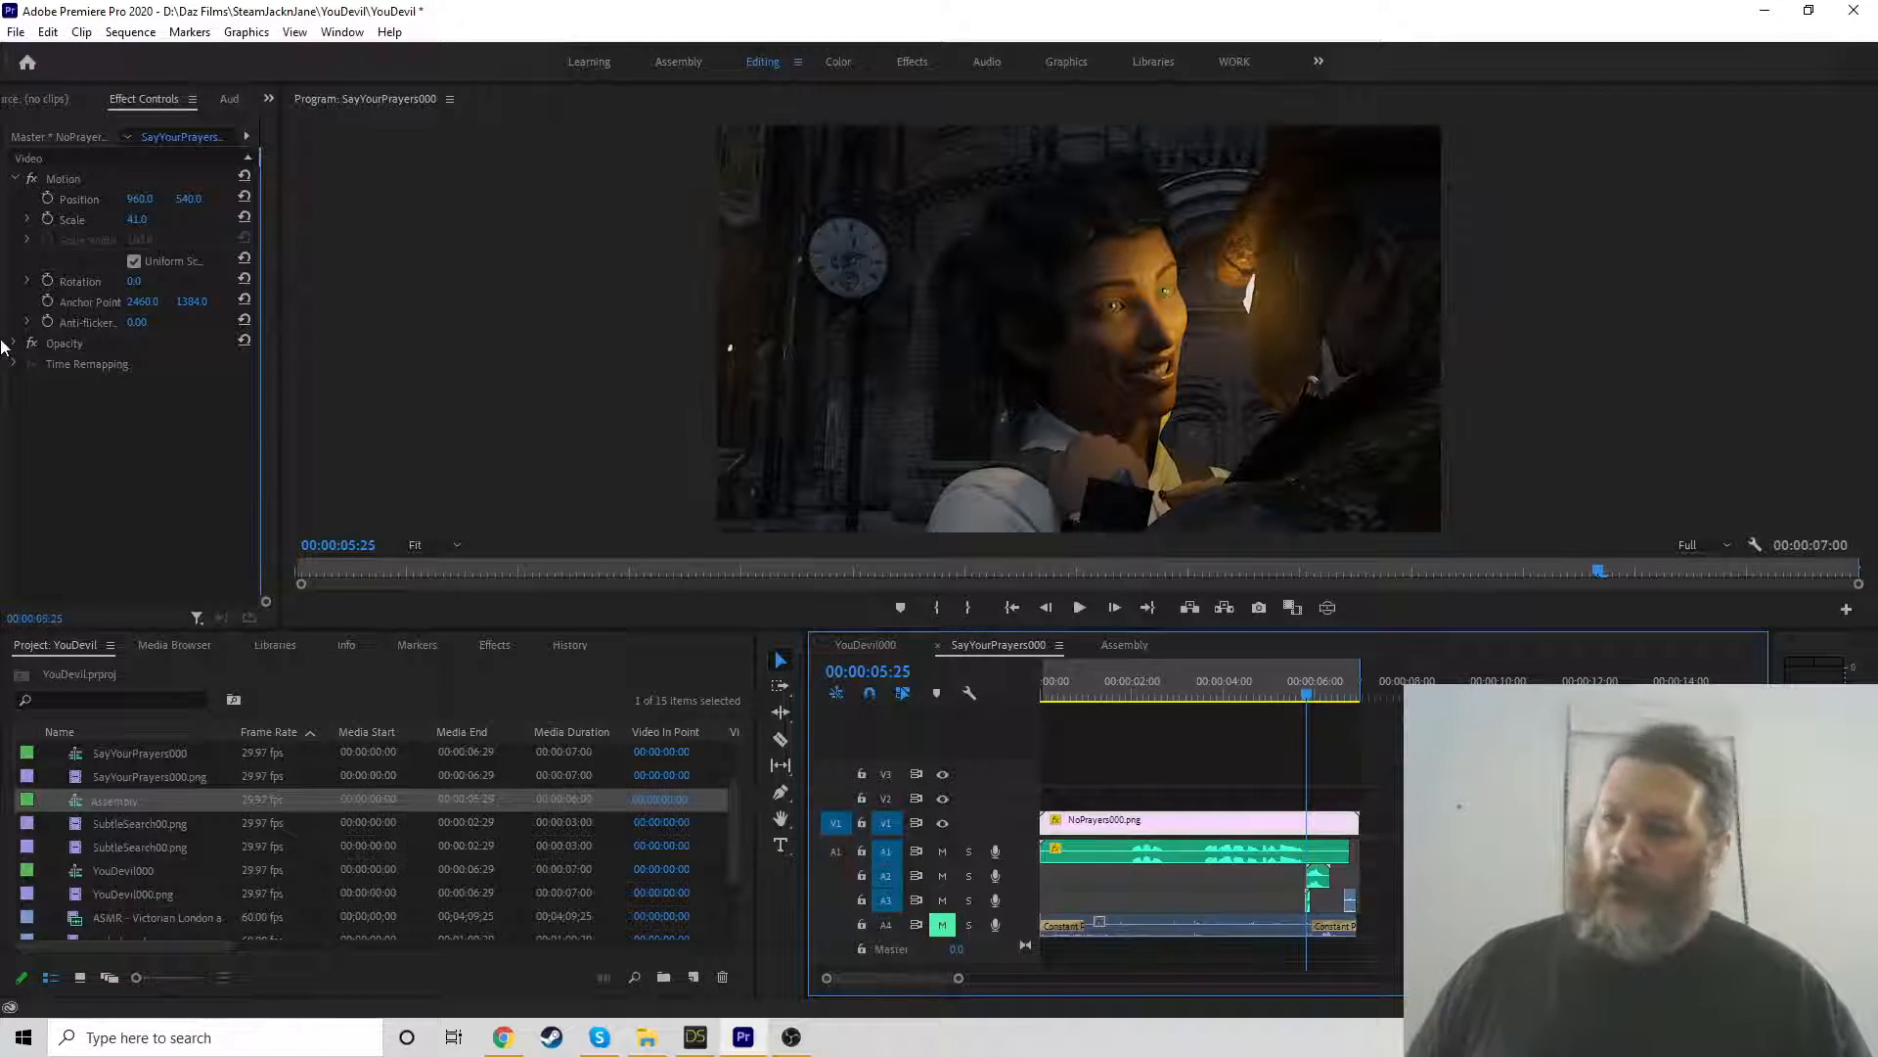
{"action": "left_click", "coordinate": [792, 1039]}
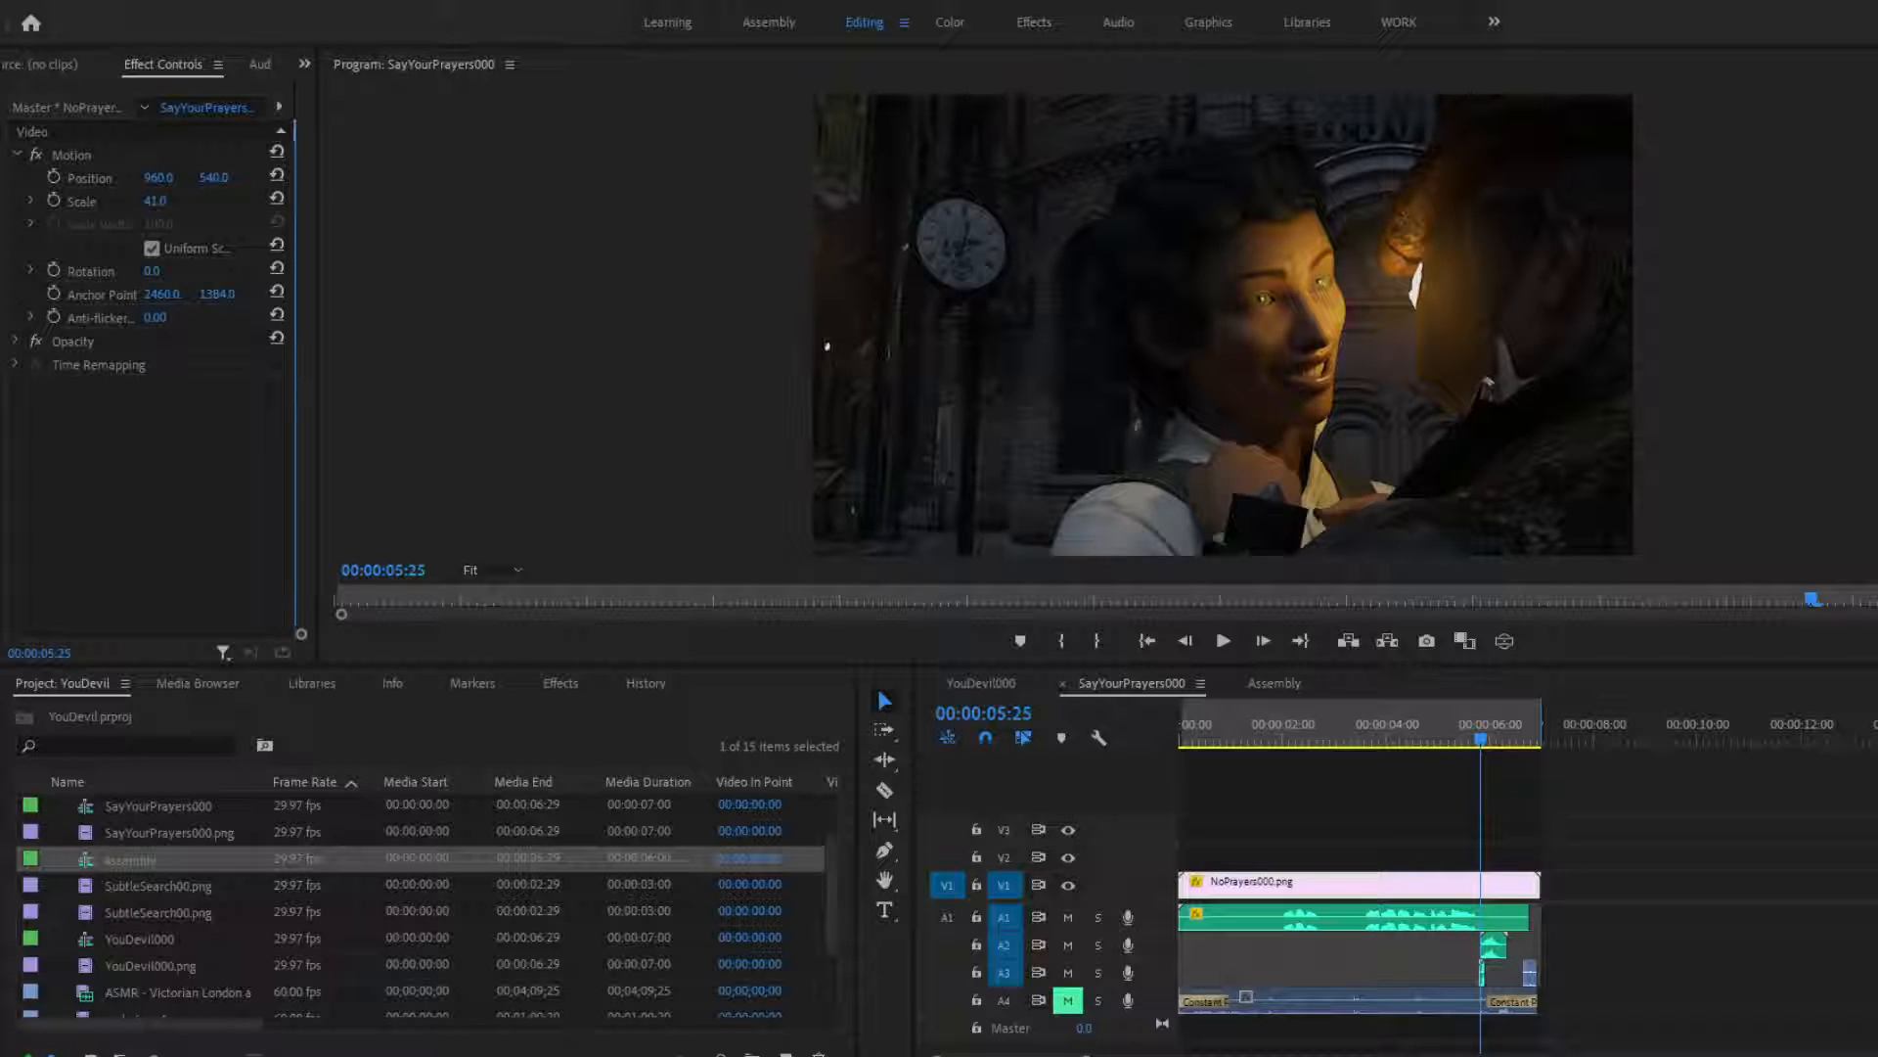
{"action": "key", "text": "shift+3"}
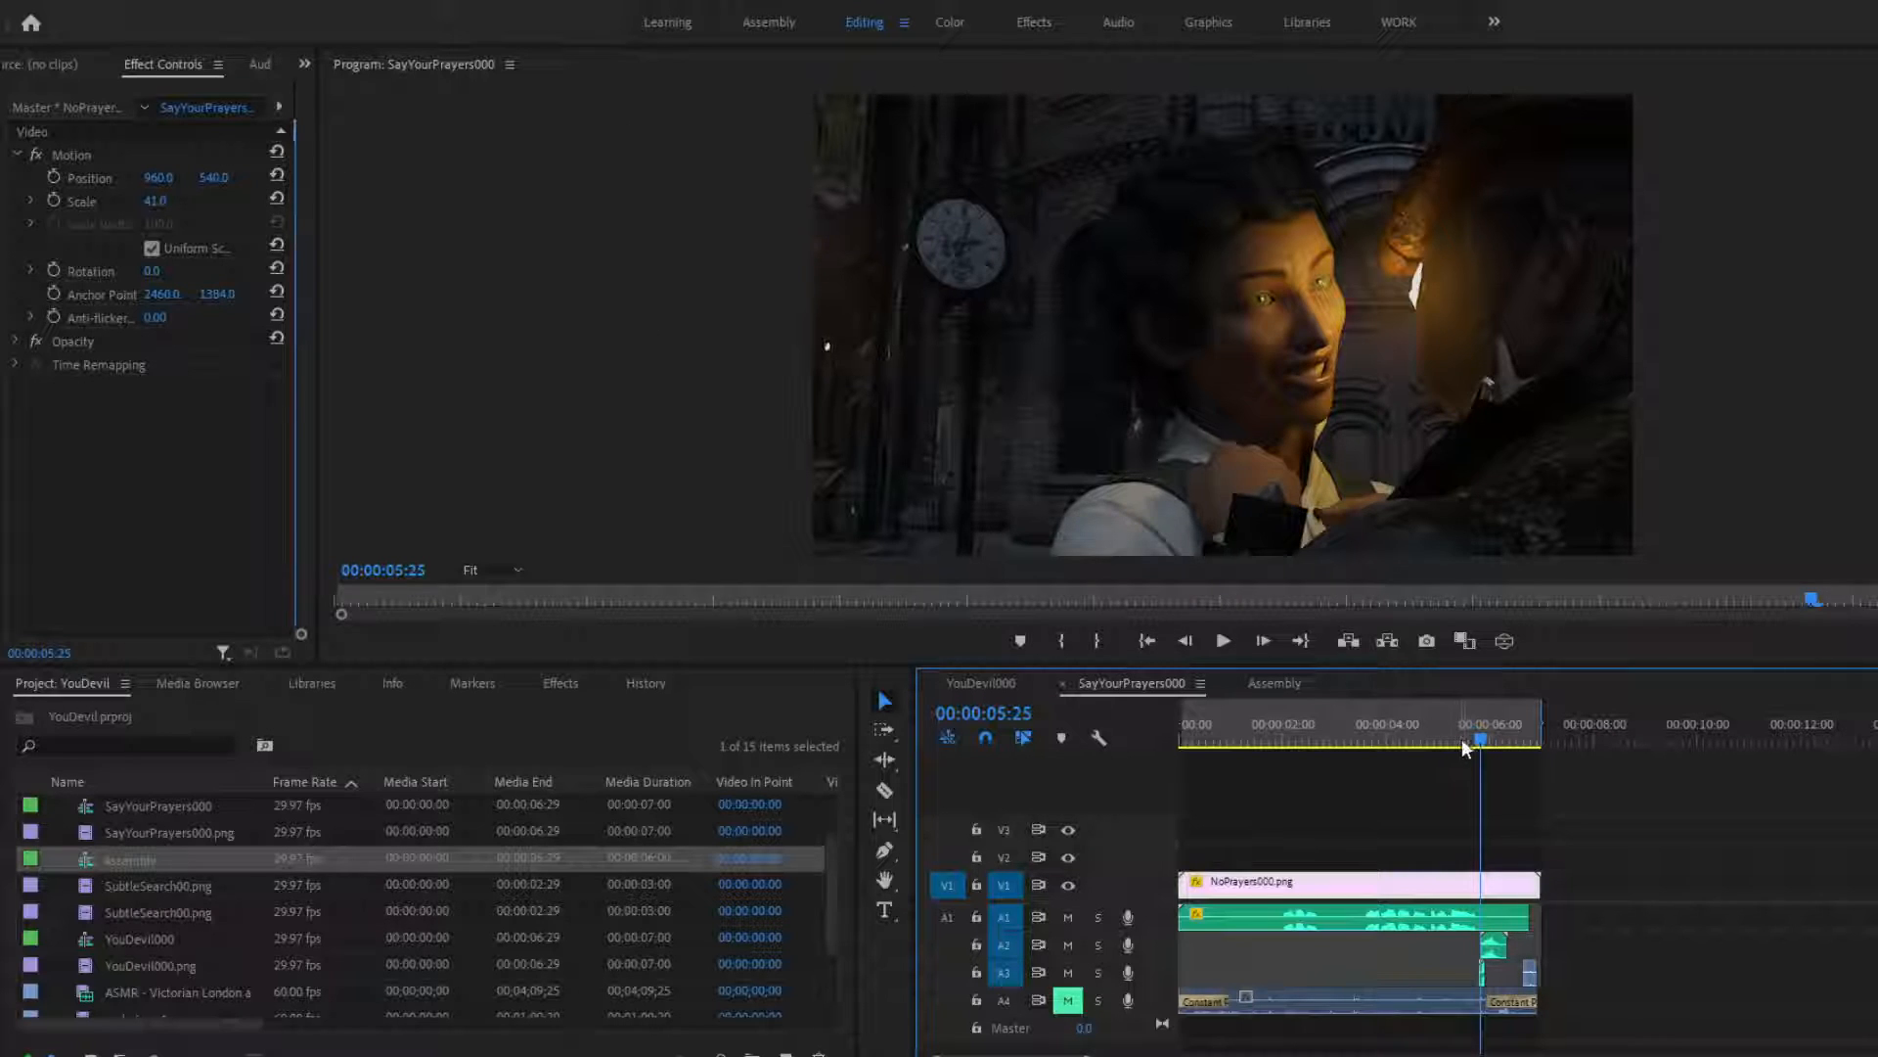
{"action": "mouse_move", "coordinate": [1481, 741]}
{"action": "left_mouse_down"}
{"action": "mouse_move", "coordinate": [1530, 753]}
{"action": "mouse_move", "coordinate": [1483, 719]}
{"action": "mouse_move", "coordinate": [1516, 720]}
{"action": "mouse_move", "coordinate": [1482, 719]}
{"action": "left_mouse_up"}
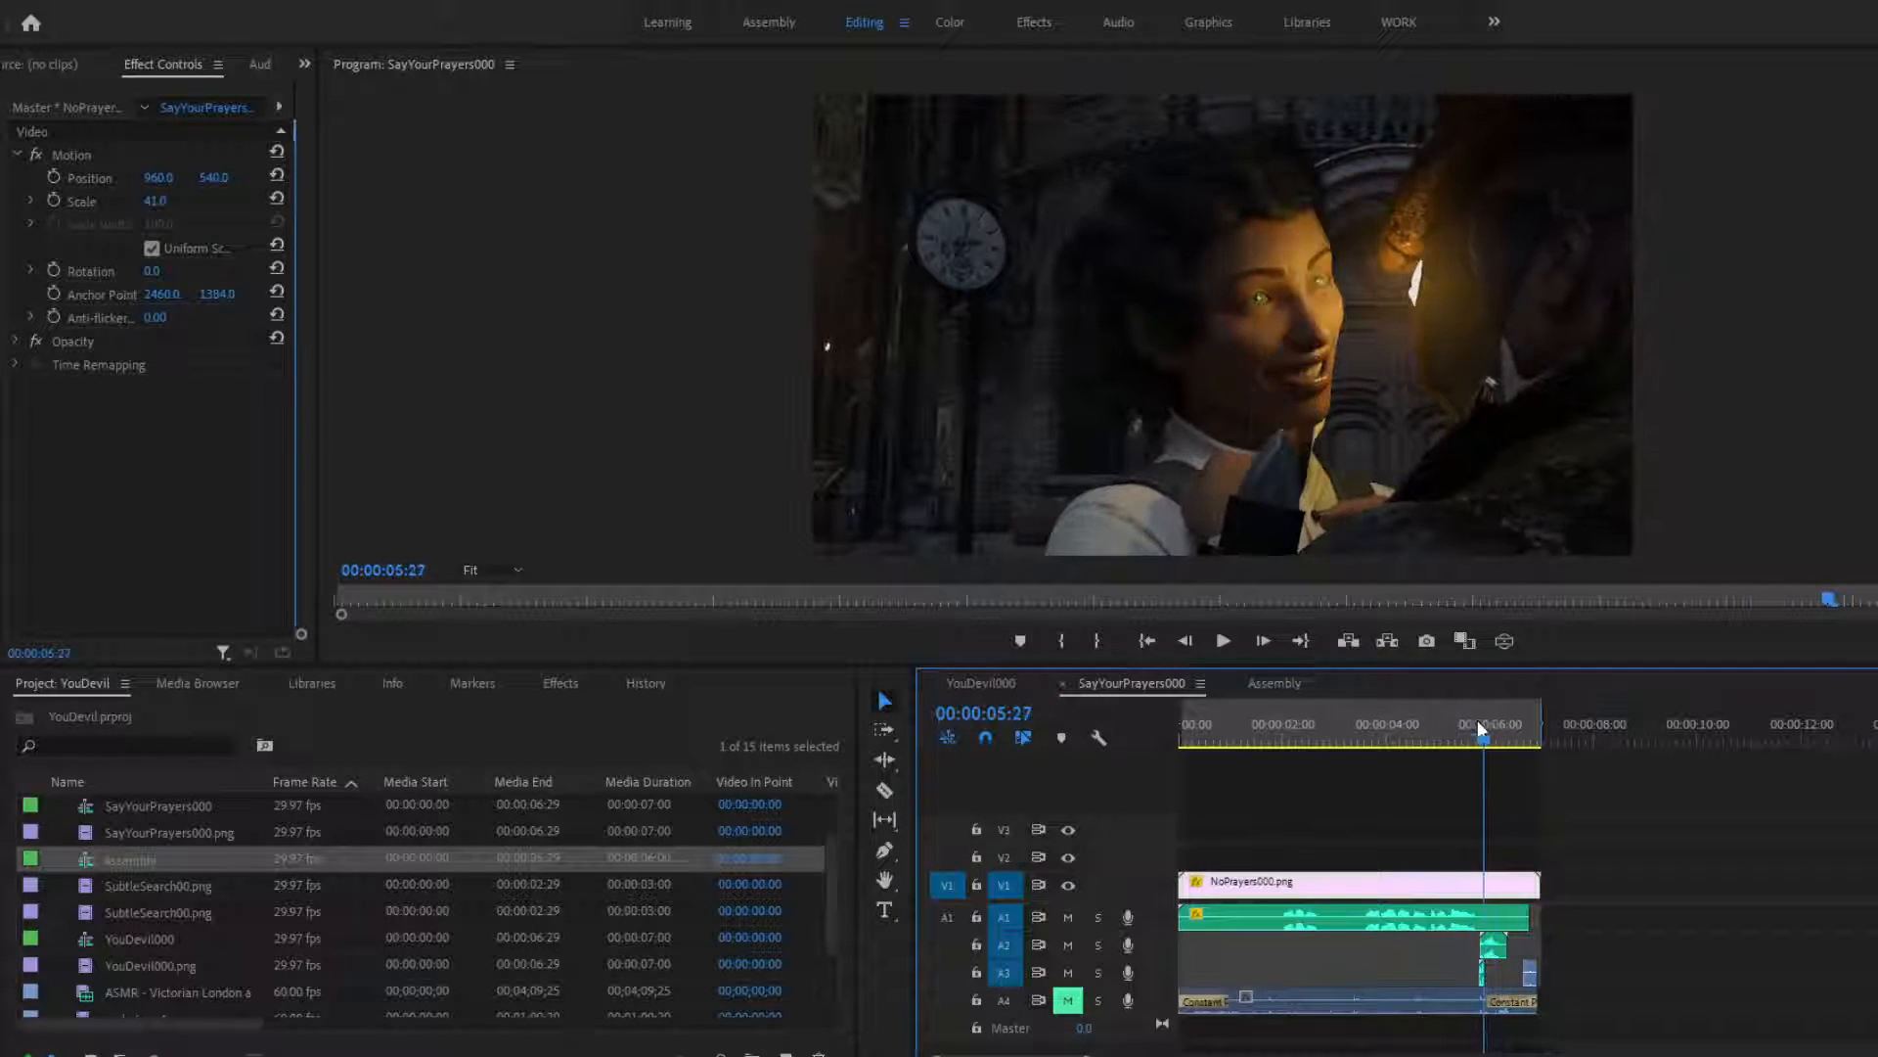
Open the Assembly sequence and import the NoPrayersnoAmbient.mpeg and StandingGuardnoAmbient video files into the project
{"action": "left_click", "coordinate": [1272, 682]}
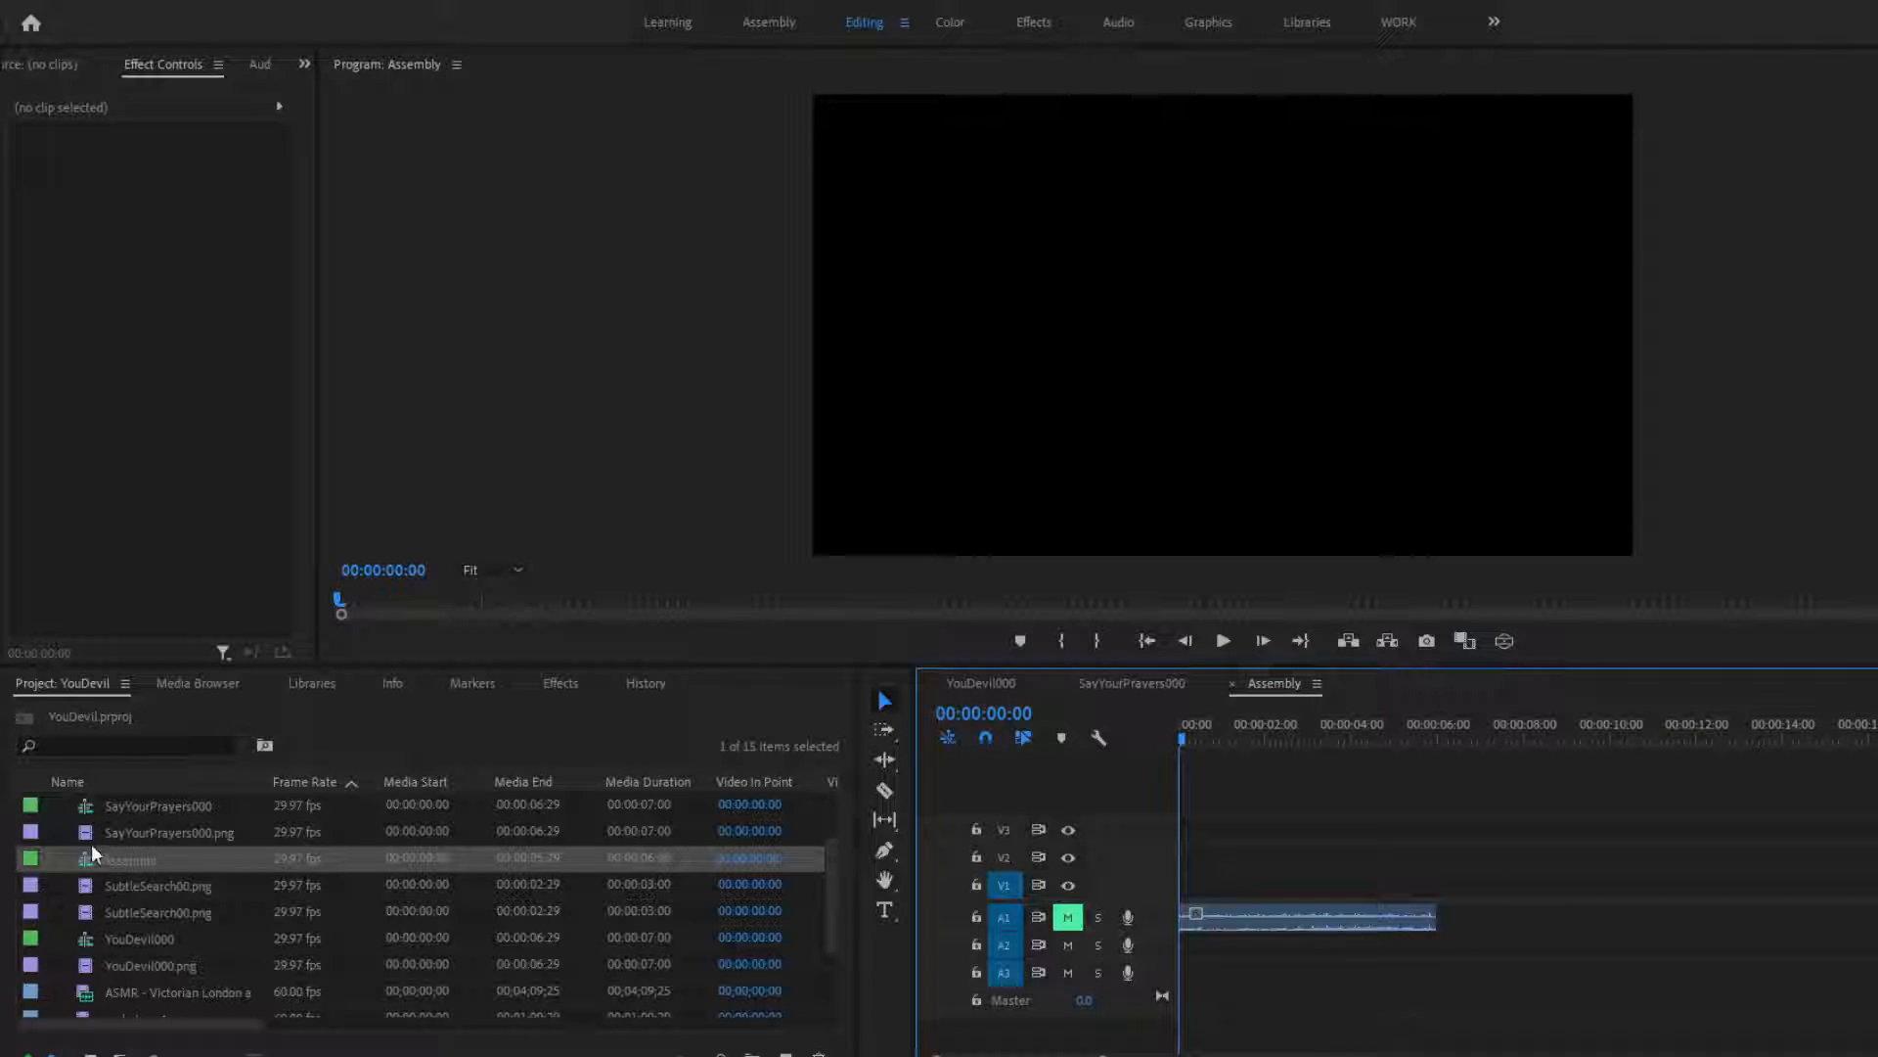
{"action": "left_click", "coordinate": [62, 826]}
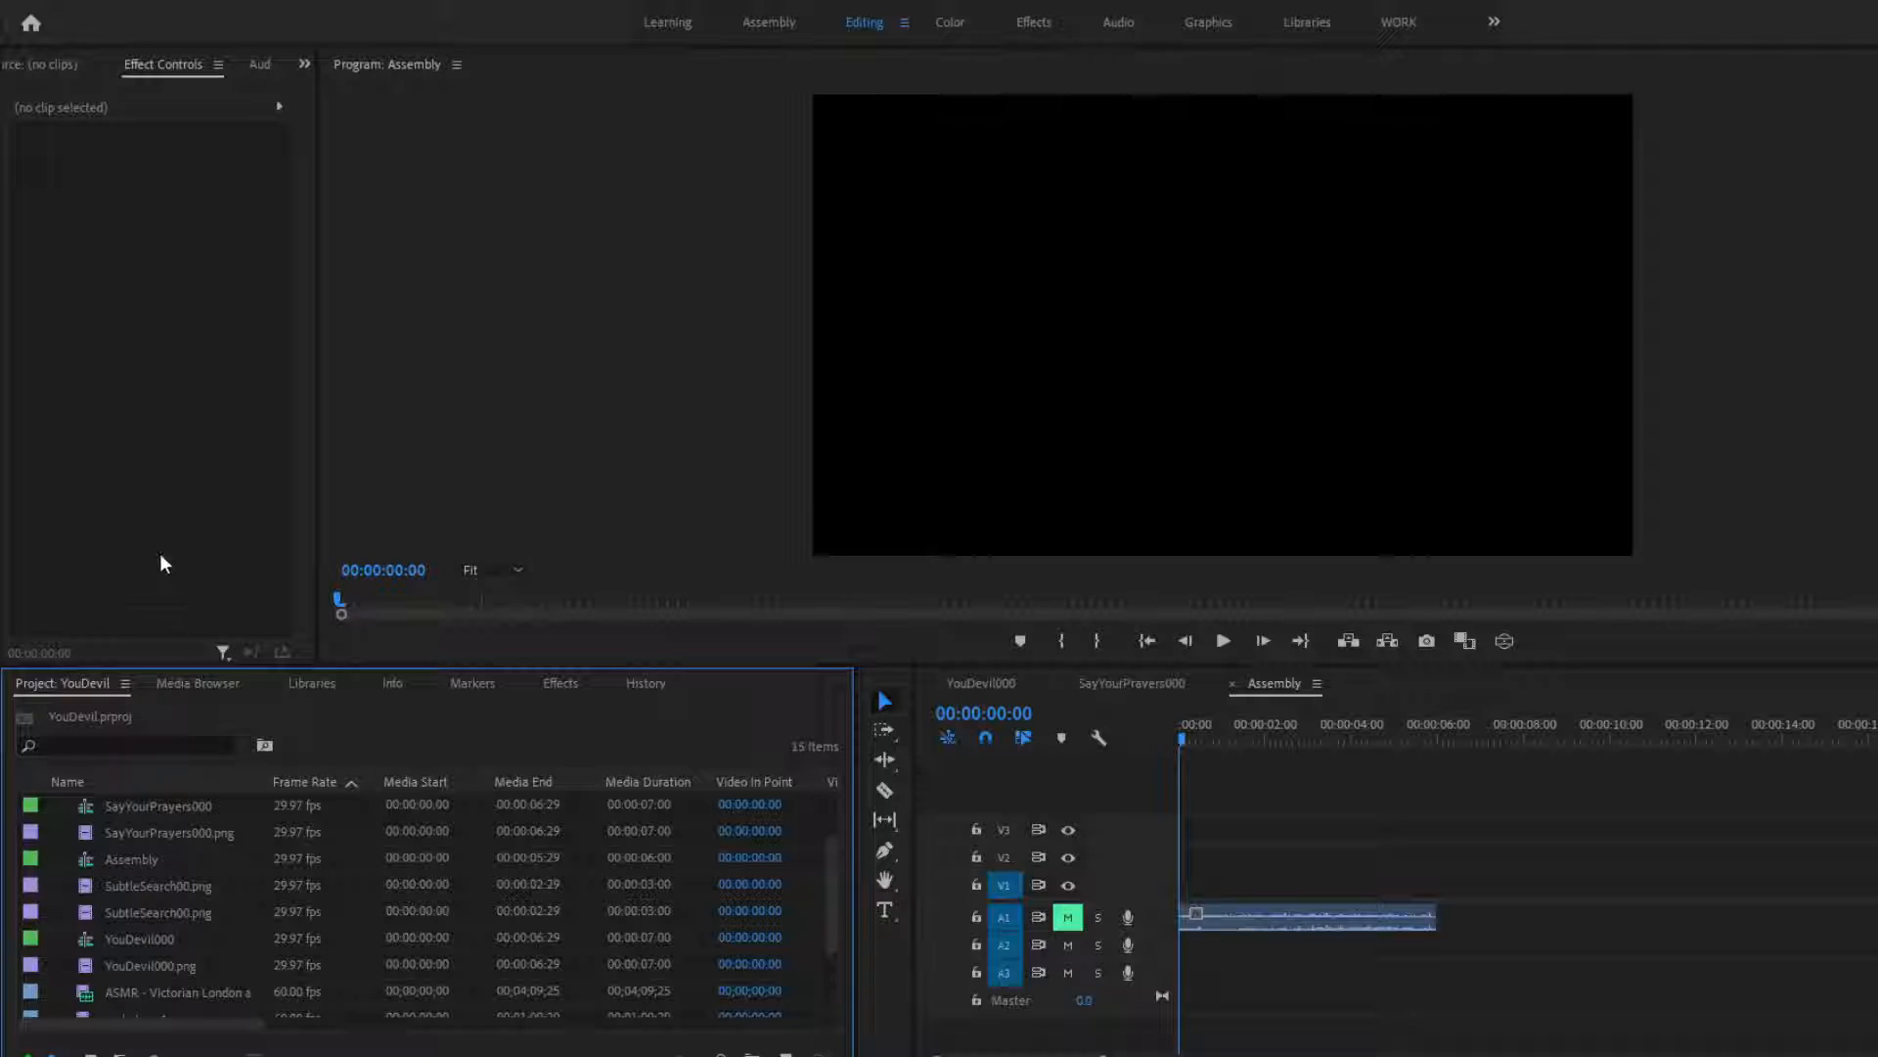
{"action": "key", "text": "ctrl+i"}
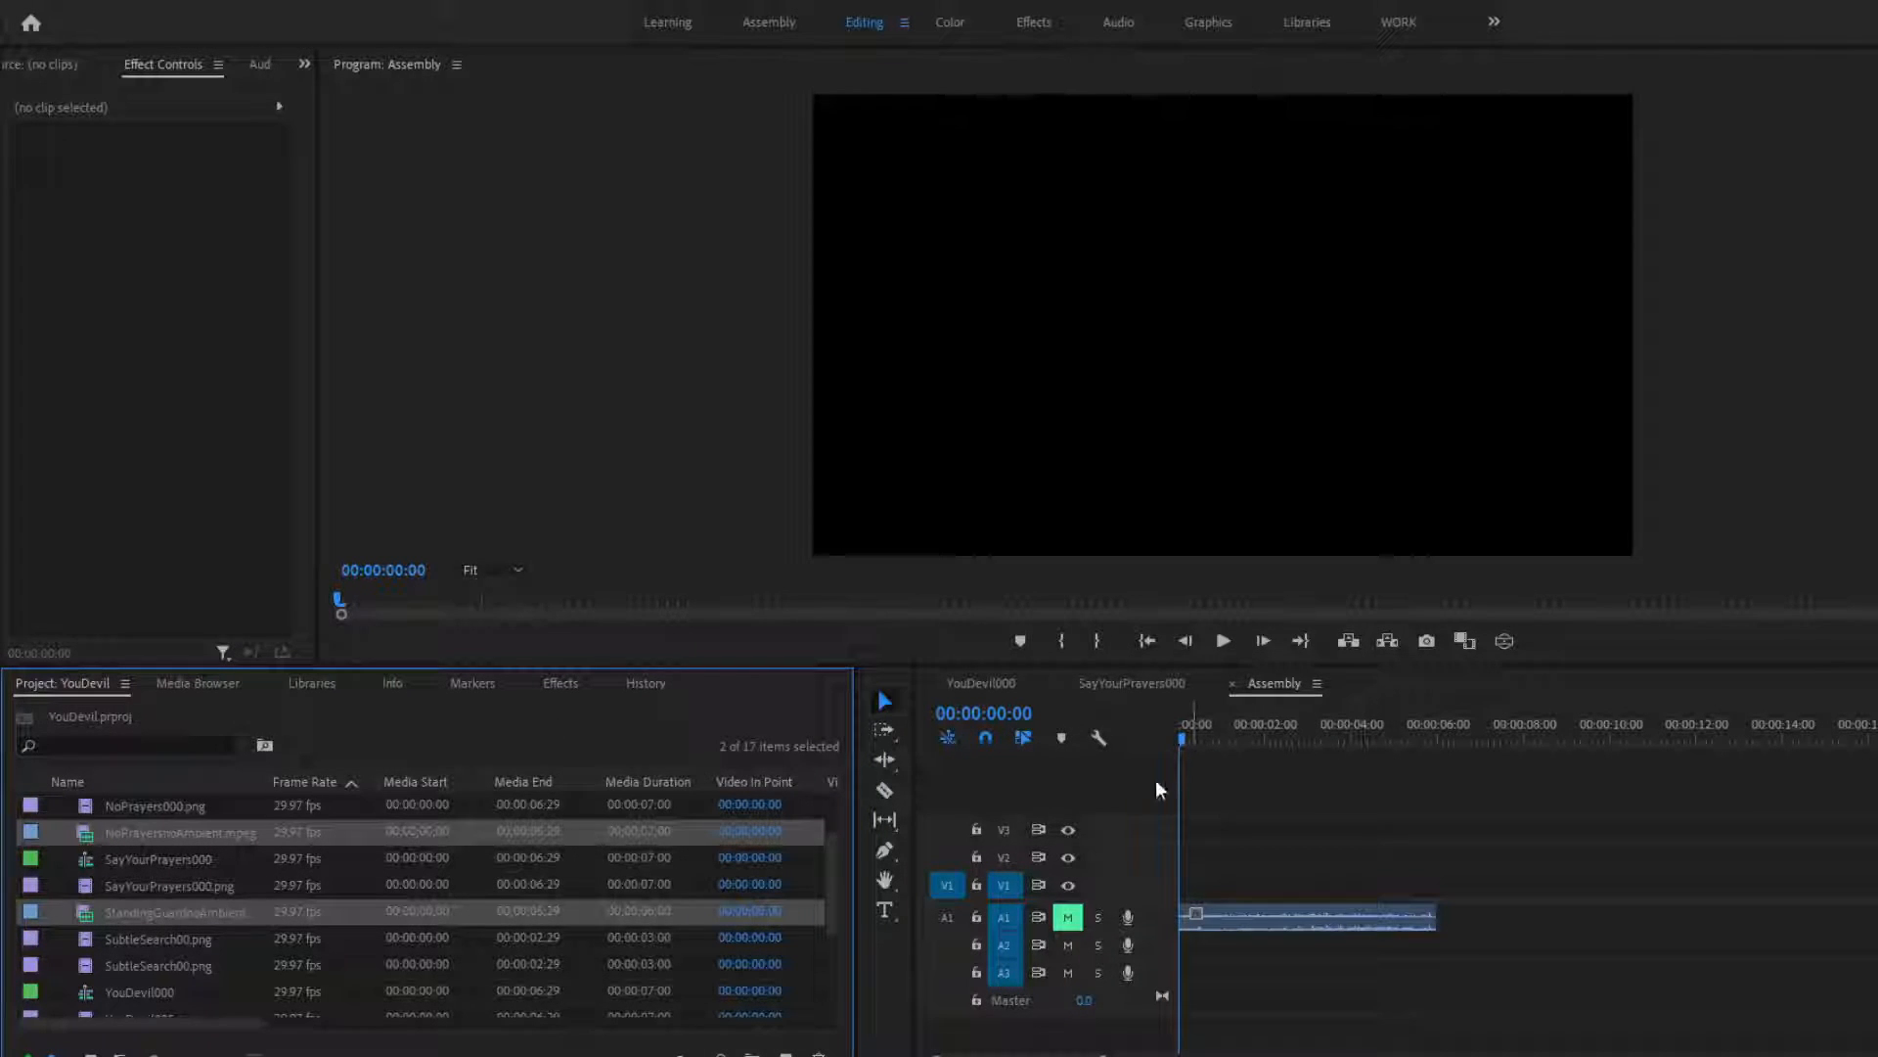
Insert NoPrayersnoAmbient.mpeg into the Assembly sequence on V1 and A1 at 00:00:07:26
{"action": "left_click", "coordinate": [1520, 729]}
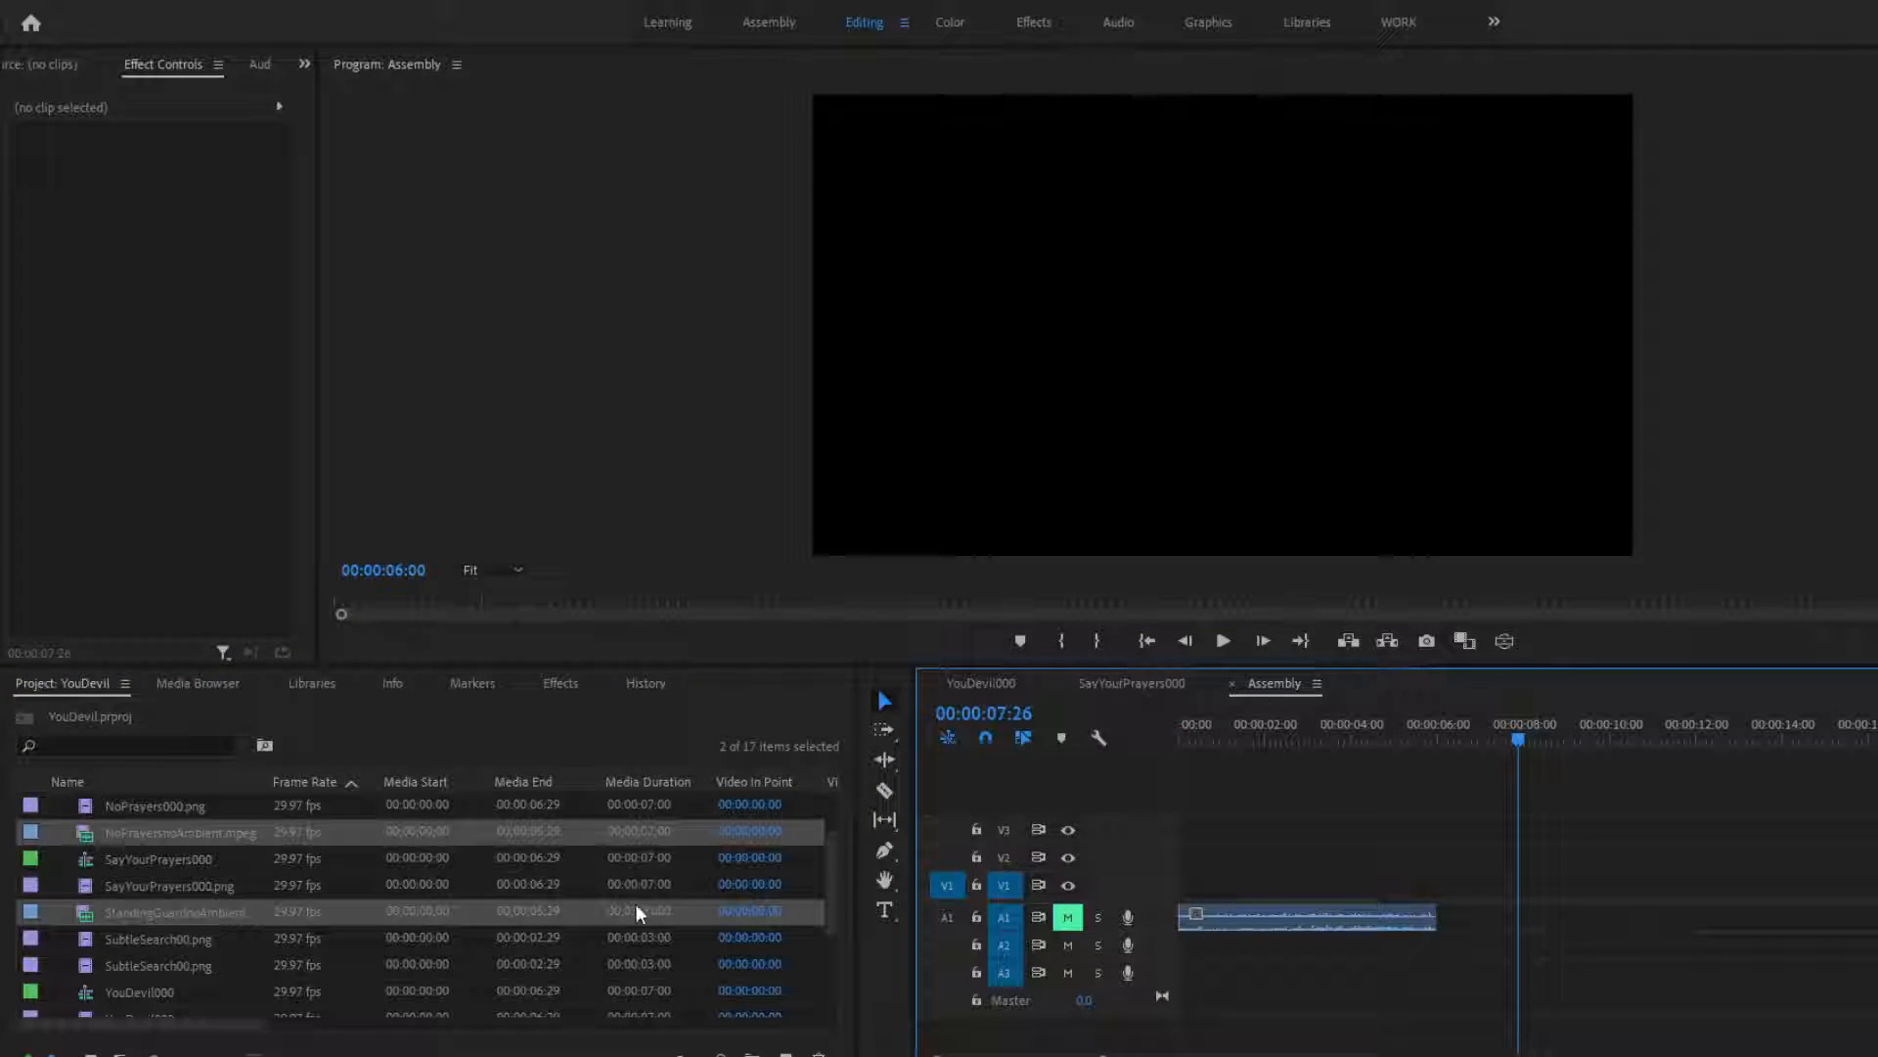
{"action": "left_click", "coordinate": [115, 917]}
{"action": "left_click", "coordinate": [115, 833]}
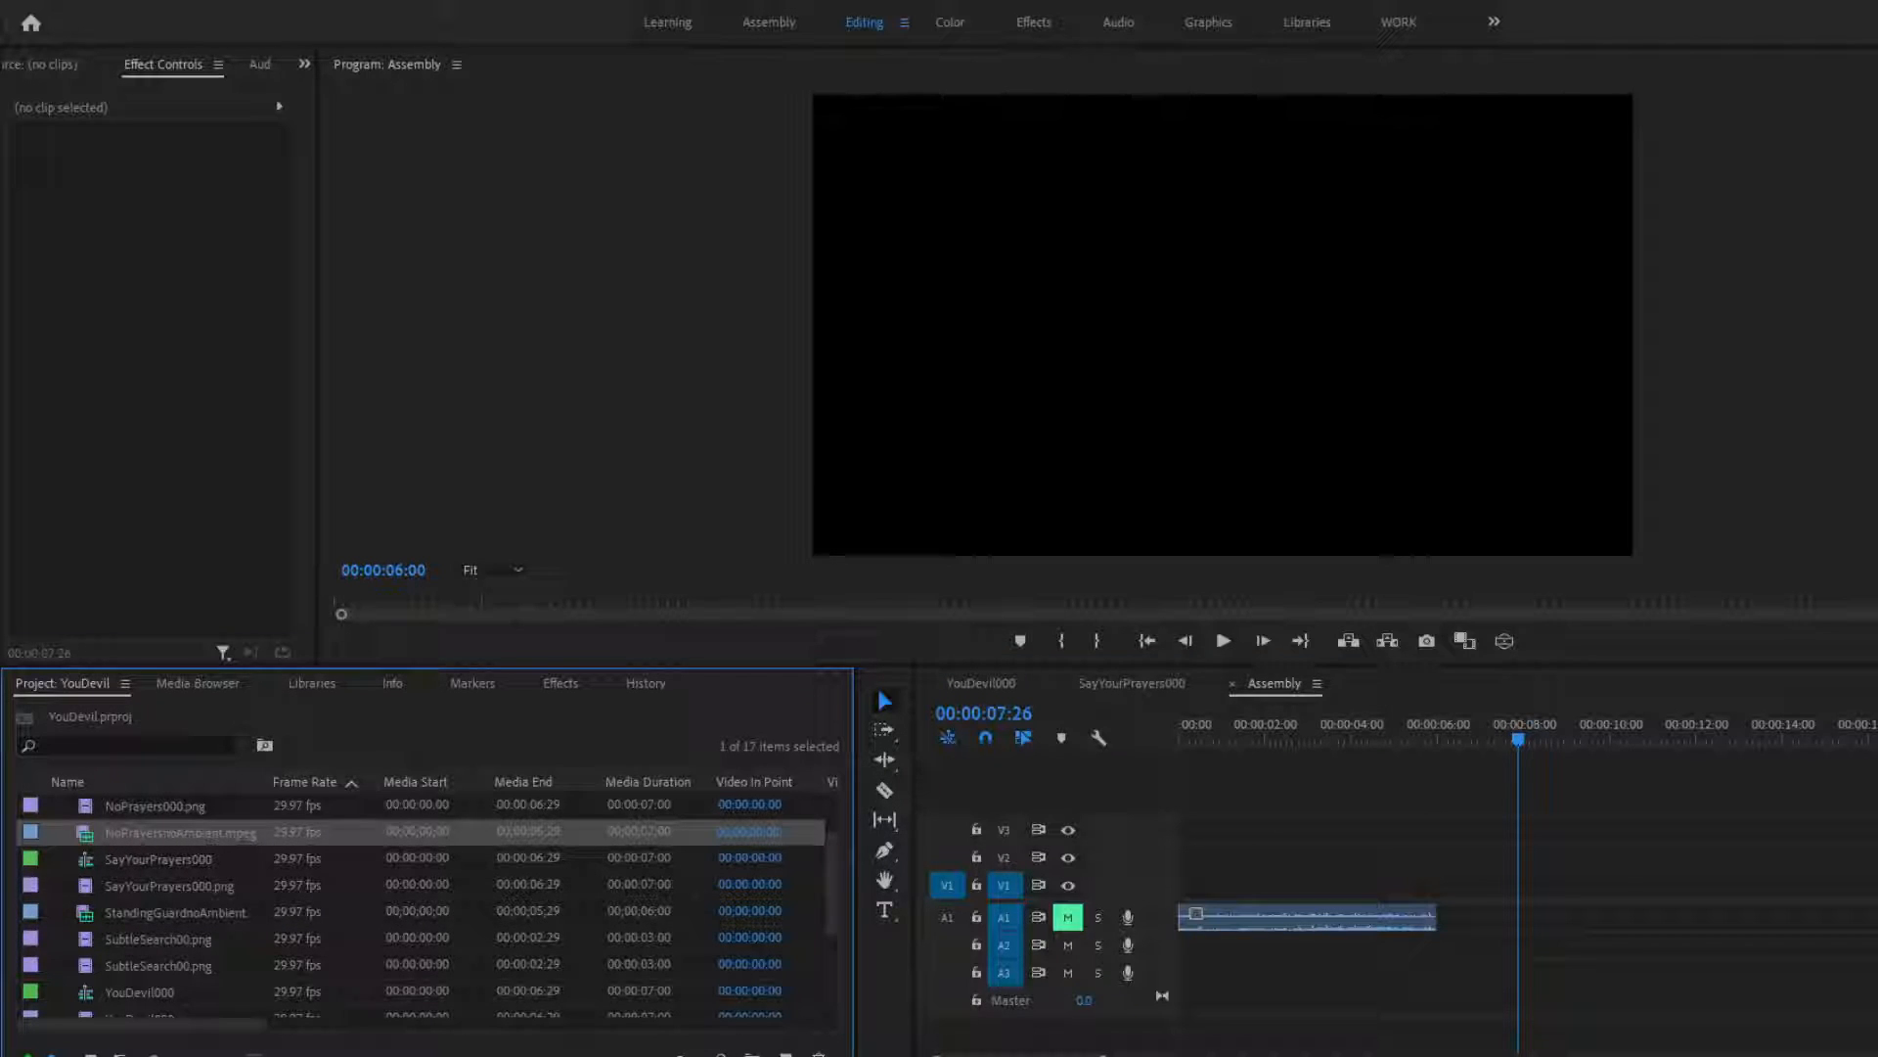
{"action": "key", "text": "ctrl+i"}
{"action": "left_click", "coordinate": [1199, 305]}
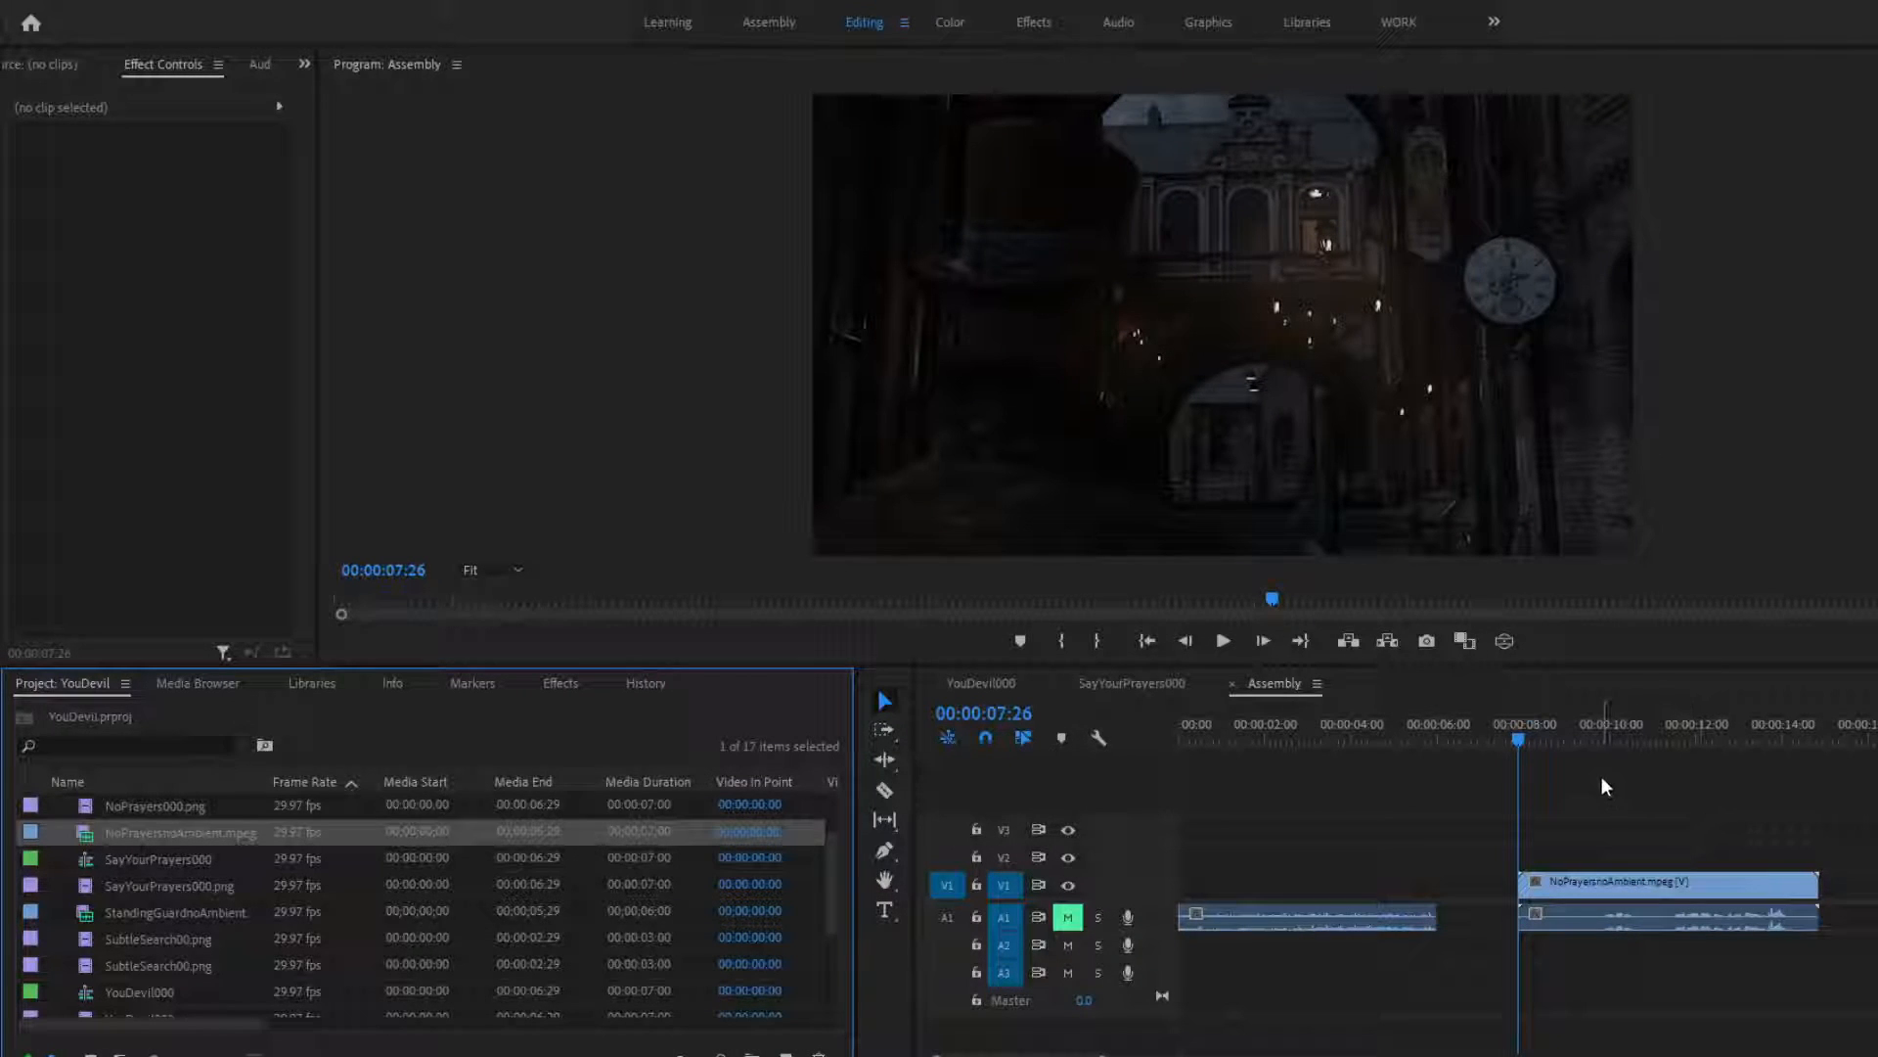
Move the ambient audio clip at the start of the Assembly sequence from A1 to A2
{"action": "left_click_drag", "start_coordinate": [1260, 919], "coordinate": [1262, 954]}
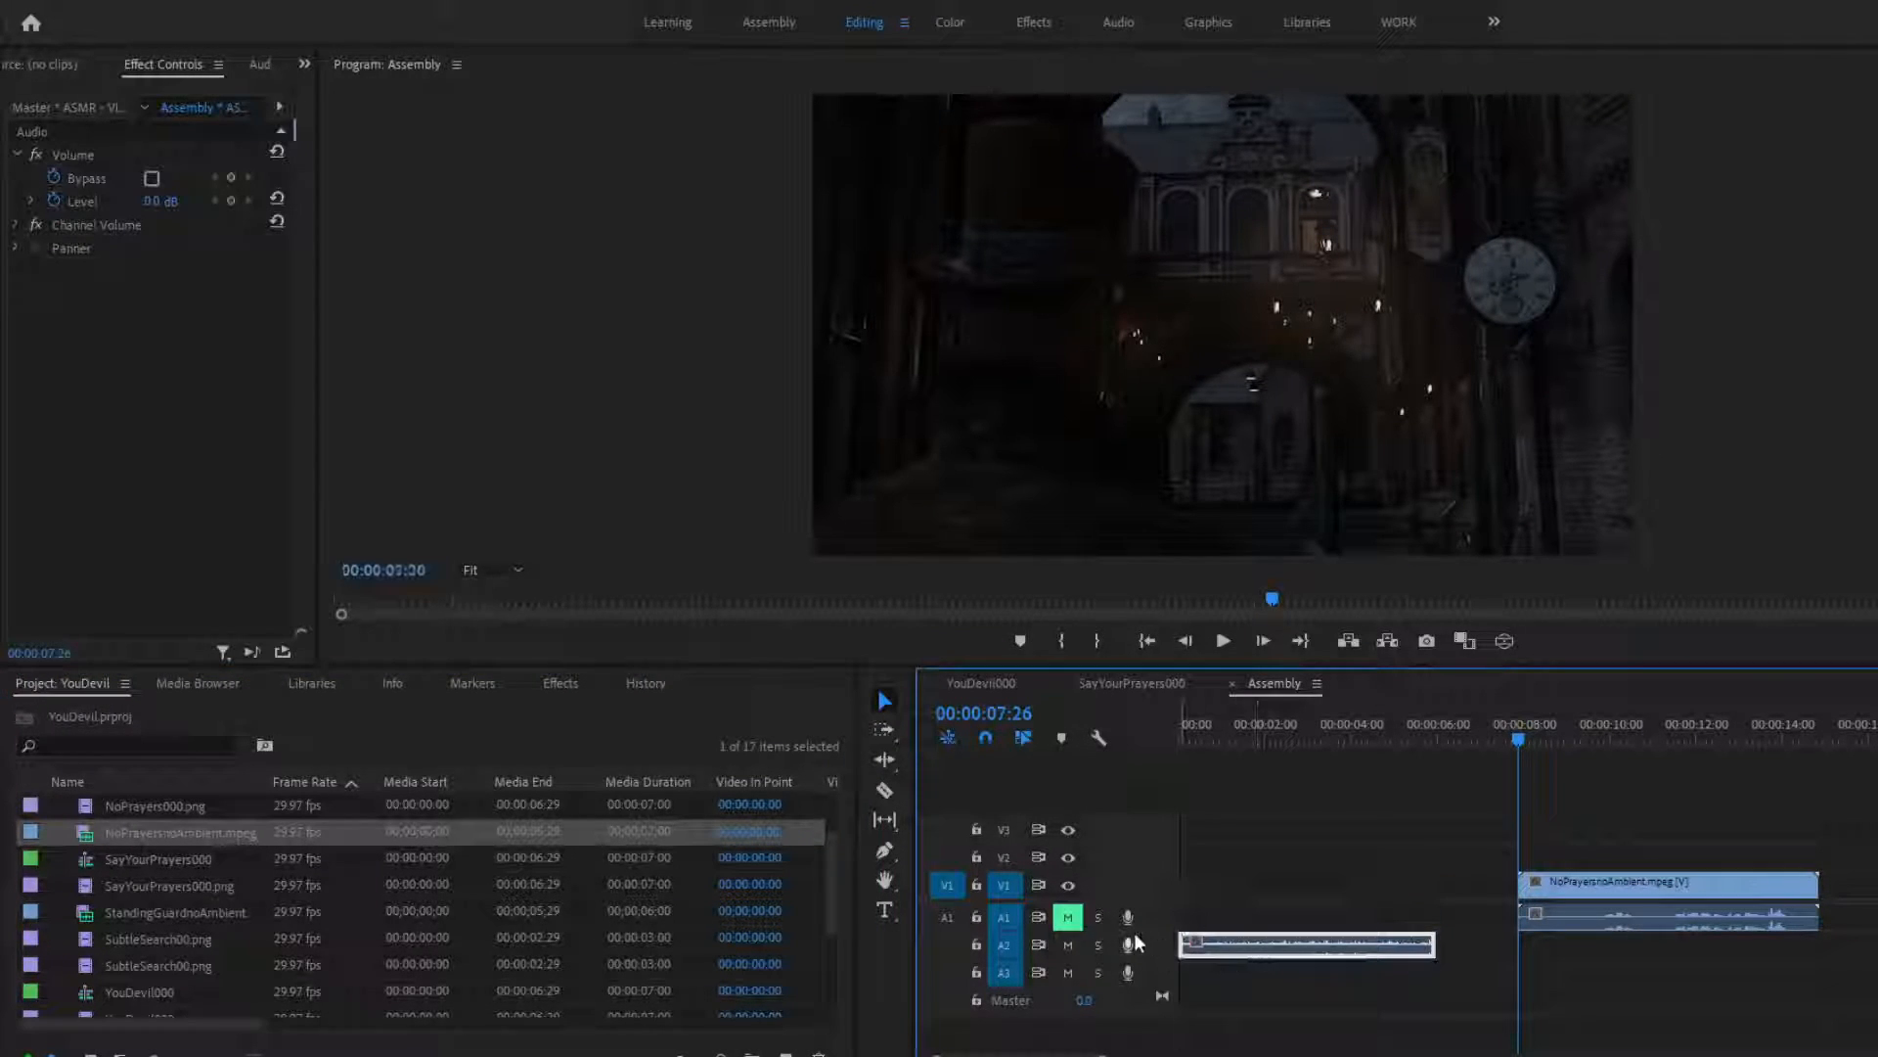
Move the NoPrayersnoAmbient.mpeg clip to the start of the Assembly sequence and place the StandingGuardnoAmbient clip directly after it on V1 and A1
{"action": "left_click", "coordinate": [1670, 889]}
{"action": "left_click_drag", "start_coordinate": [1671, 889], "coordinate": [1332, 888]}
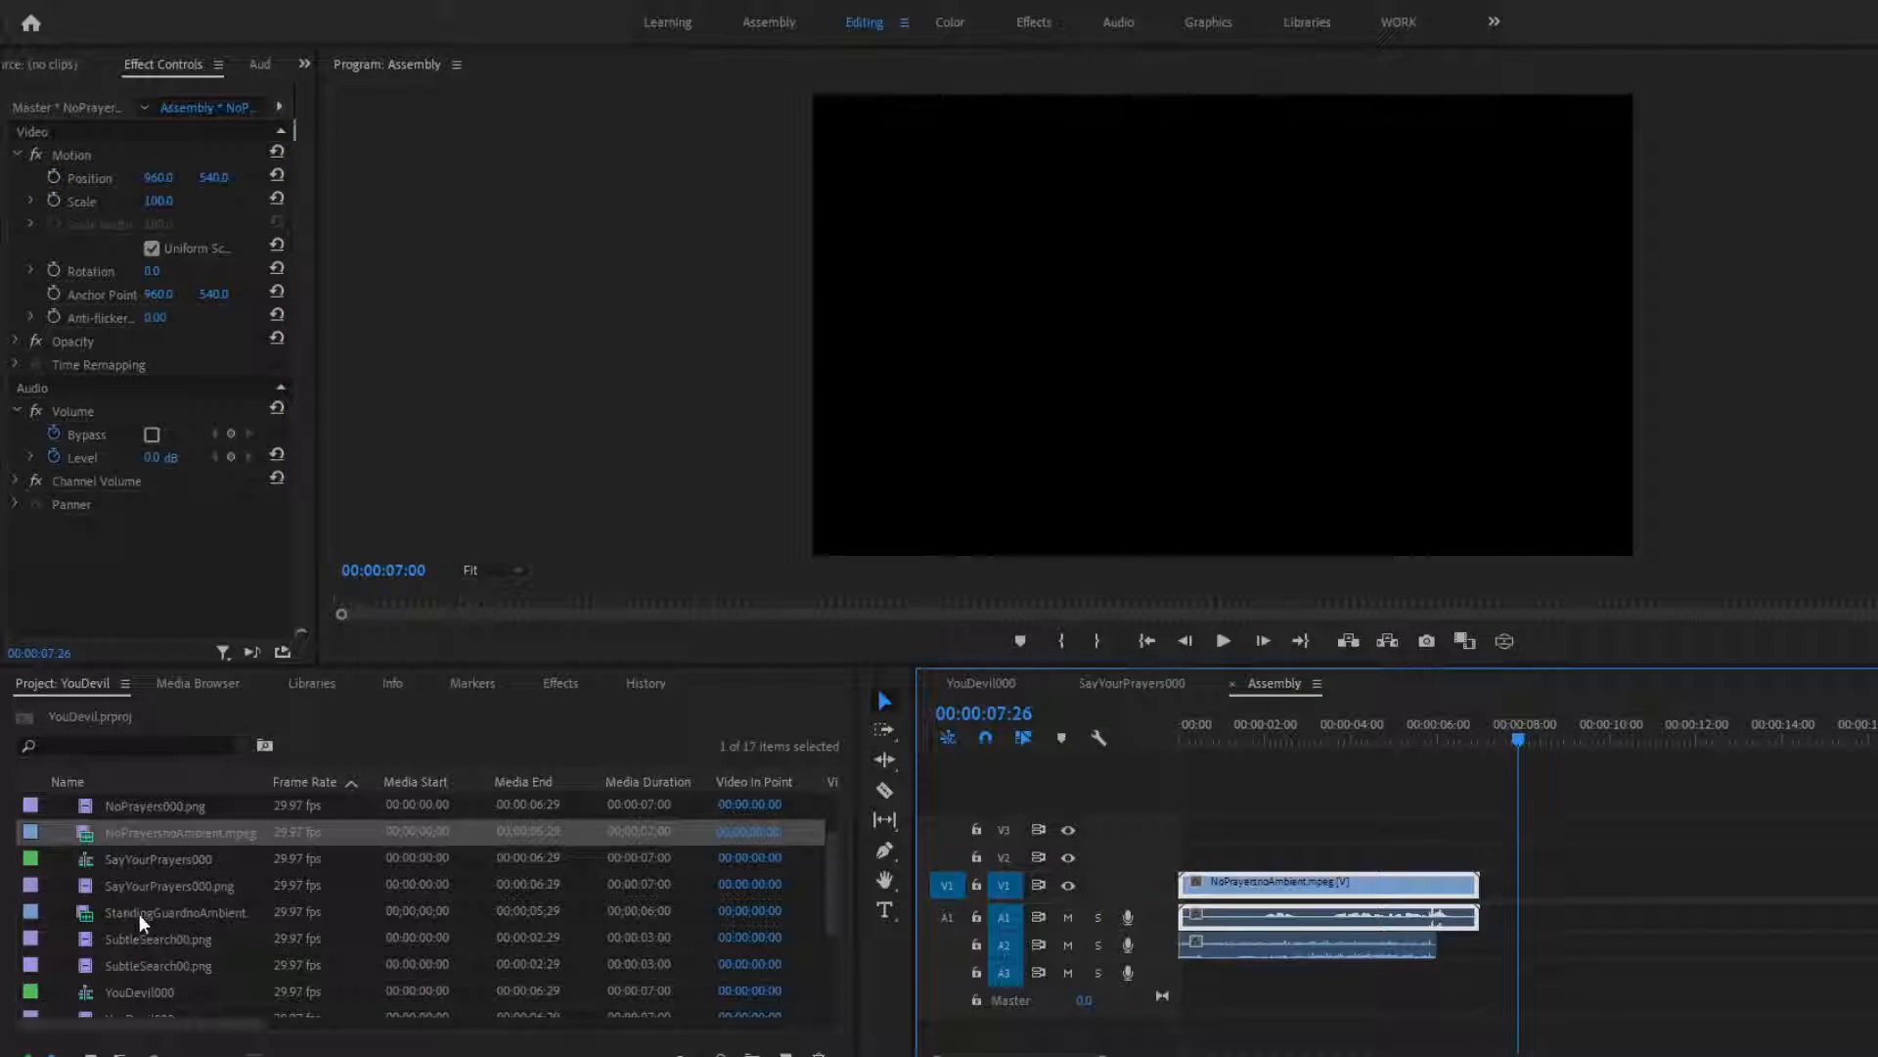
{"action": "scroll", "coordinate": [168, 875], "scroll_direction": "up", "scroll_amount": 1}
{"action": "scroll", "coordinate": [168, 874], "scroll_direction": "up", "scroll_amount": 1}
{"action": "scroll", "coordinate": [174, 868], "scroll_direction": "down", "scroll_amount": 1}
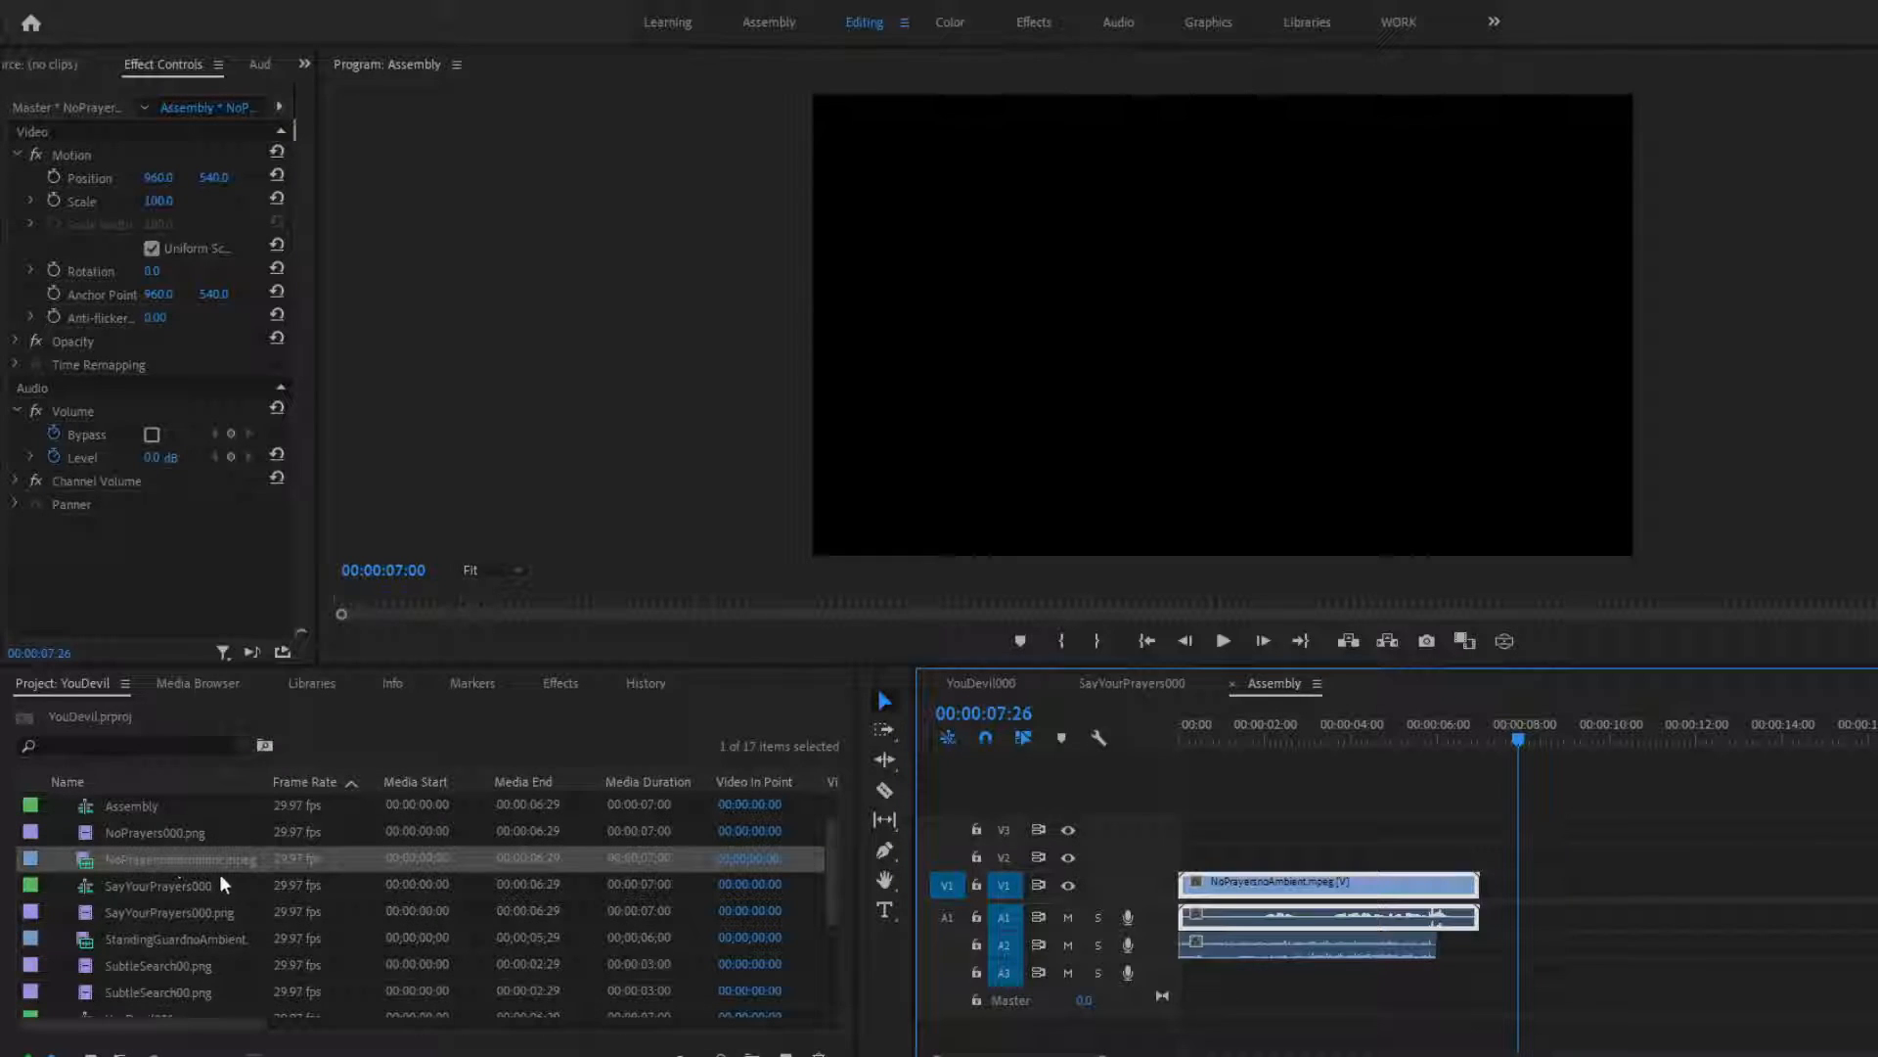
{"action": "left_click", "coordinate": [178, 941]}
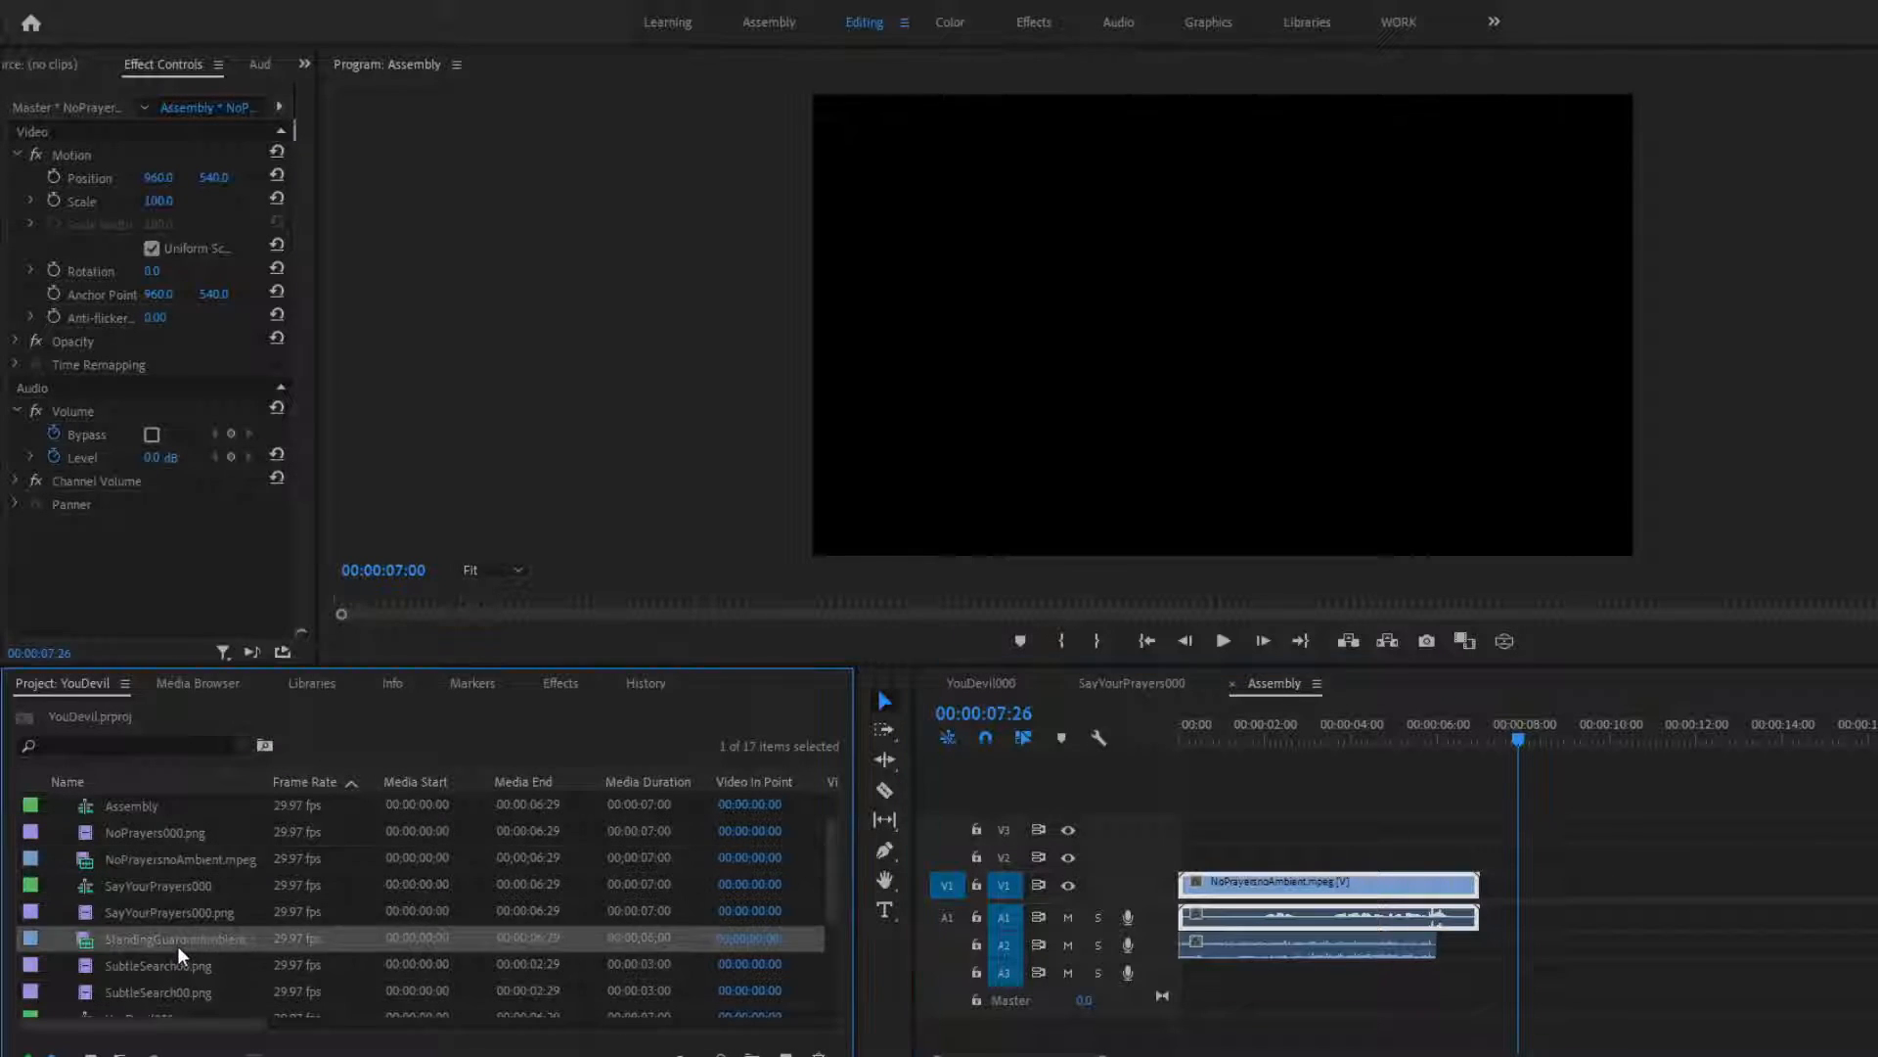
{"action": "key", "text": "ctrl+m"}
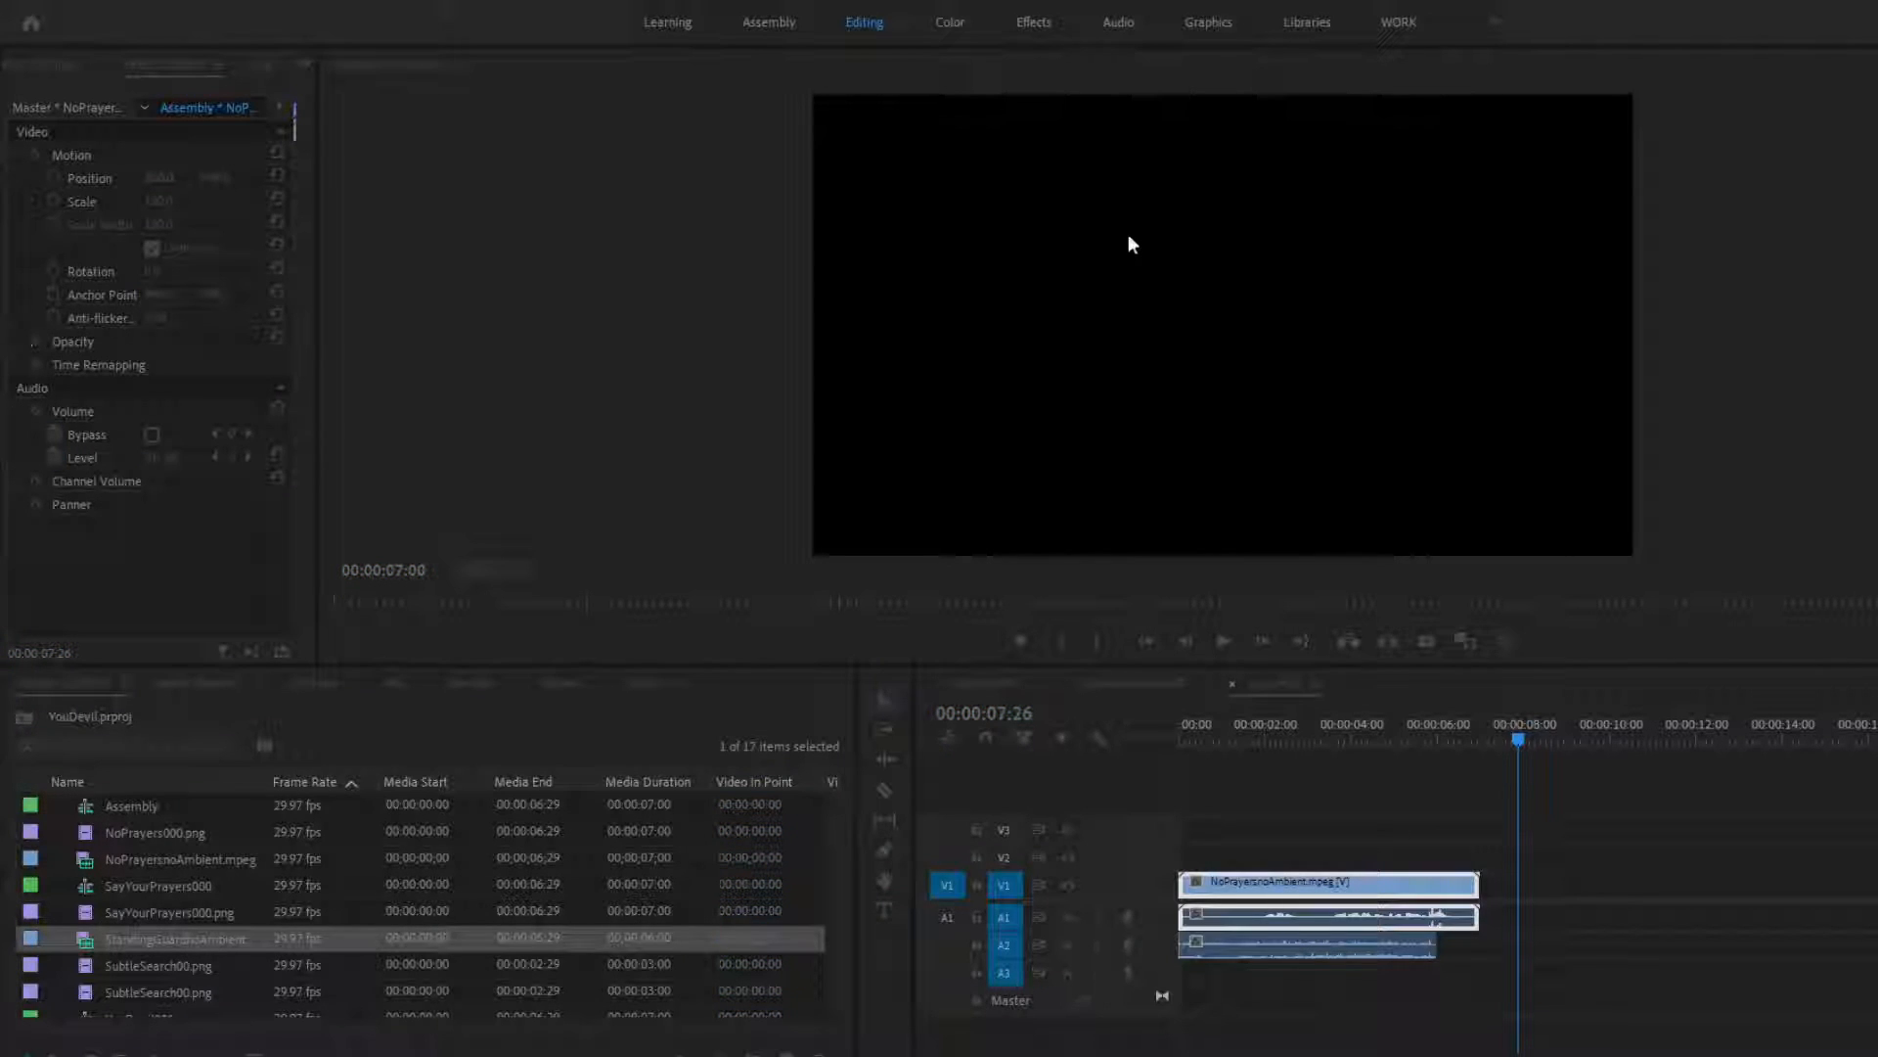
{"action": "left_click_drag", "start_coordinate": [1203, 310], "coordinate": [1199, 317]}
Extend the ambient audio on A2 to the end of the StandingGuardnoAmbient clip and play the Assembly sequence from the start
{"action": "left_click_drag", "start_coordinate": [1663, 885], "coordinate": [1737, 945]}
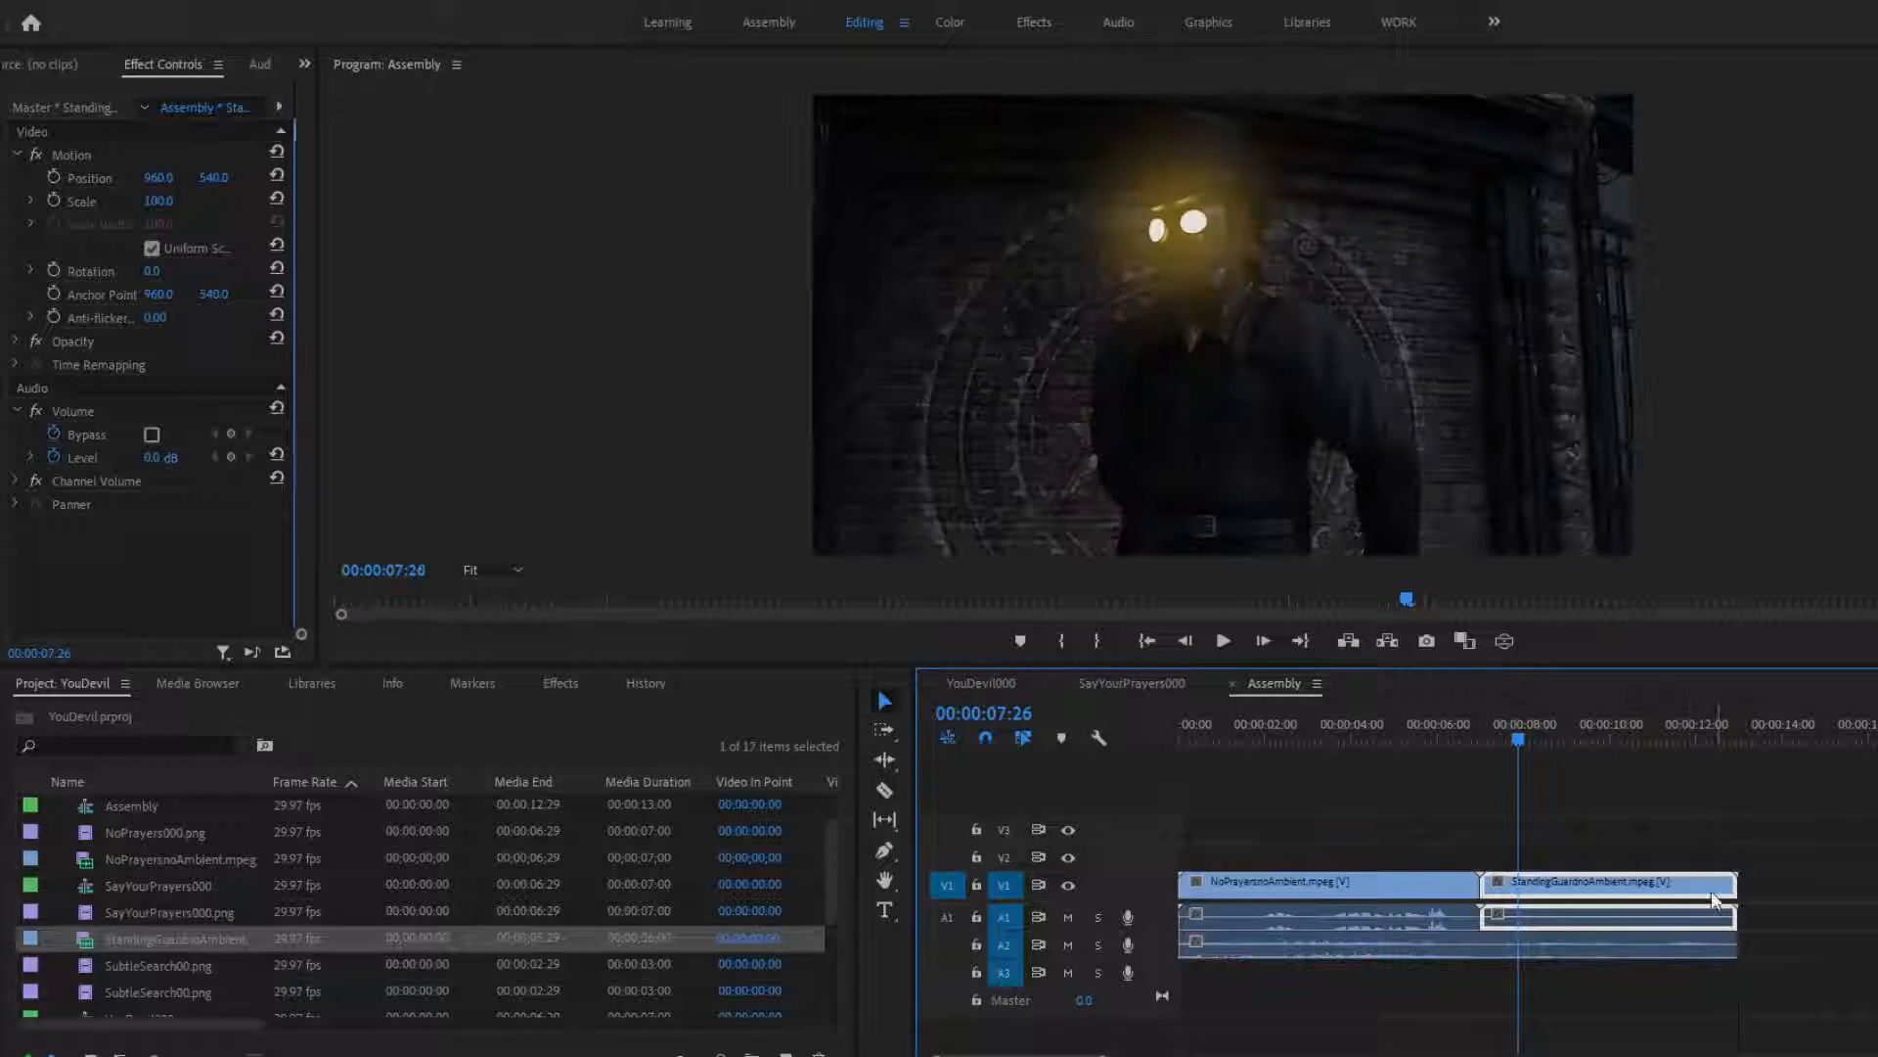
{"action": "key", "text": "Home"}
{"action": "left_click", "coordinate": [1223, 640]}
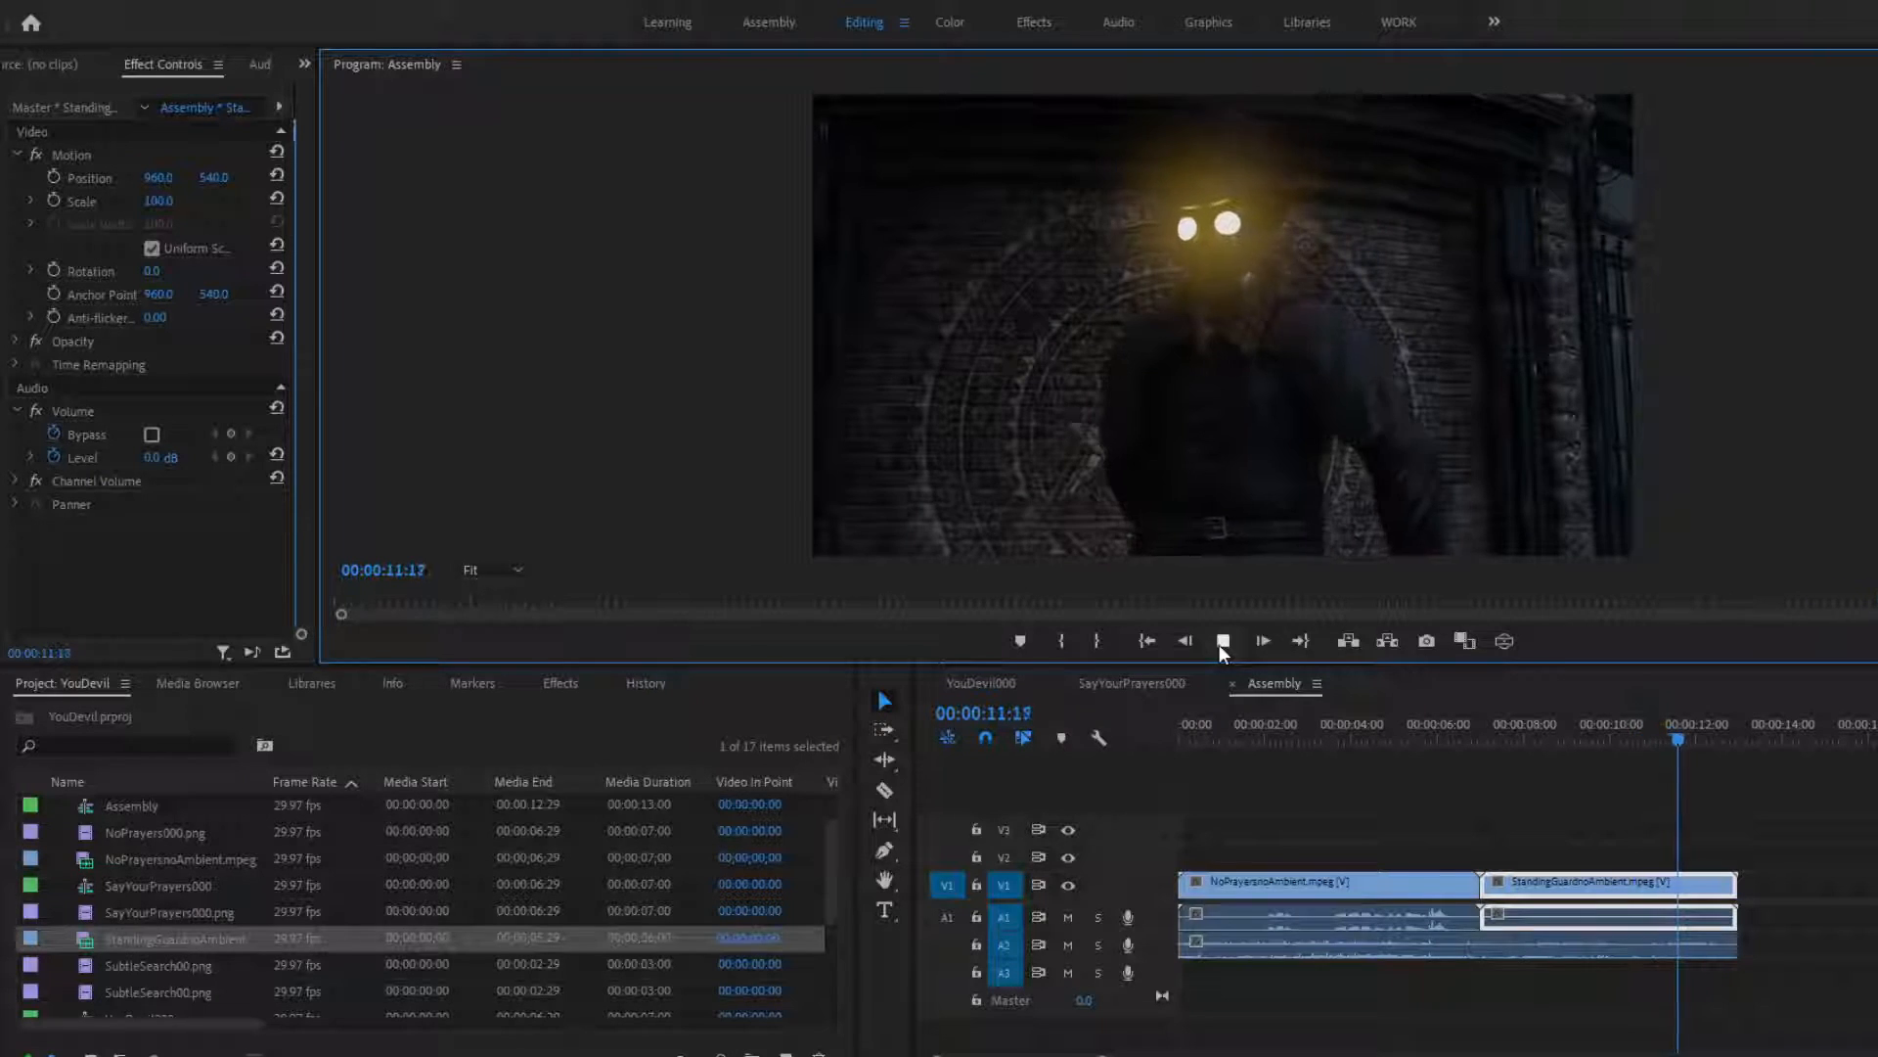
{"action": "left_click_drag", "start_coordinate": [1735, 741], "coordinate": [1569, 728]}
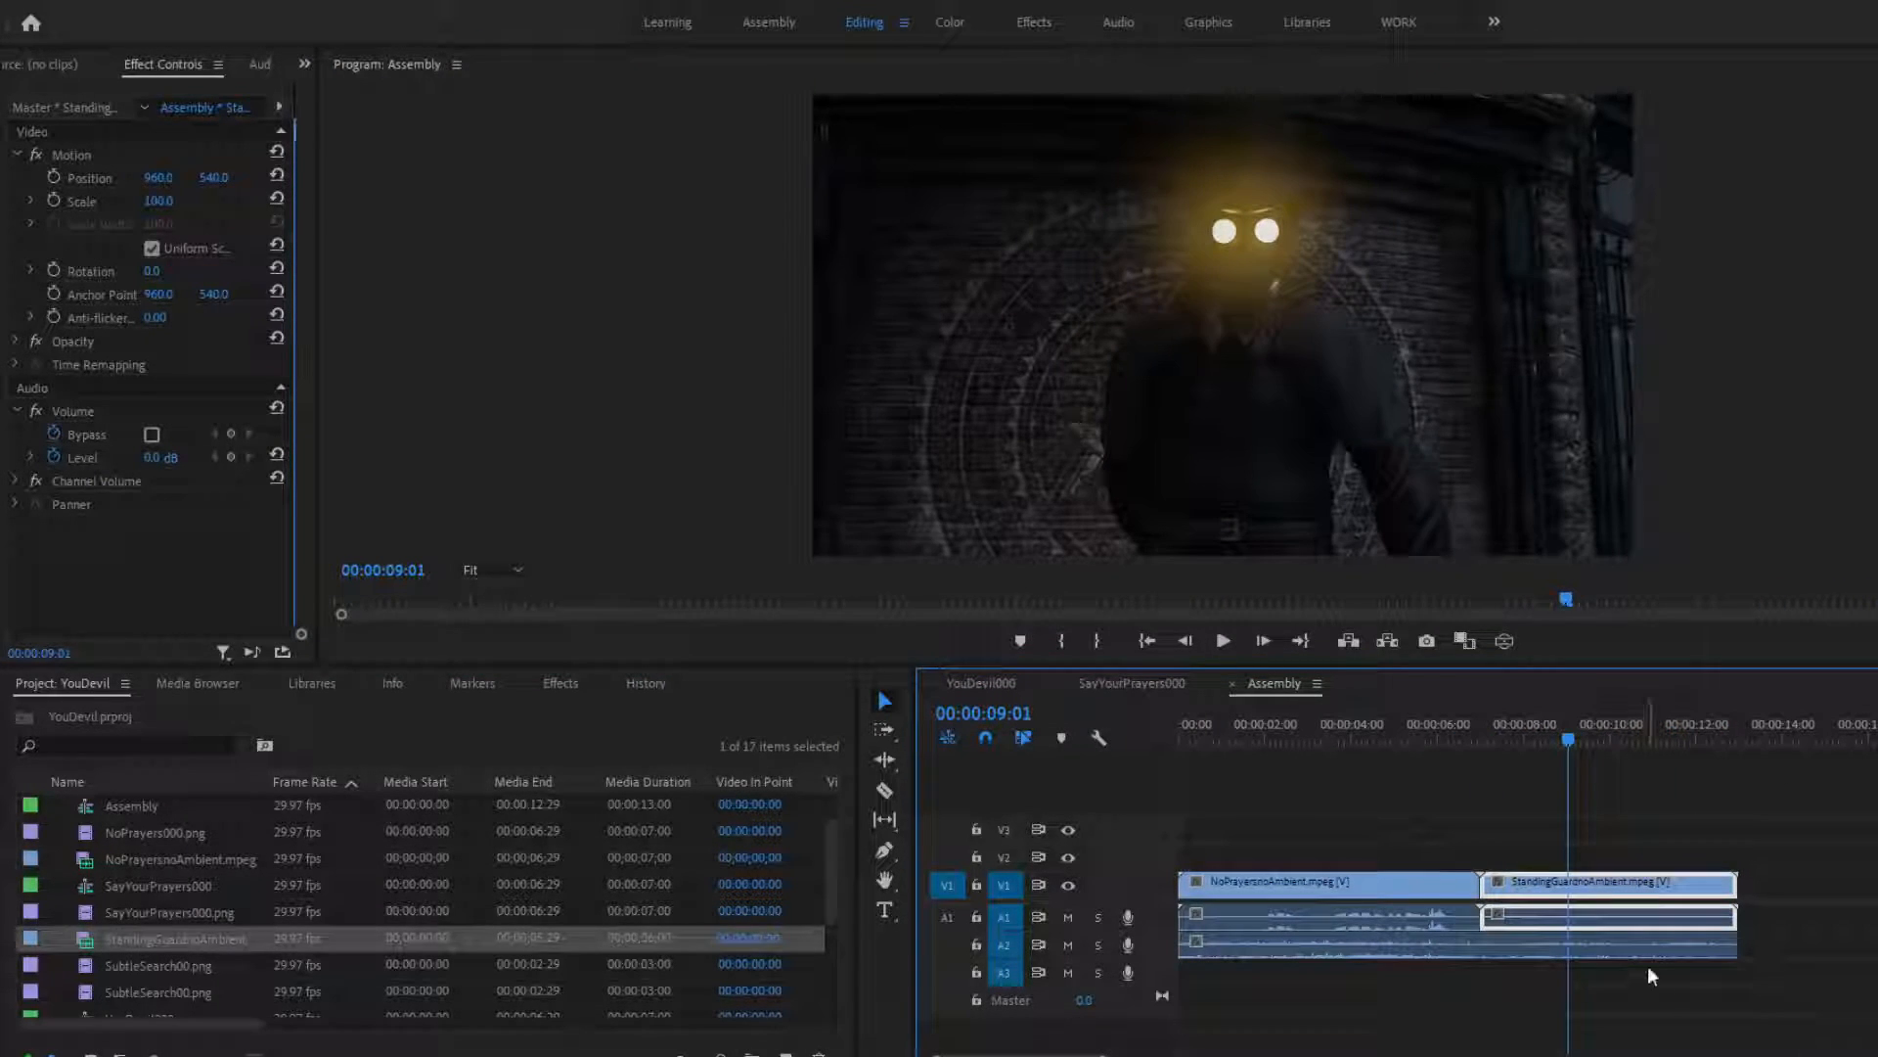
Lengthen the ambient audio clip on A2 well past the video, trim its opening section and move it back to the sequence start
{"action": "left_click", "coordinate": [1715, 951]}
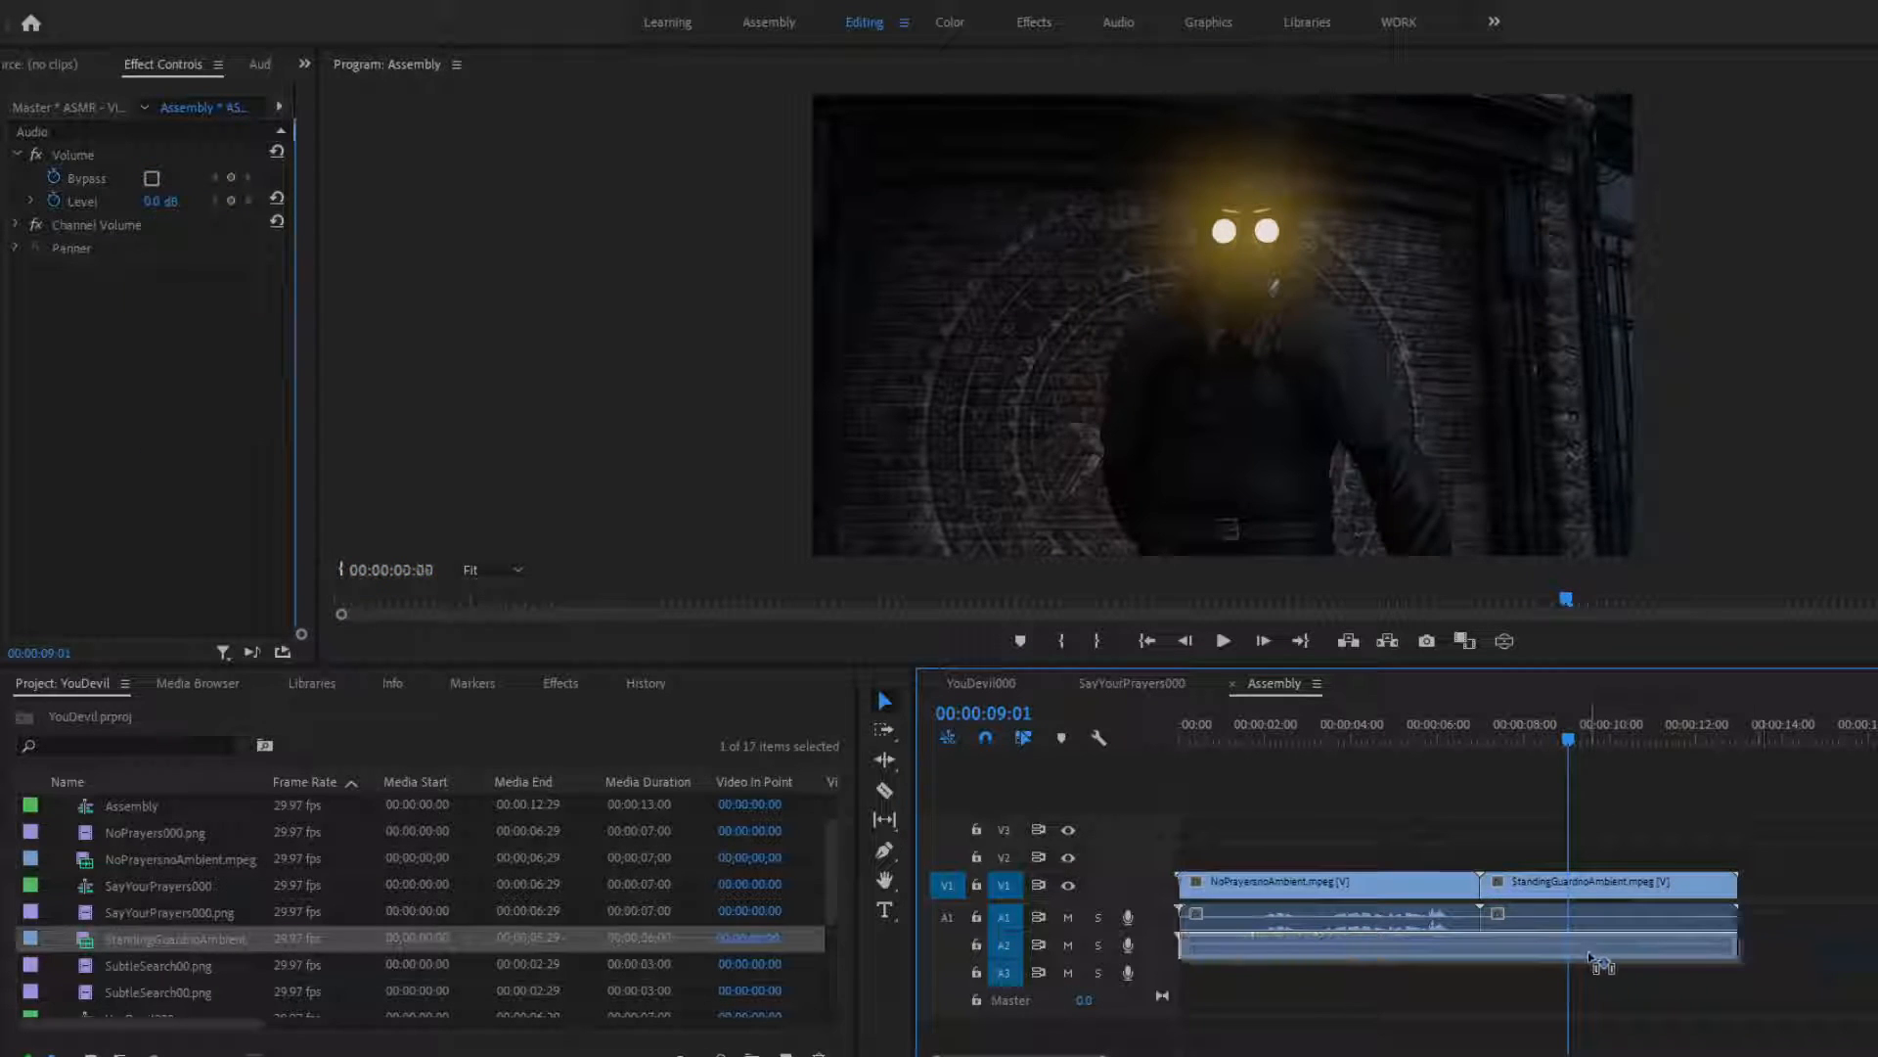
{"action": "left_click_drag", "start_coordinate": [1715, 959], "coordinate": [1750, 974]}
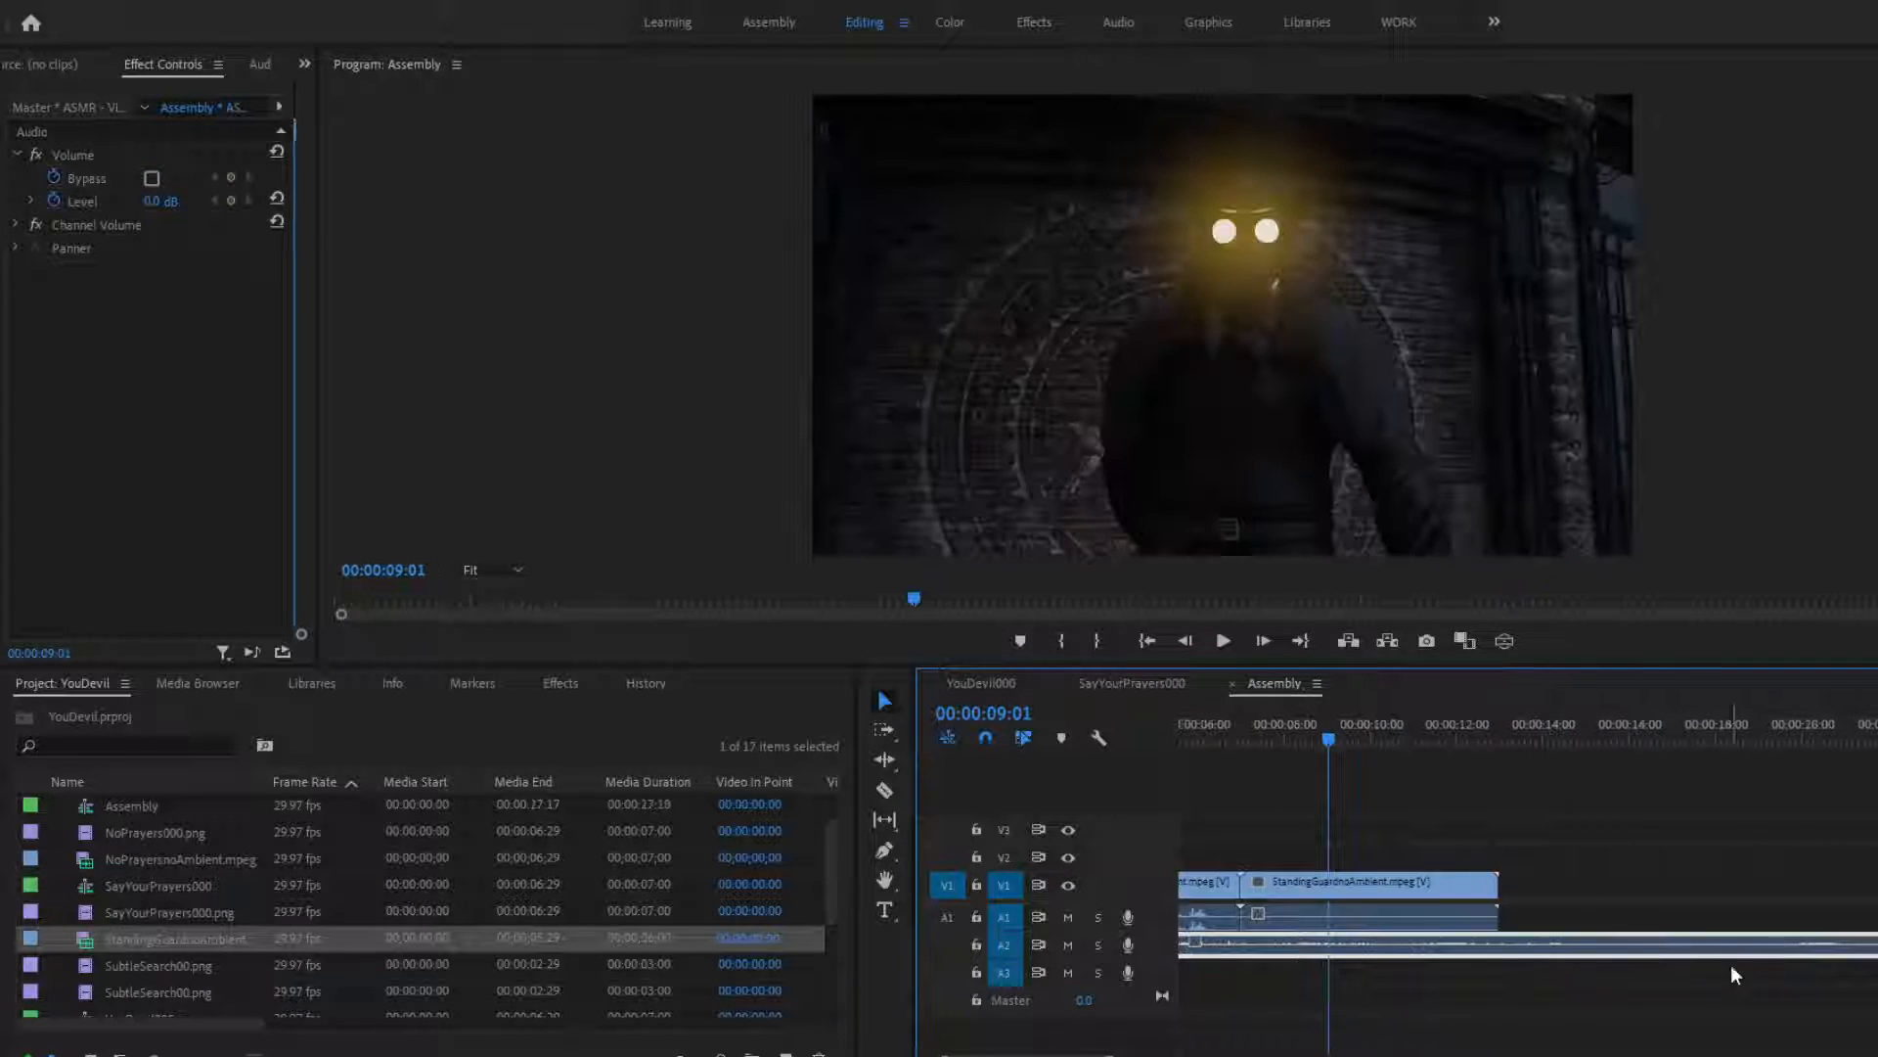
{"action": "key", "text": "backslash"}
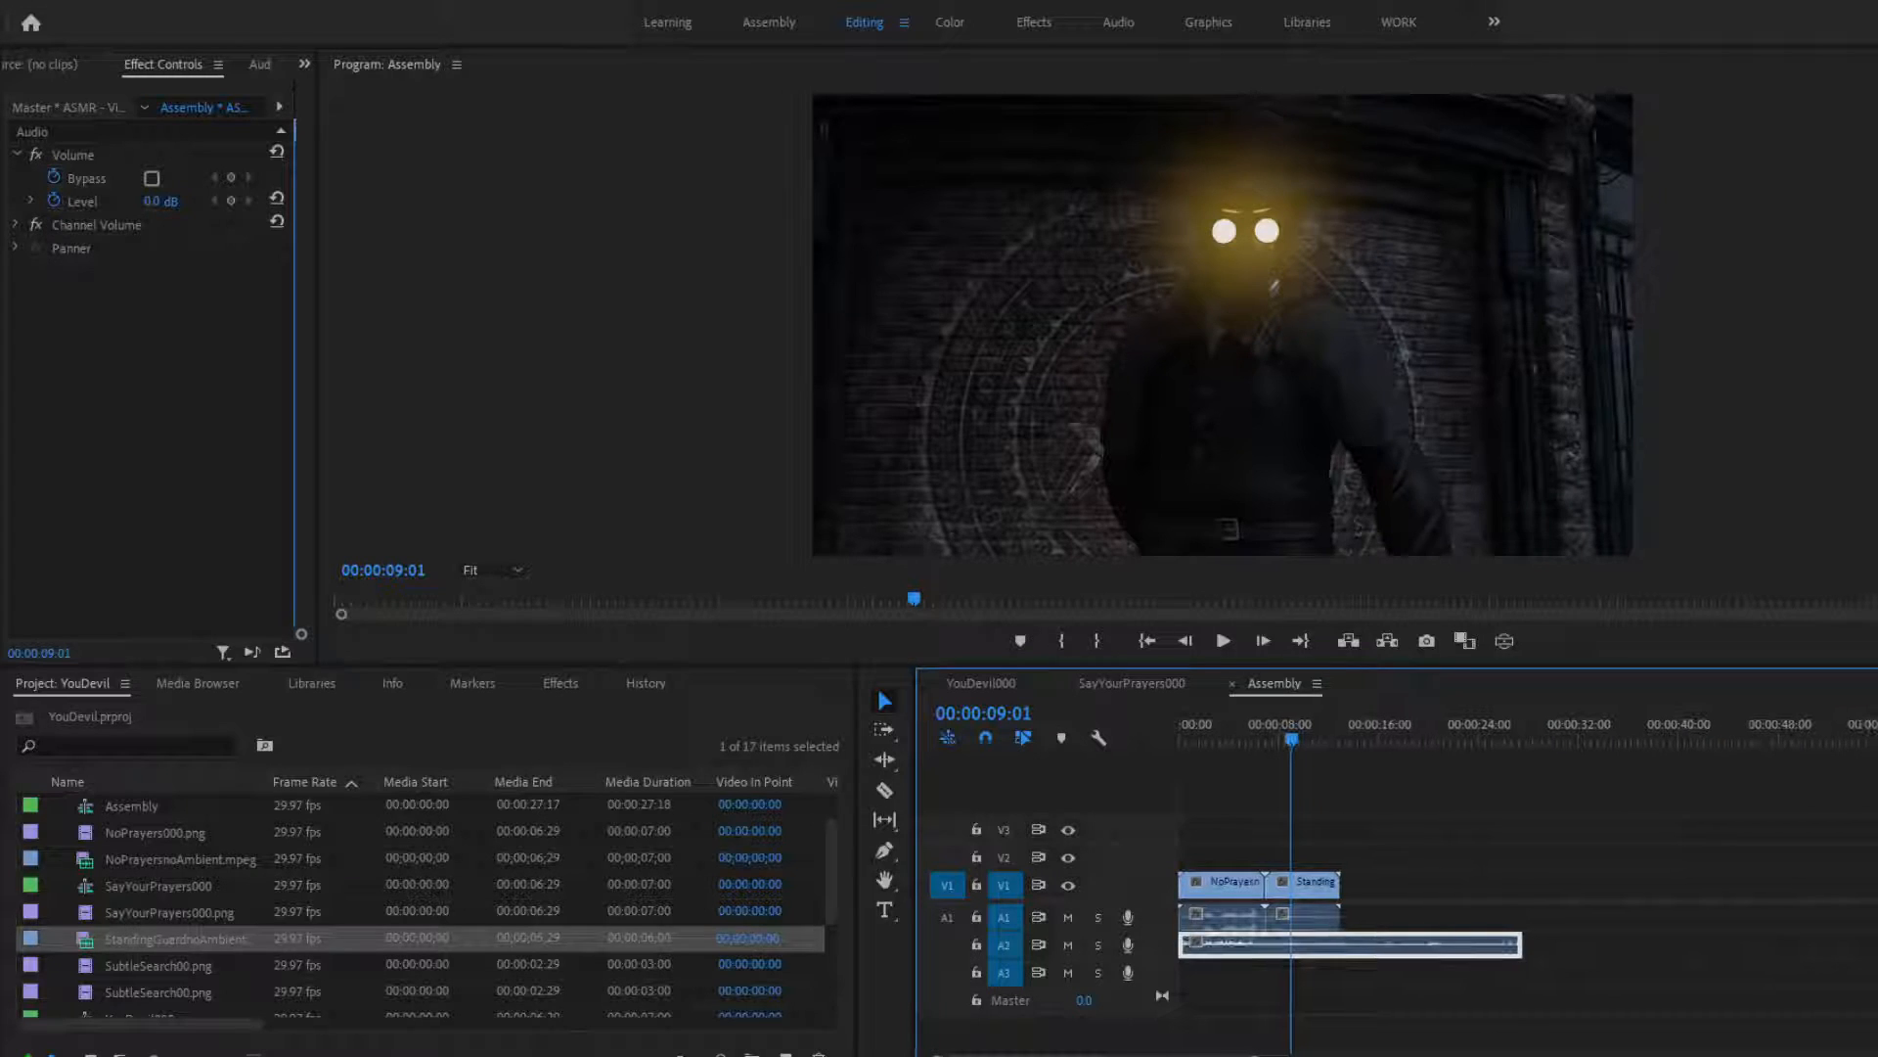
{"action": "left_click_drag", "start_coordinate": [1756, 945], "coordinate": [1876, 945]}
{"action": "key", "text": "backslash"}
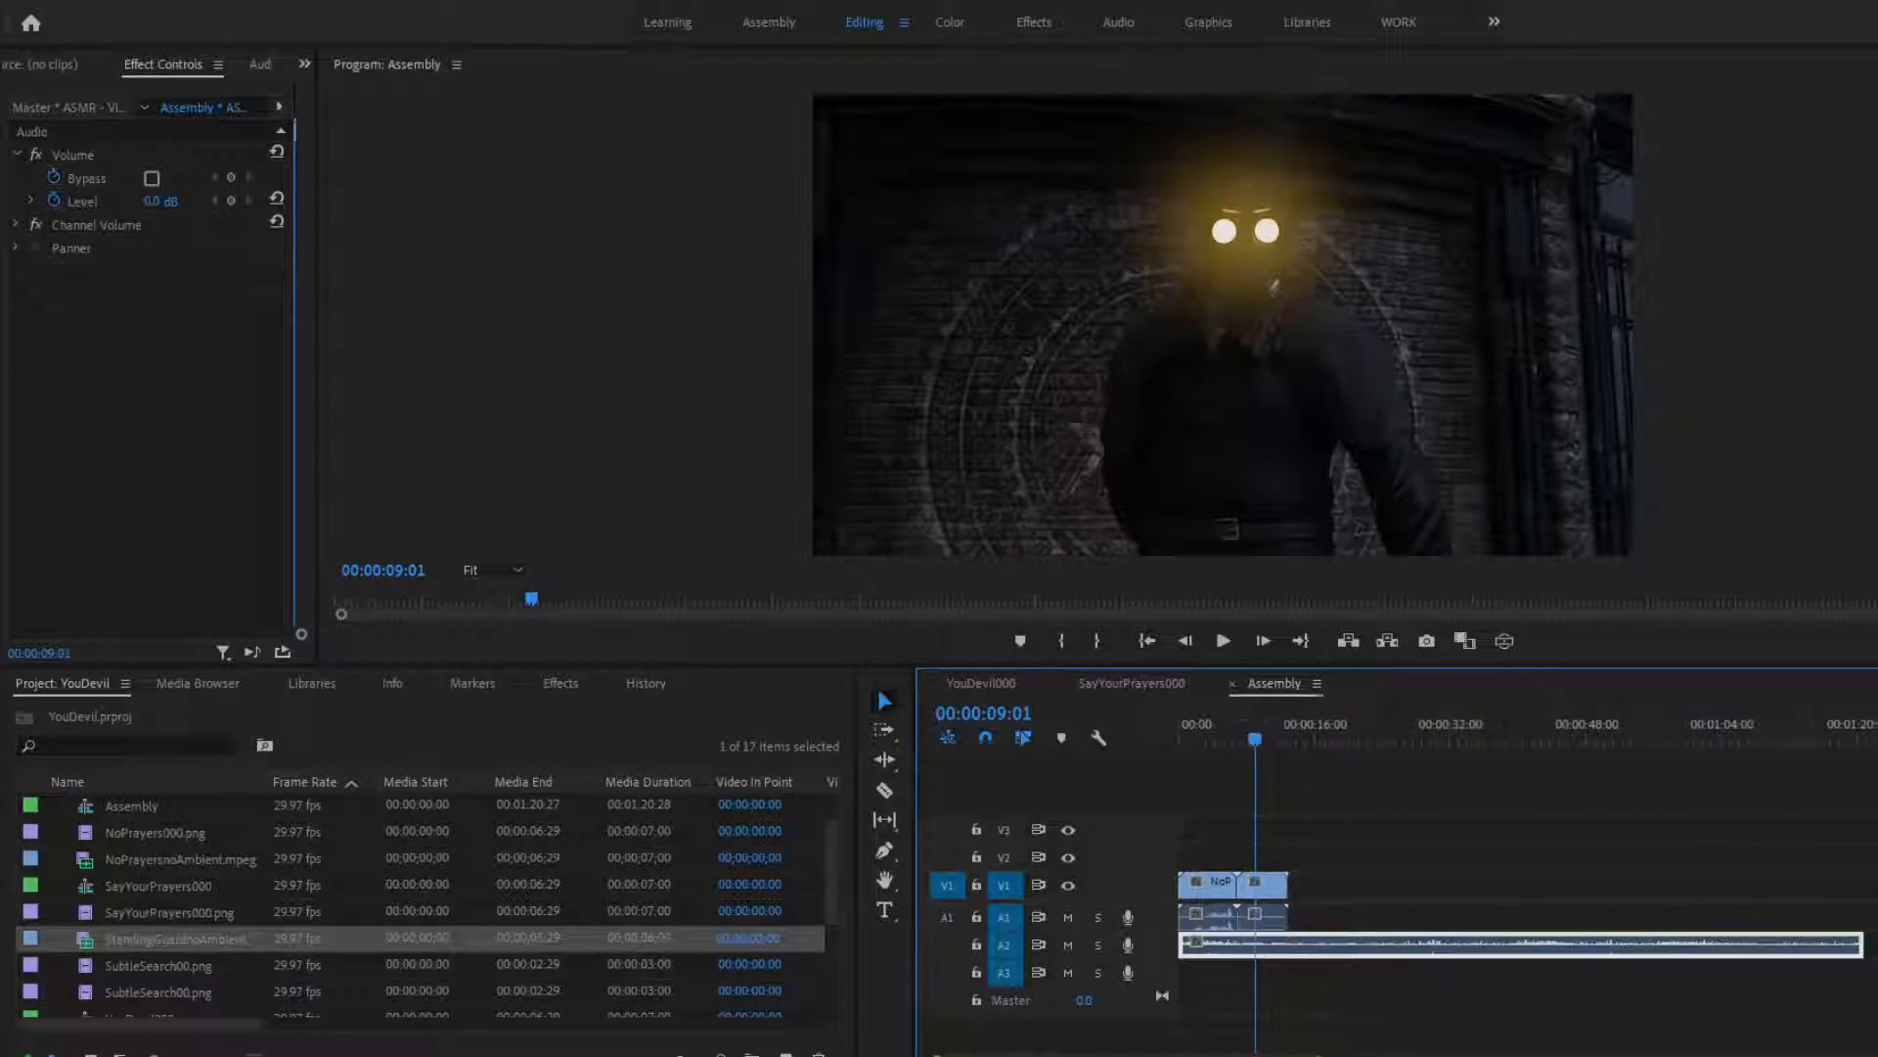
{"action": "left_click_drag", "start_coordinate": [1187, 945], "coordinate": [1560, 945]}
{"action": "left_click_drag", "start_coordinate": [1758, 945], "coordinate": [1380, 945]}
Play and scrub through the Assembly sequence, and trim the end of the A2 ambient audio clip back to 00:00:26:24
{"action": "left_click", "coordinate": [1178, 734]}
{"action": "left_click", "coordinate": [1224, 641]}
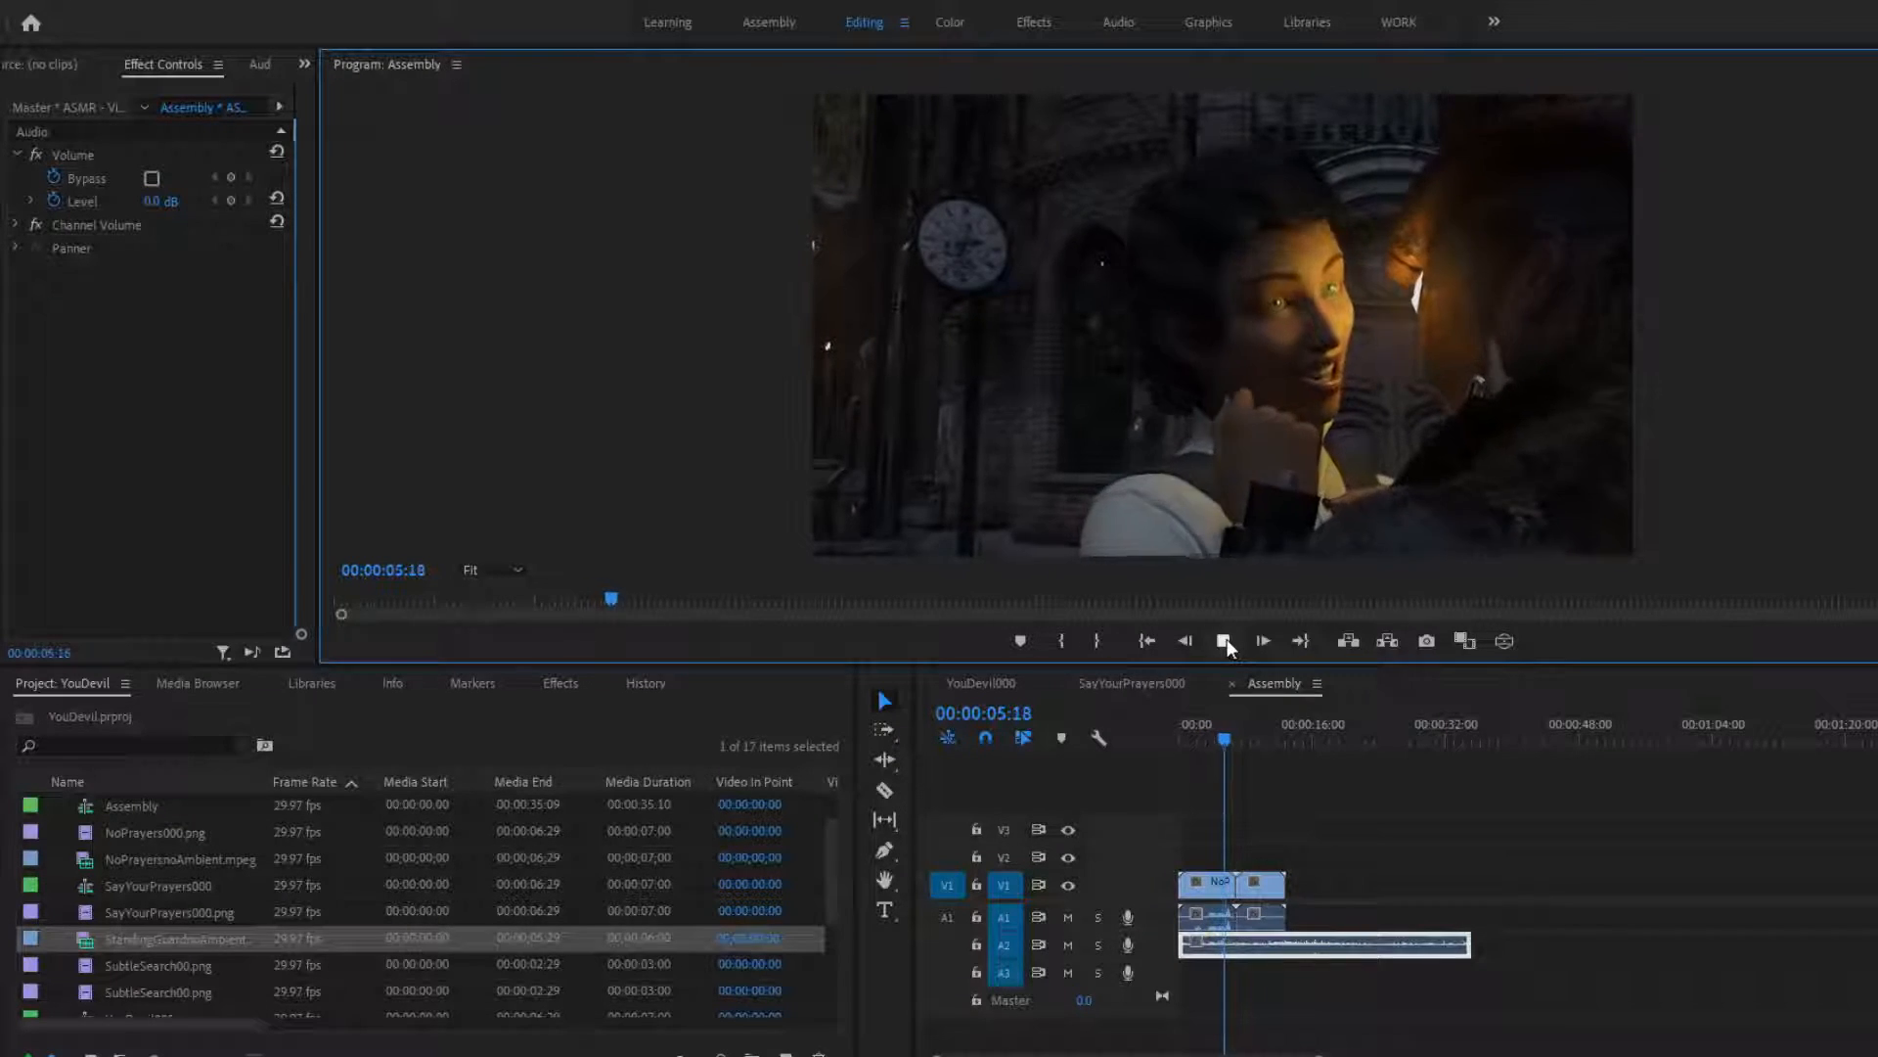
{"action": "left_click", "coordinate": [1226, 638]}
{"action": "left_click", "coordinate": [1203, 740]}
{"action": "left_click_drag", "start_coordinate": [1203, 741], "coordinate": [1284, 746]}
{"action": "left_click_drag", "start_coordinate": [1458, 947], "coordinate": [1399, 945]}
{"action": "left_click_drag", "start_coordinate": [1277, 724], "coordinate": [1205, 758]}
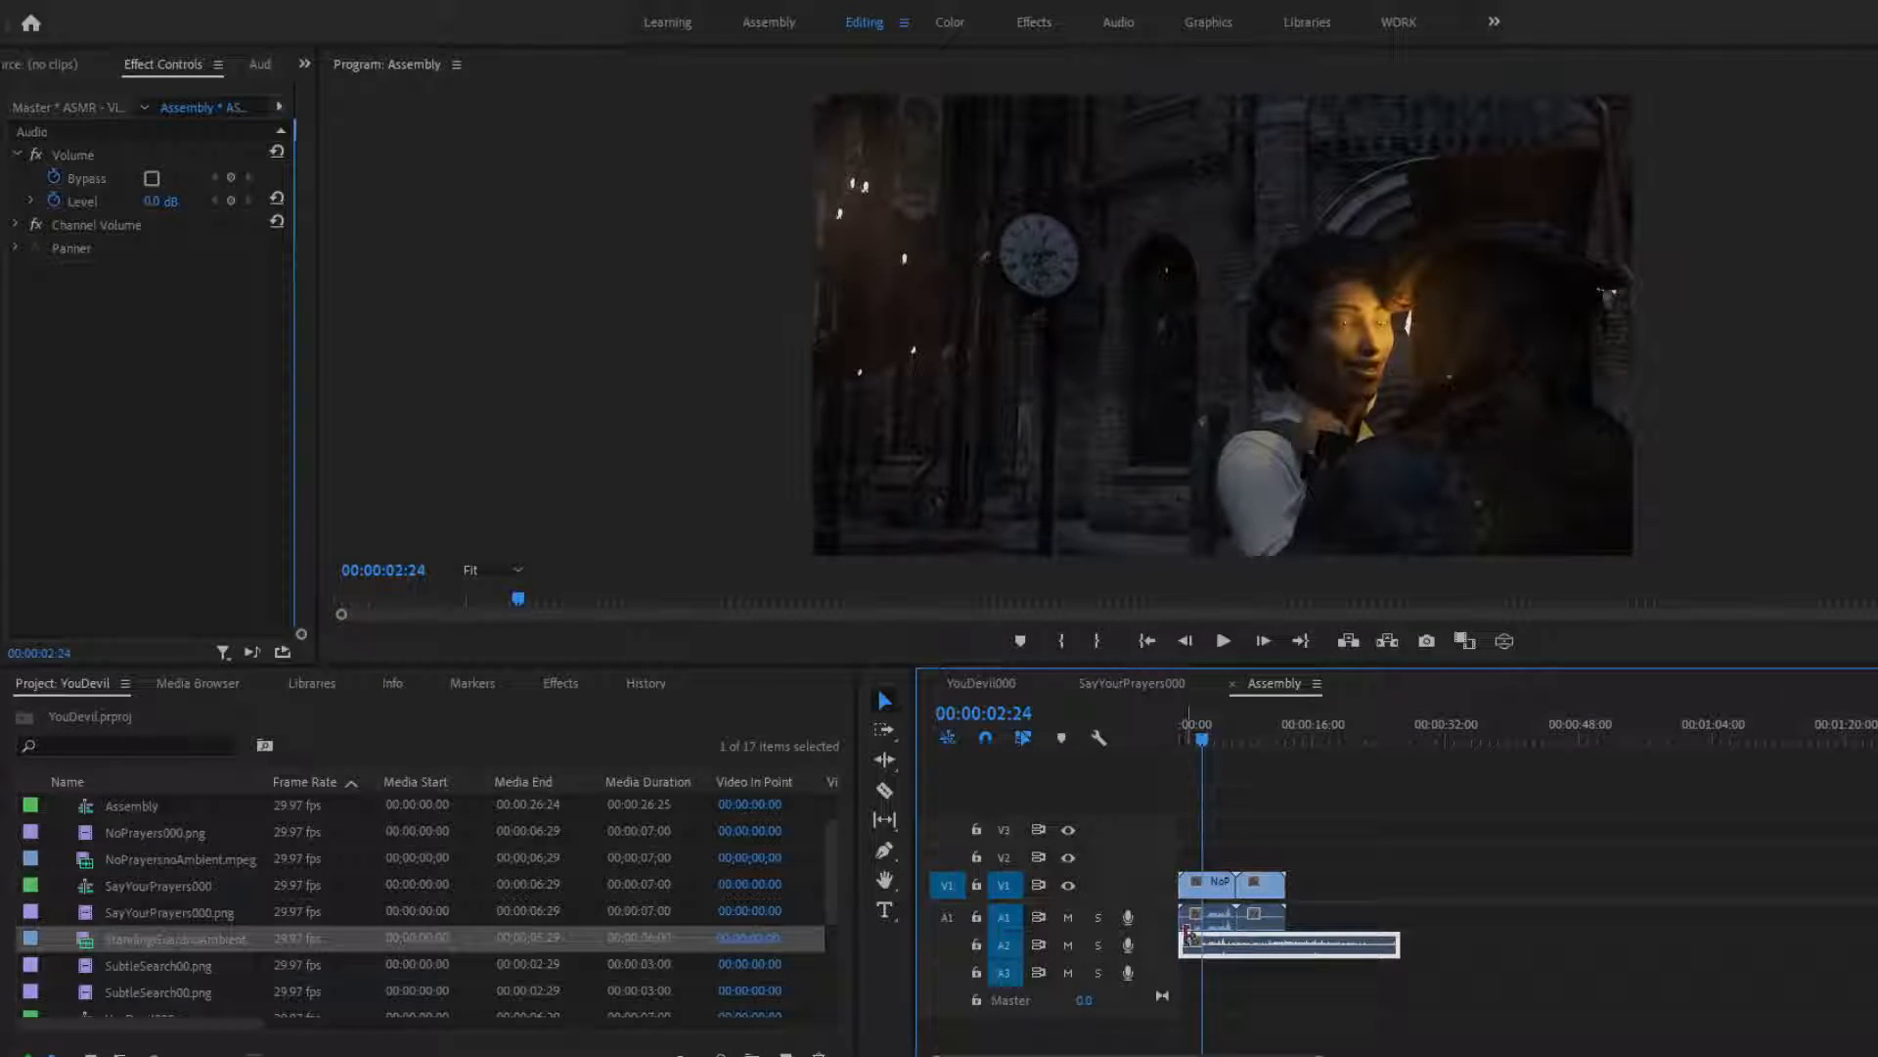
Search the effects library for "retro" and collapse the Lumetri Presets results to reach the video effects
{"action": "left_click", "coordinate": [1217, 887]}
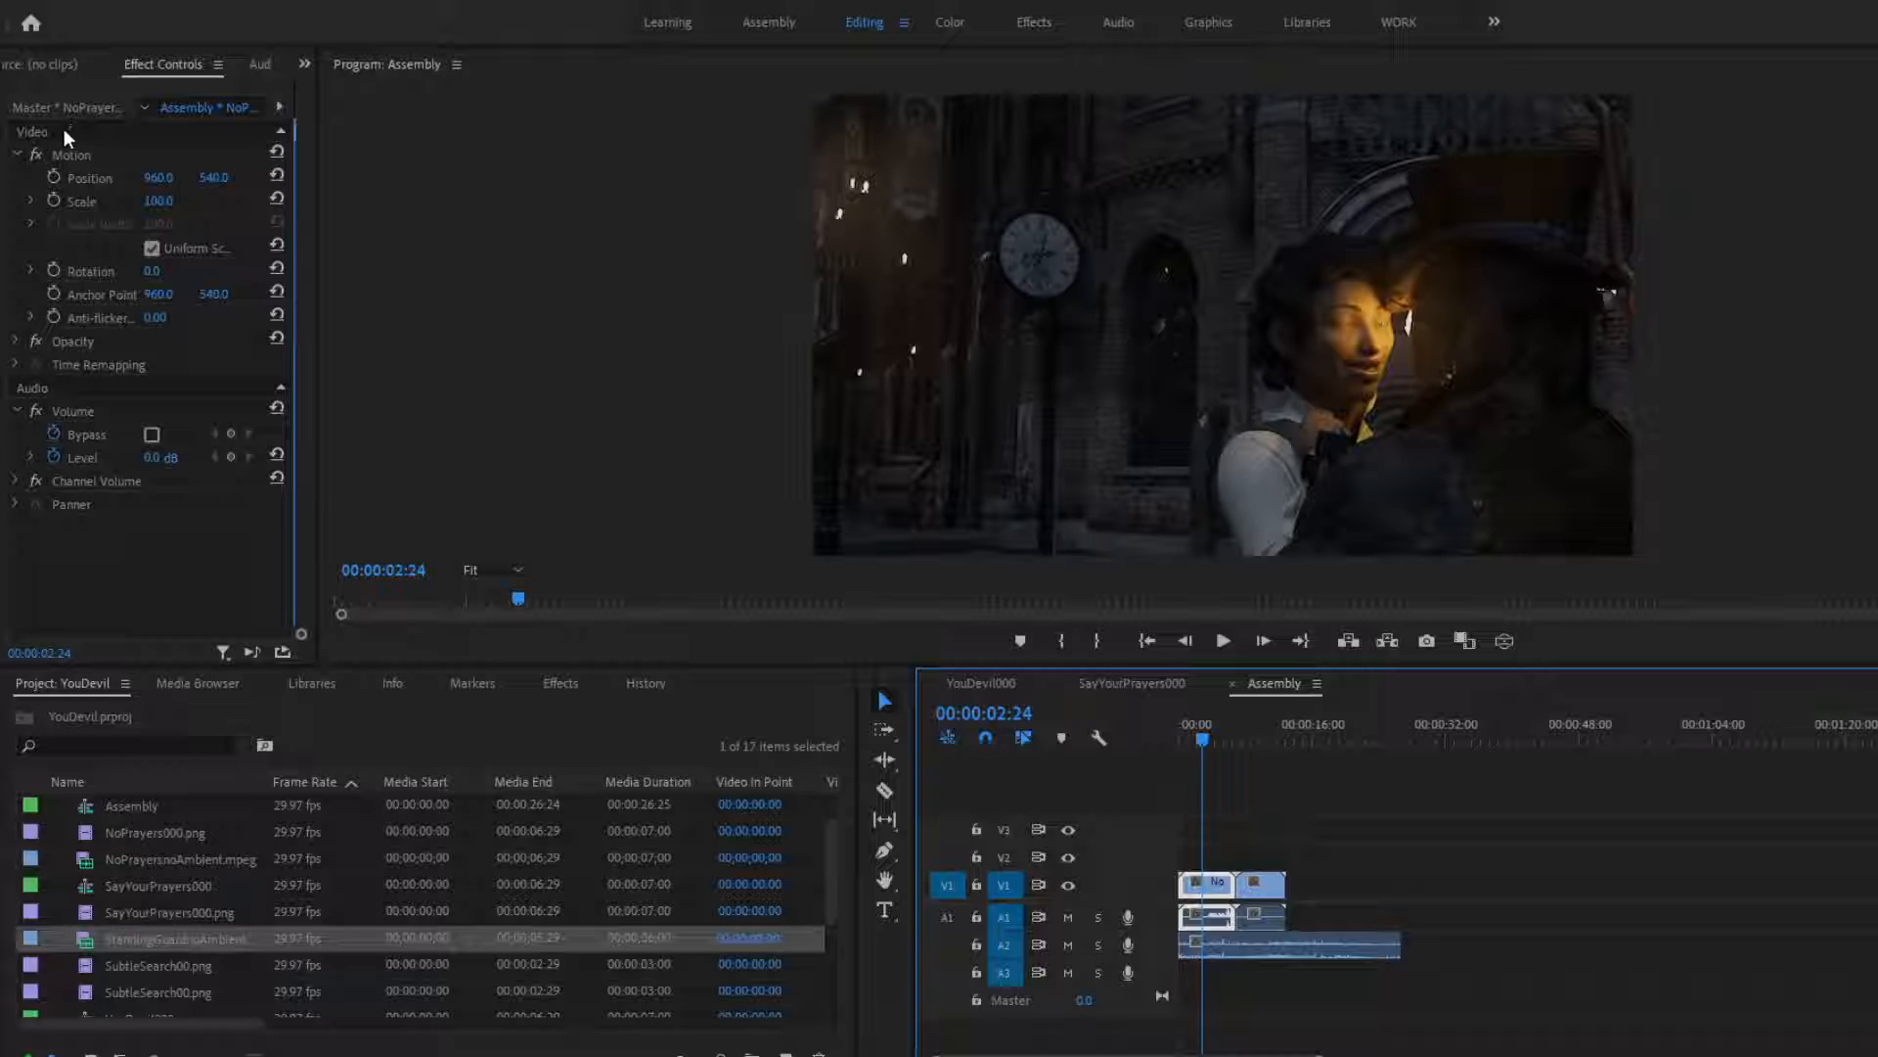
{"action": "left_click", "coordinate": [36, 56]}
{"action": "left_click", "coordinate": [196, 68]}
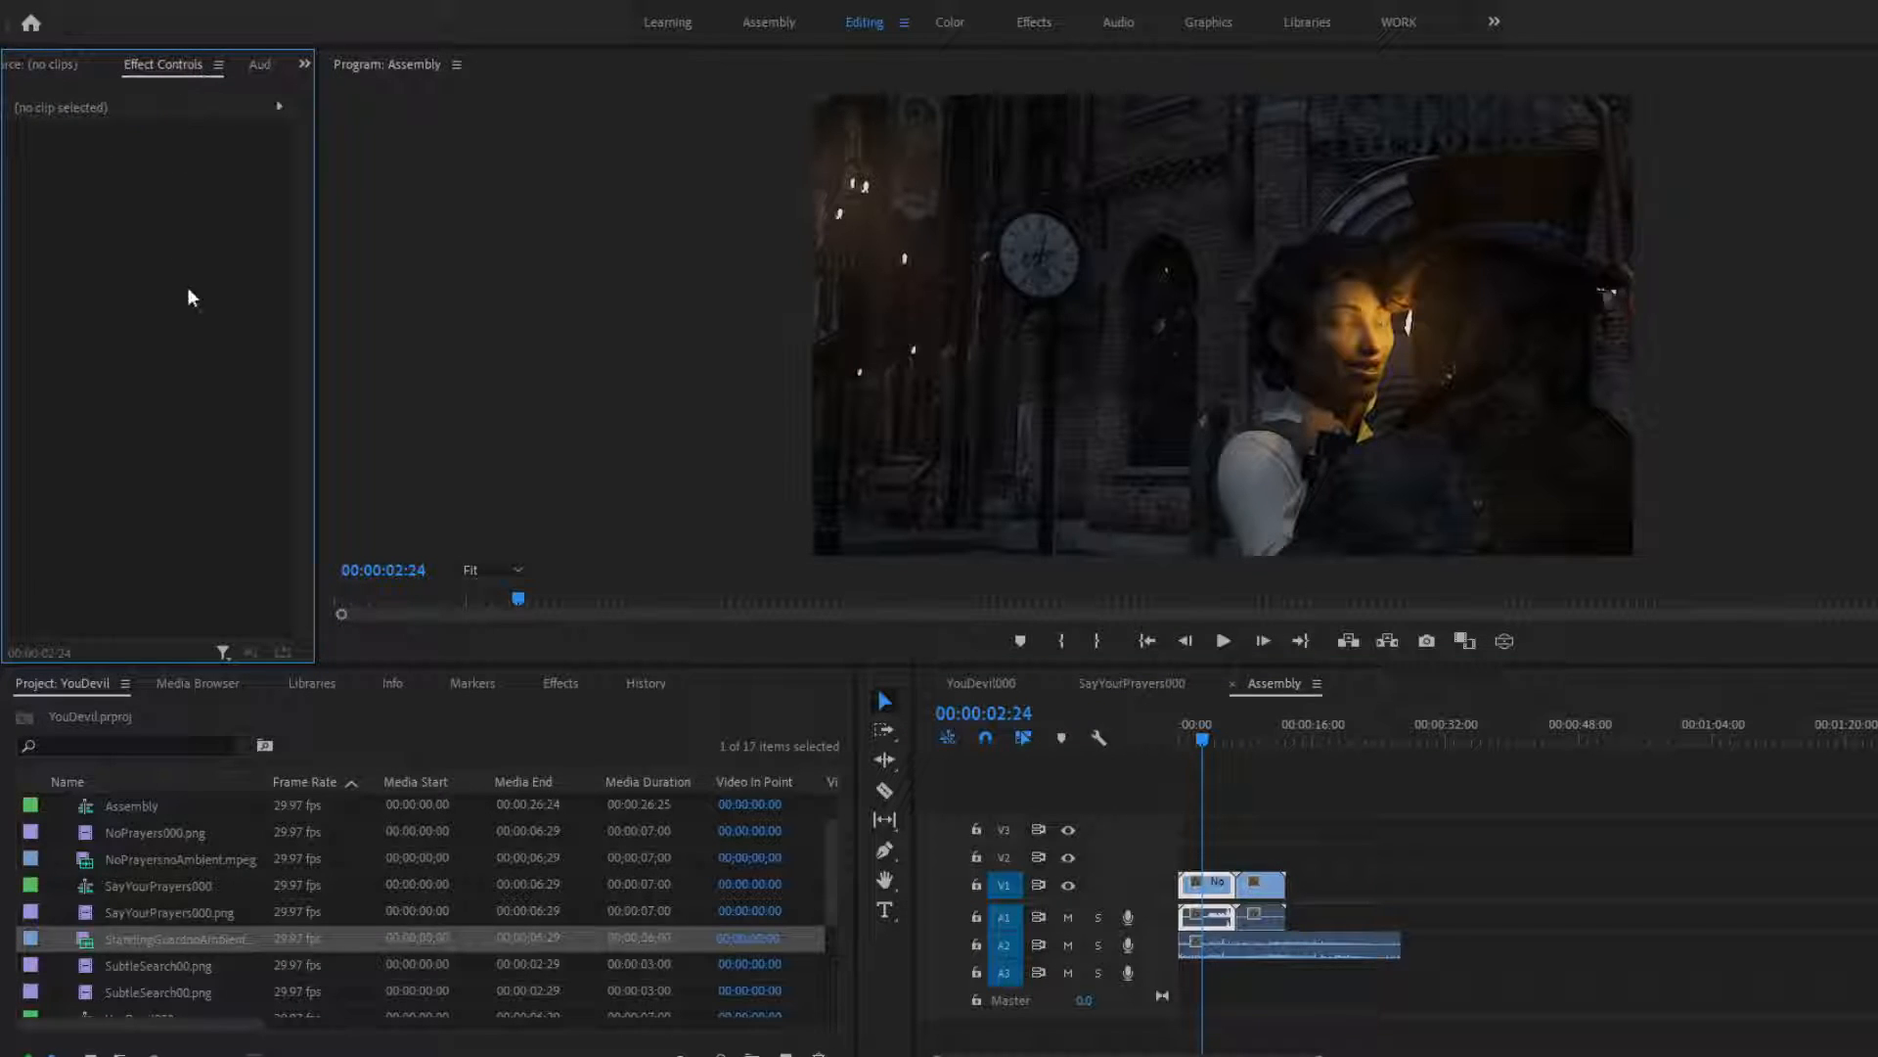
{"action": "left_click", "coordinate": [100, 747]}
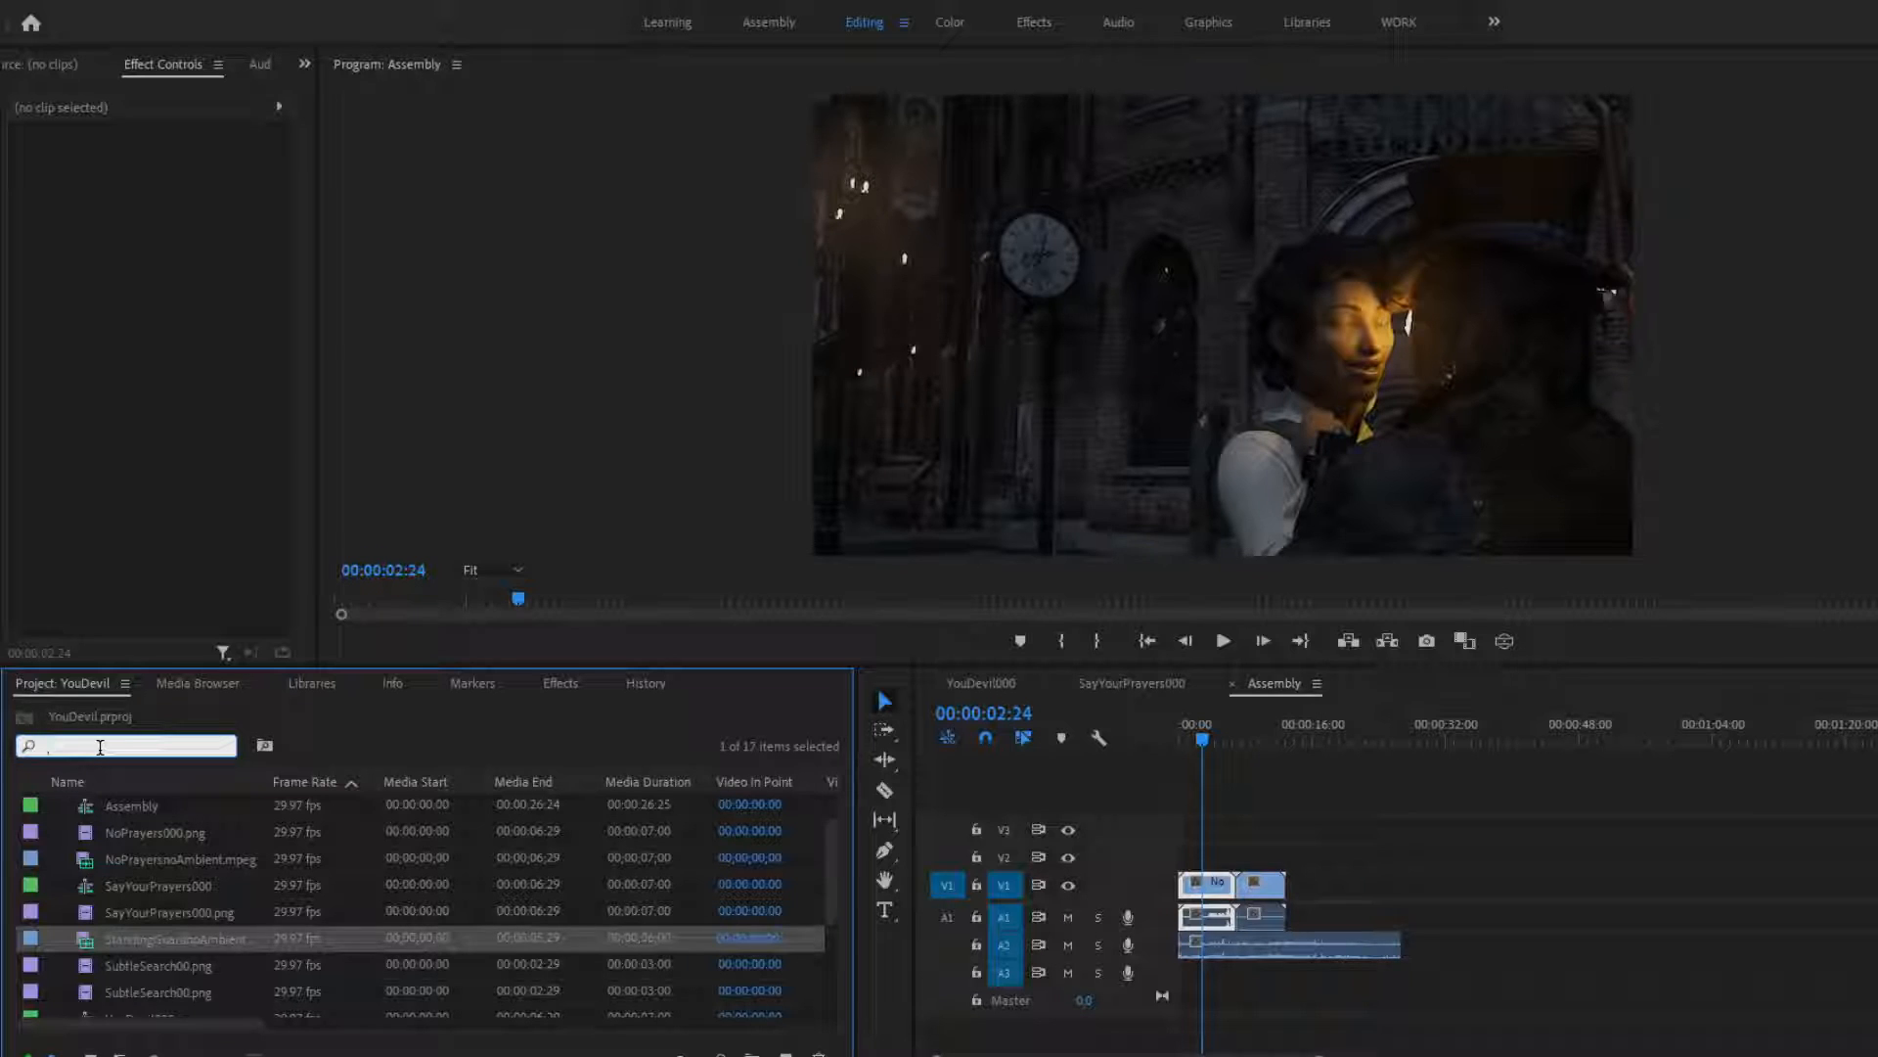
{"action": "left_click", "coordinate": [562, 683]}
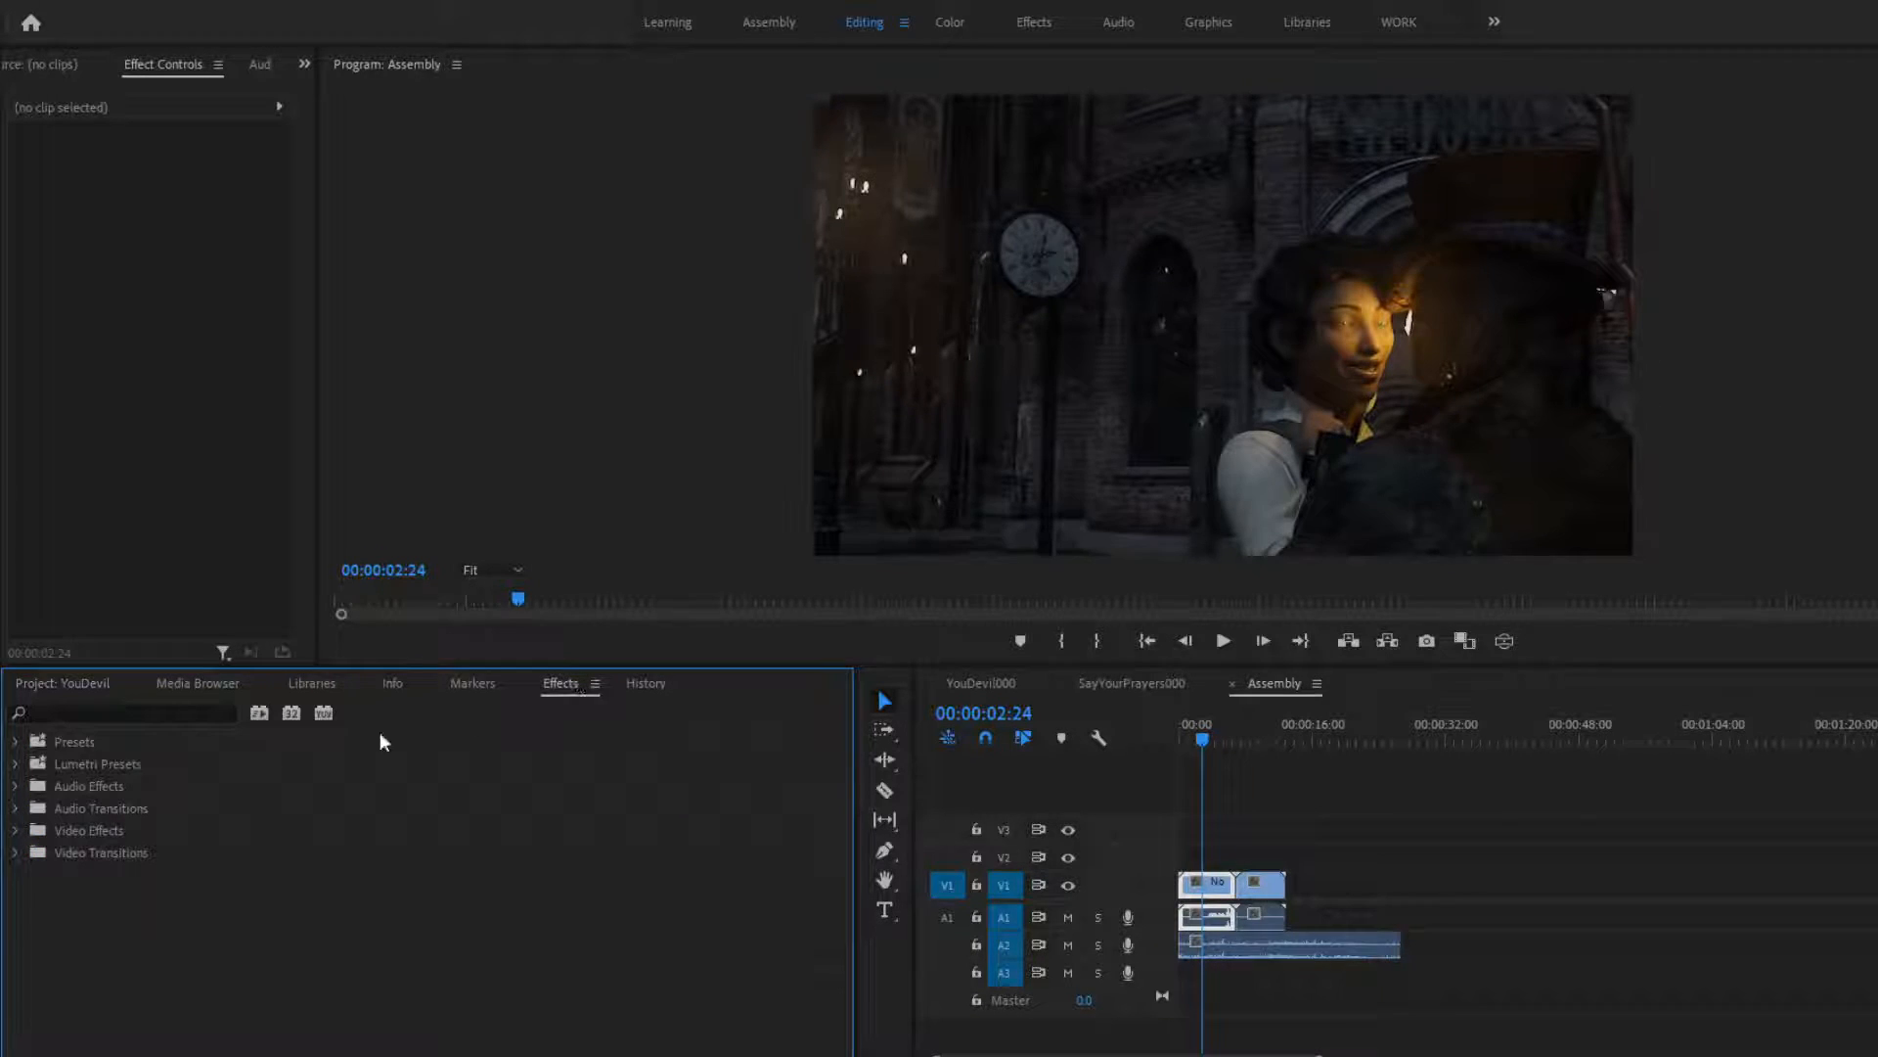
{"action": "left_click", "coordinate": [57, 702]}
{"action": "type", "text": "retro"}
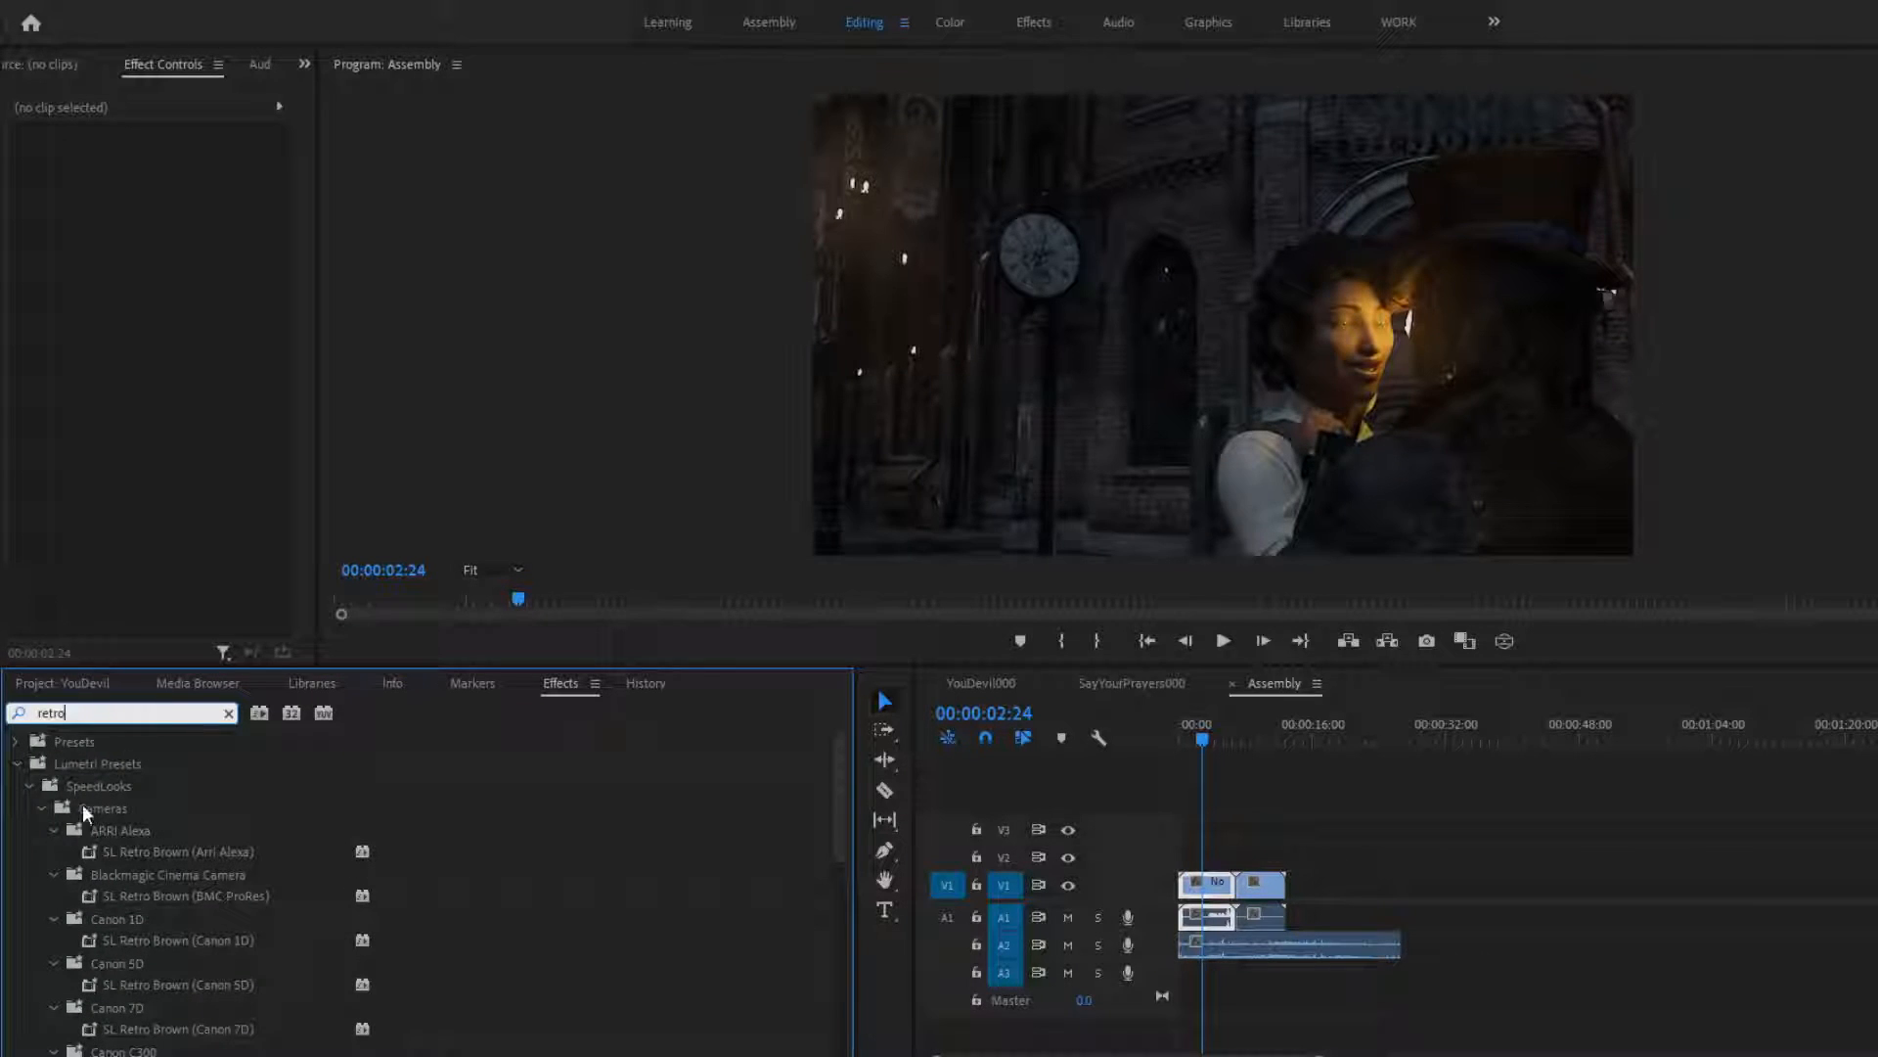
{"action": "left_click", "coordinate": [31, 790]}
{"action": "left_click", "coordinate": [17, 763]}
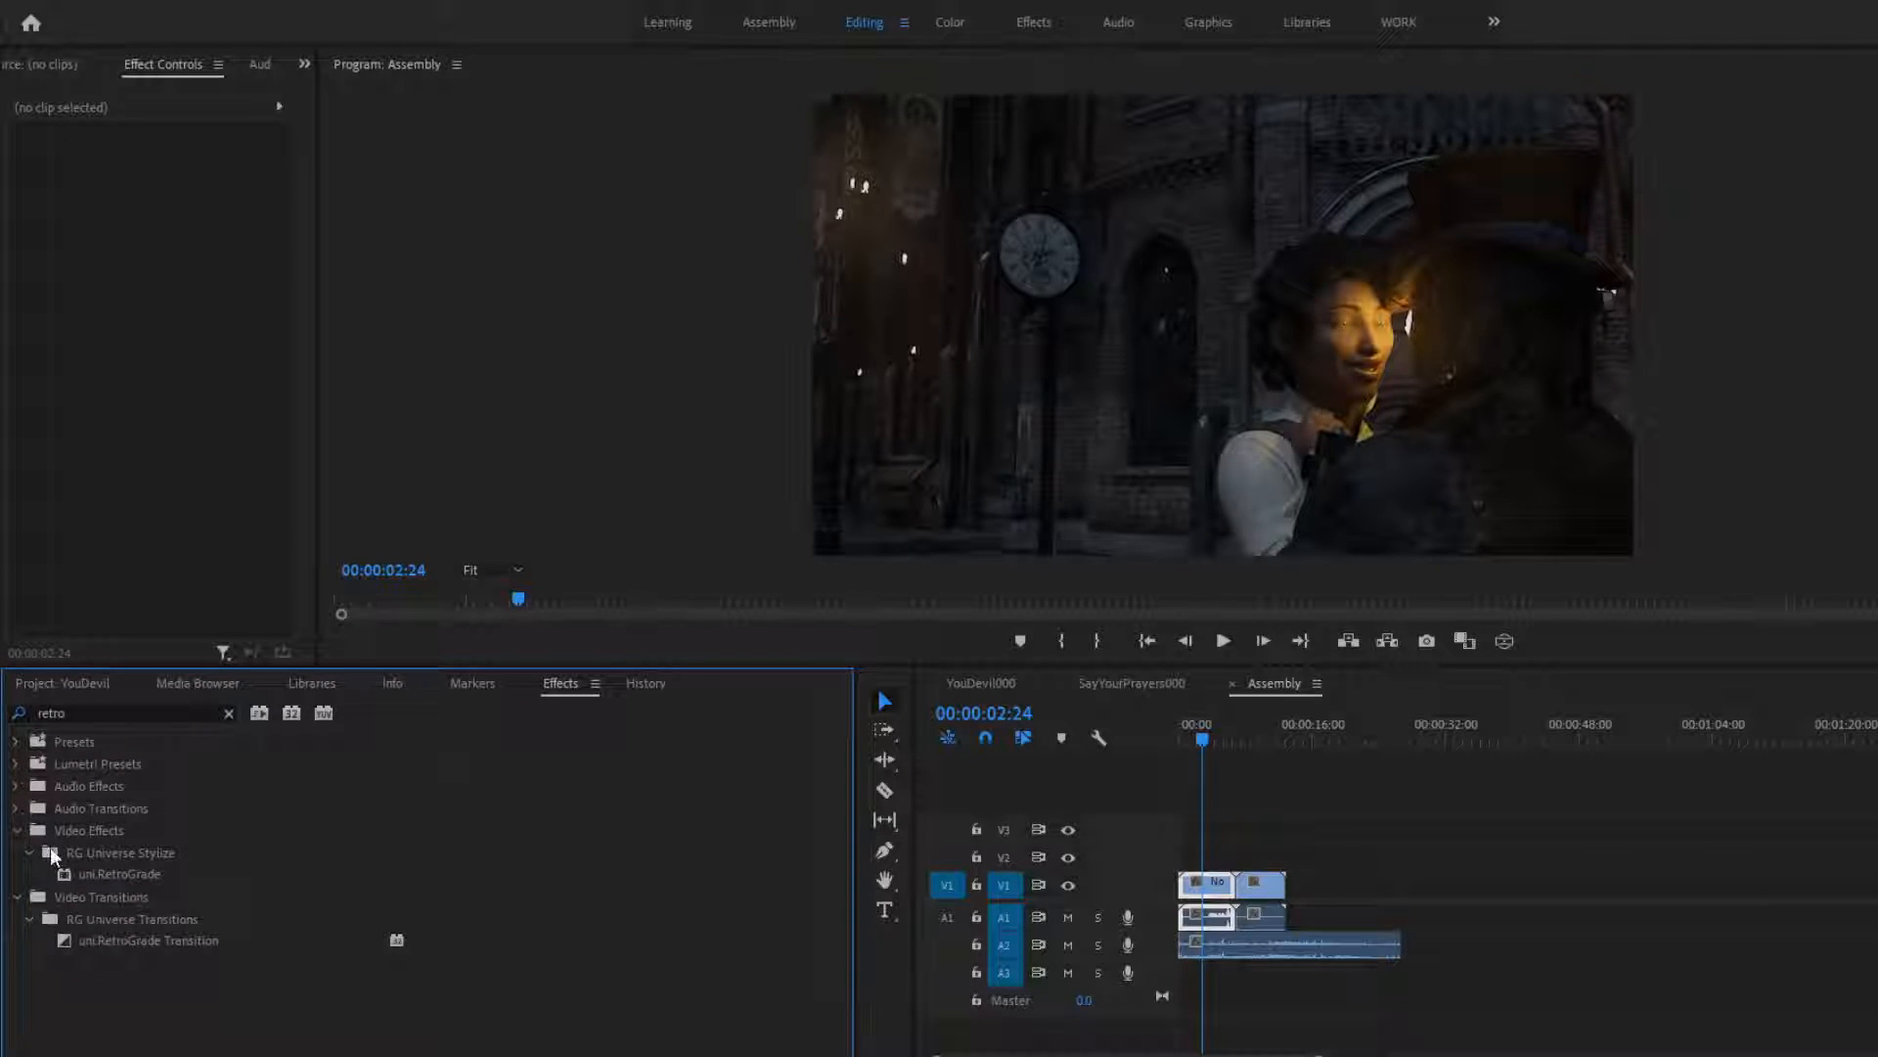
Apply the uni.RetroGrade video effect to the NoPrayersnoAmbient clip and show the clip's effect settings
{"action": "left_click", "coordinate": [114, 879]}
{"action": "left_click_drag", "start_coordinate": [137, 883], "coordinate": [1216, 884]}
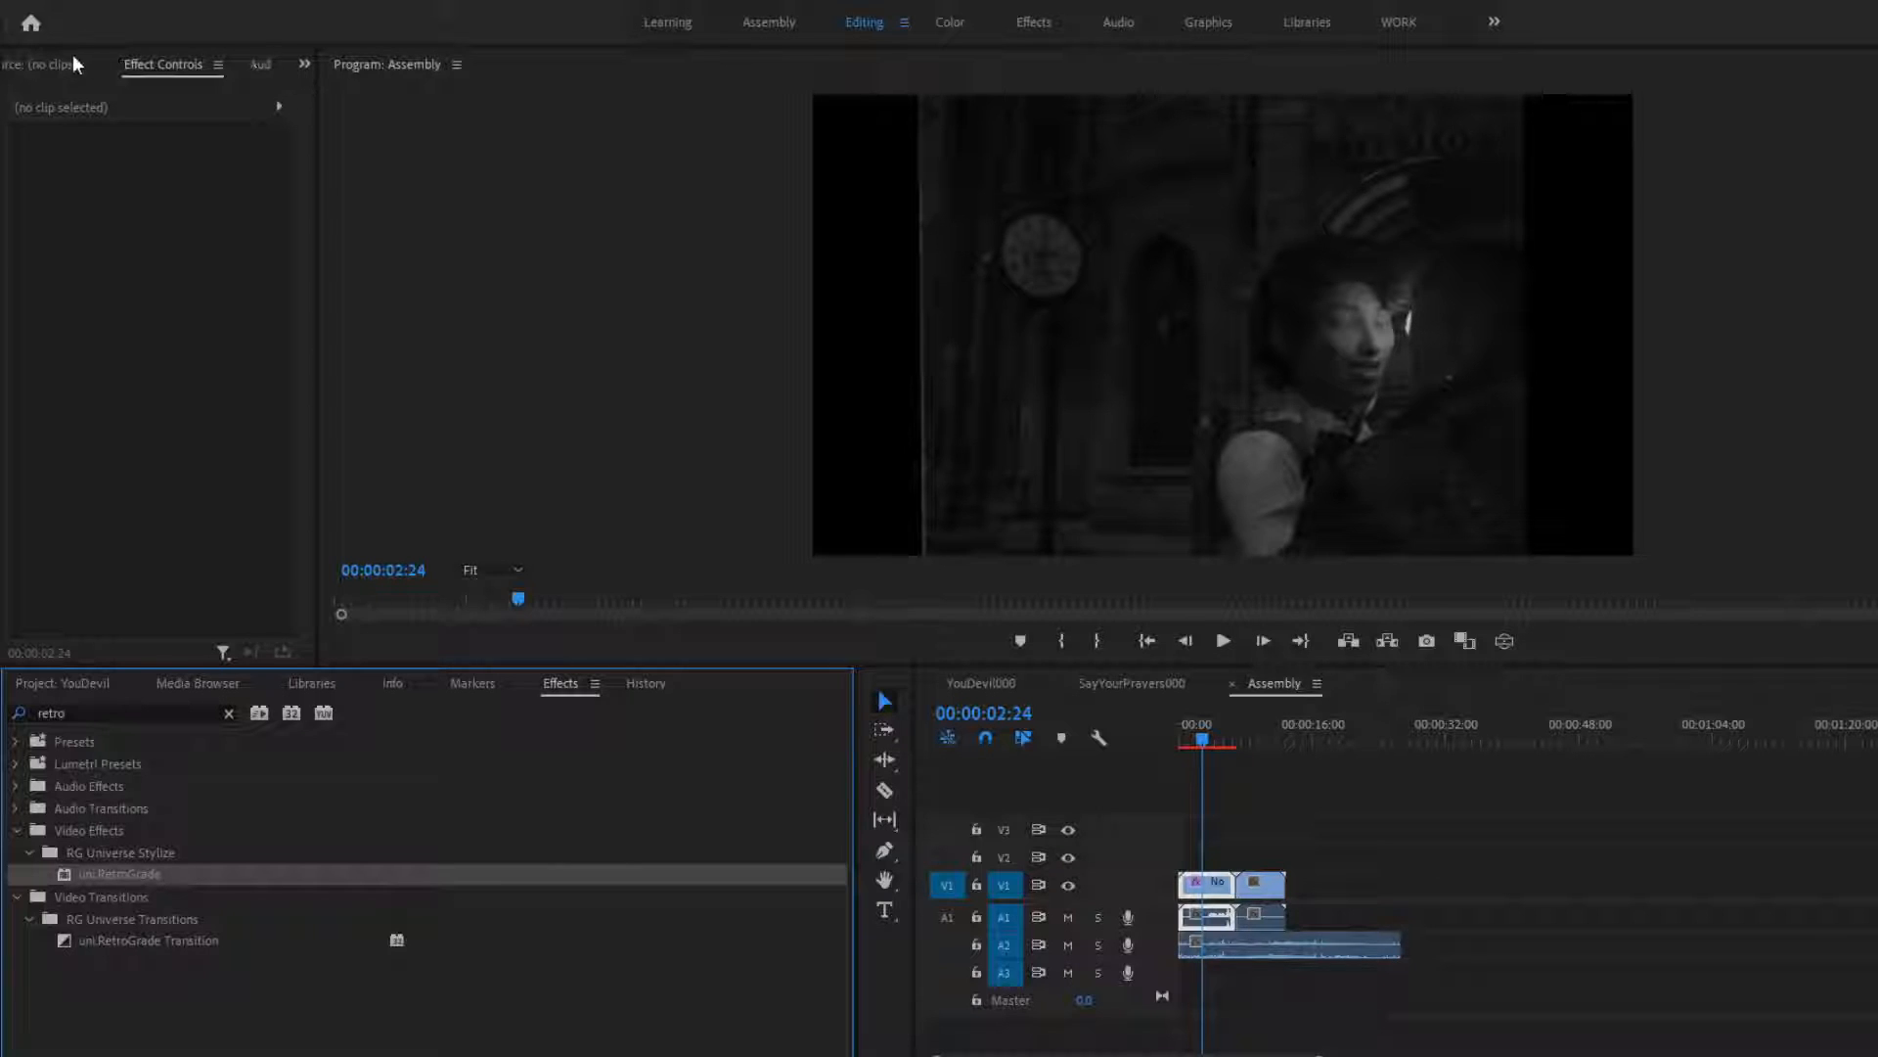
{"action": "left_click", "coordinate": [1228, 872]}
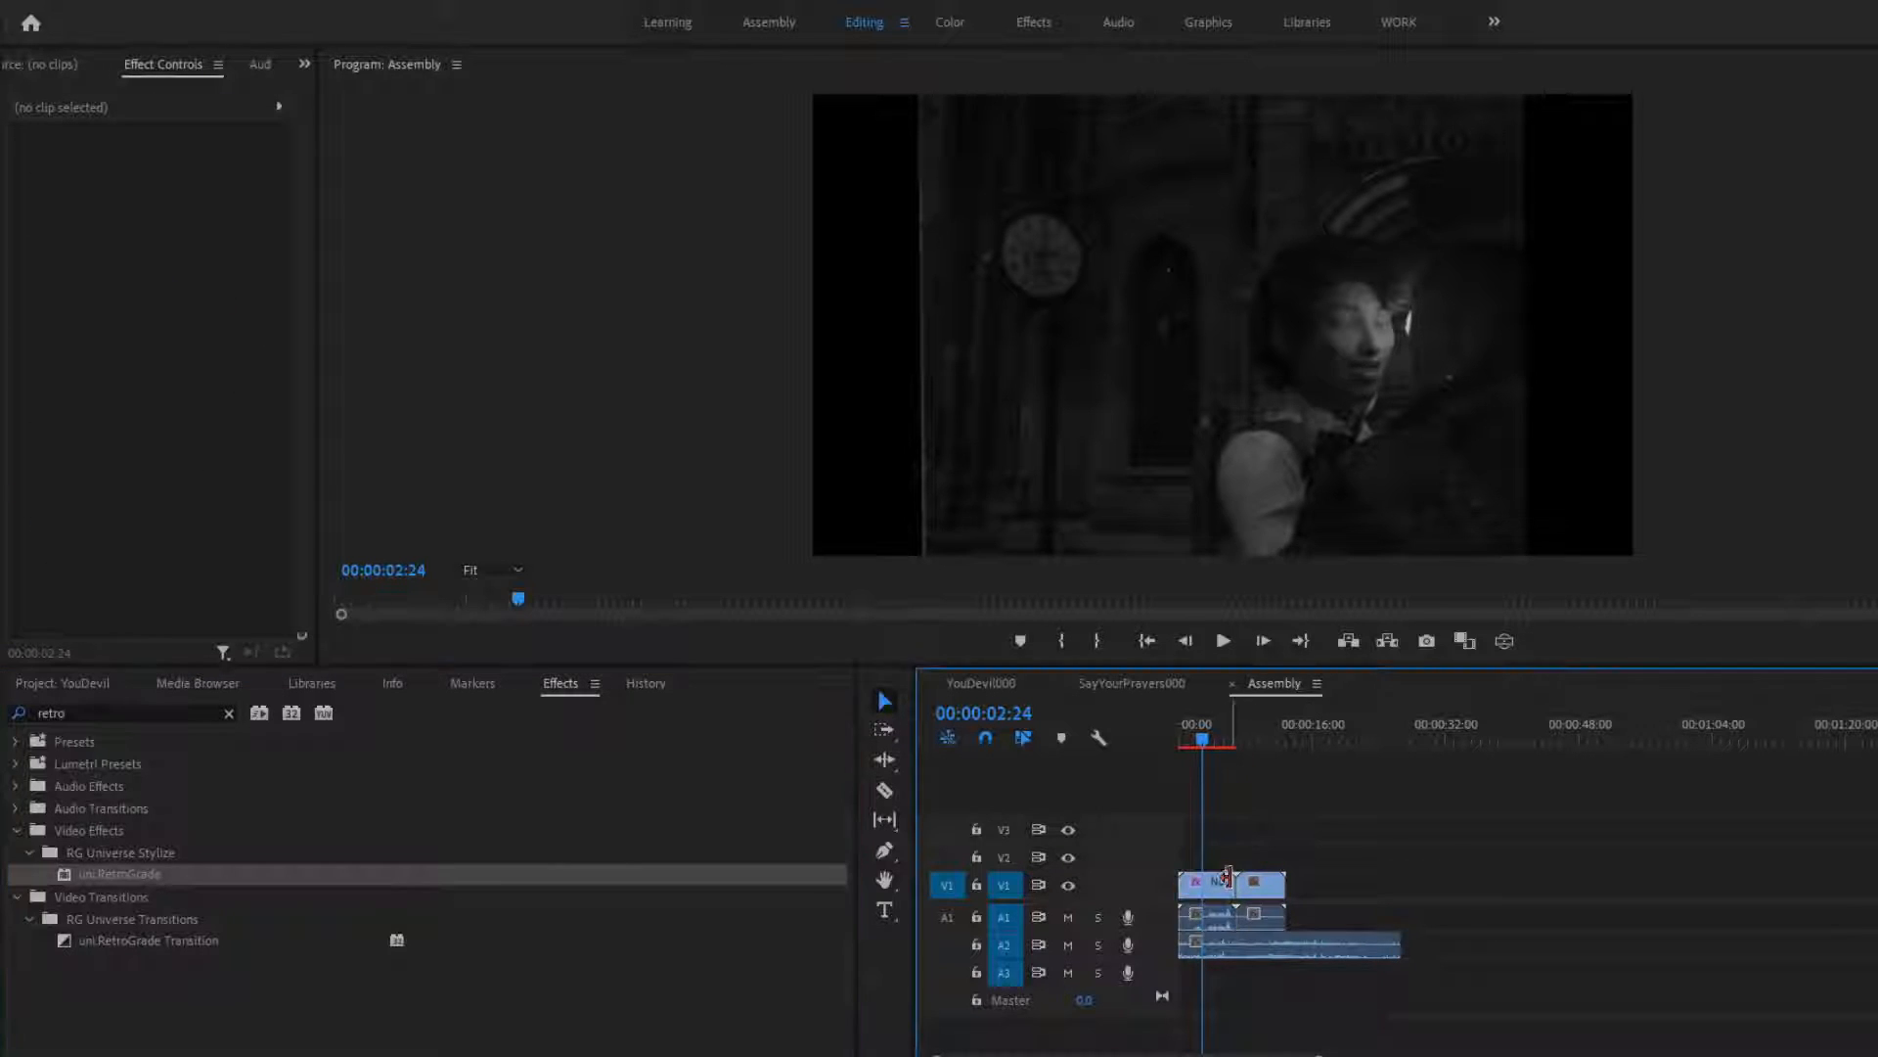
{"action": "left_click", "coordinate": [1212, 888]}
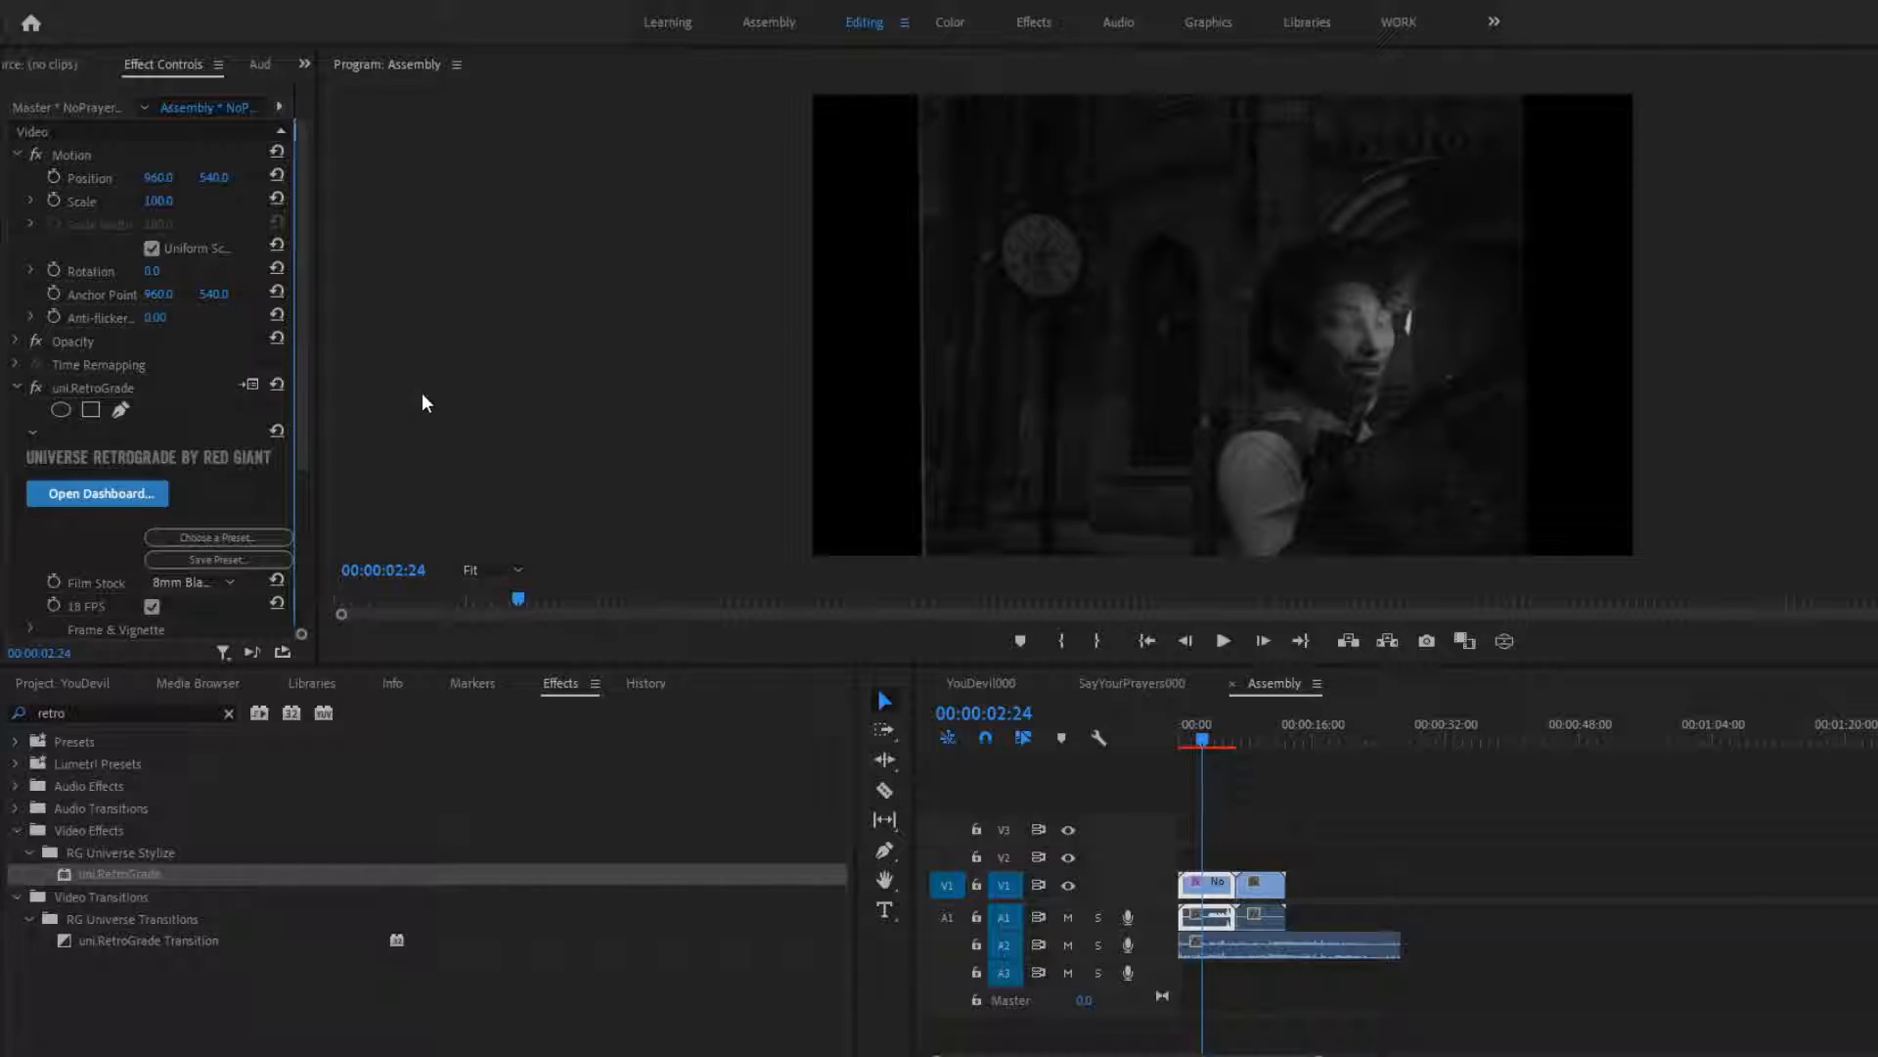
Set the RetroGrade film stock to 16mm Black and White and turn off 18 FPS
{"action": "left_click", "coordinate": [381, 499]}
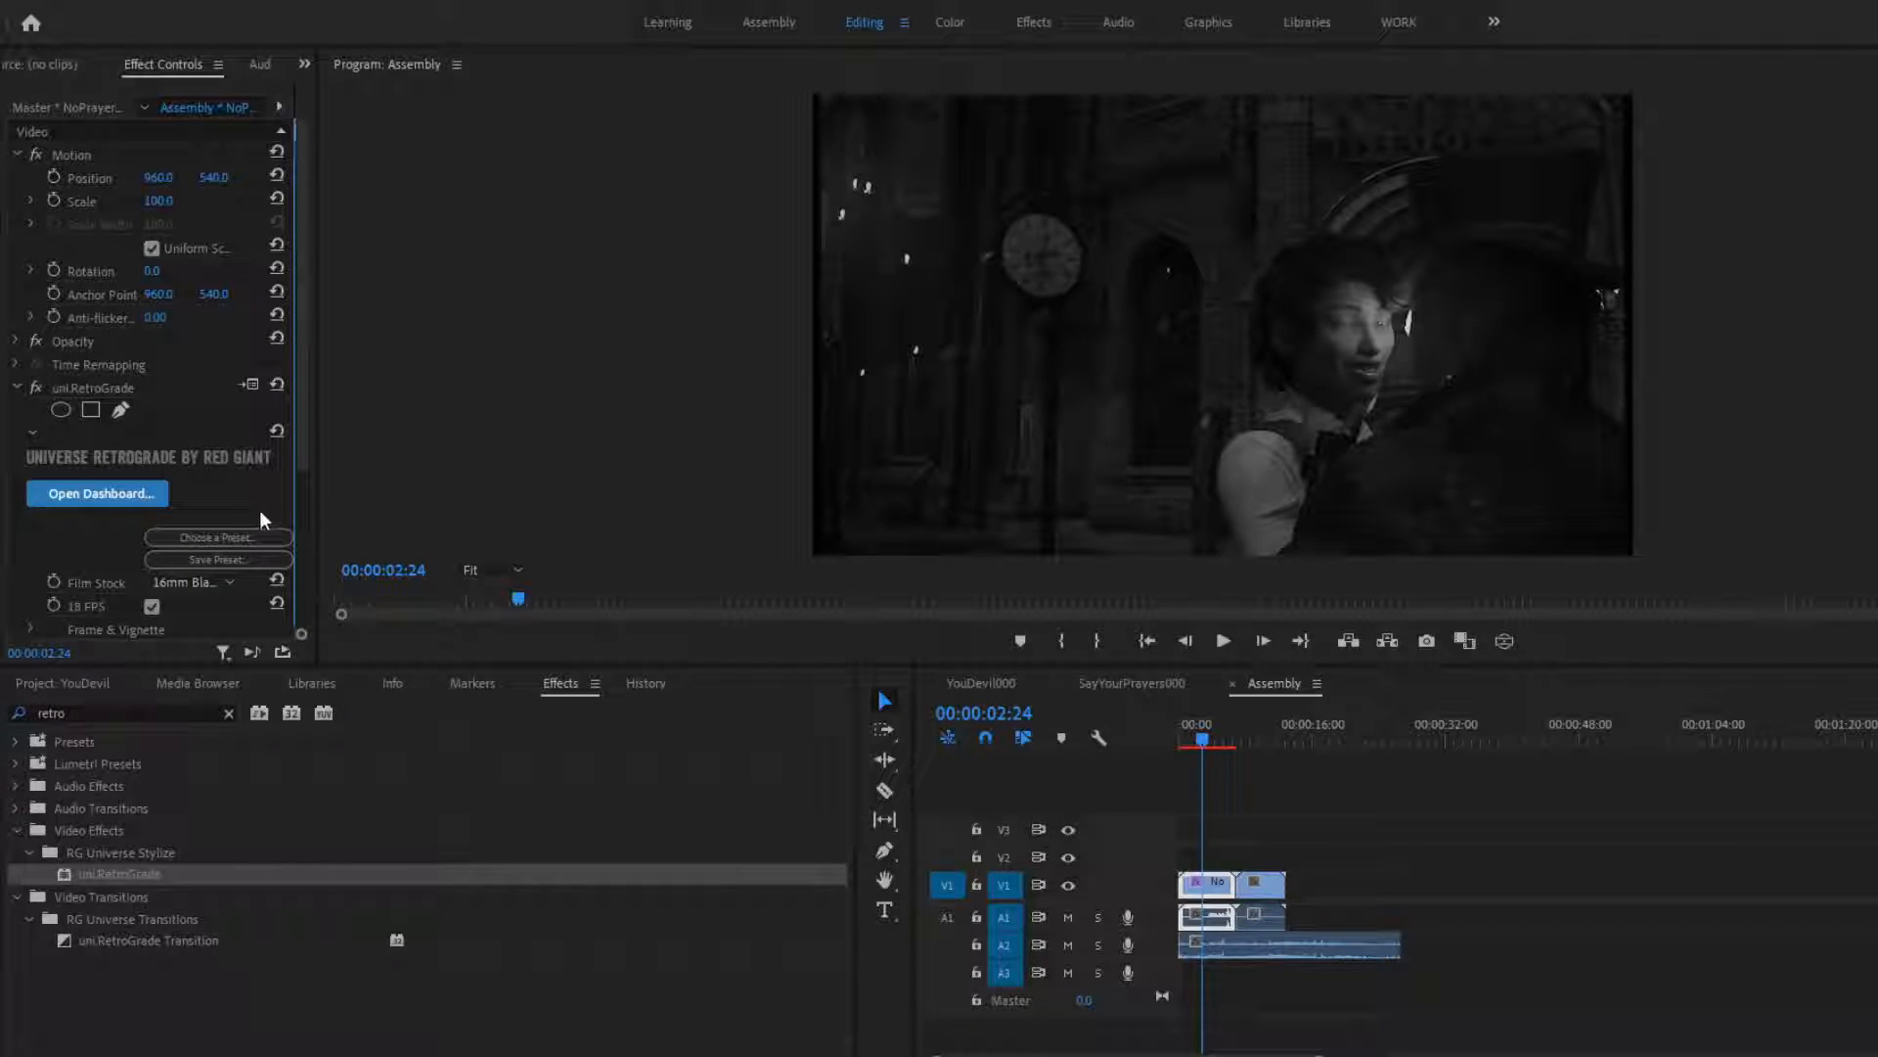
{"action": "left_click_drag", "start_coordinate": [301, 466], "coordinate": [298, 555]}
{"action": "left_click", "coordinate": [149, 474]}
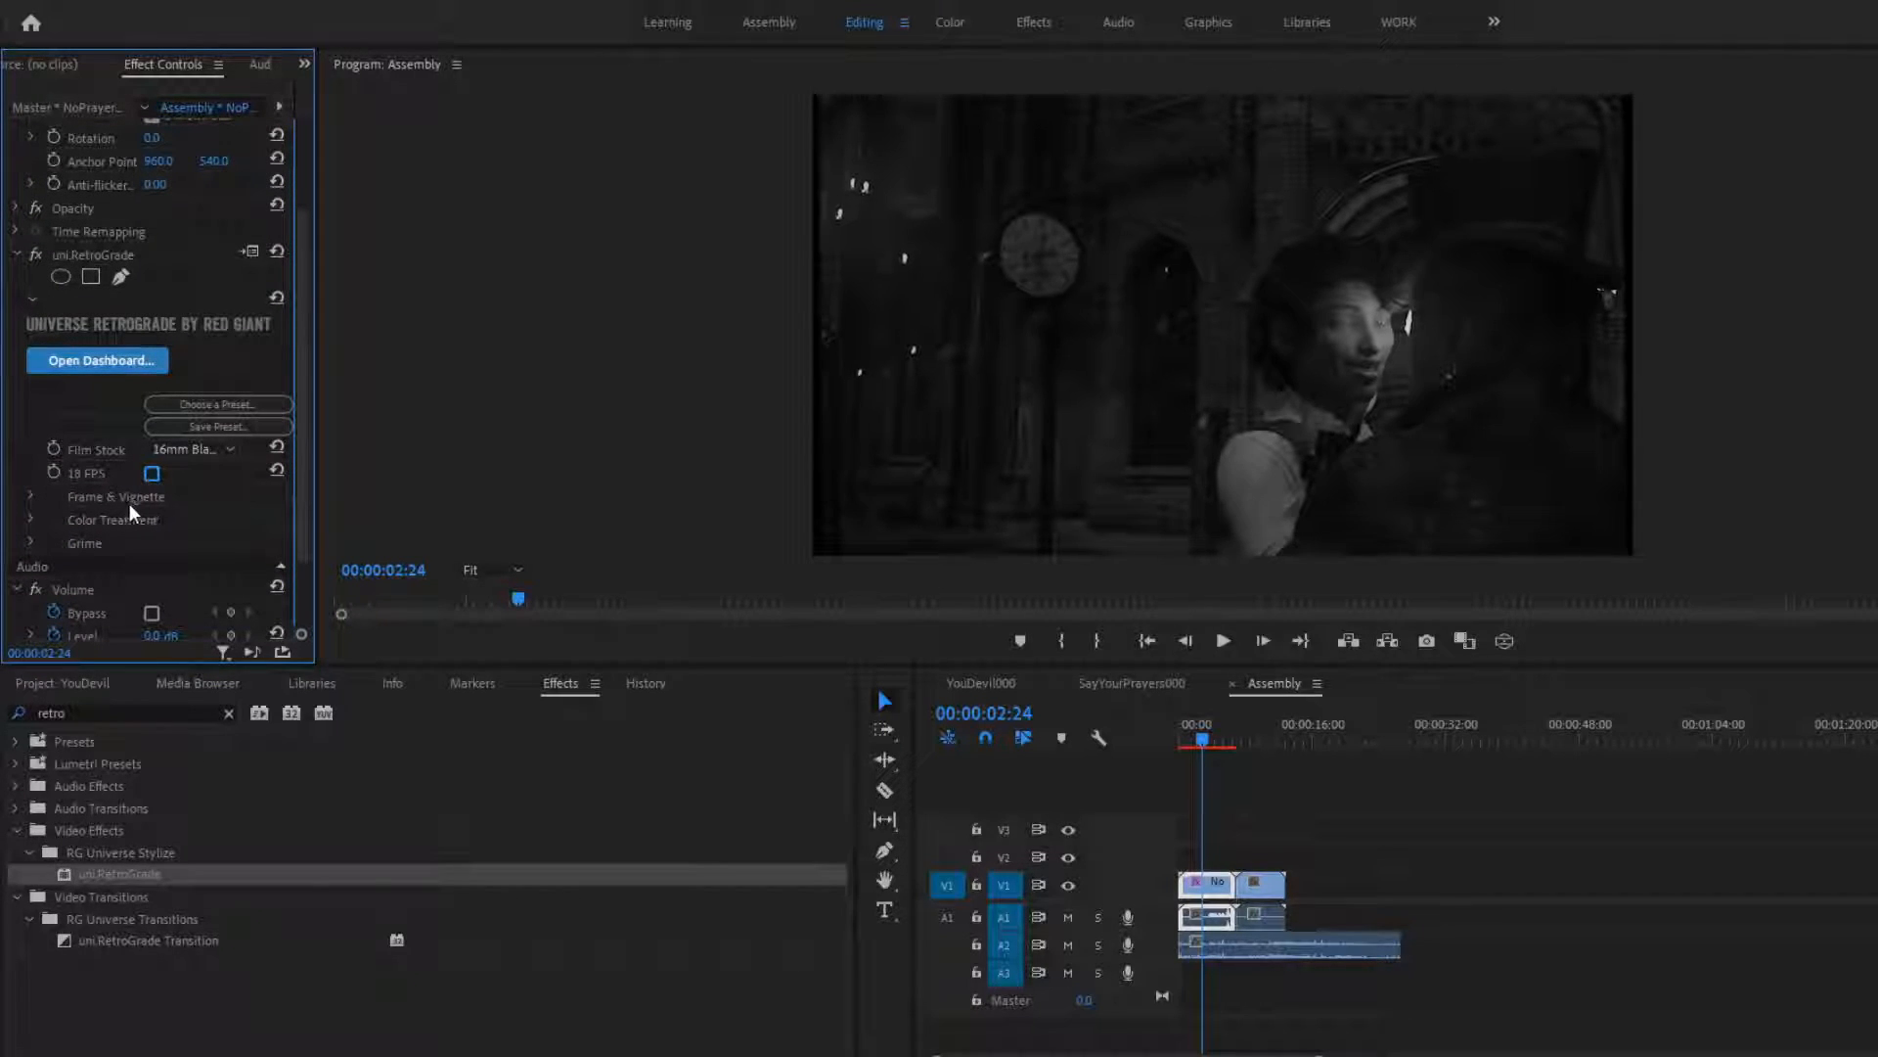
Widen the effect settings area and set RetroGrade's Frame & Vignette edge style to Clean Edge
{"action": "left_click", "coordinate": [30, 496]}
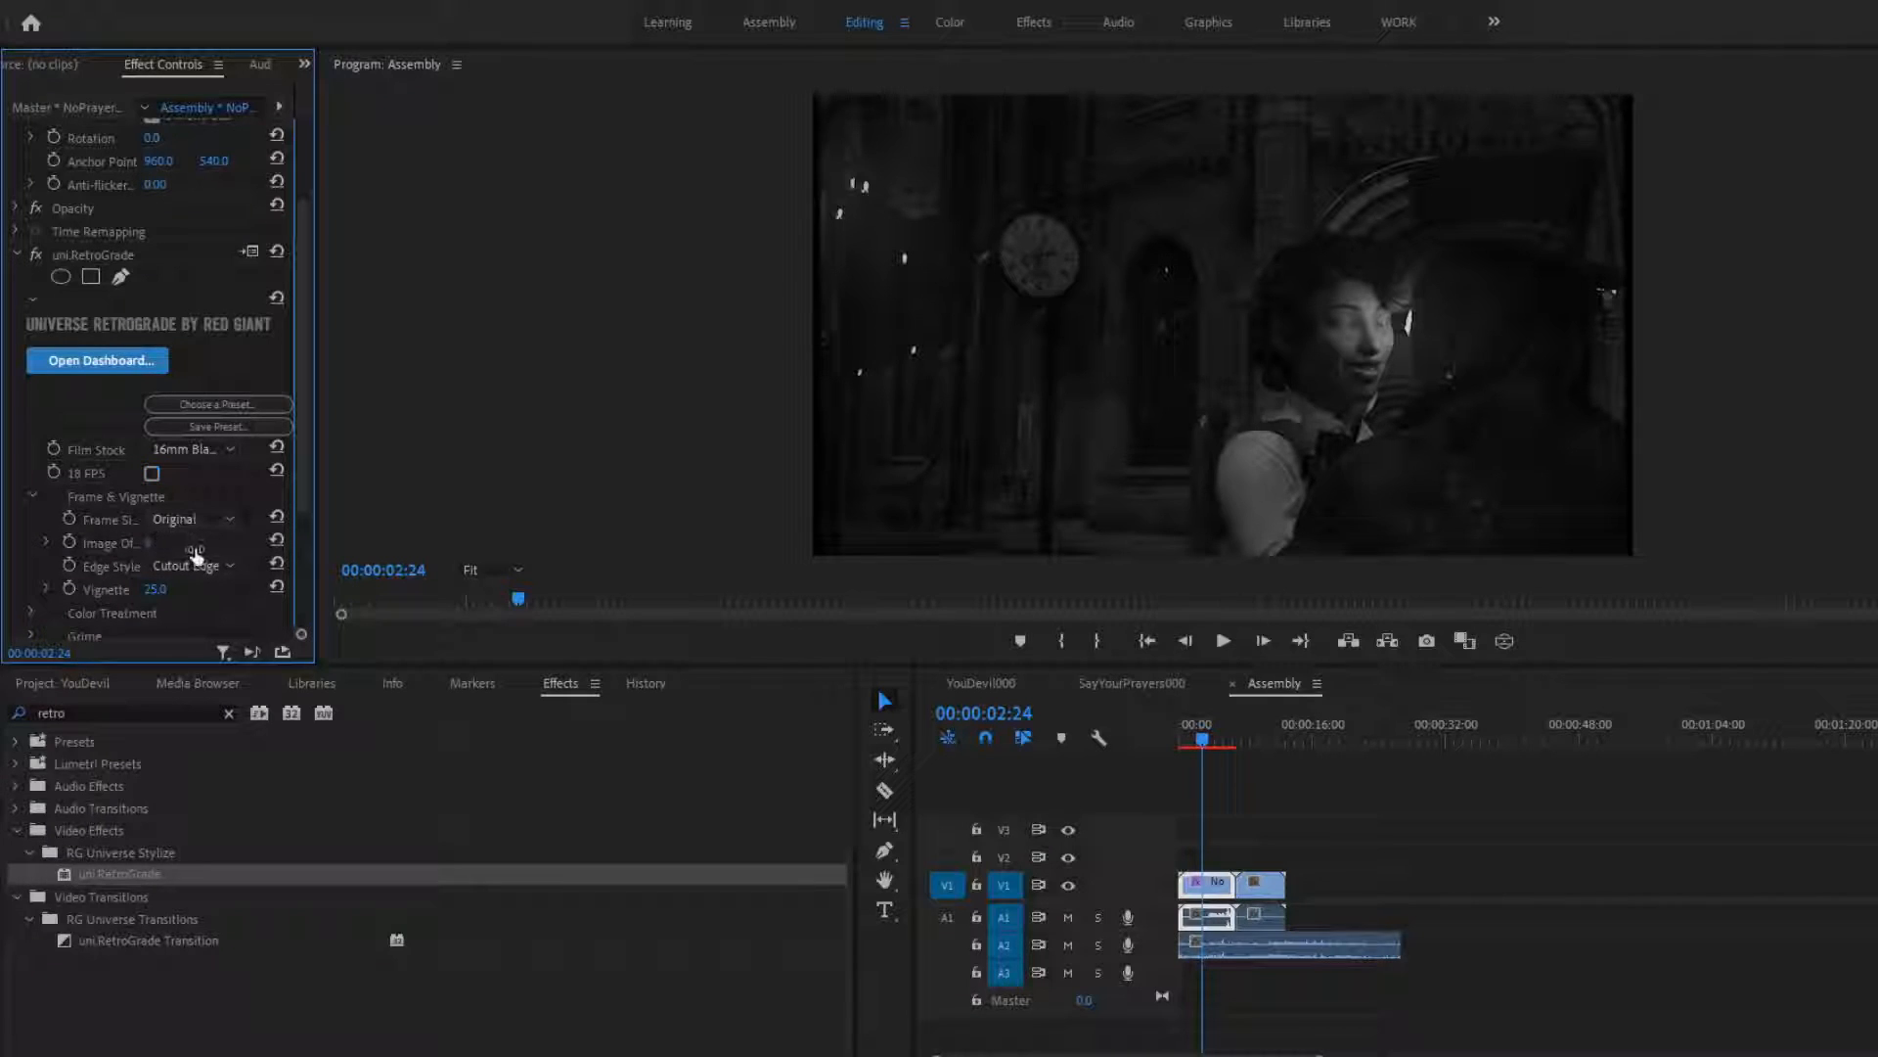
{"action": "left_click_drag", "start_coordinate": [314, 495], "coordinate": [579, 475]}
{"action": "scroll", "coordinate": [385, 525], "scroll_direction": "down", "scroll_amount": 1}
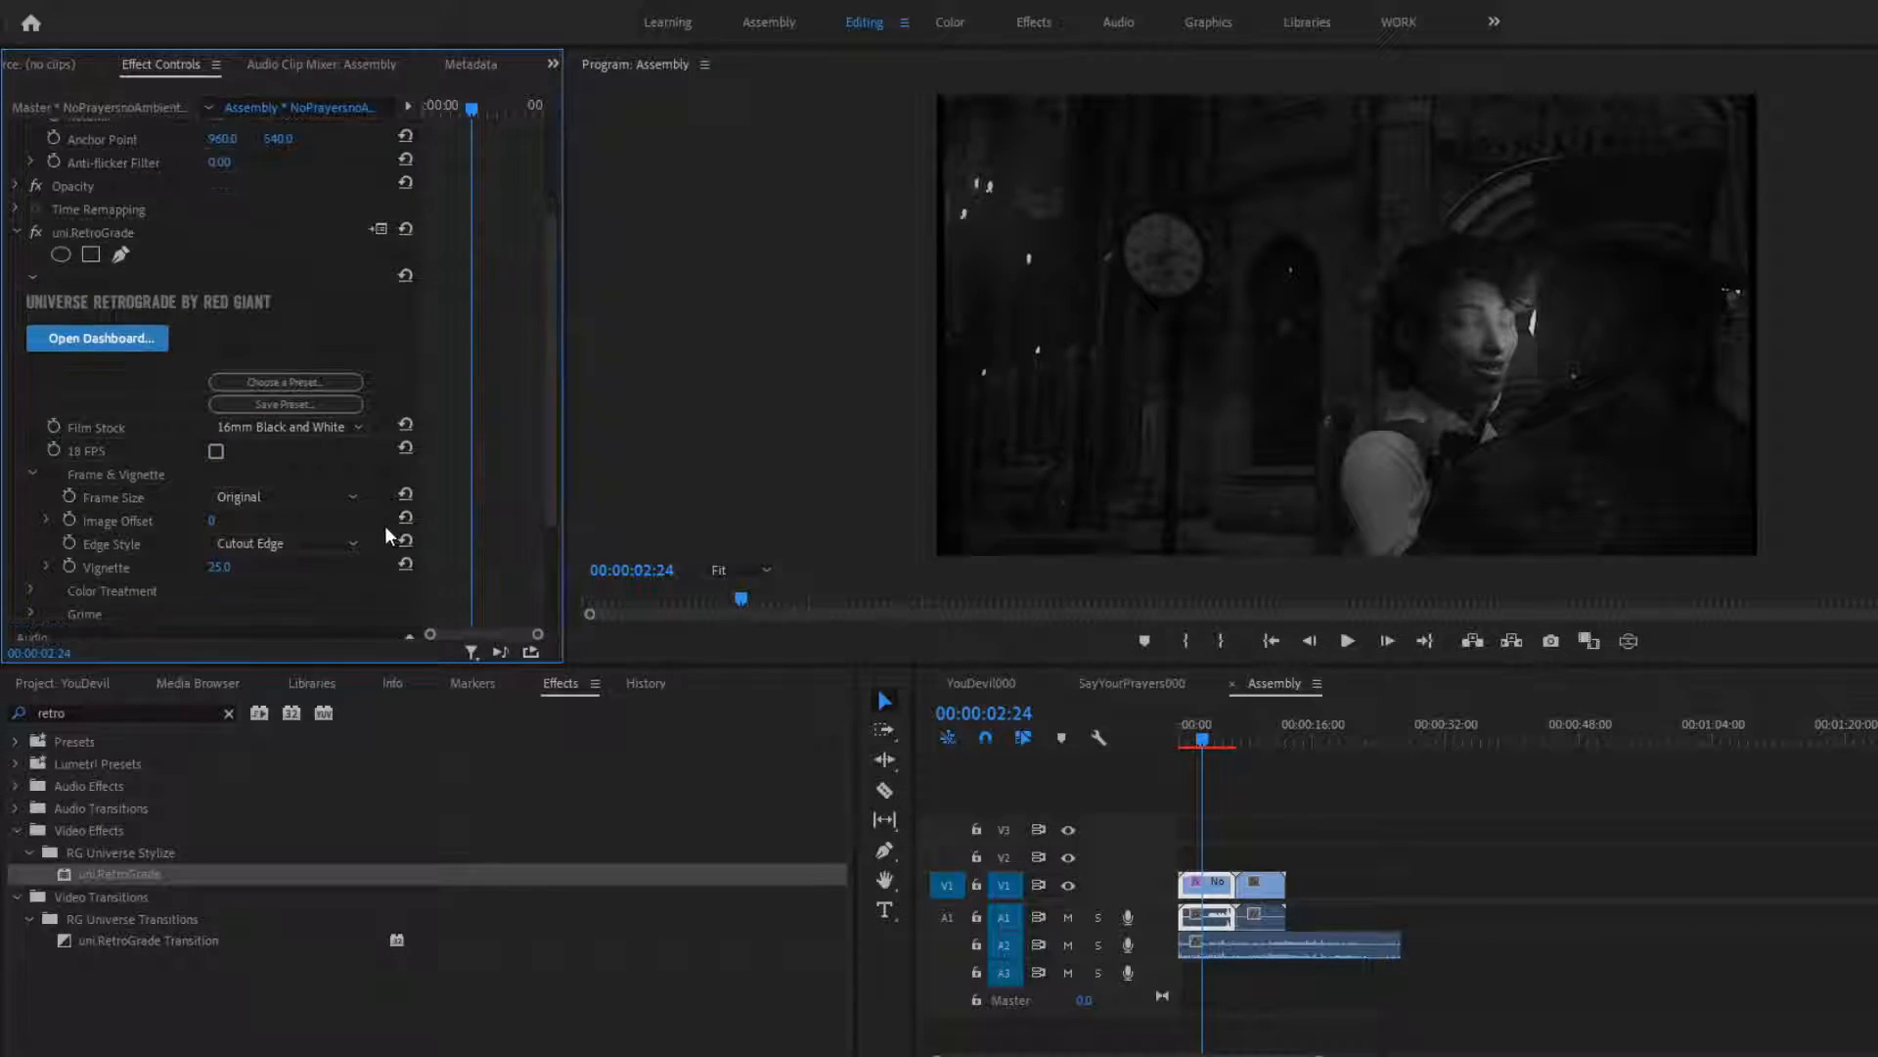
{"action": "left_click", "coordinate": [355, 545]}
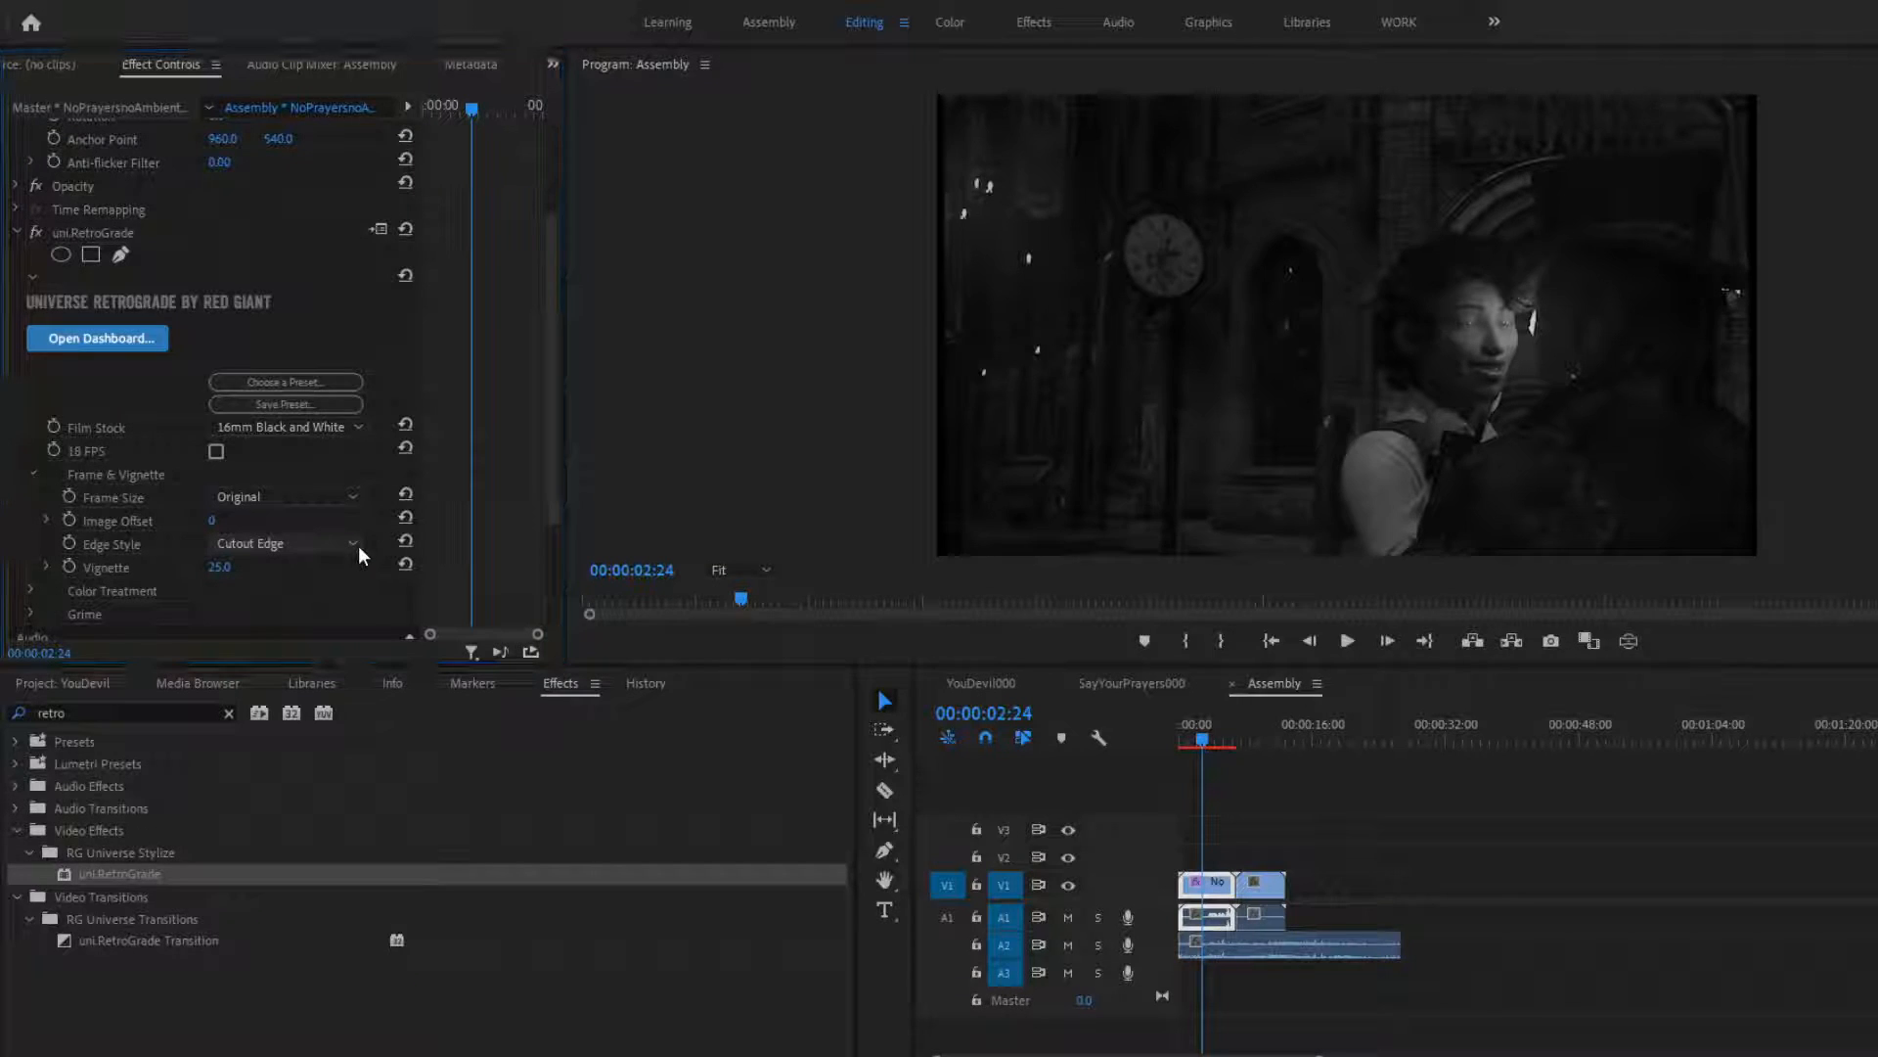
{"action": "left_click", "coordinate": [306, 568]}
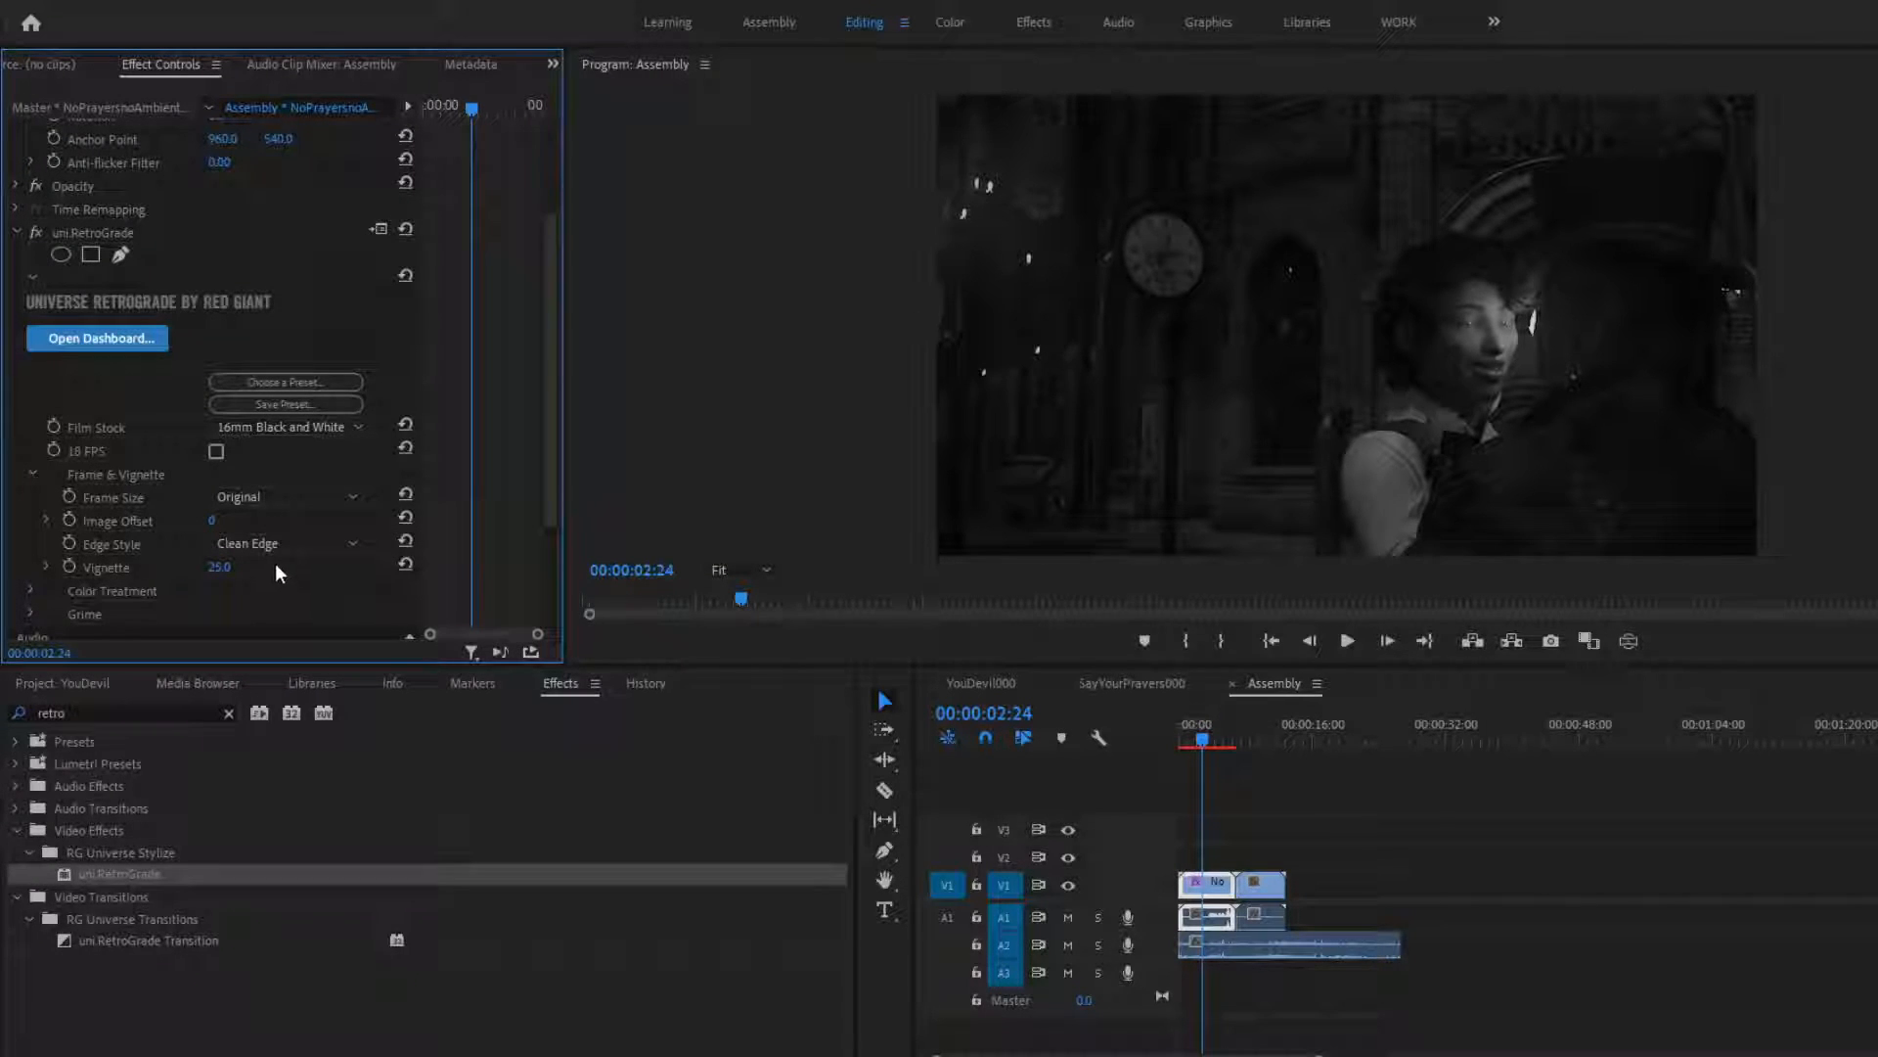
{"action": "left_click", "coordinate": [32, 472]}
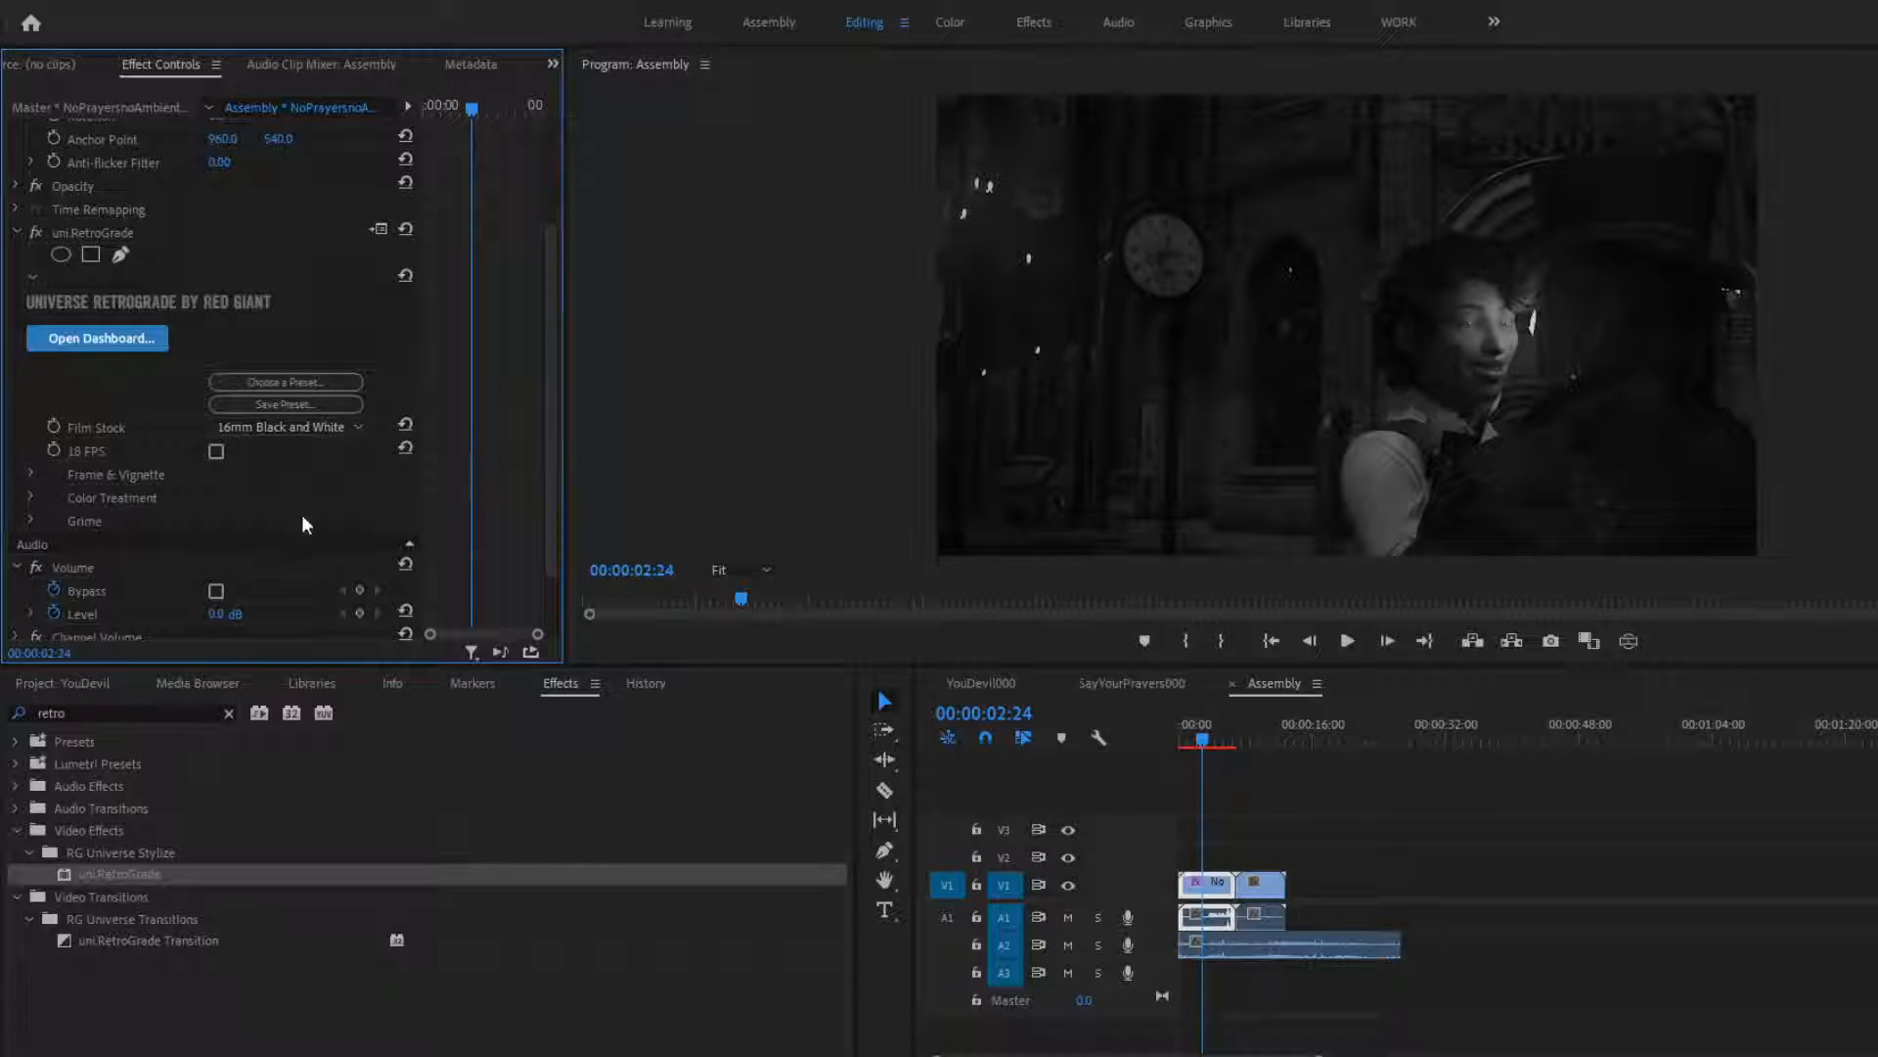
Review RetroGrade's Color Treatment settings and play the Assembly sequence from the start into the StandingGuardnoAmbient clip
{"action": "left_click", "coordinate": [31, 497]}
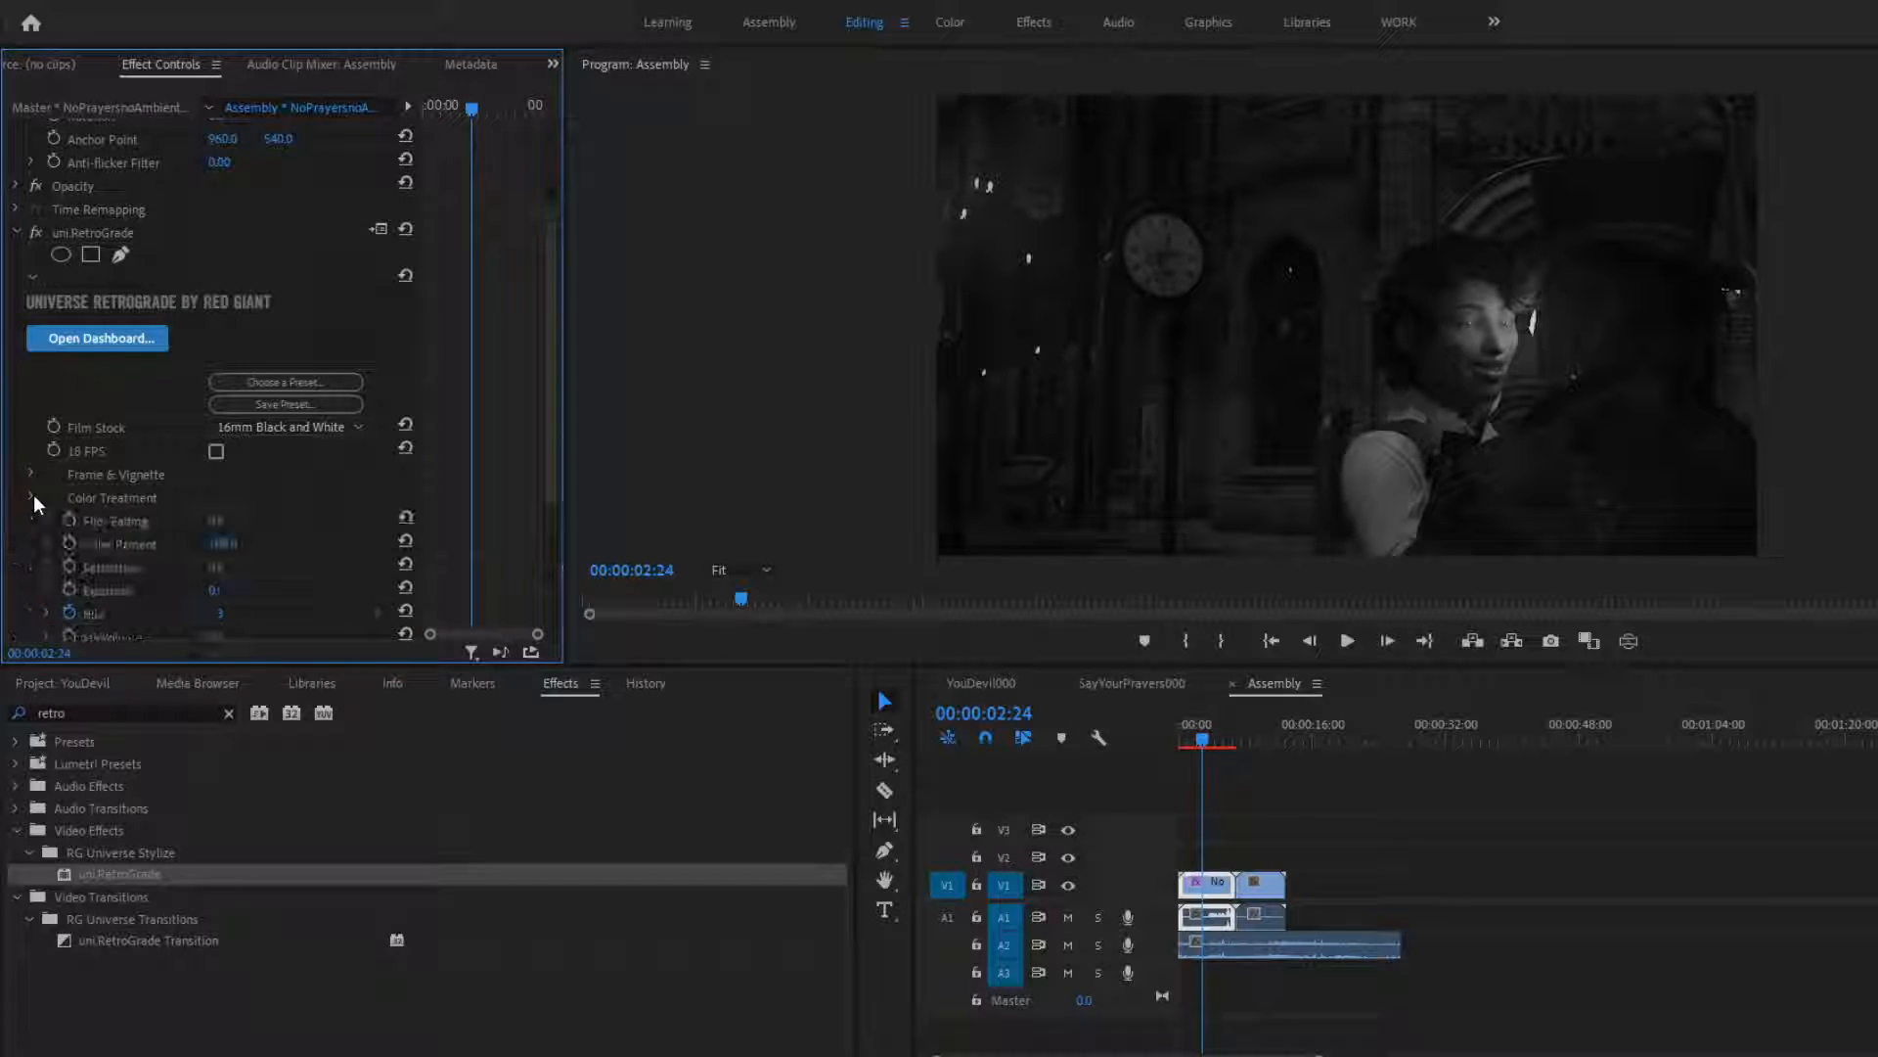
{"action": "scroll", "coordinate": [291, 553], "scroll_direction": "down", "scroll_amount": 3}
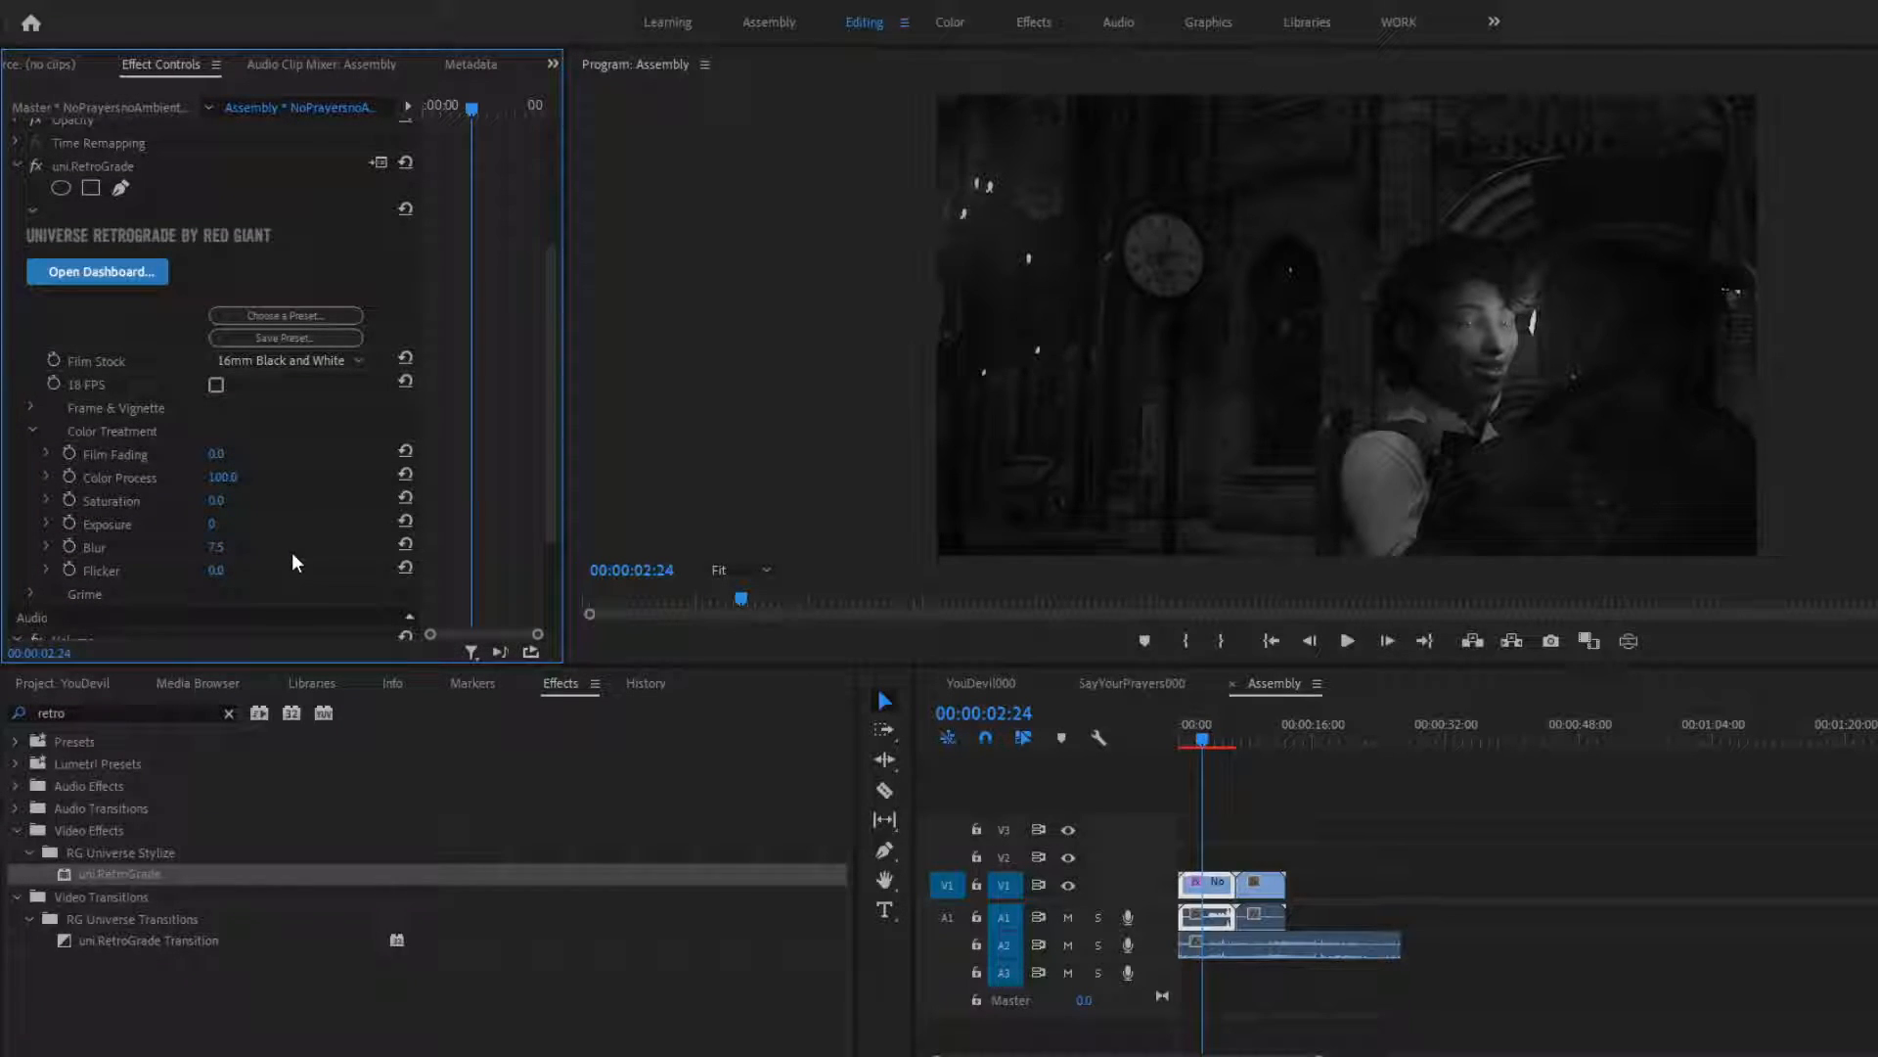
{"action": "left_click", "coordinate": [1154, 750]}
{"action": "key", "text": "Home"}
{"action": "left_click", "coordinate": [1347, 641]}
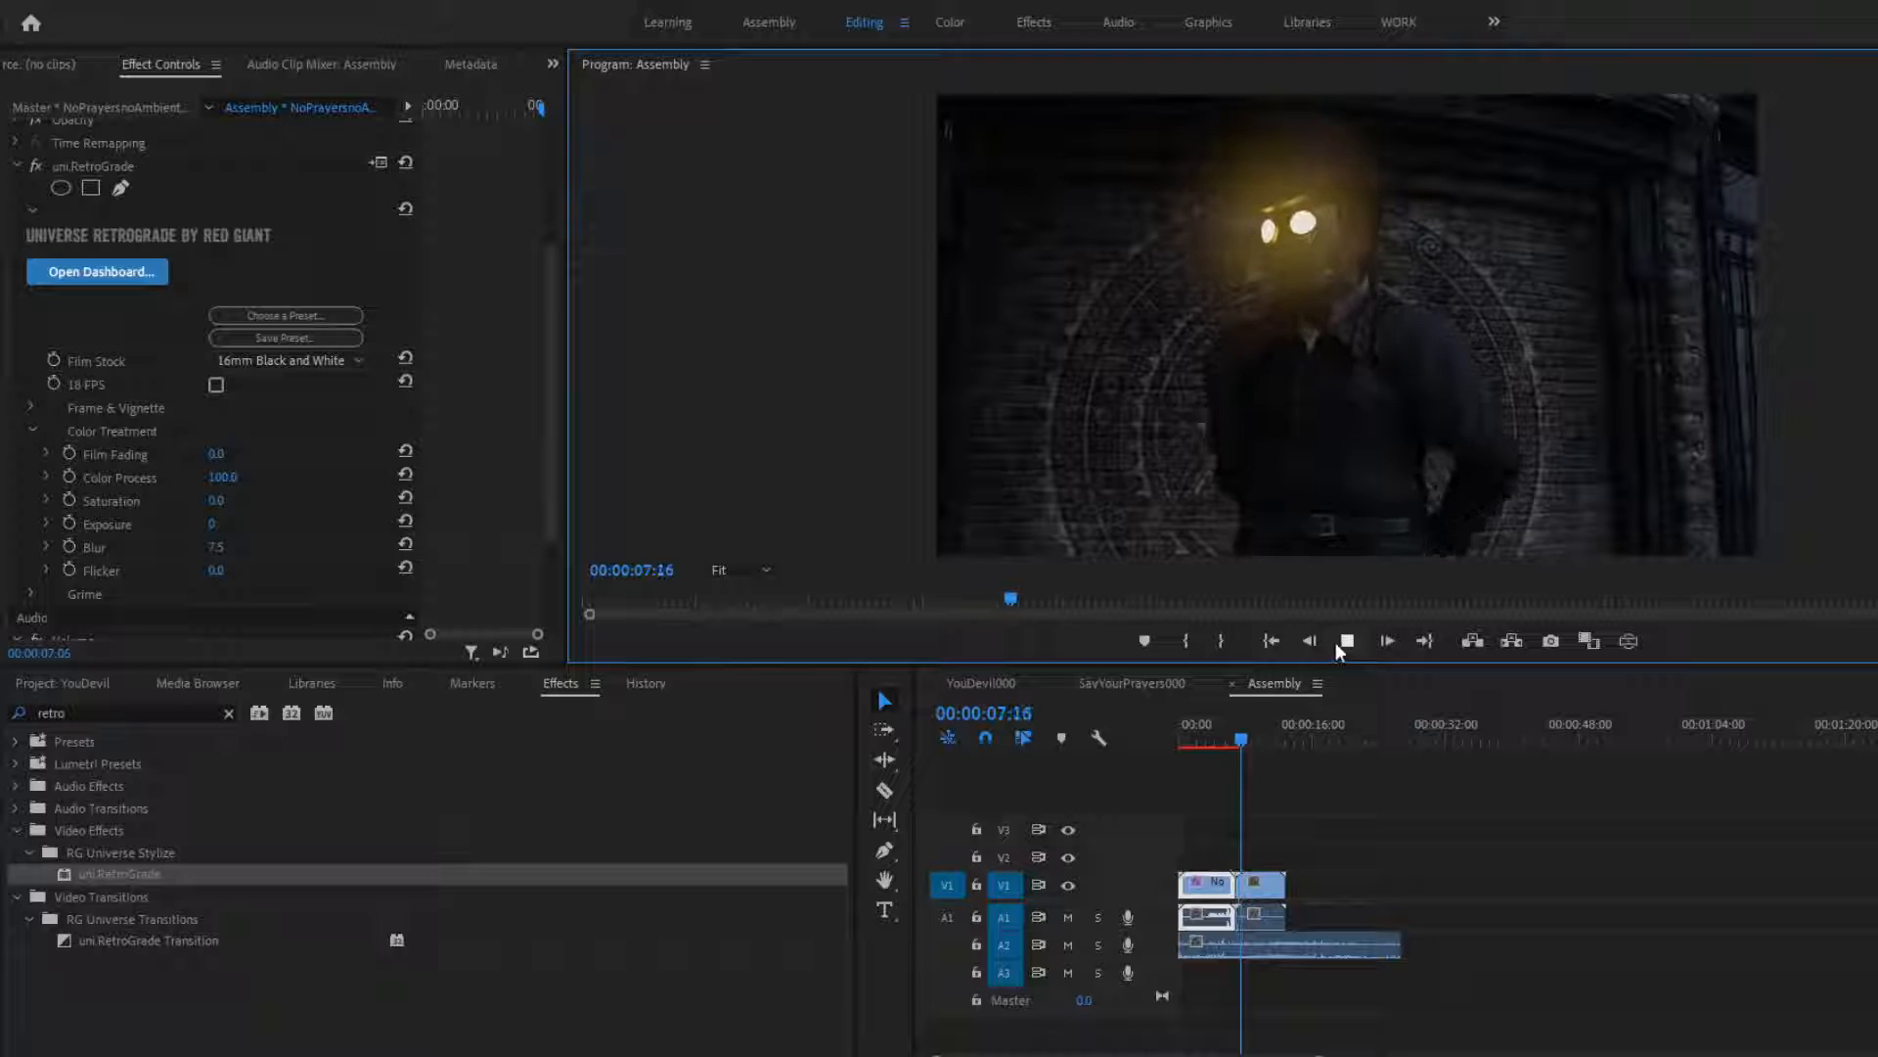
{"action": "left_click", "coordinate": [1346, 641]}
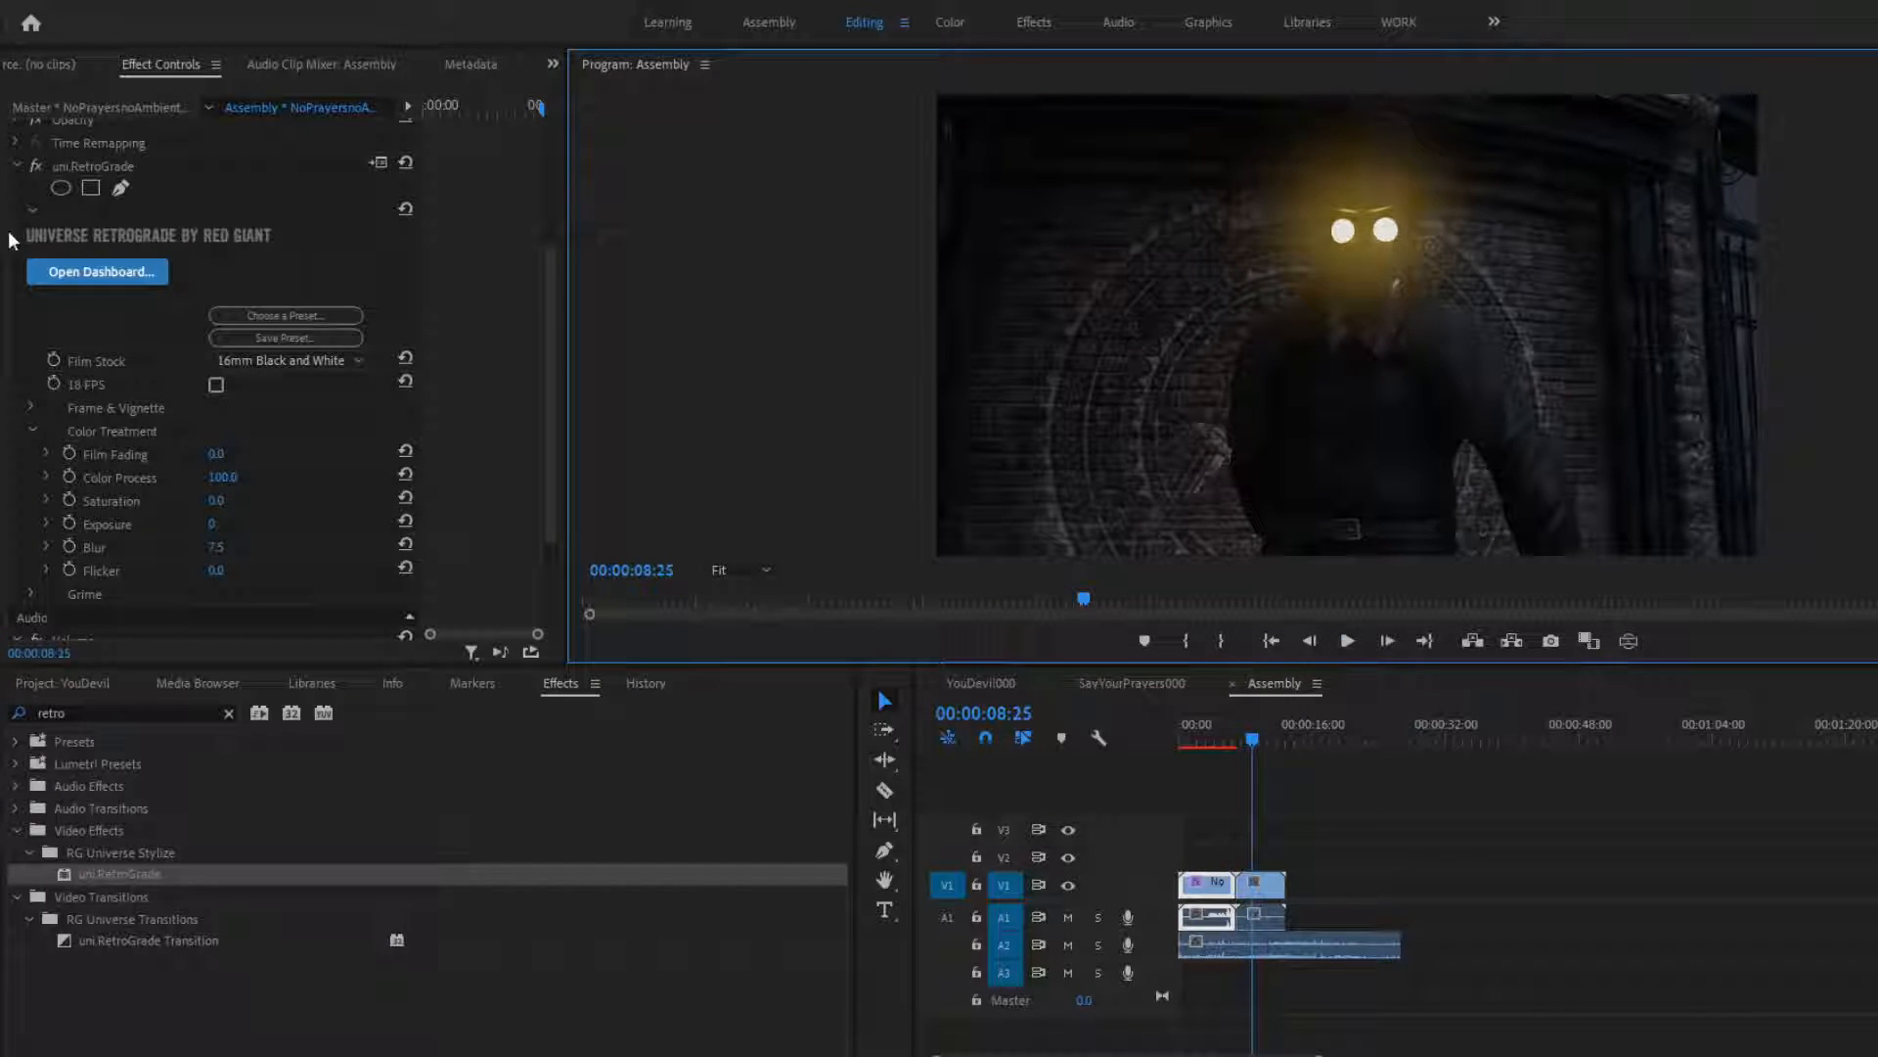
Copy the configured uni.RetroGrade effect from the NoPrayersnoAmbient clip onto the StandingGuardnoAmbient clip
{"action": "scroll", "coordinate": [70, 283], "scroll_direction": "up", "scroll_amount": 1}
{"action": "left_click", "coordinate": [108, 186]}
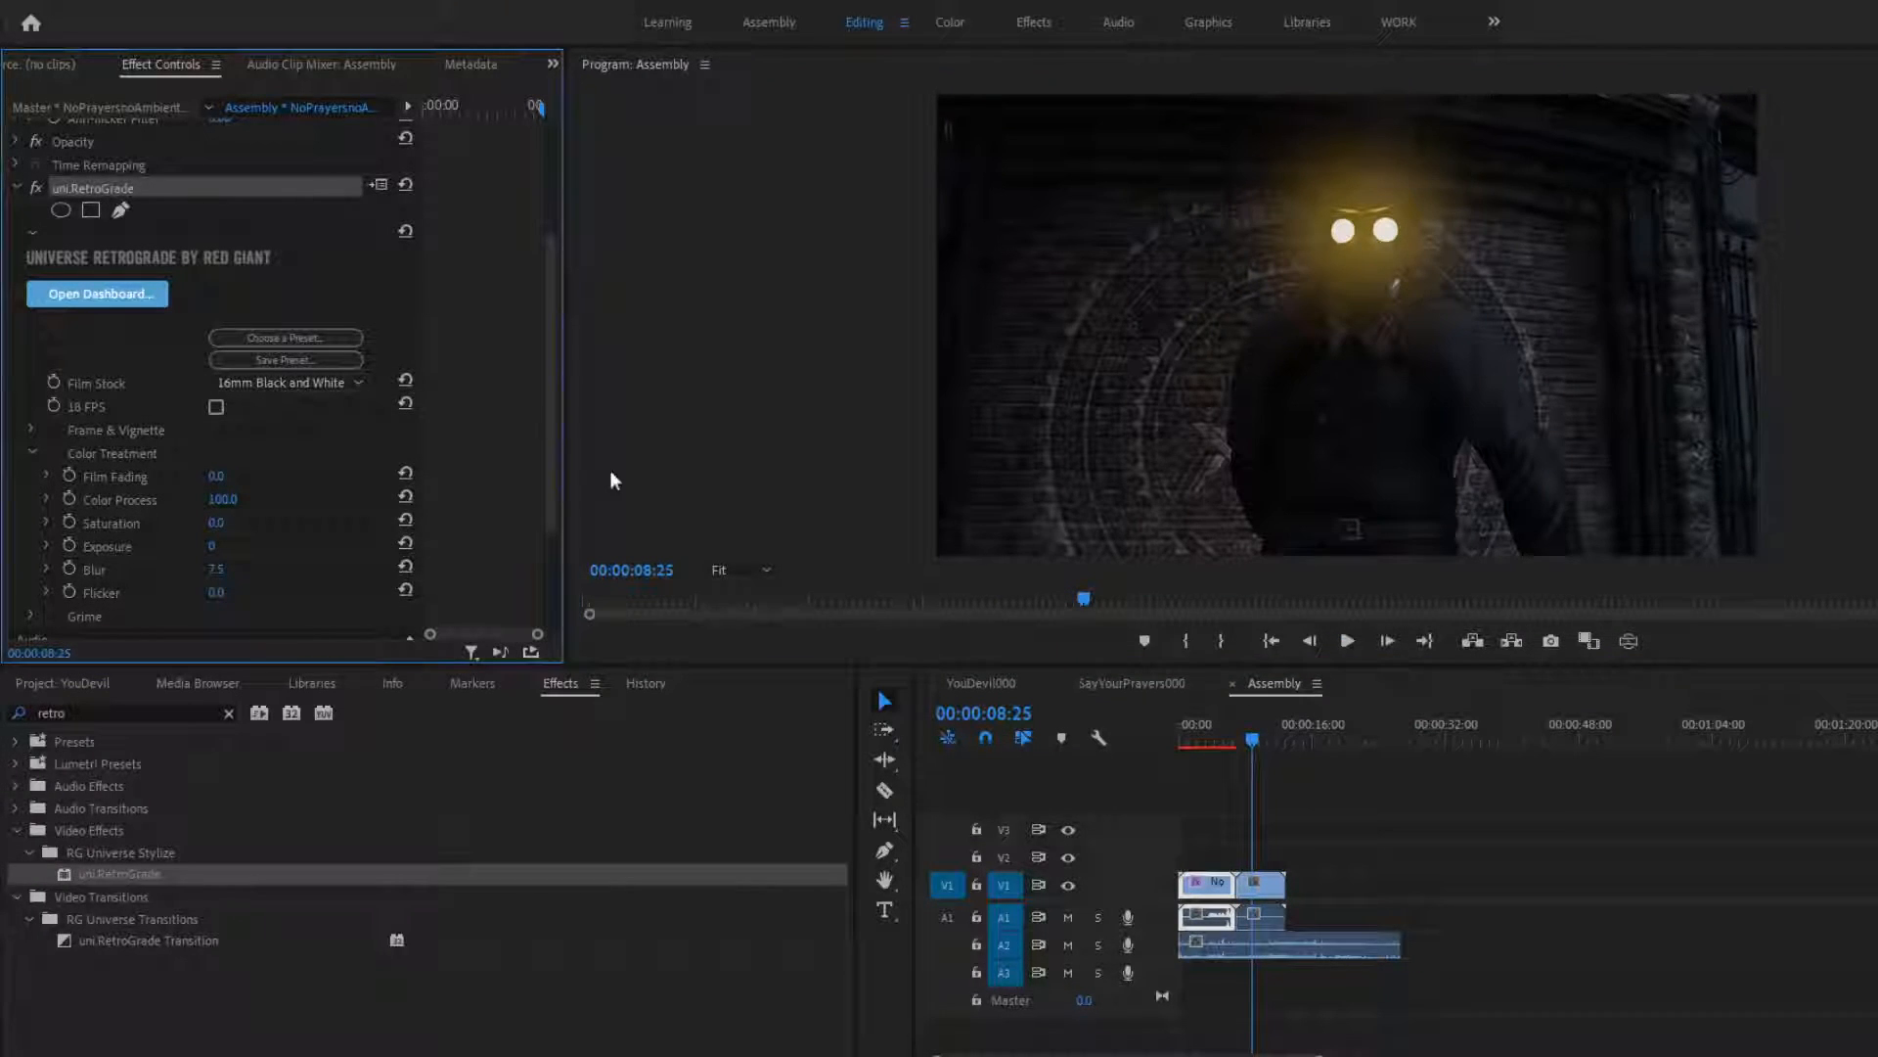
{"action": "left_click", "coordinate": [1262, 888]}
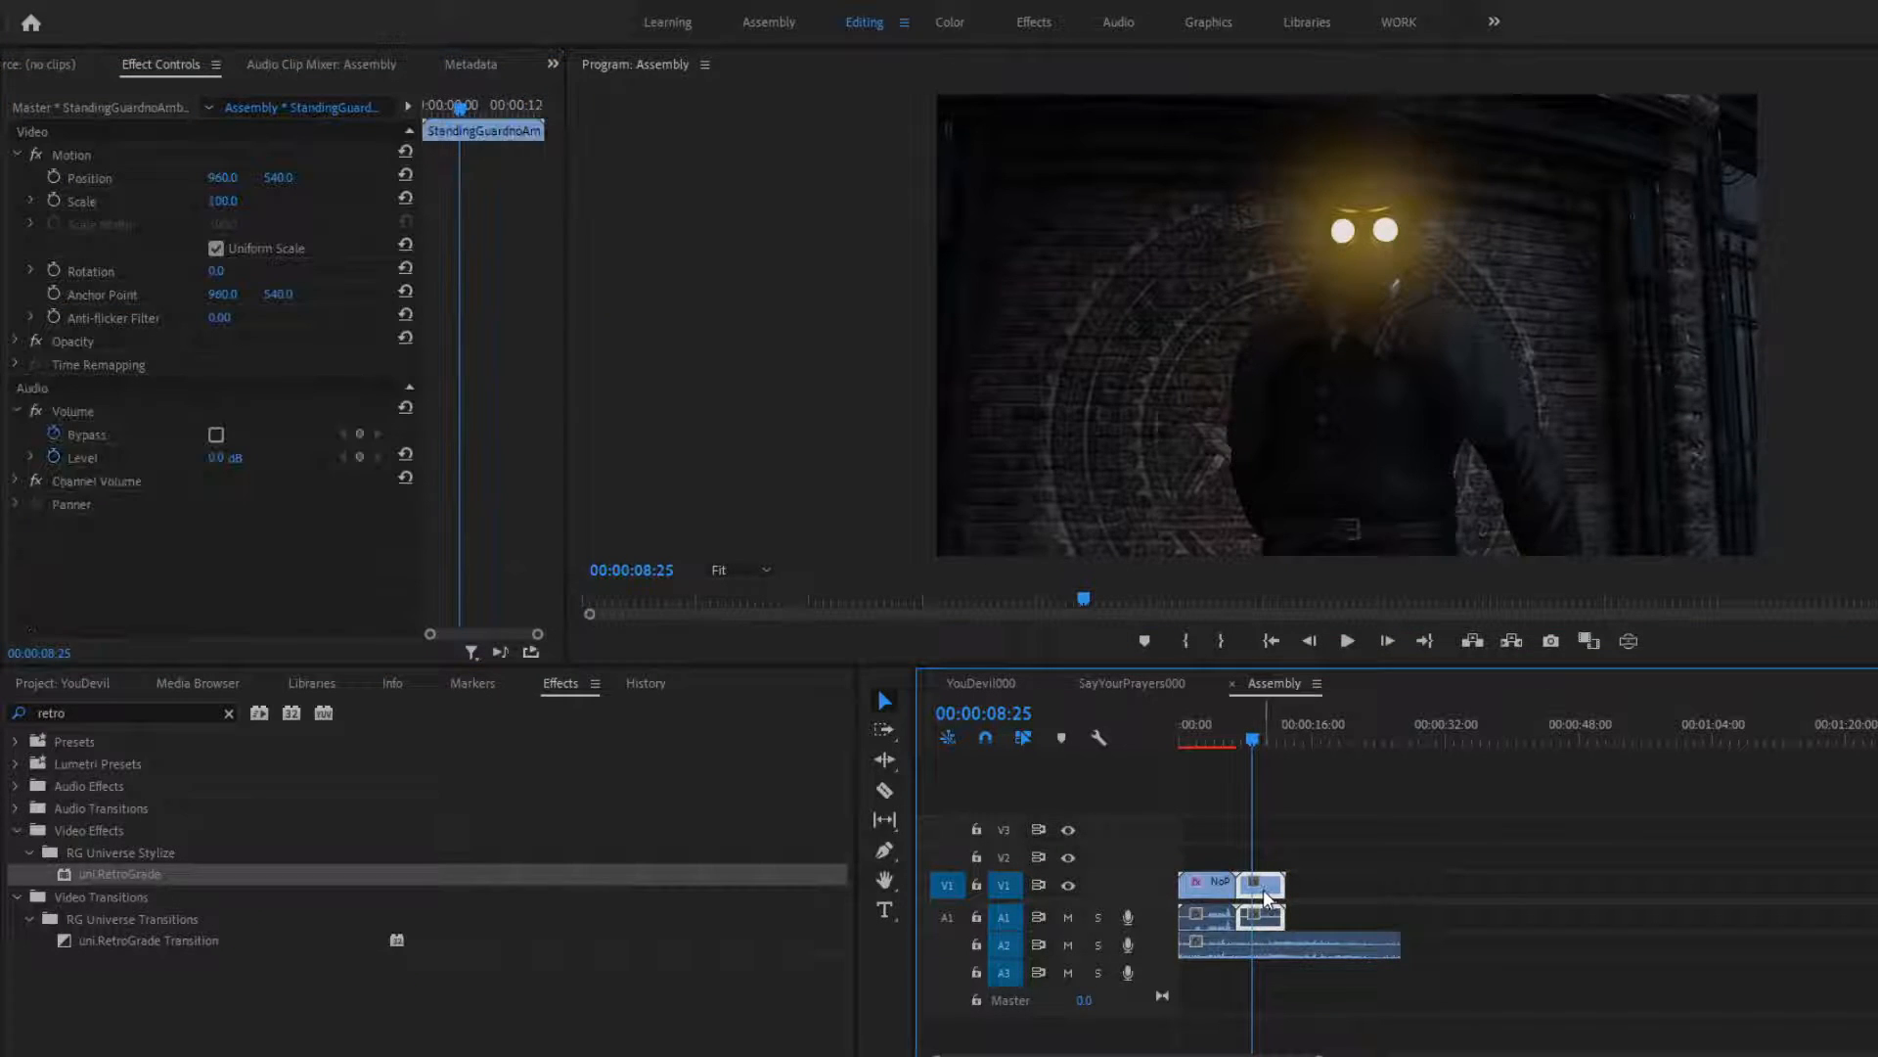
Play the Assembly sequence from the start into the StandingGuardnoAmbient clip to review the black-and-white look on both shots
{"action": "left_click_drag", "start_coordinate": [1274, 749], "coordinate": [1170, 734]}
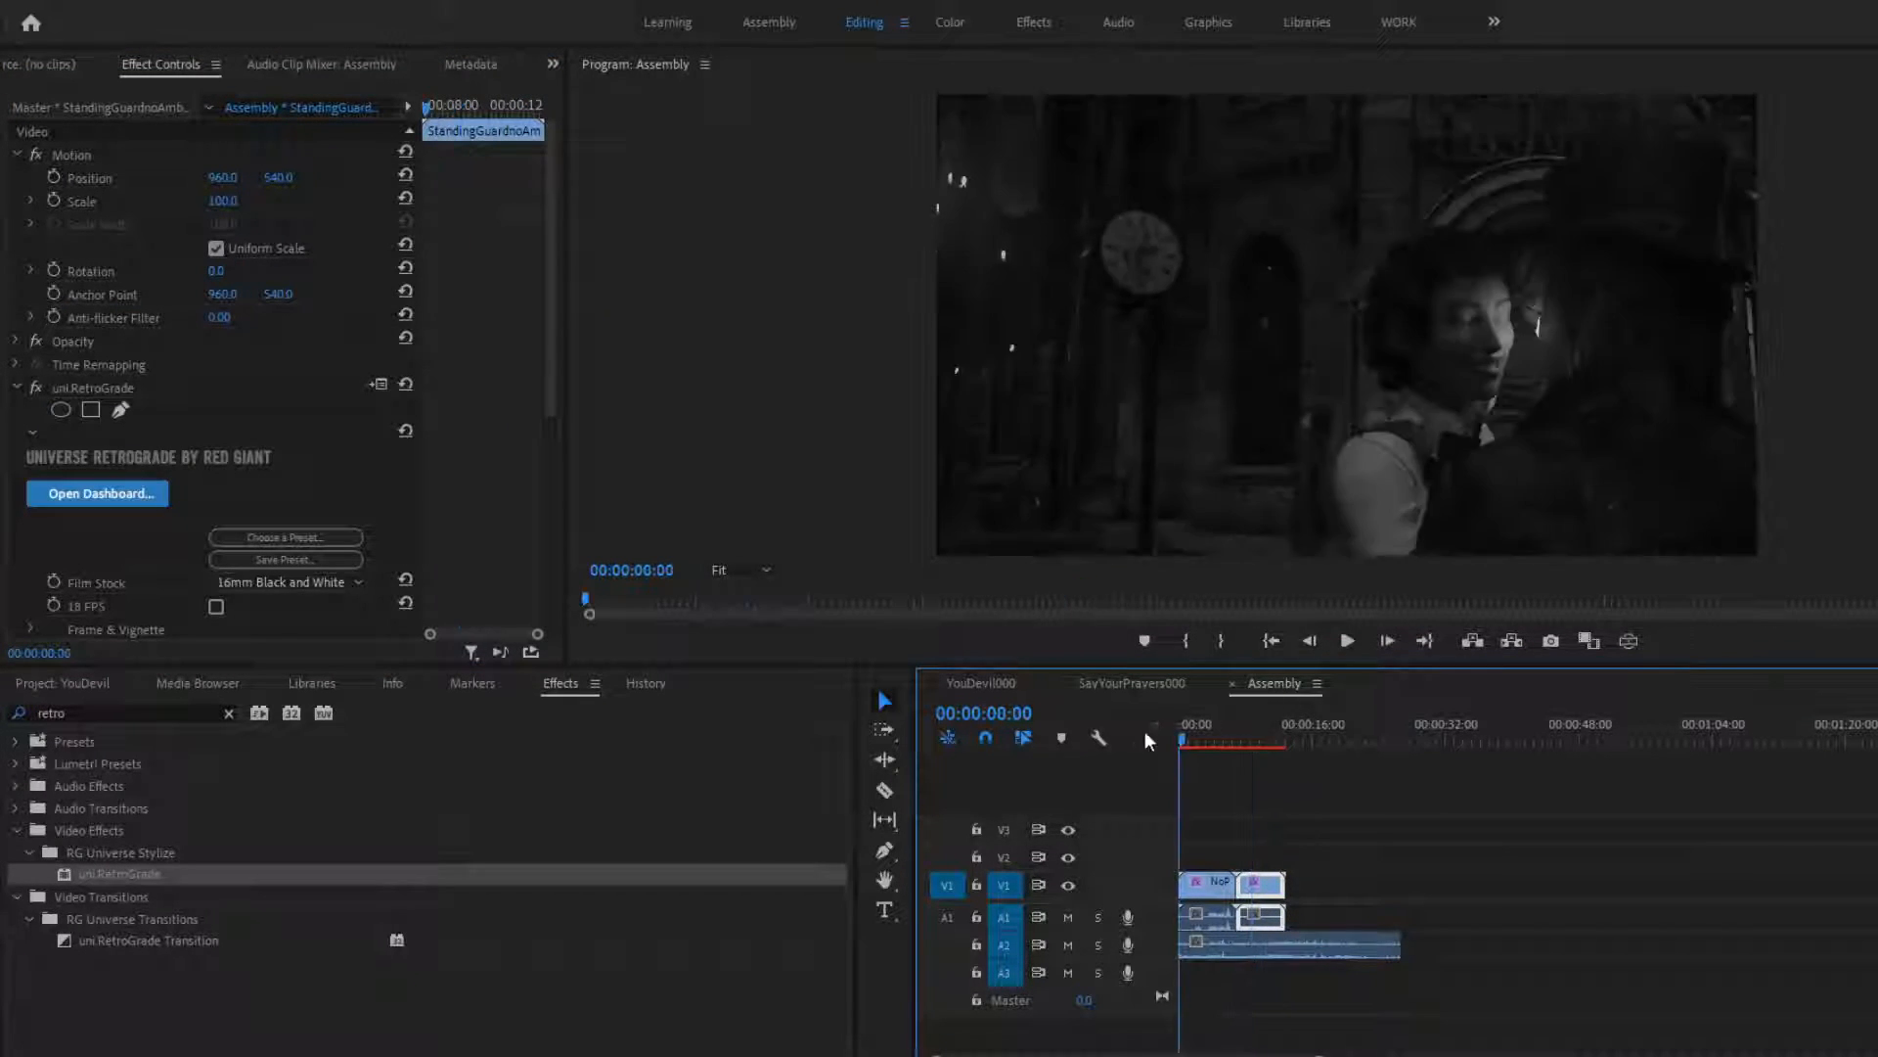
{"action": "left_click", "coordinate": [1347, 641]}
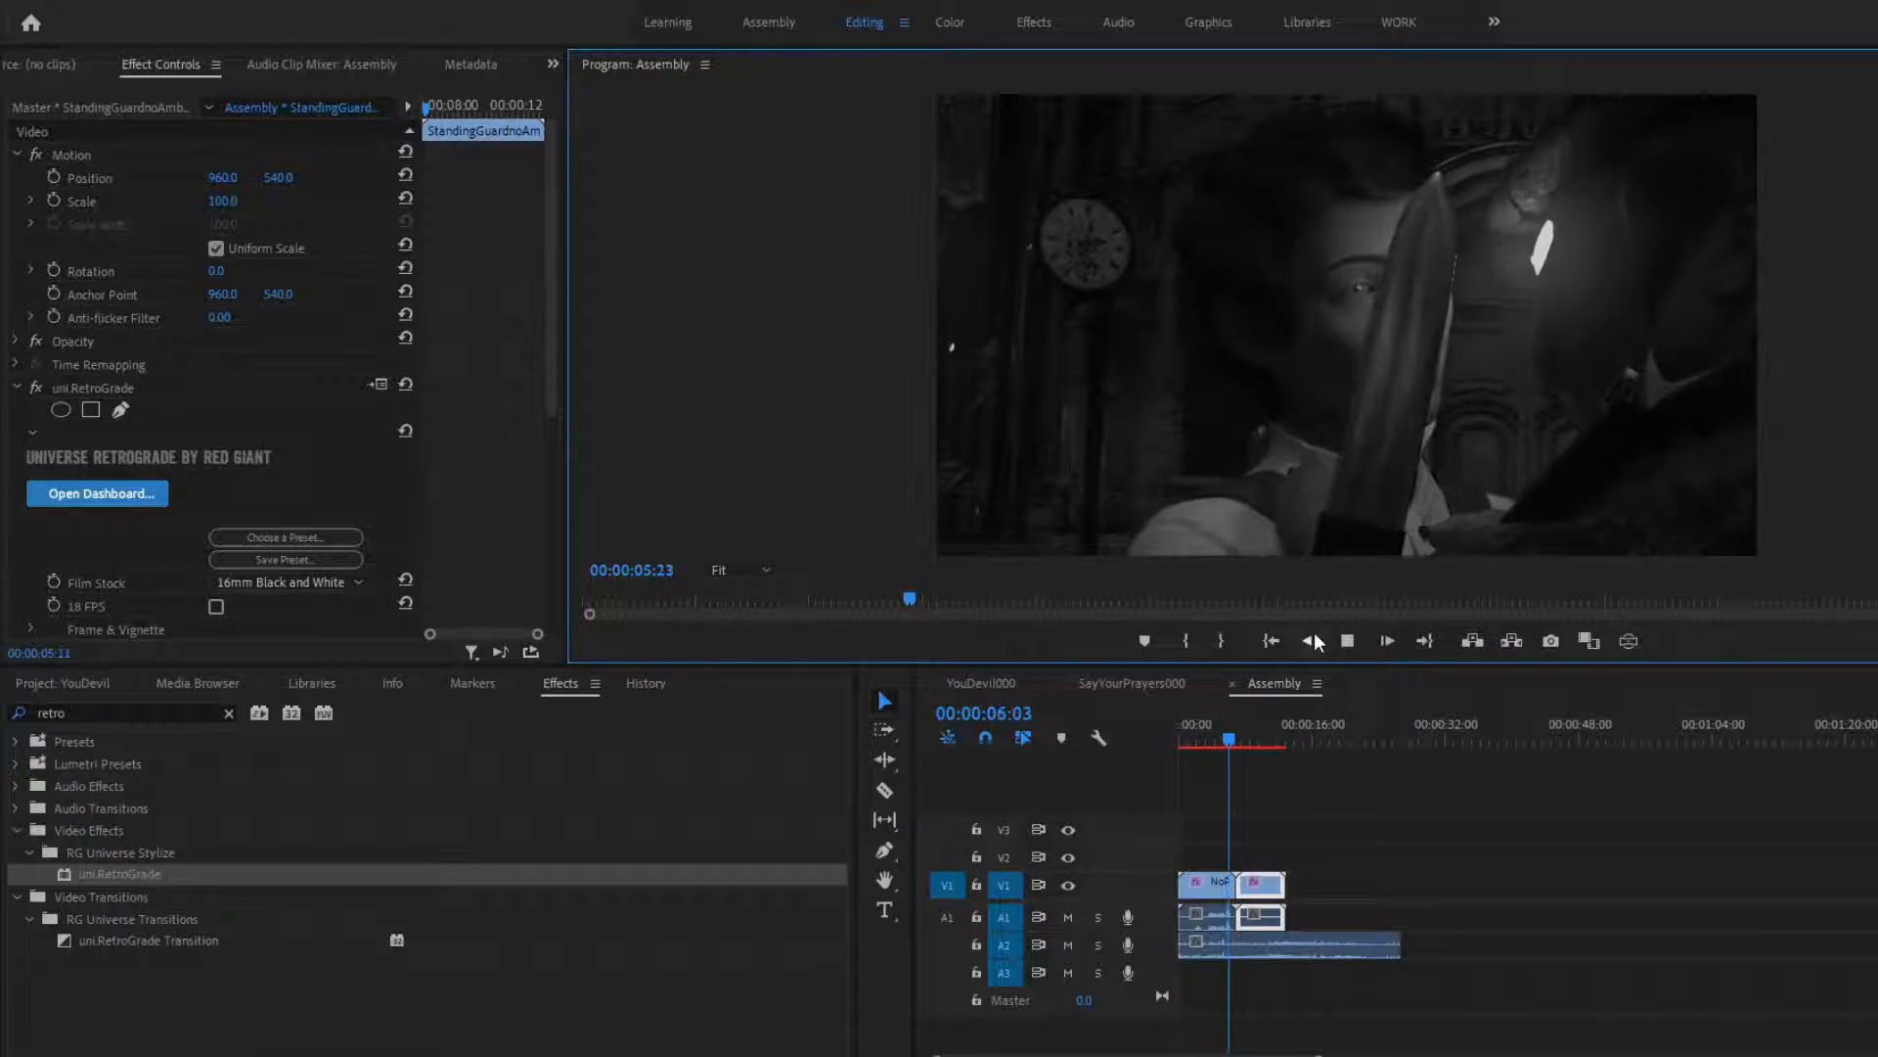
{"action": "left_click", "coordinate": [1340, 642]}
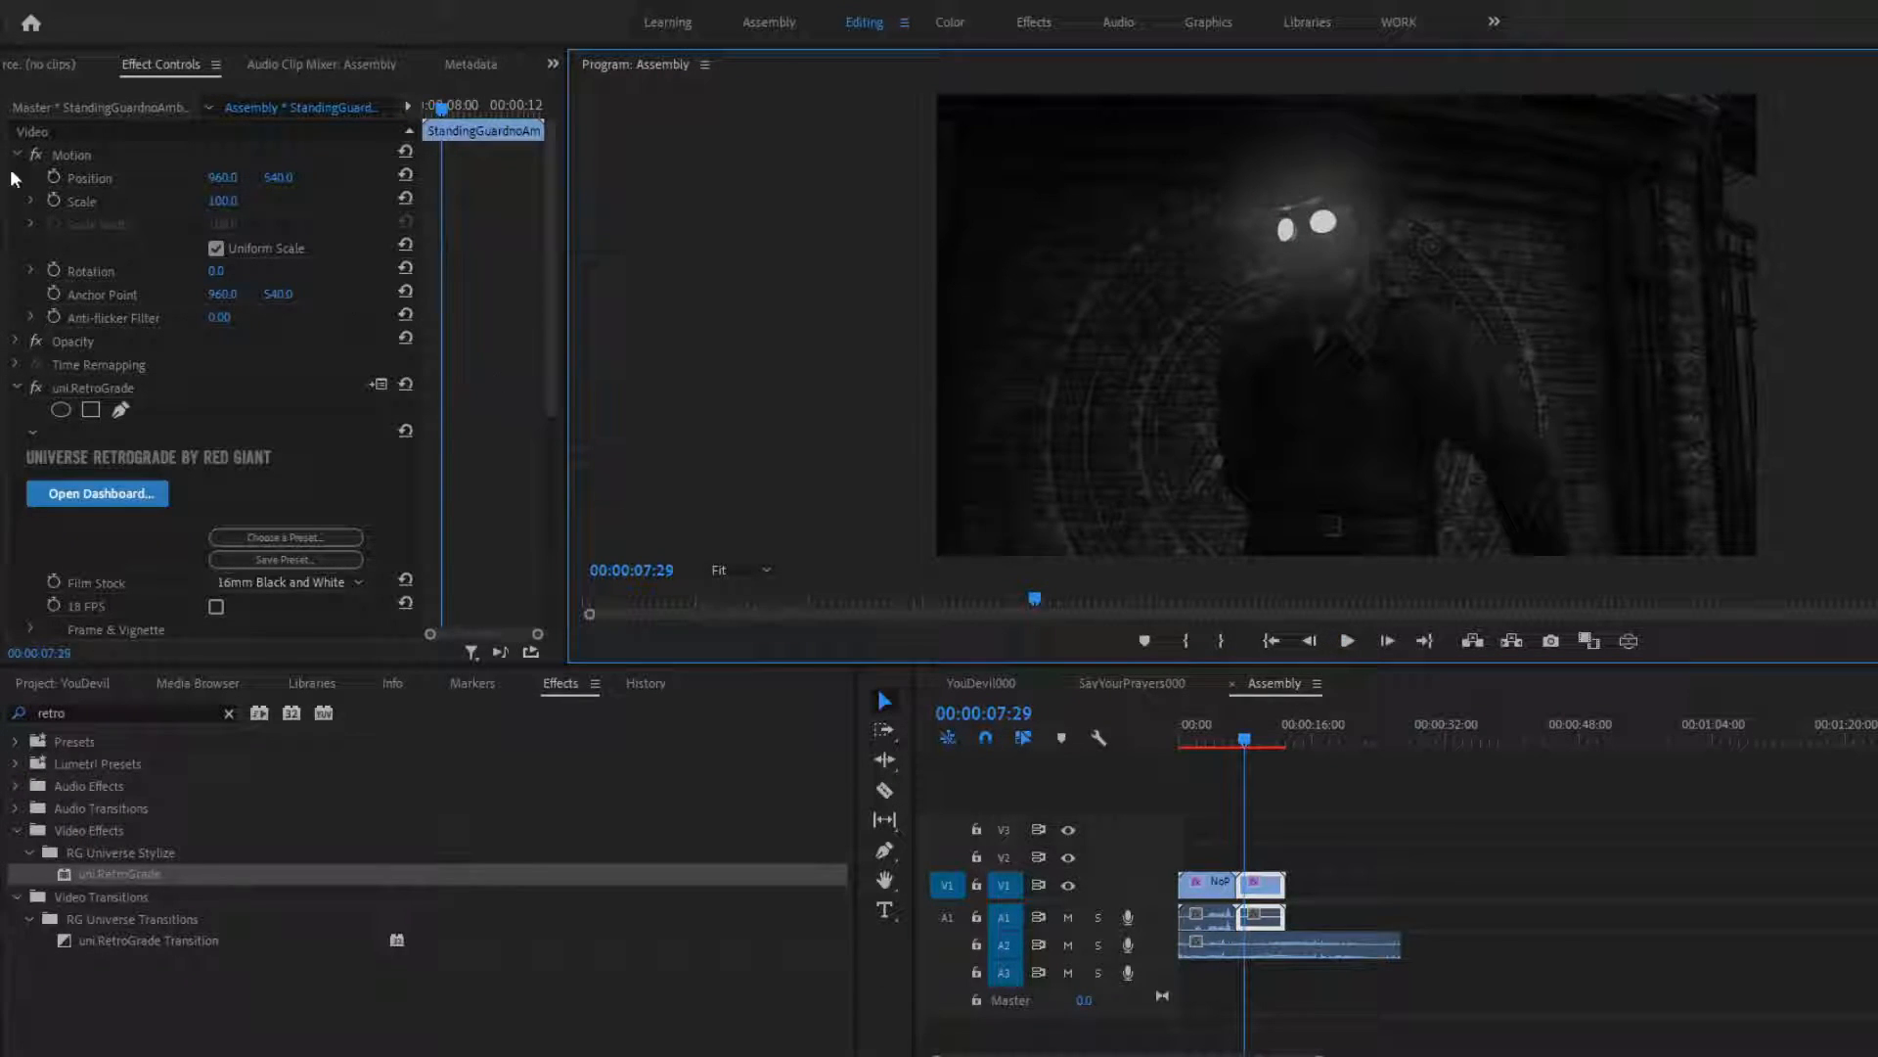
{"action": "left_click", "coordinate": [12, 391]}
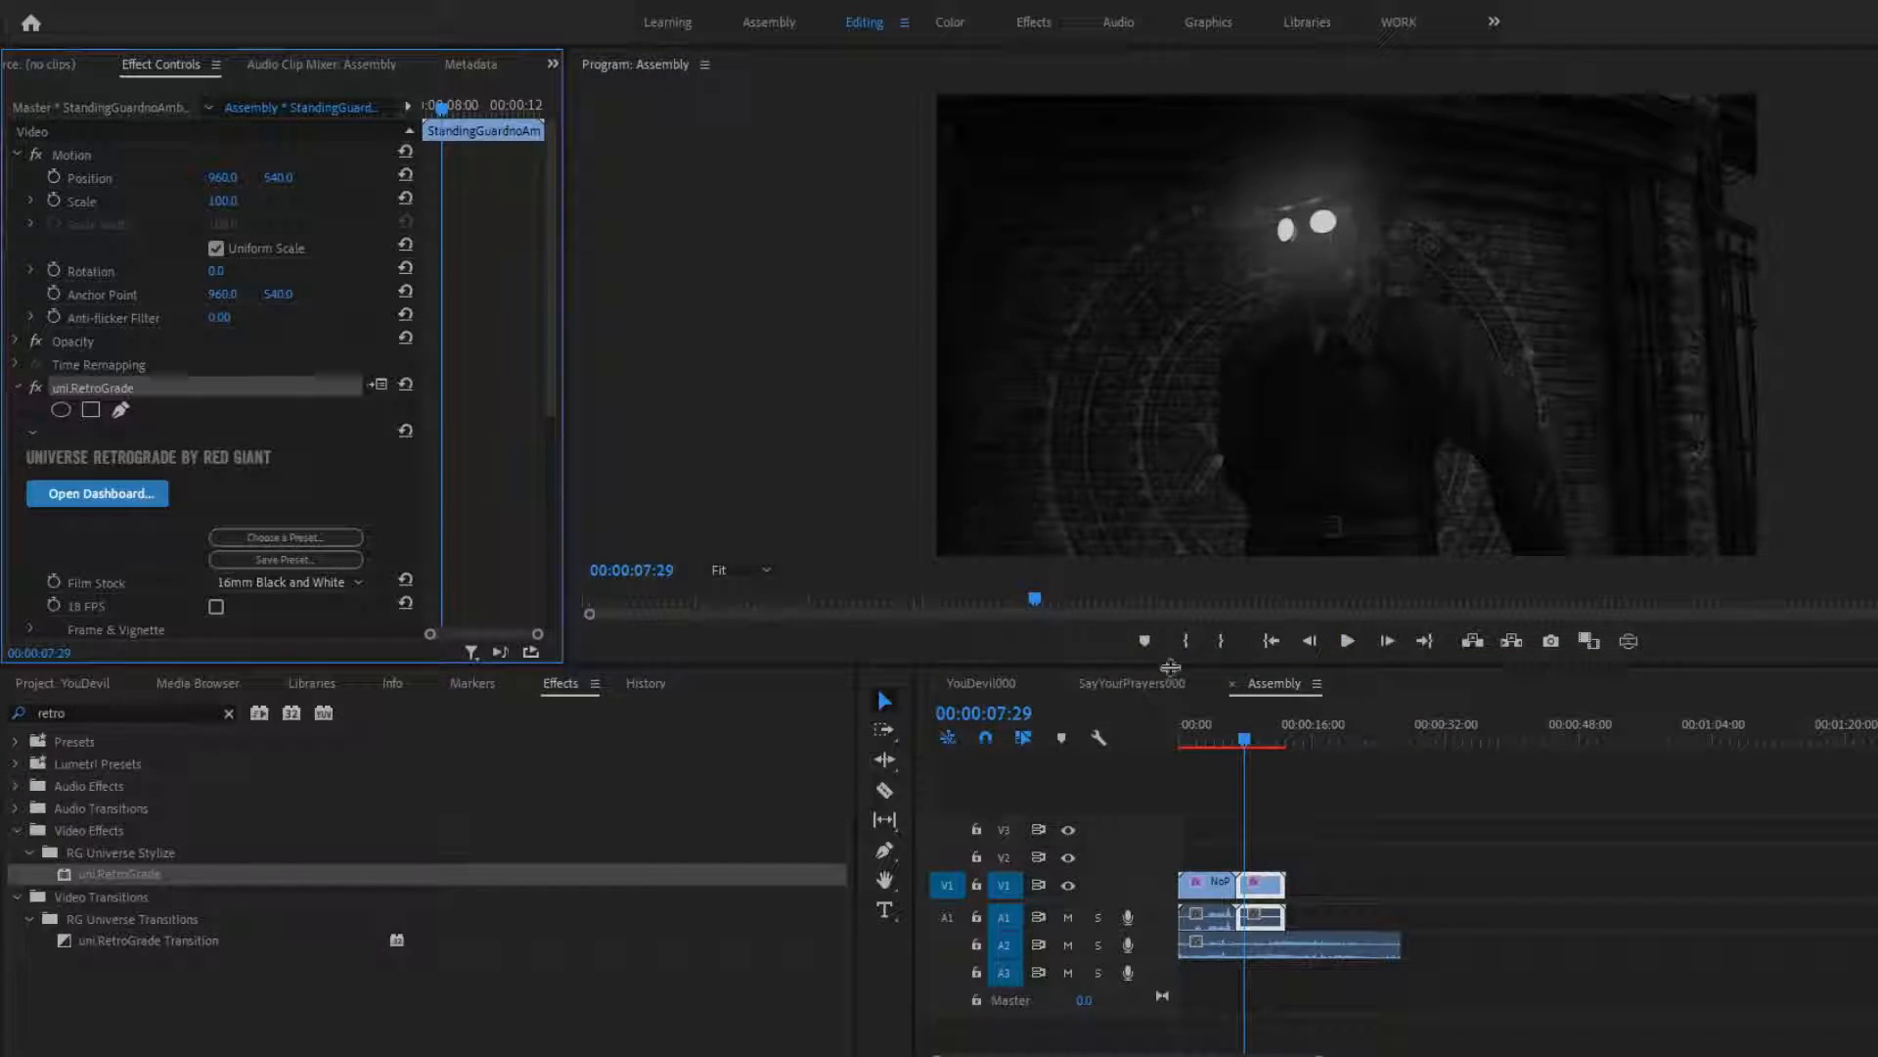
Examine the blade movement in the NoPrayersnoAmbient clip frame by frame from about 00:00:05:27 to 00:00:06:25
{"action": "left_click", "coordinate": [1246, 744]}
{"action": "mouse_move", "coordinate": [1246, 743]}
{"action": "left_mouse_down"}
{"action": "mouse_move", "coordinate": [1274, 766]}
{"action": "mouse_move", "coordinate": [1224, 757]}
{"action": "left_mouse_up"}
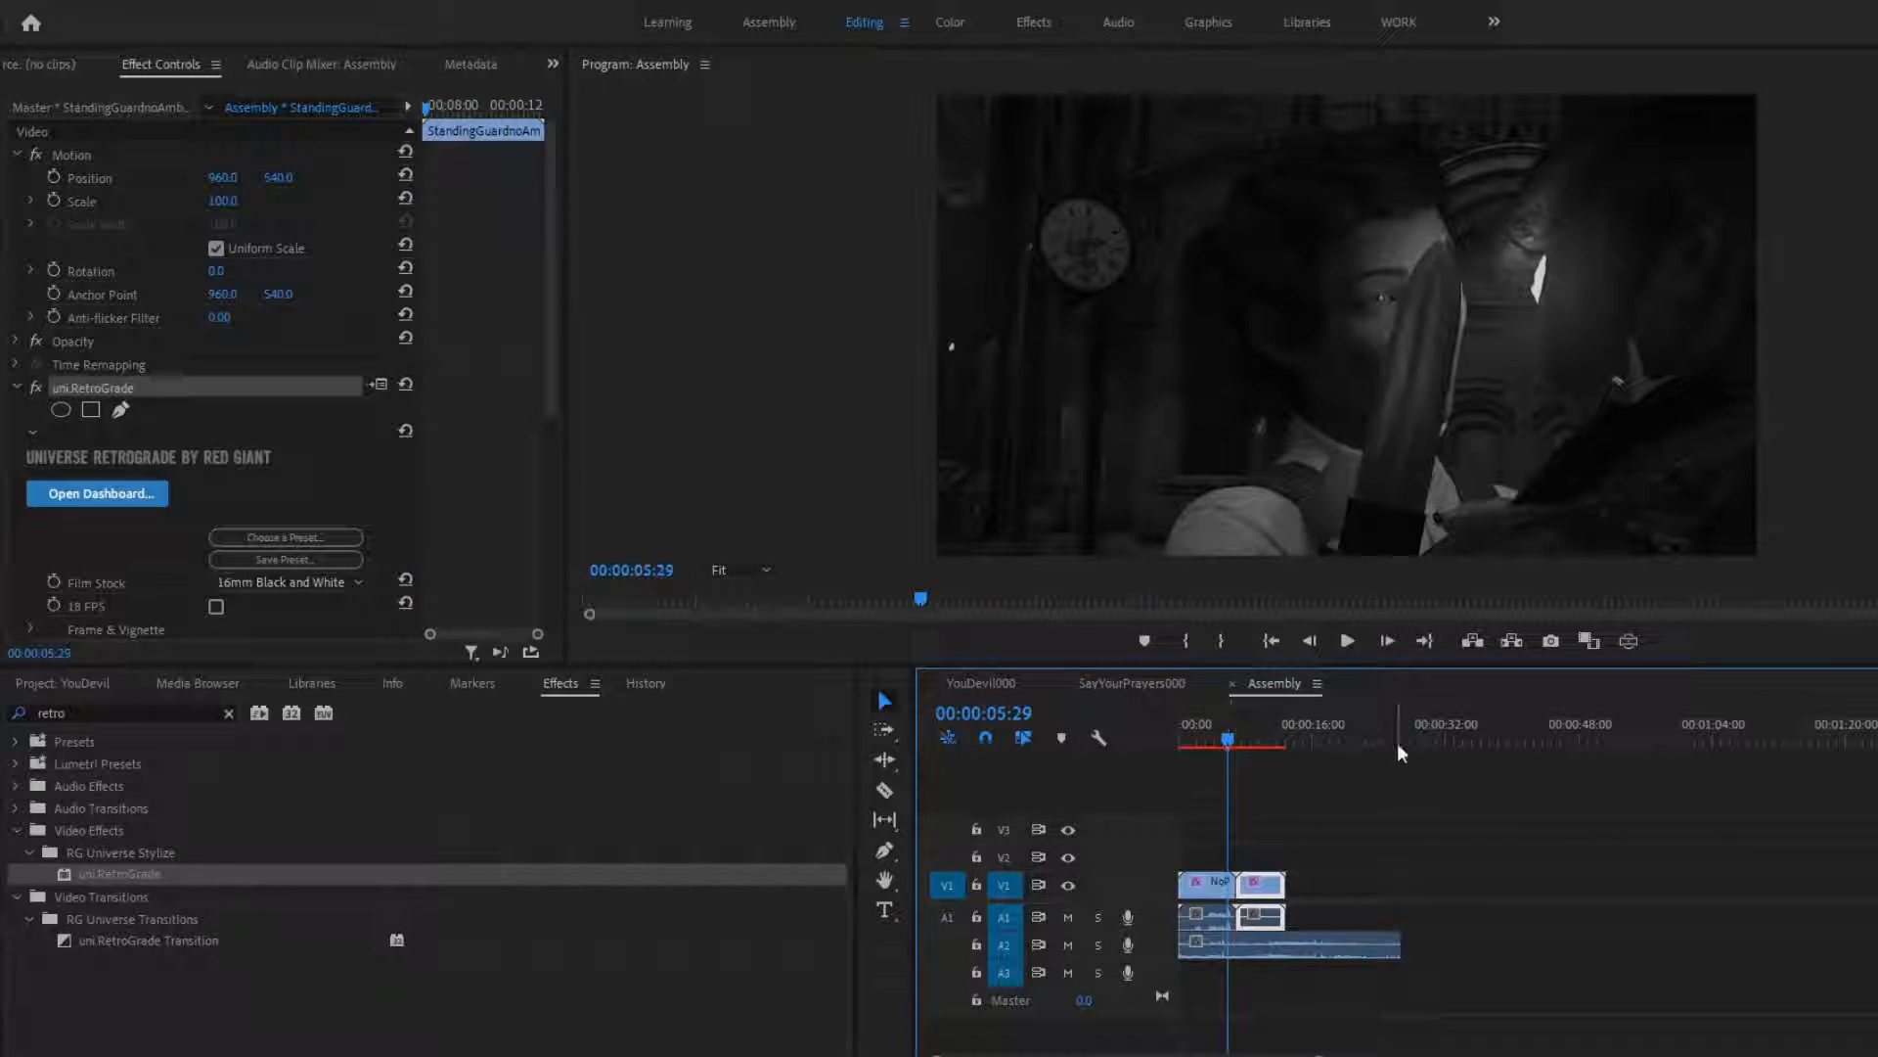
{"action": "left_click", "coordinate": [1316, 642]}
{"action": "double_click", "coordinate": [1317, 642]}
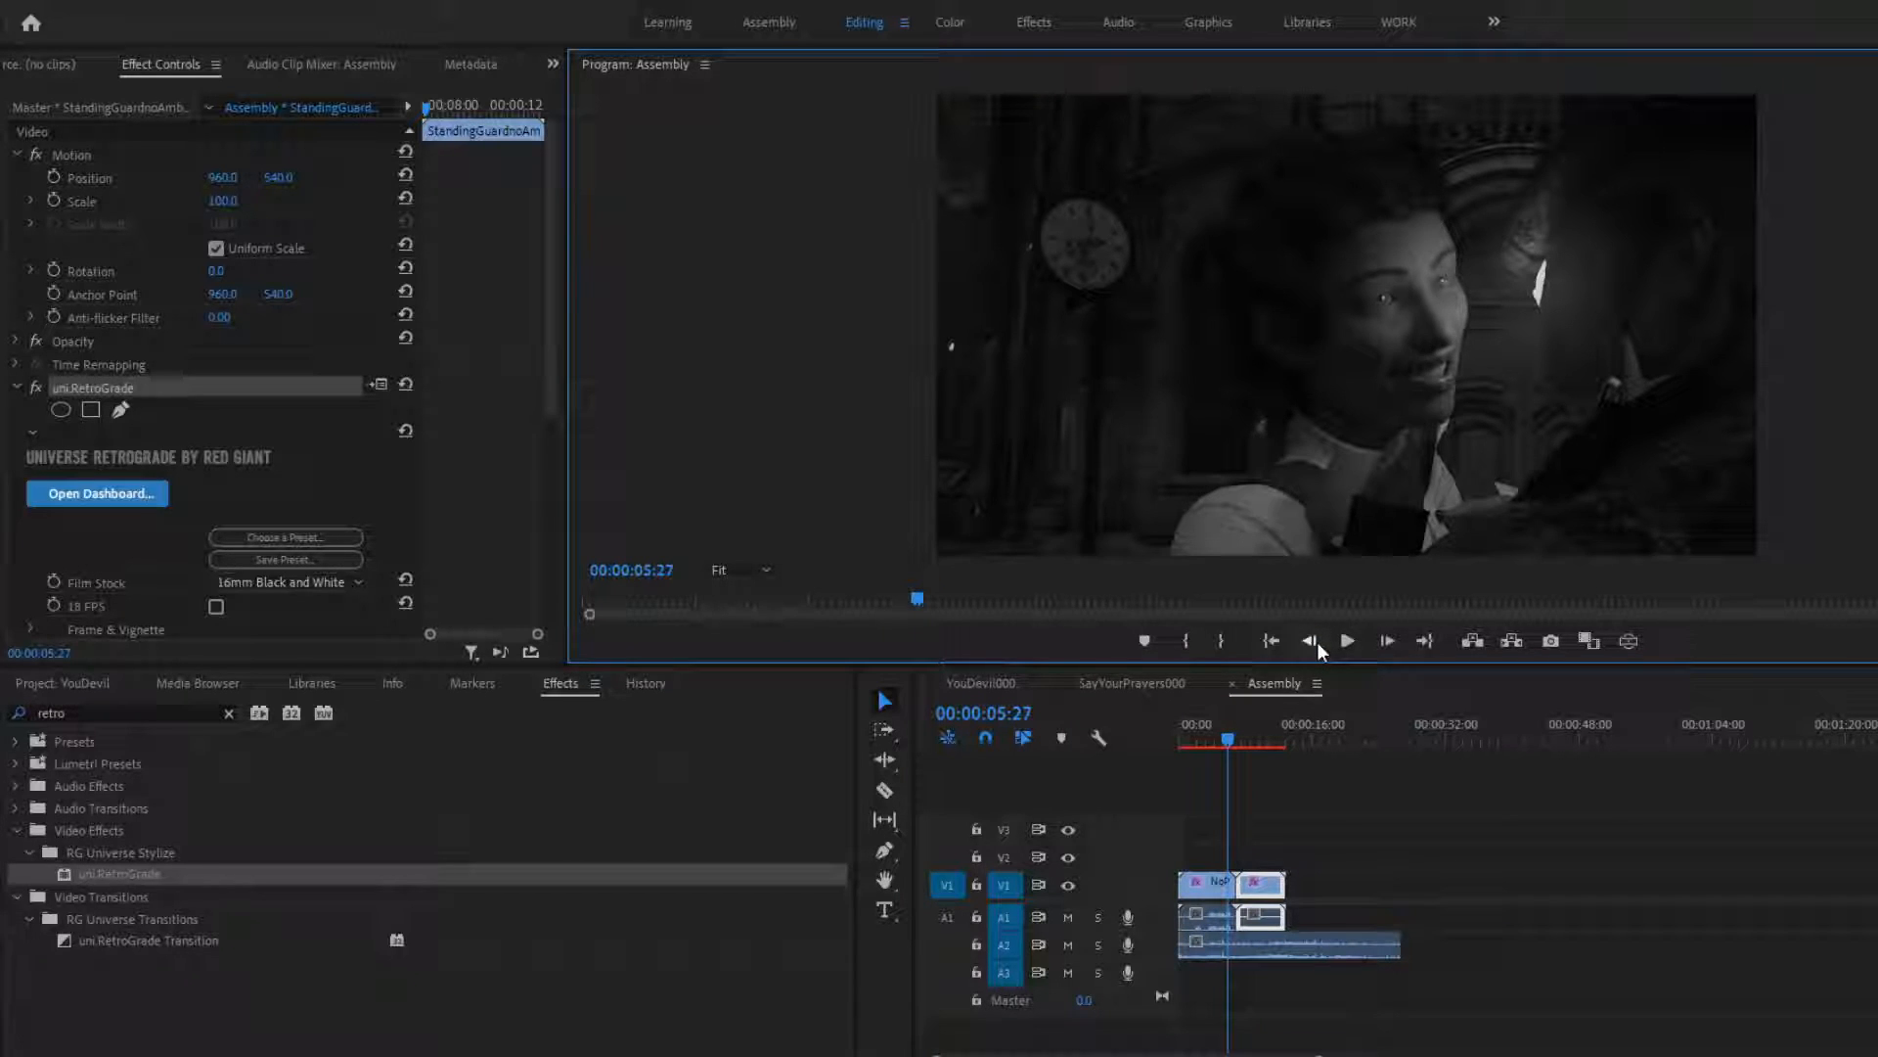
{"action": "left_click", "coordinate": [1387, 642]}
{"action": "left_click", "coordinate": [1387, 642]}
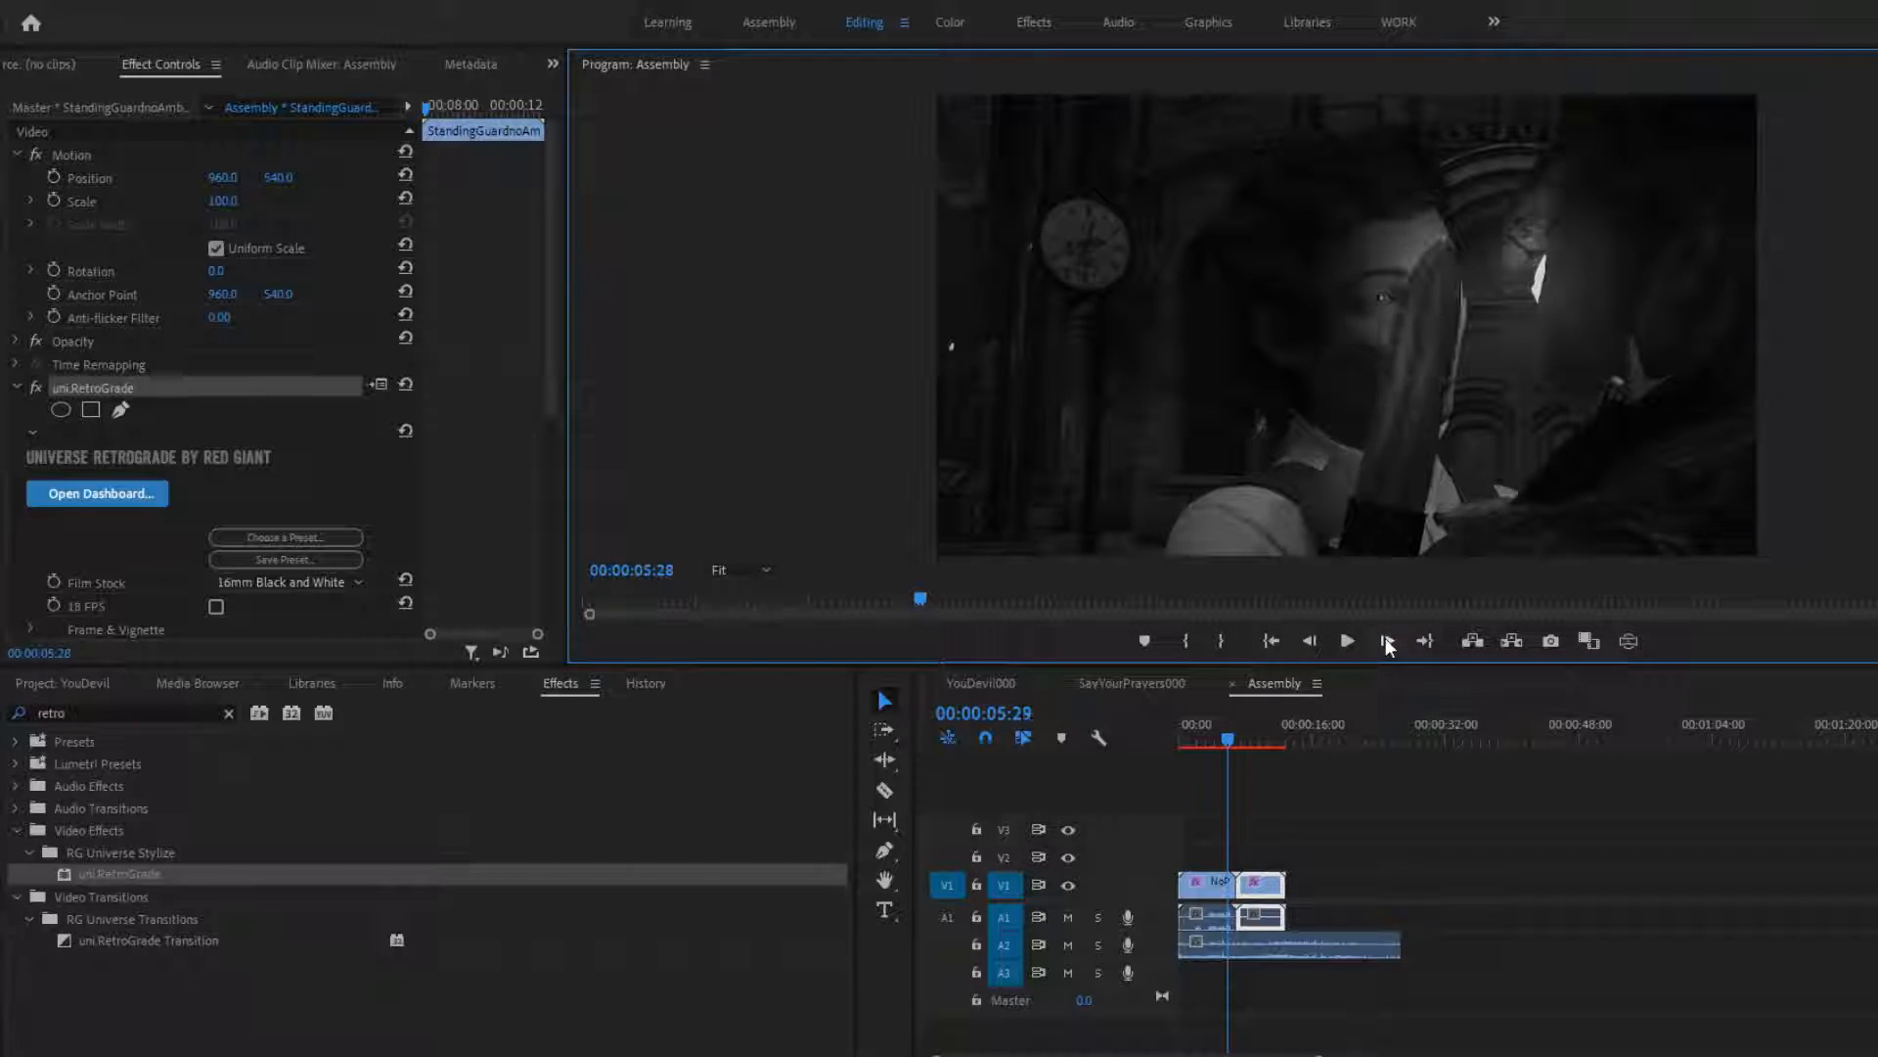
{"action": "left_click", "coordinate": [1387, 642]}
{"action": "left_click", "coordinate": [1387, 642]}
{"action": "double_click", "coordinate": [1386, 640]}
{"action": "double_click", "coordinate": [1386, 640]}
{"action": "double_click", "coordinate": [1387, 640]}
{"action": "left_click", "coordinate": [1375, 638]}
{"action": "double_click", "coordinate": [1374, 642]}
{"action": "double_click", "coordinate": [1373, 641]}
{"action": "double_click", "coordinate": [1373, 641]}
{"action": "double_click", "coordinate": [1373, 642]}
{"action": "double_click", "coordinate": [1375, 645]}
{"action": "double_click", "coordinate": [1375, 645]}
{"action": "left_click", "coordinate": [1375, 646]}
{"action": "left_click", "coordinate": [1375, 646]}
{"action": "double_click", "coordinate": [1374, 645]}
{"action": "left_click", "coordinate": [1374, 646]}
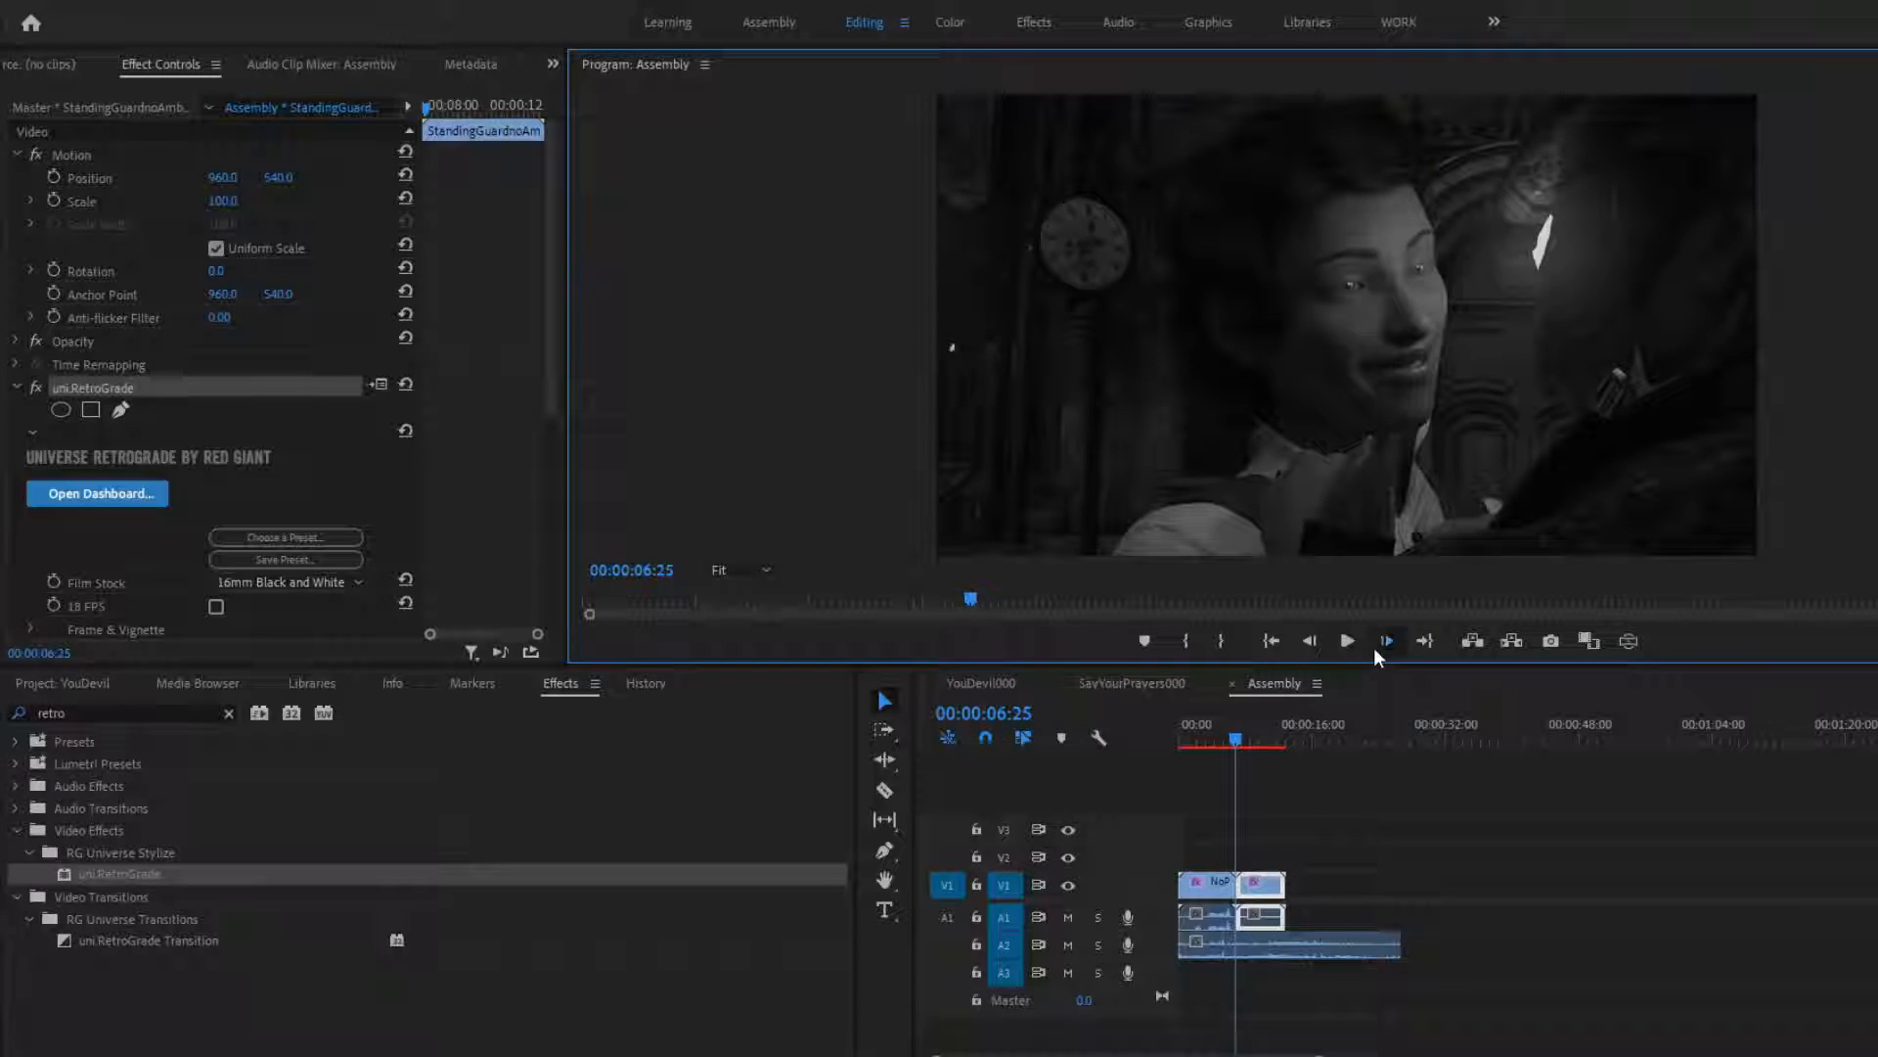
{"action": "left_click", "coordinate": [1374, 646]}
{"action": "left_click", "coordinate": [1311, 653]}
Scrub through the second half of the StandingGuardnoAmbient clip to examine the guard with the glowing eyes
{"action": "left_click_drag", "start_coordinate": [1248, 750], "coordinate": [1266, 783]}
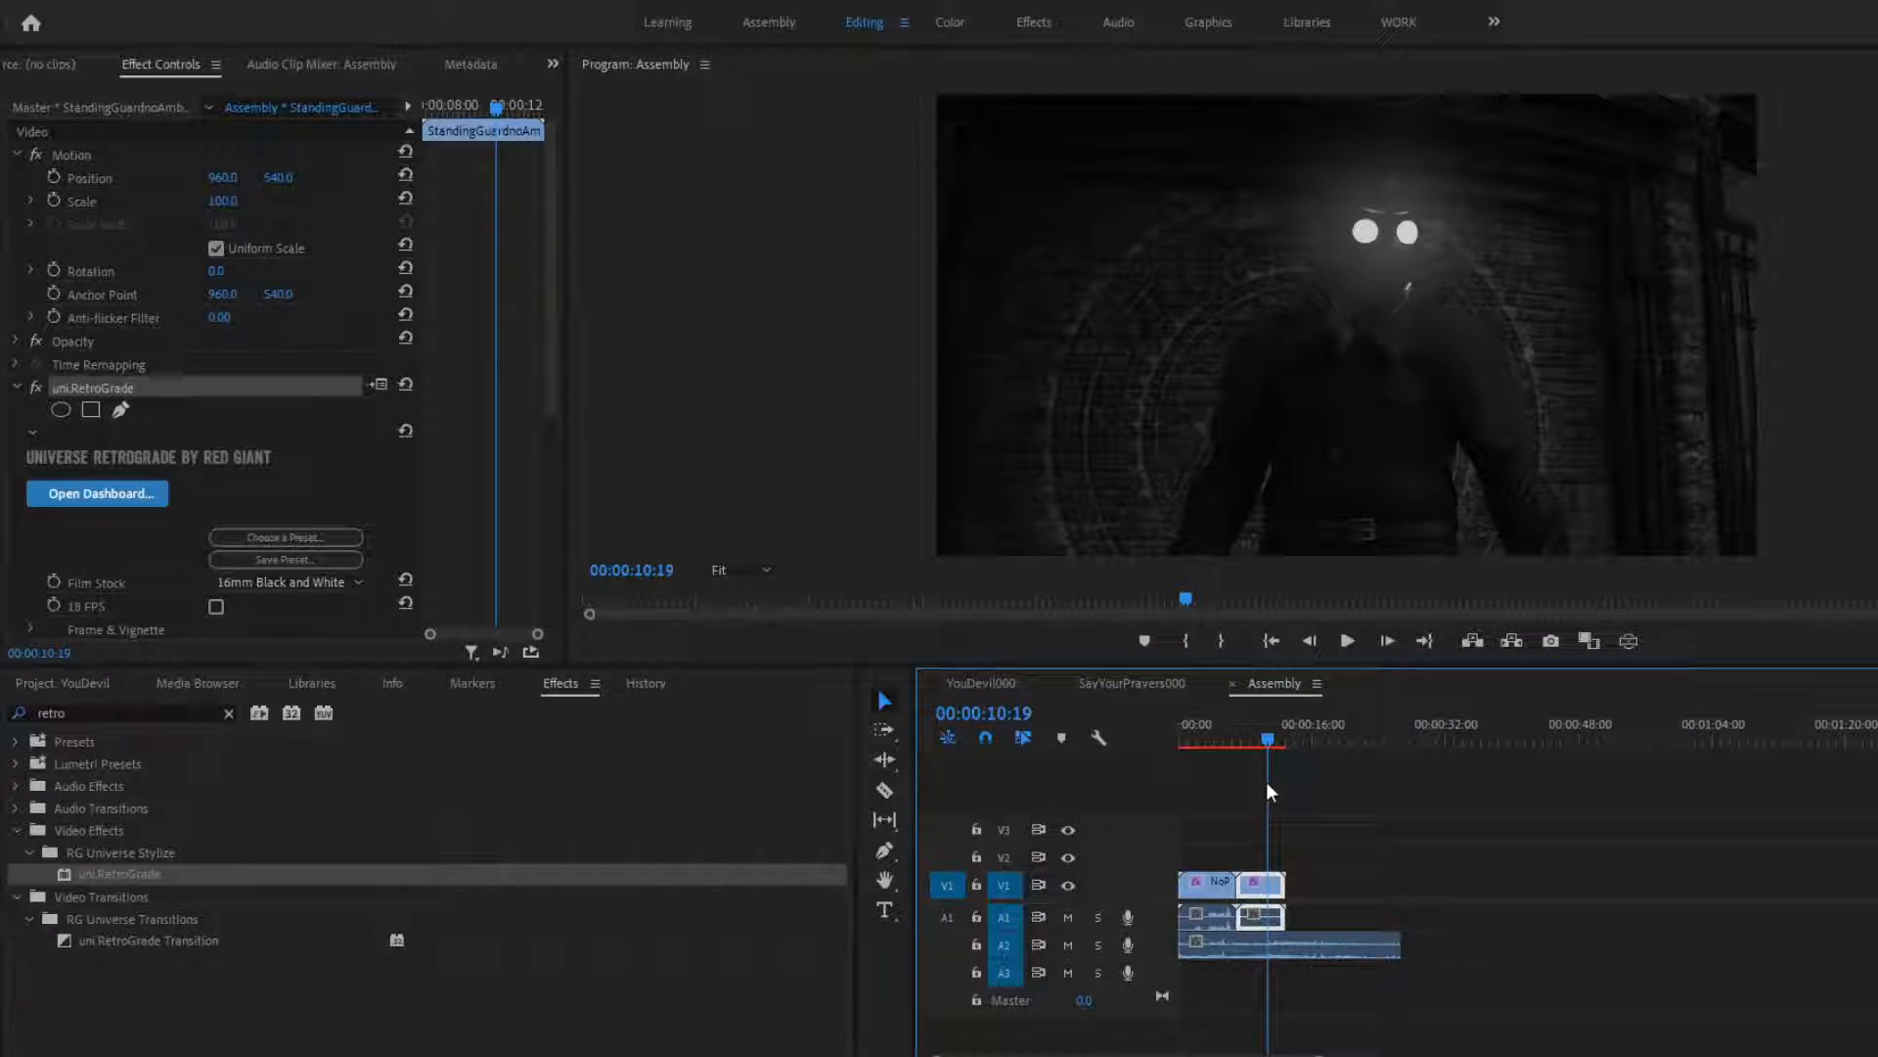
{"action": "left_click", "coordinate": [1272, 741]}
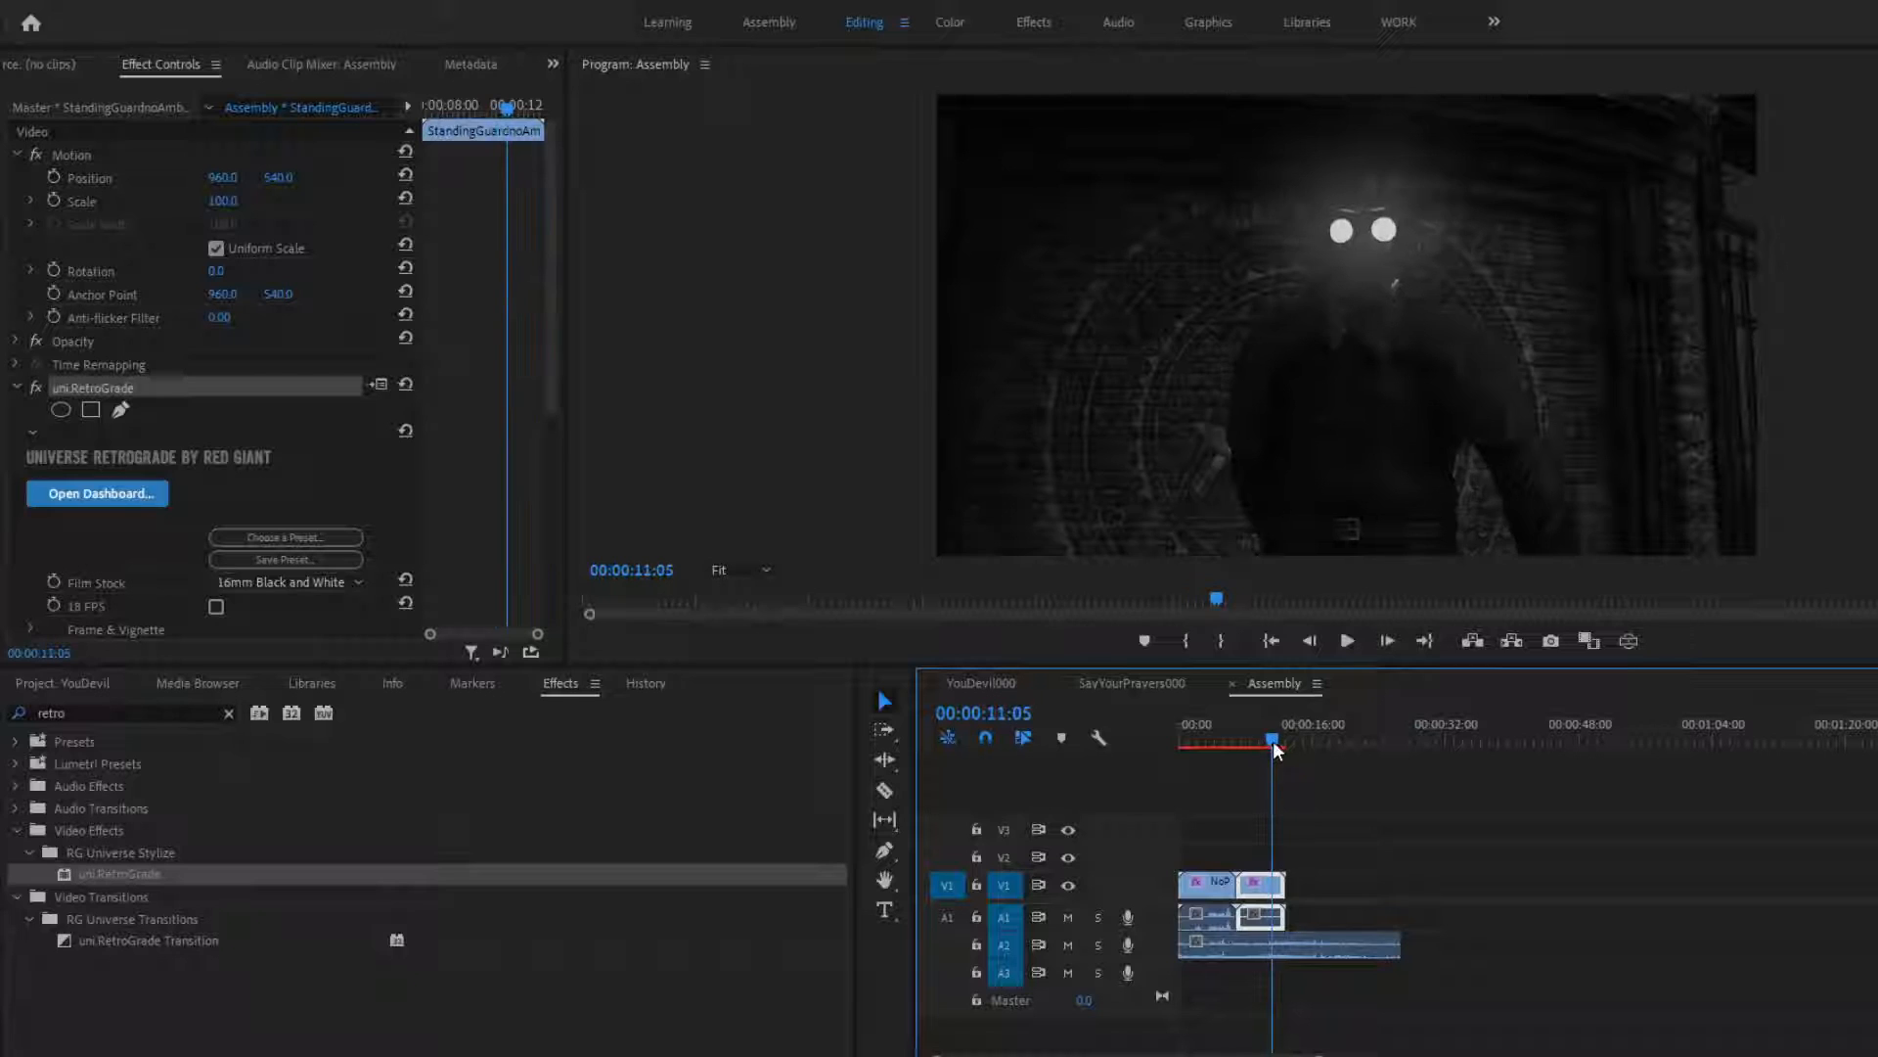
{"action": "left_click_drag", "start_coordinate": [1272, 742], "coordinate": [1265, 755]}
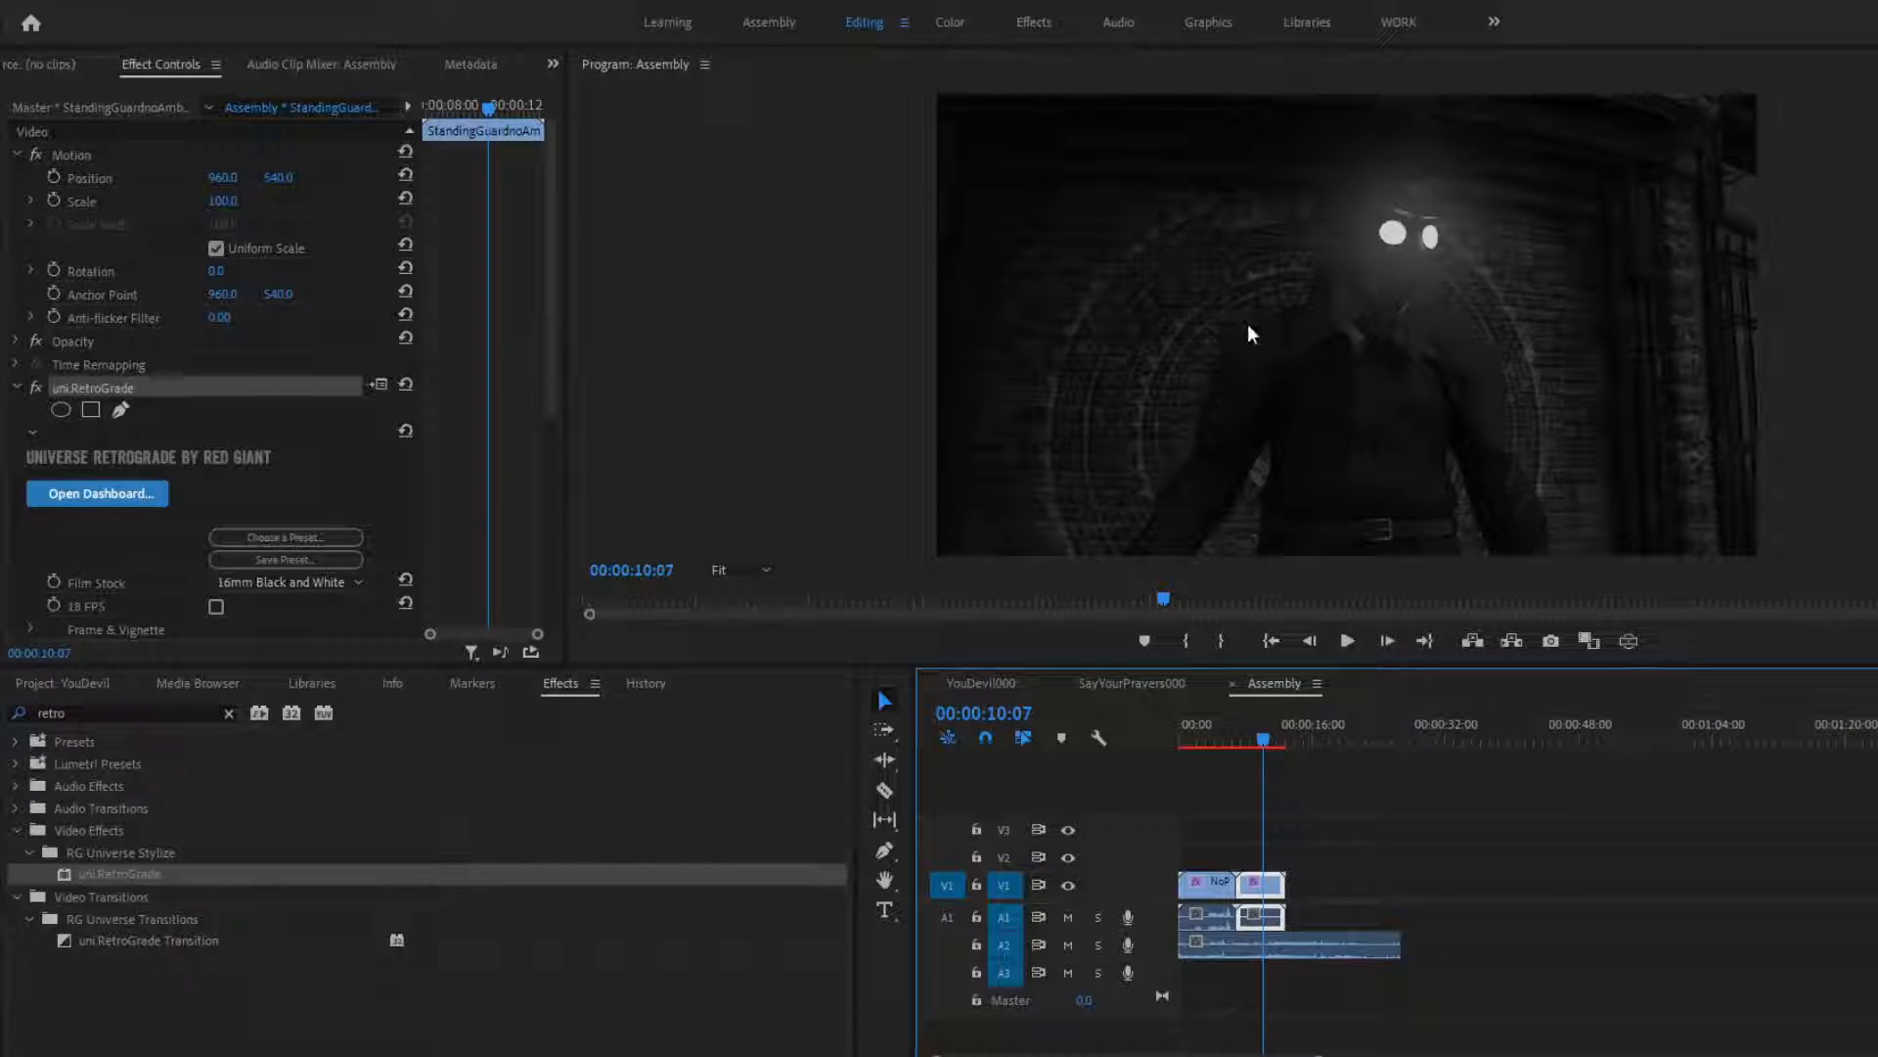
{"action": "left_click_drag", "start_coordinate": [1270, 738], "coordinate": [1284, 742]}
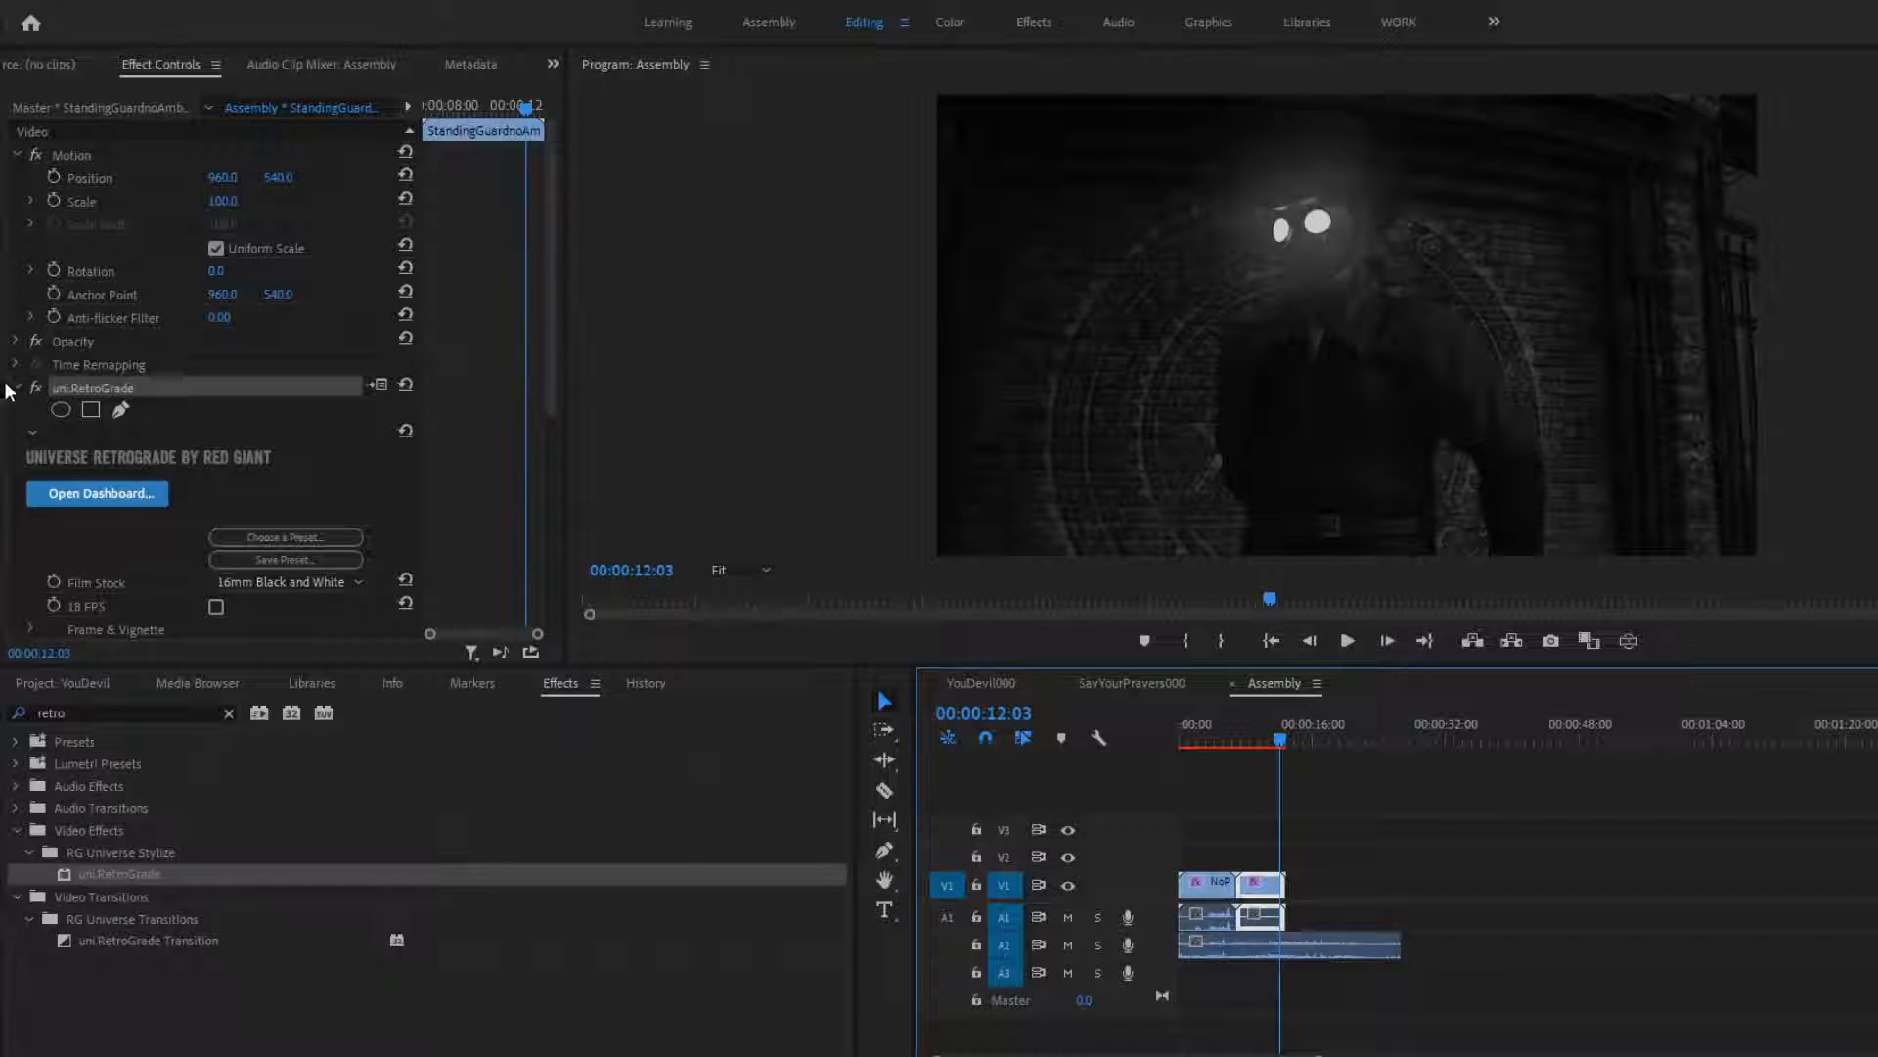
Disable the uni.RetroGrade effect on both the StandingGuardnoAmbient and NoPrayersnoAmbient clips
{"action": "left_click", "coordinate": [29, 388]}
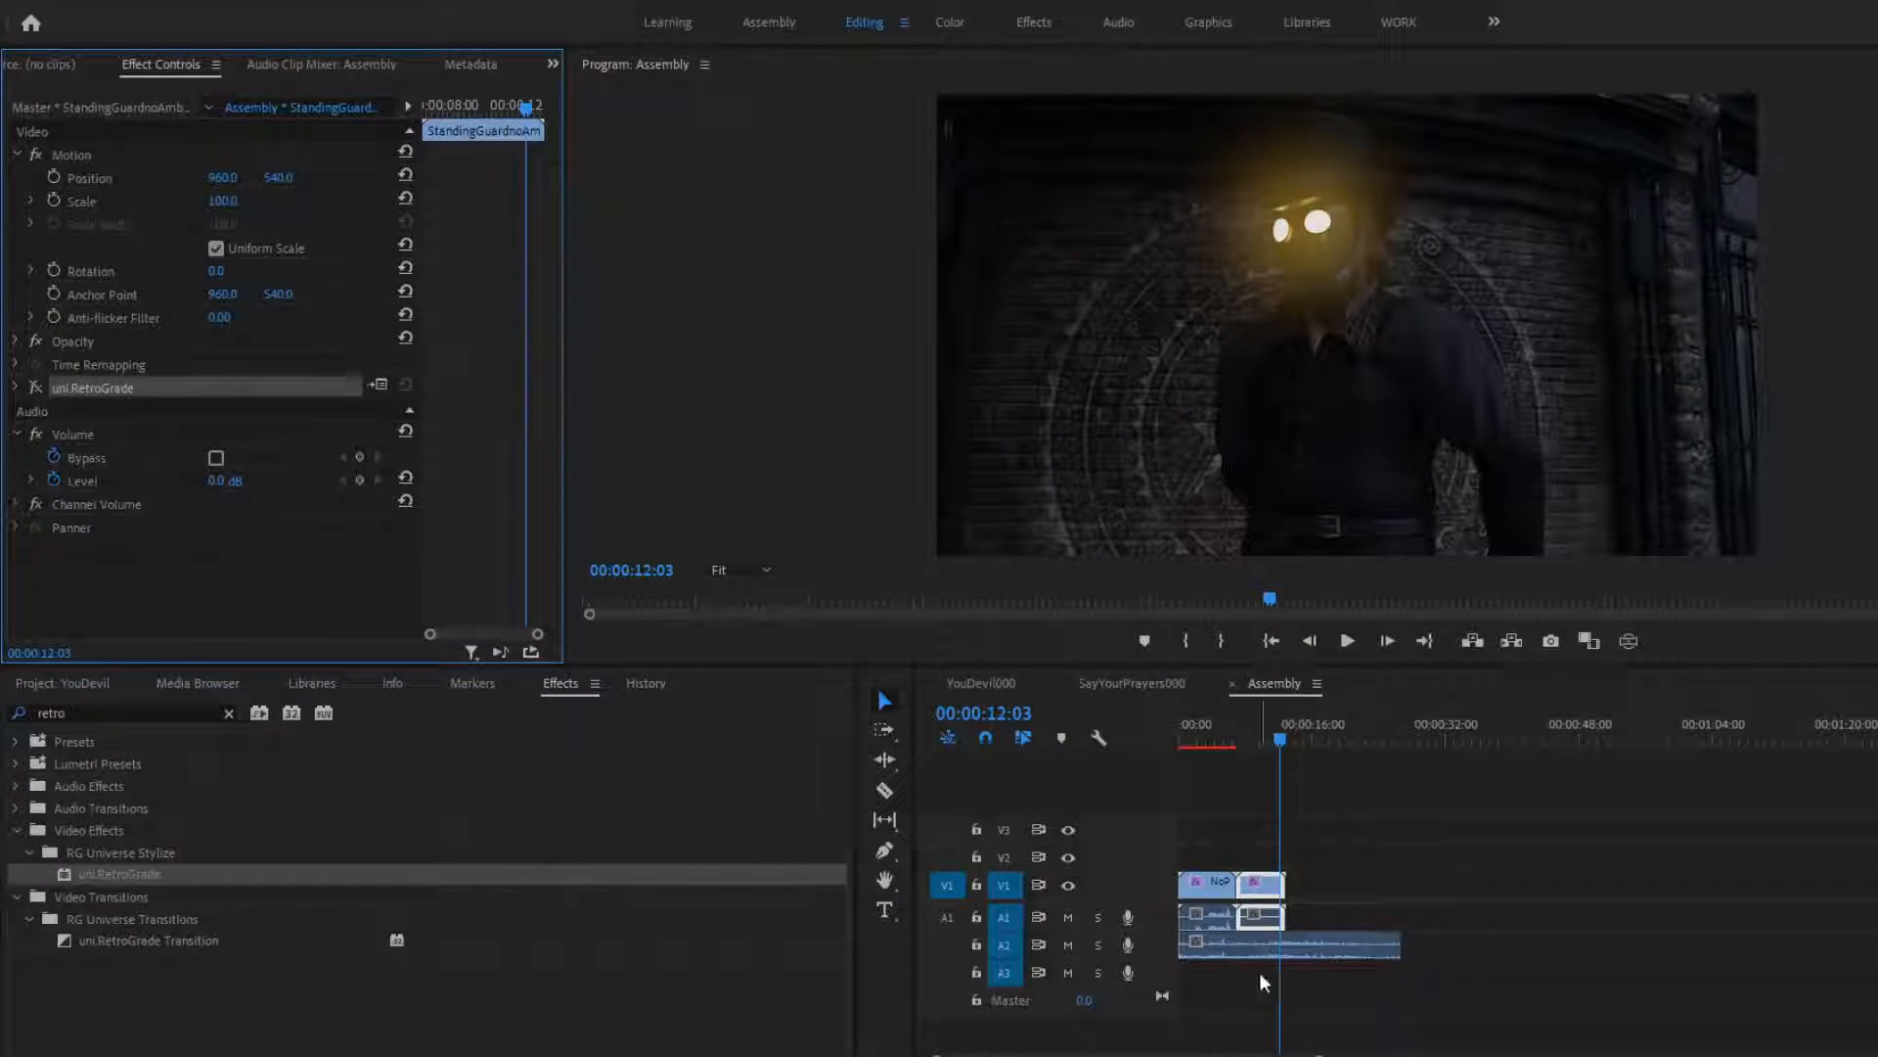
{"action": "left_click", "coordinate": [1190, 886]}
{"action": "left_click", "coordinate": [31, 389]}
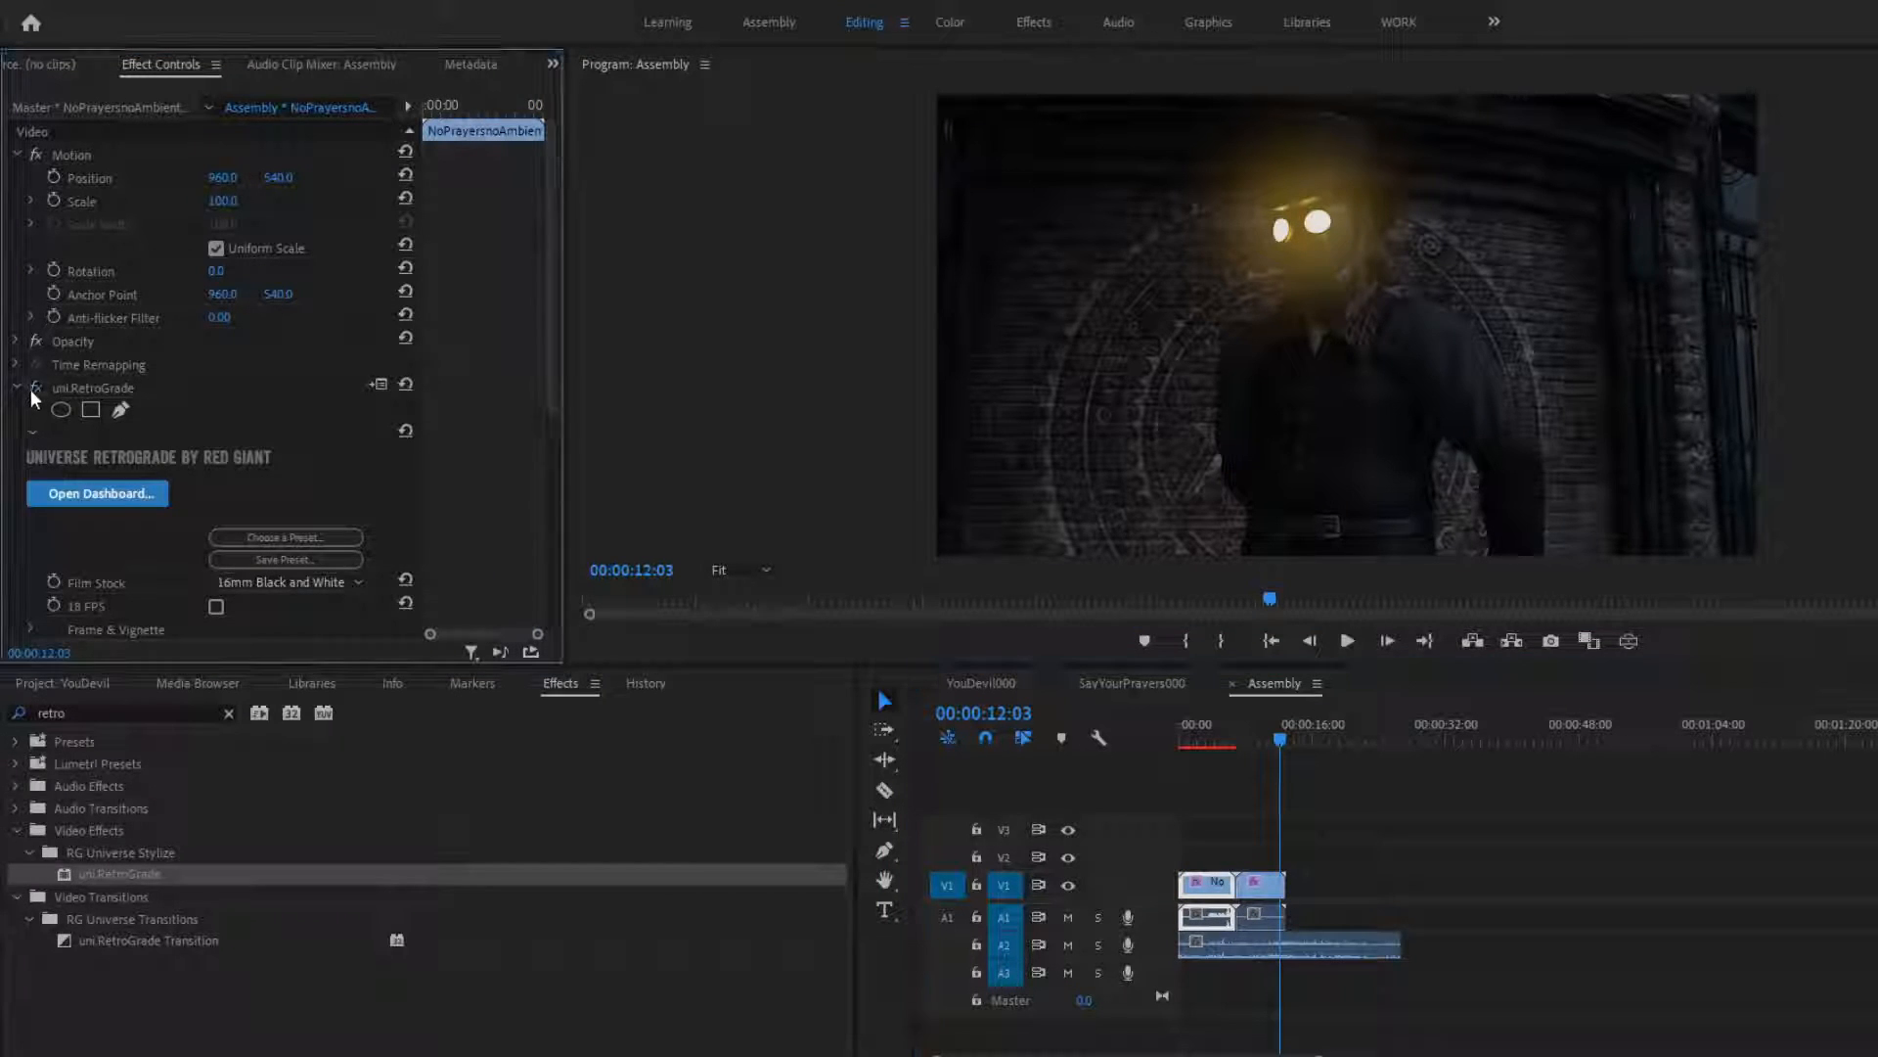
{"action": "mouse_move", "coordinate": [1277, 736]}
{"action": "left_mouse_down"}
{"action": "mouse_move", "coordinate": [1133, 748]}
{"action": "mouse_move", "coordinate": [1280, 743]}
{"action": "left_mouse_up"}
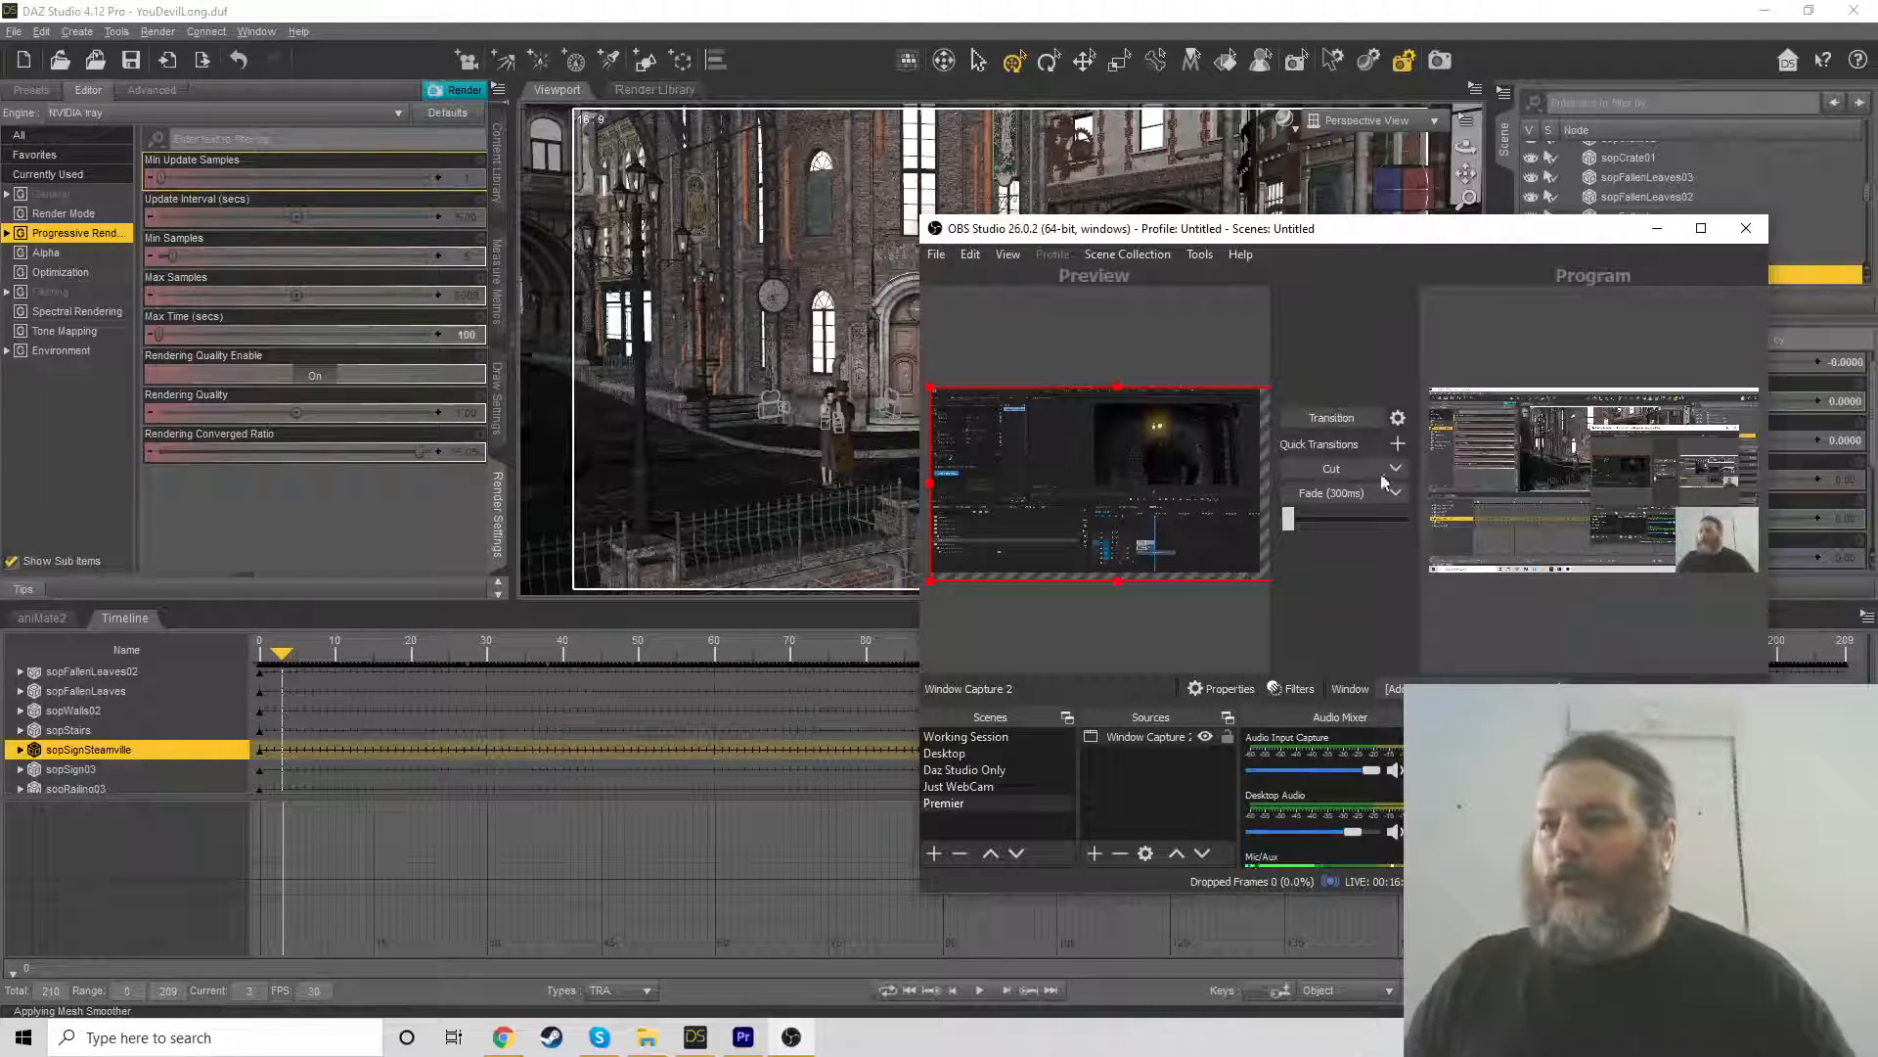
Transition the OBS stream output, switch to DAZ Studio, then collapse sopCobblestones and expand Genesis 8 Female in the scene hierarchy
{"action": "left_click", "coordinate": [1370, 427]}
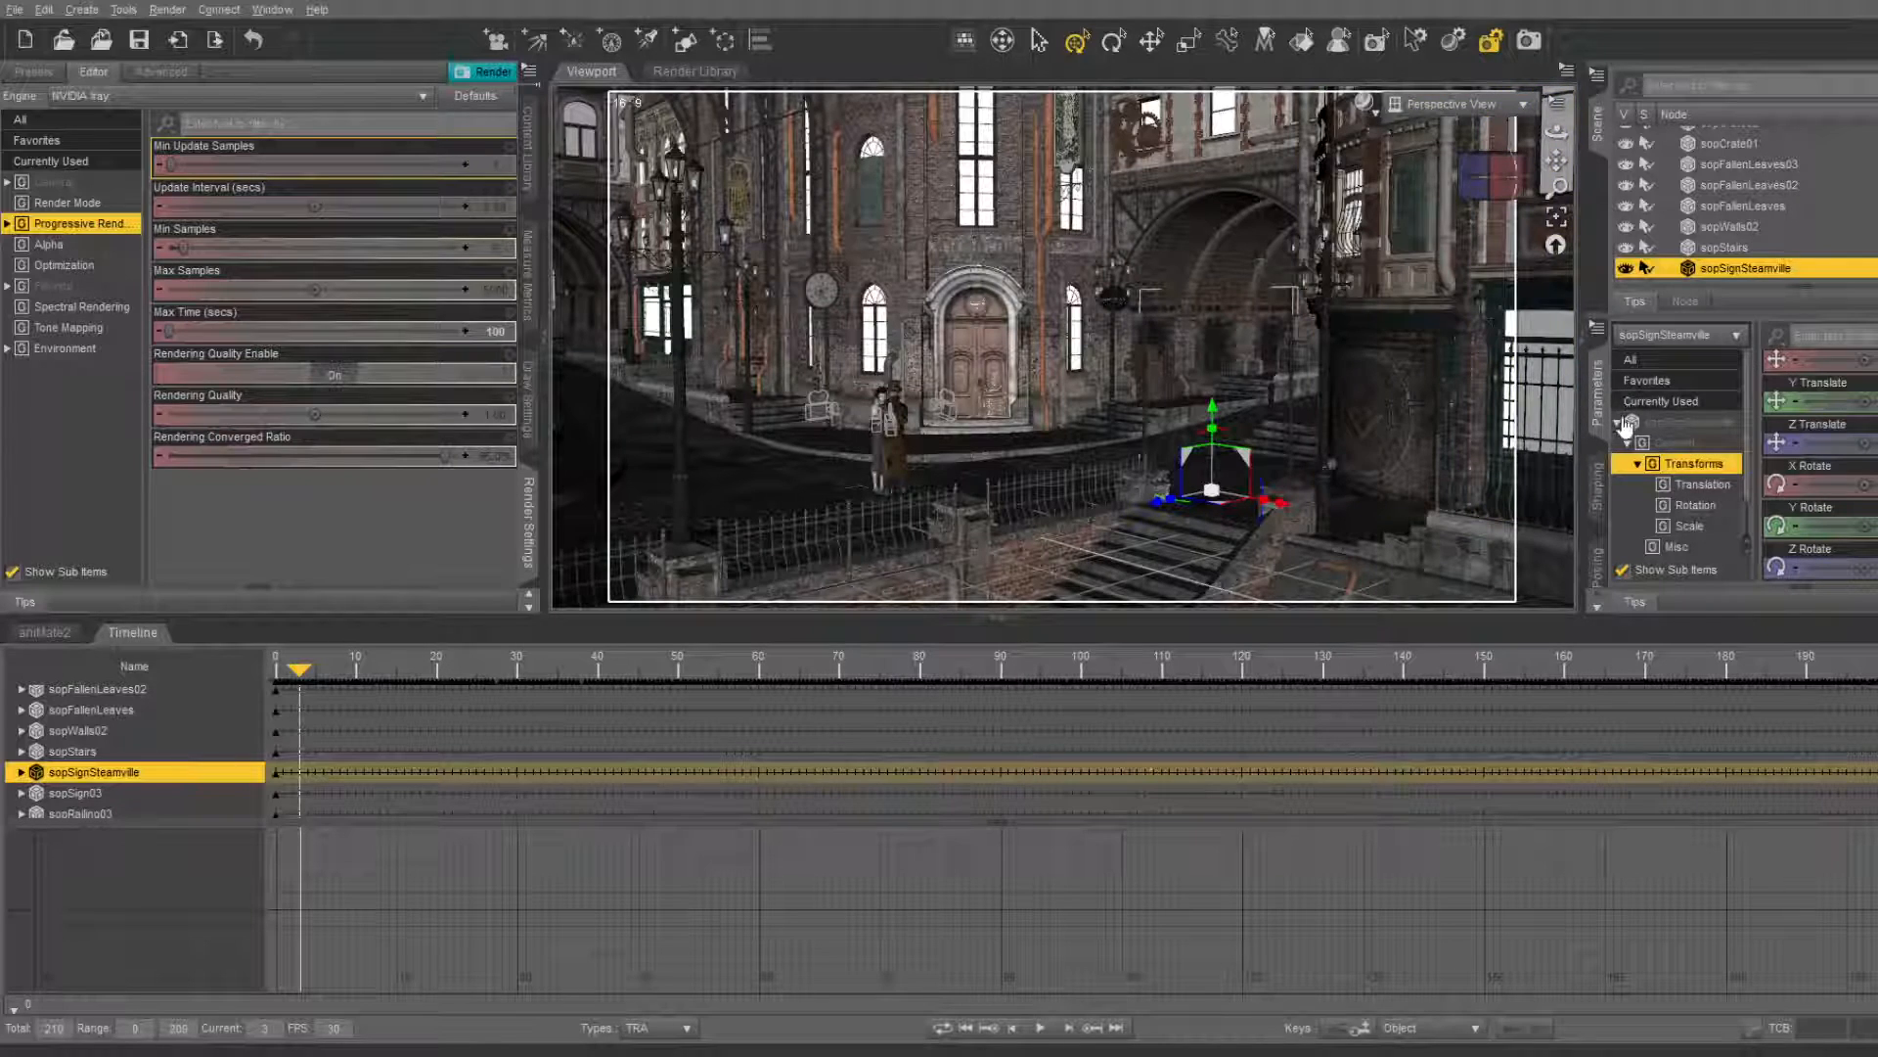
{"action": "scroll", "coordinate": [1824, 209], "scroll_direction": "up", "scroll_amount": 10}
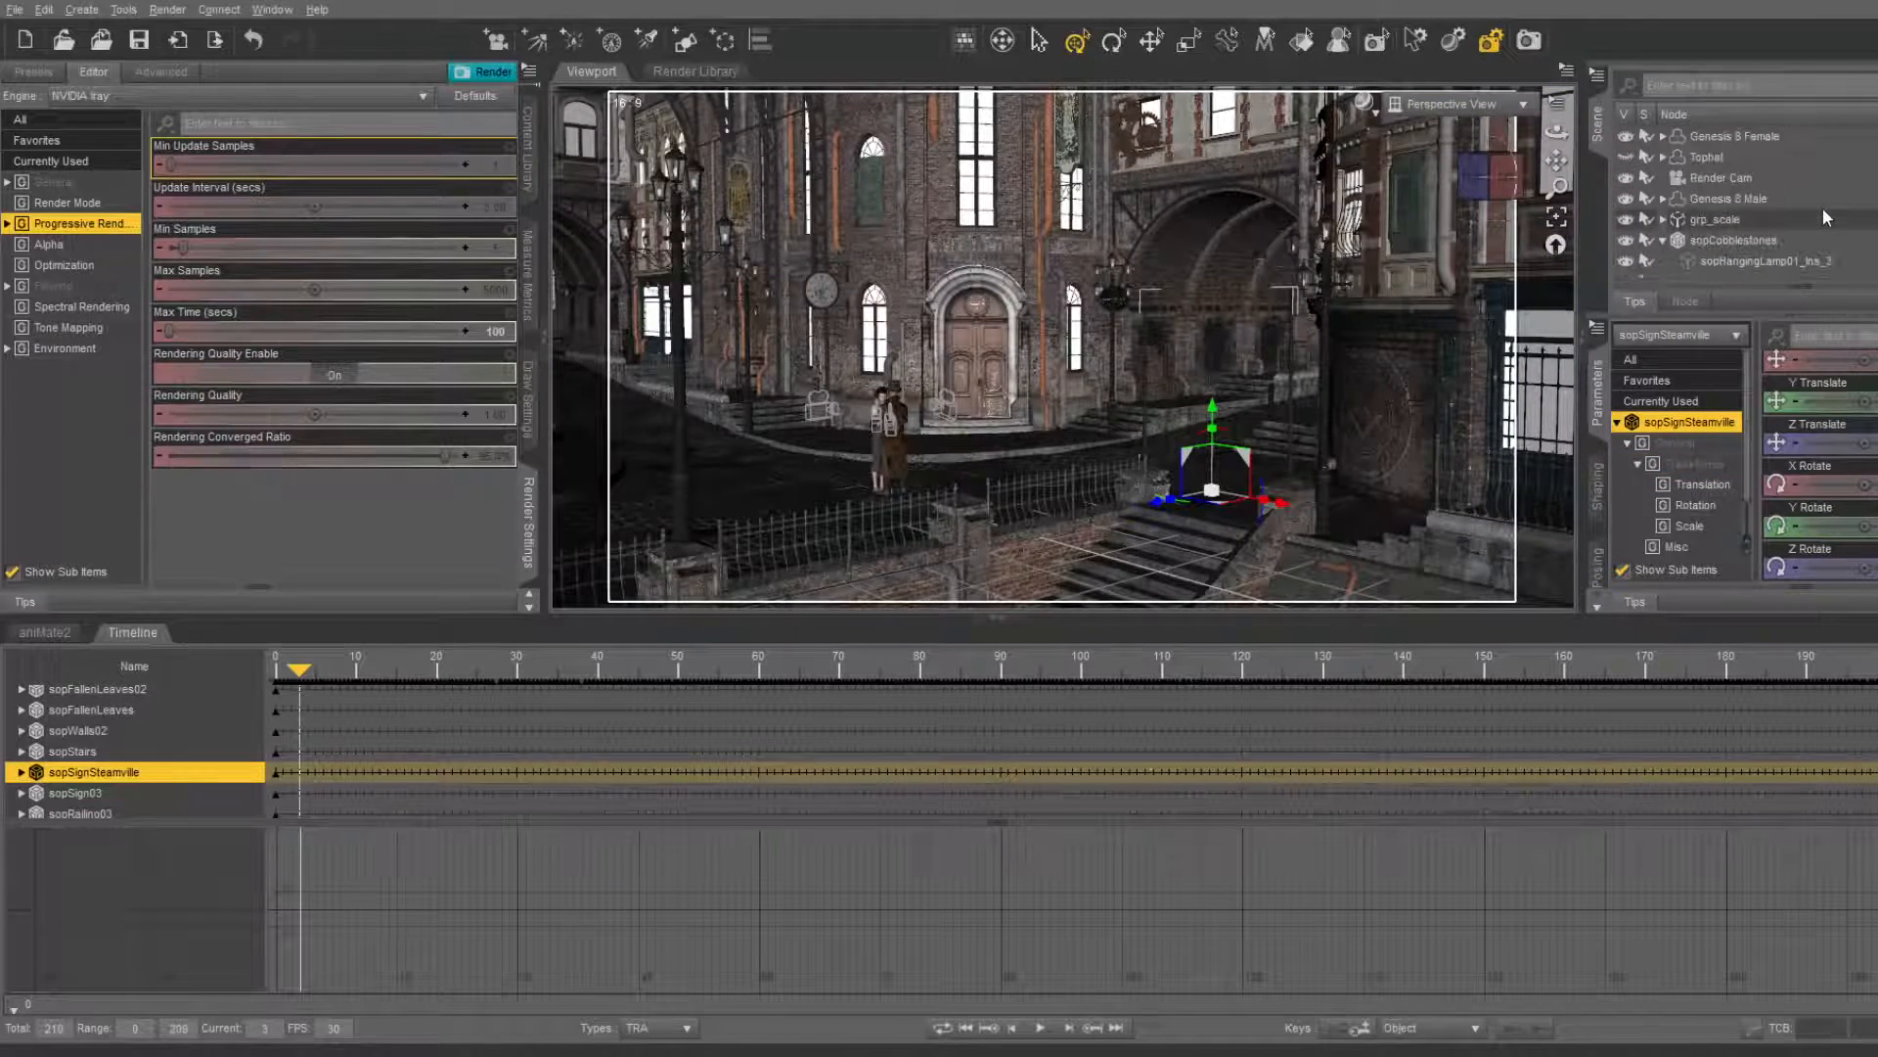
{"action": "left_click", "coordinate": [1664, 239]}
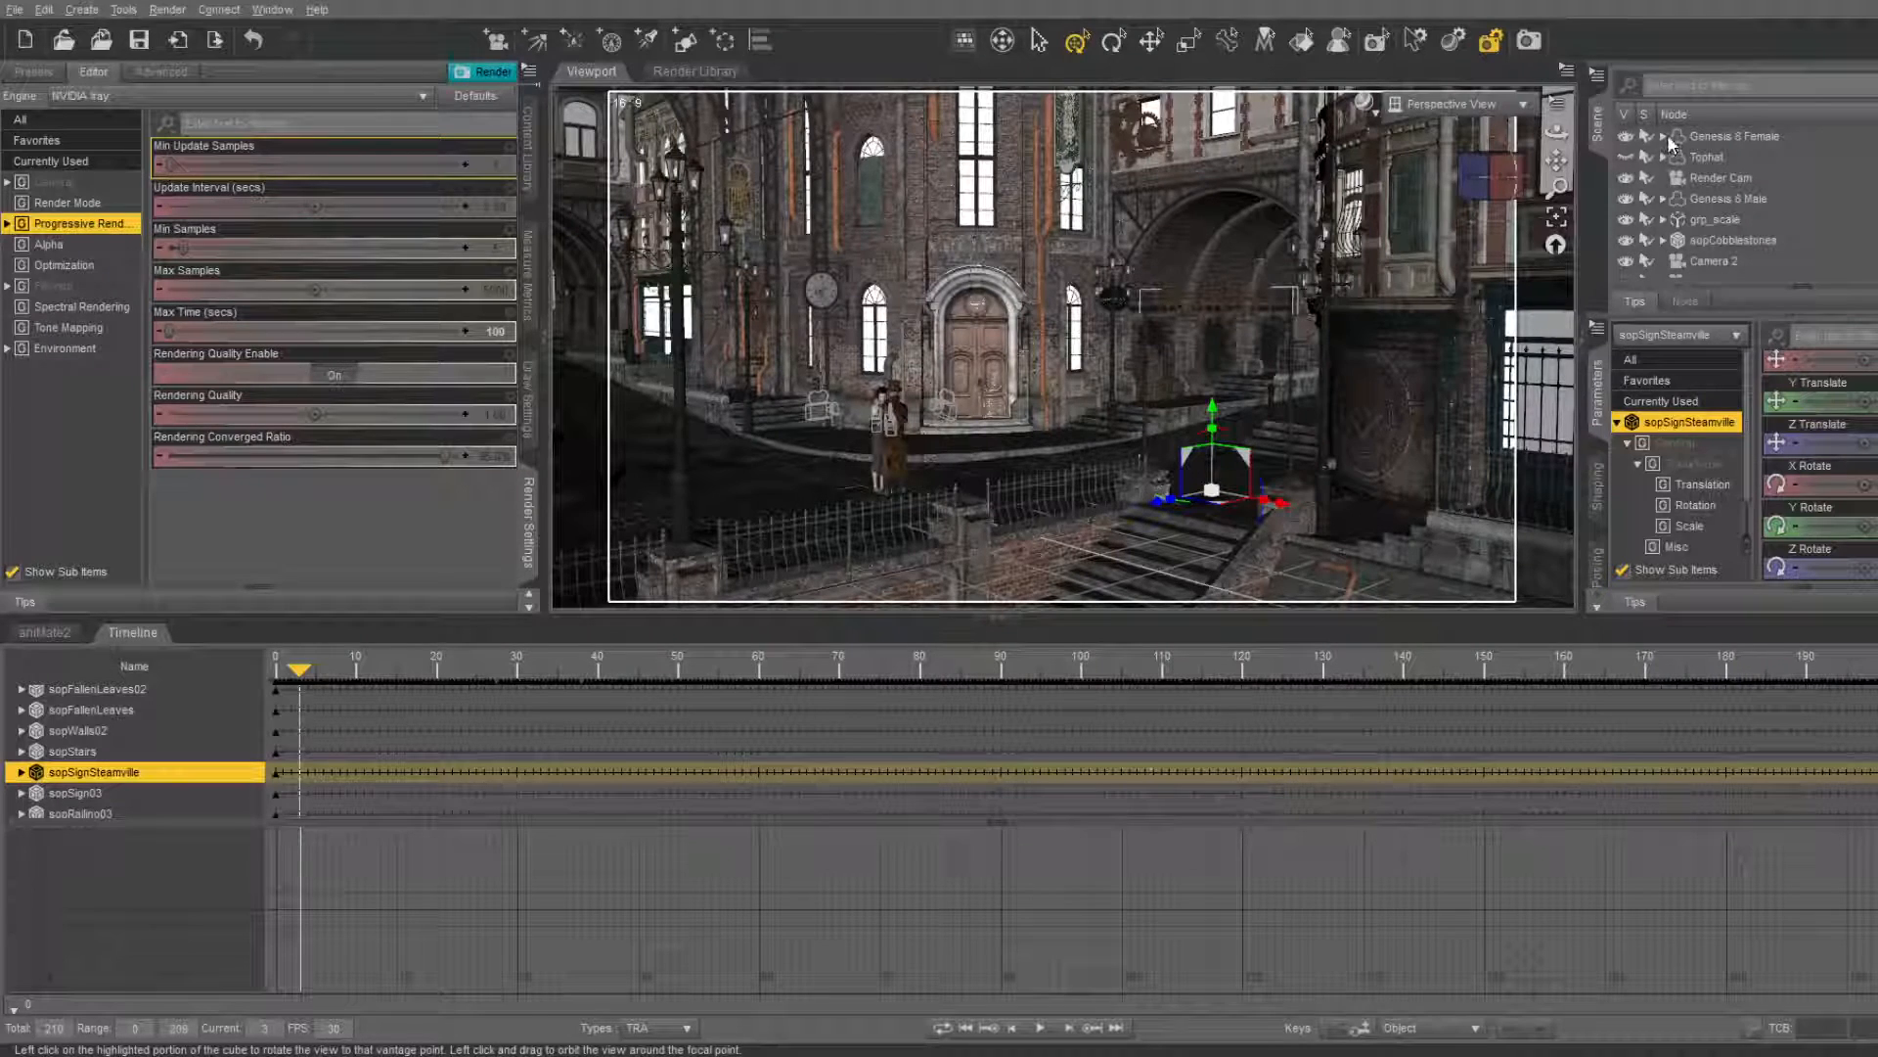
{"action": "left_click", "coordinate": [1667, 135]}
{"action": "left_click", "coordinate": [1663, 136]}
Delete the WristBlade R item from the Genesis 8 Female figure
{"action": "scroll", "coordinate": [1782, 214], "scroll_direction": "down", "scroll_amount": 5}
{"action": "scroll", "coordinate": [1782, 216], "scroll_direction": "up", "scroll_amount": 1}
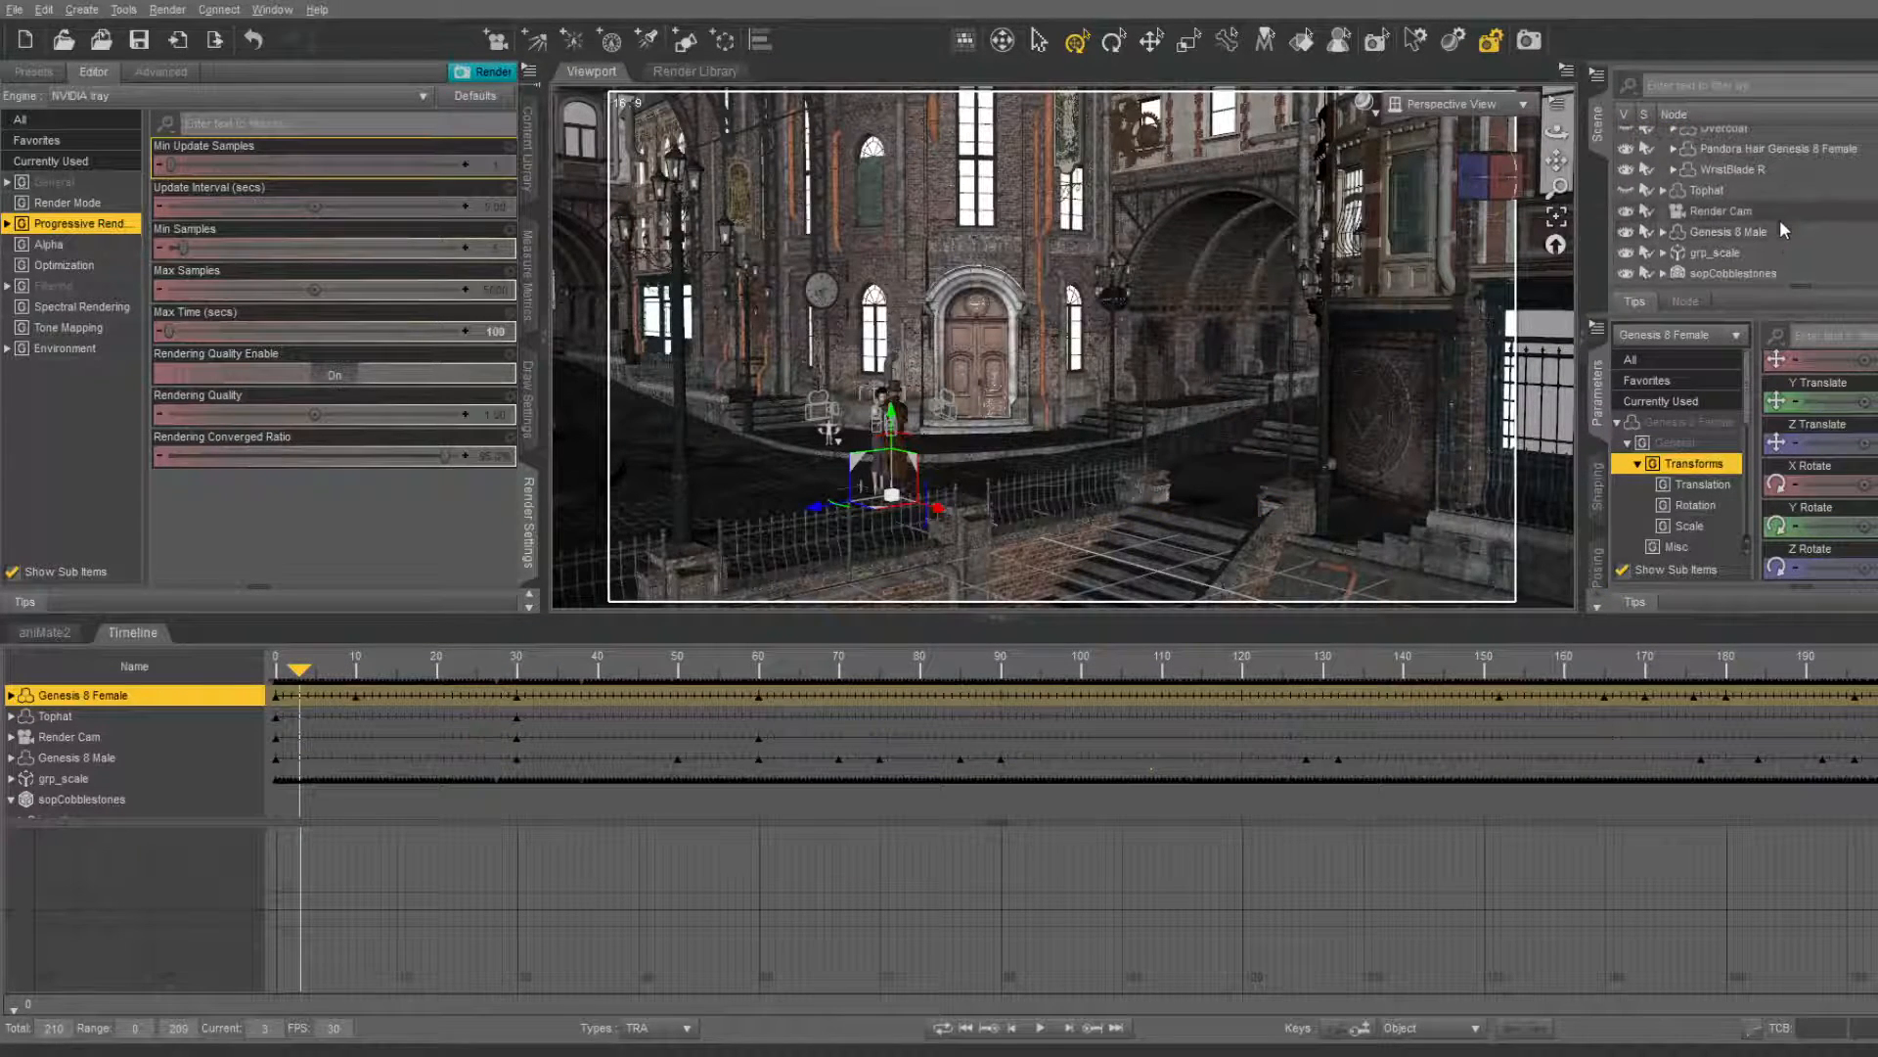
{"action": "left_click", "coordinate": [1739, 173]}
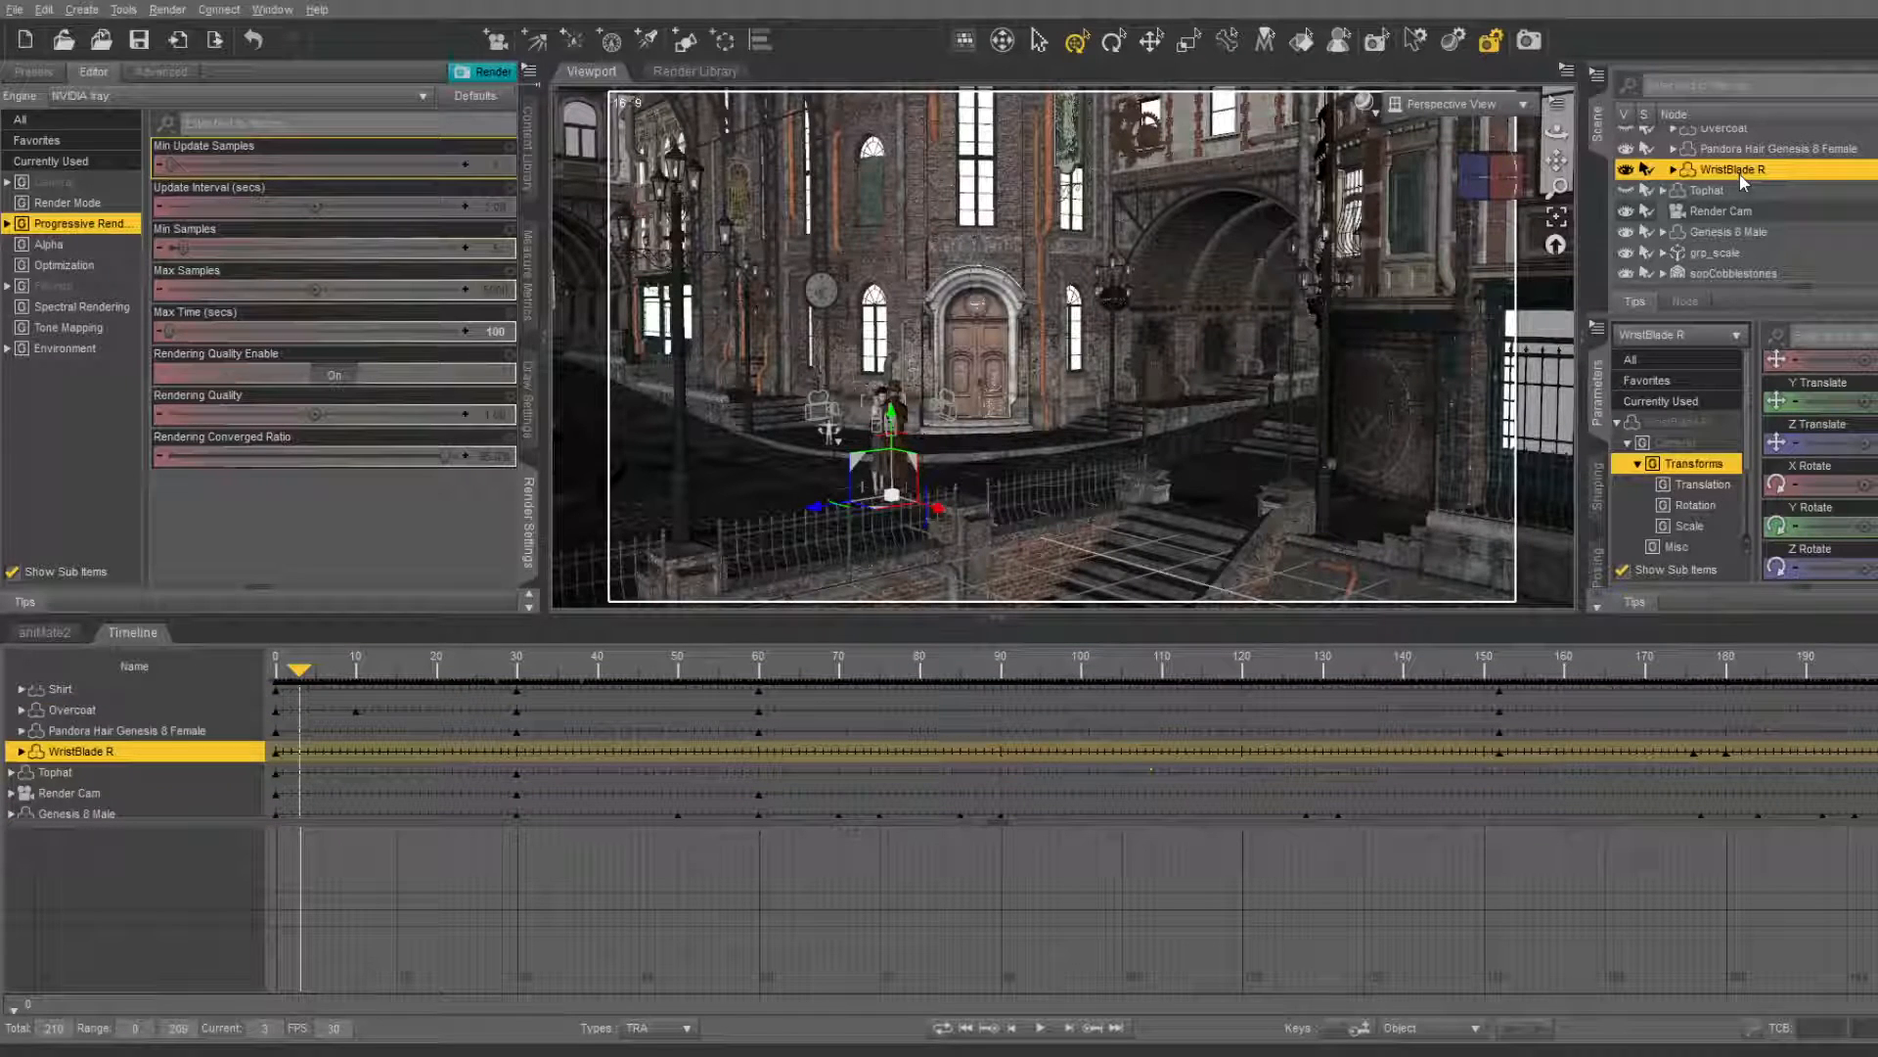
{"action": "key", "text": "Delete"}
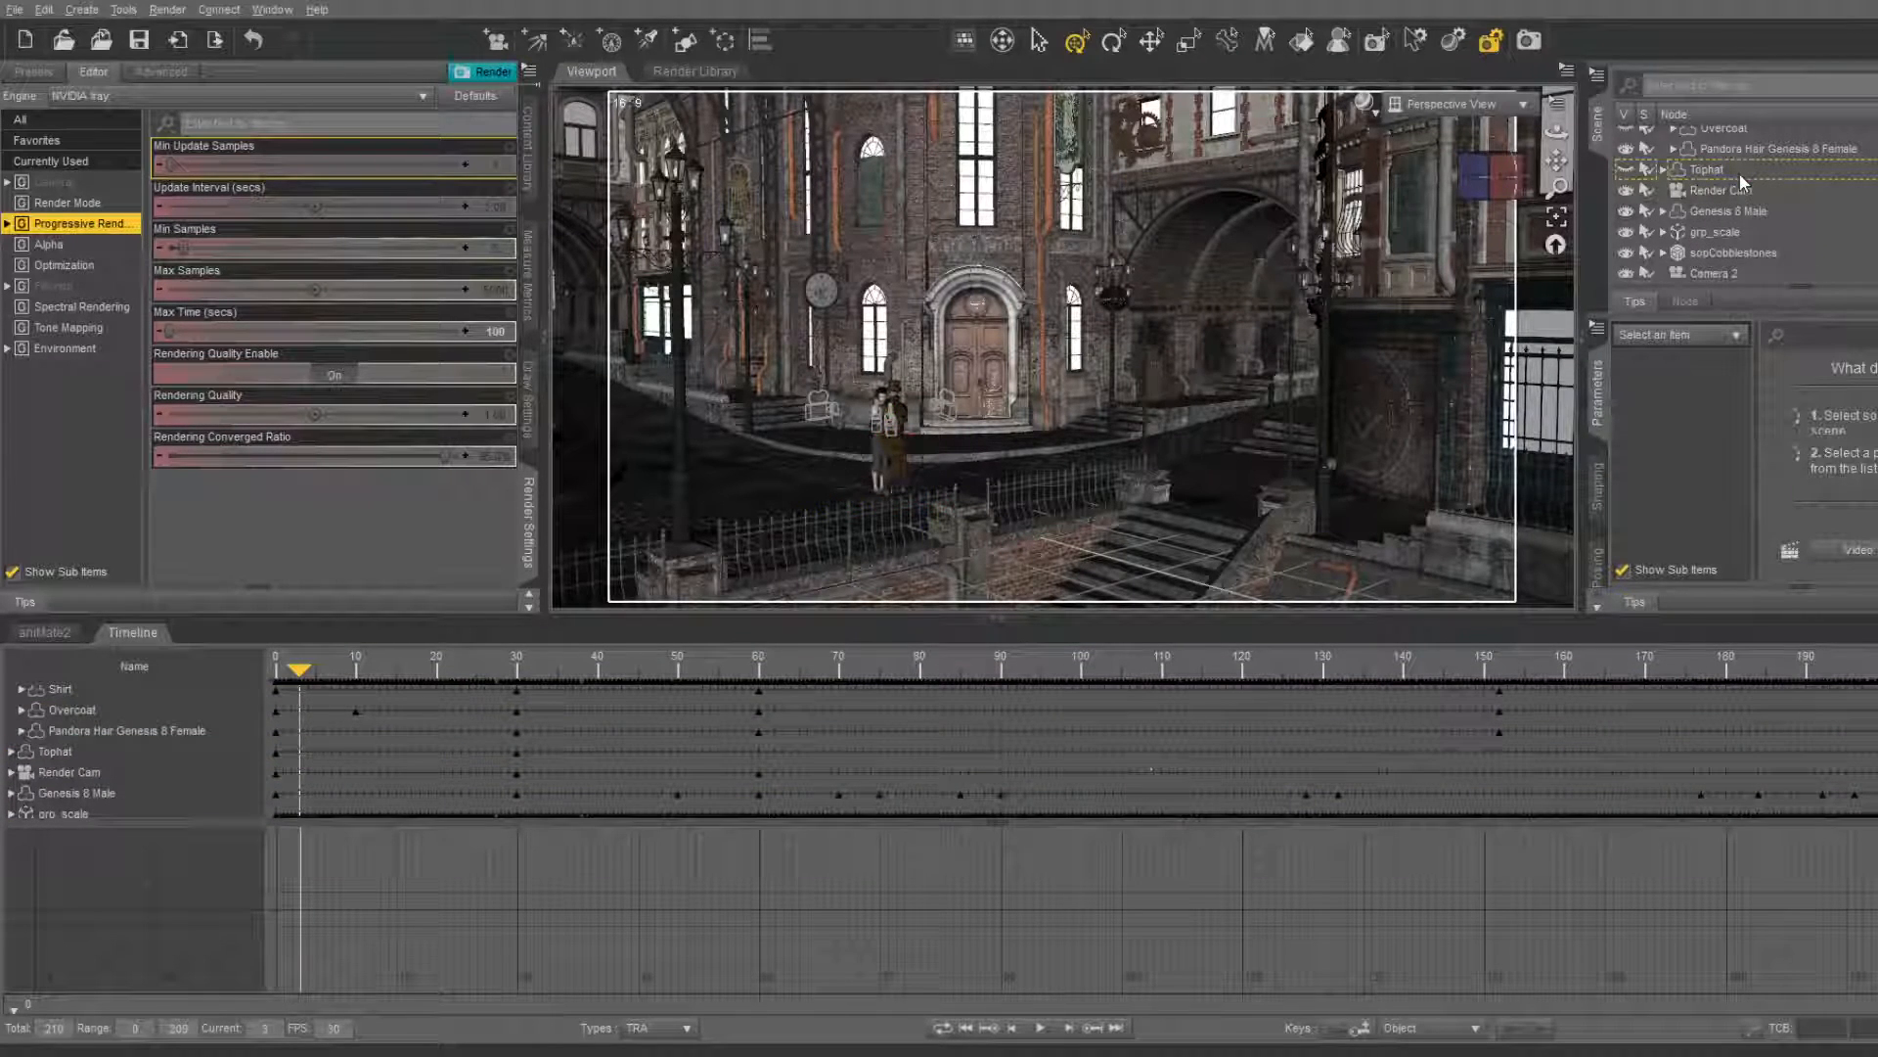
Select the Genesis 8 Female figure and collapse the timeline area to enlarge the viewport
{"action": "scroll", "coordinate": [1752, 166], "scroll_direction": "up", "scroll_amount": 2}
{"action": "left_click", "coordinate": [1741, 176]}
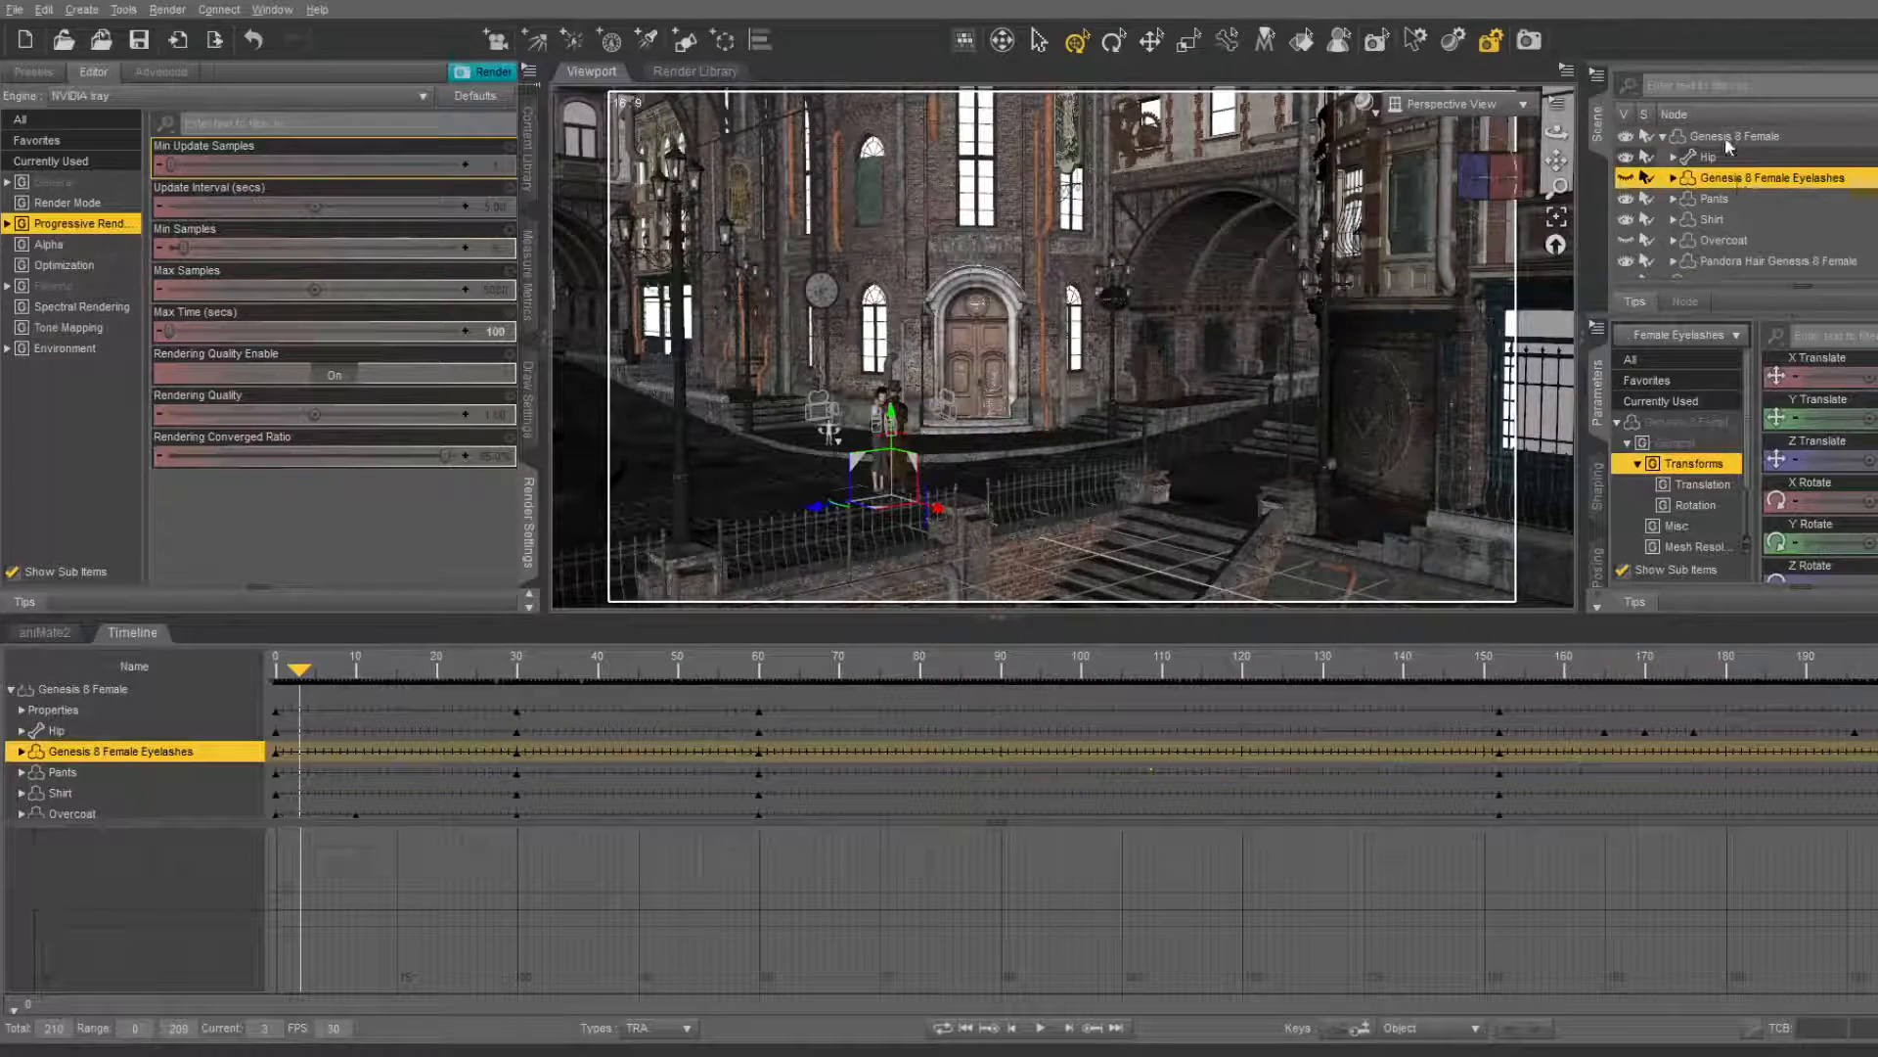
{"action": "left_click", "coordinate": [1740, 138]}
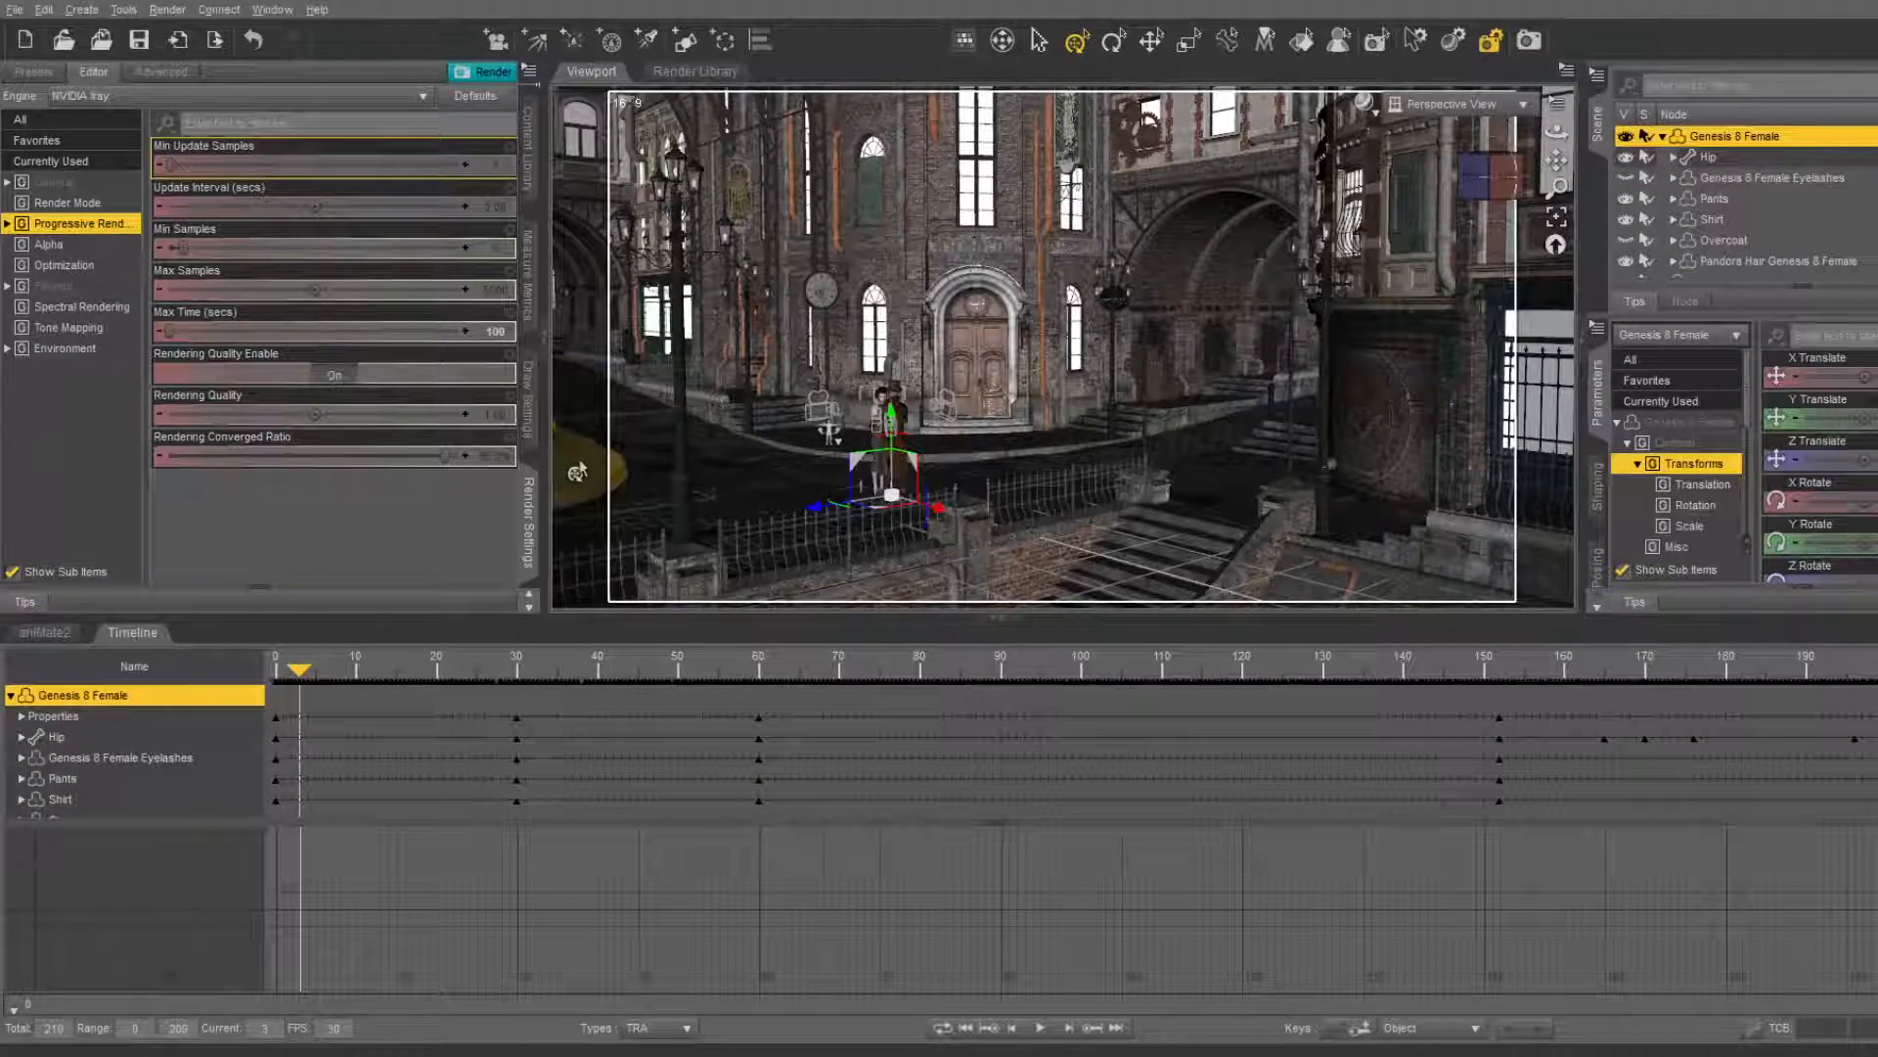
{"action": "left_click", "coordinate": [527, 404]}
{"action": "left_click", "coordinate": [525, 479]}
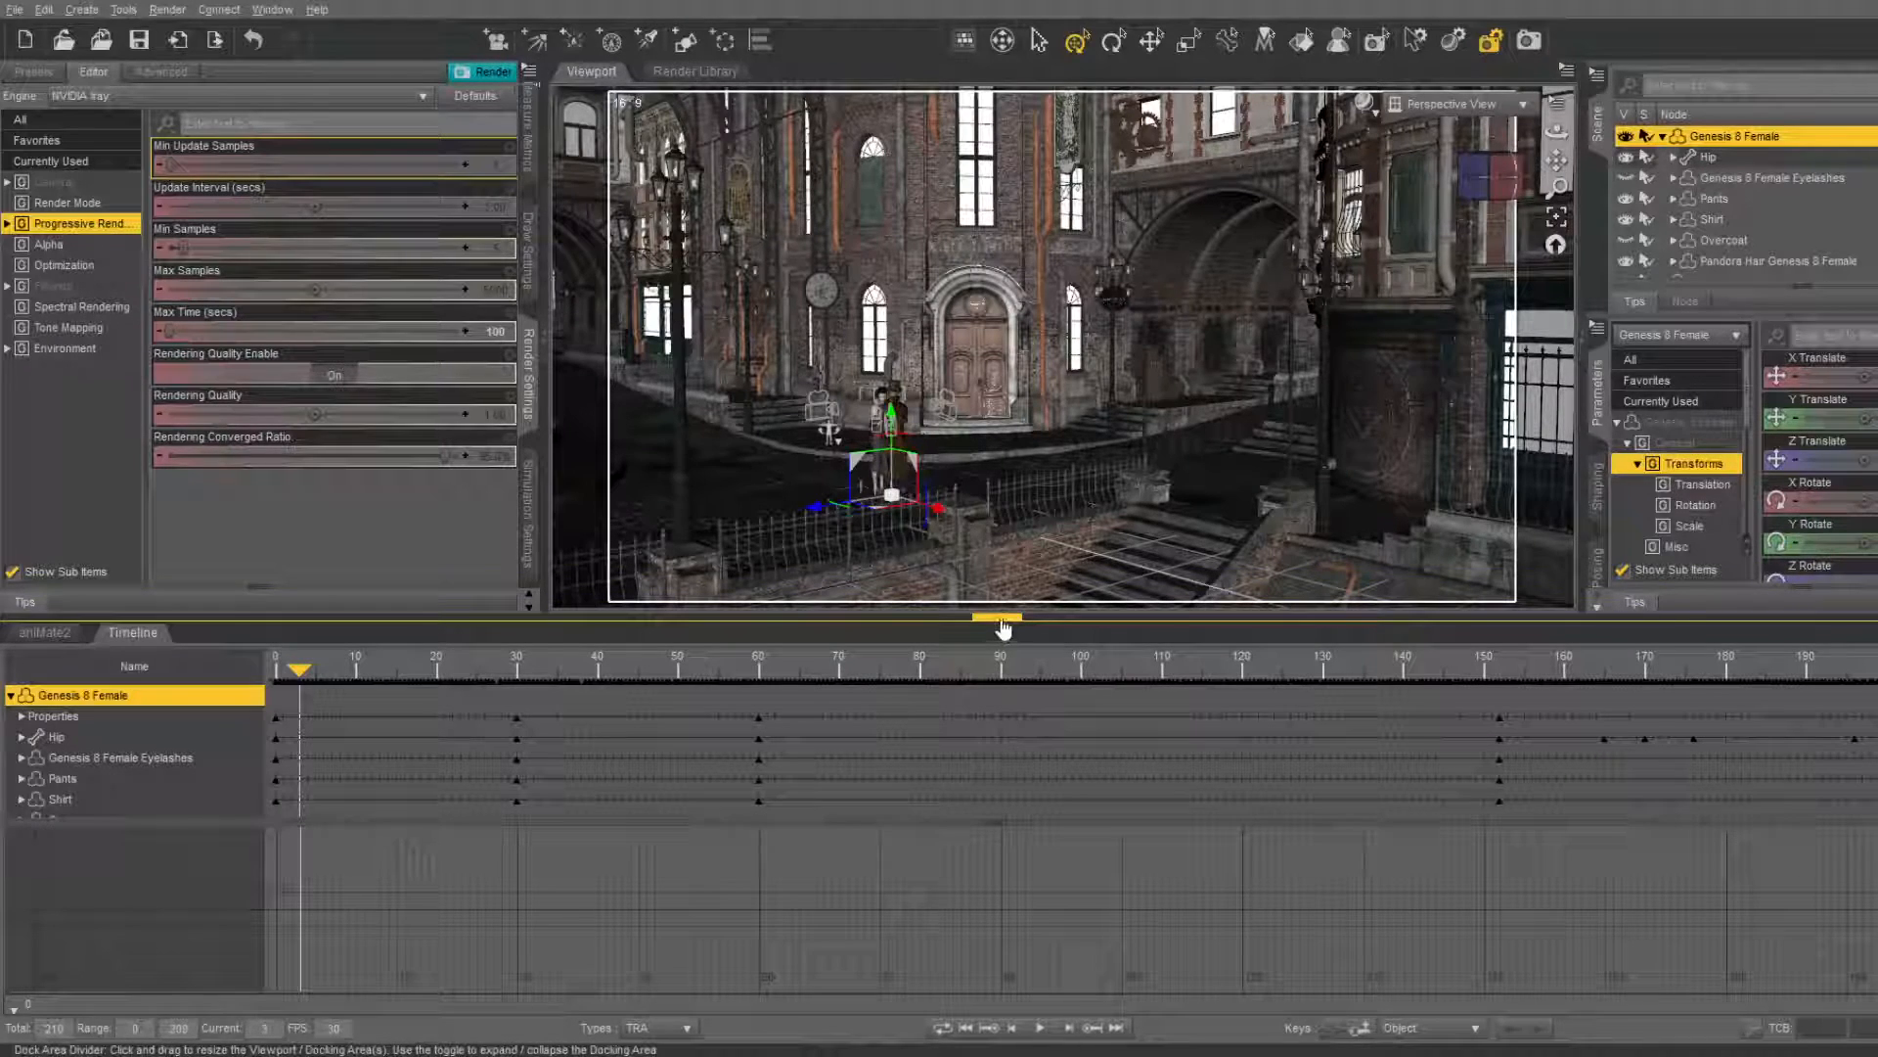
{"action": "left_click", "coordinate": [1001, 622]}
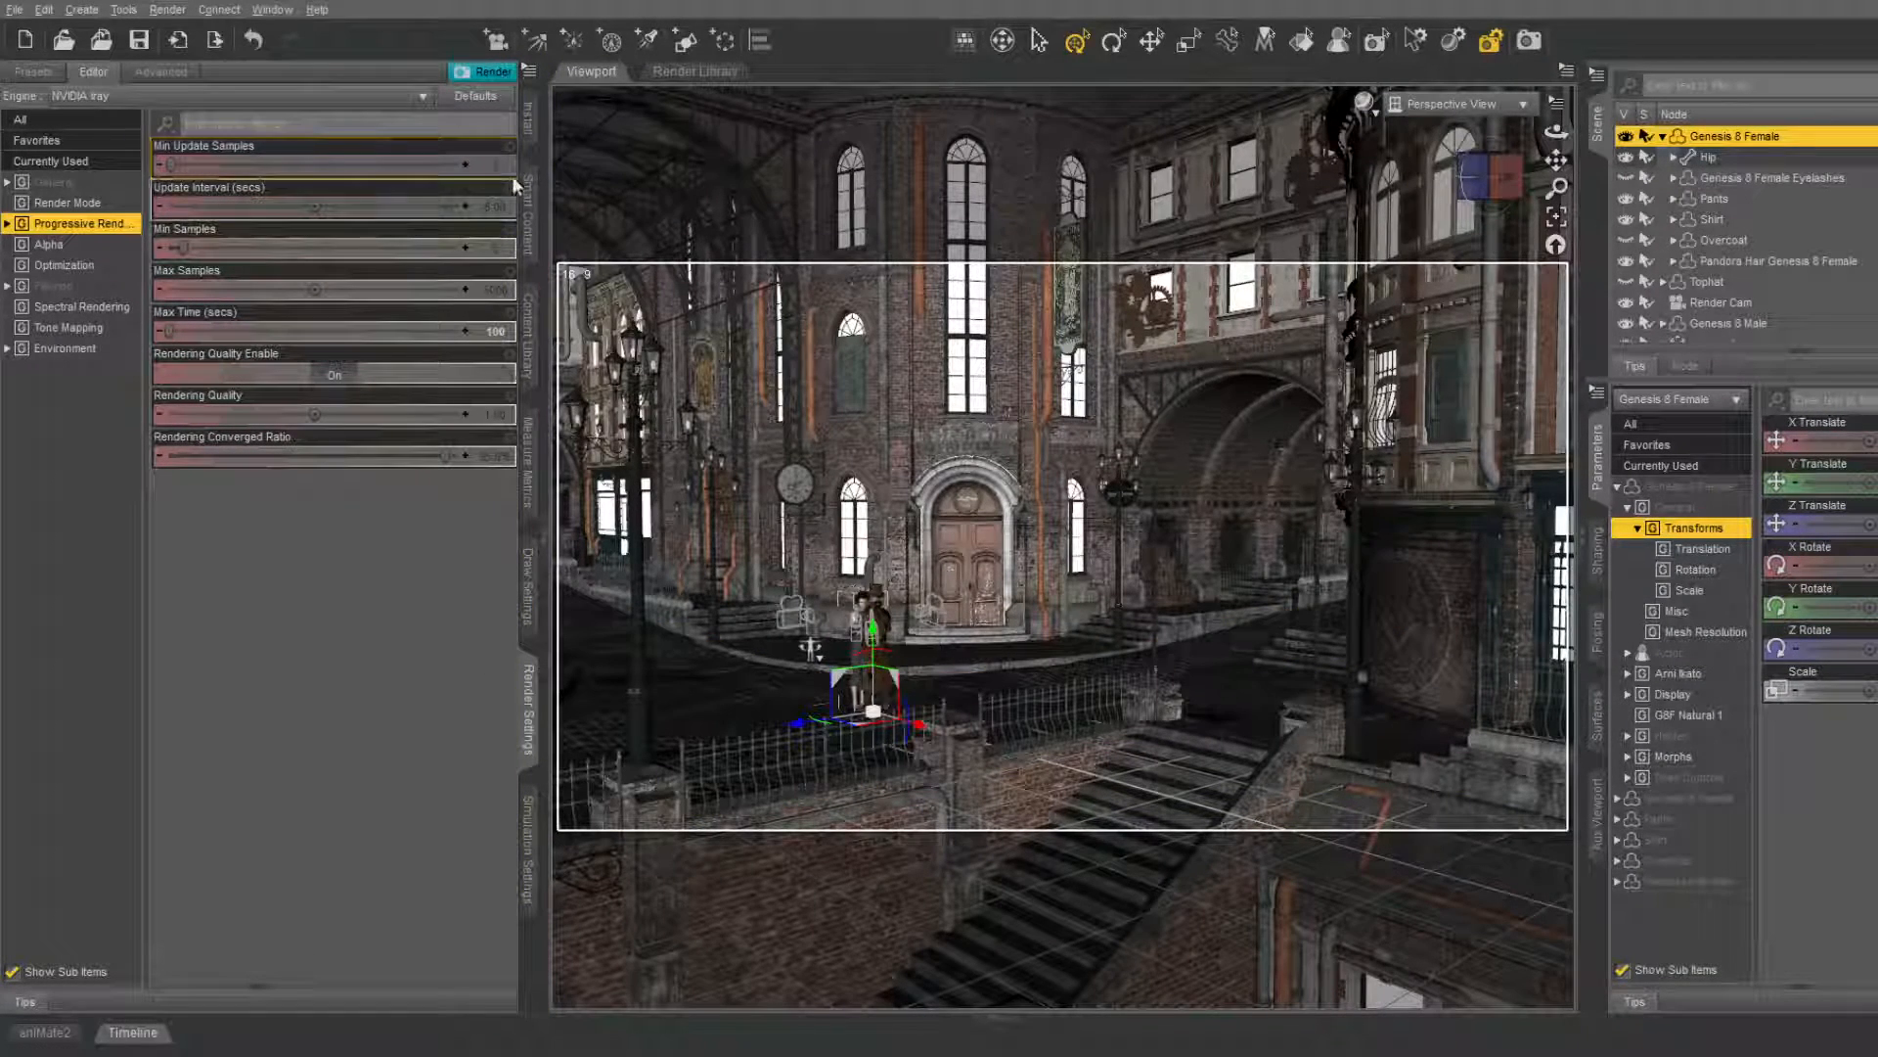
Show the content library and collapse its Posermocap and ConnectCantWait folders
{"action": "left_click", "coordinate": [529, 353]}
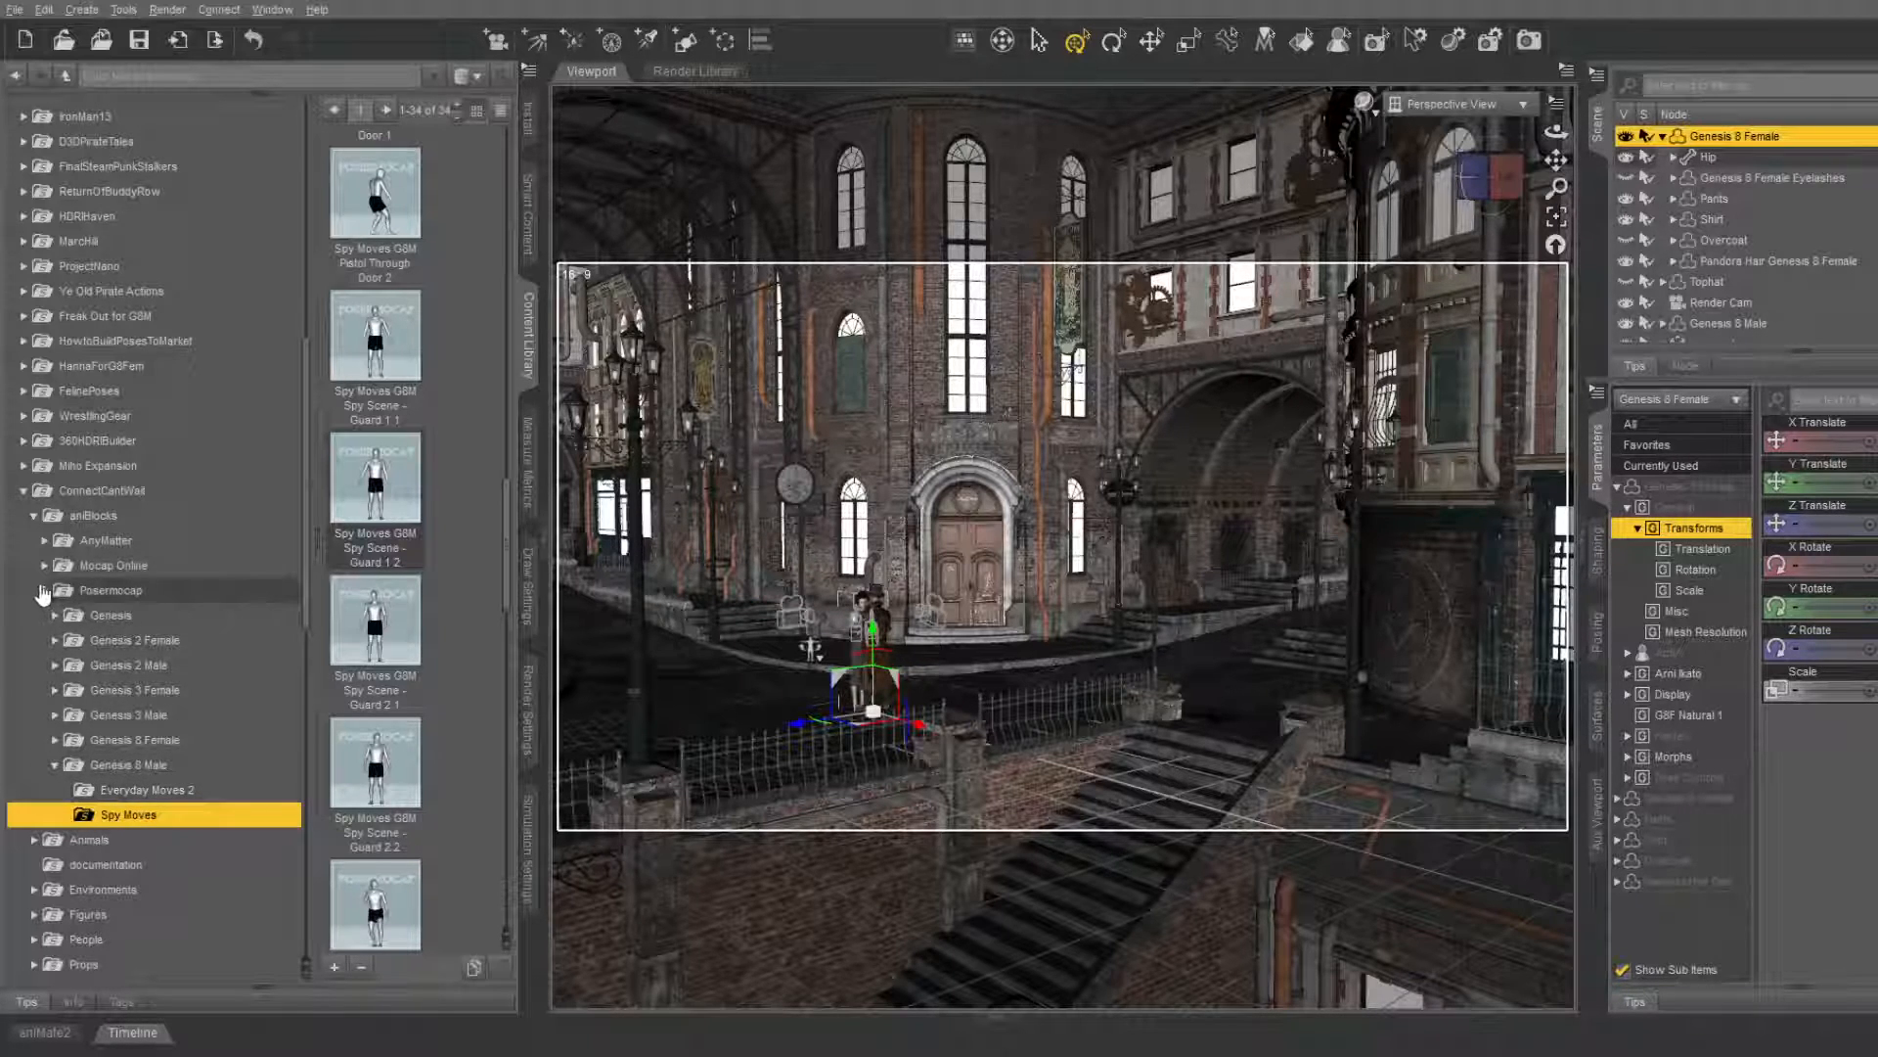
{"action": "left_click", "coordinate": [44, 591]}
{"action": "left_click", "coordinate": [84, 565]}
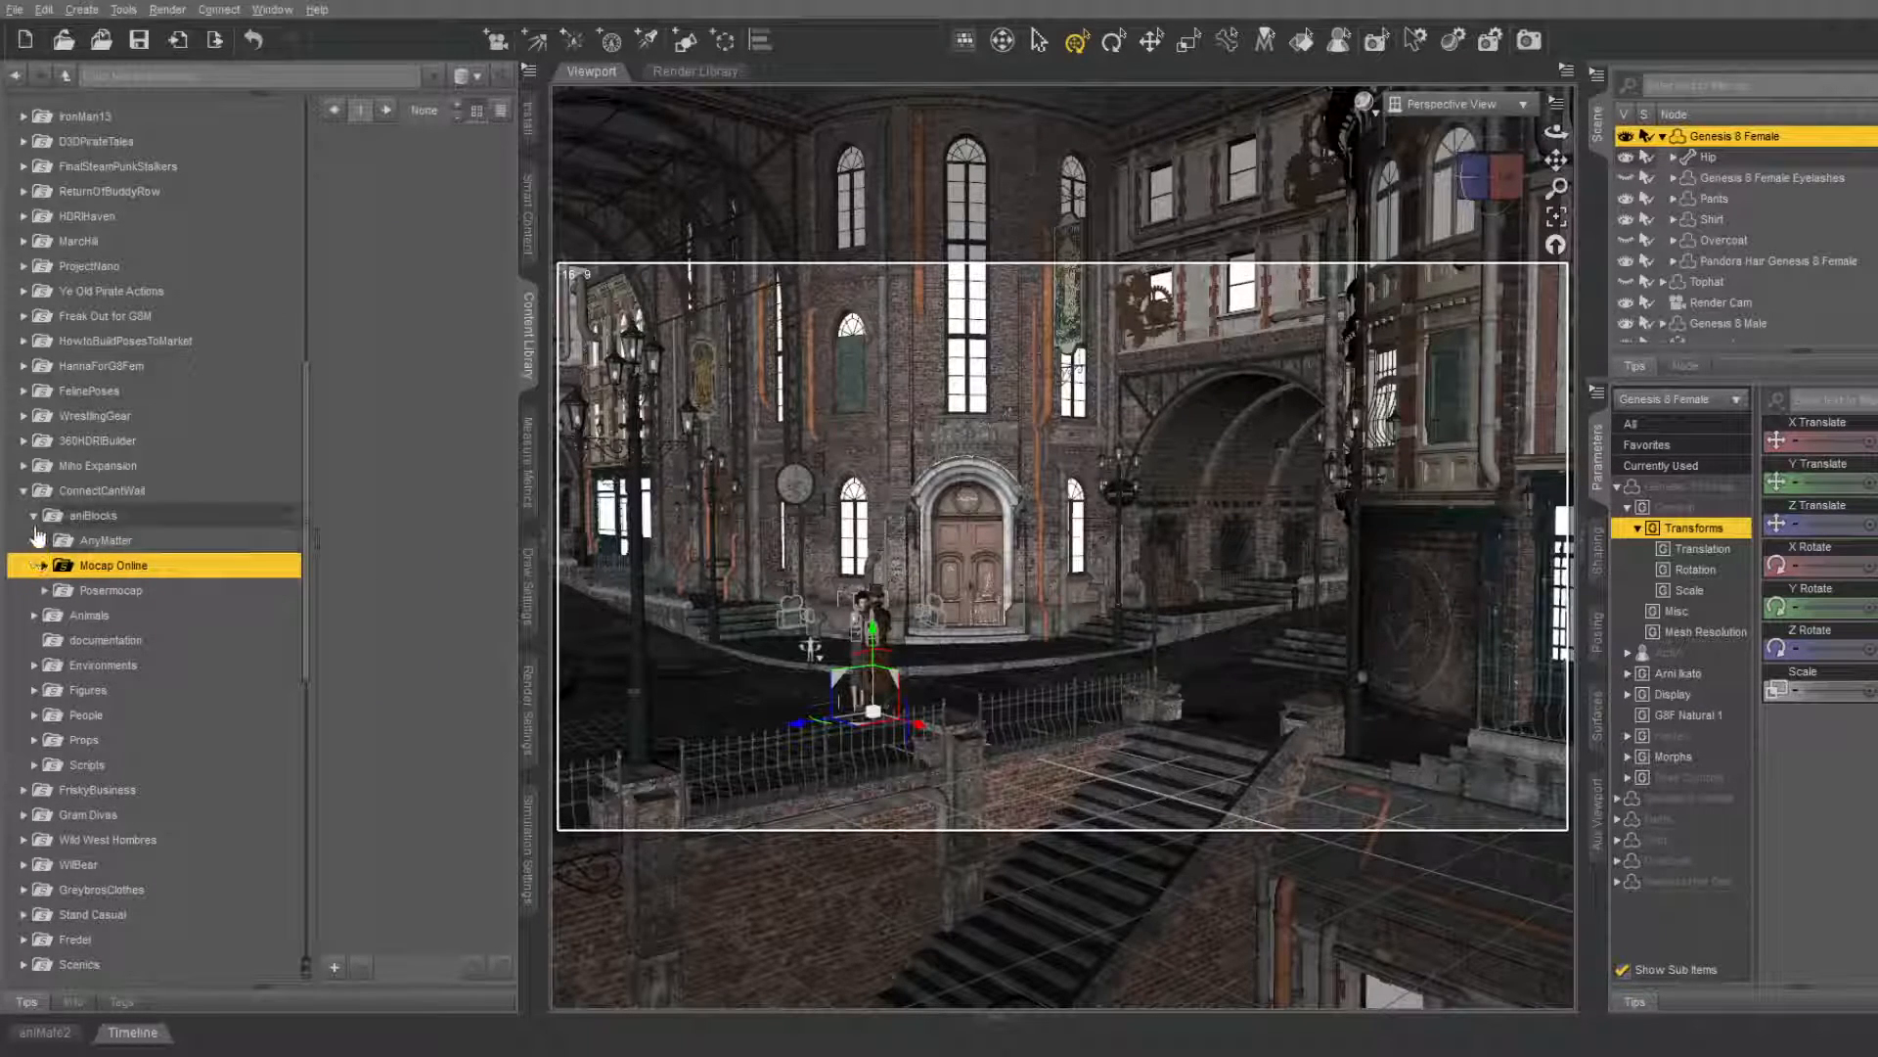
{"action": "left_click", "coordinate": [29, 494]}
{"action": "scroll", "coordinate": [180, 780], "scroll_direction": "down", "scroll_amount": 6}
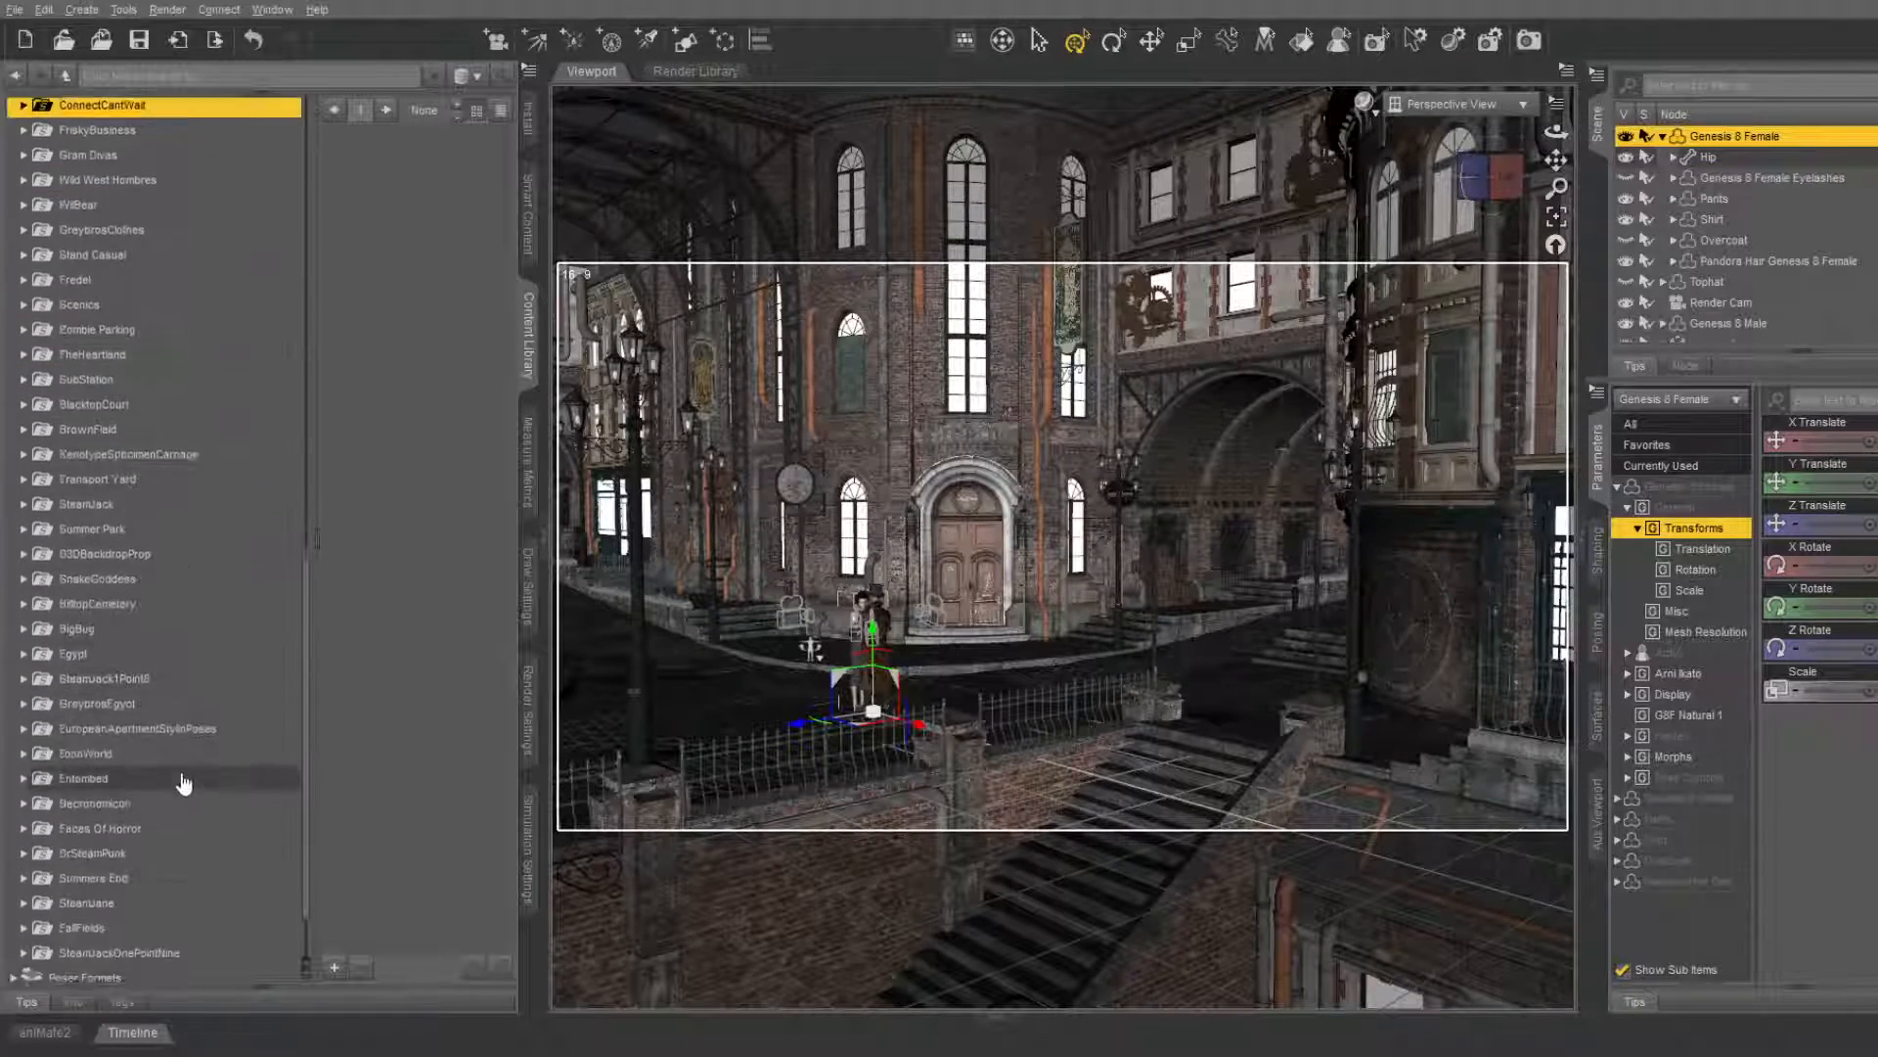
Open the Poses folder under SteamJane > People > Genesis 8 Female > Clothing > Steam Jane
{"action": "left_click", "coordinate": [23, 819]}
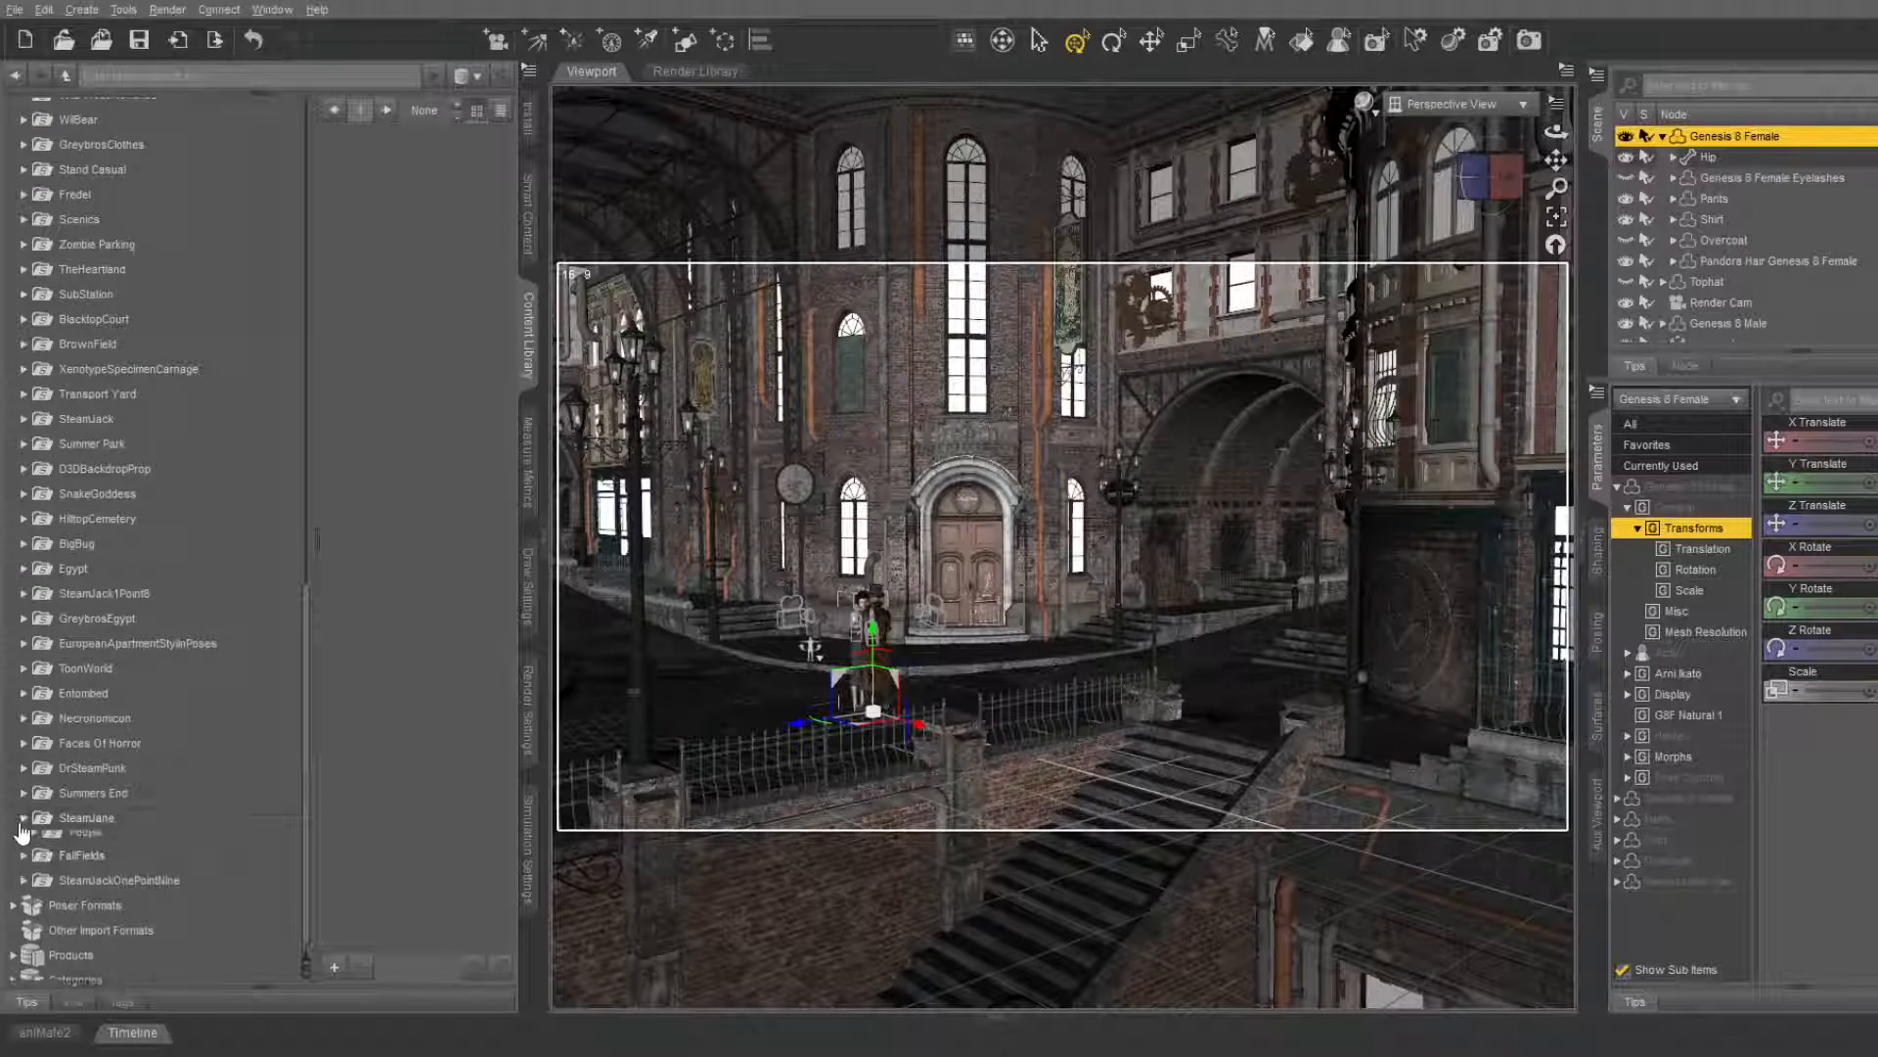
{"action": "left_click", "coordinate": [34, 842]}
{"action": "left_click", "coordinate": [44, 867]}
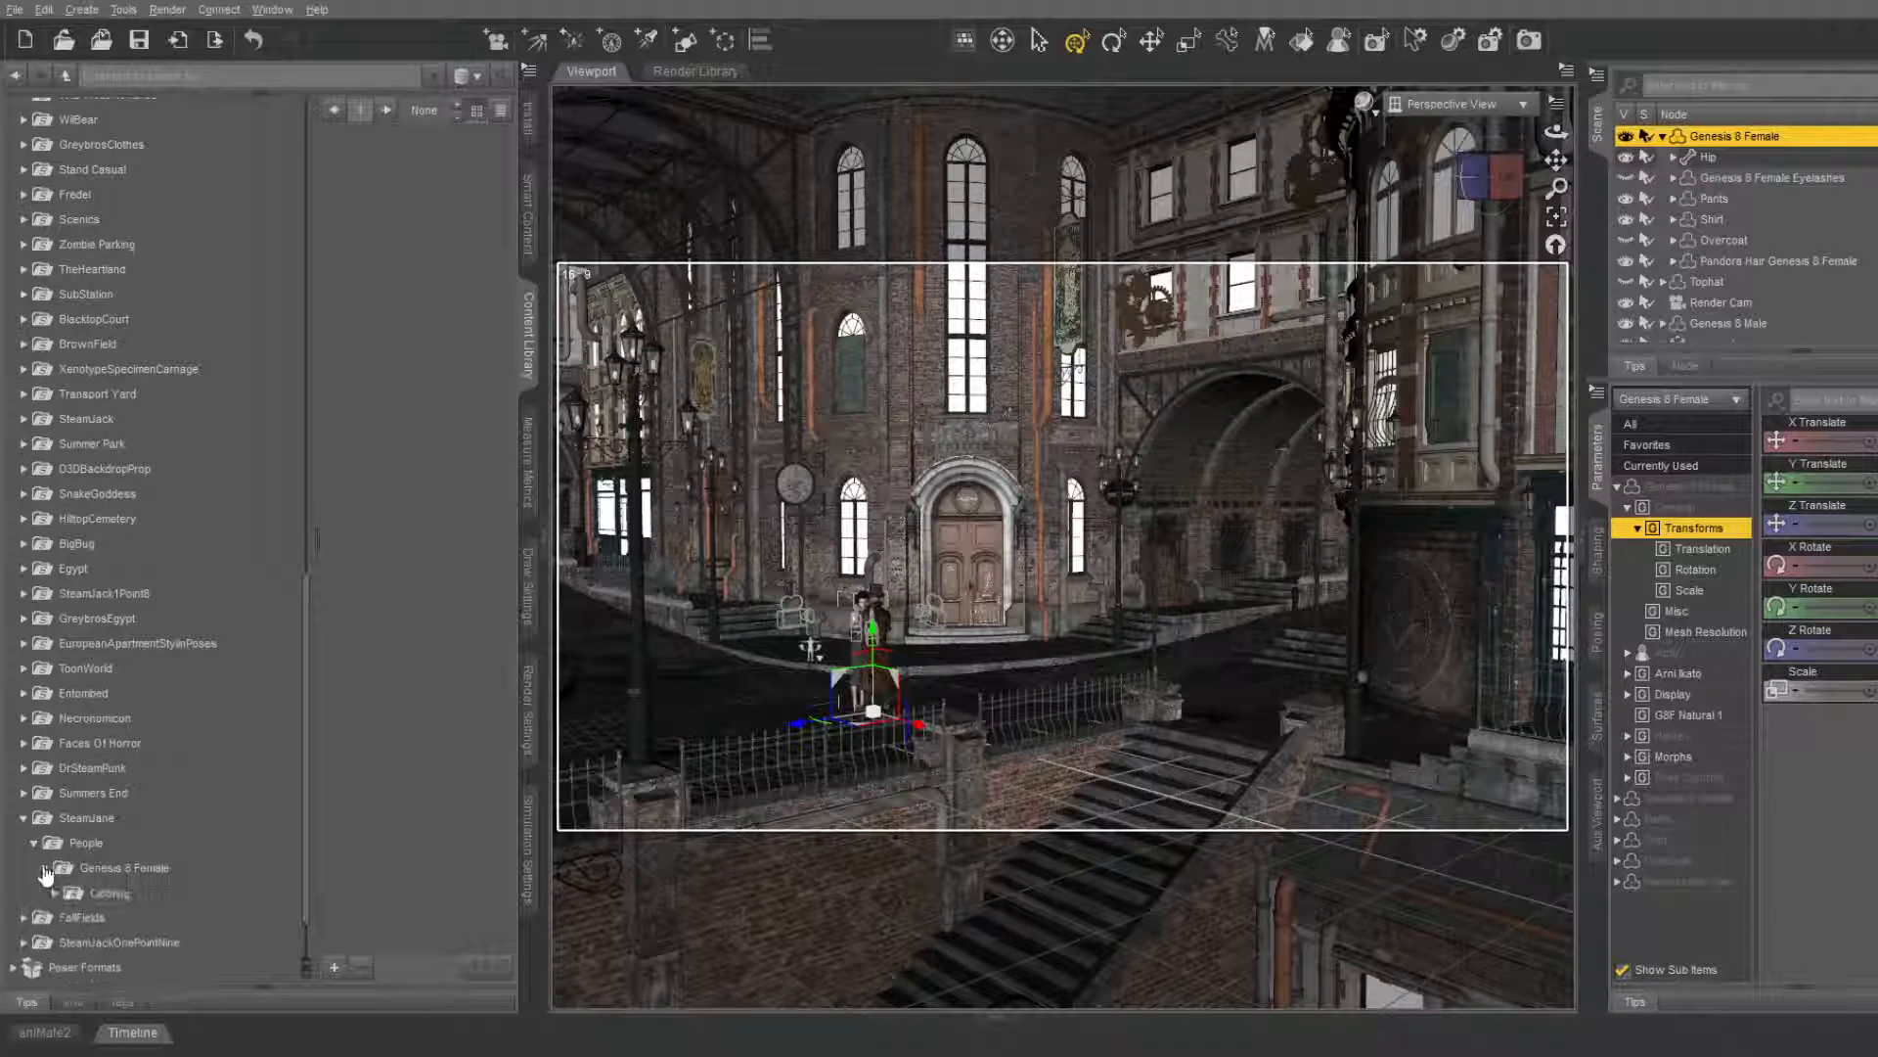
{"action": "scroll", "coordinate": [56, 847], "scroll_direction": "down", "scroll_amount": 3}
{"action": "left_click", "coordinate": [55, 818]}
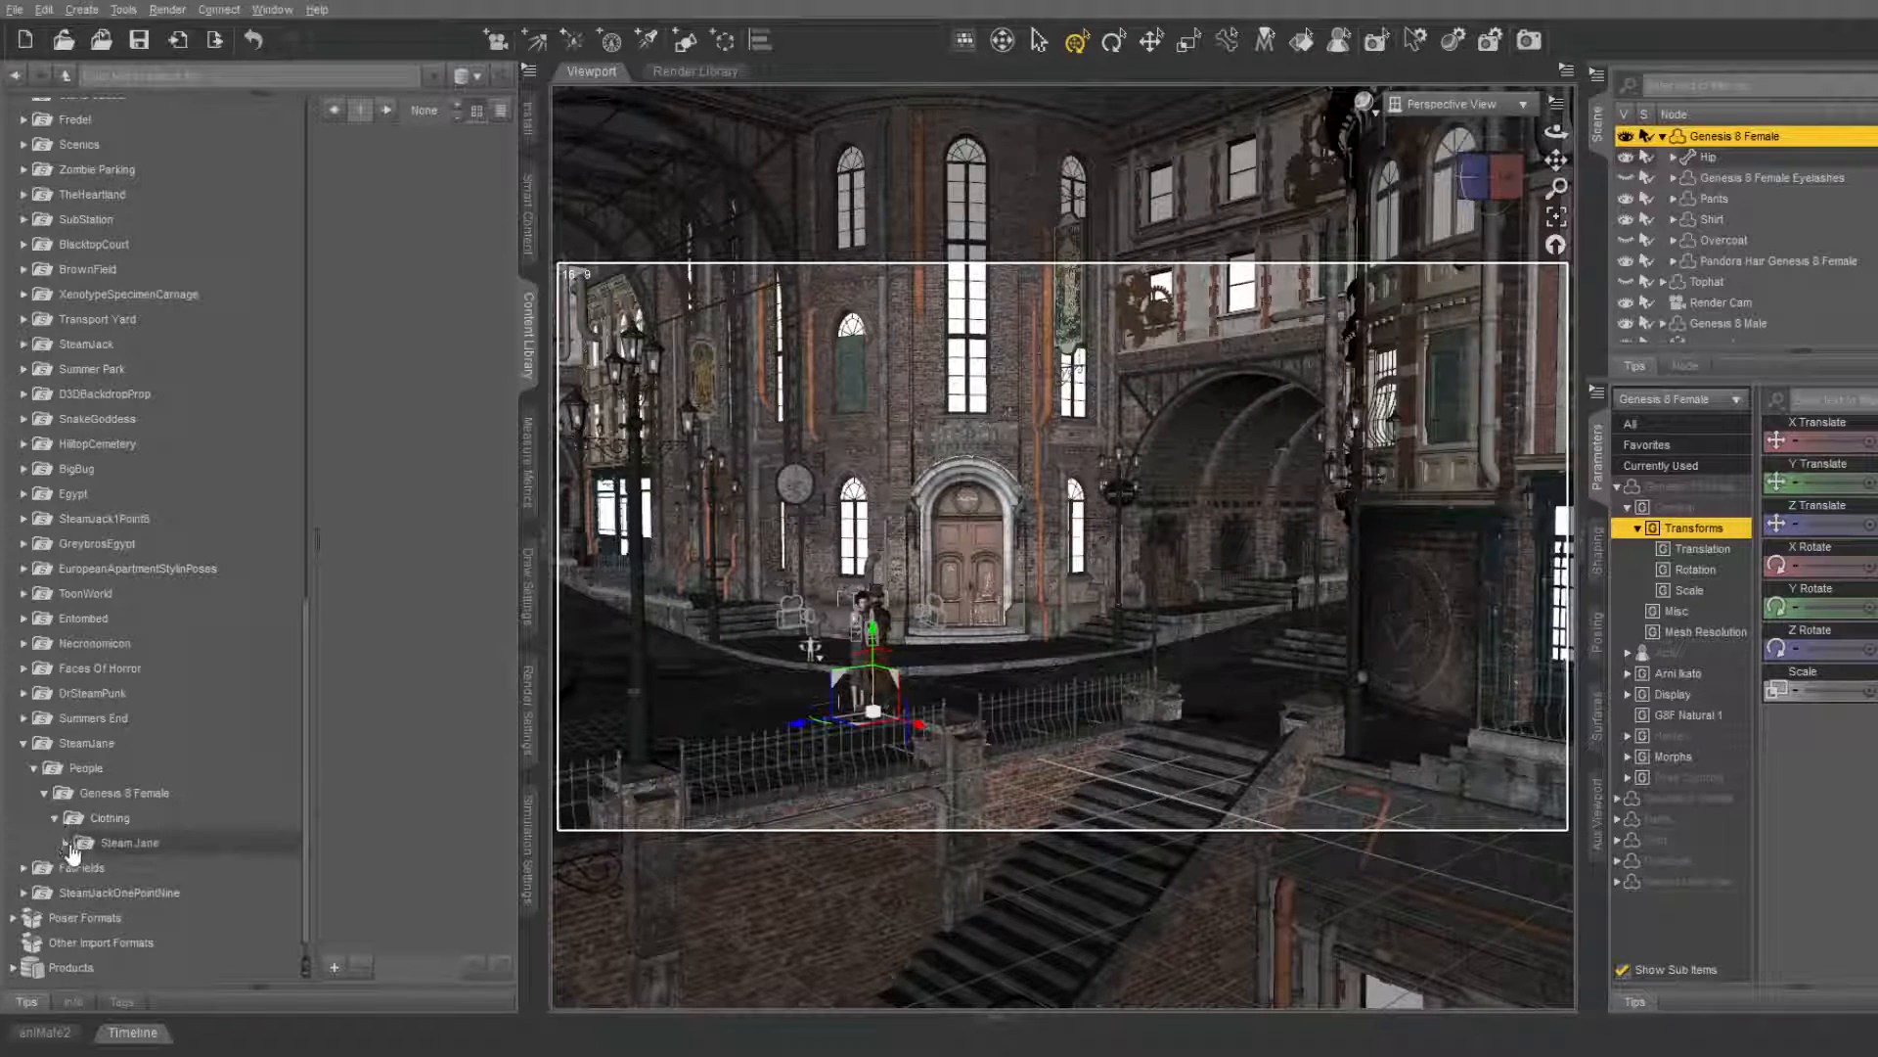
{"action": "left_click", "coordinate": [66, 843]}
{"action": "scroll", "coordinate": [74, 851], "scroll_direction": "down", "scroll_amount": 3}
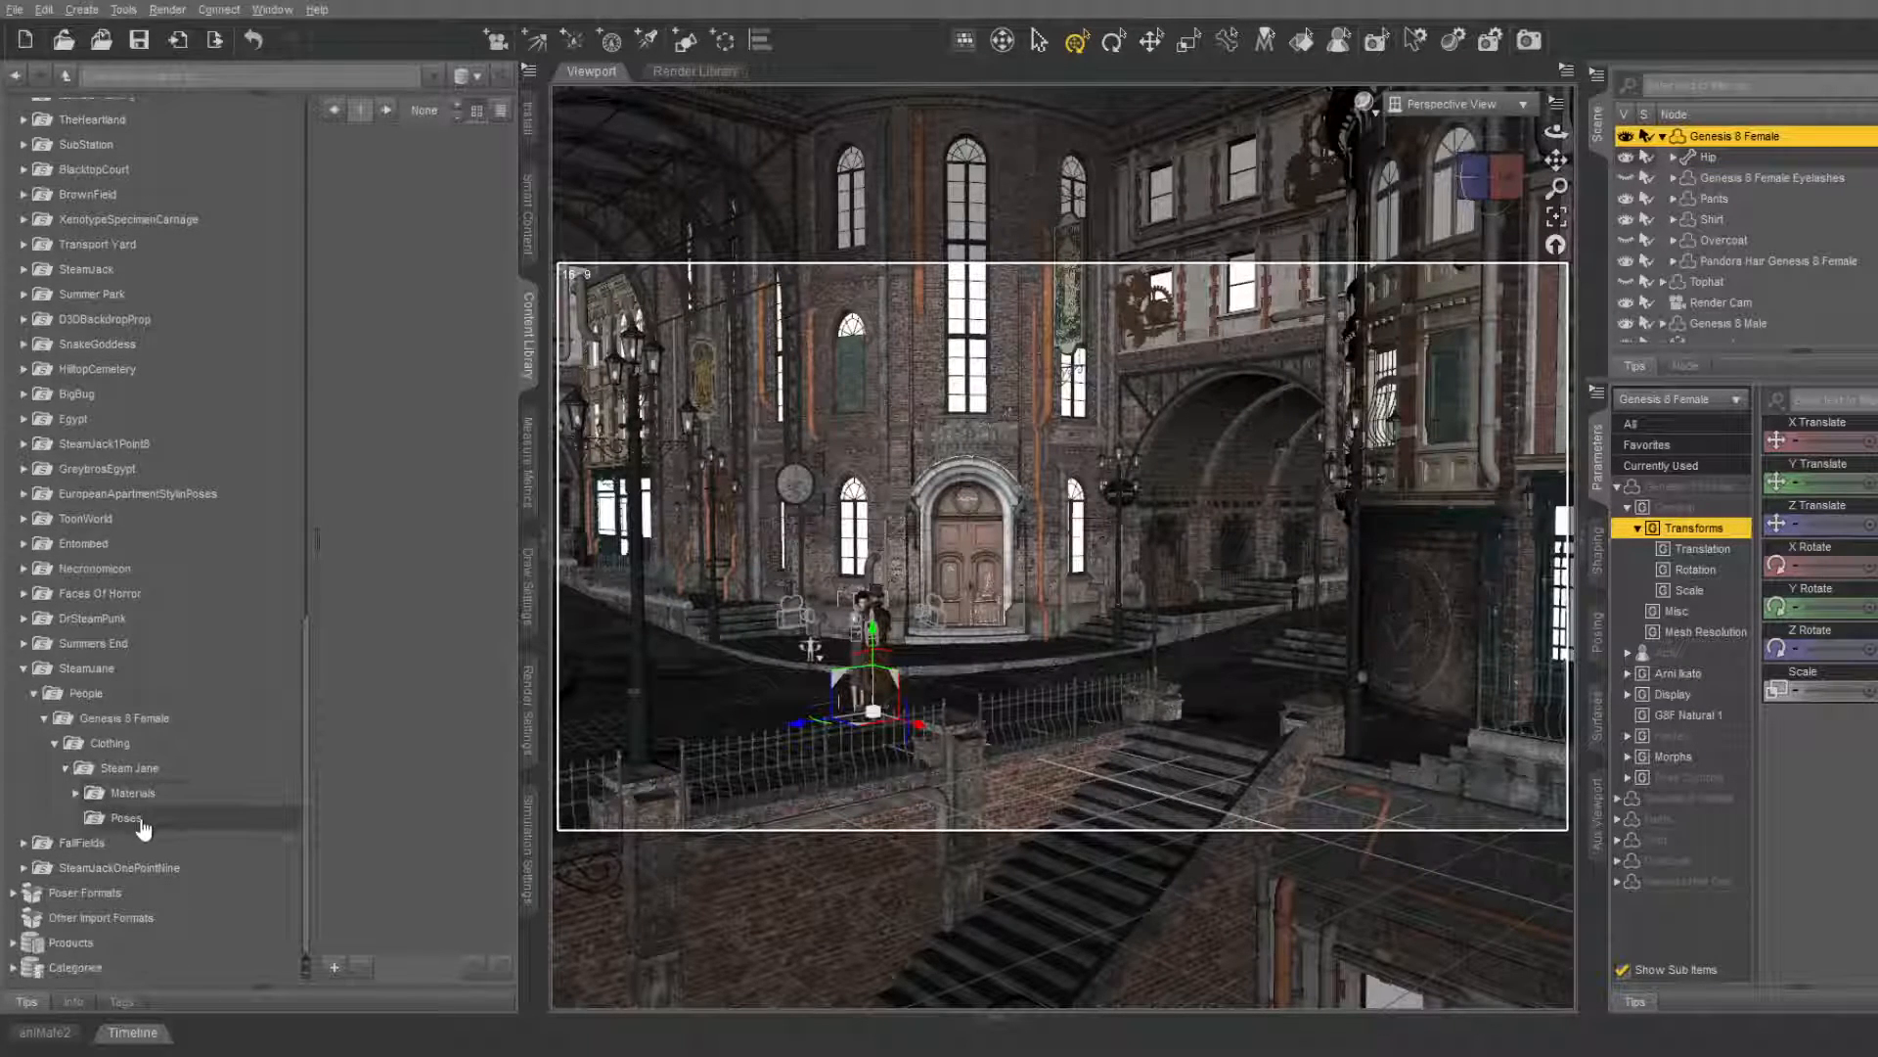
{"action": "left_click", "coordinate": [126, 826]}
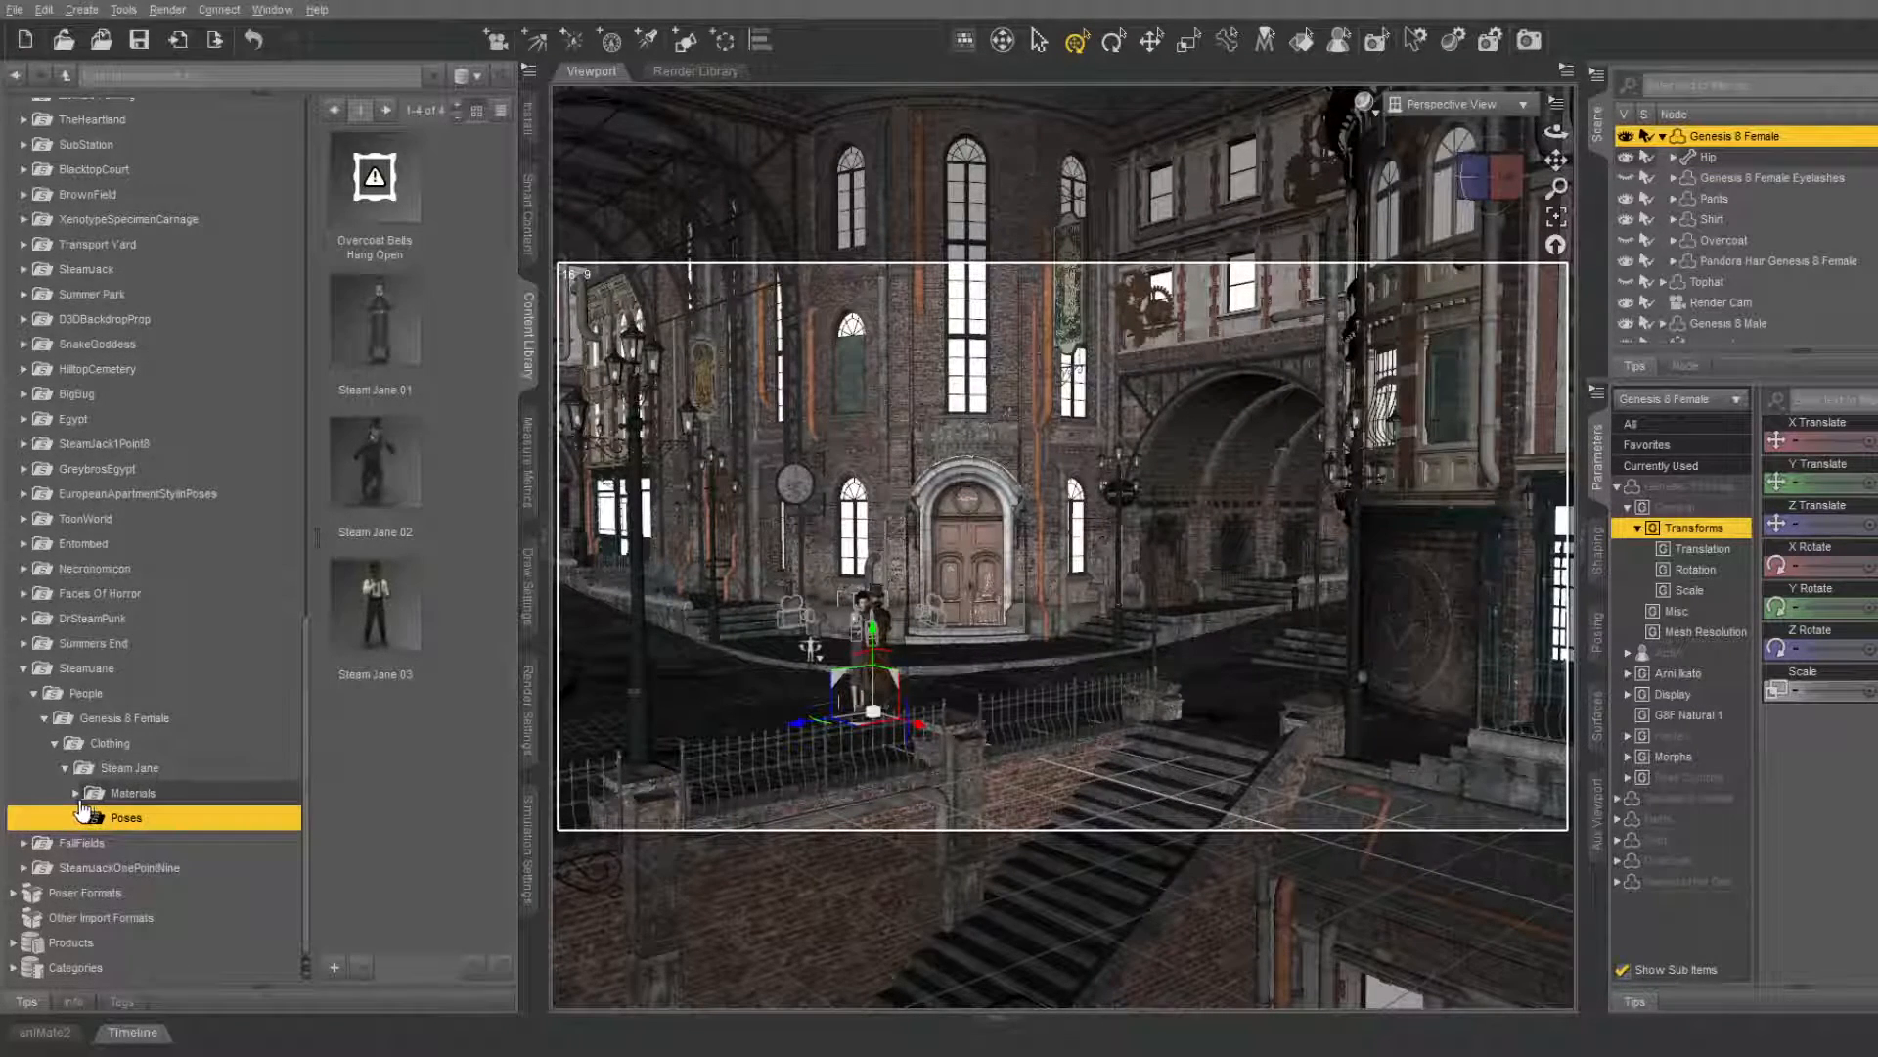
Load Steam Jane Wrist Blade R from the Steam Jane clothing folder onto the Genesis 8 Female and collapse the figure's scene hierarchy
{"action": "left_click", "coordinate": [135, 776]}
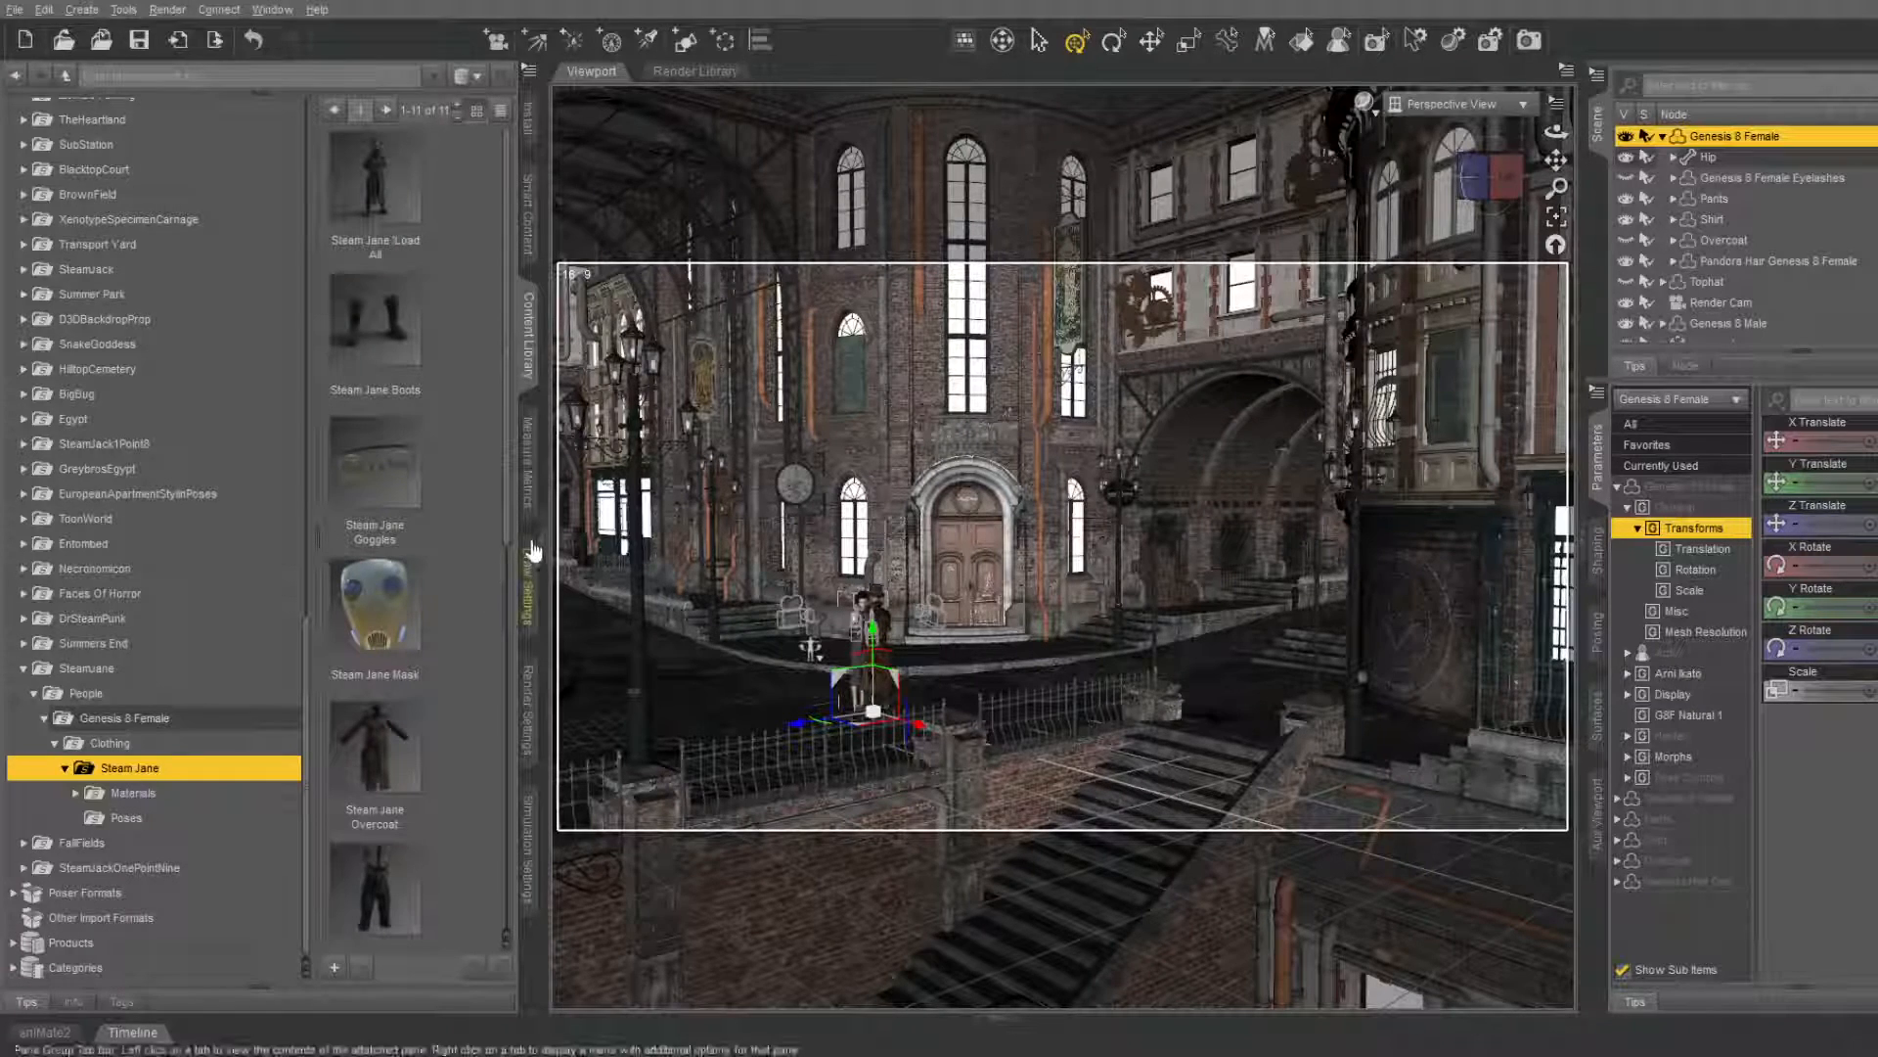
{"action": "left_click_drag", "start_coordinate": [510, 511], "coordinate": [516, 887]}
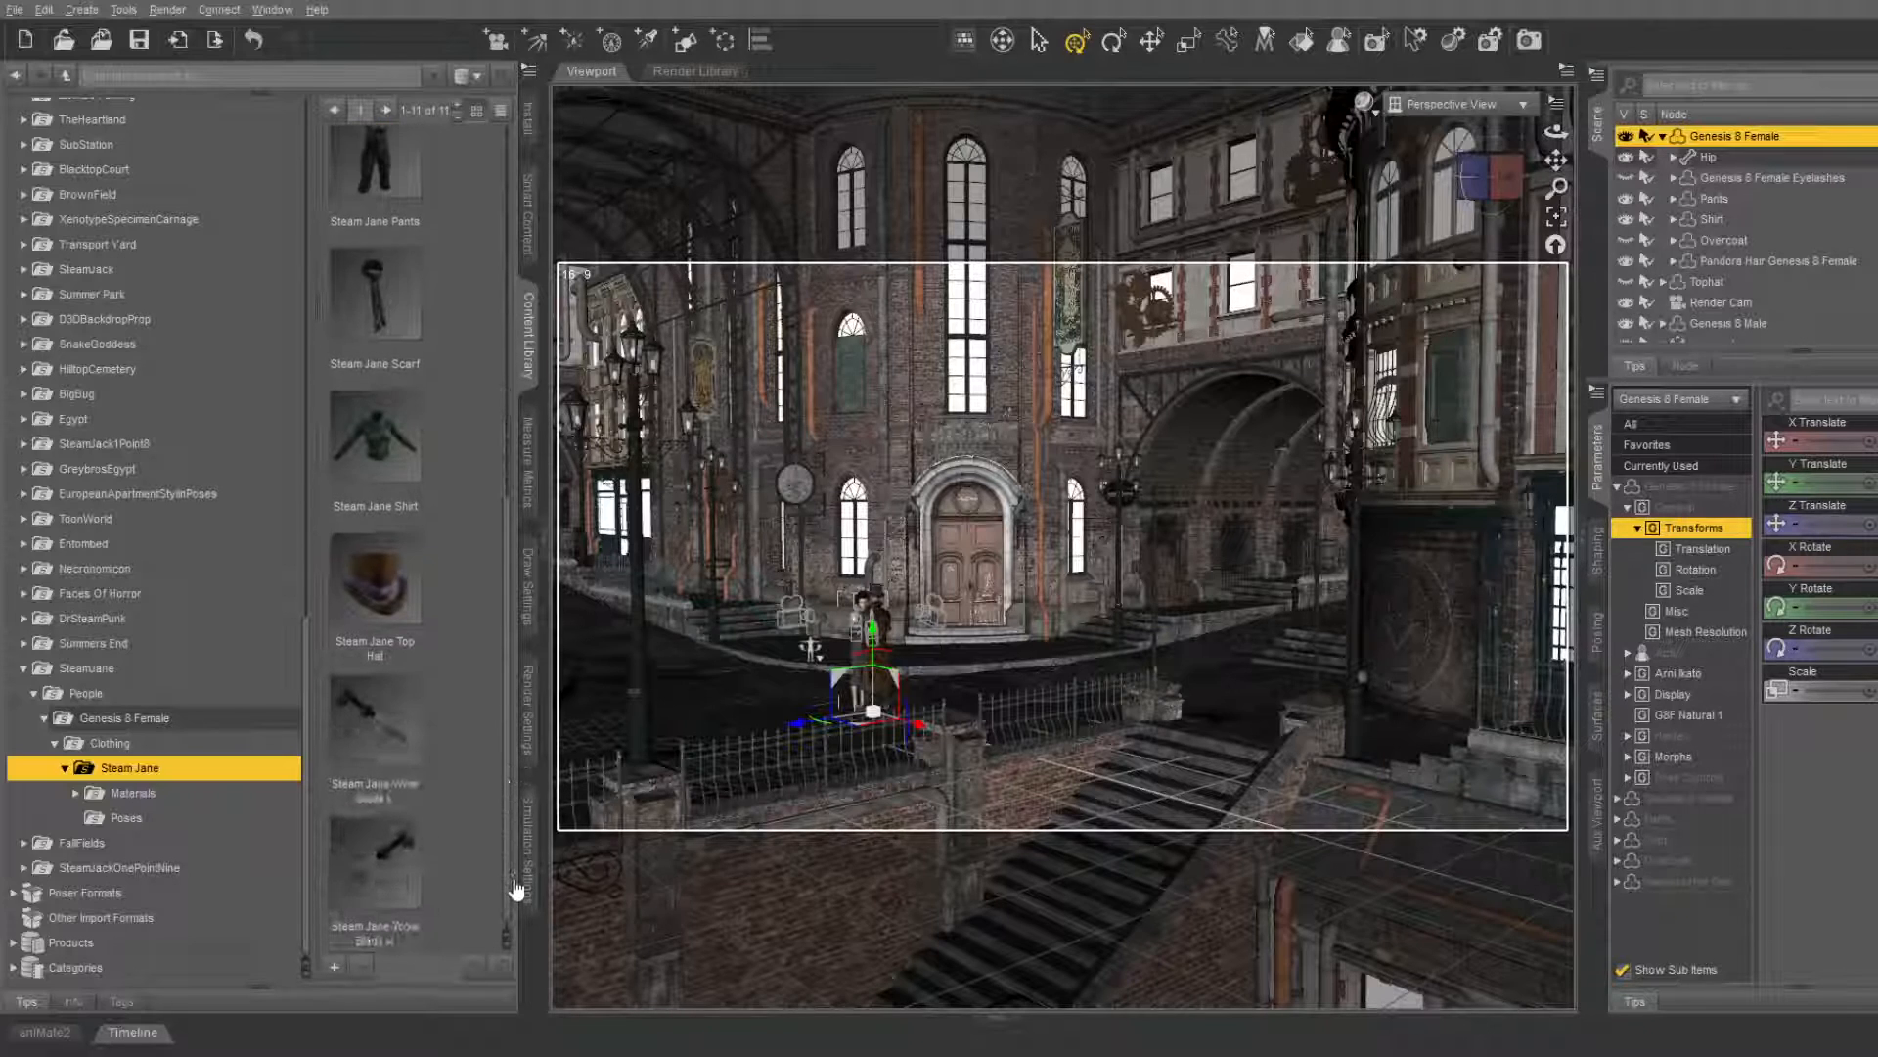
{"action": "left_click", "coordinate": [125, 819]}
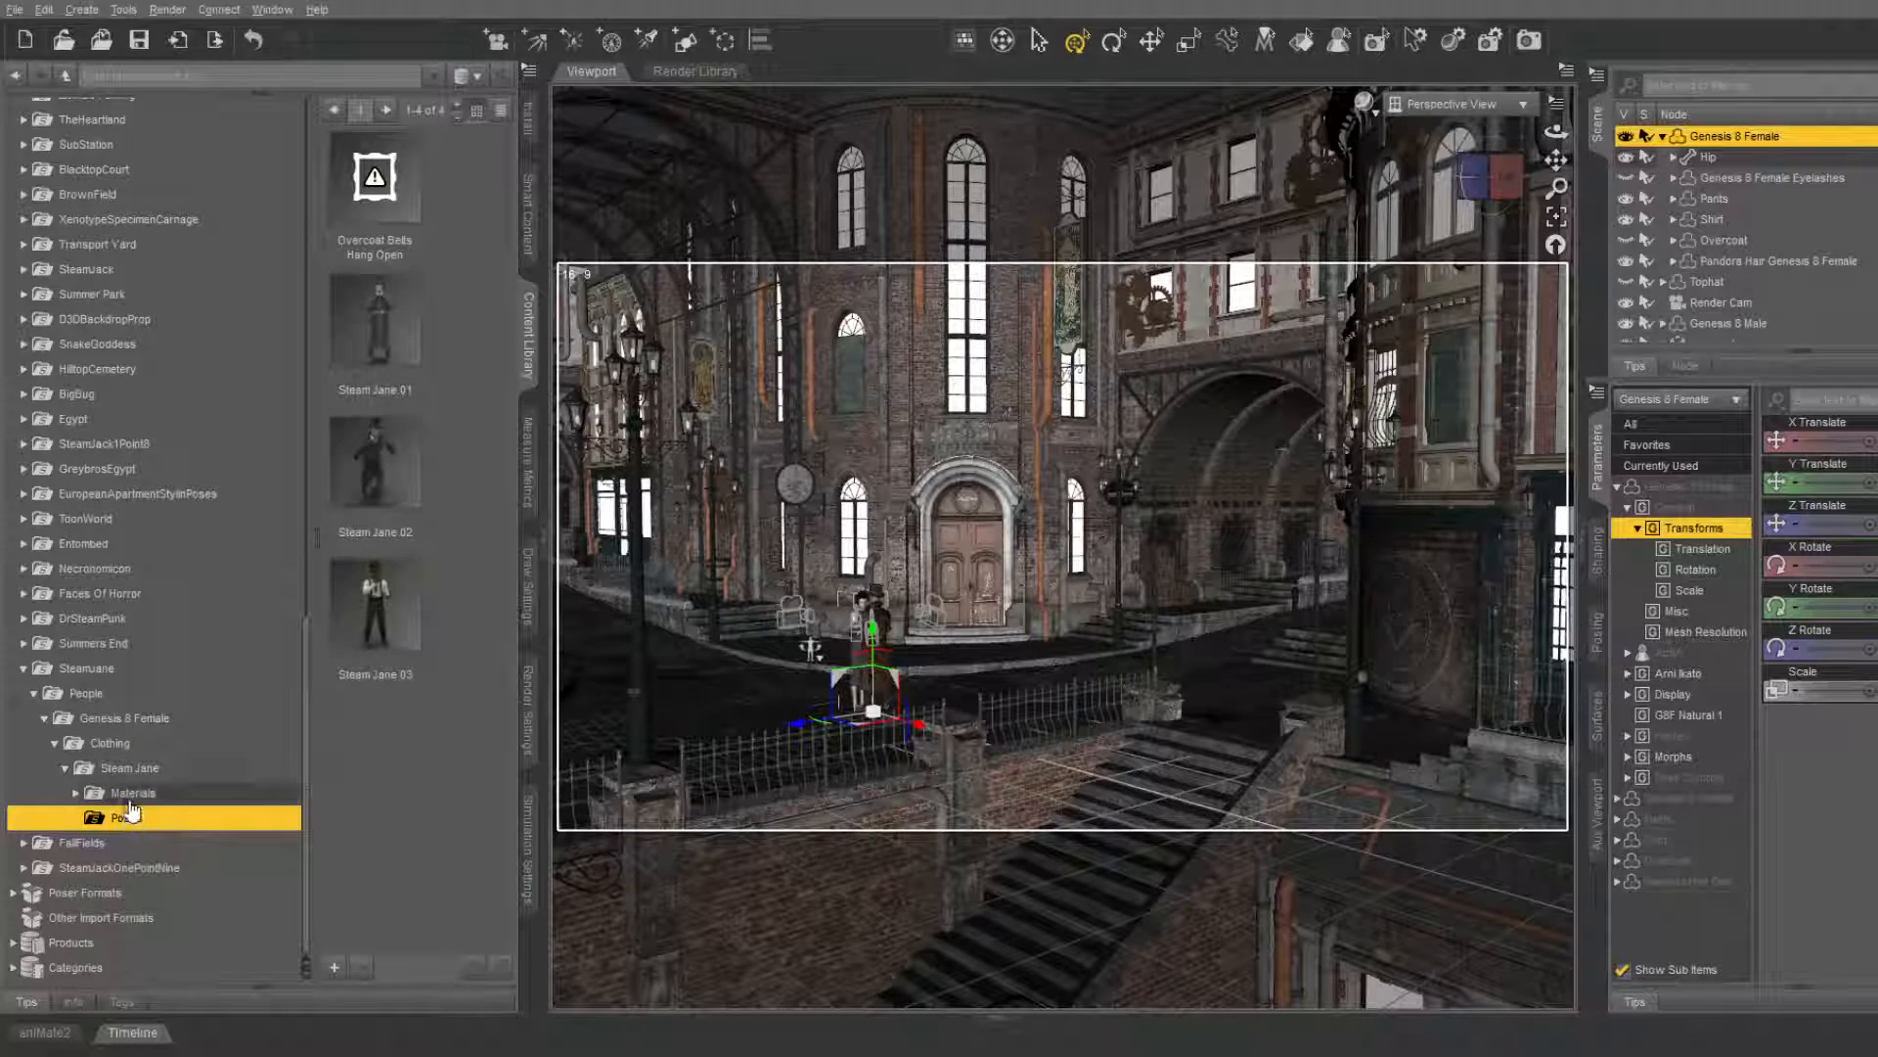
{"action": "left_click", "coordinate": [142, 771]}
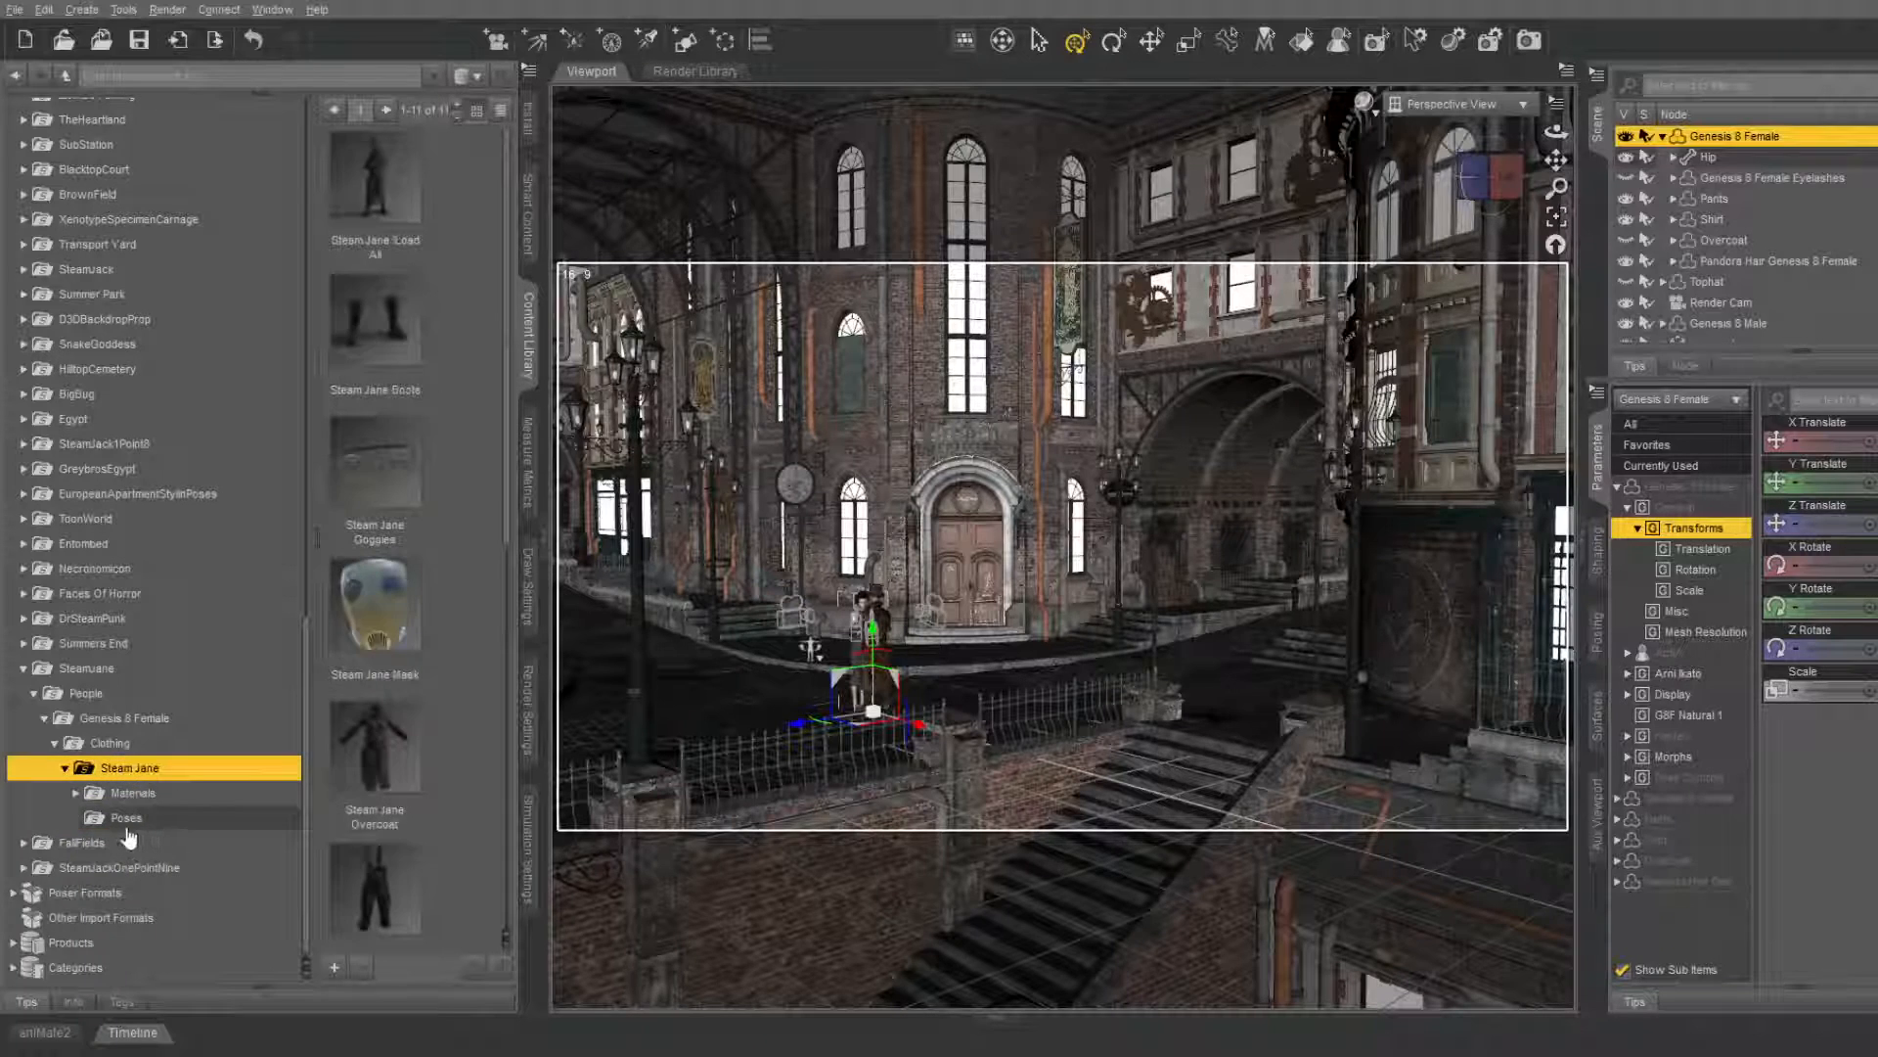
{"action": "left_click", "coordinate": [126, 820]}
{"action": "left_click", "coordinate": [145, 771]}
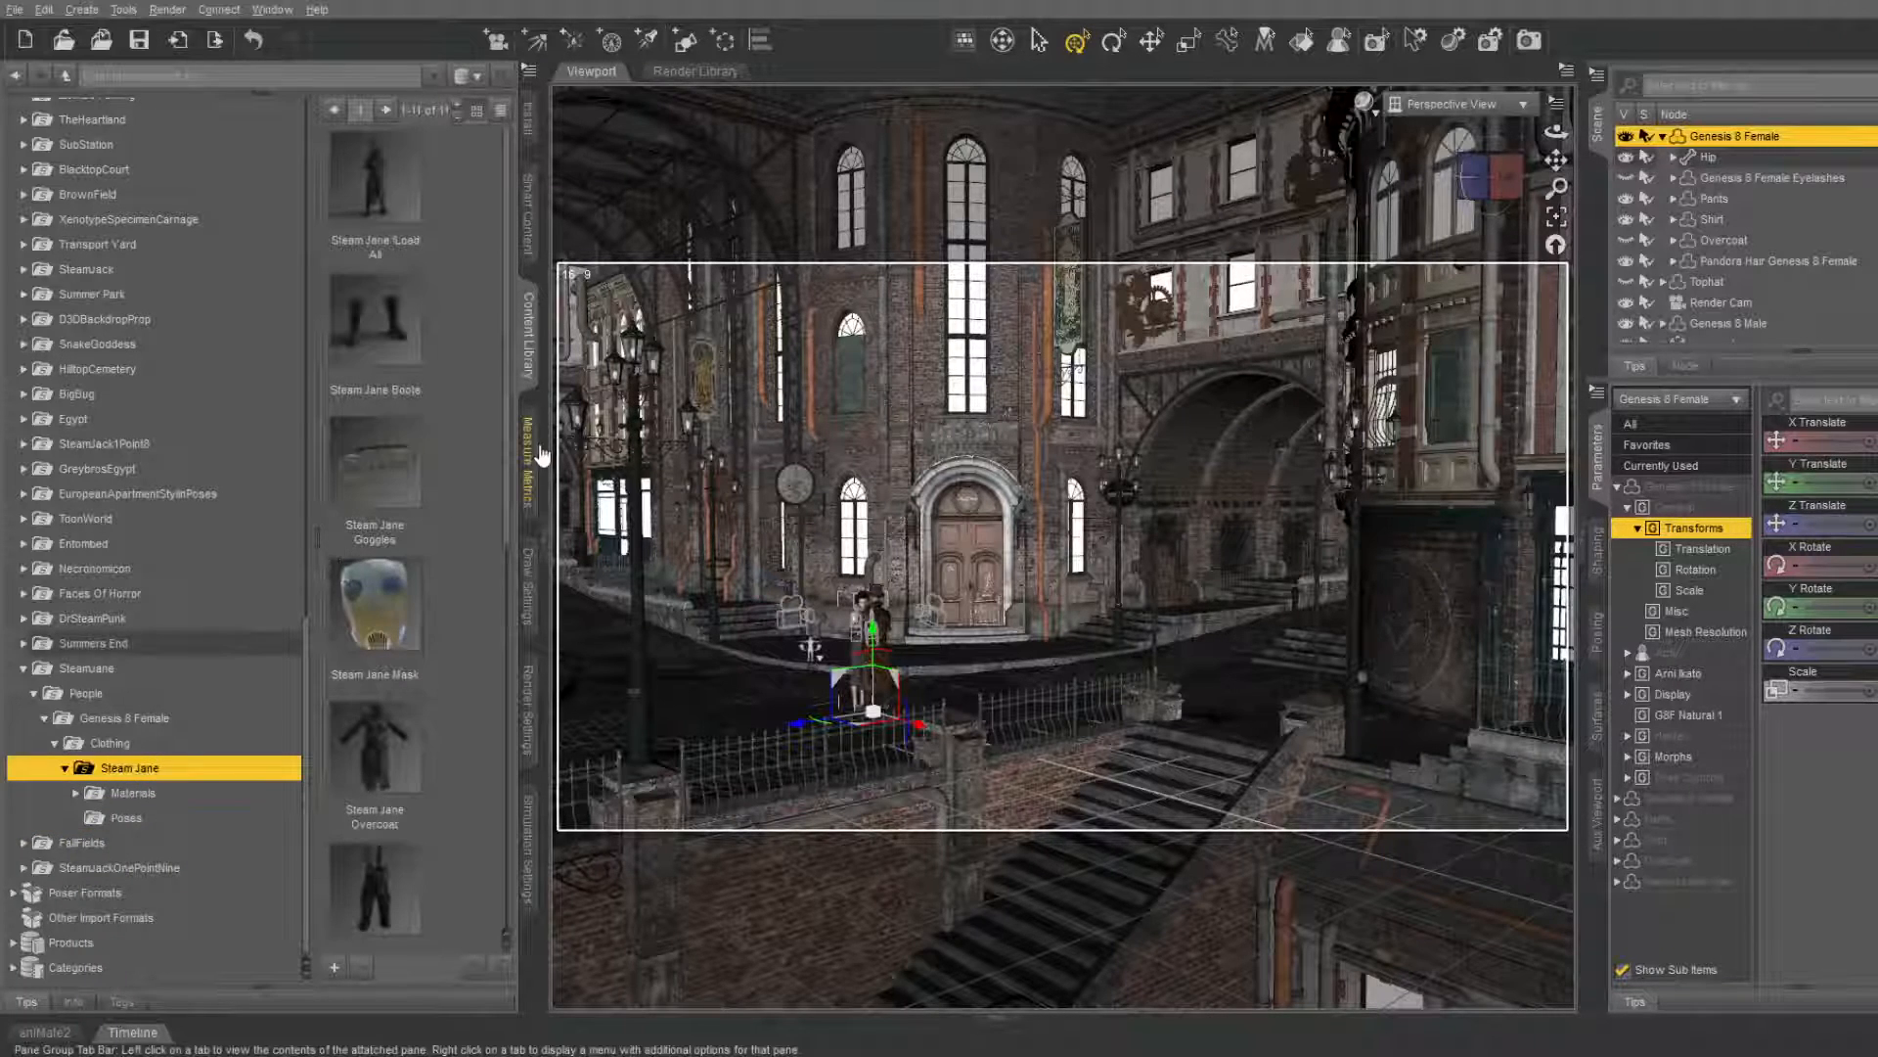
{"action": "scroll", "coordinate": [484, 514], "scroll_direction": "down", "scroll_amount": 5}
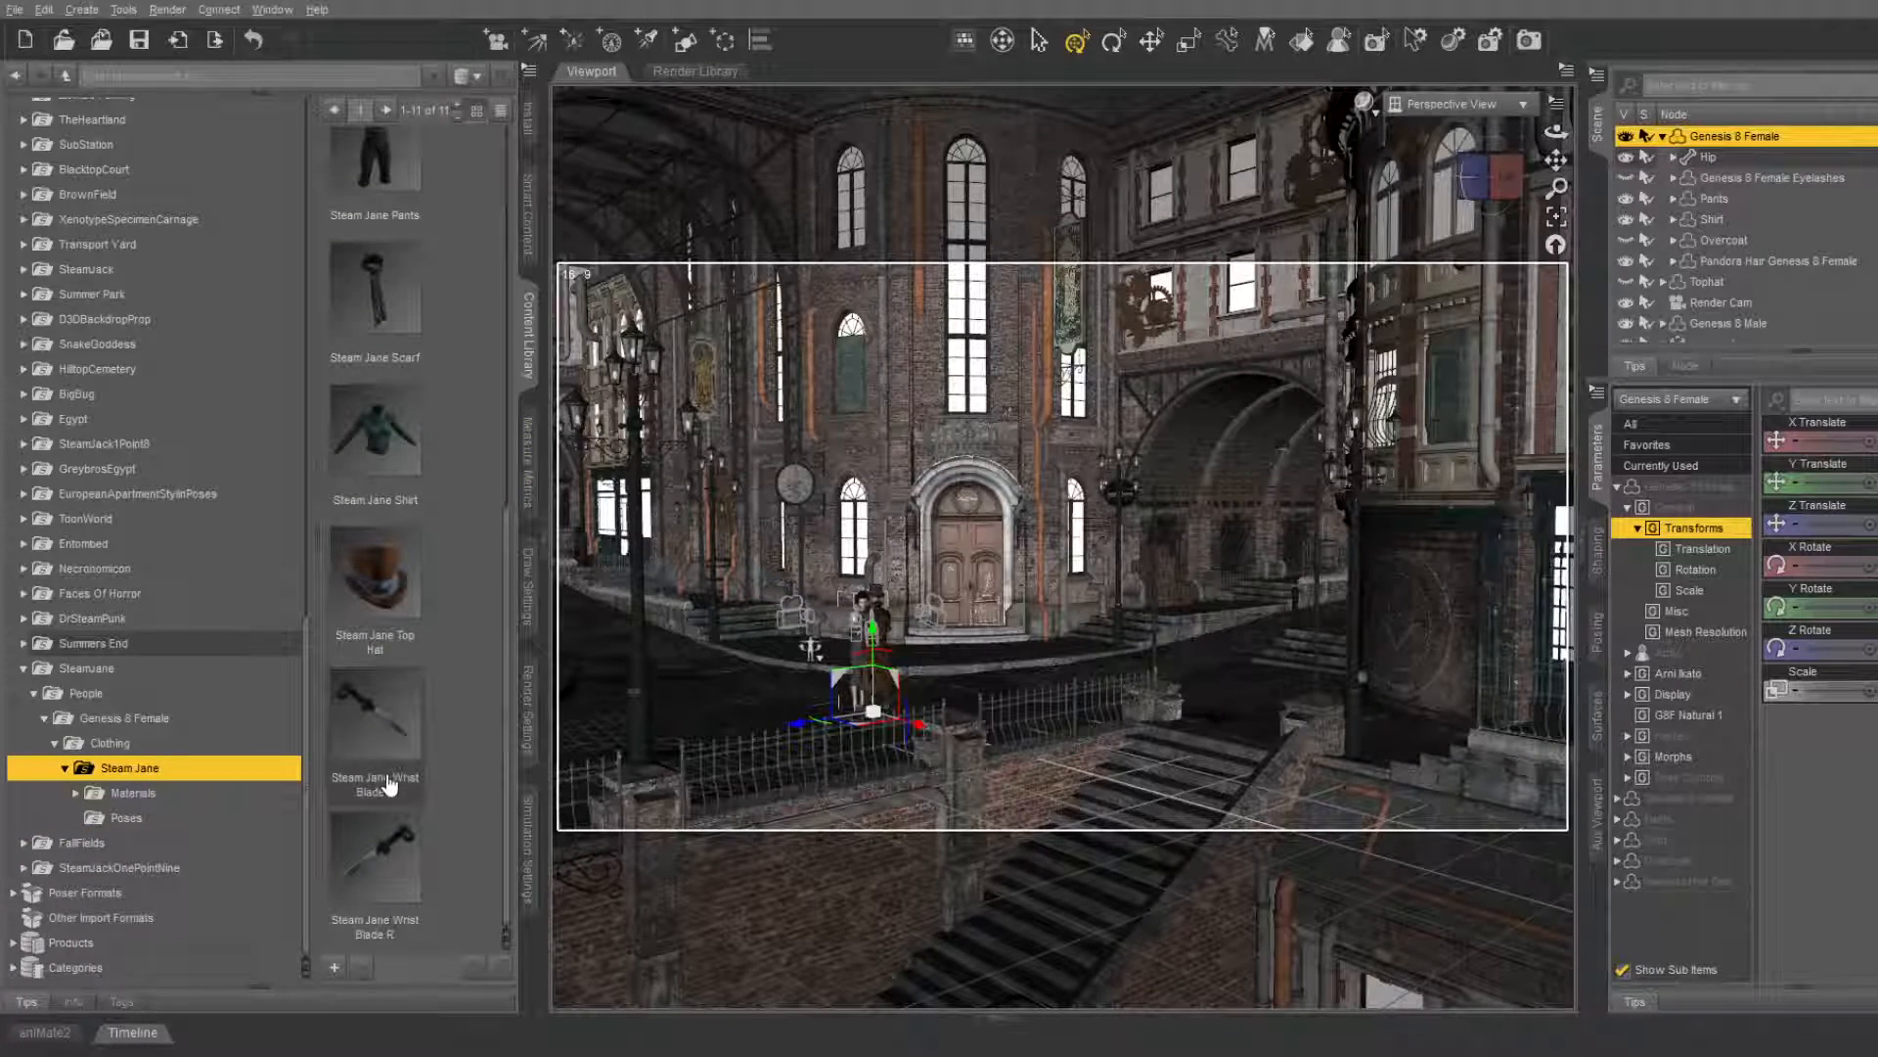
{"action": "left_click", "coordinate": [391, 858]}
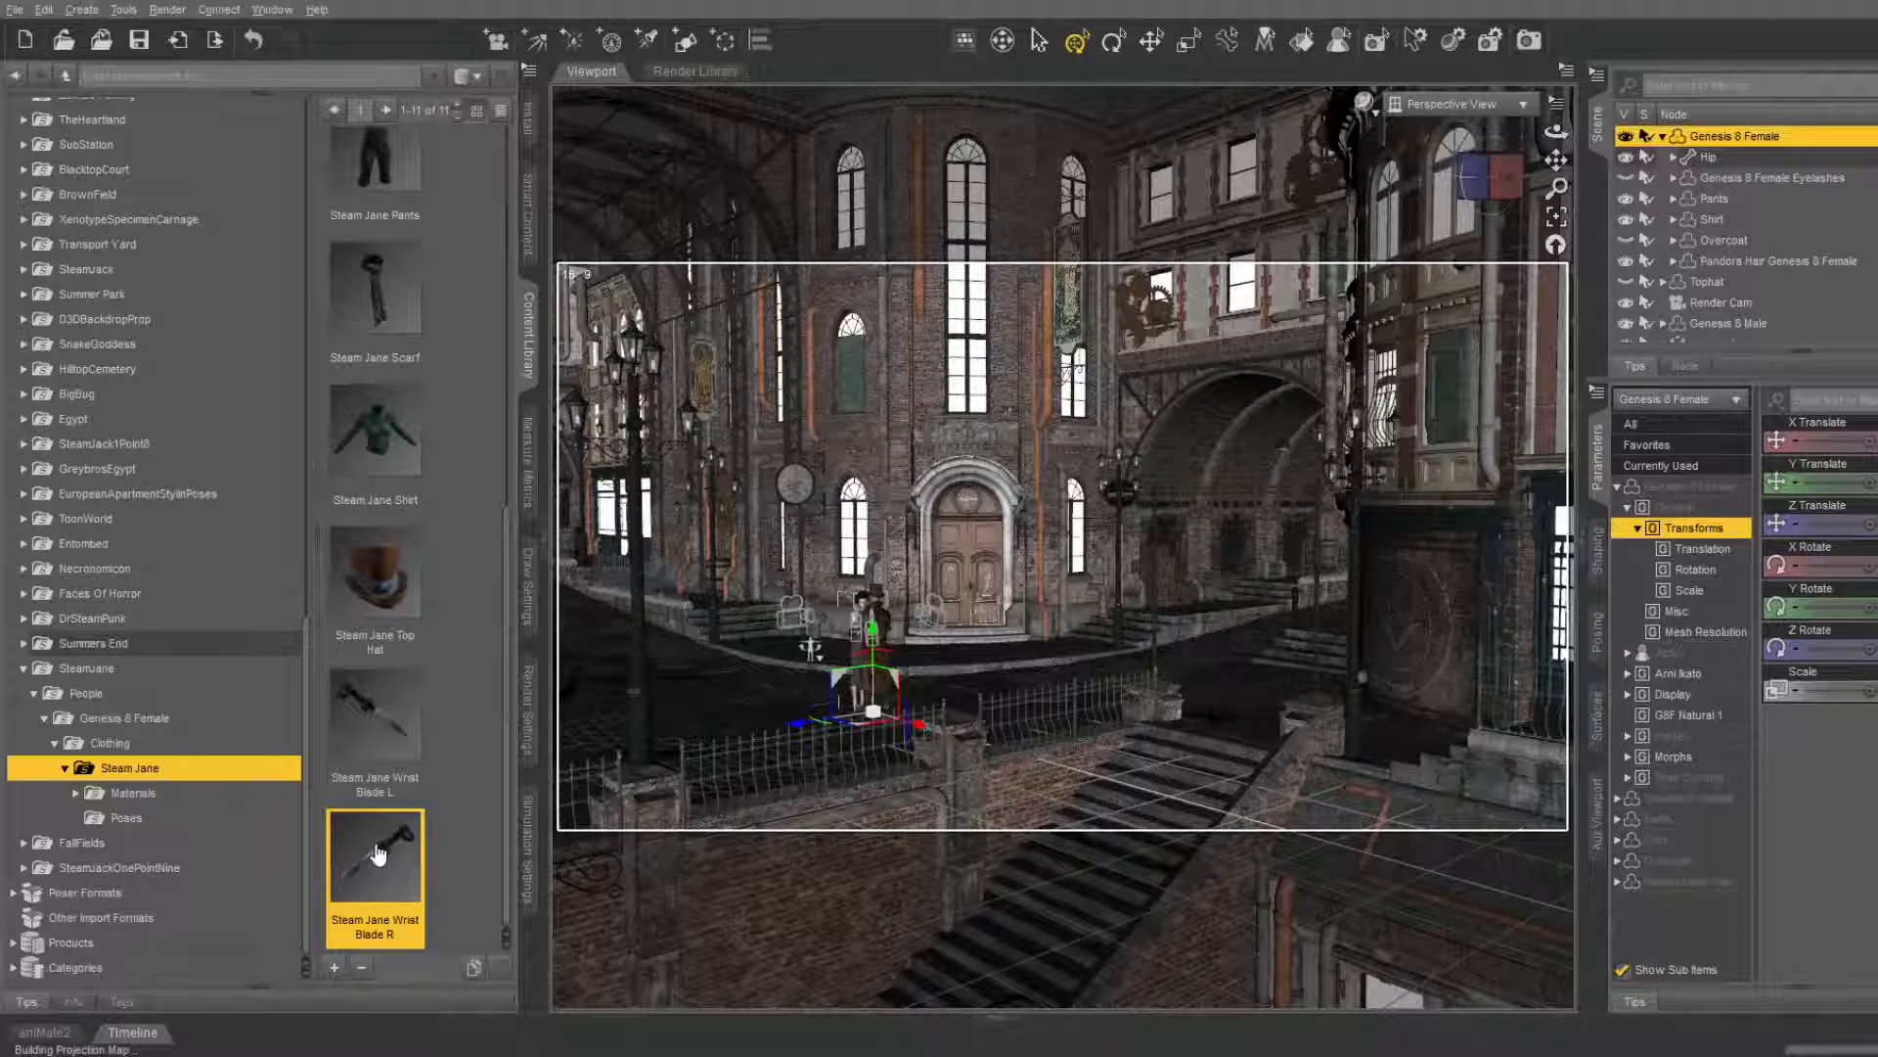
{"action": "left_click", "coordinate": [1663, 137]}
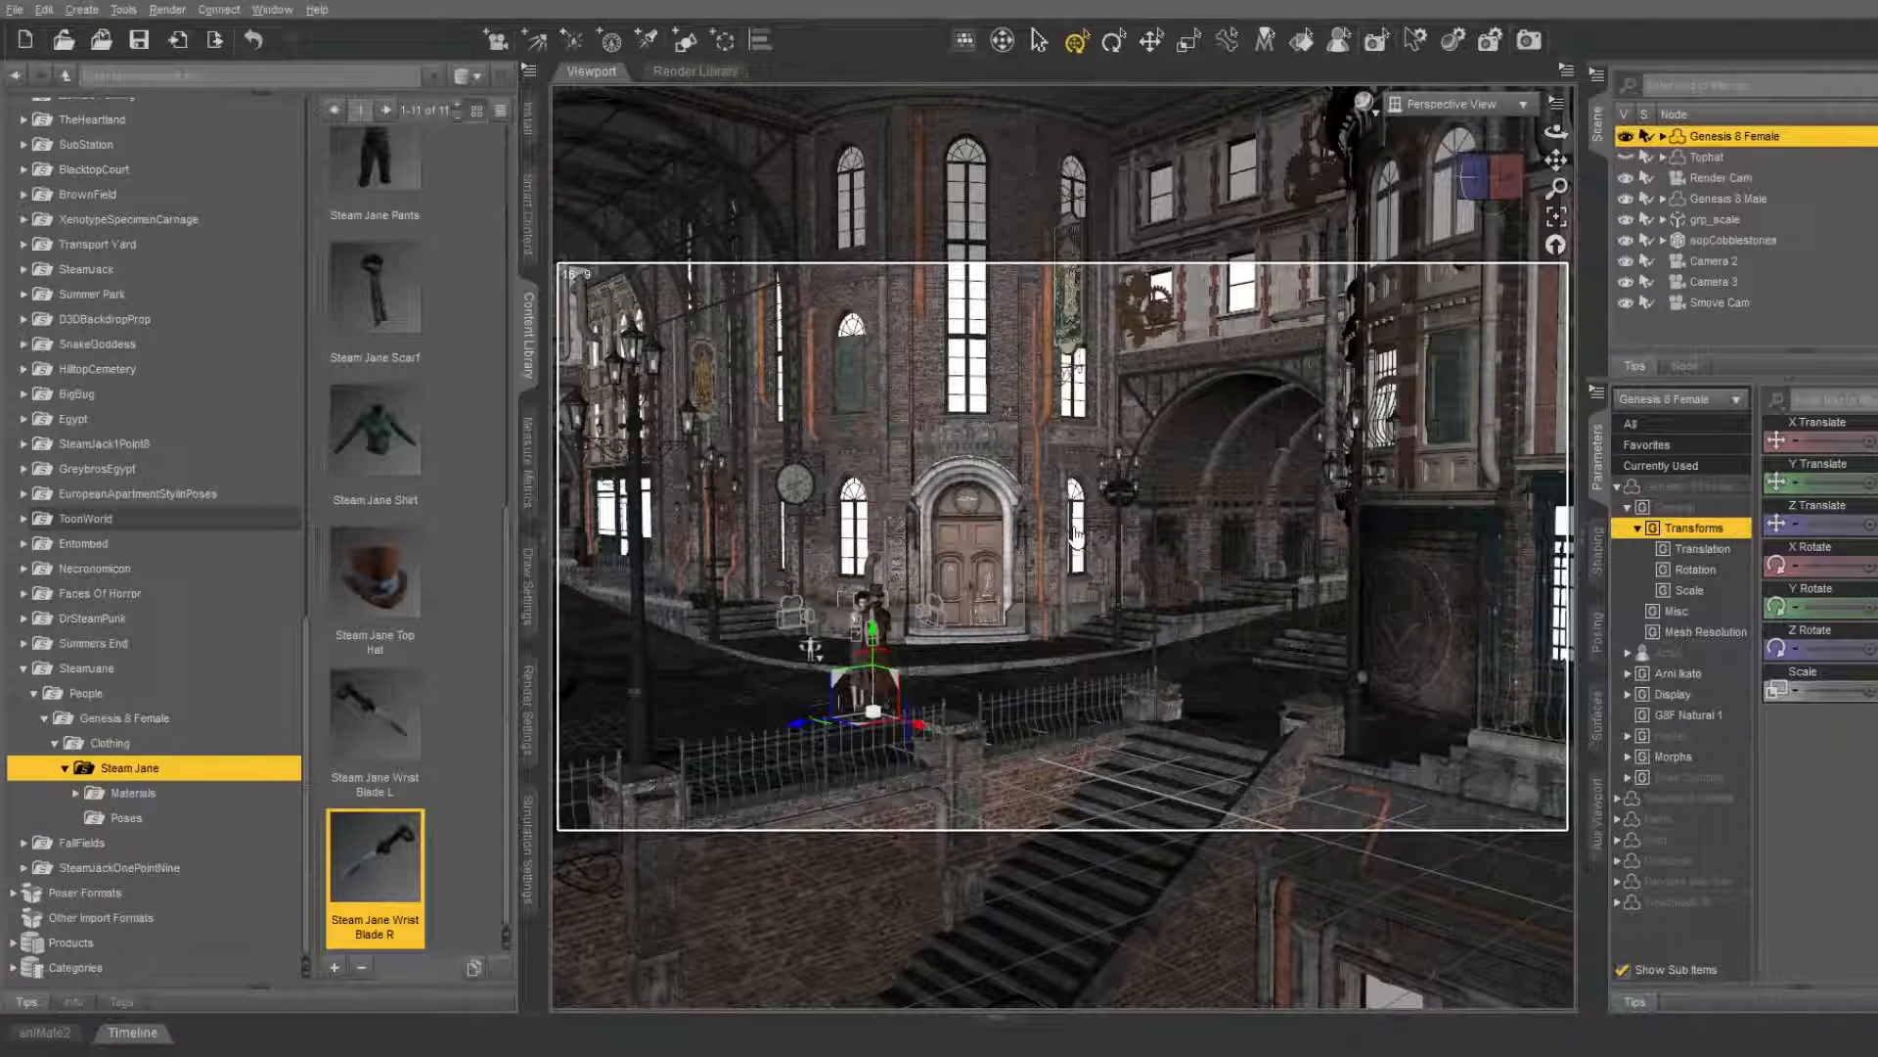
Bring back the timeline and review the animation by playing it and scrubbing between the first and last frames
{"action": "left_click", "coordinate": [1002, 1018]}
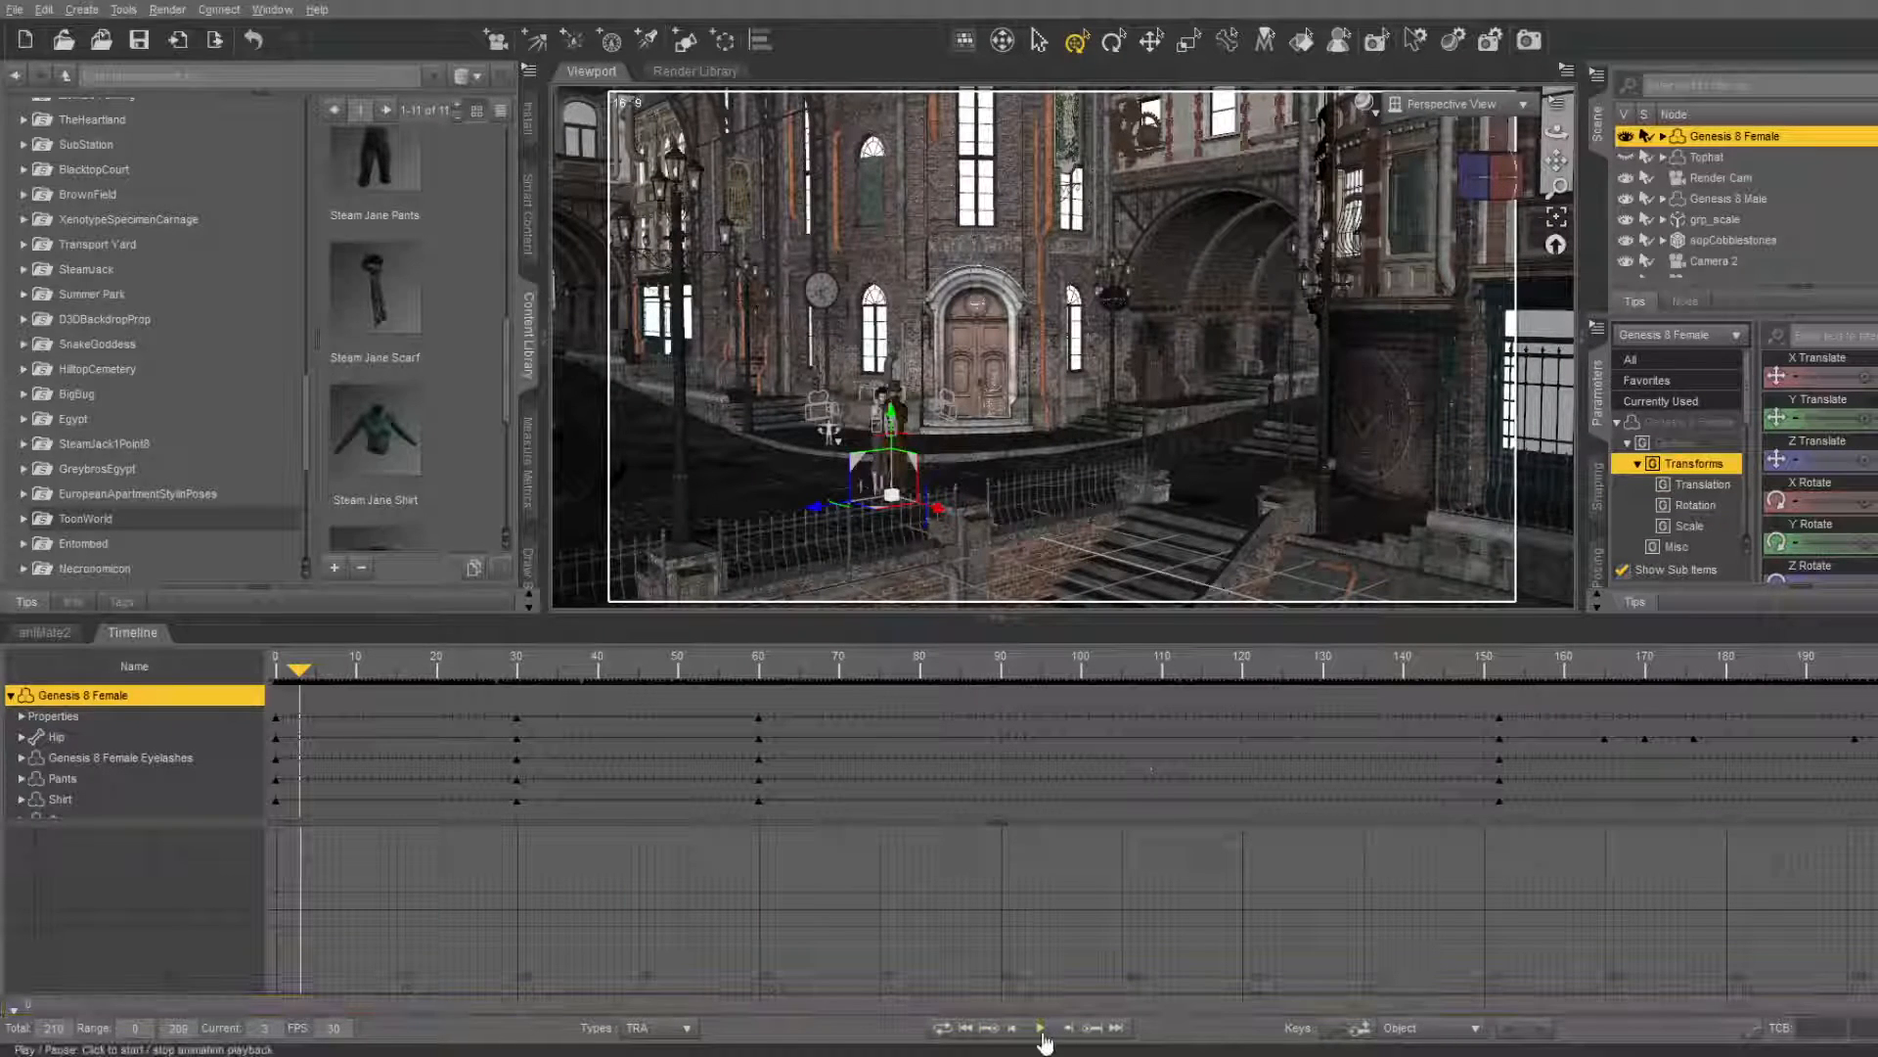
{"action": "left_click", "coordinate": [1042, 1035]}
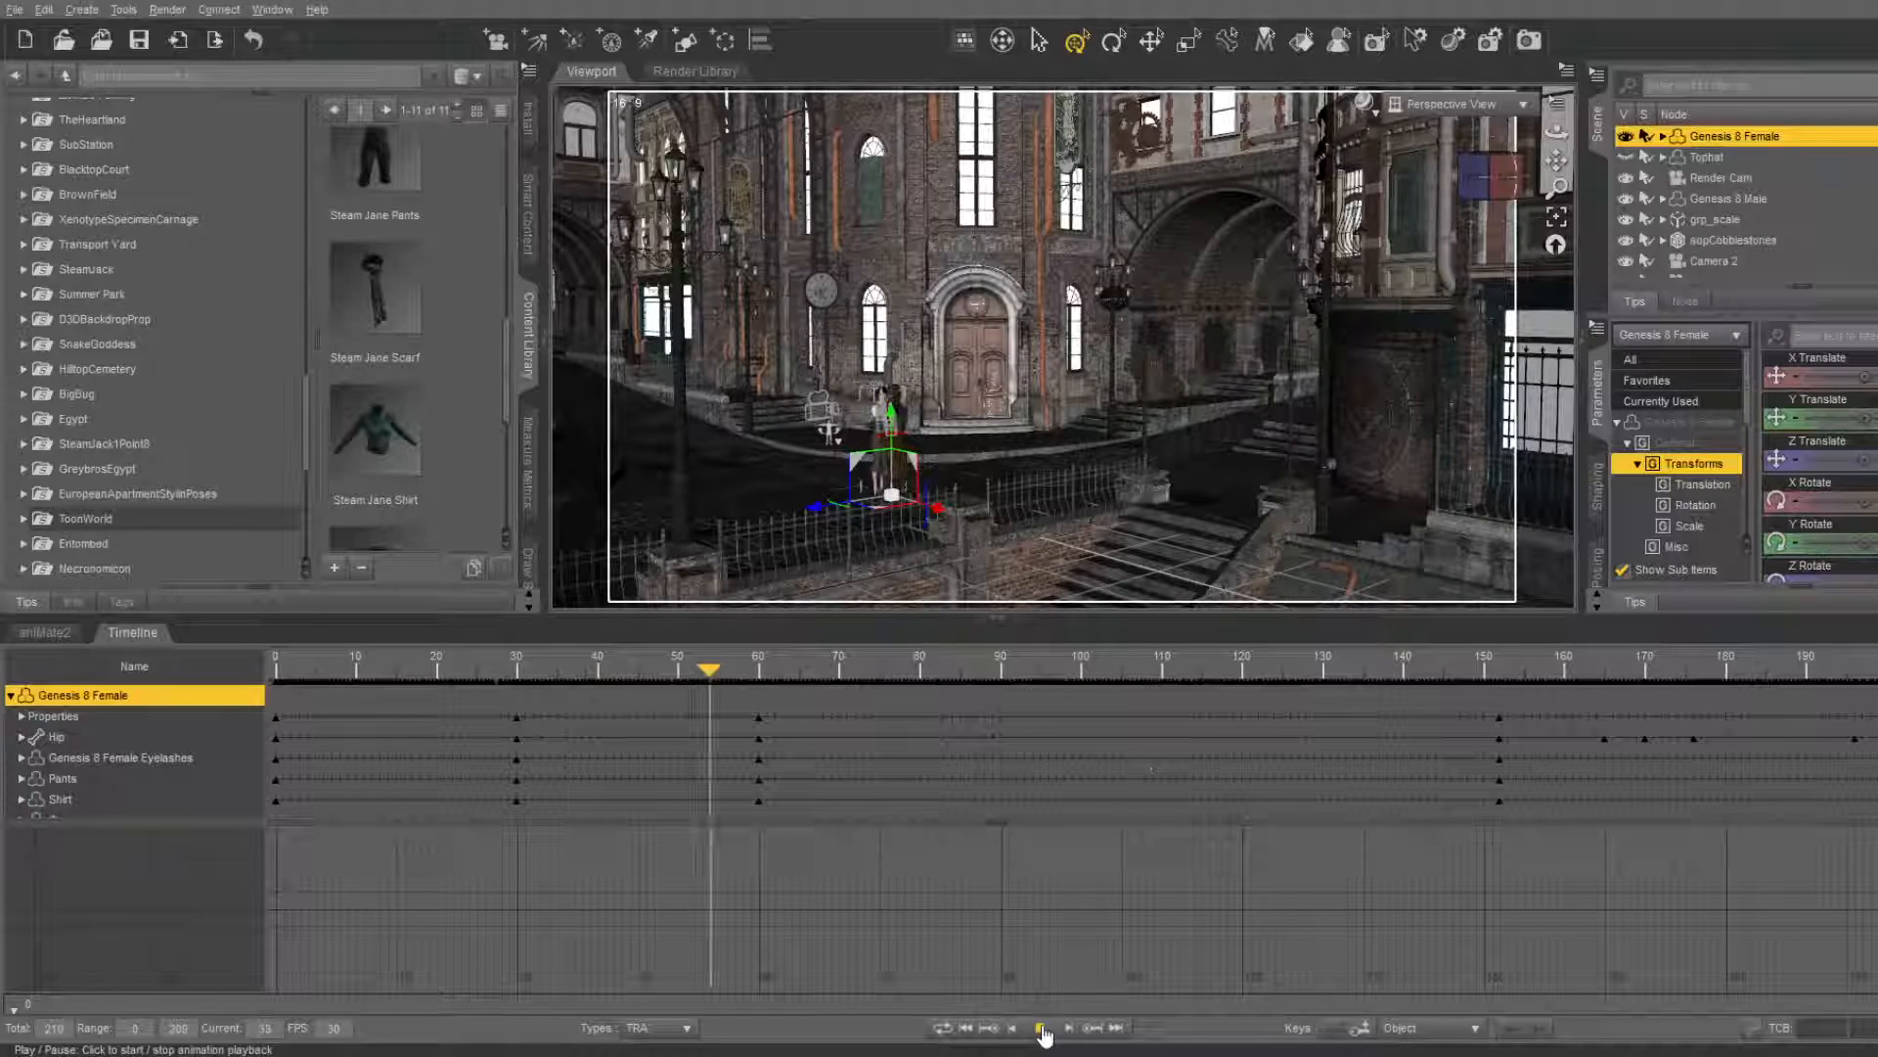
{"action": "left_click", "coordinate": [1042, 1035]}
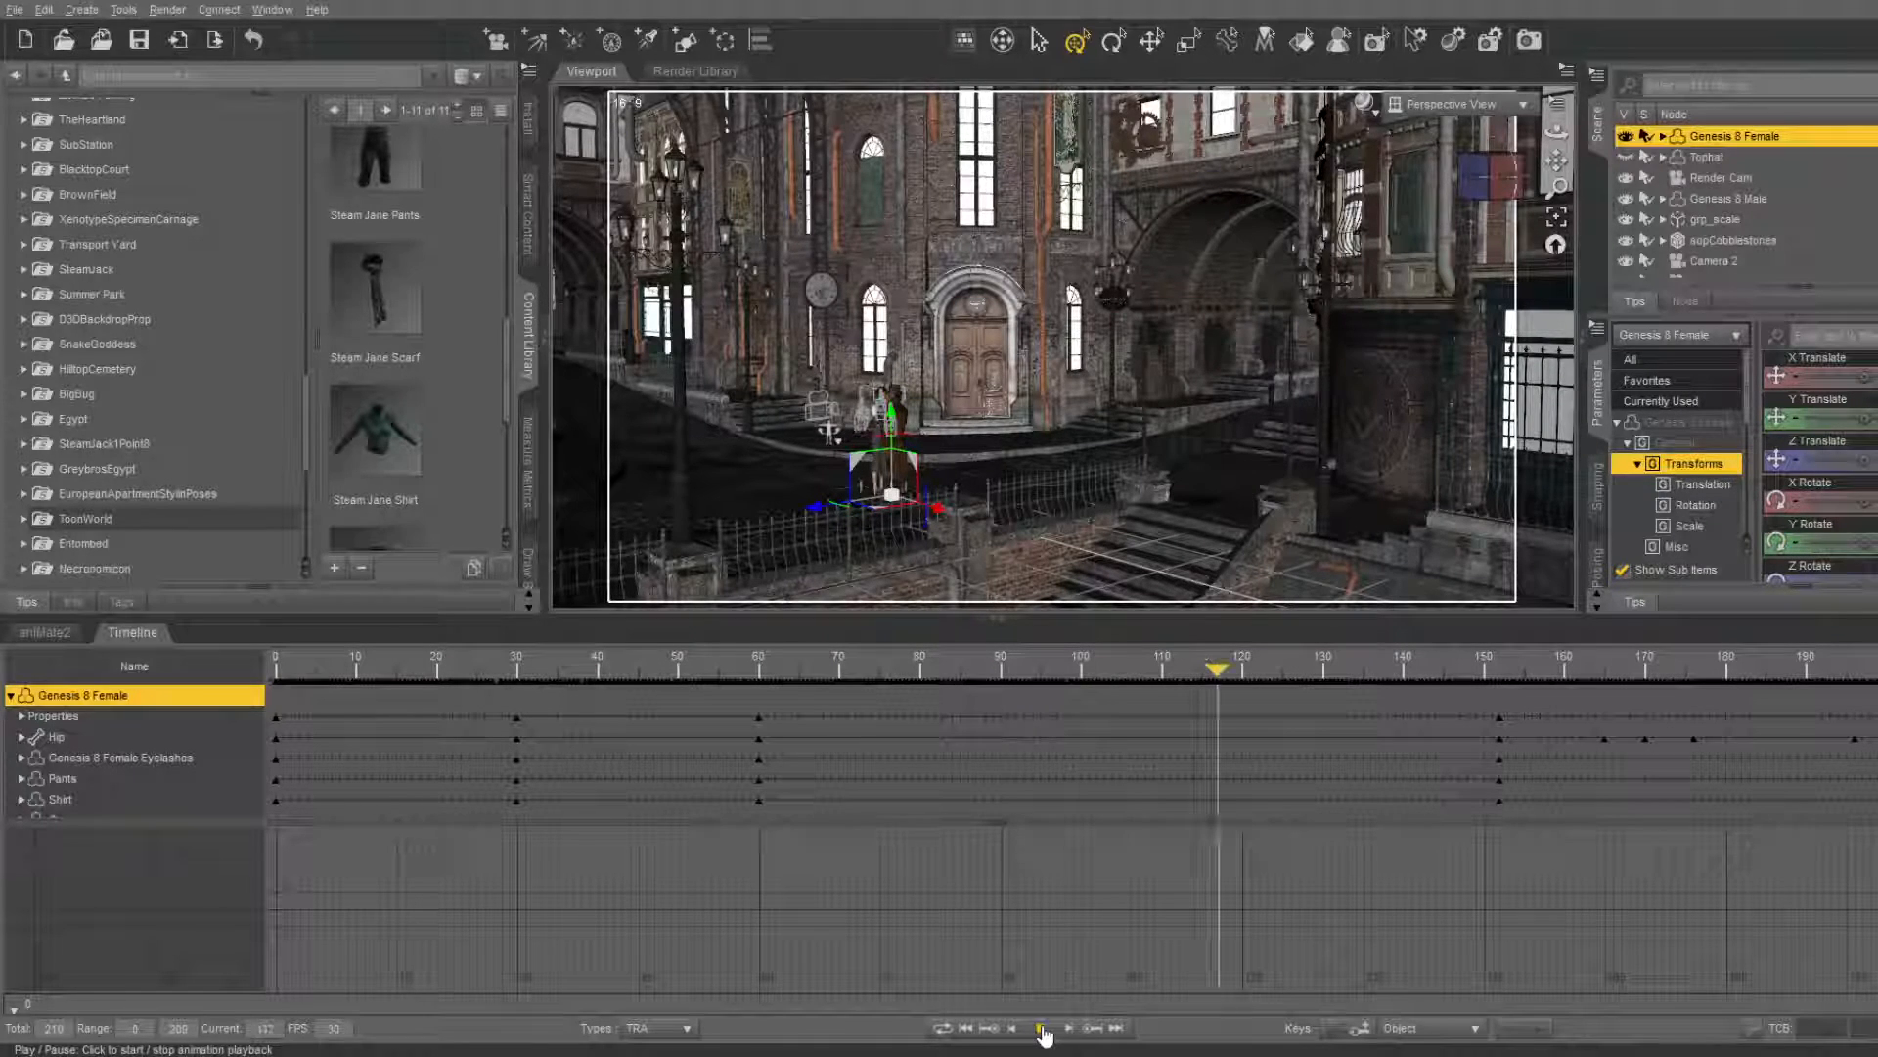
{"action": "left_click", "coordinate": [1223, 675]}
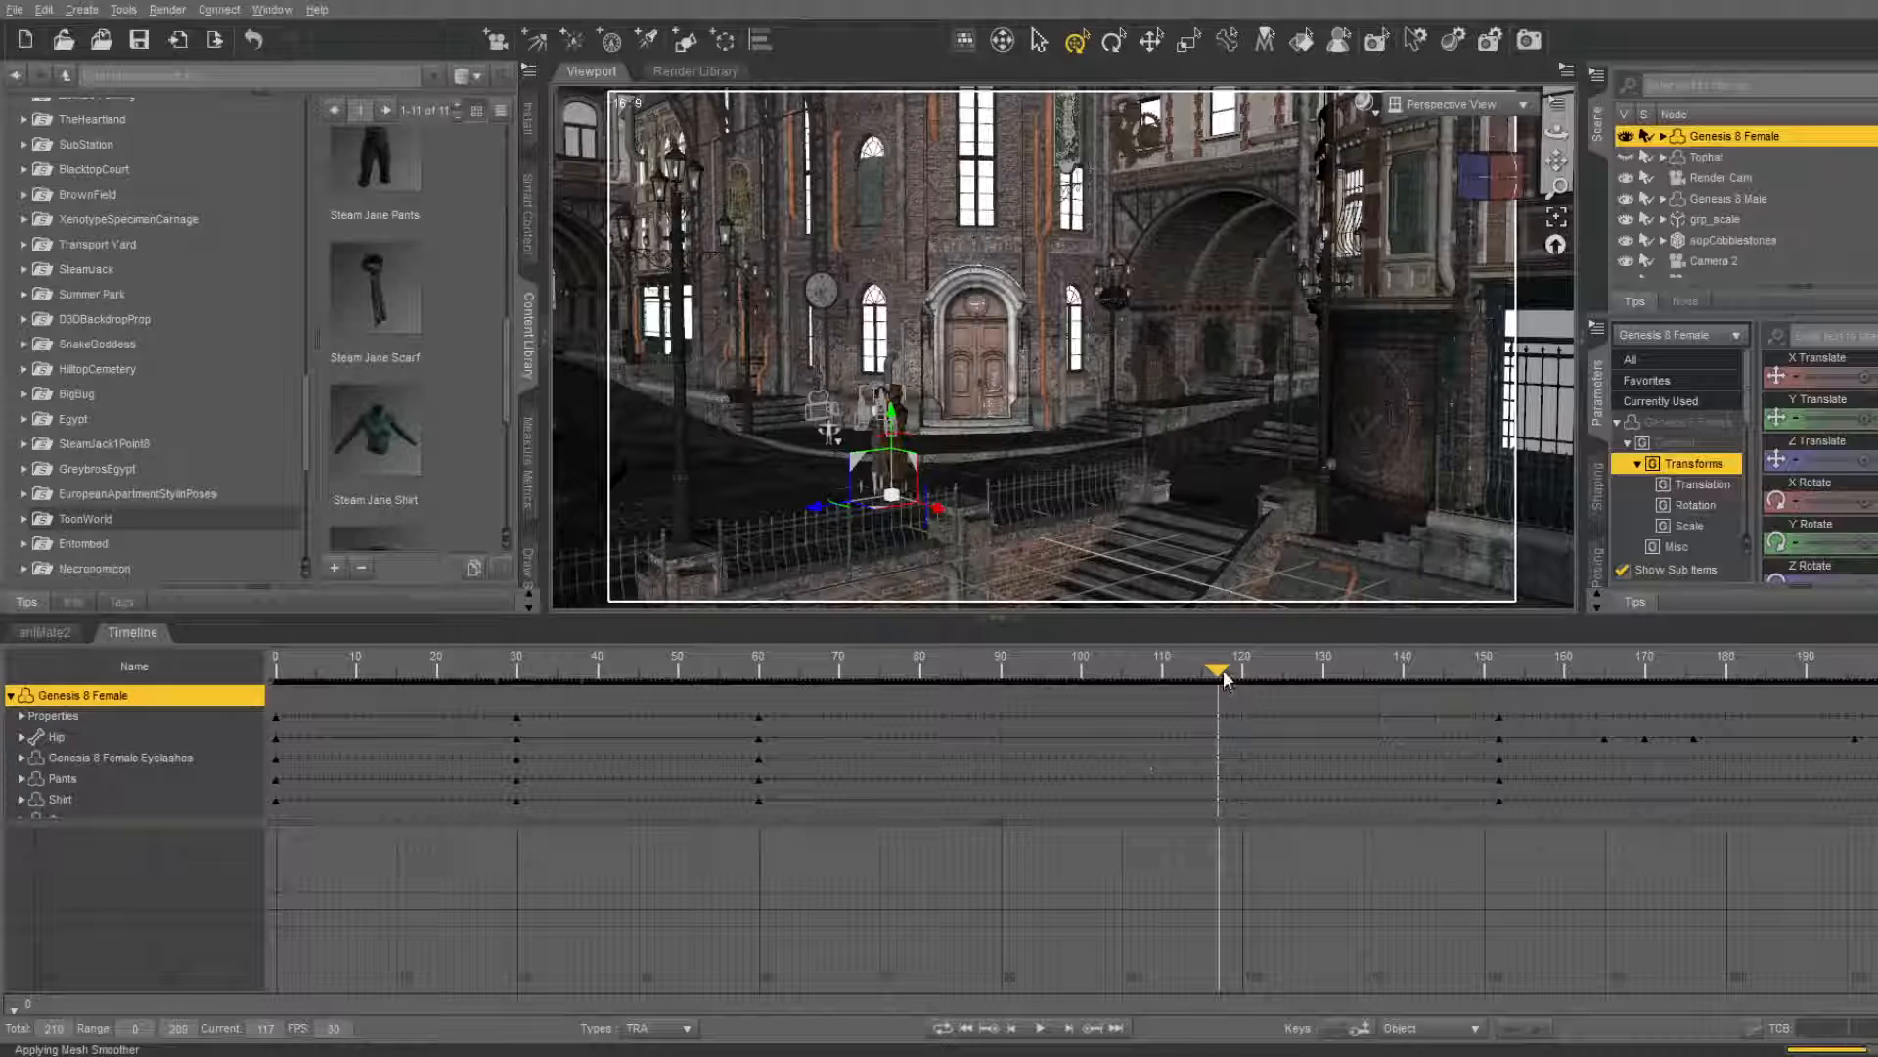
{"action": "left_click_drag", "start_coordinate": [1718, 680], "coordinate": [196, 690]}
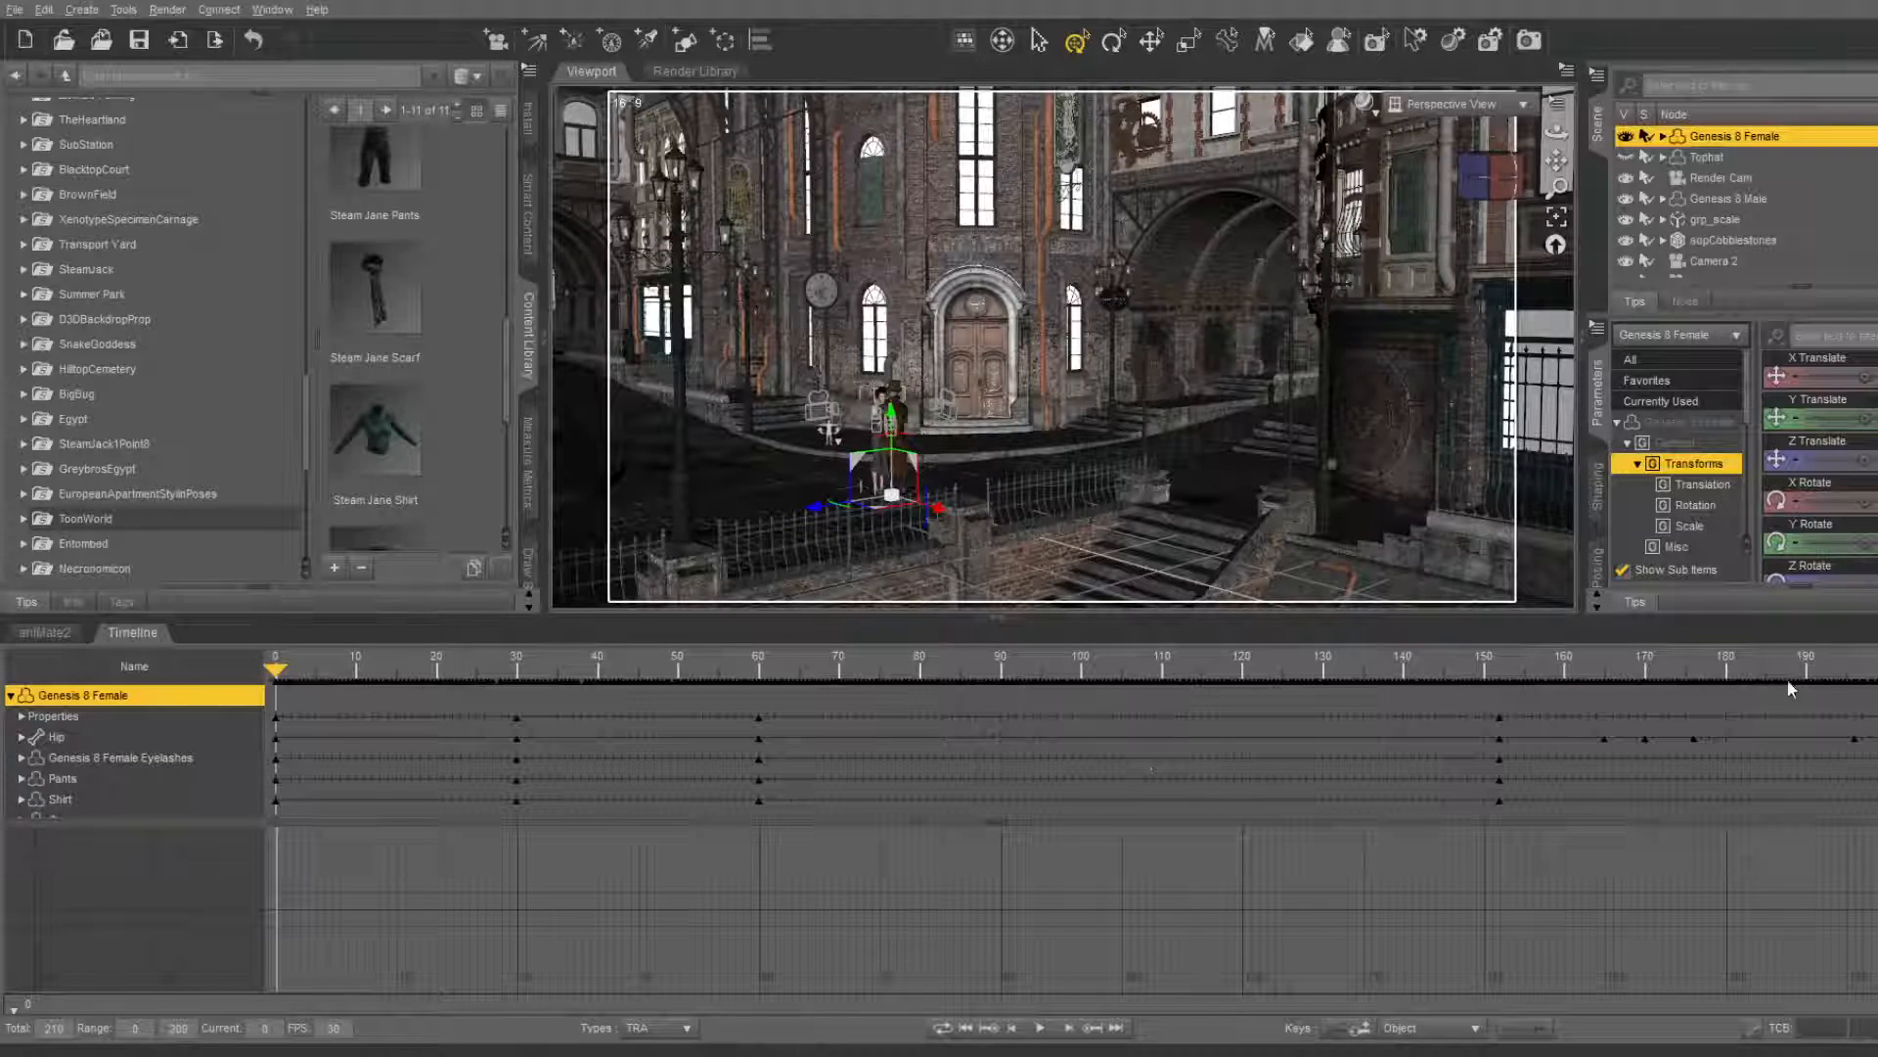
{"action": "left_click_drag", "start_coordinate": [1859, 675], "coordinate": [1877, 675]}
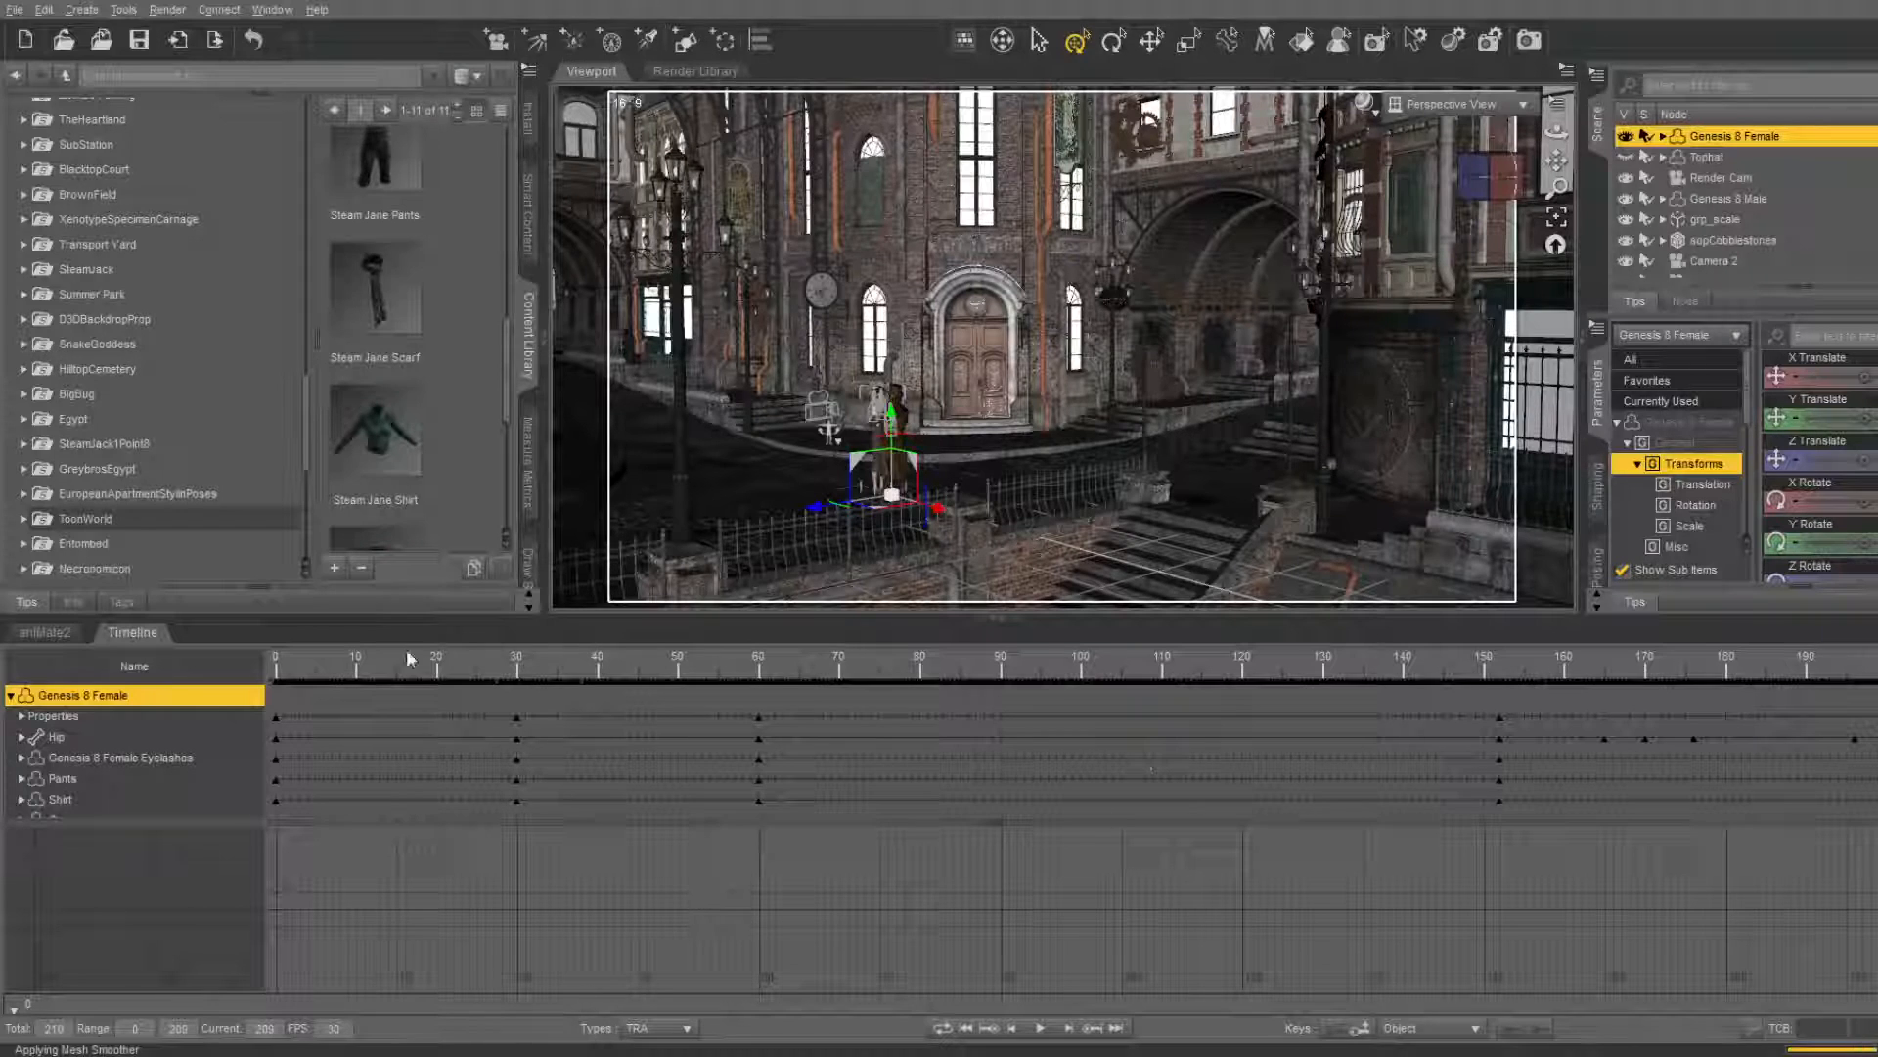
Collapse the Genesis 8 Female's timeline tracks and create a camera named Long Cam from the current perspective view
{"action": "left_click", "coordinate": [14, 698]}
{"action": "left_click", "coordinate": [13, 697]}
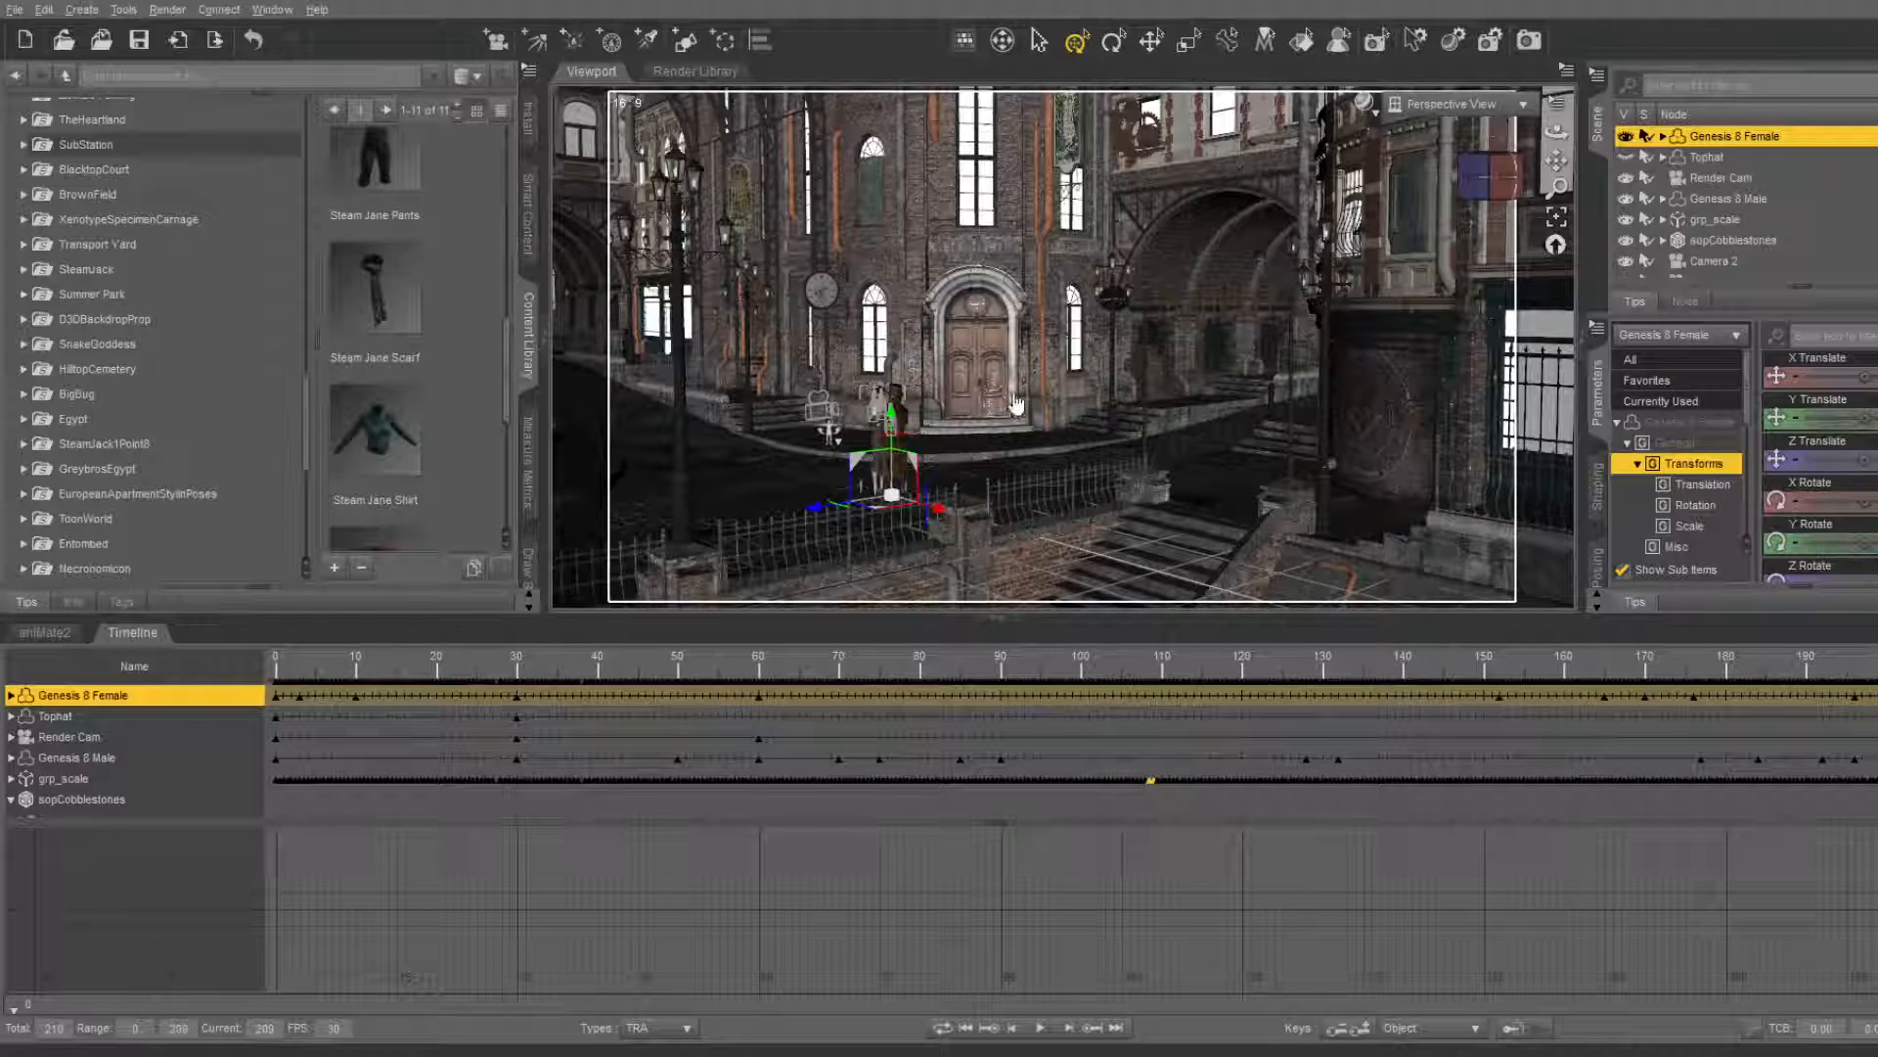
{"action": "left_click", "coordinate": [1206, 474]}
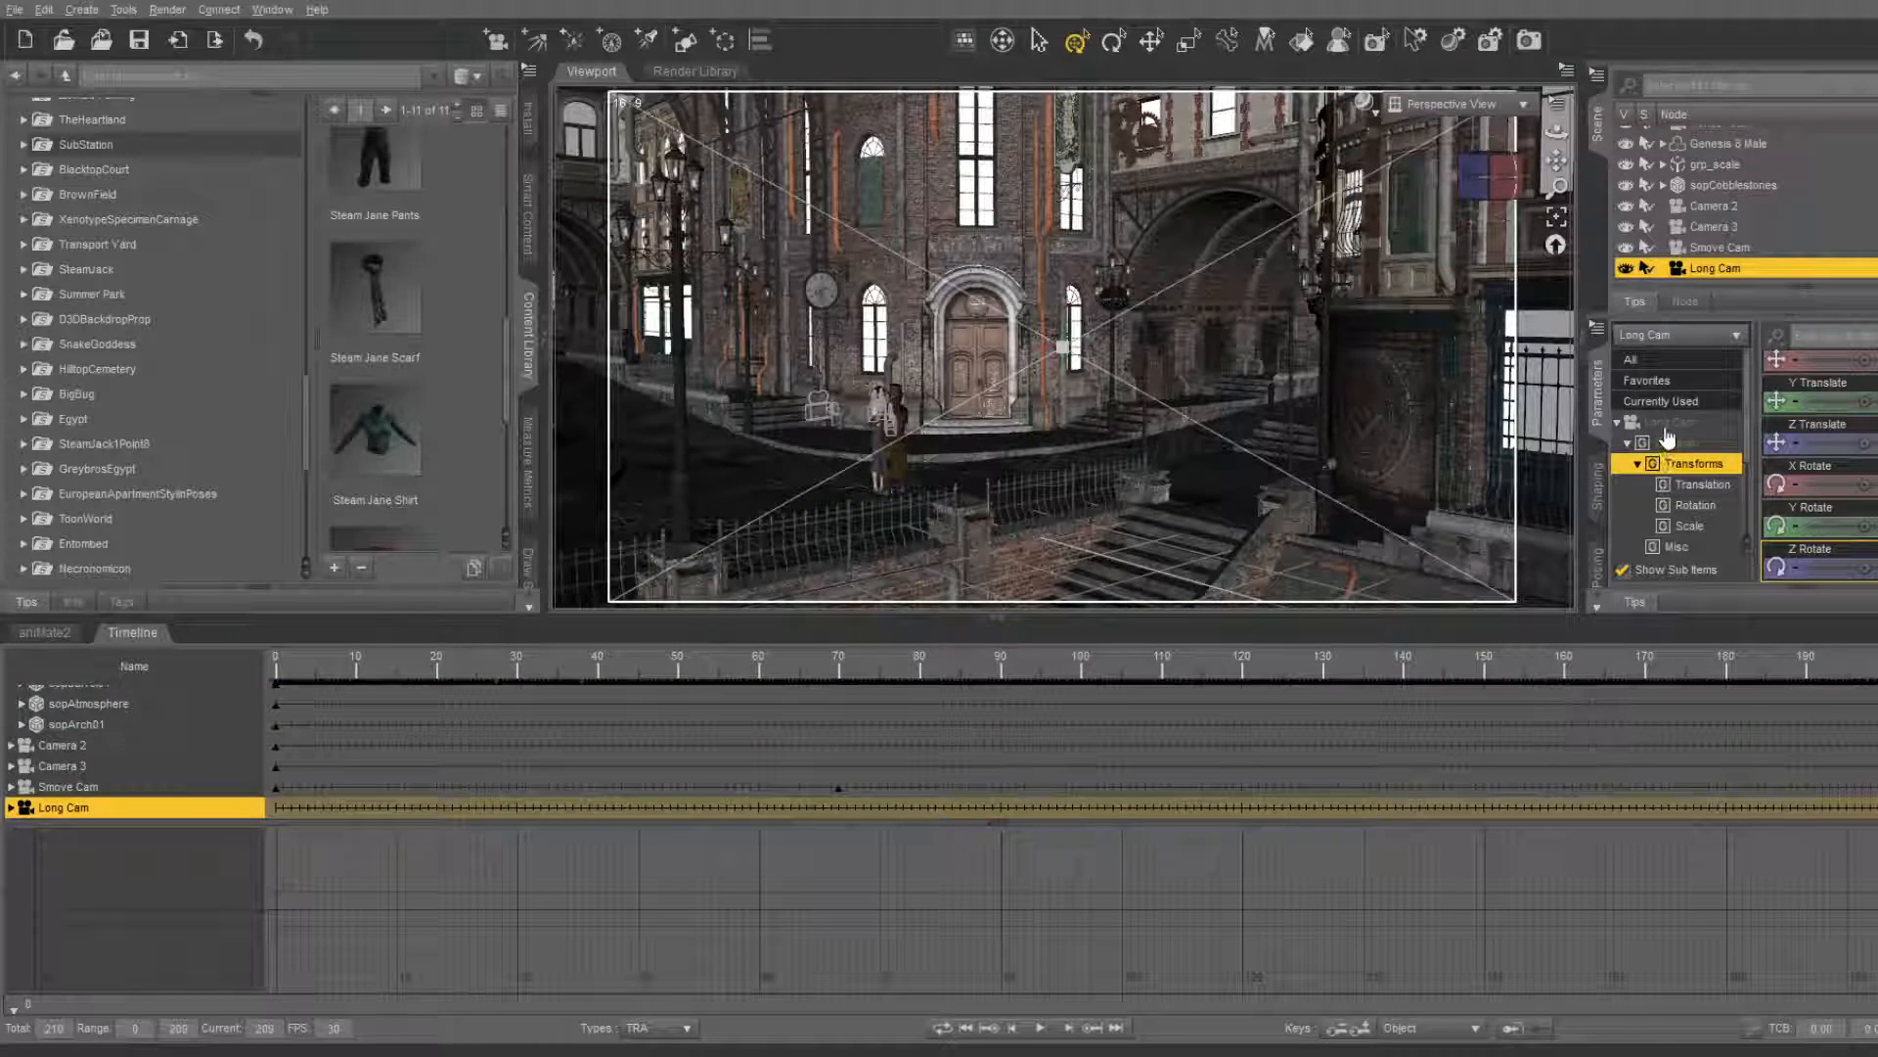
Set Long Cam's Headlamp Mode to Off
{"action": "scroll", "coordinate": [1668, 450], "scroll_direction": "down", "scroll_amount": 2}
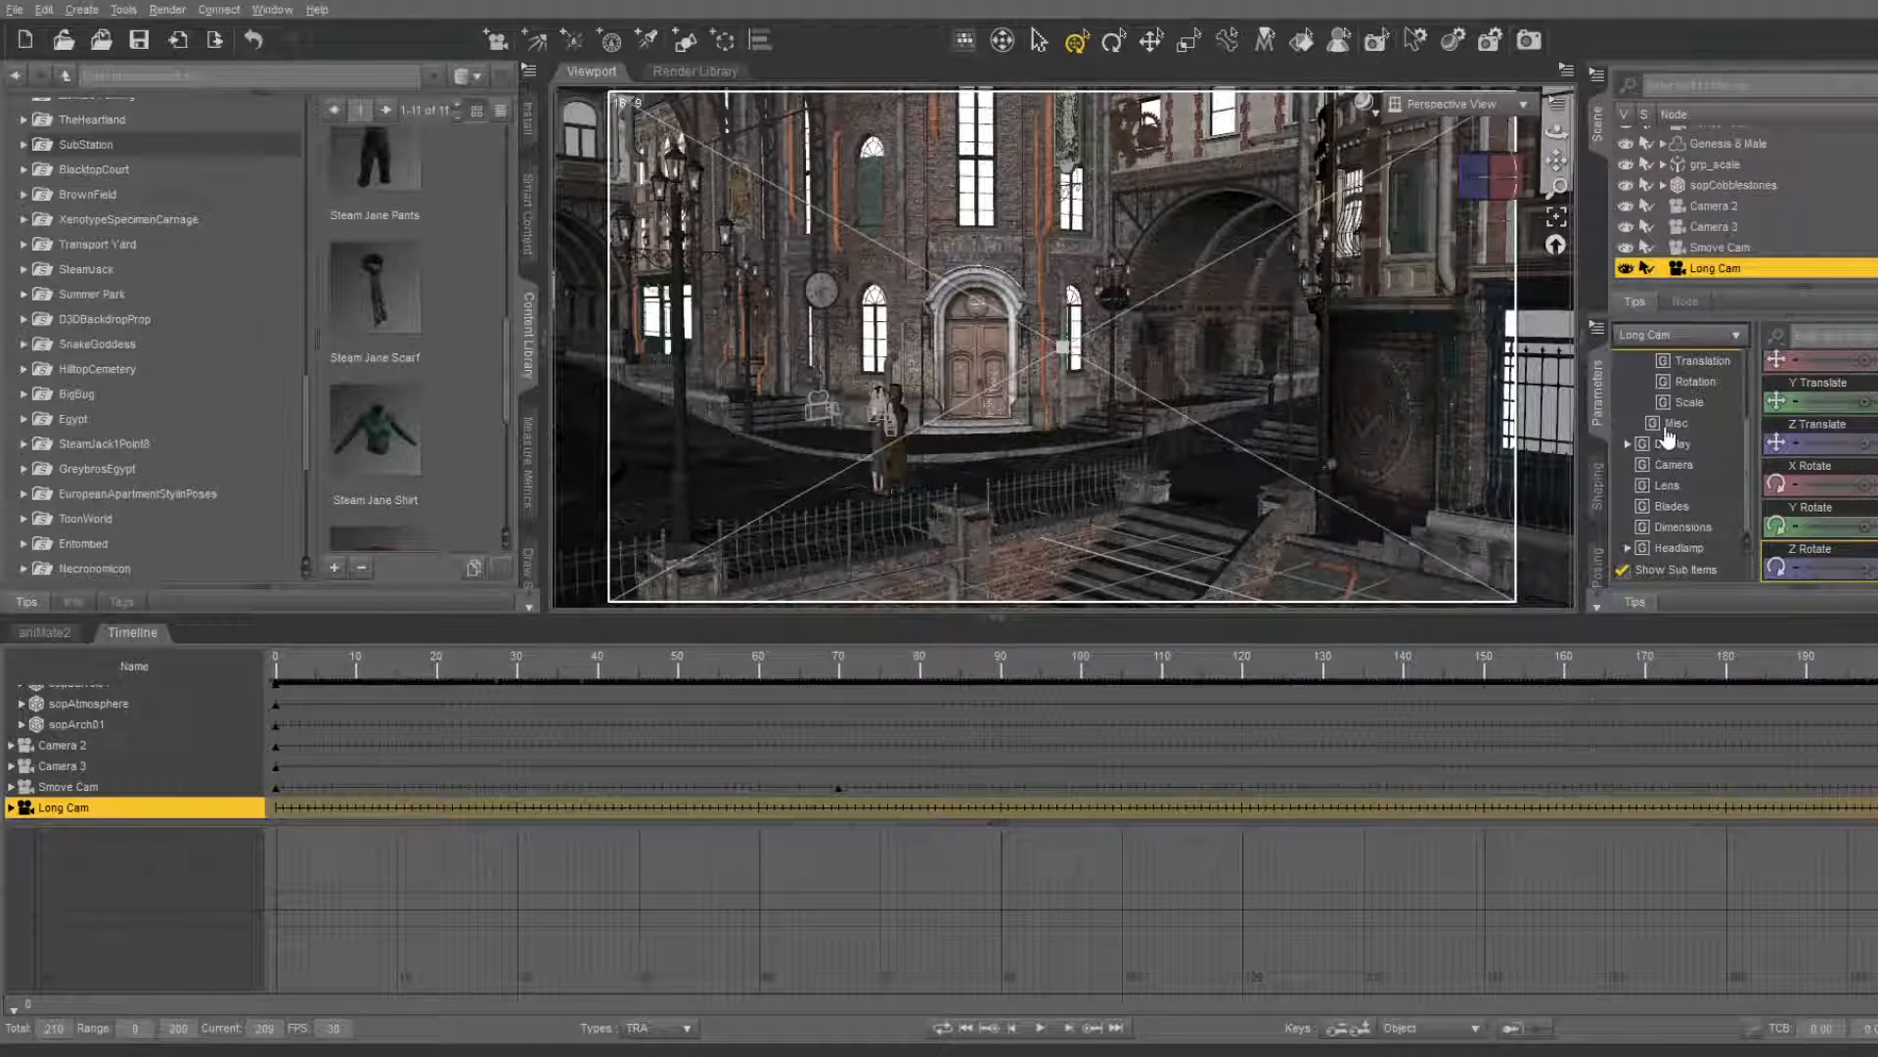
{"action": "left_click", "coordinate": [1654, 551]}
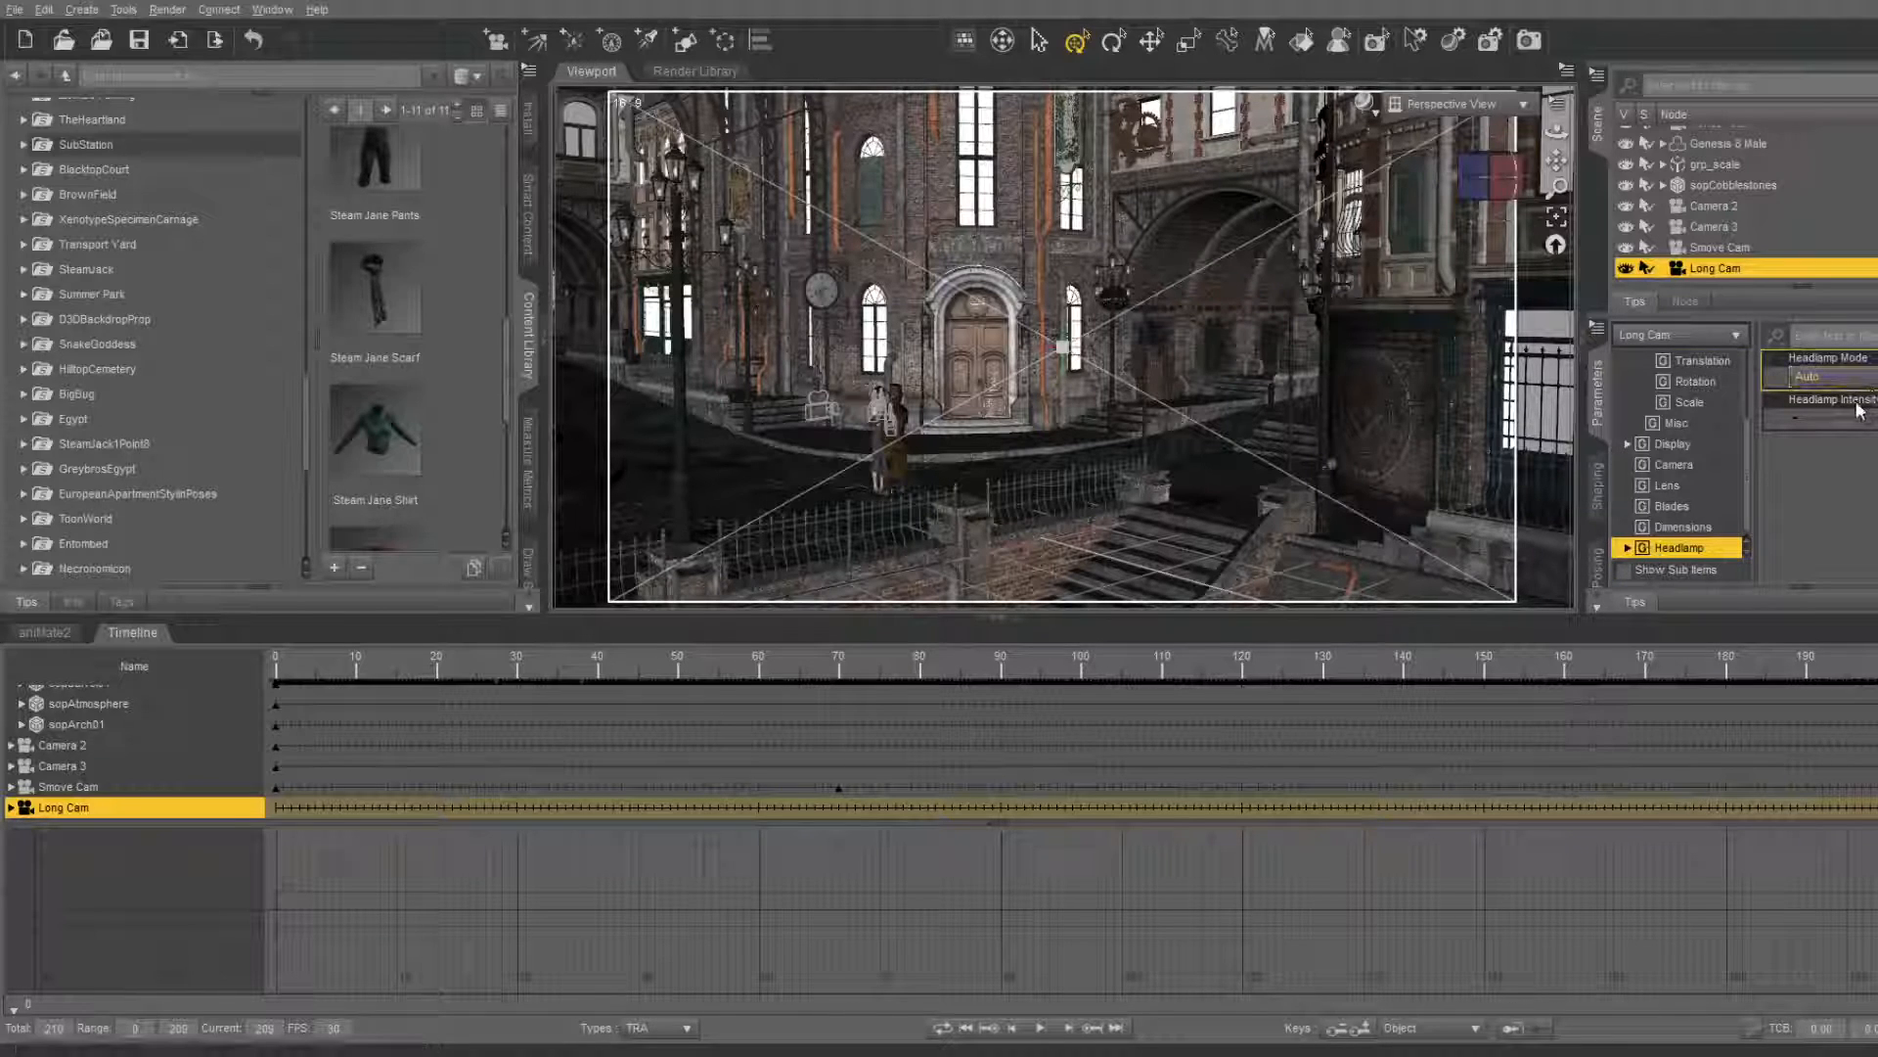
{"action": "left_click", "coordinate": [1824, 438]}
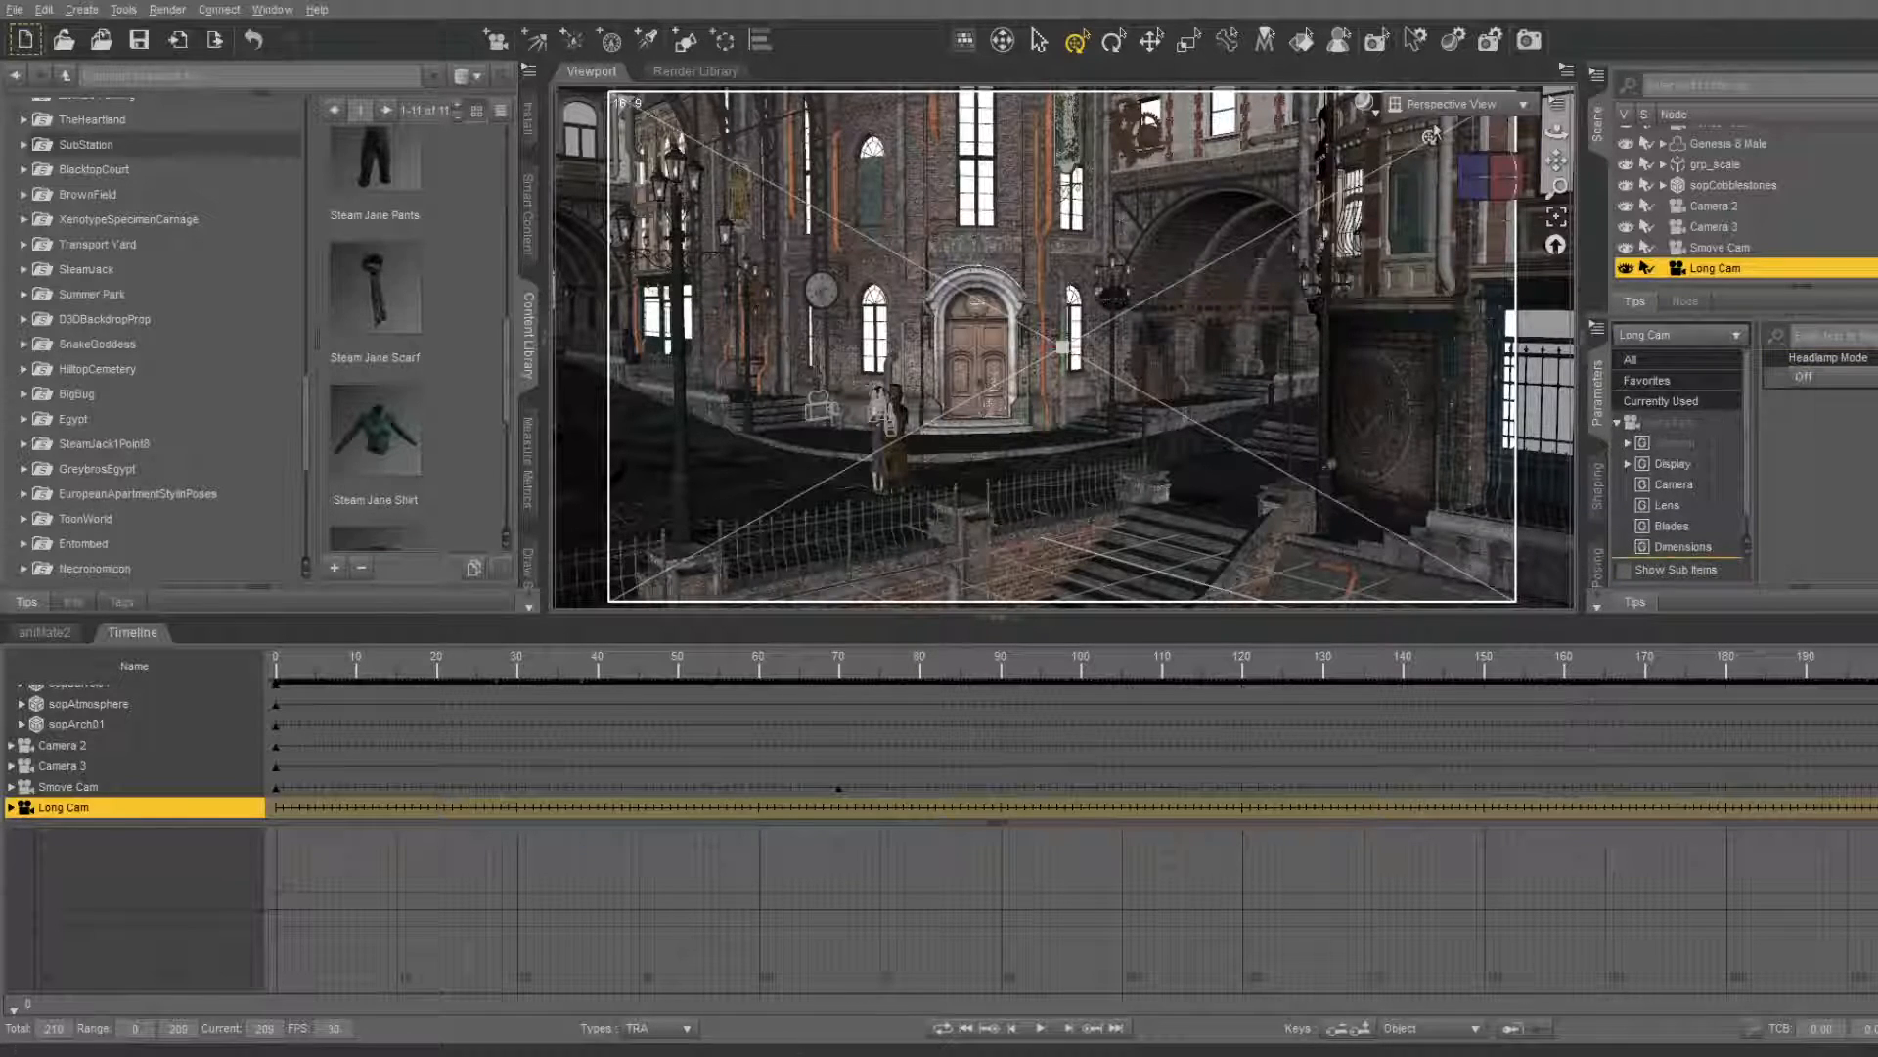
Look through Long Cam at frame 0 and set its Headlamp Mode to On
{"action": "left_click", "coordinate": [1424, 367]}
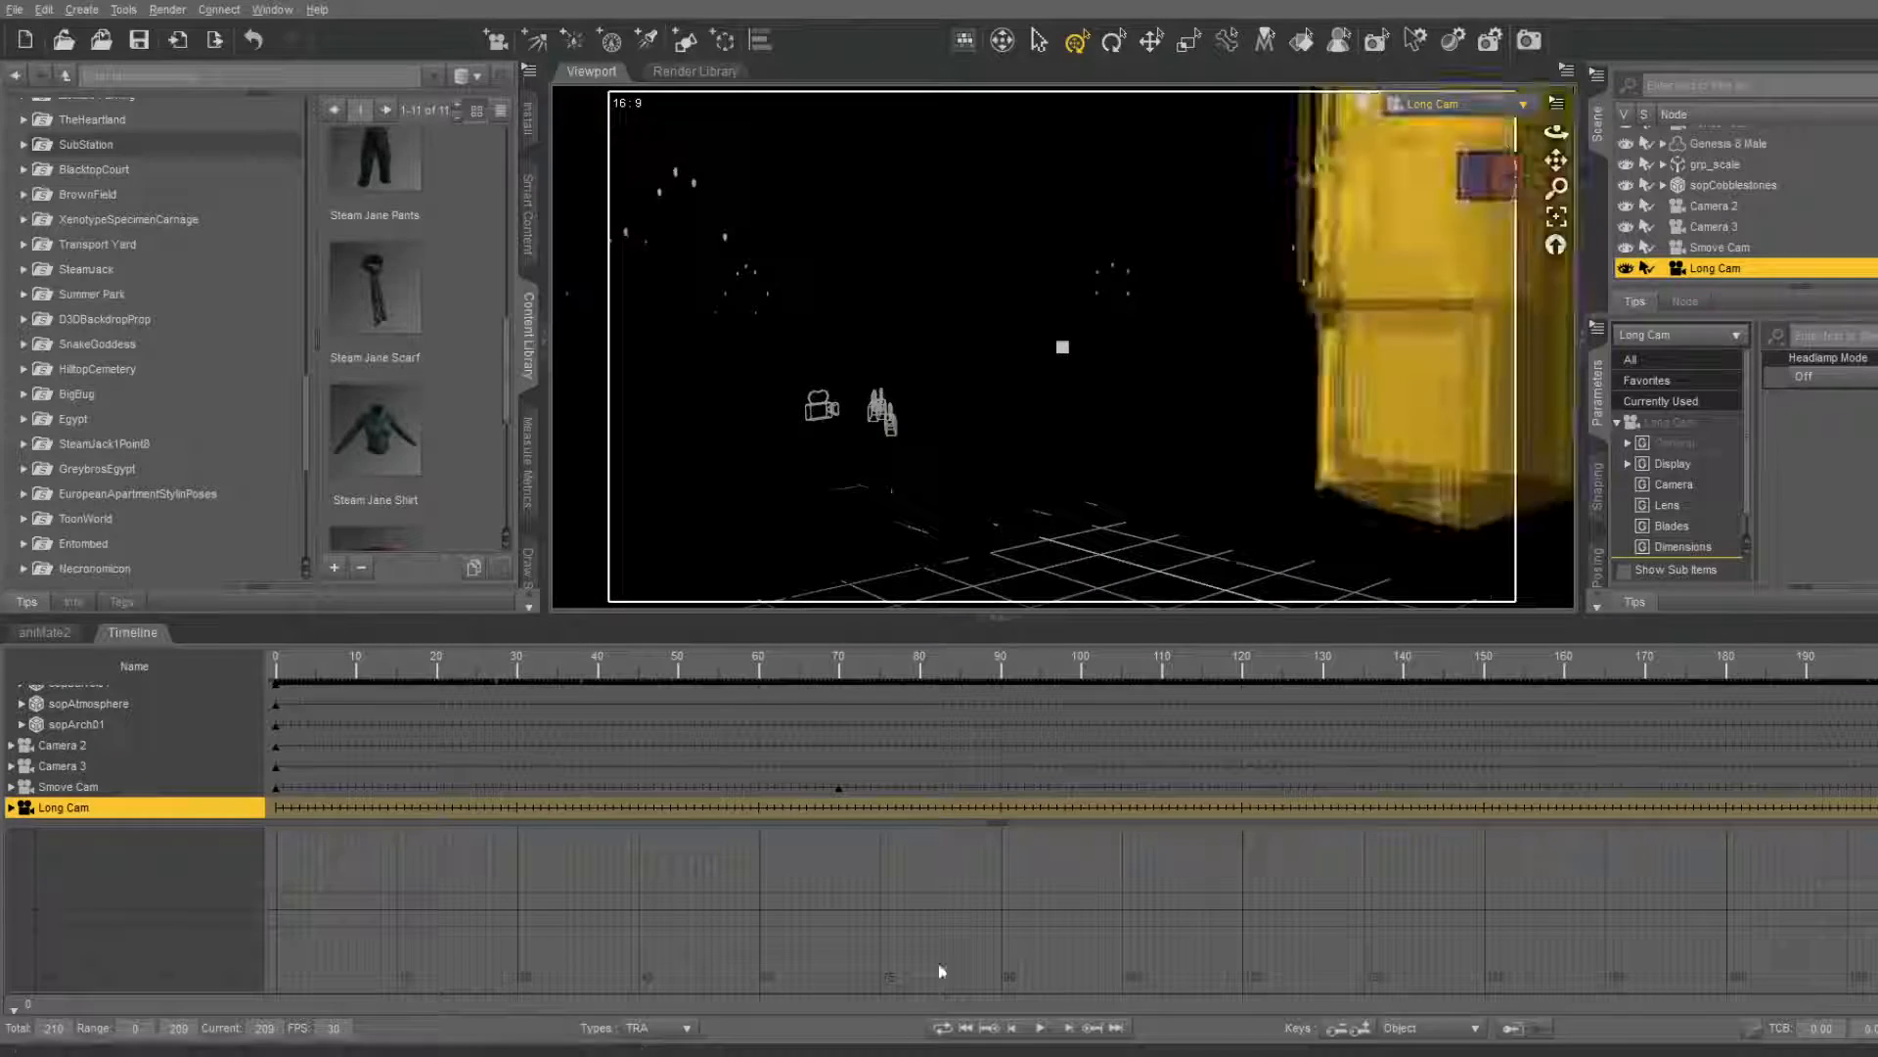
{"action": "left_click", "coordinate": [966, 1029]}
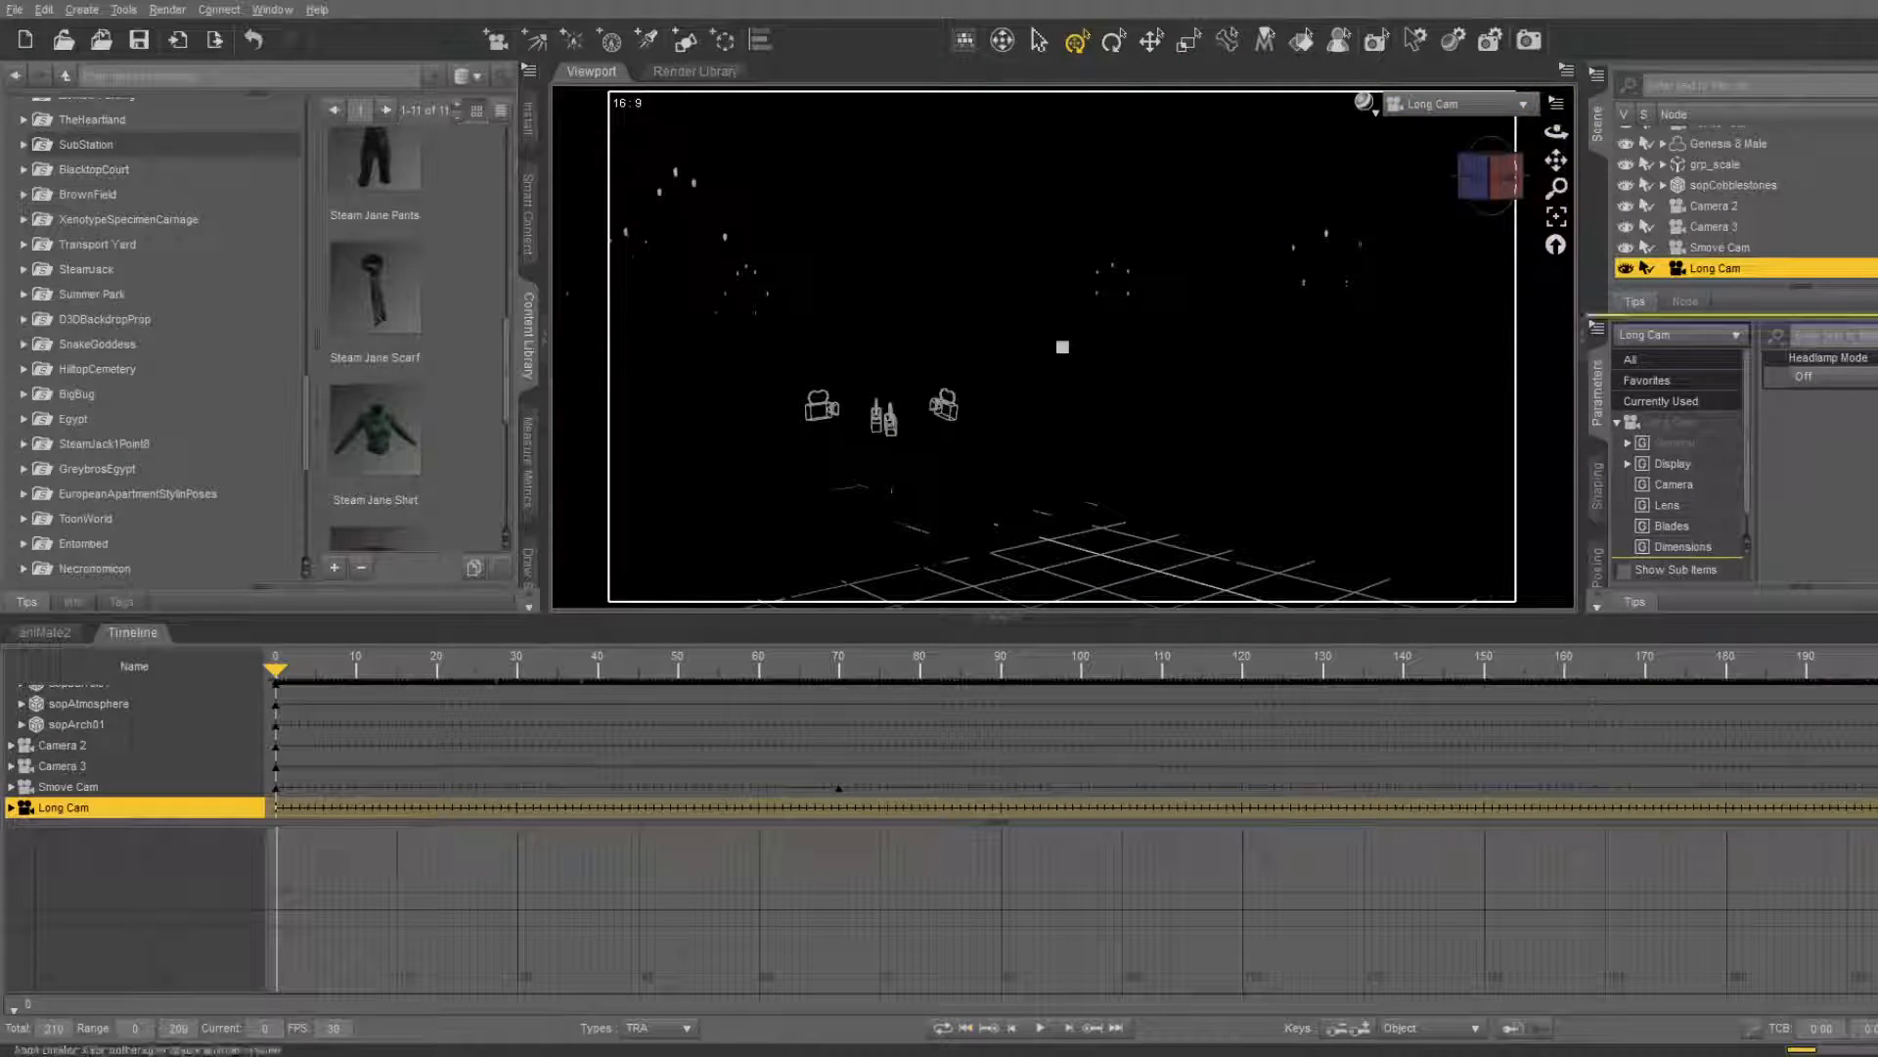
{"action": "left_click", "coordinate": [1838, 424]}
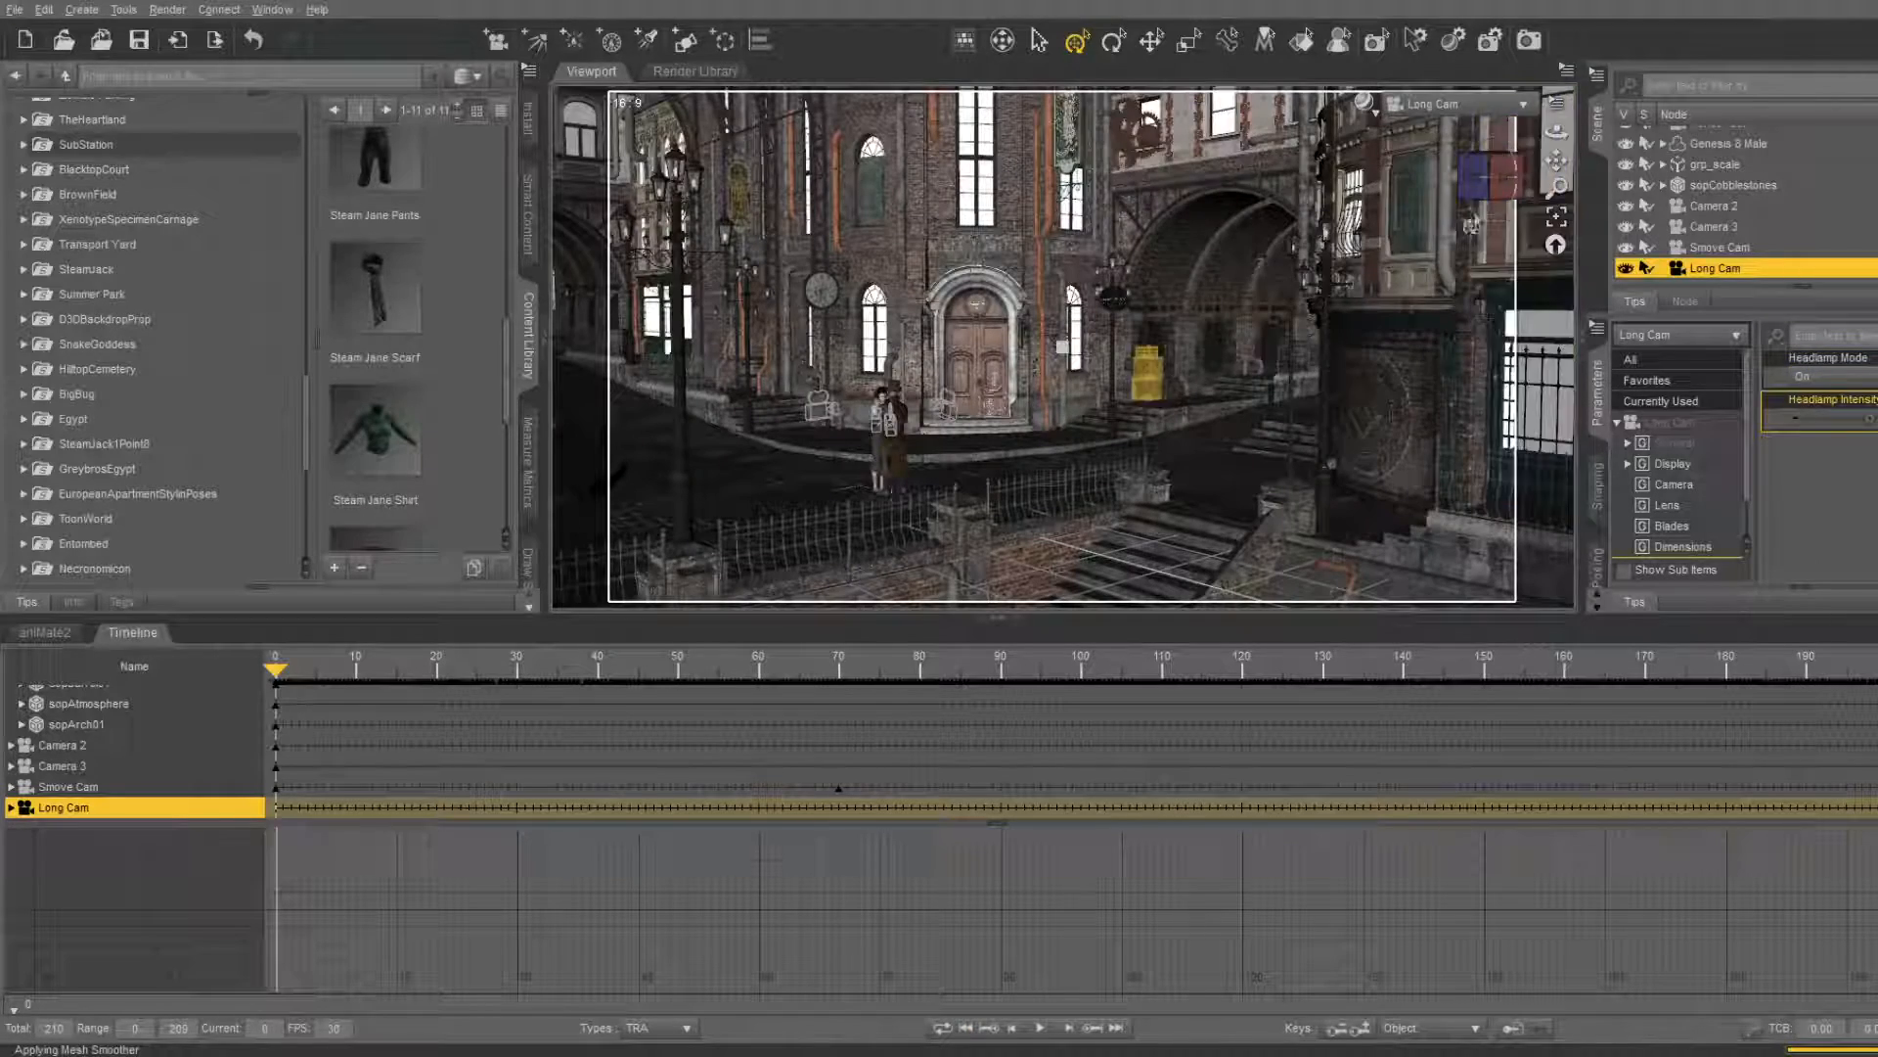
Reposition Long Cam at frame 0 to frame the brick wall and the lower staircase up close
{"action": "left_click", "coordinate": [1489, 176]}
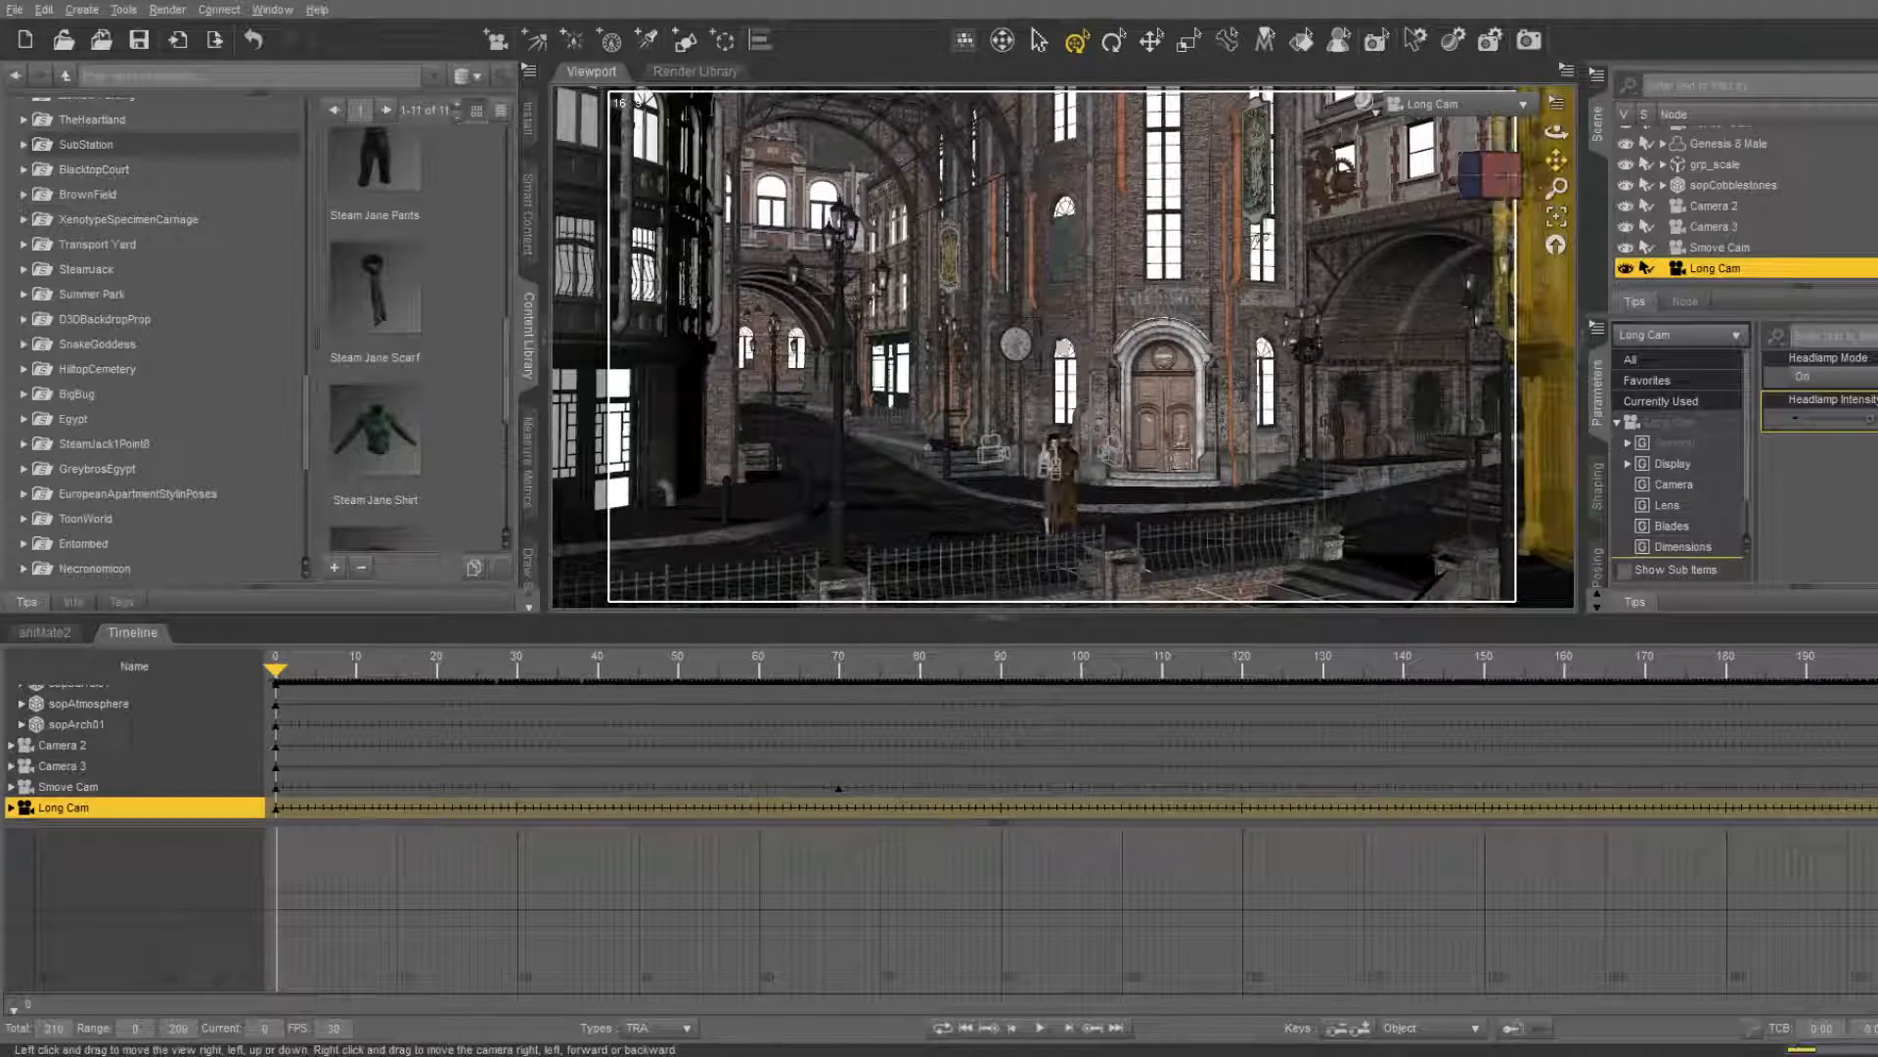
{"action": "mouse_move", "coordinate": [1556, 159]}
{"action": "left_mouse_down"}
{"action": "mouse_move", "coordinate": [1554, 186]}
{"action": "mouse_move", "coordinate": [1543, 175]}
{"action": "left_mouse_up"}
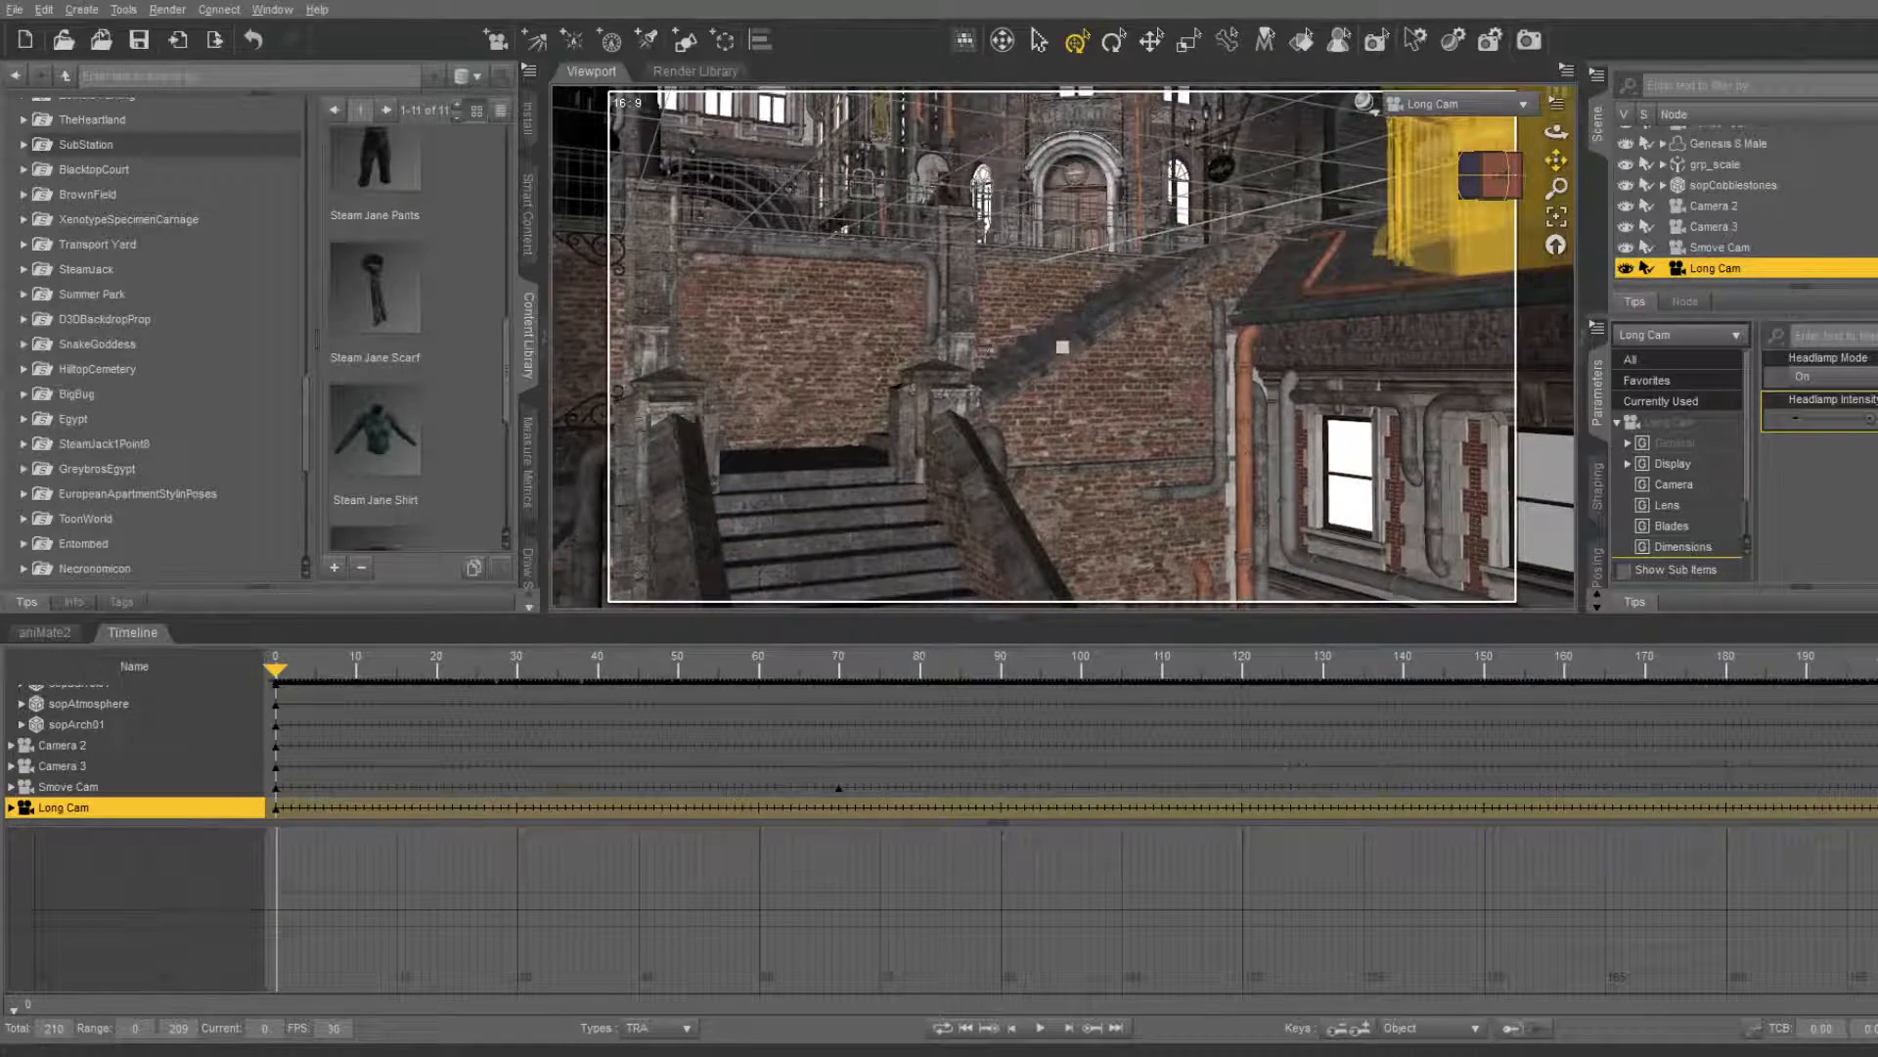
{"action": "left_click_drag", "start_coordinate": [1543, 175], "coordinate": [1540, 174]}
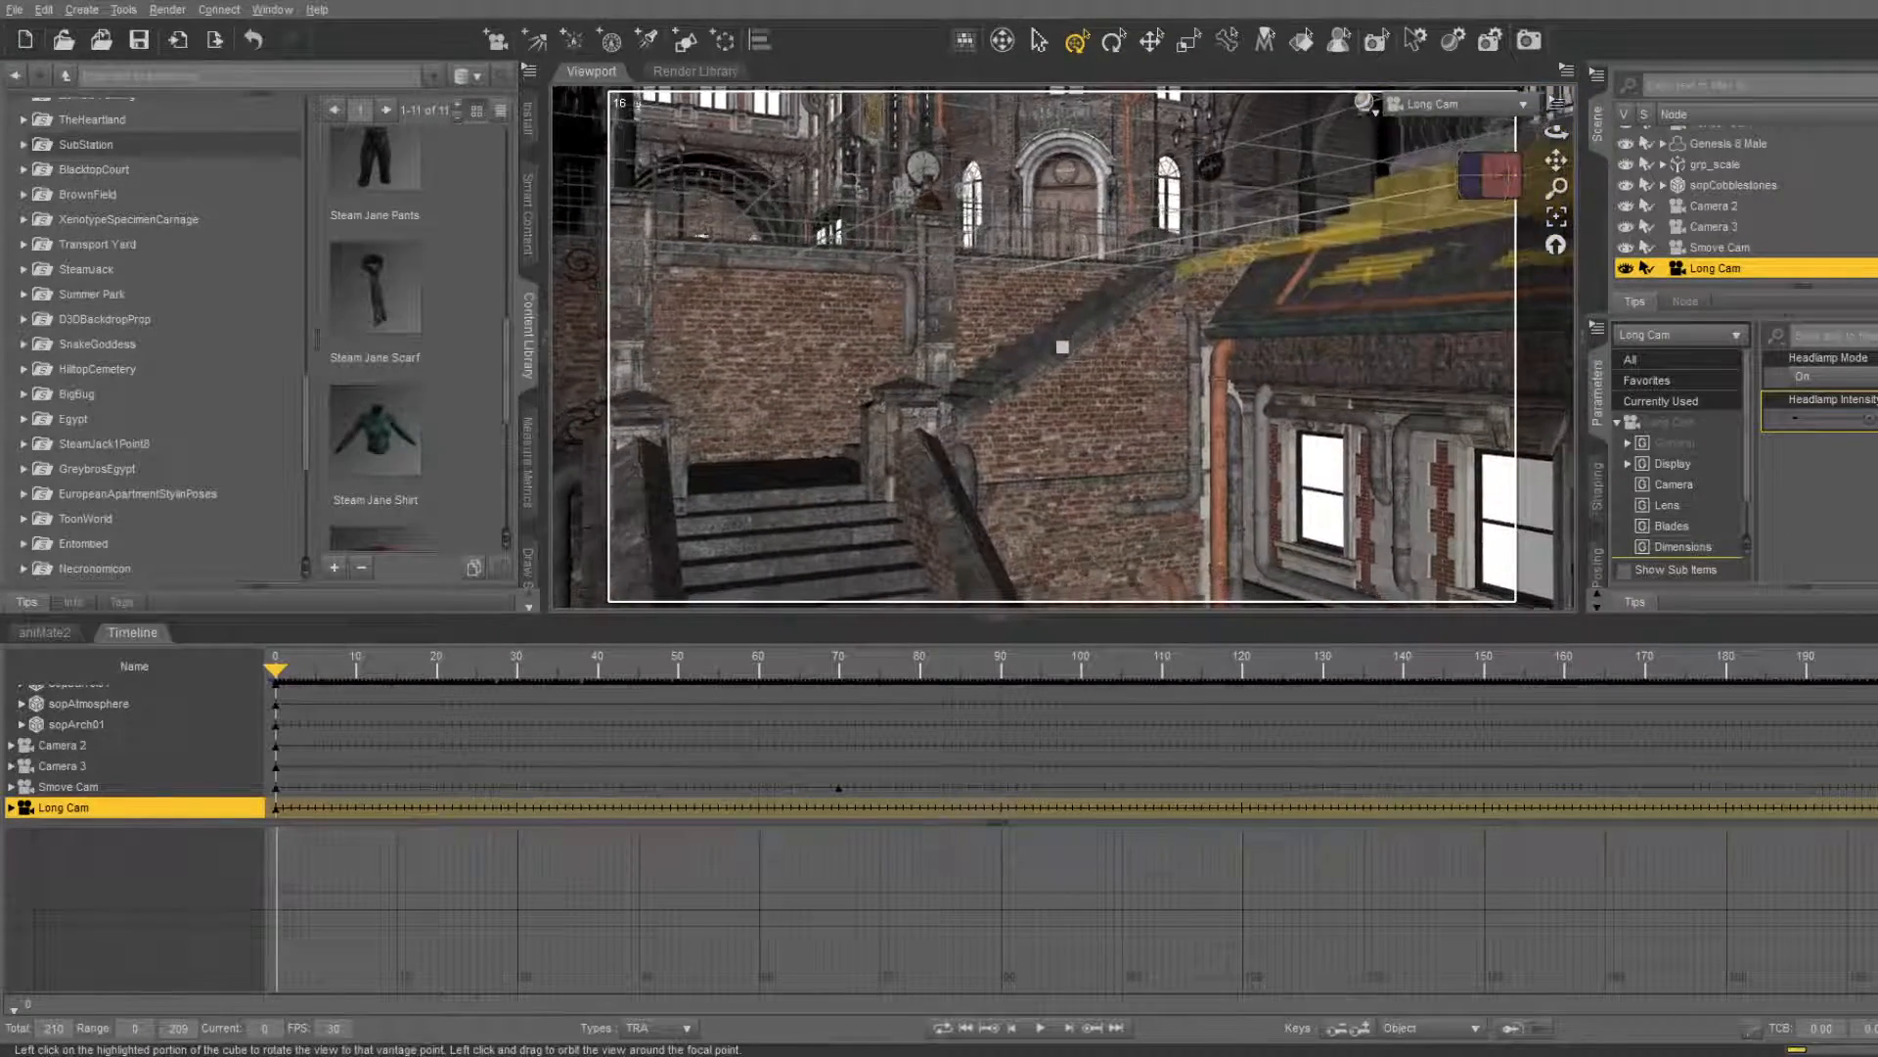
{"action": "left_click_drag", "start_coordinate": [1556, 188], "coordinate": [1557, 180]}
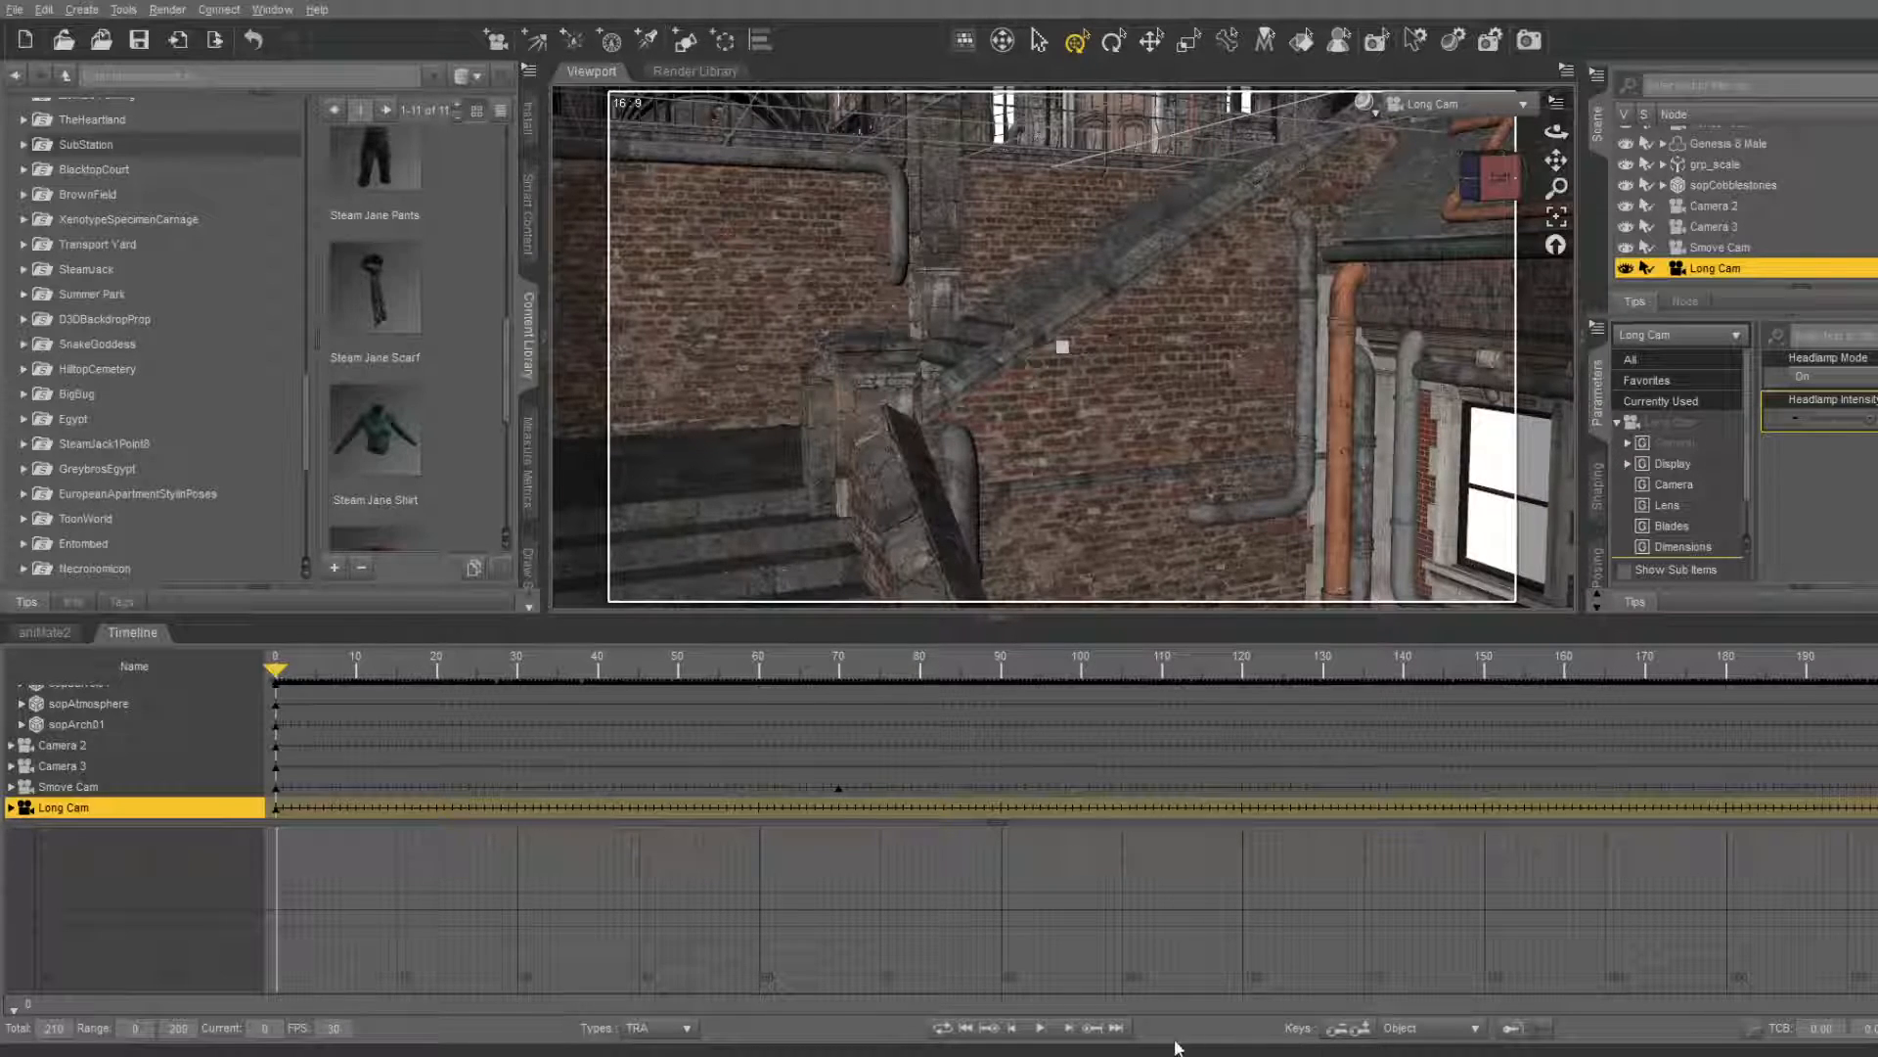
Reframe Long Cam at the last frame so the two figures and the arched door sit nearer the middle of the shot
{"action": "left_click", "coordinate": [1116, 1027]}
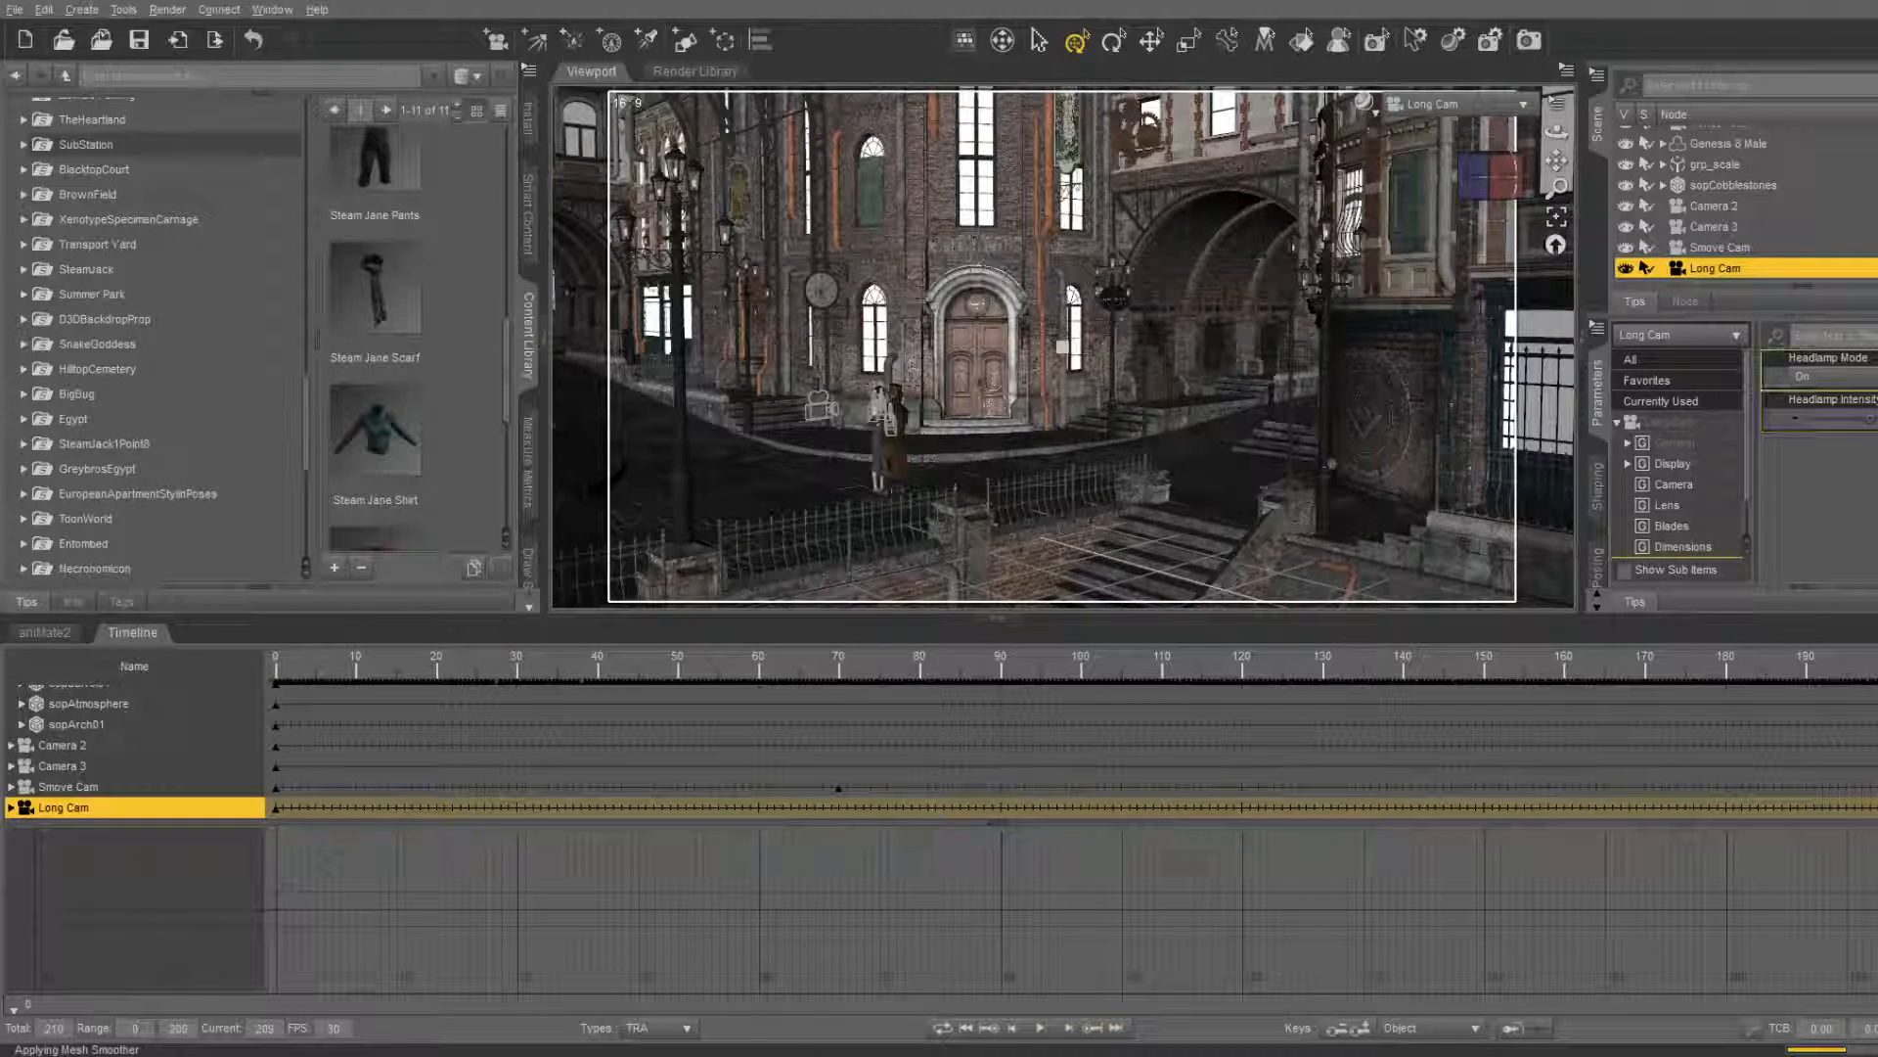
{"action": "left_click_drag", "start_coordinate": [1556, 160], "coordinate": [1558, 128]}
{"action": "left_click_drag", "start_coordinate": [1502, 193], "coordinate": [1492, 191]}
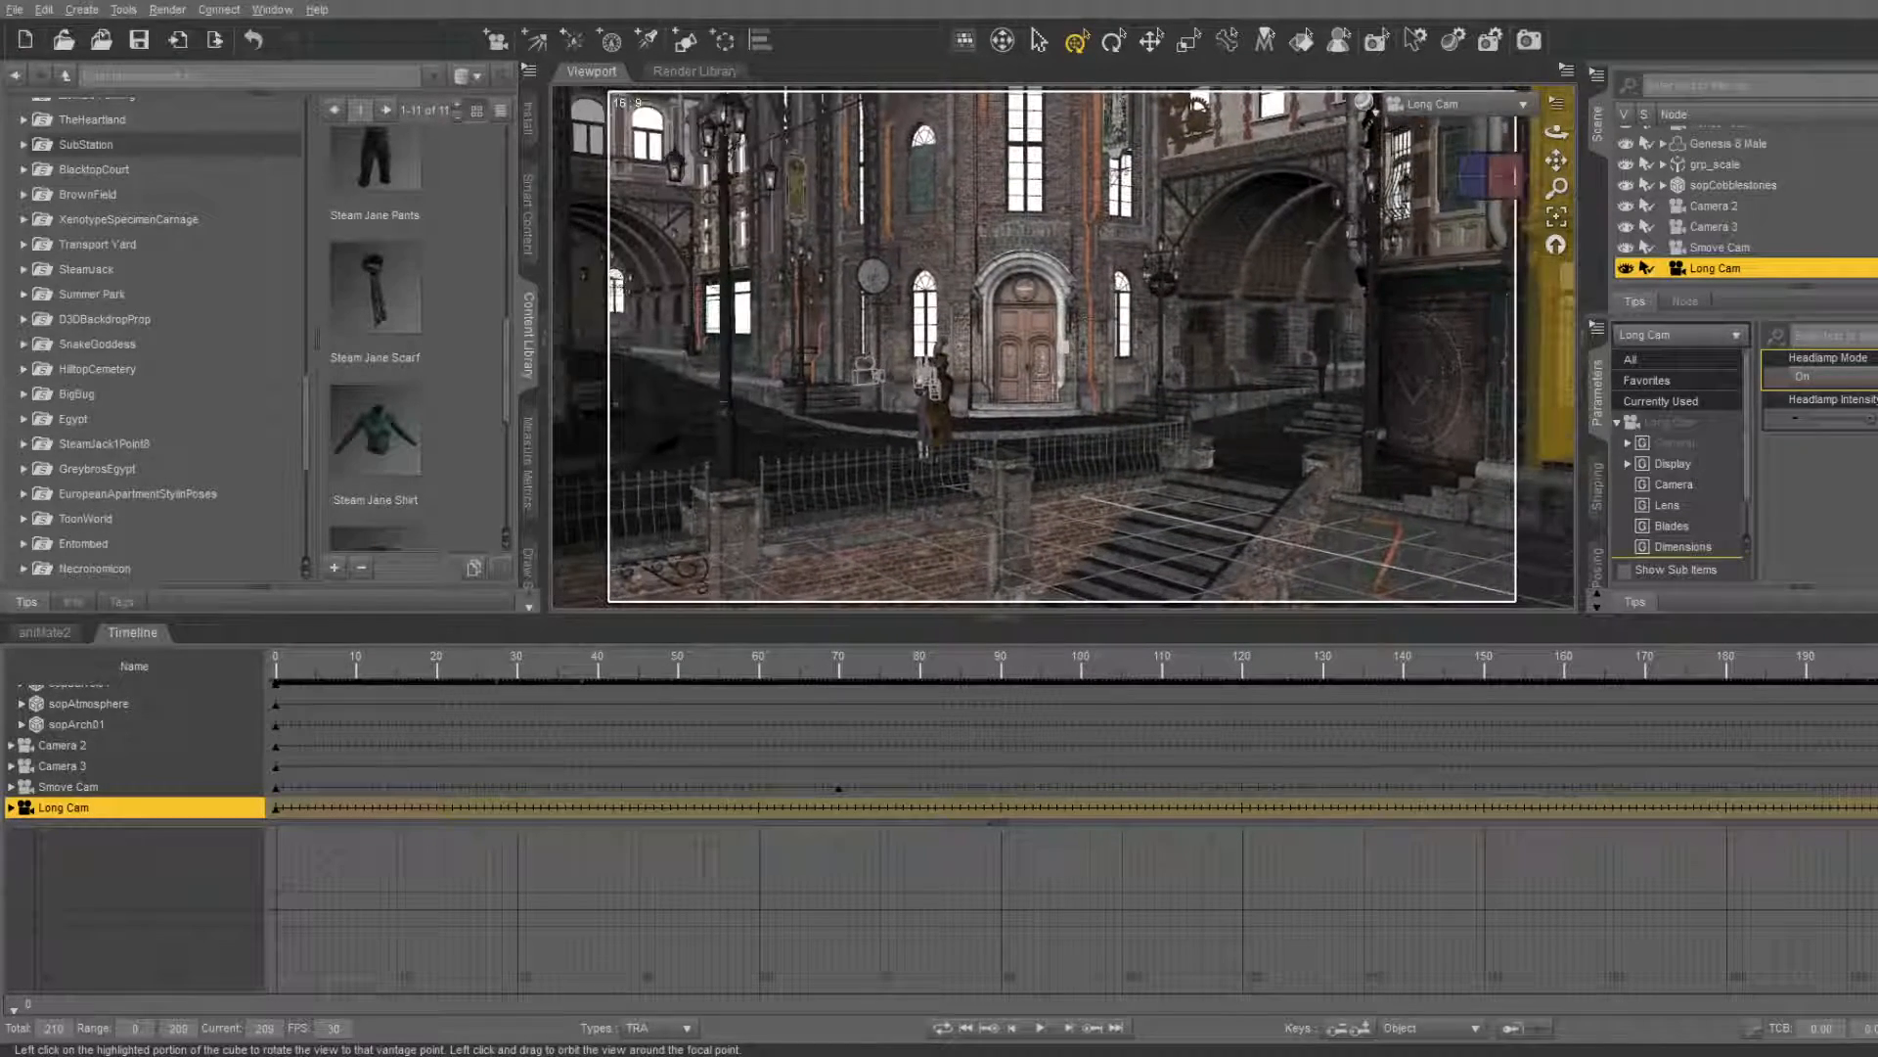
Expand Long Cam's properties in the timeline and enlarge the timeline's track list
{"action": "left_click", "coordinate": [11, 808]}
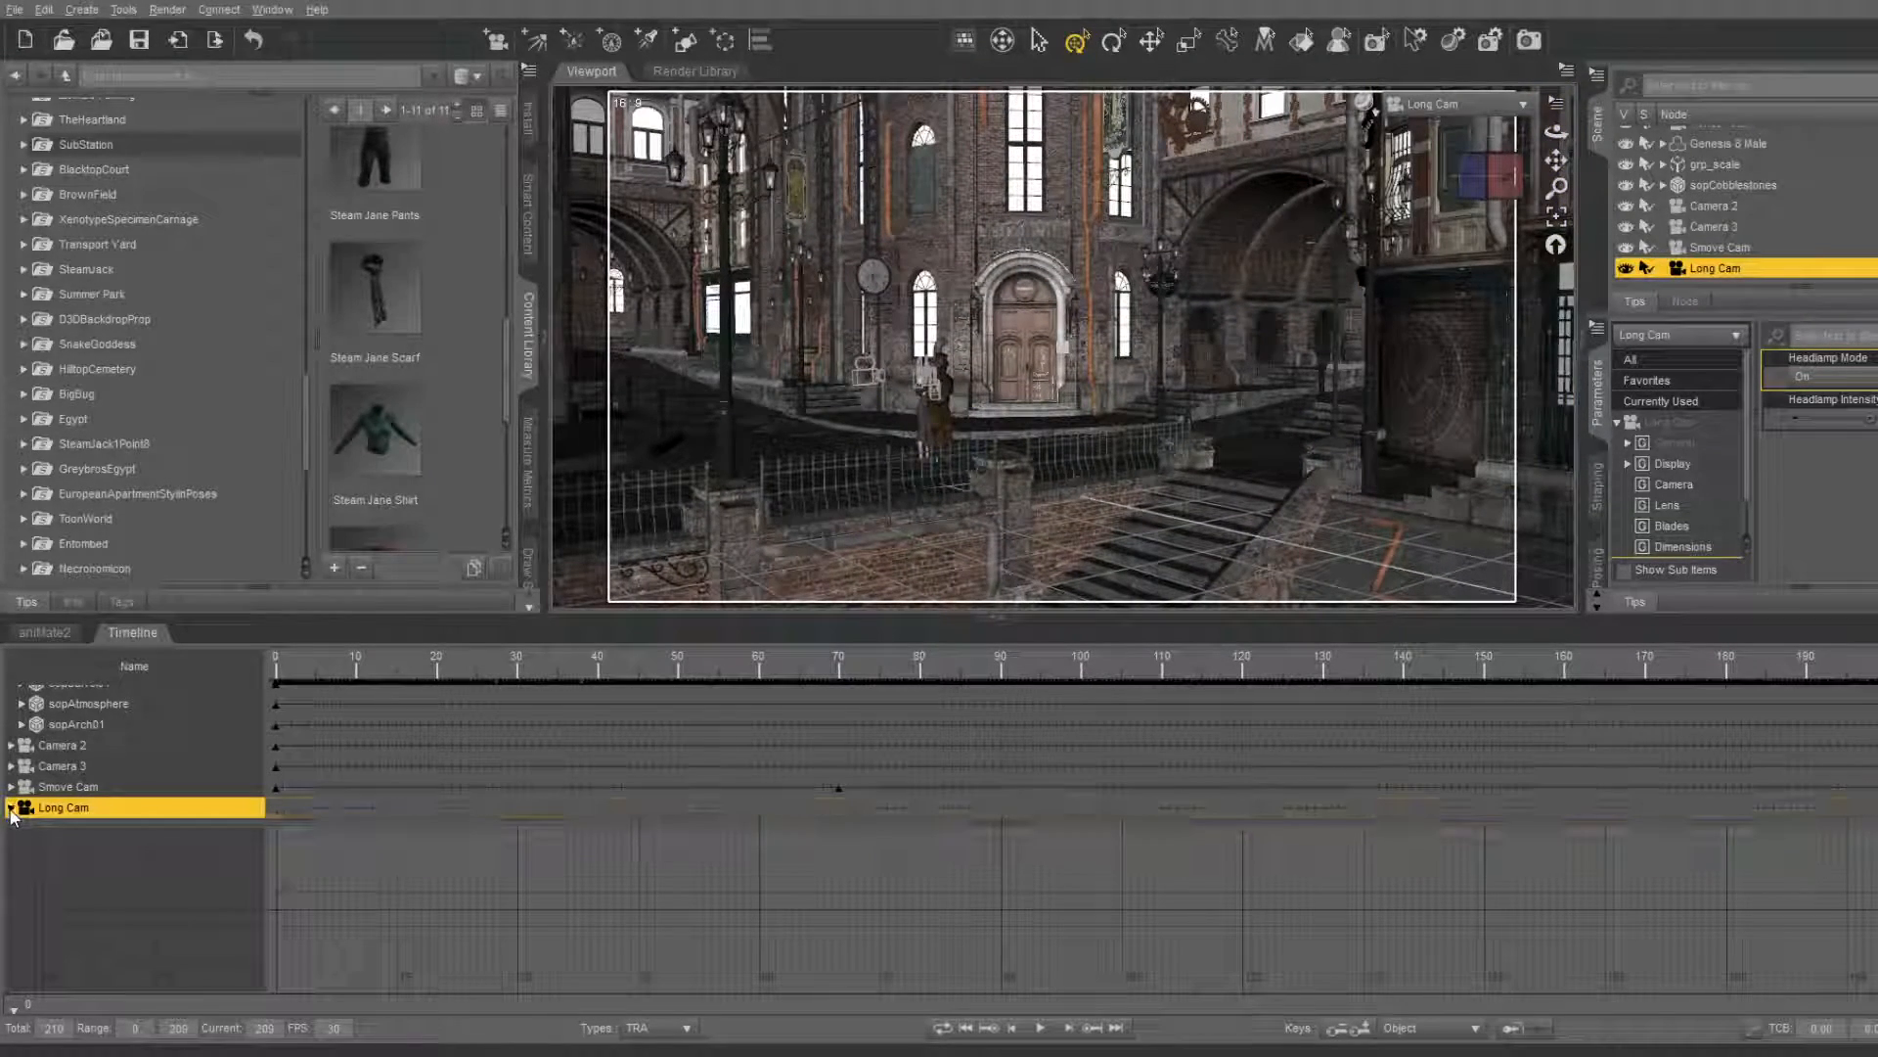
{"action": "left_click", "coordinate": [20, 810]}
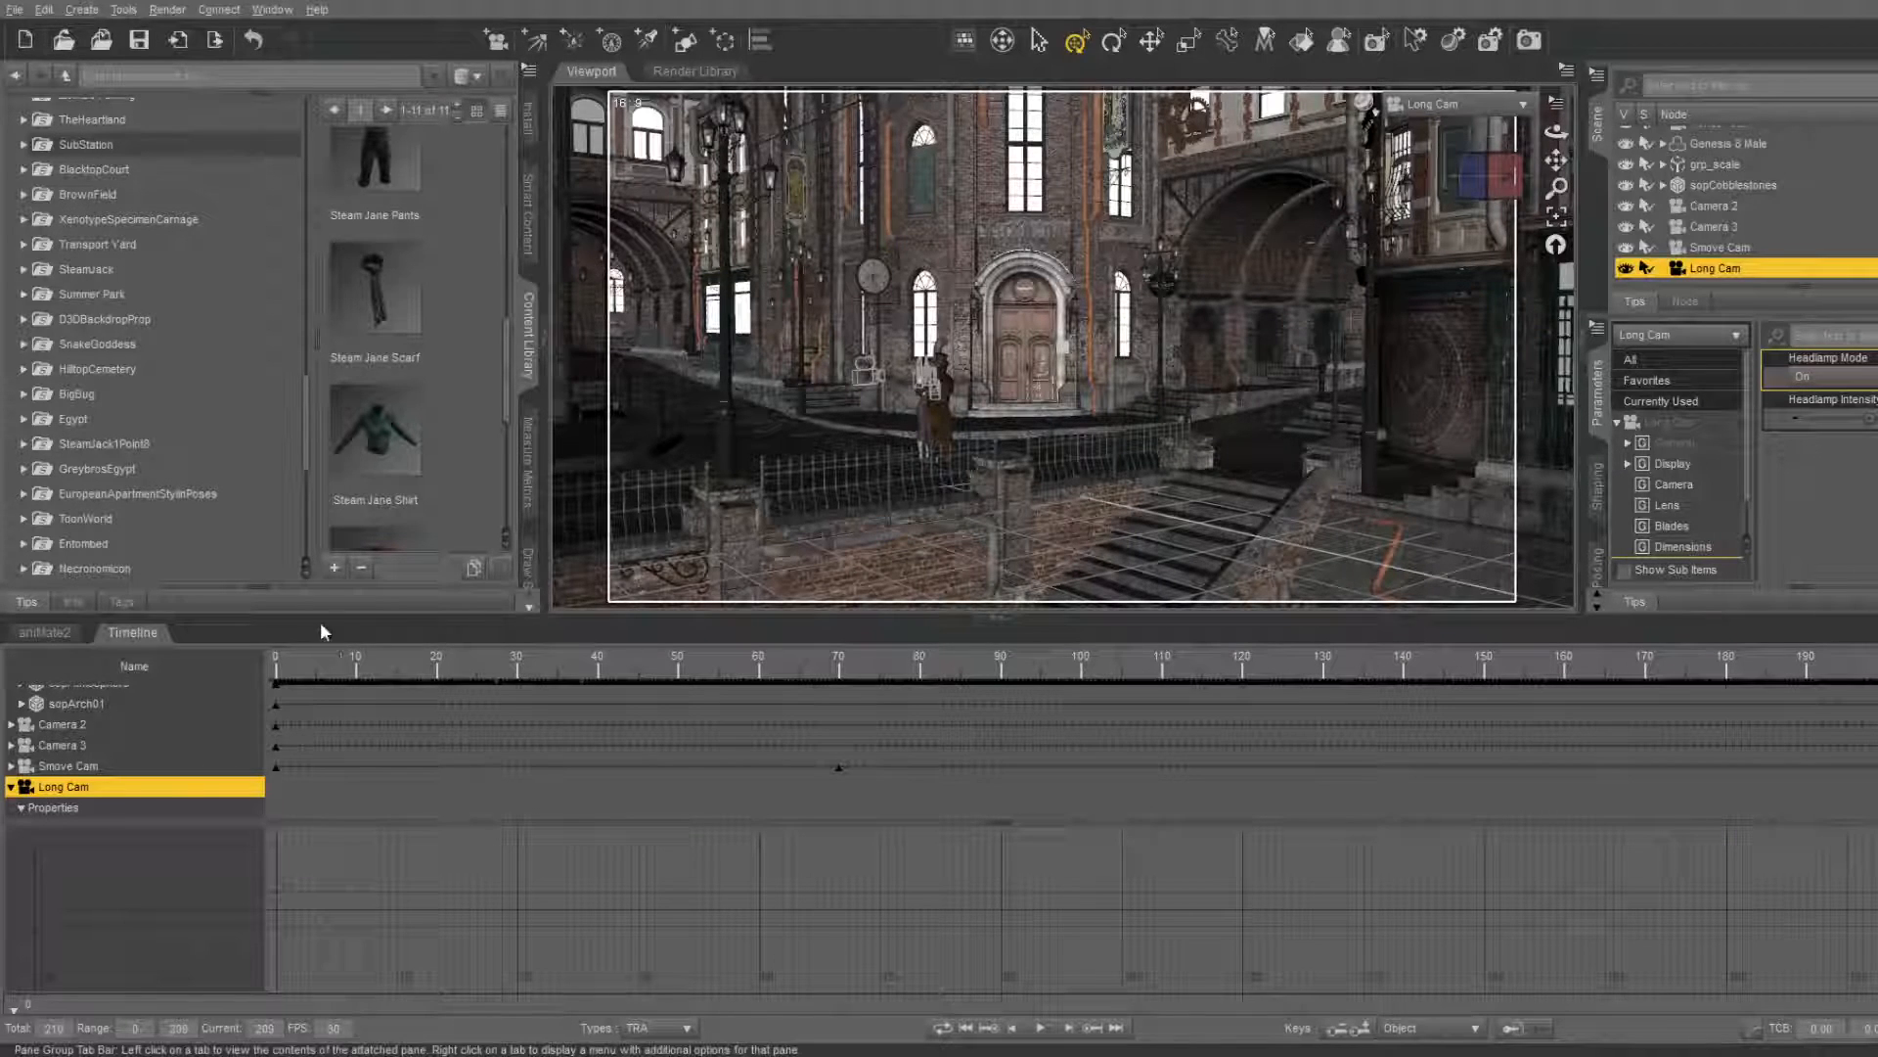
{"action": "left_click_drag", "start_coordinate": [408, 101], "coordinate": [418, 323]}
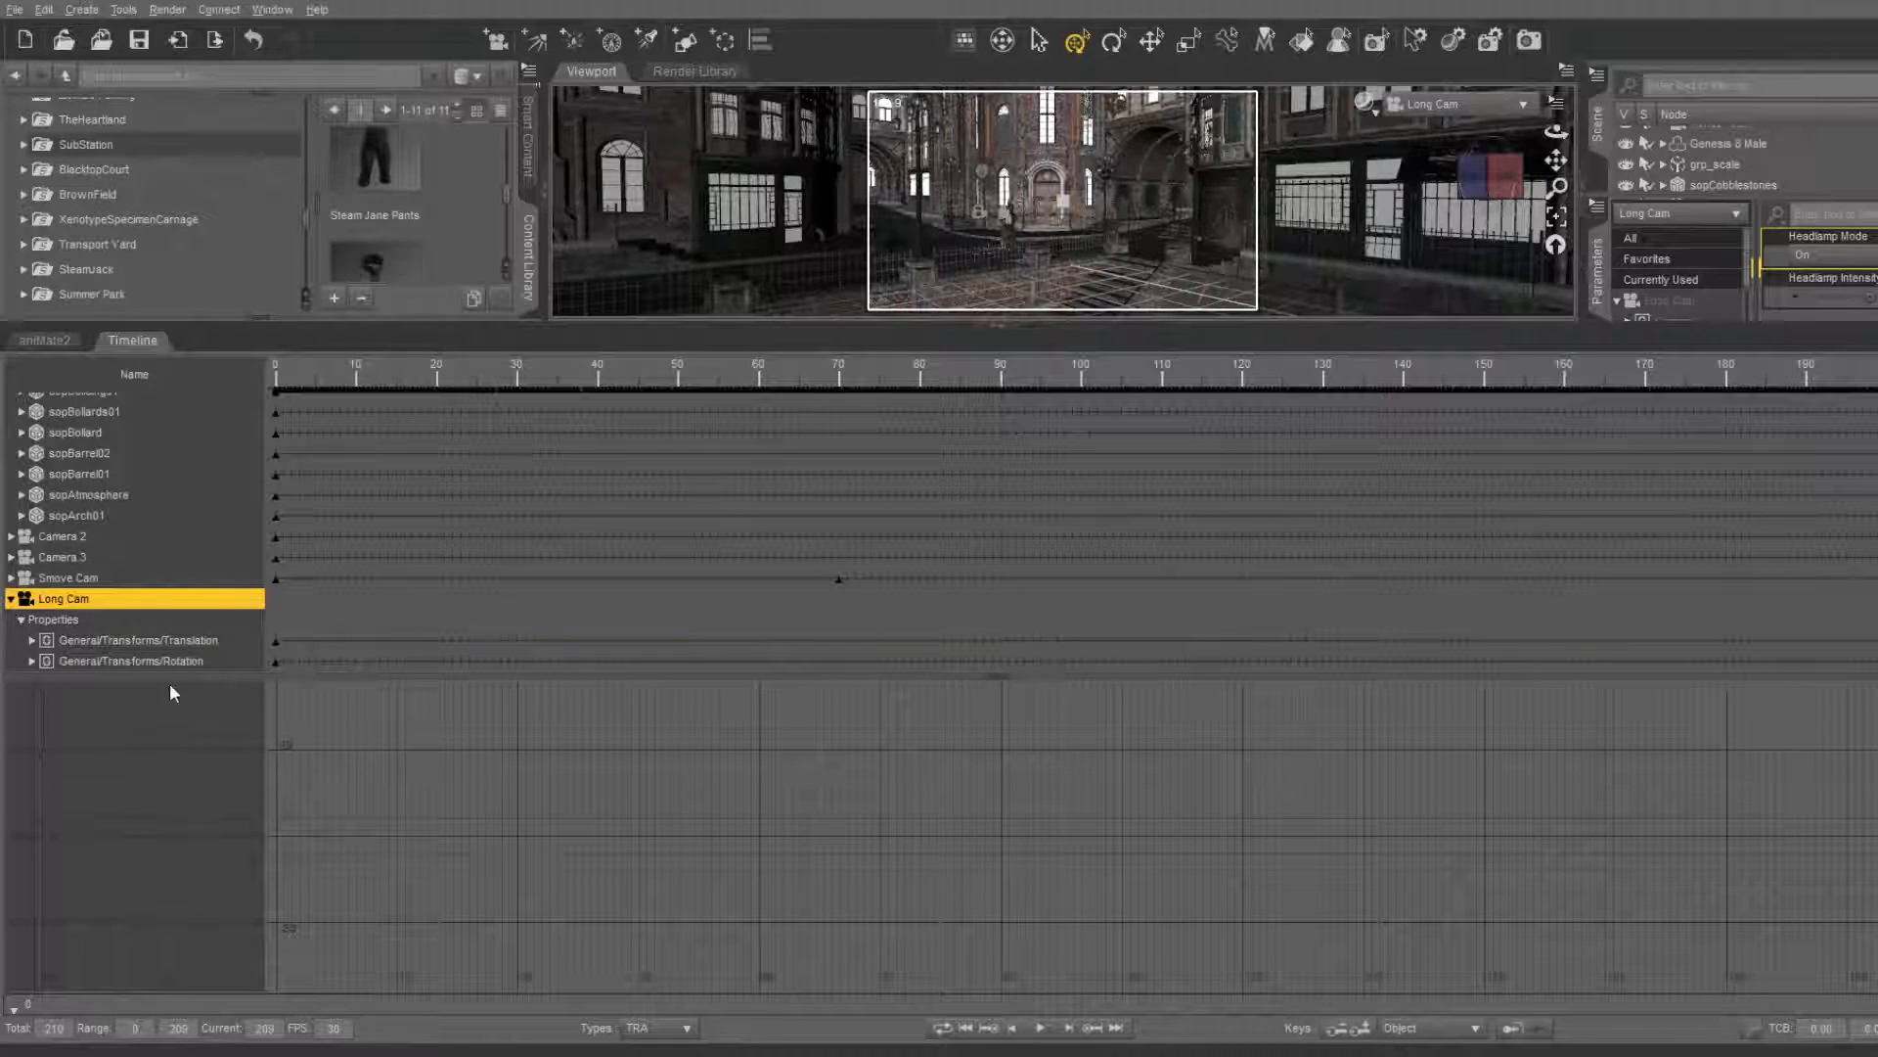
{"action": "left_click_drag", "start_coordinate": [171, 676], "coordinate": [192, 861]}
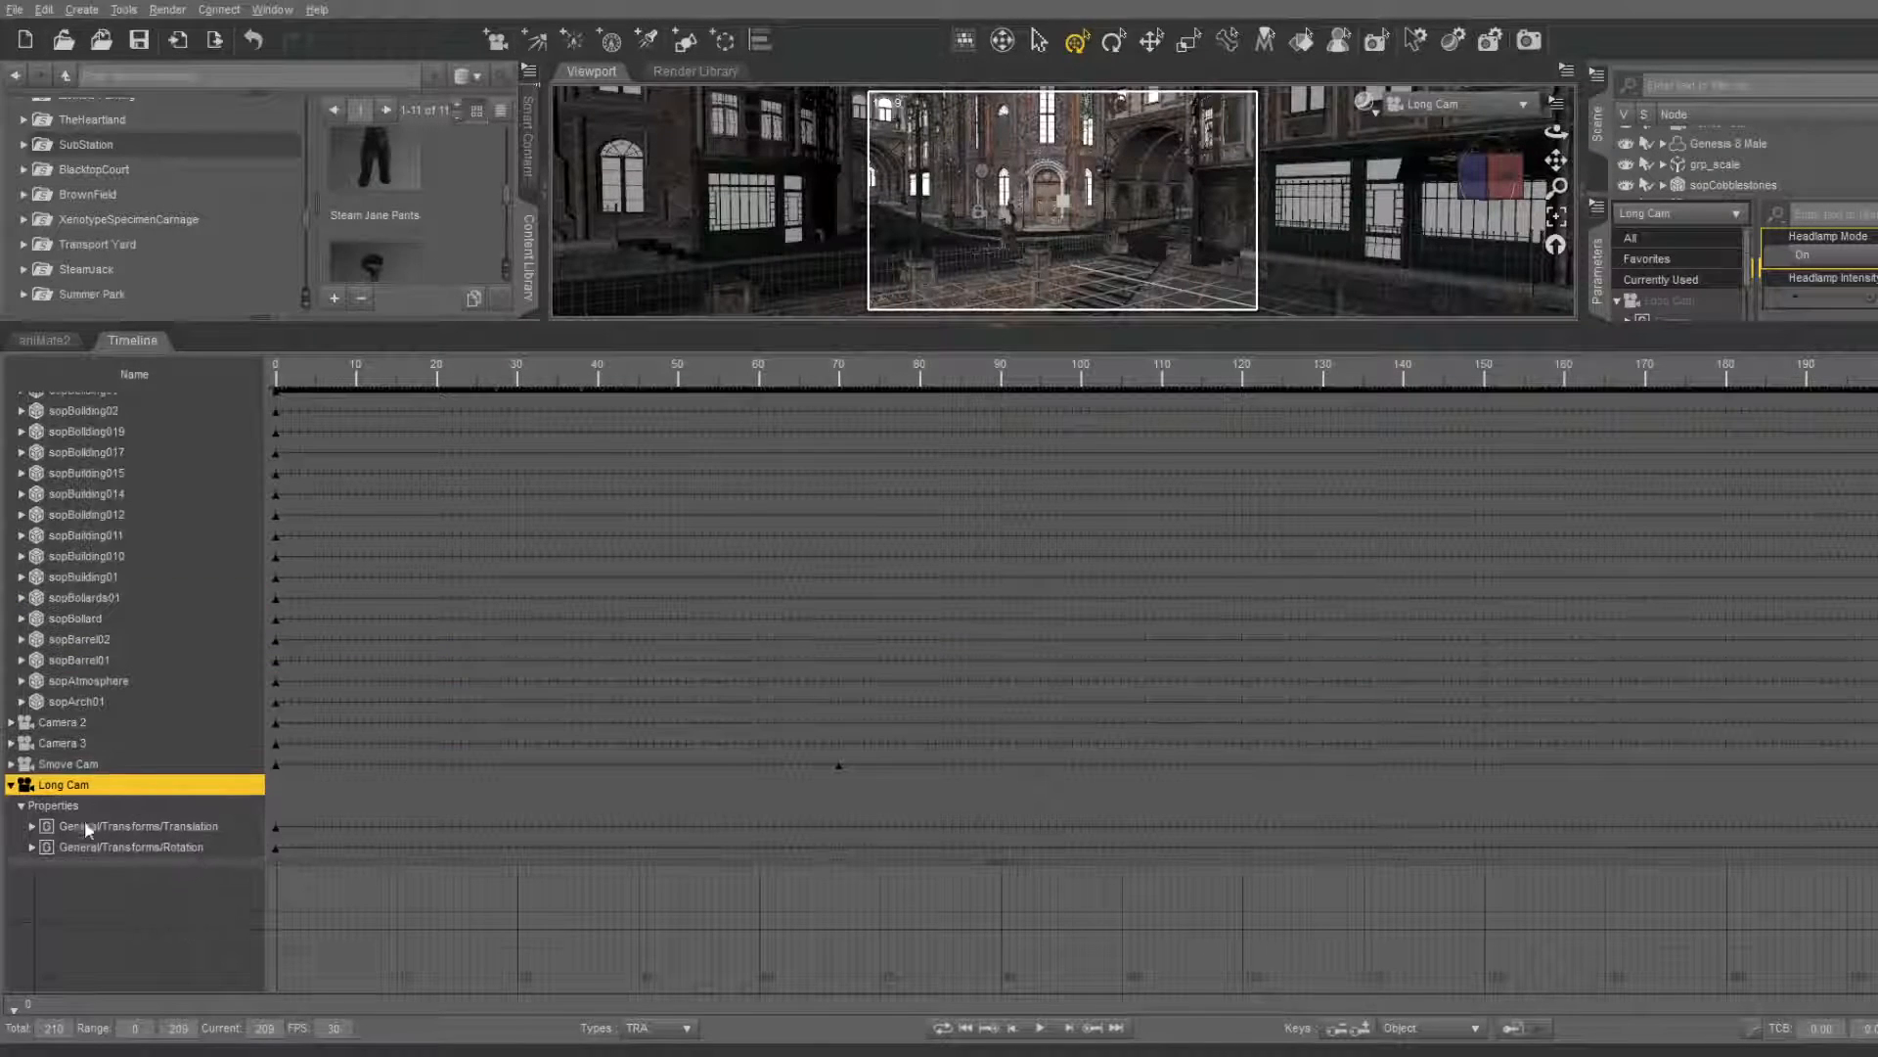
Expand Long Cam's rotation and translation tracks in the timeline and inspect the X Rotate and X Translate curves
{"action": "left_click", "coordinate": [32, 847]}
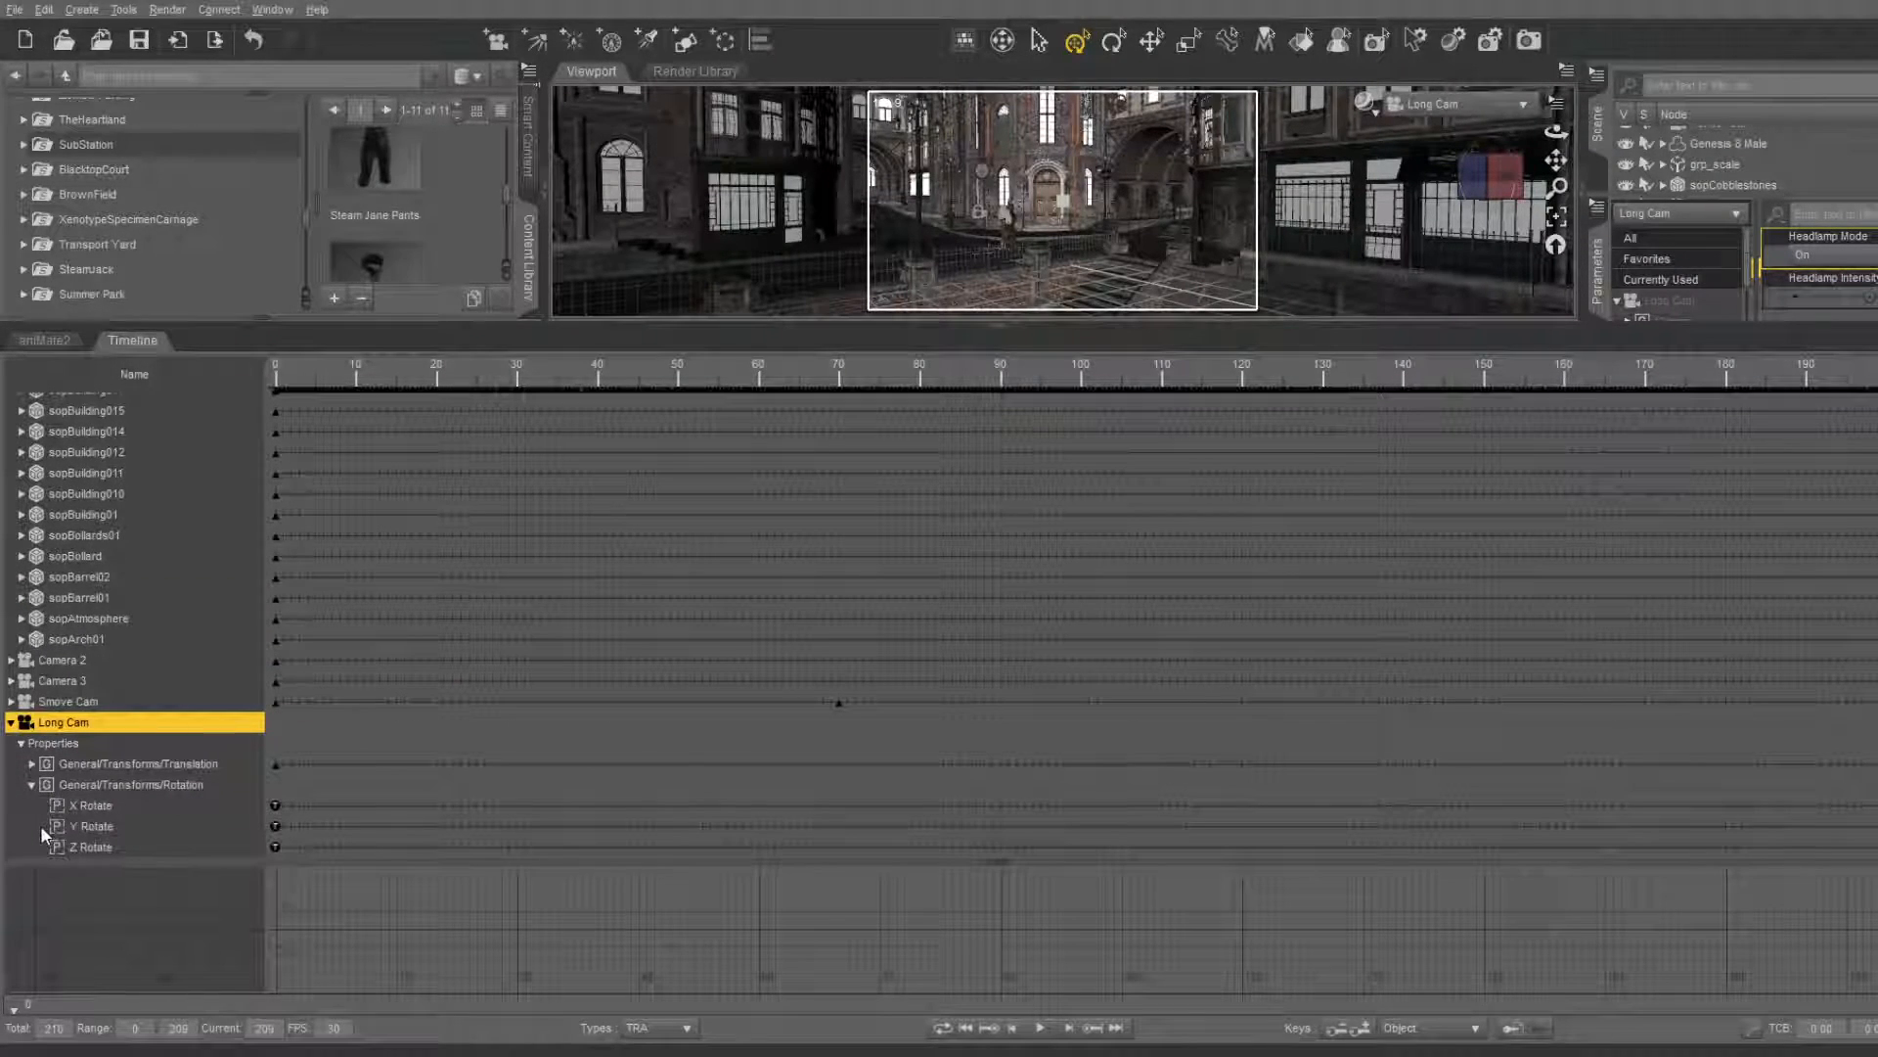
{"action": "left_click", "coordinate": [301, 802]}
{"action": "left_click_drag", "start_coordinate": [262, 868], "coordinate": [261, 866]}
{"action": "left_click", "coordinate": [30, 764]}
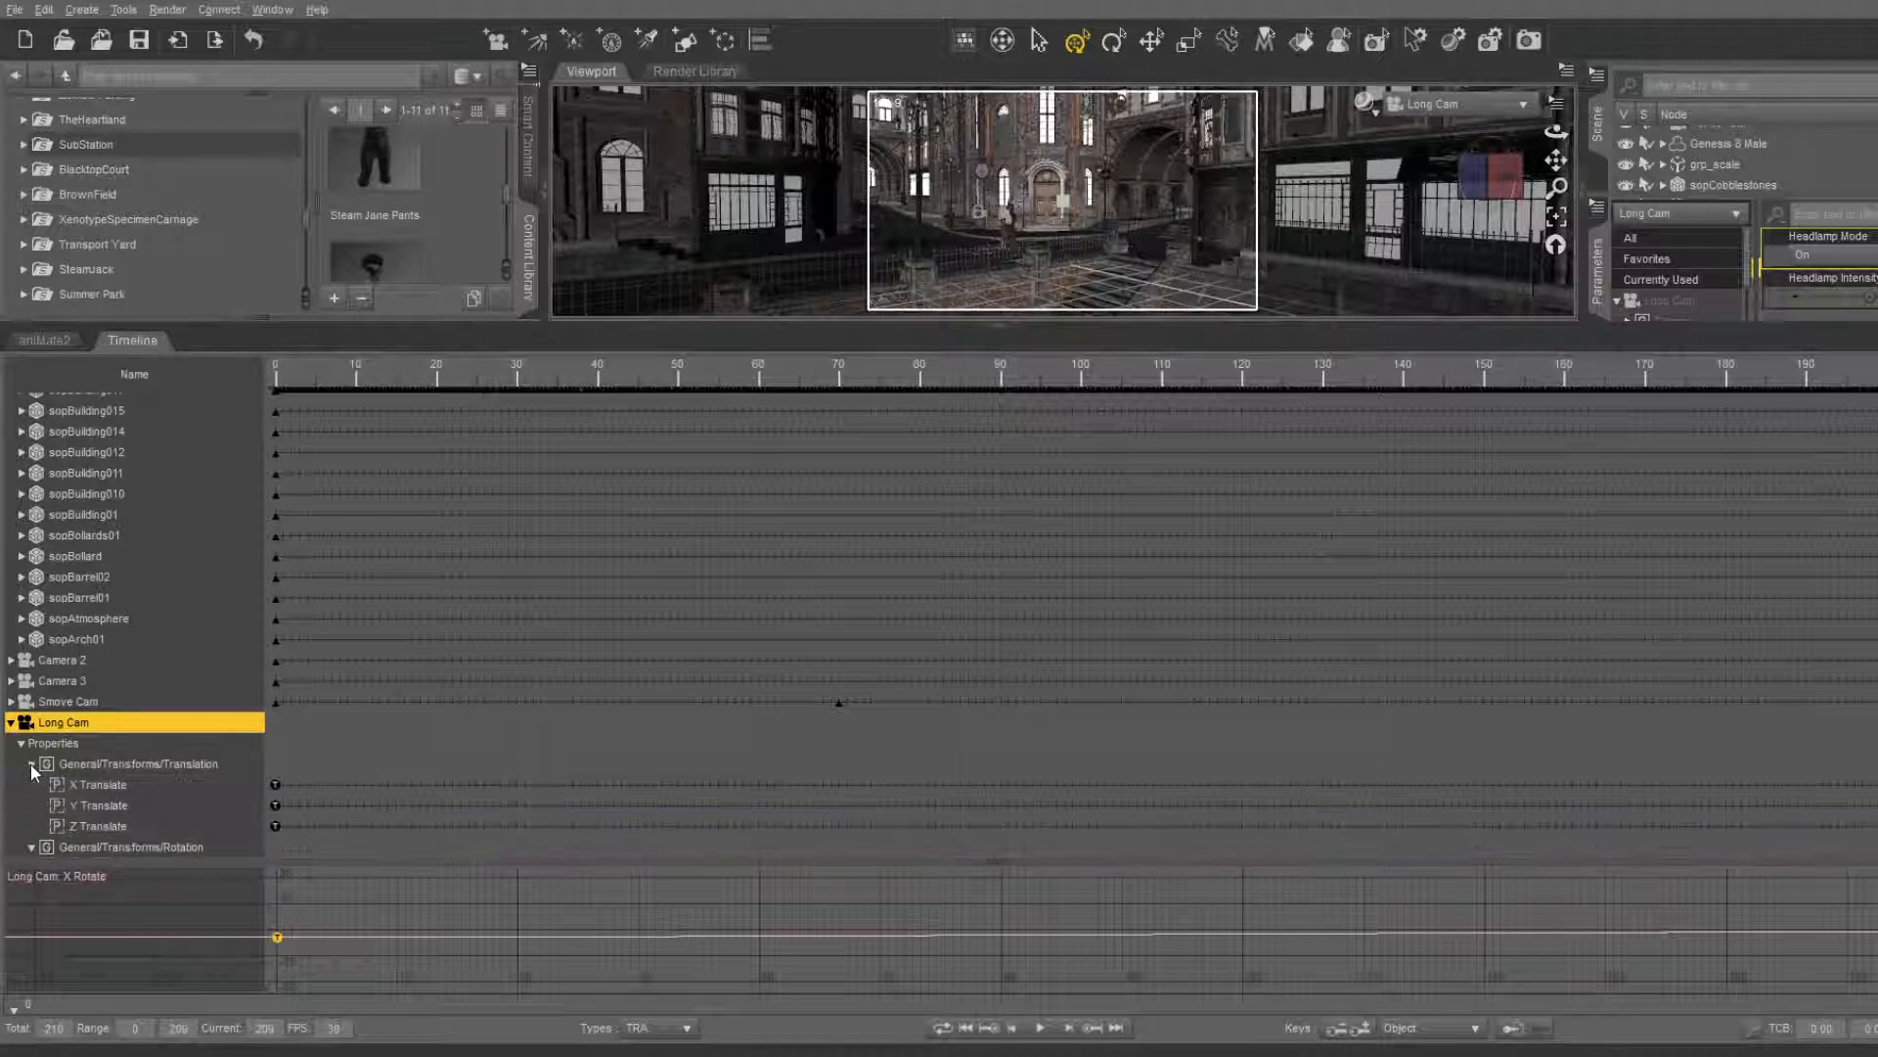
{"action": "left_click", "coordinate": [301, 784]}
{"action": "left_click_drag", "start_coordinate": [256, 856], "coordinate": [294, 778]}
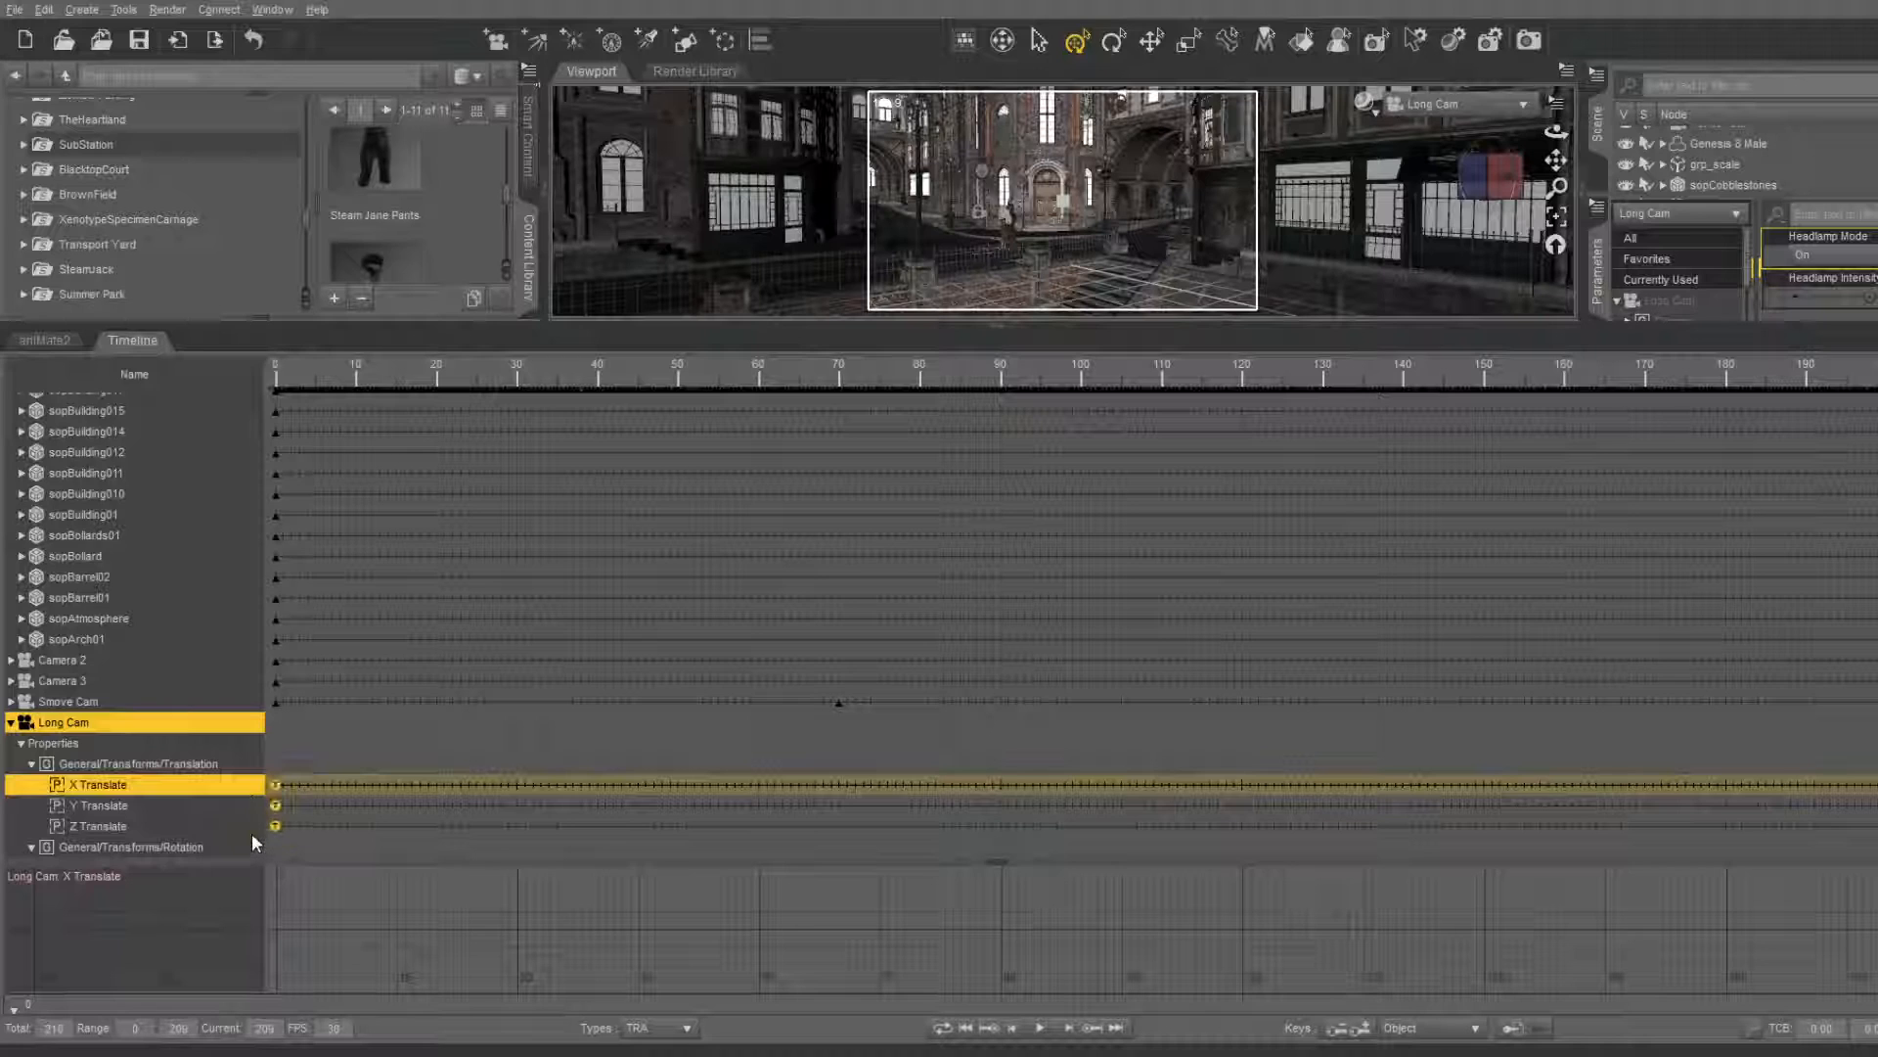
Delete Long Cam's transform keys at the last frame, frame 209
{"action": "scroll", "coordinate": [626, 722], "scroll_direction": "down", "scroll_amount": 1}
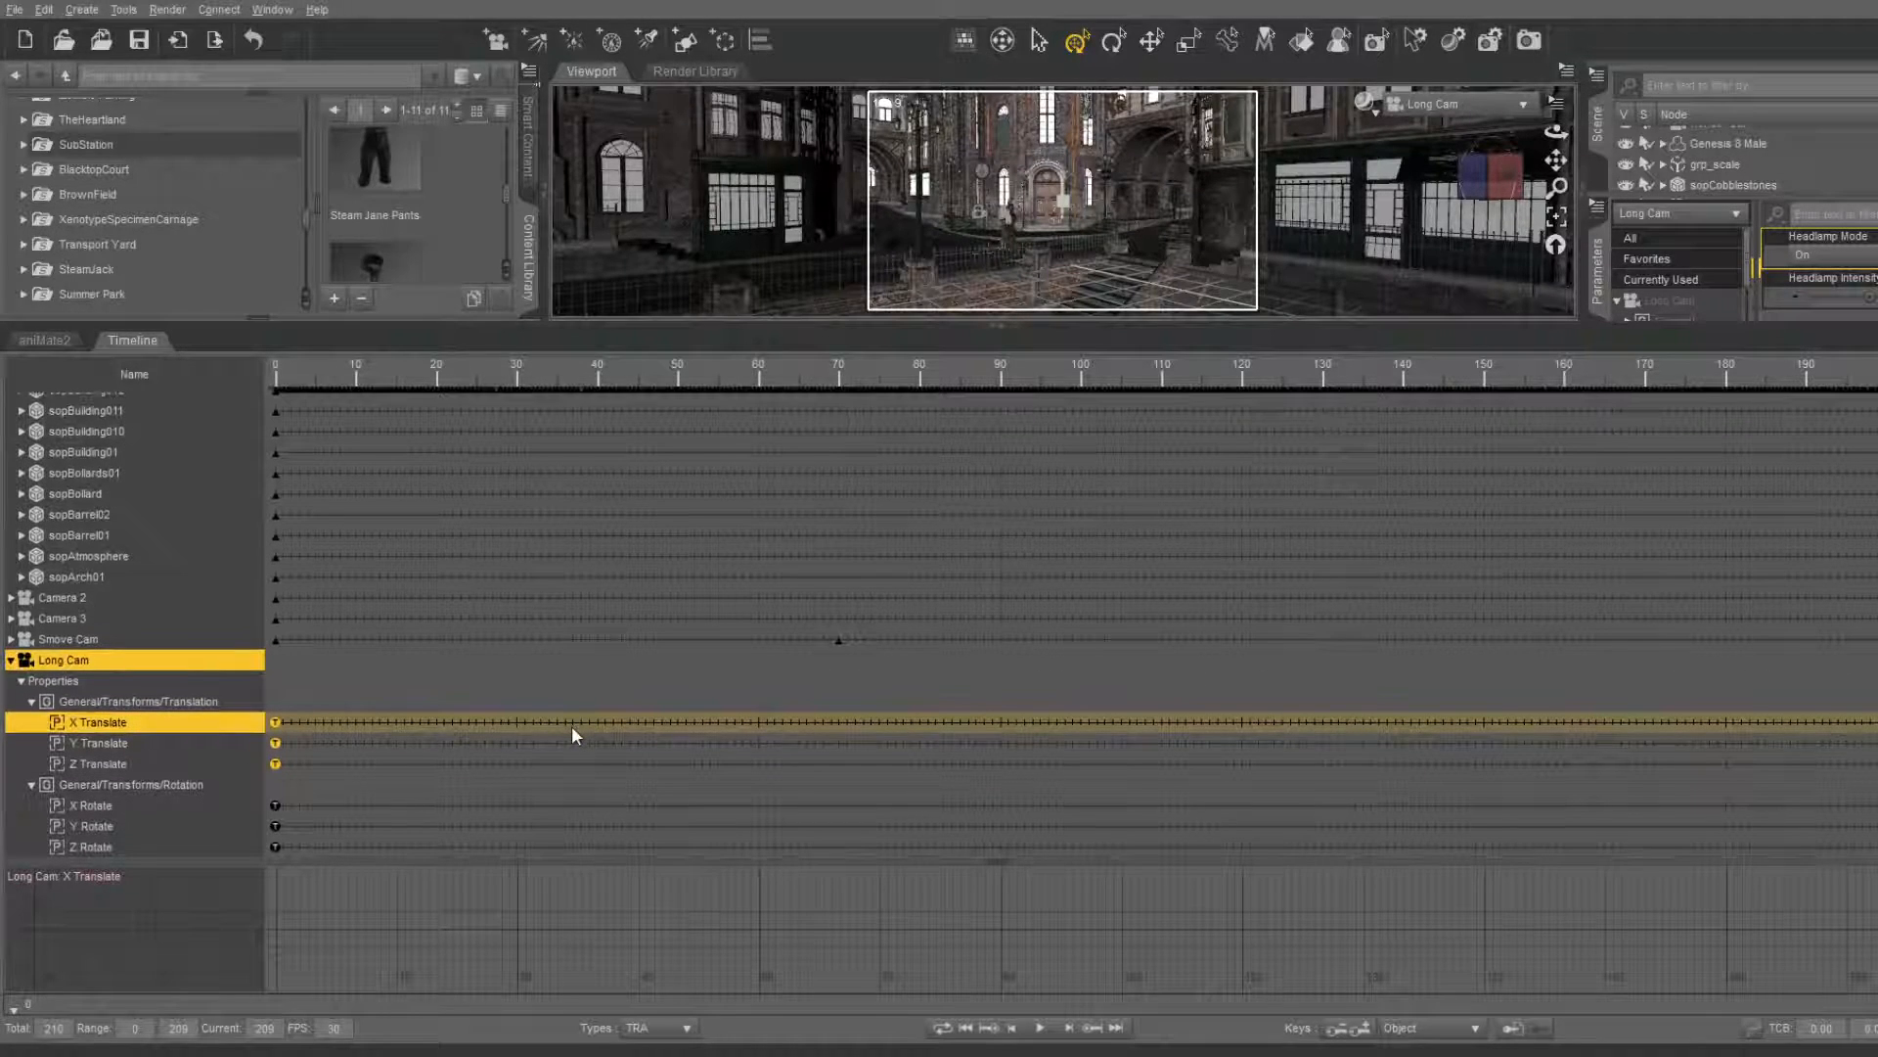
{"action": "scroll", "coordinate": [1664, 756], "scroll_direction": "up", "scroll_amount": 1}
{"action": "scroll", "coordinate": [1663, 755], "scroll_direction": "down", "scroll_amount": 1}
{"action": "left_click", "coordinate": [137, 701]}
{"action": "left_click", "coordinate": [161, 662]}
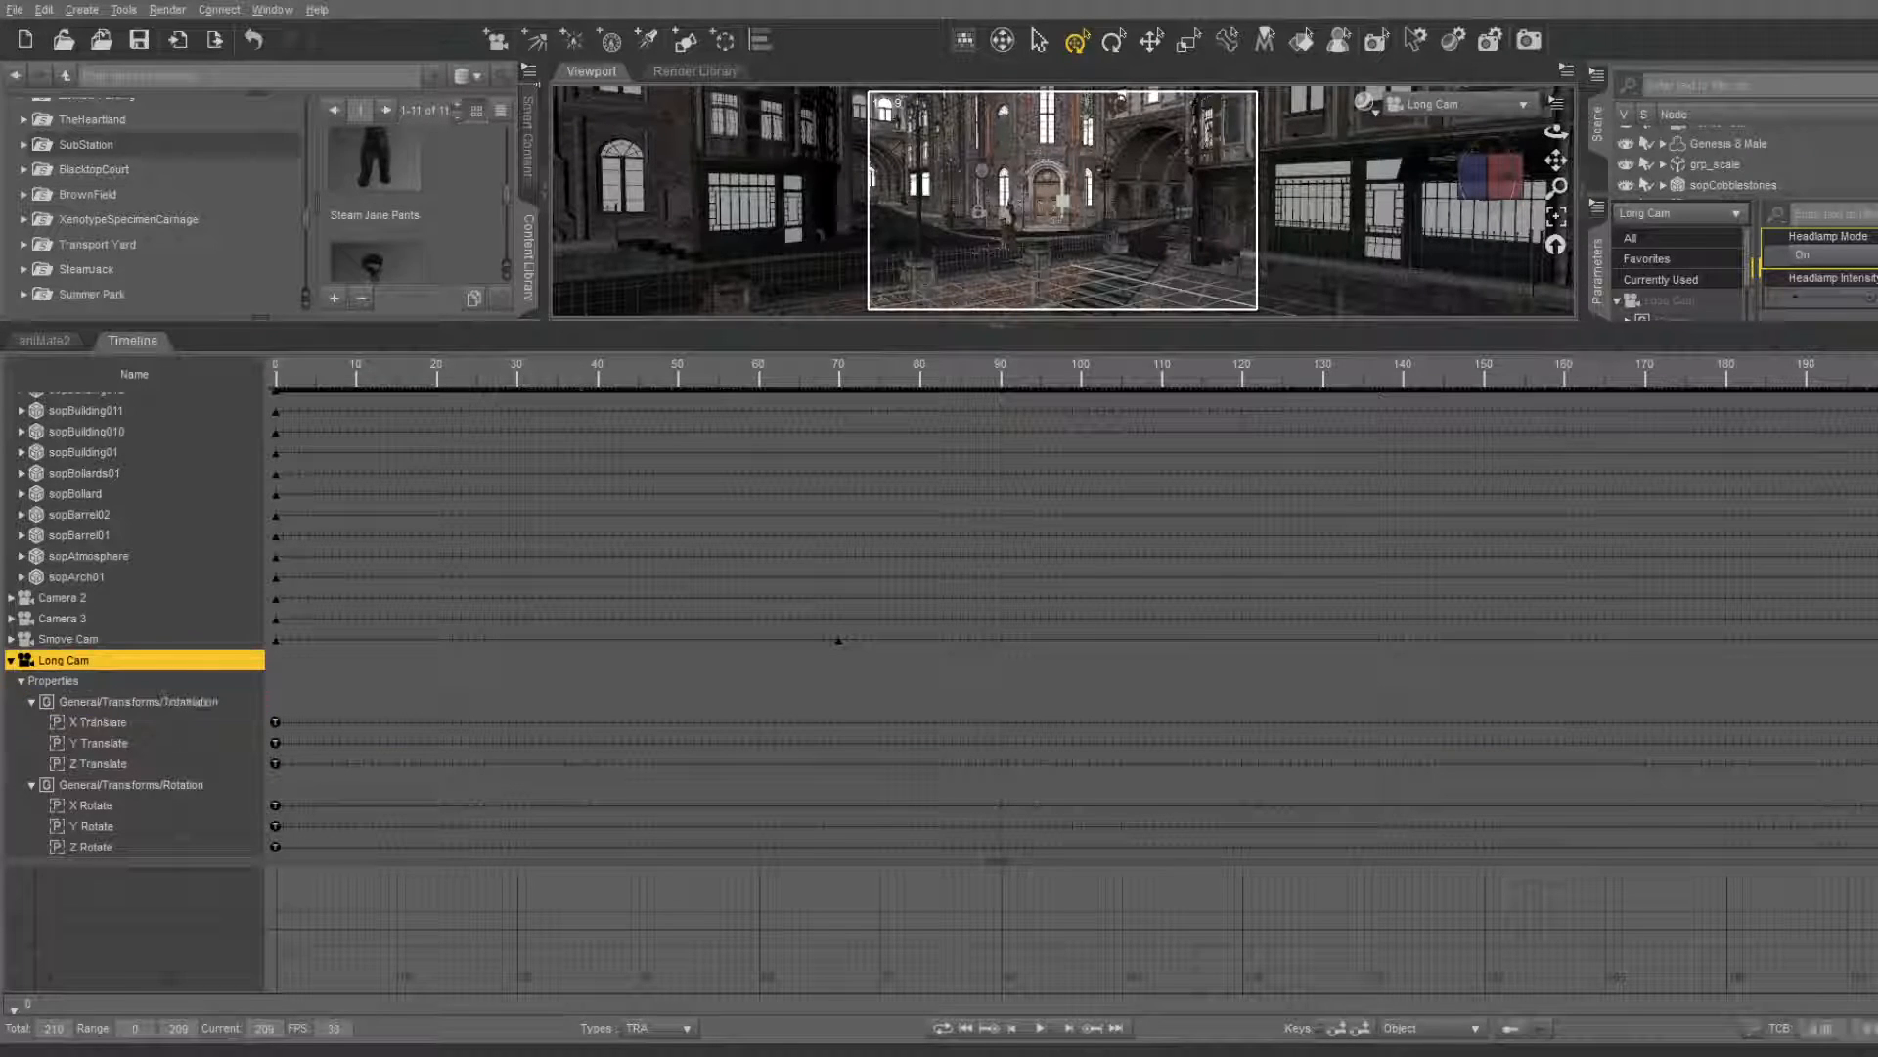
{"action": "left_click", "coordinate": [1345, 1027]}
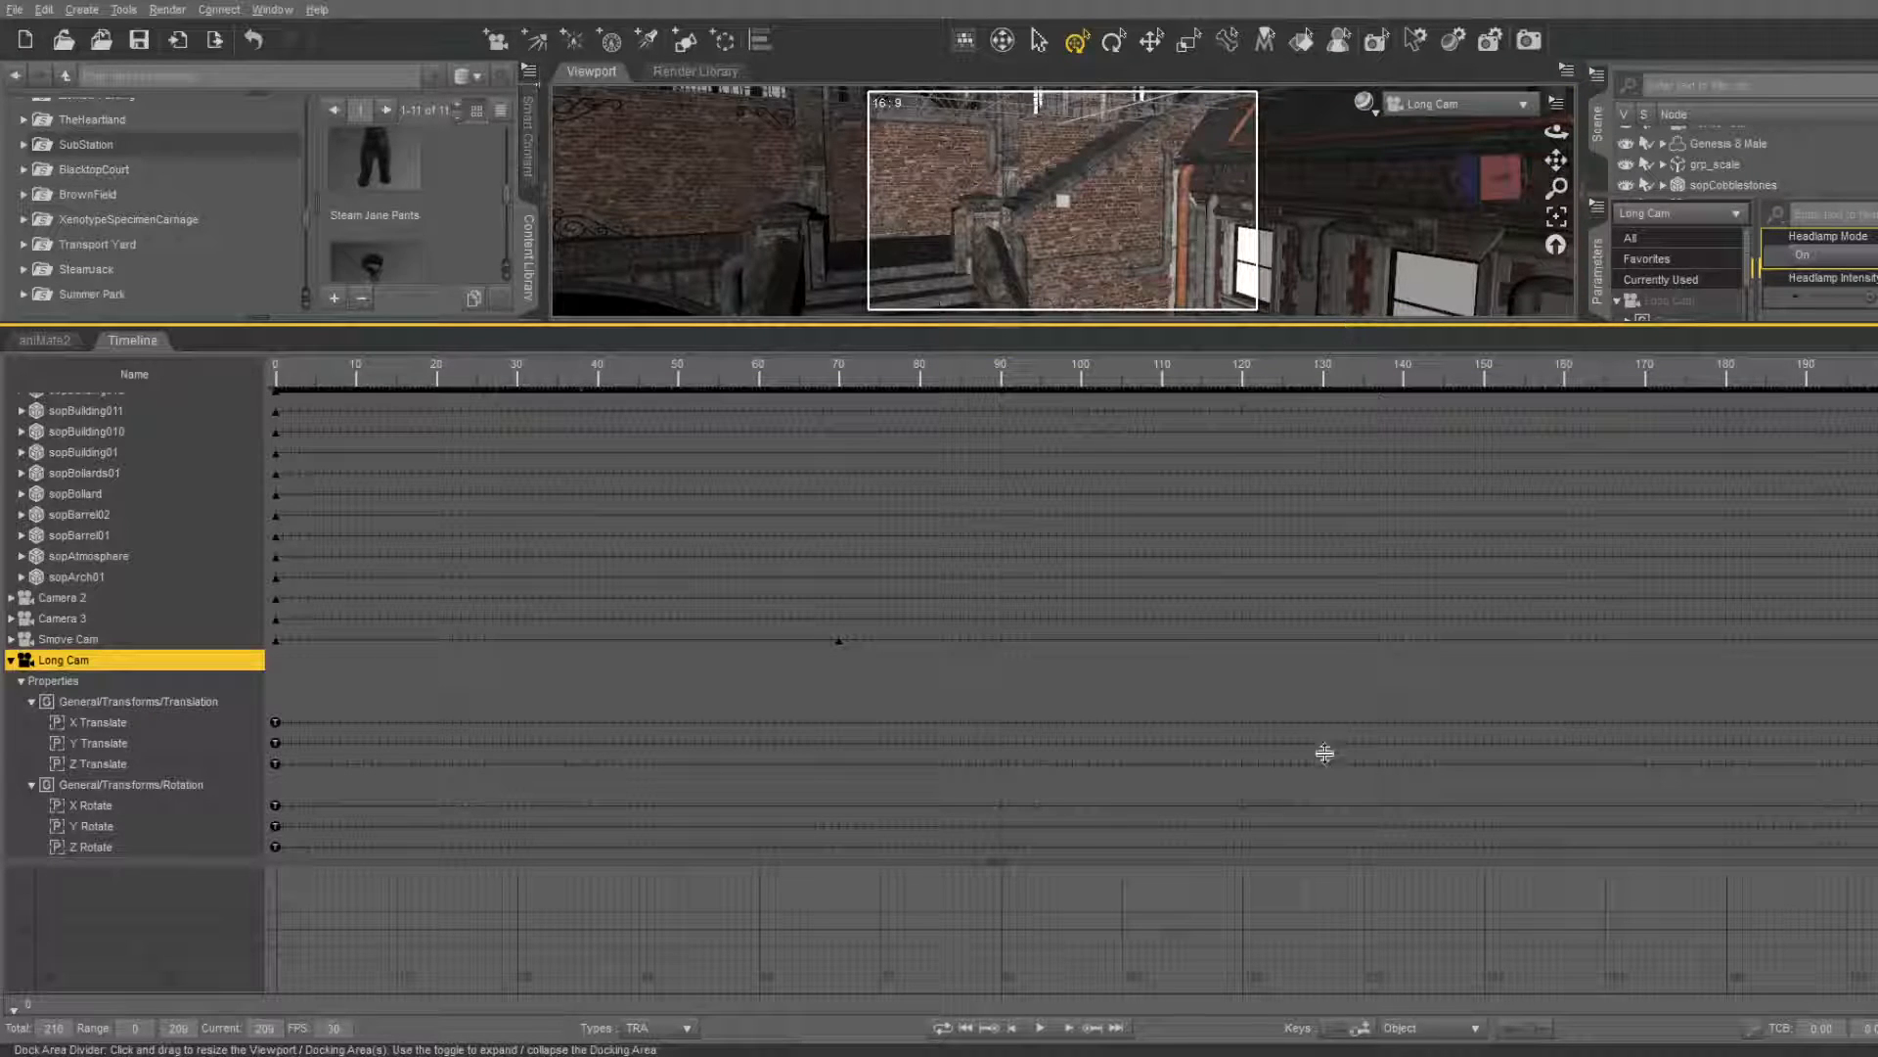
Enlarge the viewport and reframe Long Cam at the last frame on the railing, the figures and the arched door
{"action": "left_click_drag", "start_coordinate": [1369, 325], "coordinate": [1341, 859]}
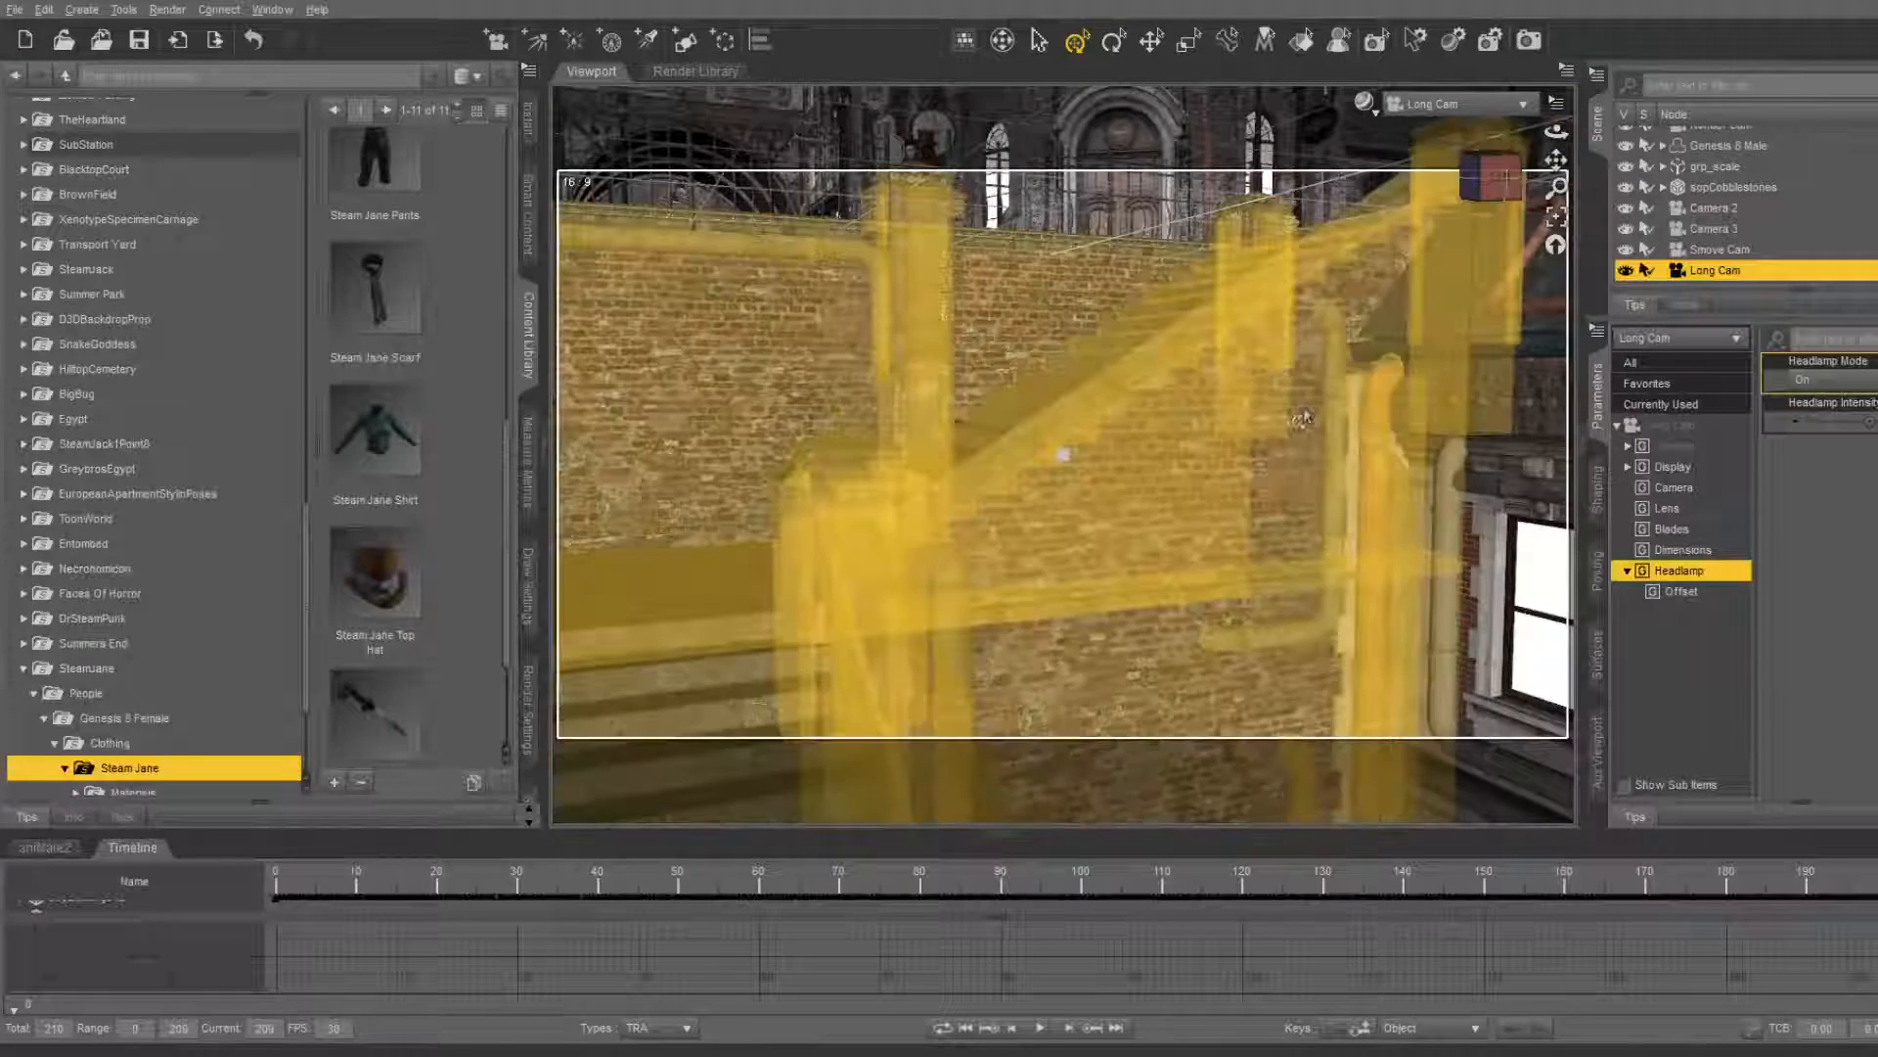
{"action": "left_click_drag", "start_coordinate": [1555, 160], "coordinate": [1544, 46]}
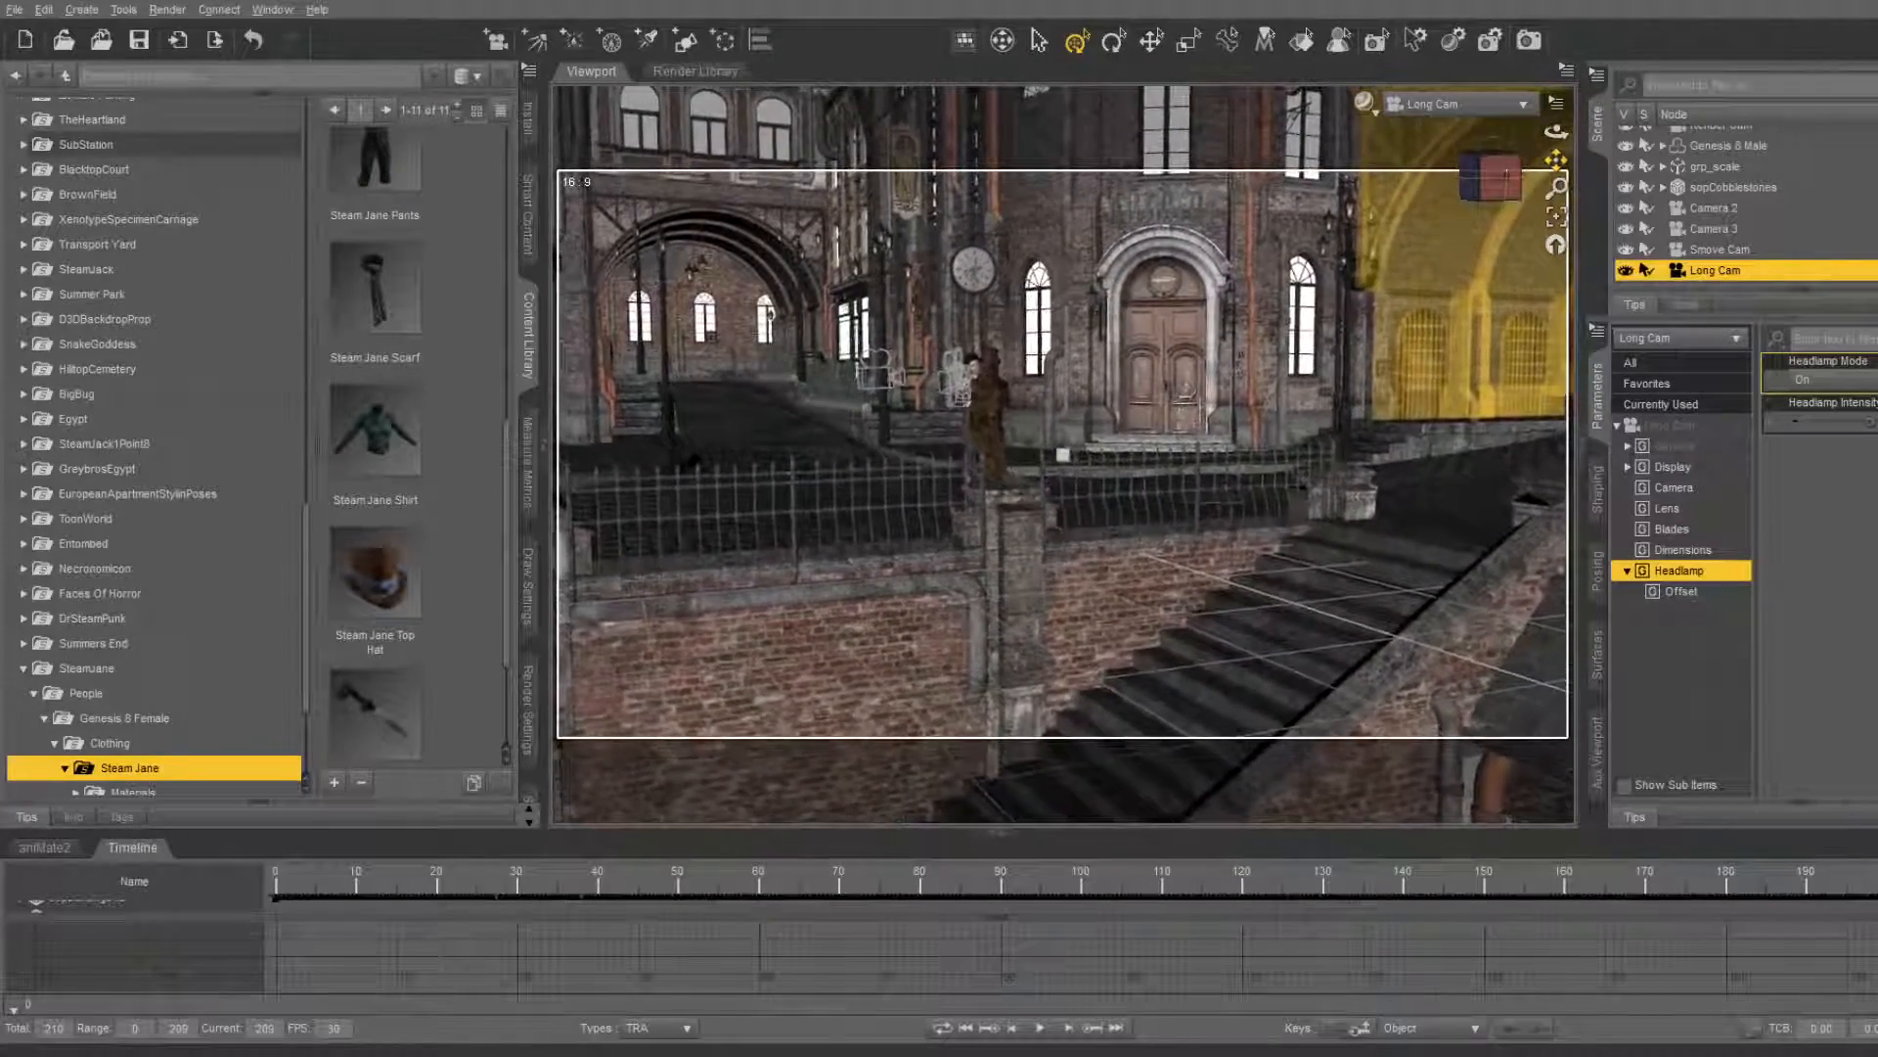
{"action": "left_click_drag", "start_coordinate": [1556, 188], "coordinate": [1556, 182]}
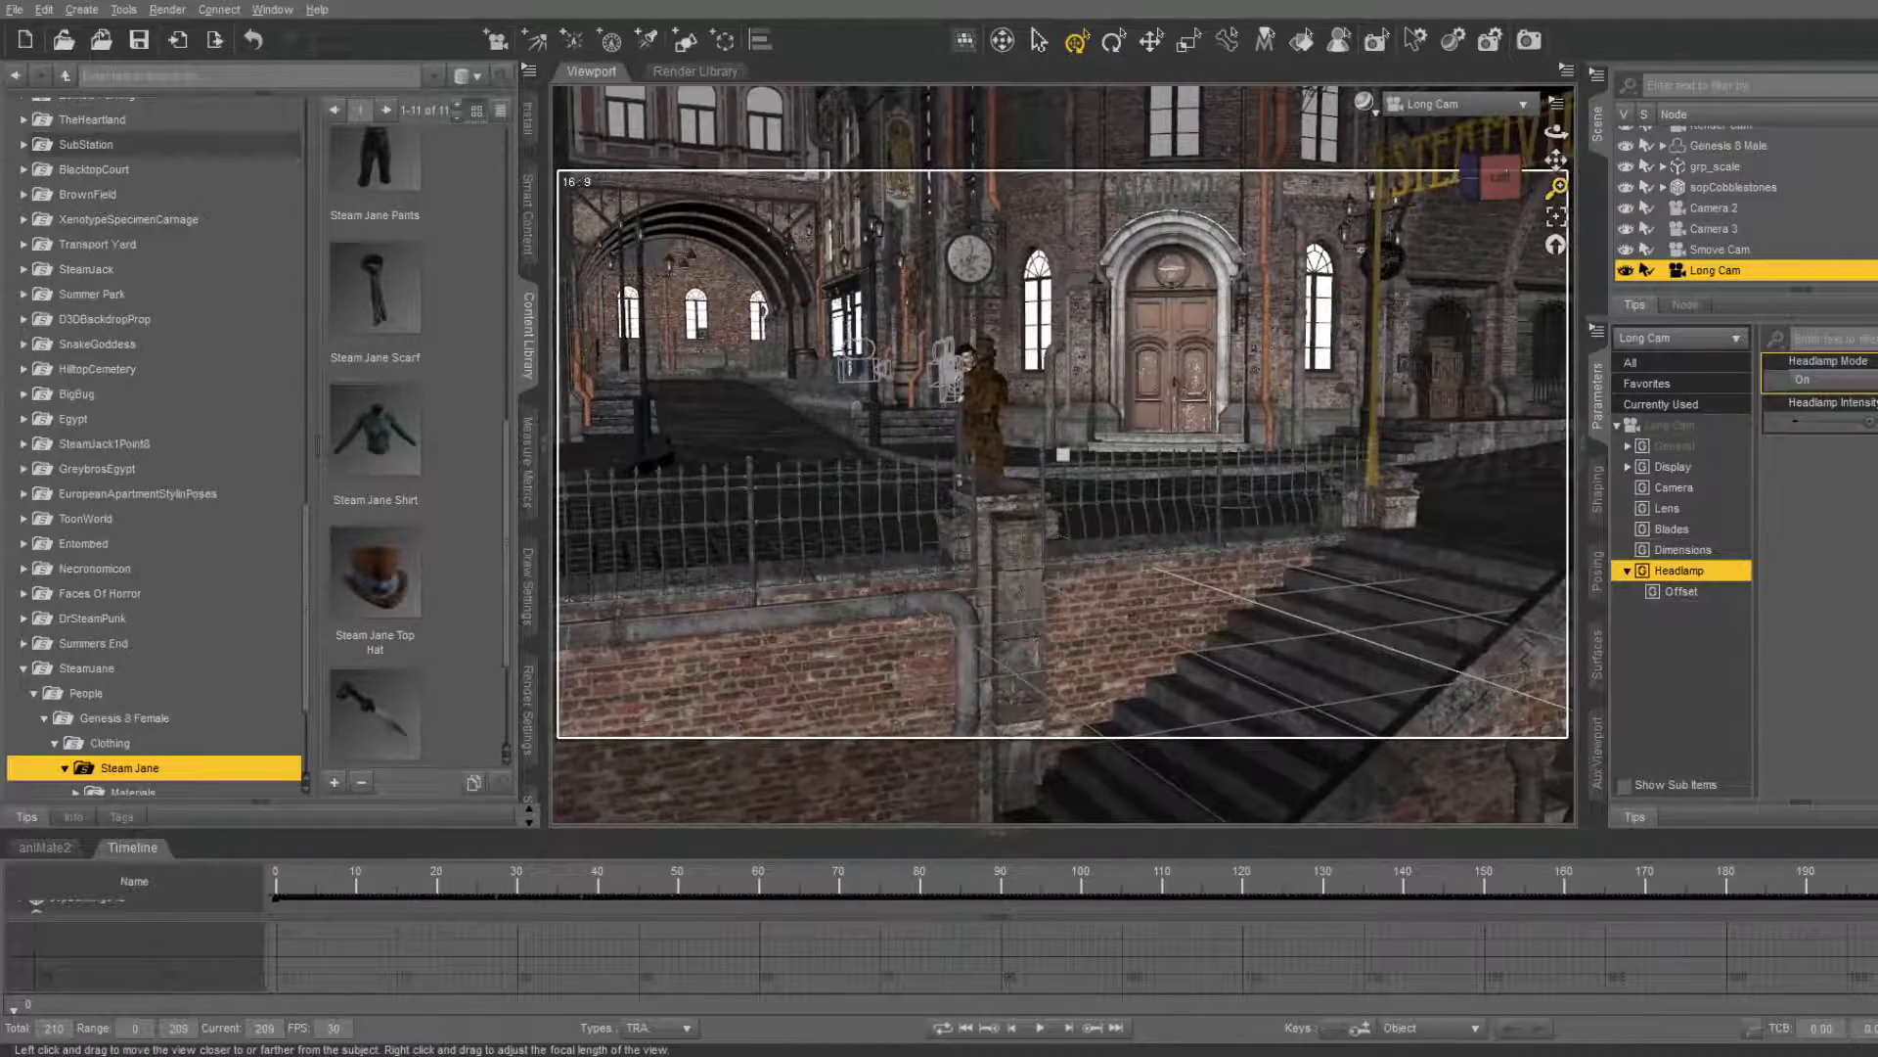
{"action": "left_click_drag", "start_coordinate": [1557, 158], "coordinate": [1557, 149]}
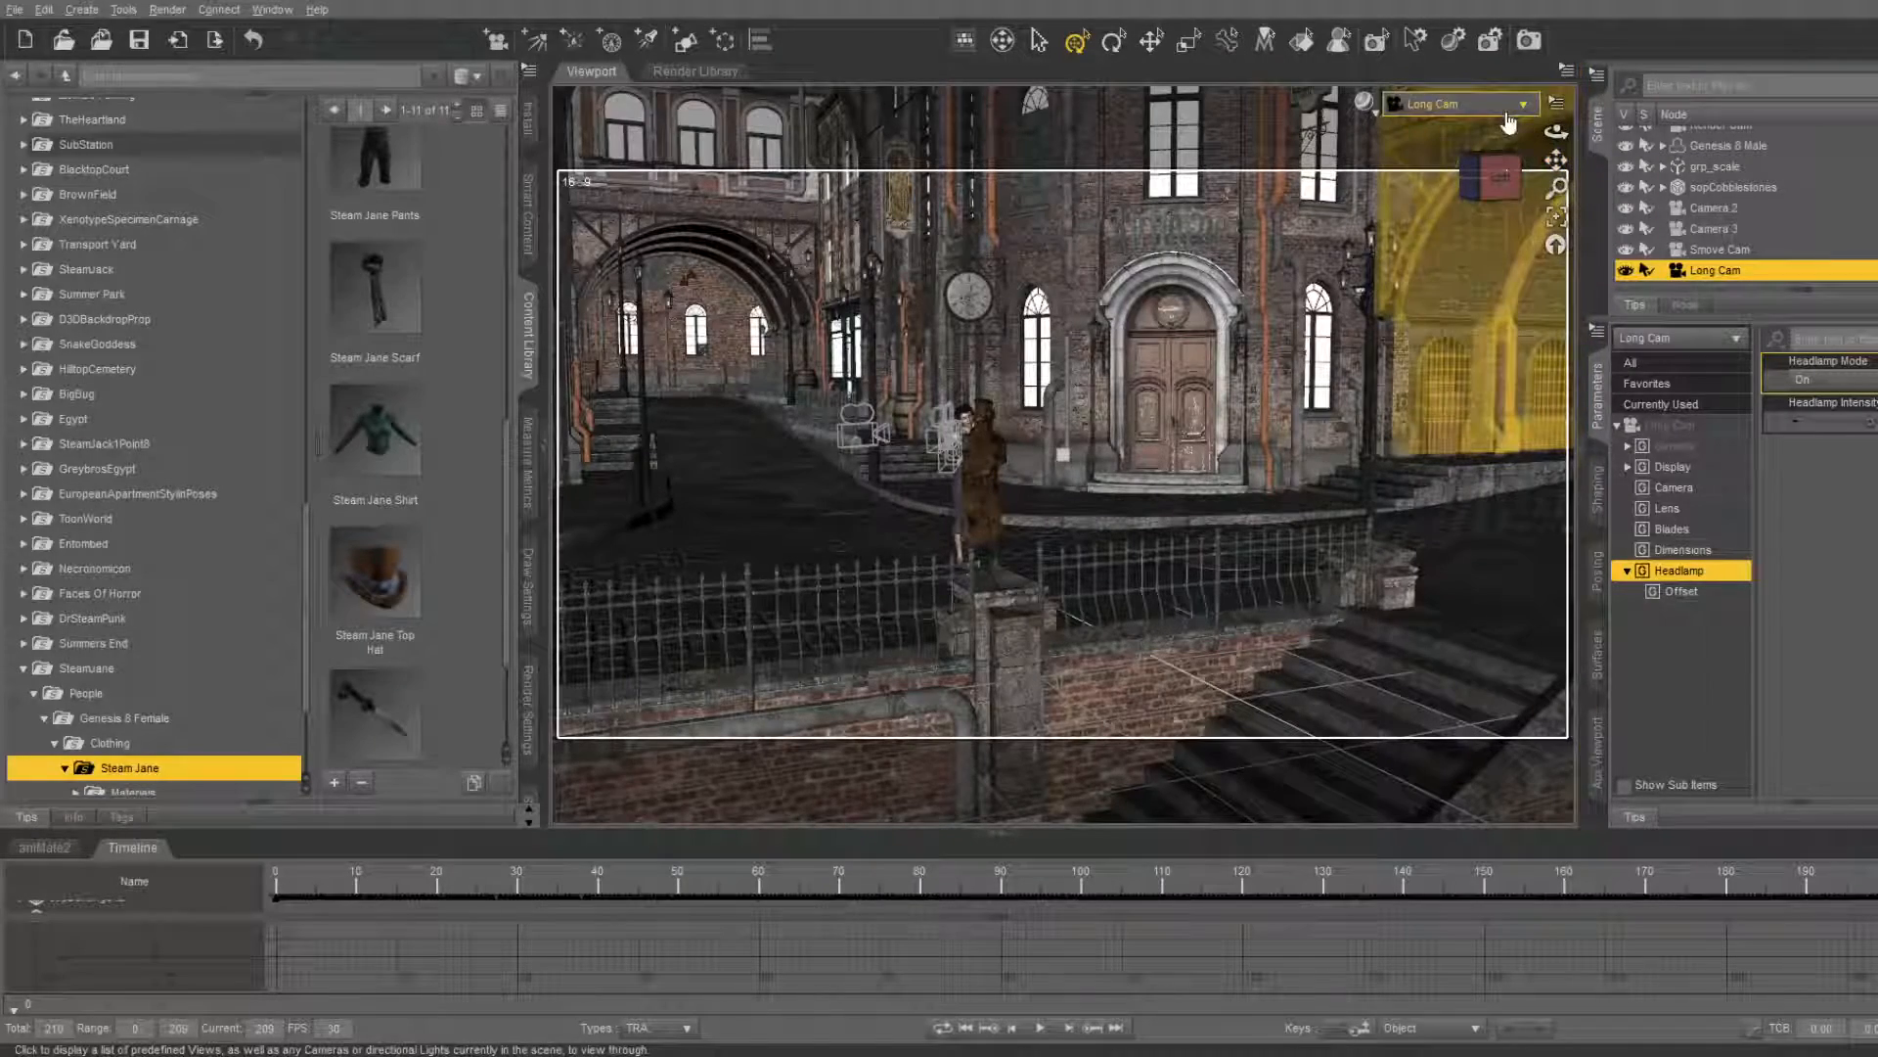
Adjust Long Cam's position and tilt at the last frame from the Perspective View, and look through Long Cam again
{"action": "left_click", "coordinate": [1479, 174]}
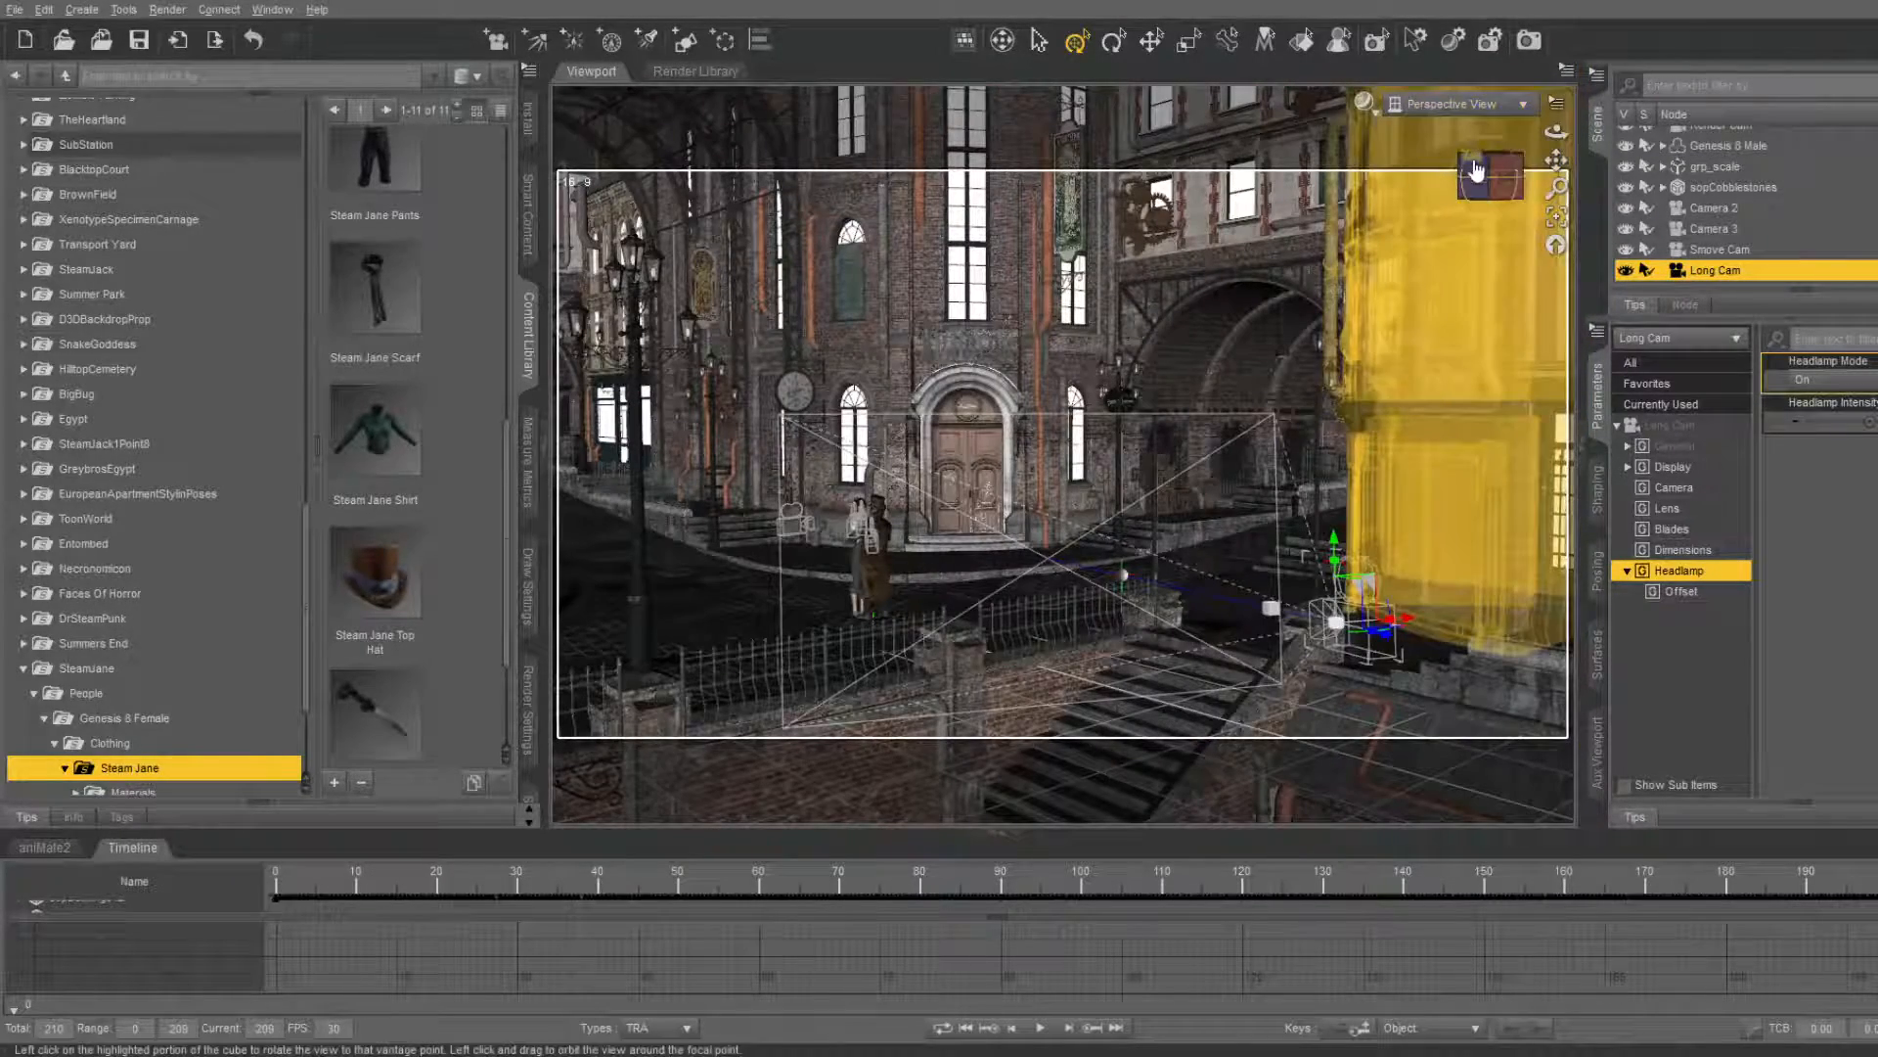
{"action": "left_click", "coordinate": [1477, 172]}
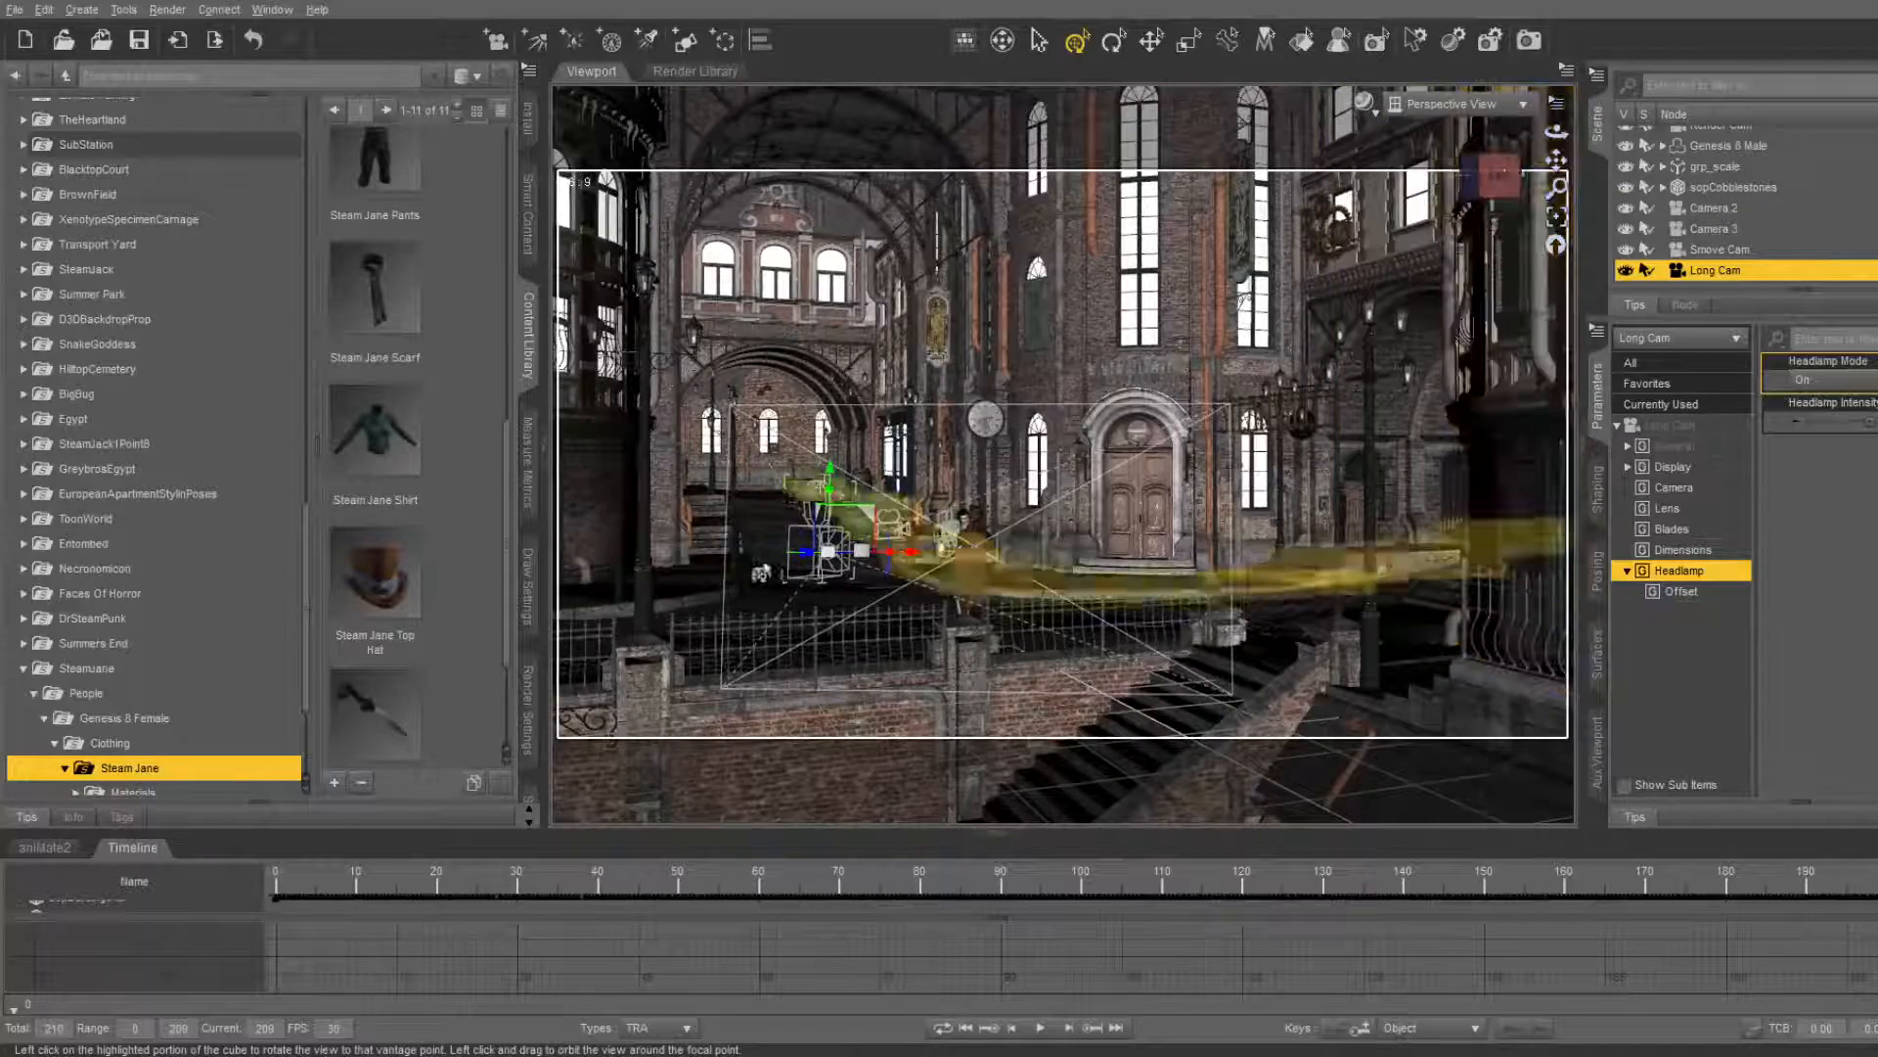
{"action": "left_click_drag", "start_coordinate": [885, 553], "coordinate": [877, 549]}
{"action": "left_click_drag", "start_coordinate": [1557, 132], "coordinate": [1135, 701]}
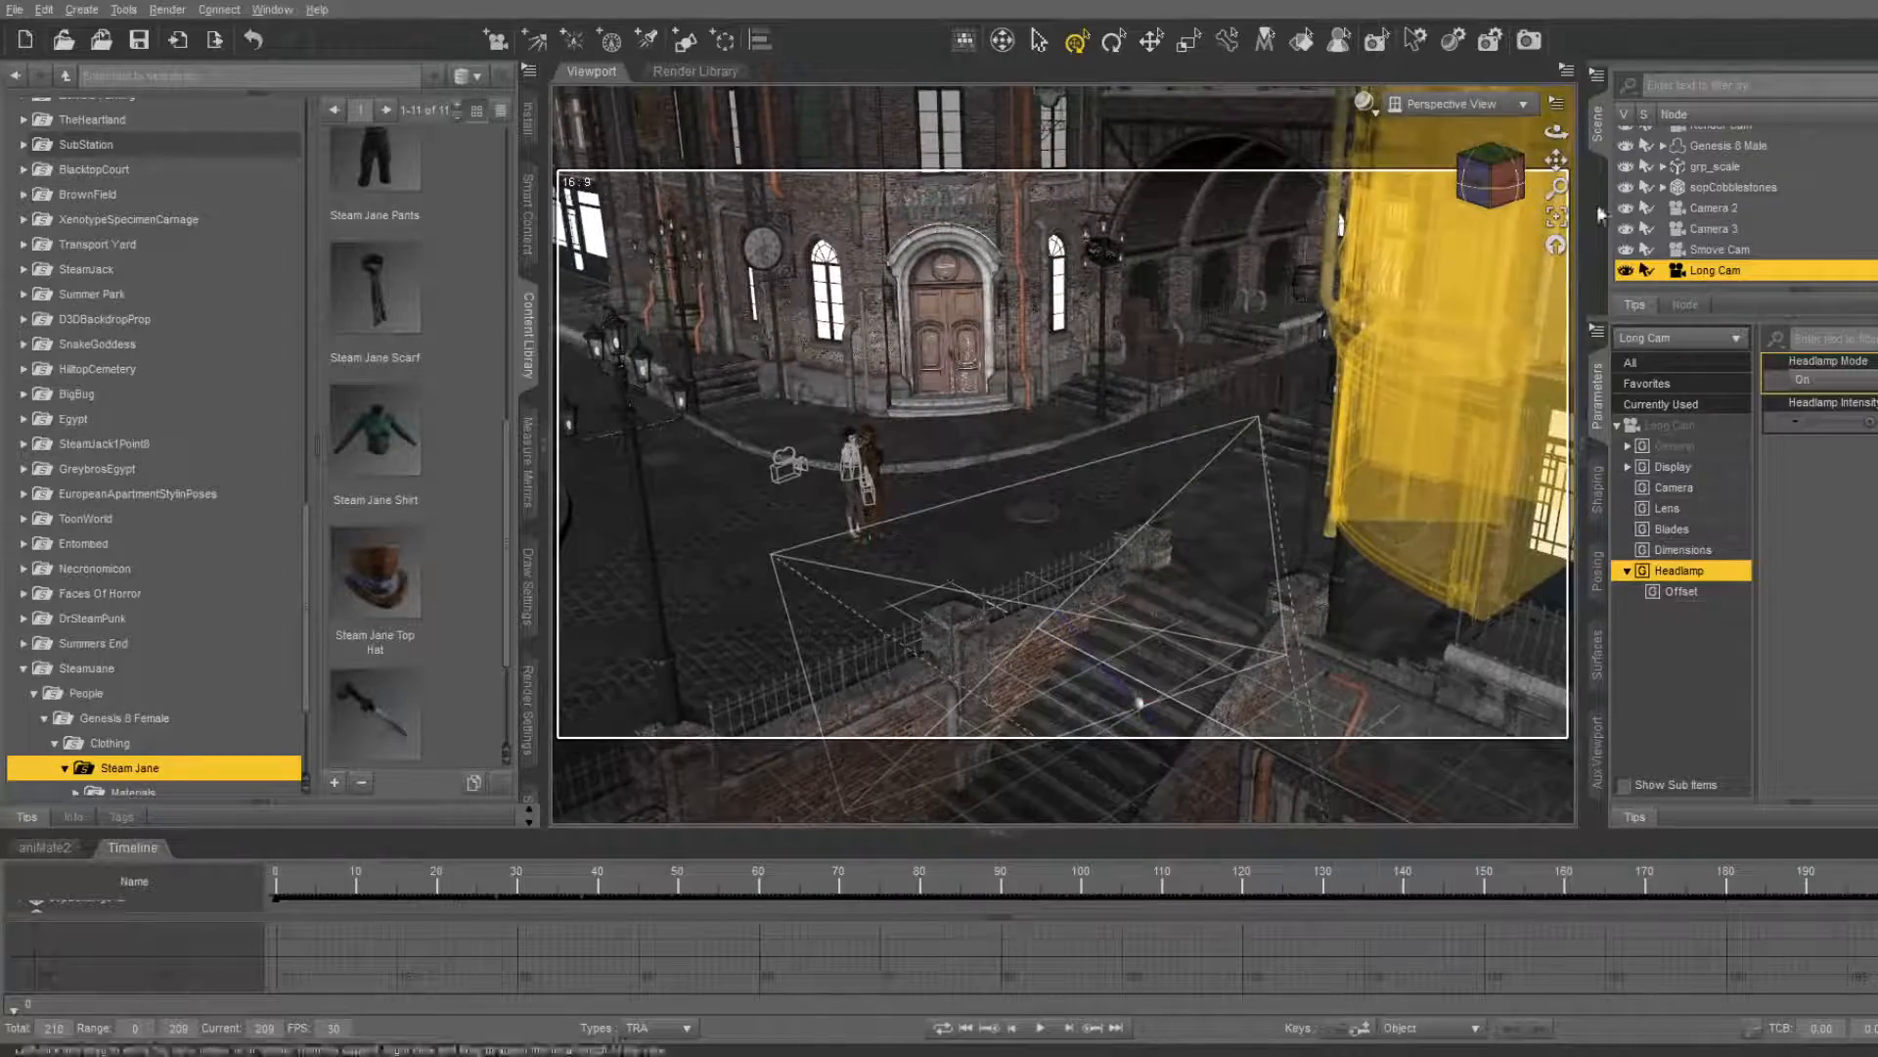
{"action": "left_click_drag", "start_coordinate": [1556, 186], "coordinate": [1536, 289]}
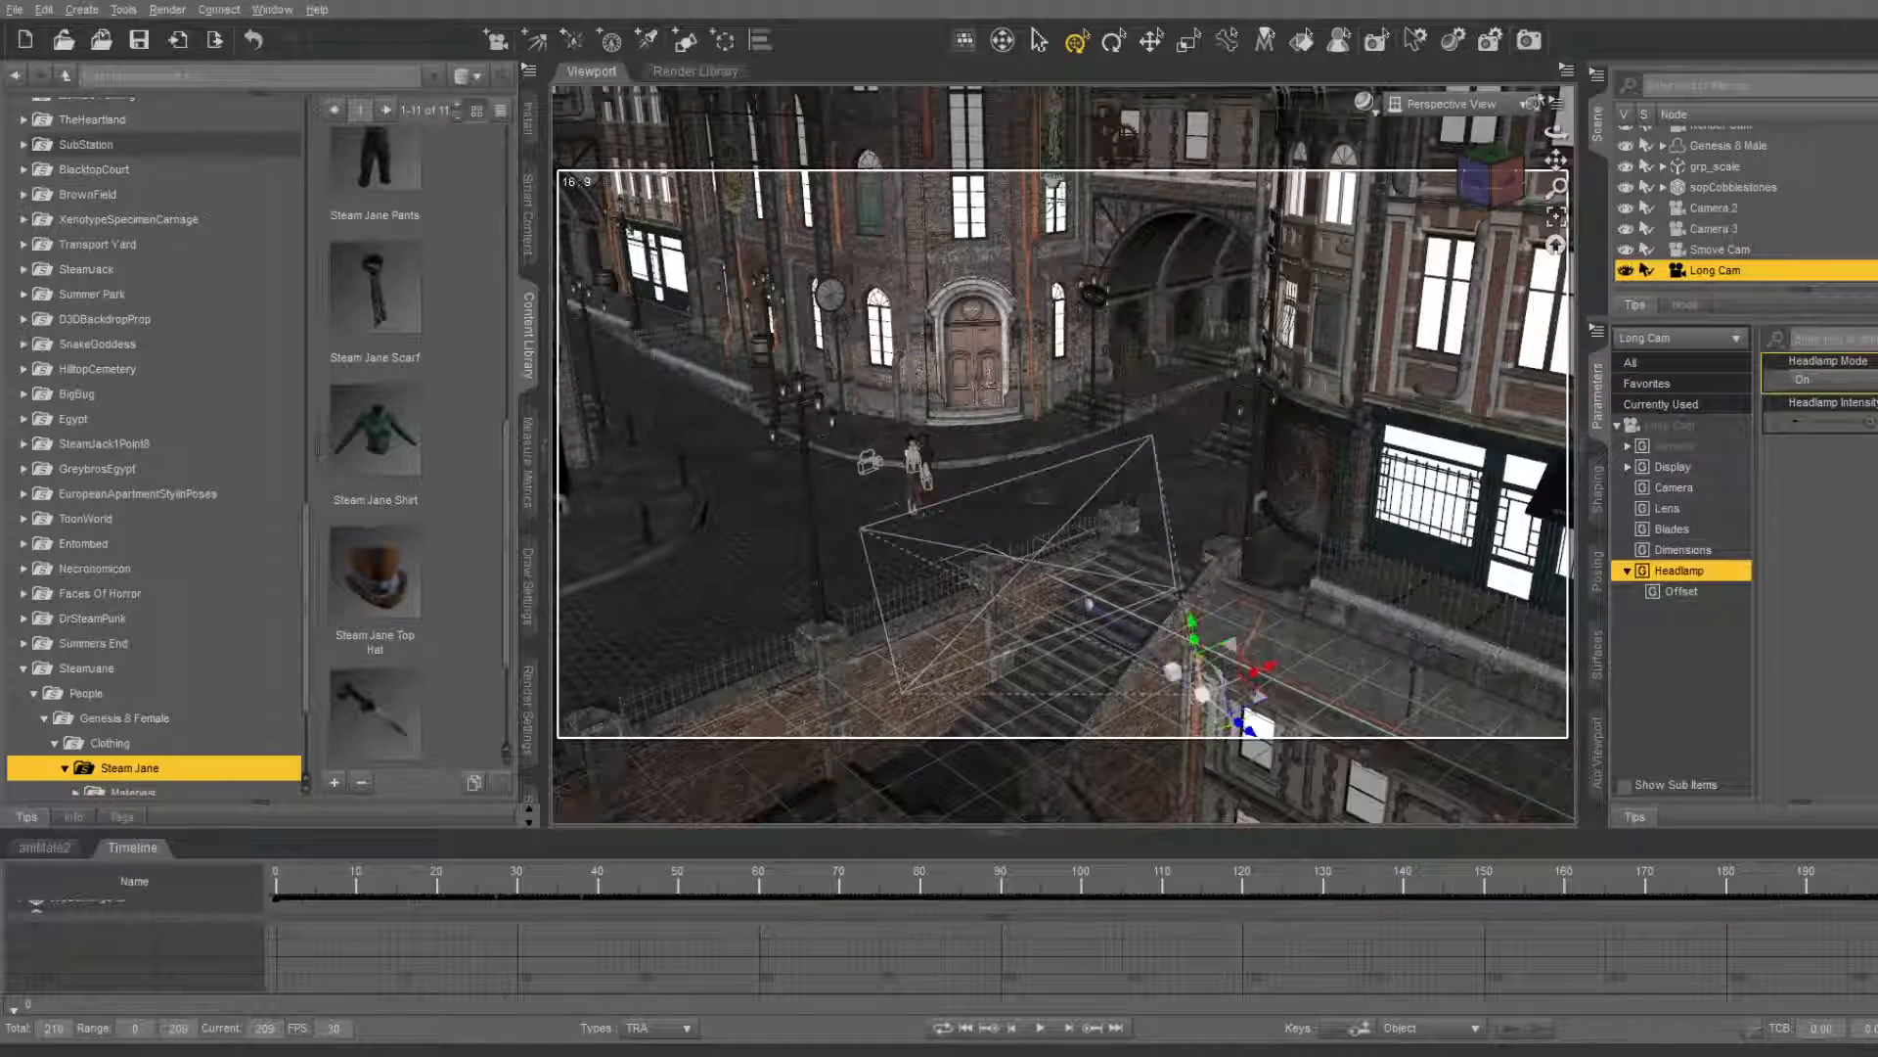
{"action": "left_click", "coordinate": [1500, 383]}
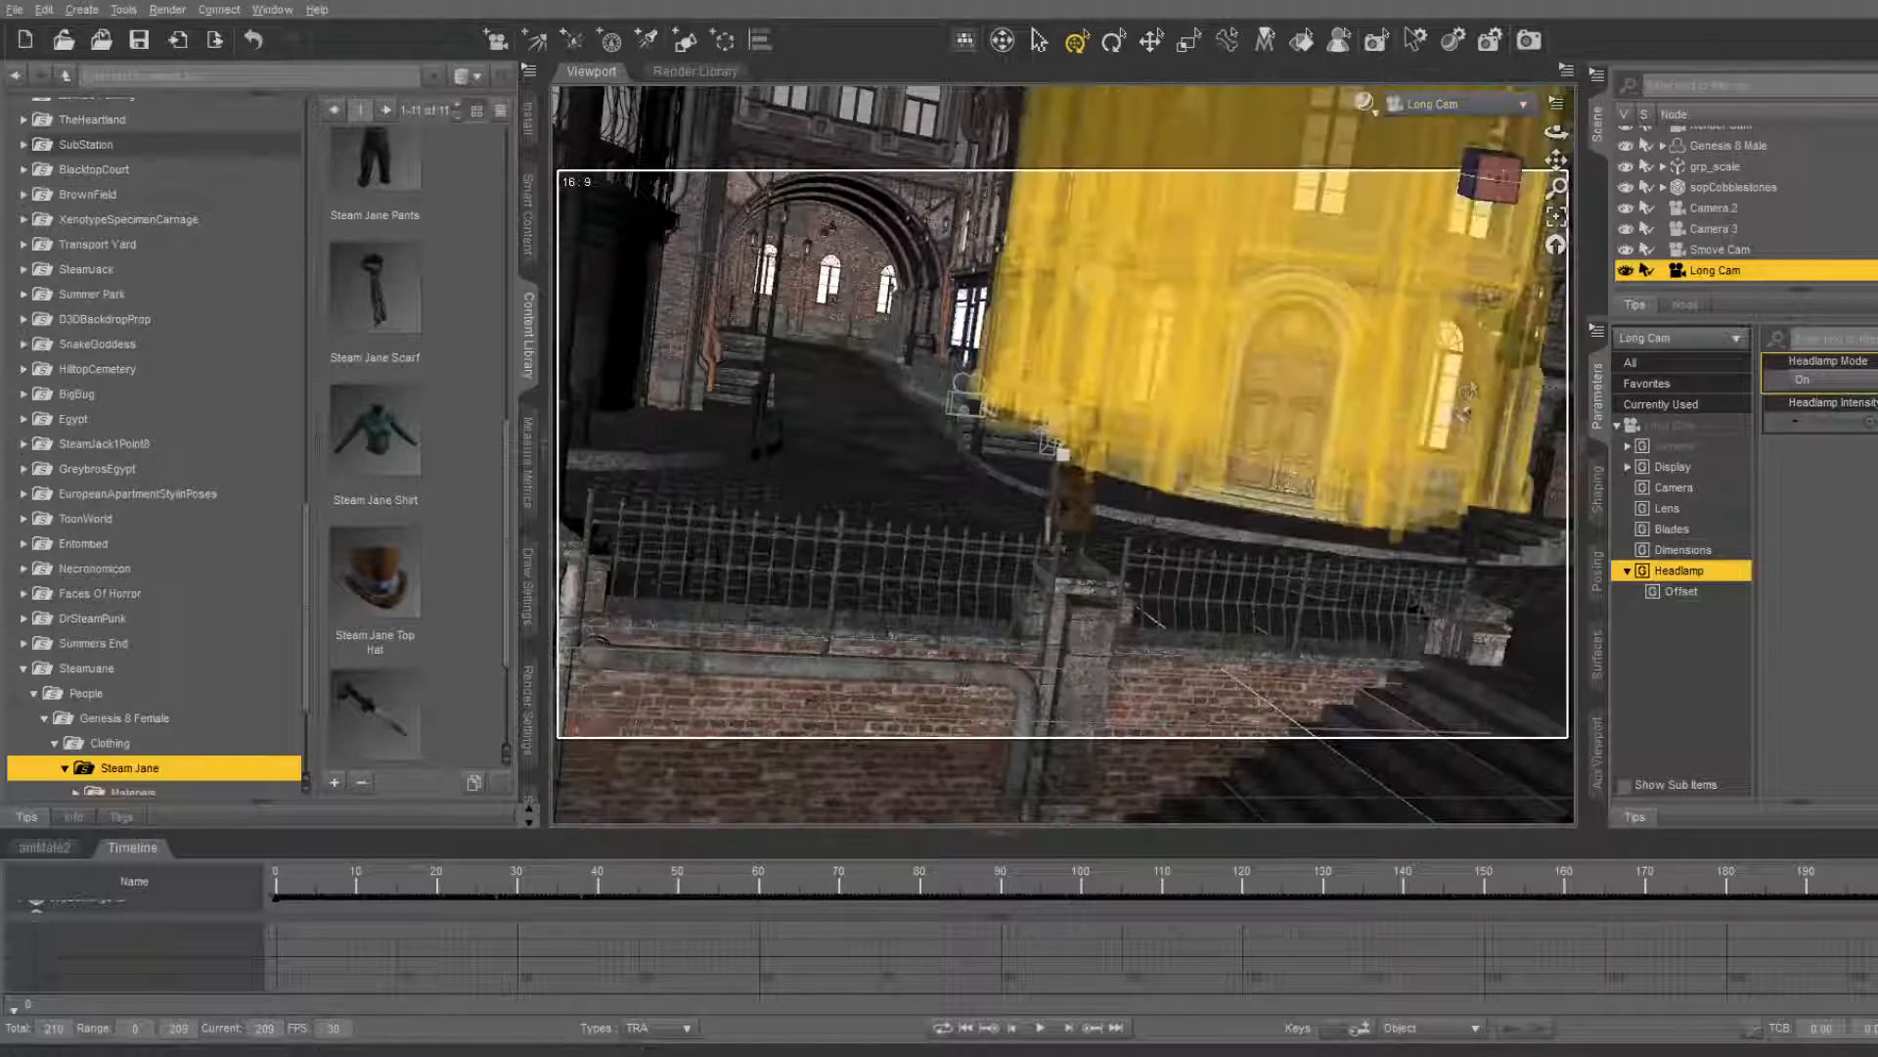
Play back the Long Cam animation from frame 0 to check the move
{"action": "left_click", "coordinate": [968, 1028]}
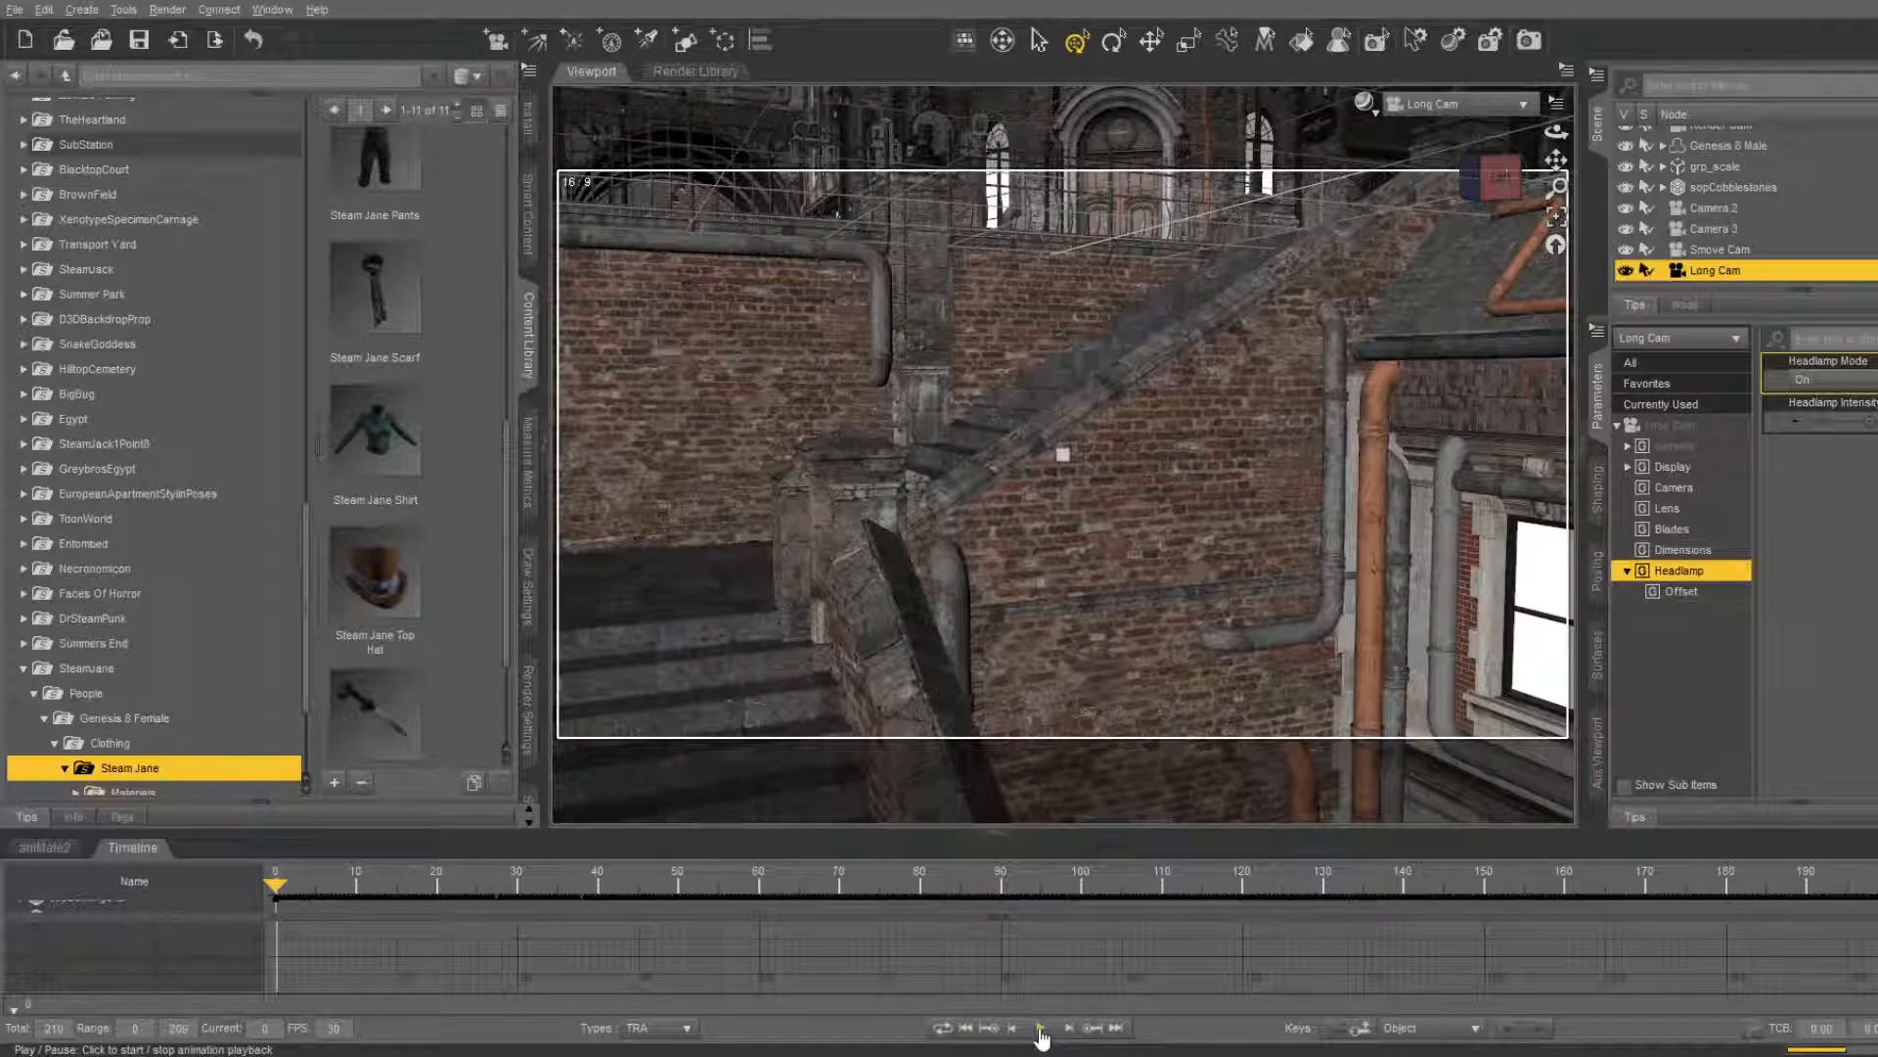
{"action": "left_click", "coordinate": [1041, 1029]}
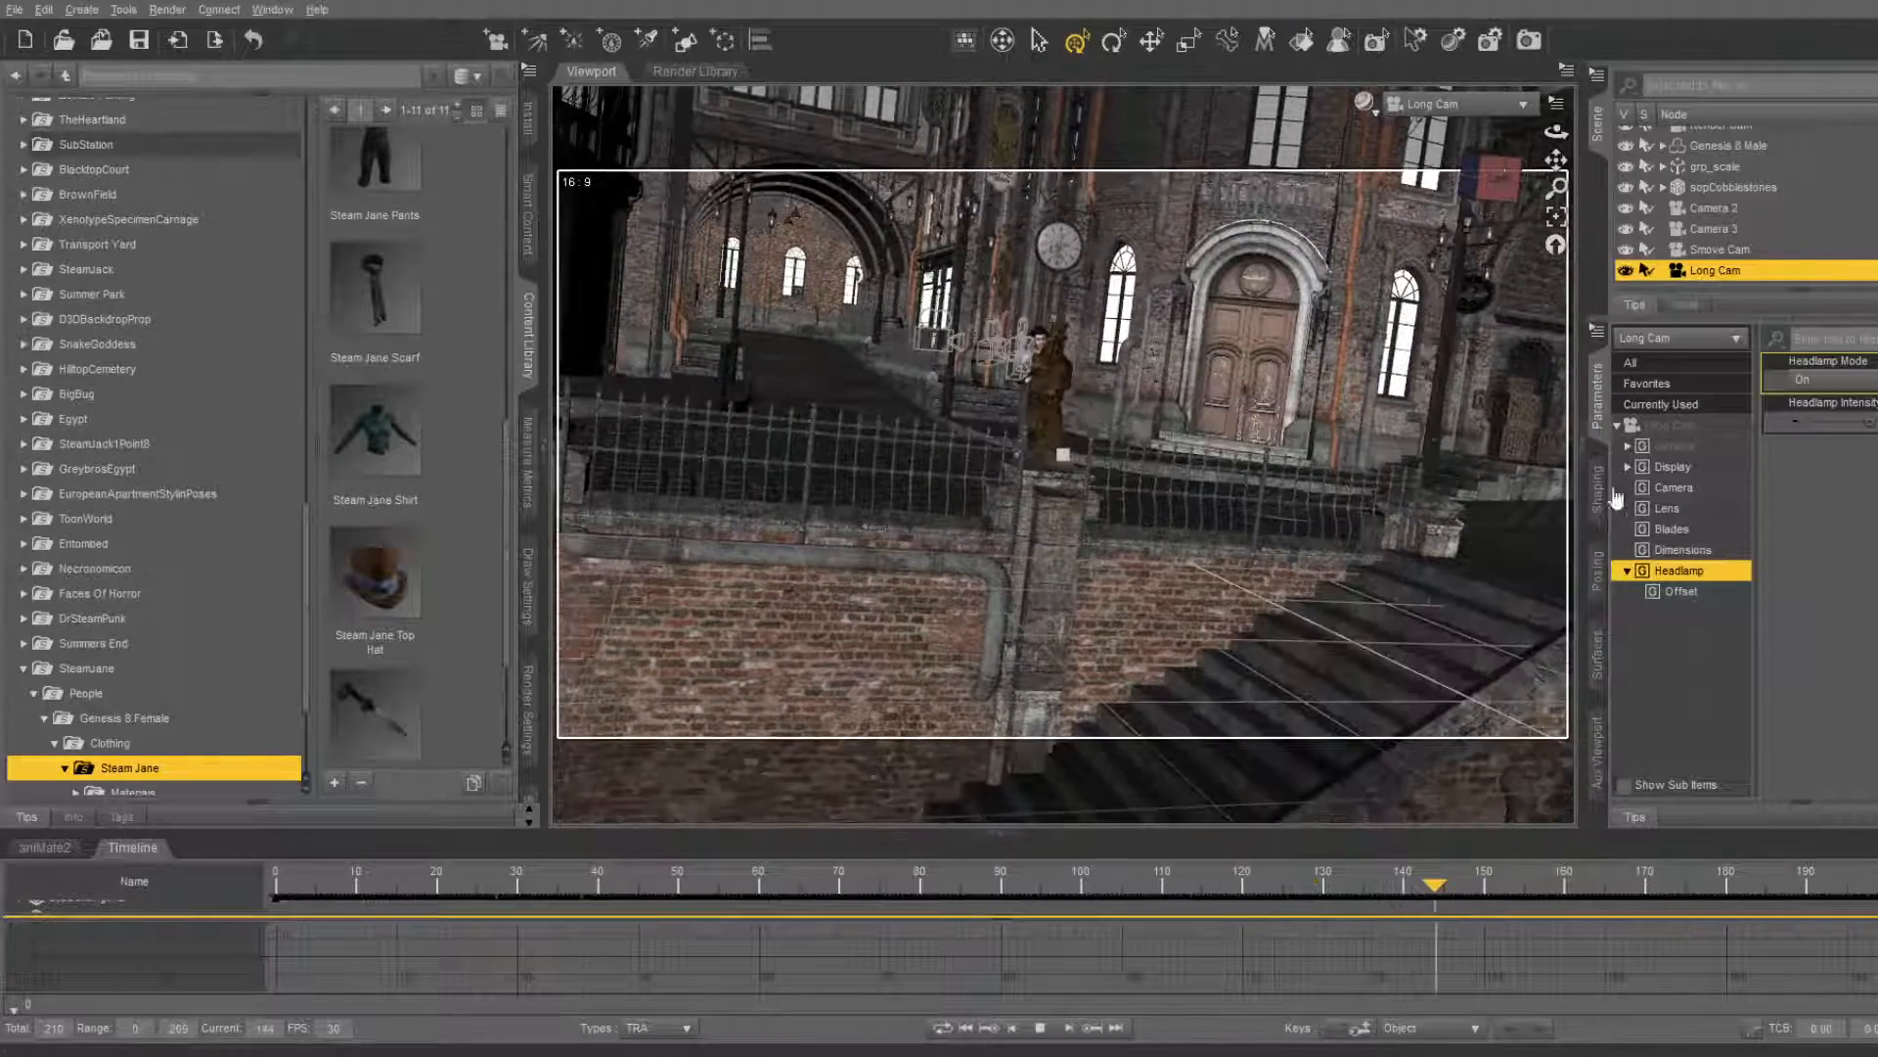
{"action": "left_click", "coordinate": [1040, 1027]}
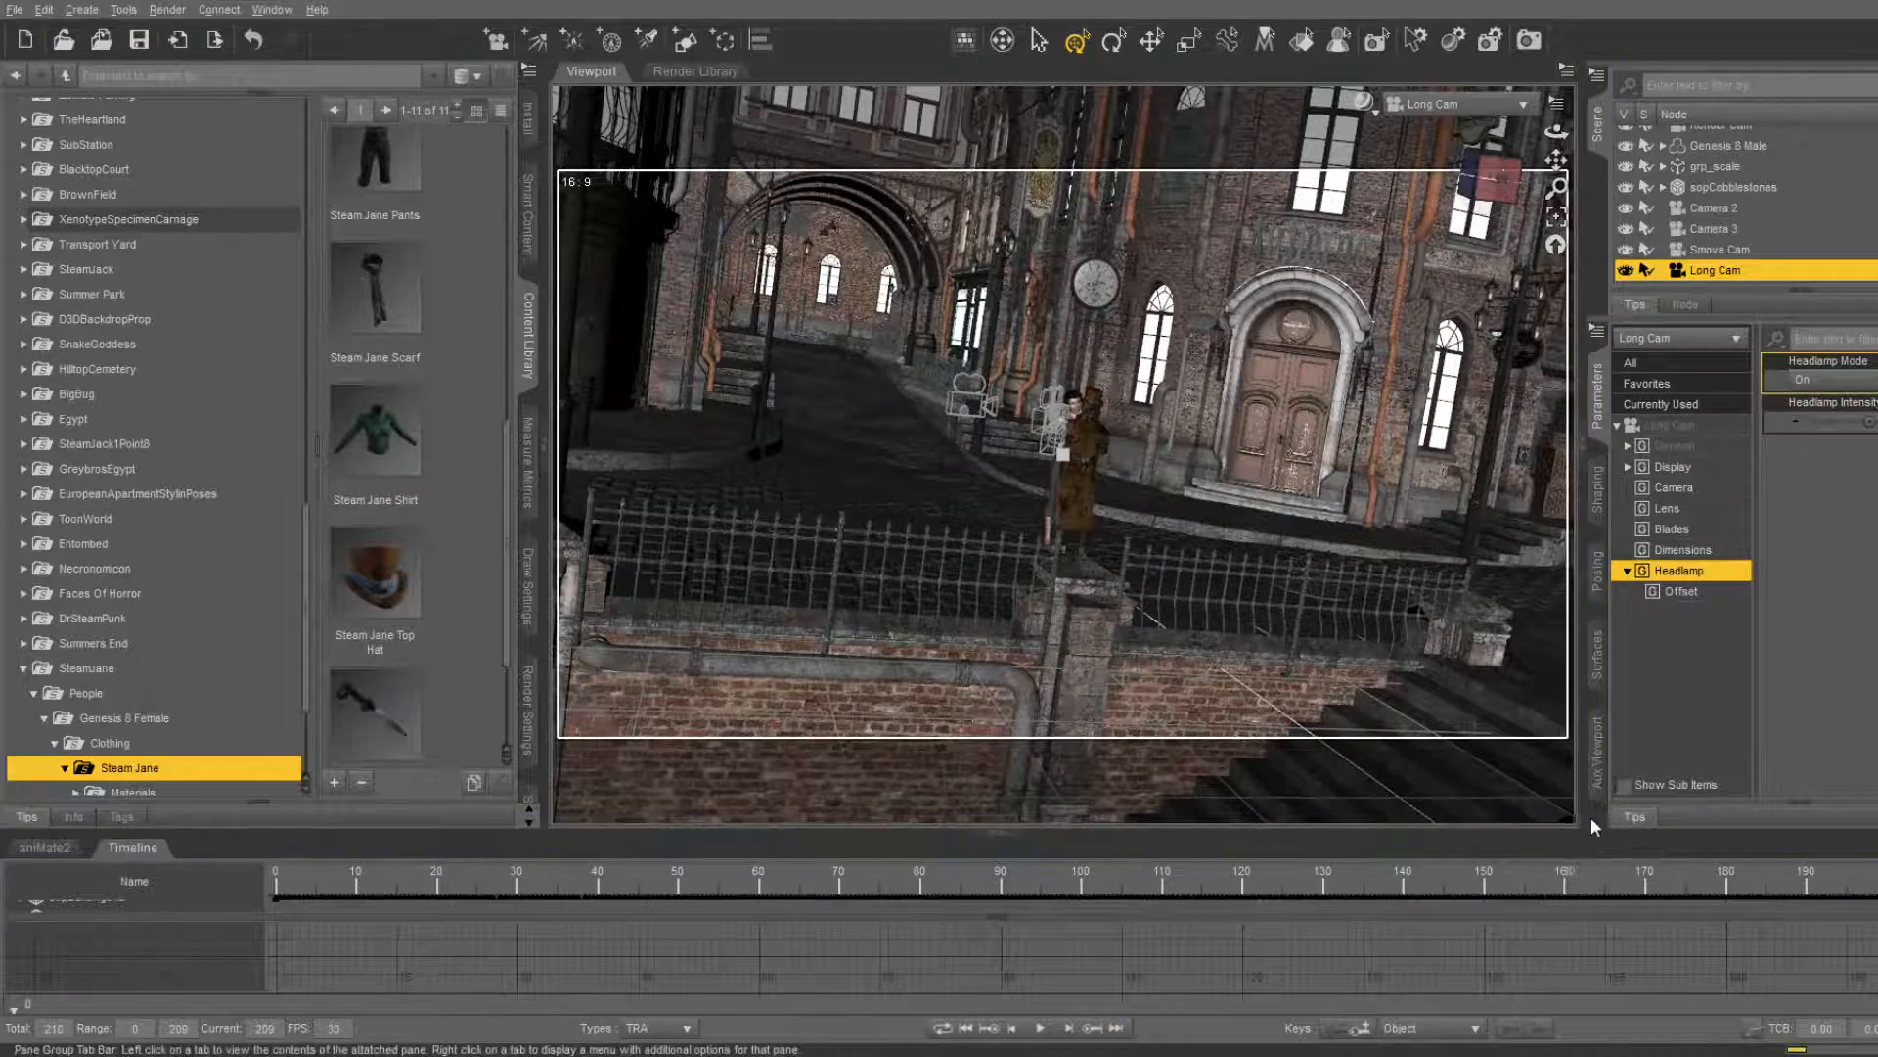
Enlarge the timeline and delete Long Cam's translation and rotation keys at frame 0
{"action": "left_click_drag", "start_coordinate": [1610, 536], "coordinate": [1605, 541]}
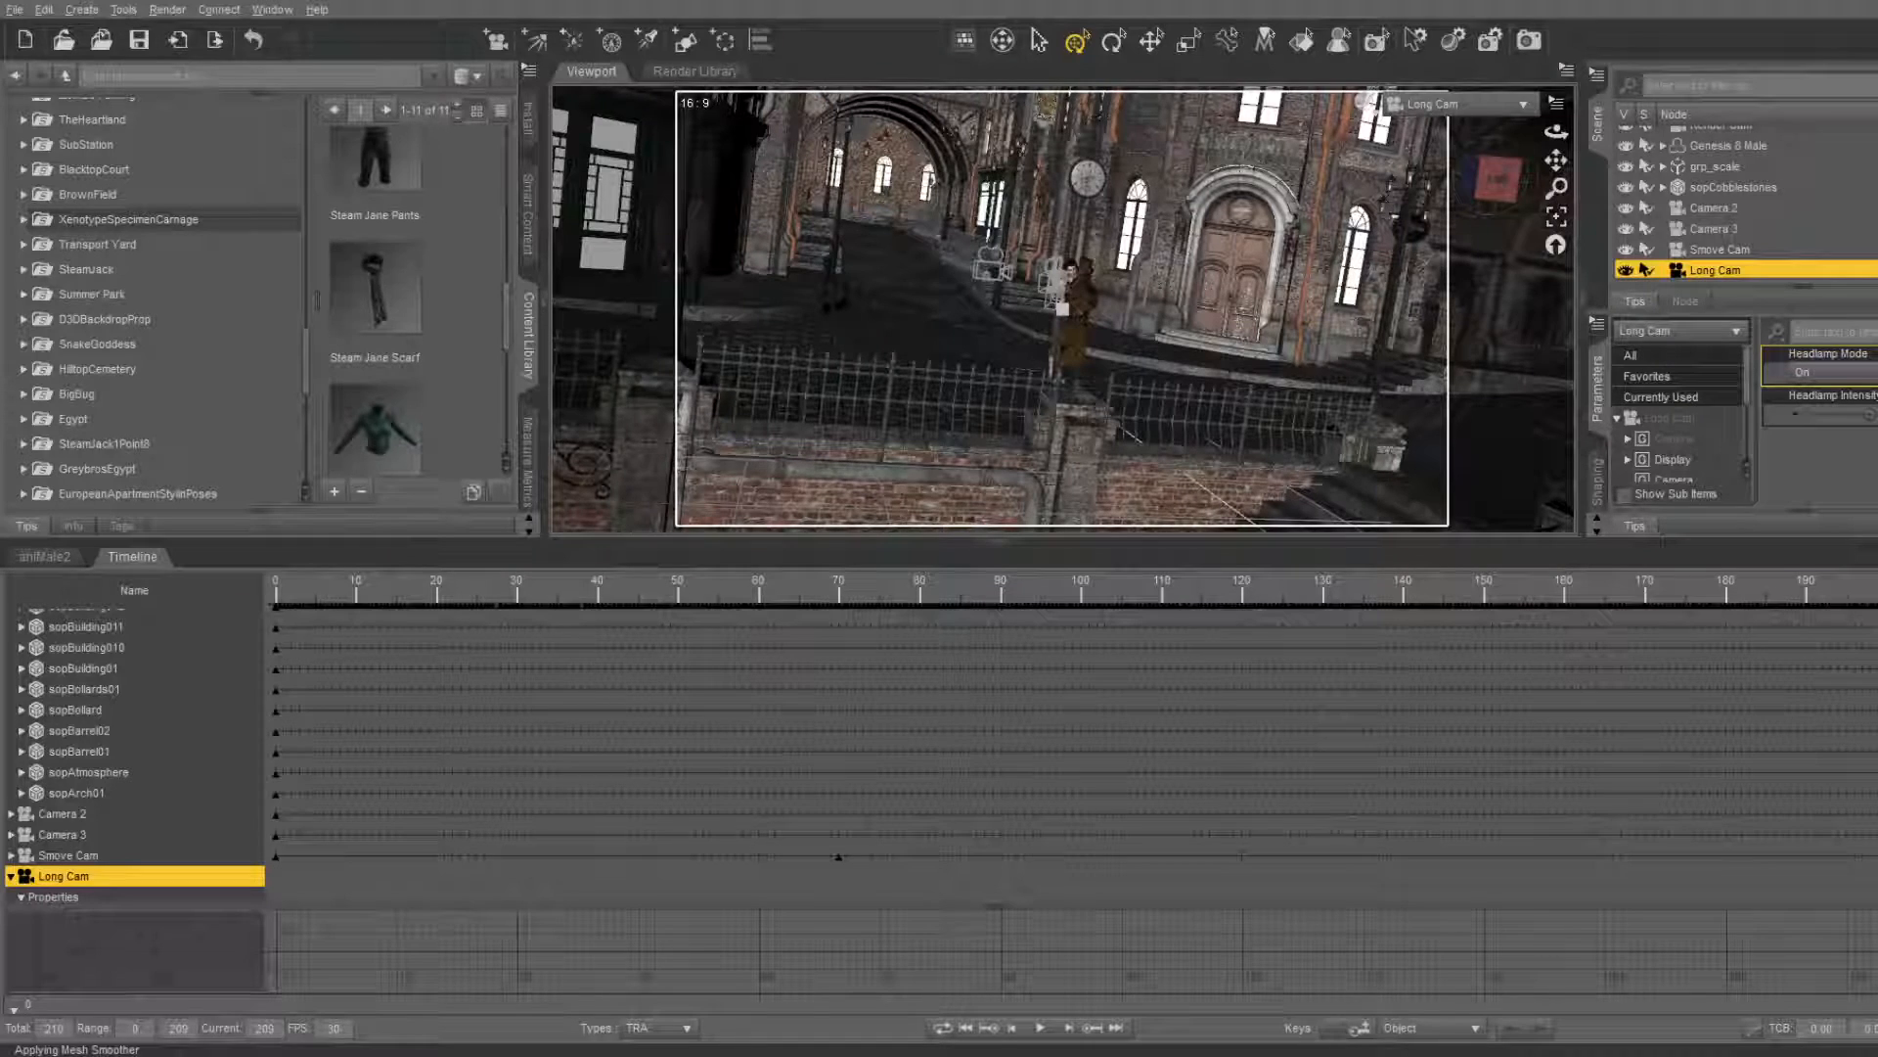
{"action": "left_click", "coordinate": [1790, 599]}
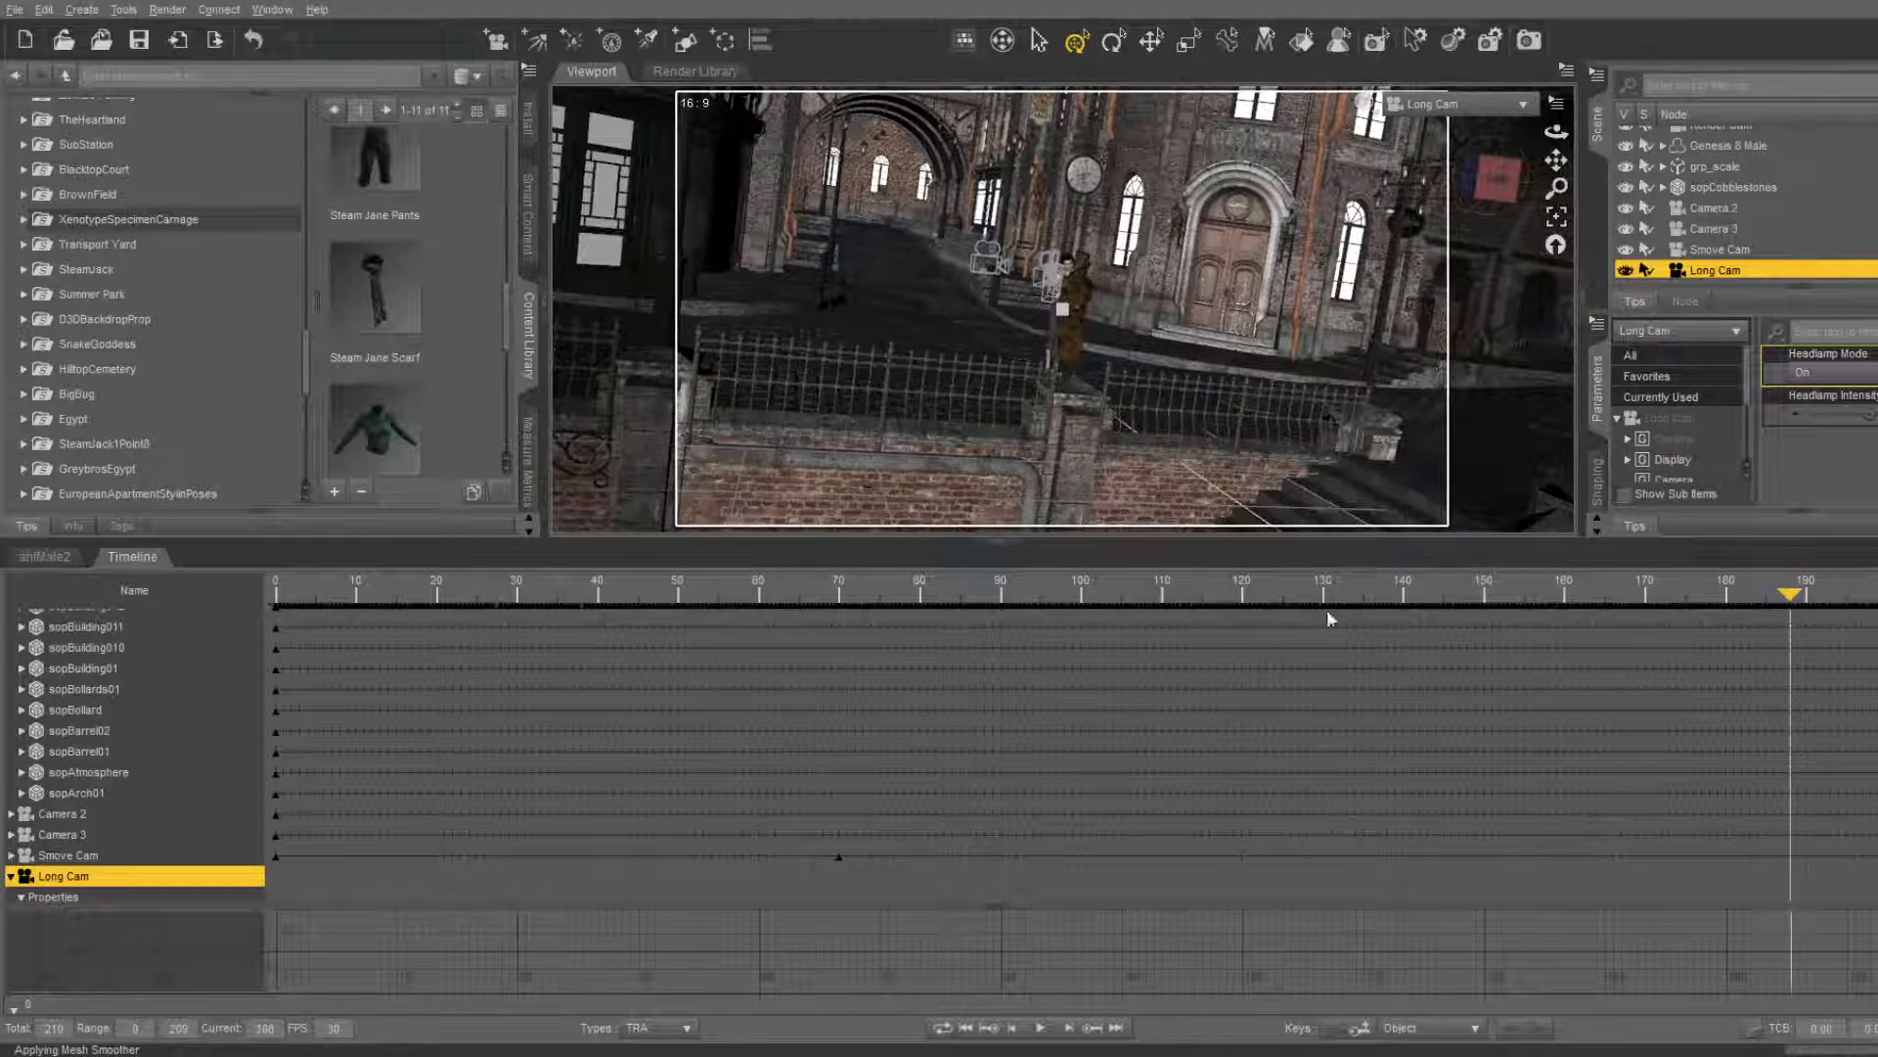
{"action": "left_click", "coordinate": [966, 1027]}
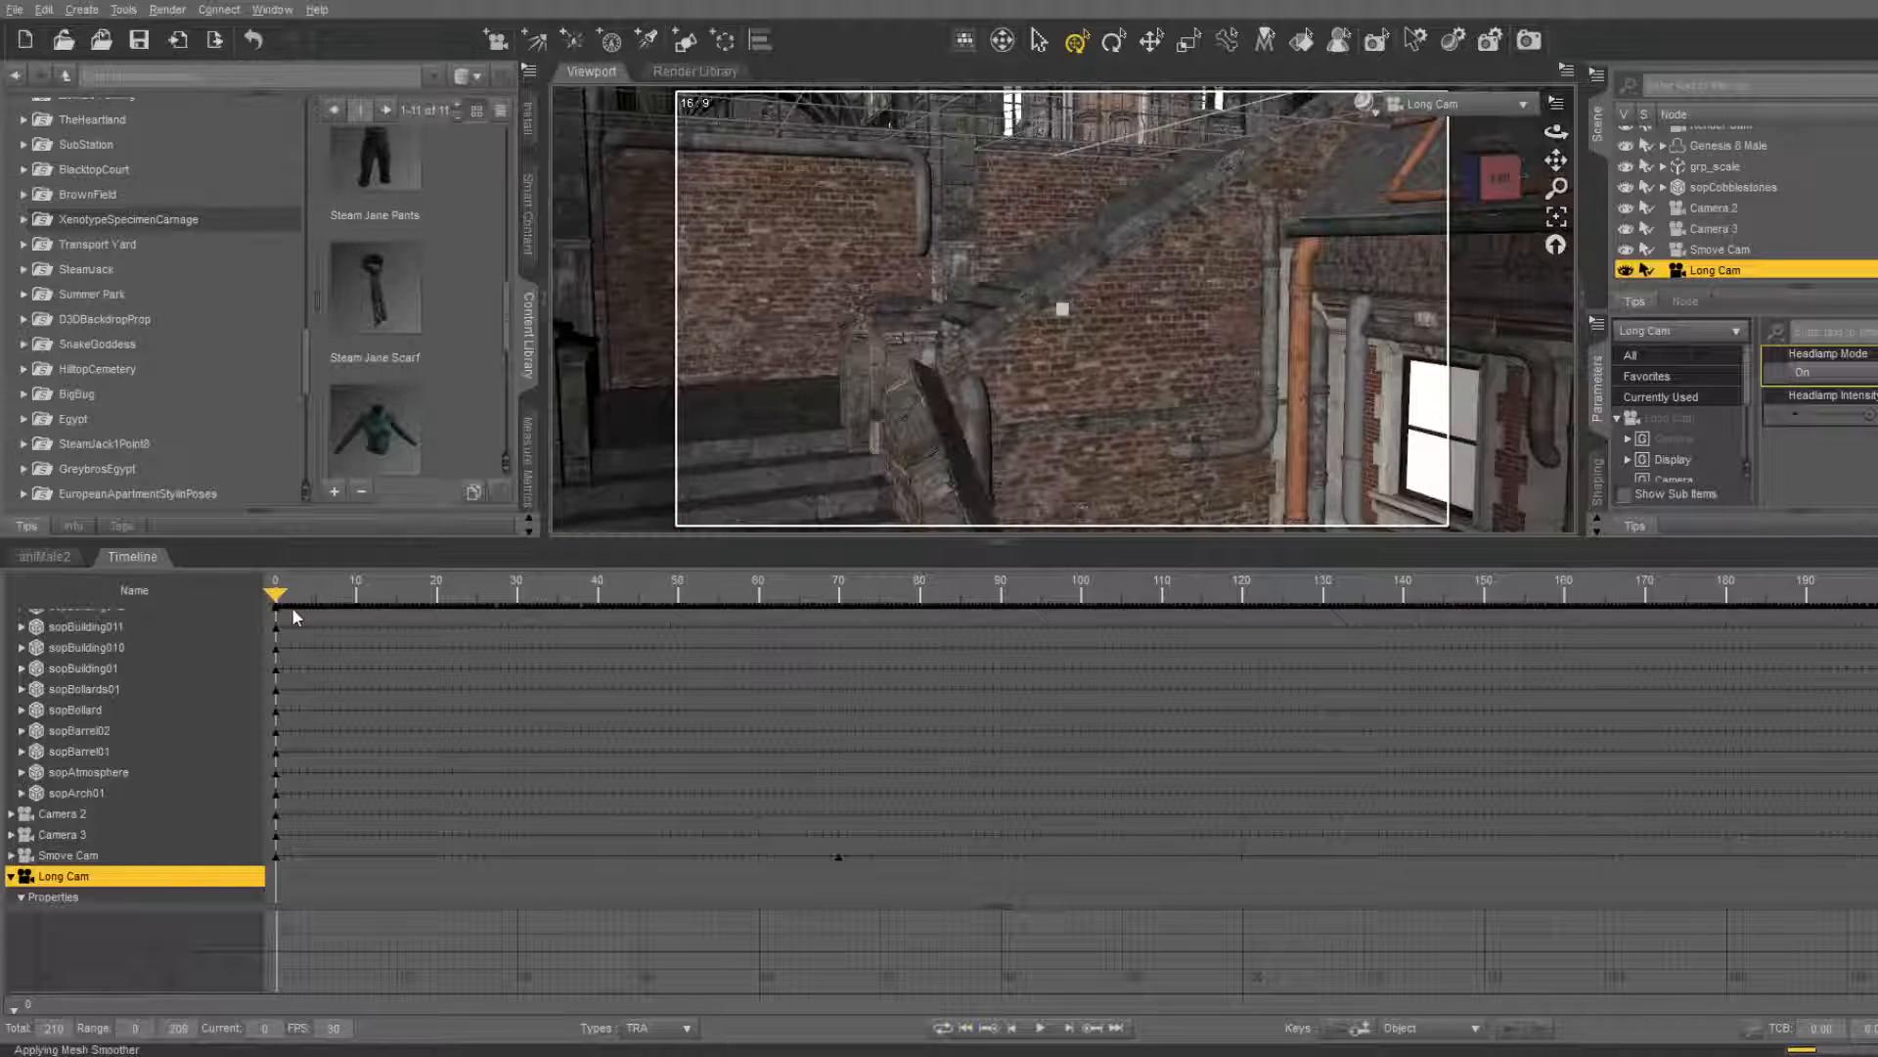
{"action": "scroll", "coordinate": [162, 753], "scroll_direction": "down", "scroll_amount": 3}
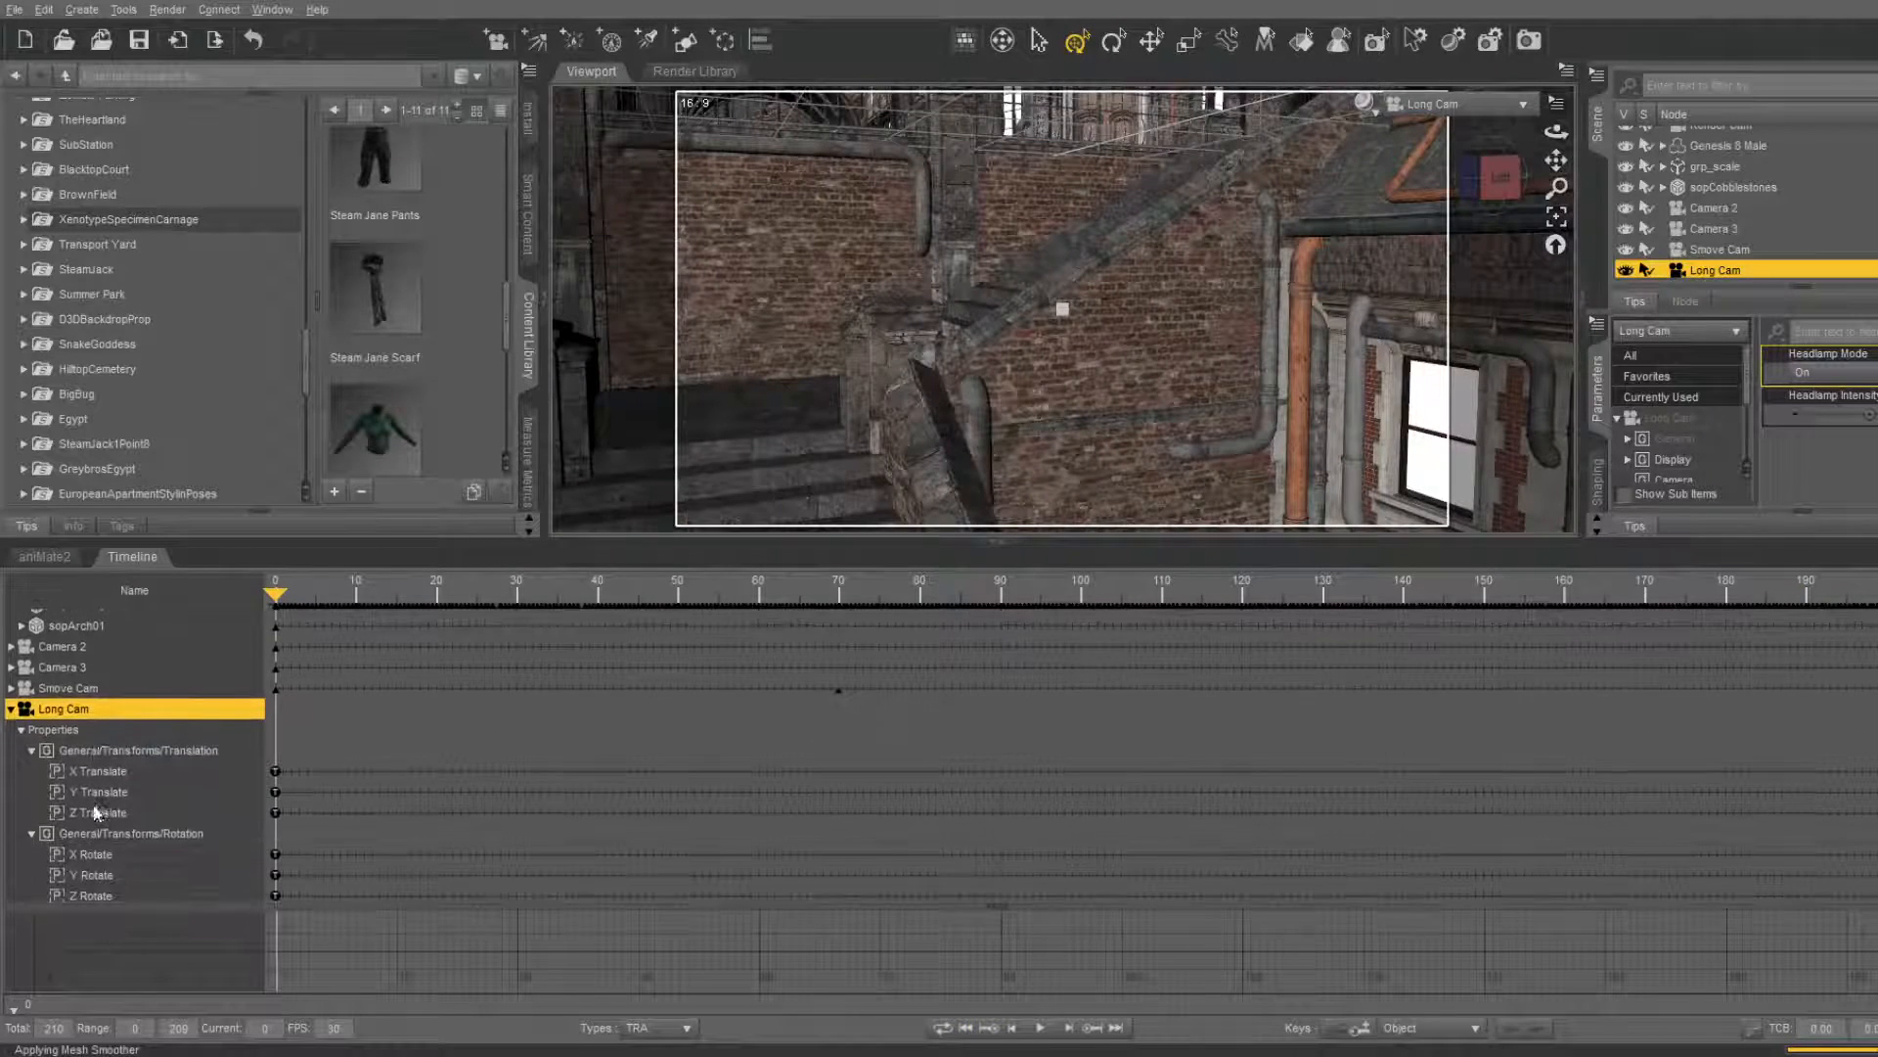
{"action": "left_click", "coordinate": [311, 745]}
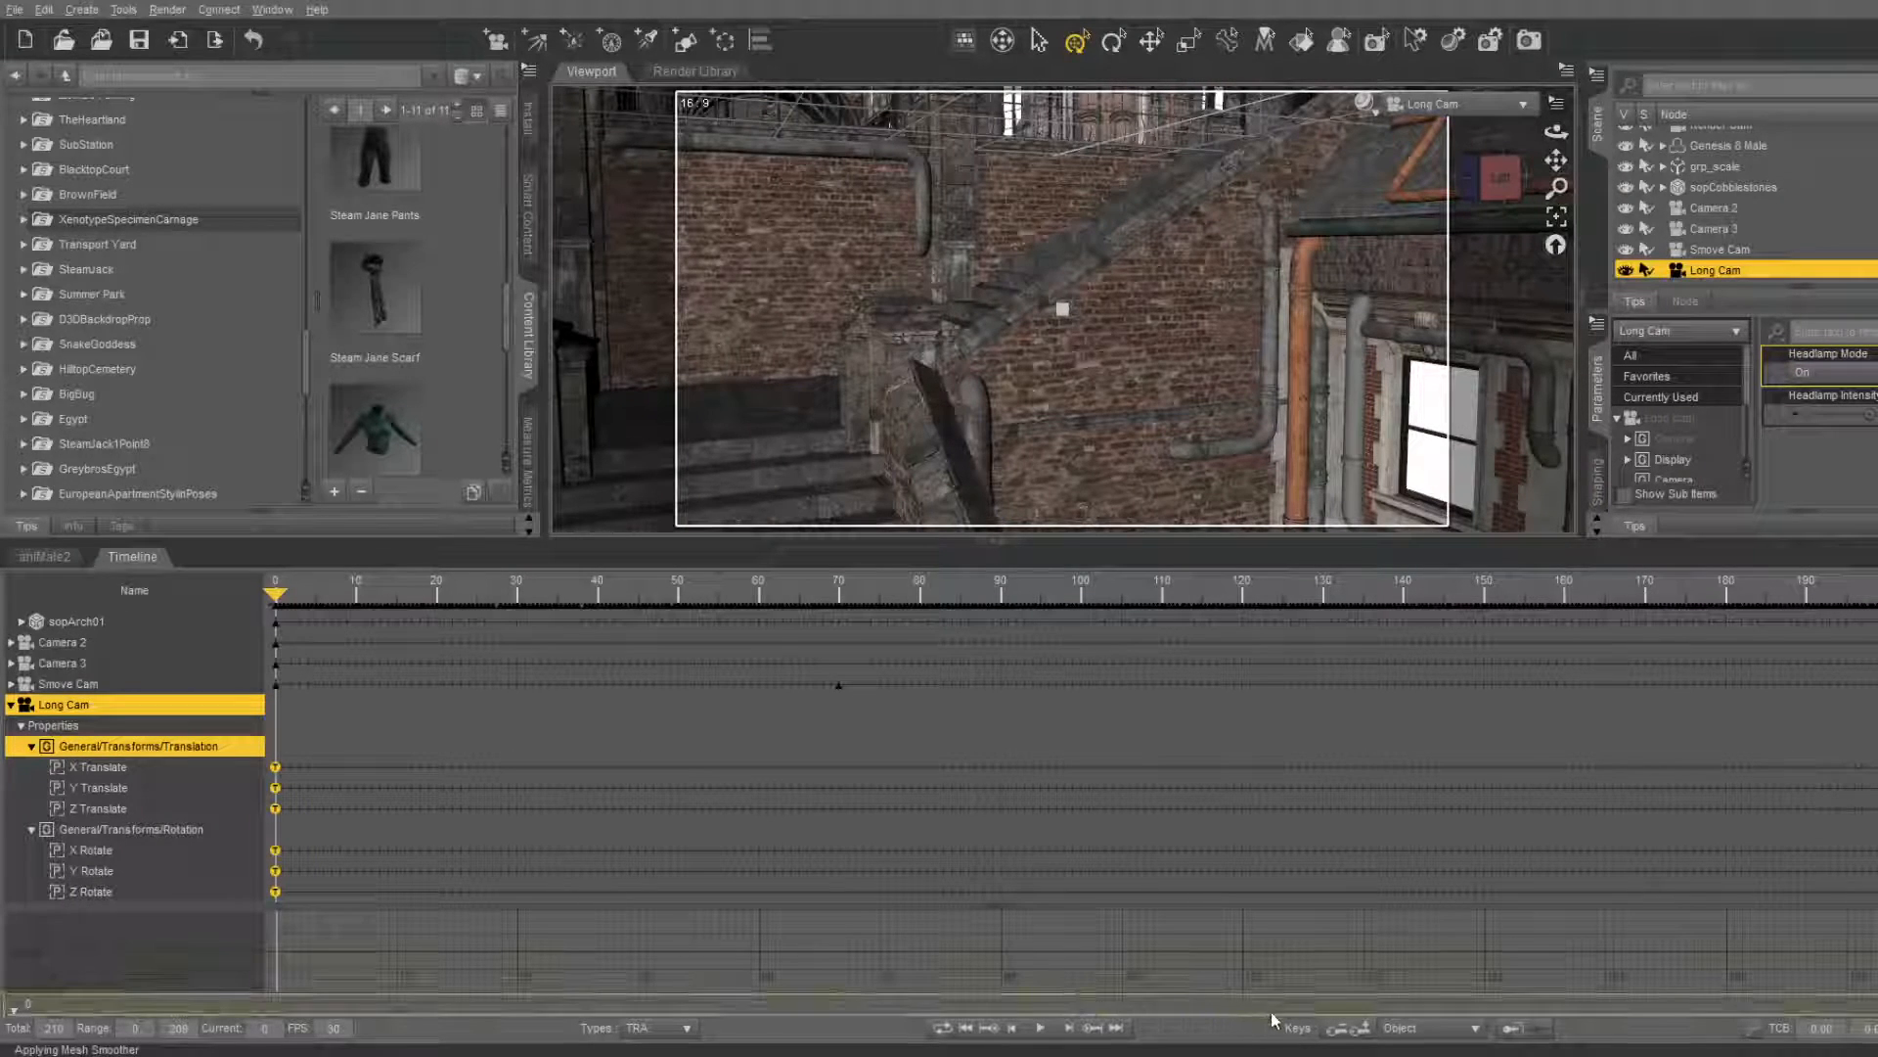
{"action": "left_click", "coordinate": [1342, 1025]}
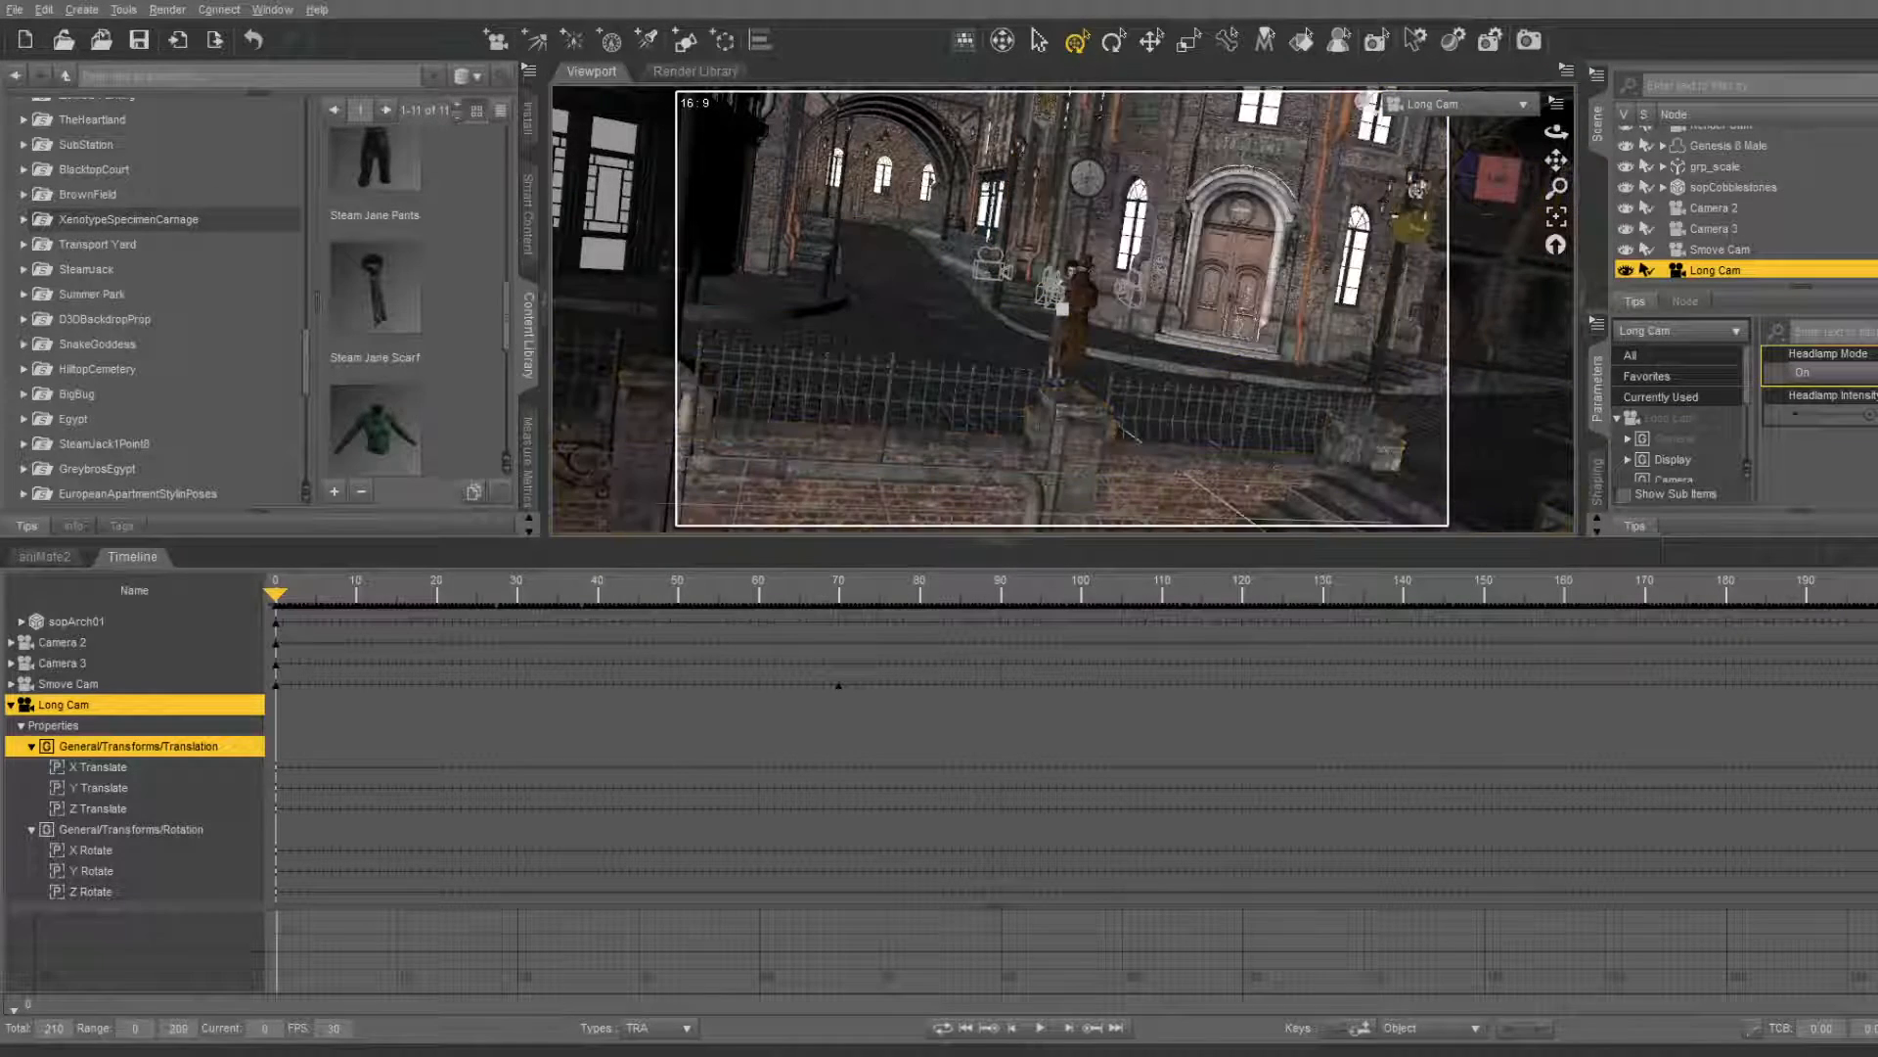
Reframe Long Cam at frame 0 from a lower viewpoint looking up past the railing at the arched door, and preview the animation
{"action": "mouse_move", "coordinate": [1556, 131]}
{"action": "left_mouse_down"}
{"action": "mouse_move", "coordinate": [1493, 170]}
{"action": "mouse_move", "coordinate": [1510, 154]}
{"action": "left_mouse_up"}
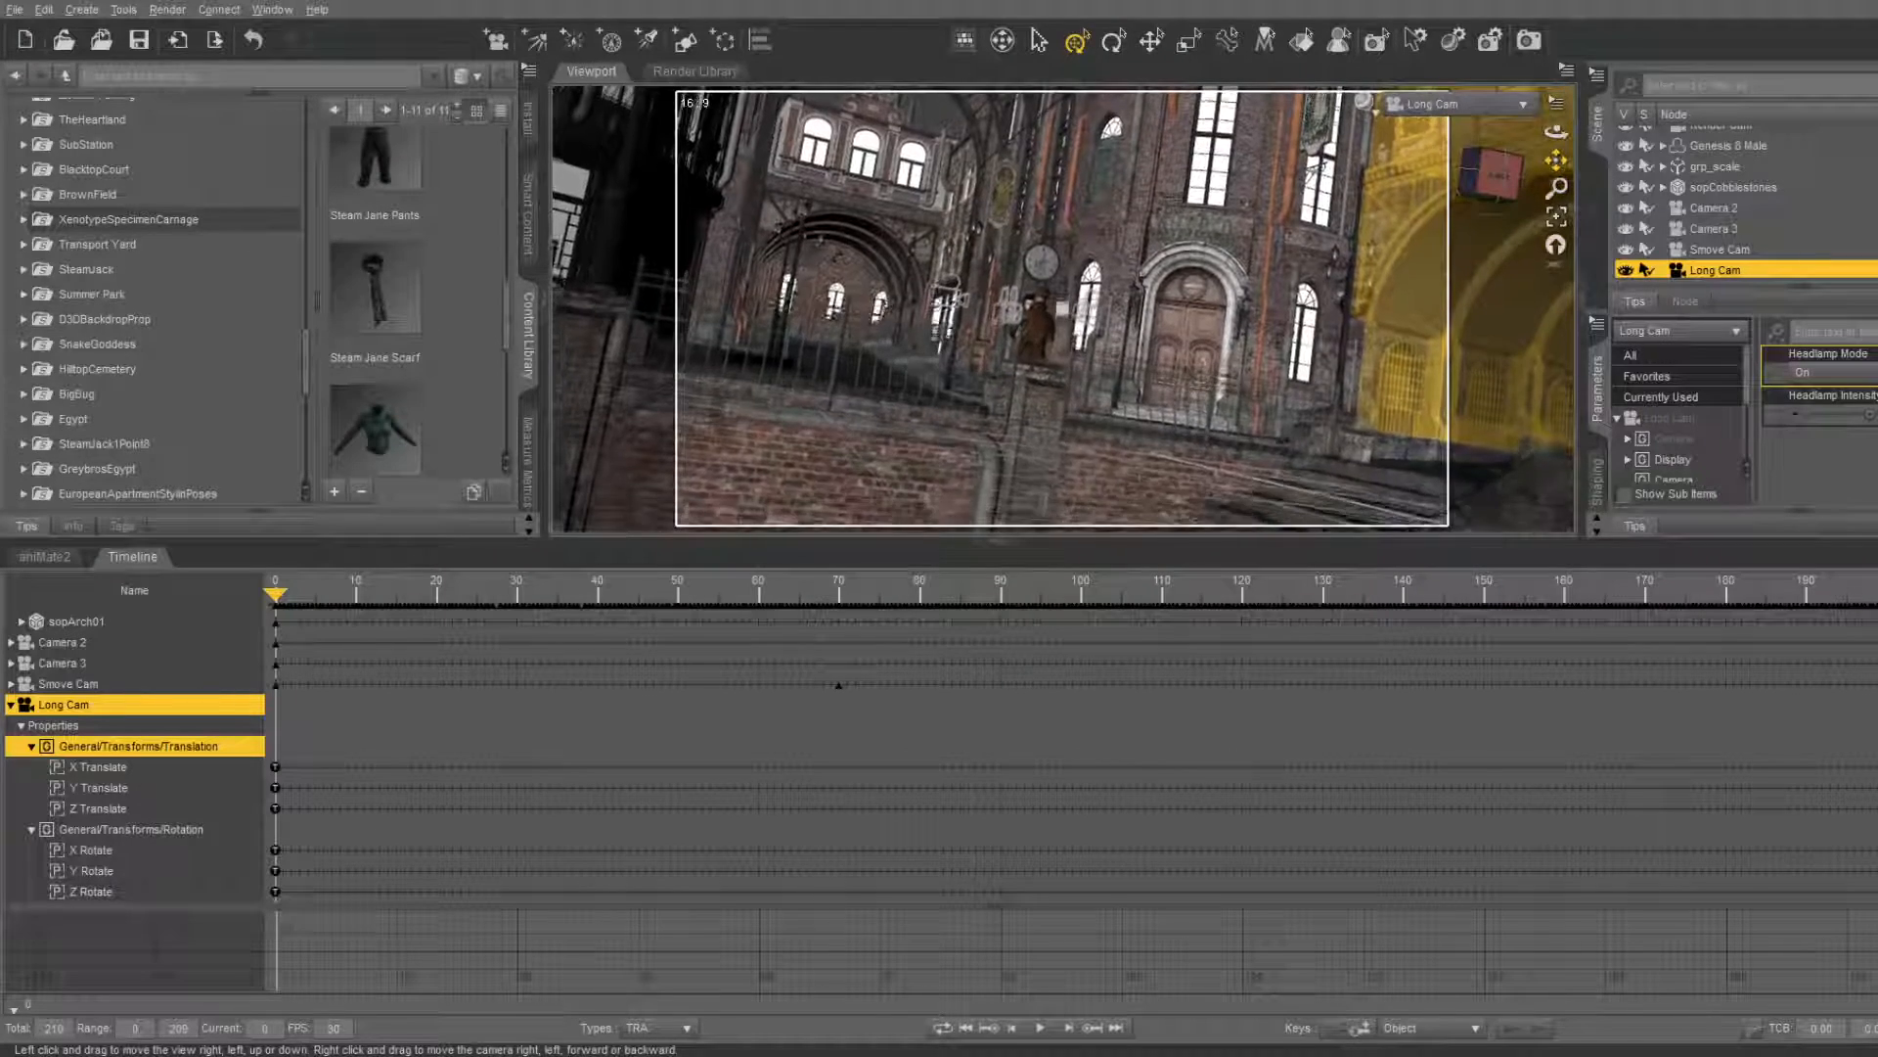
{"action": "left_click", "coordinate": [1041, 1032]}
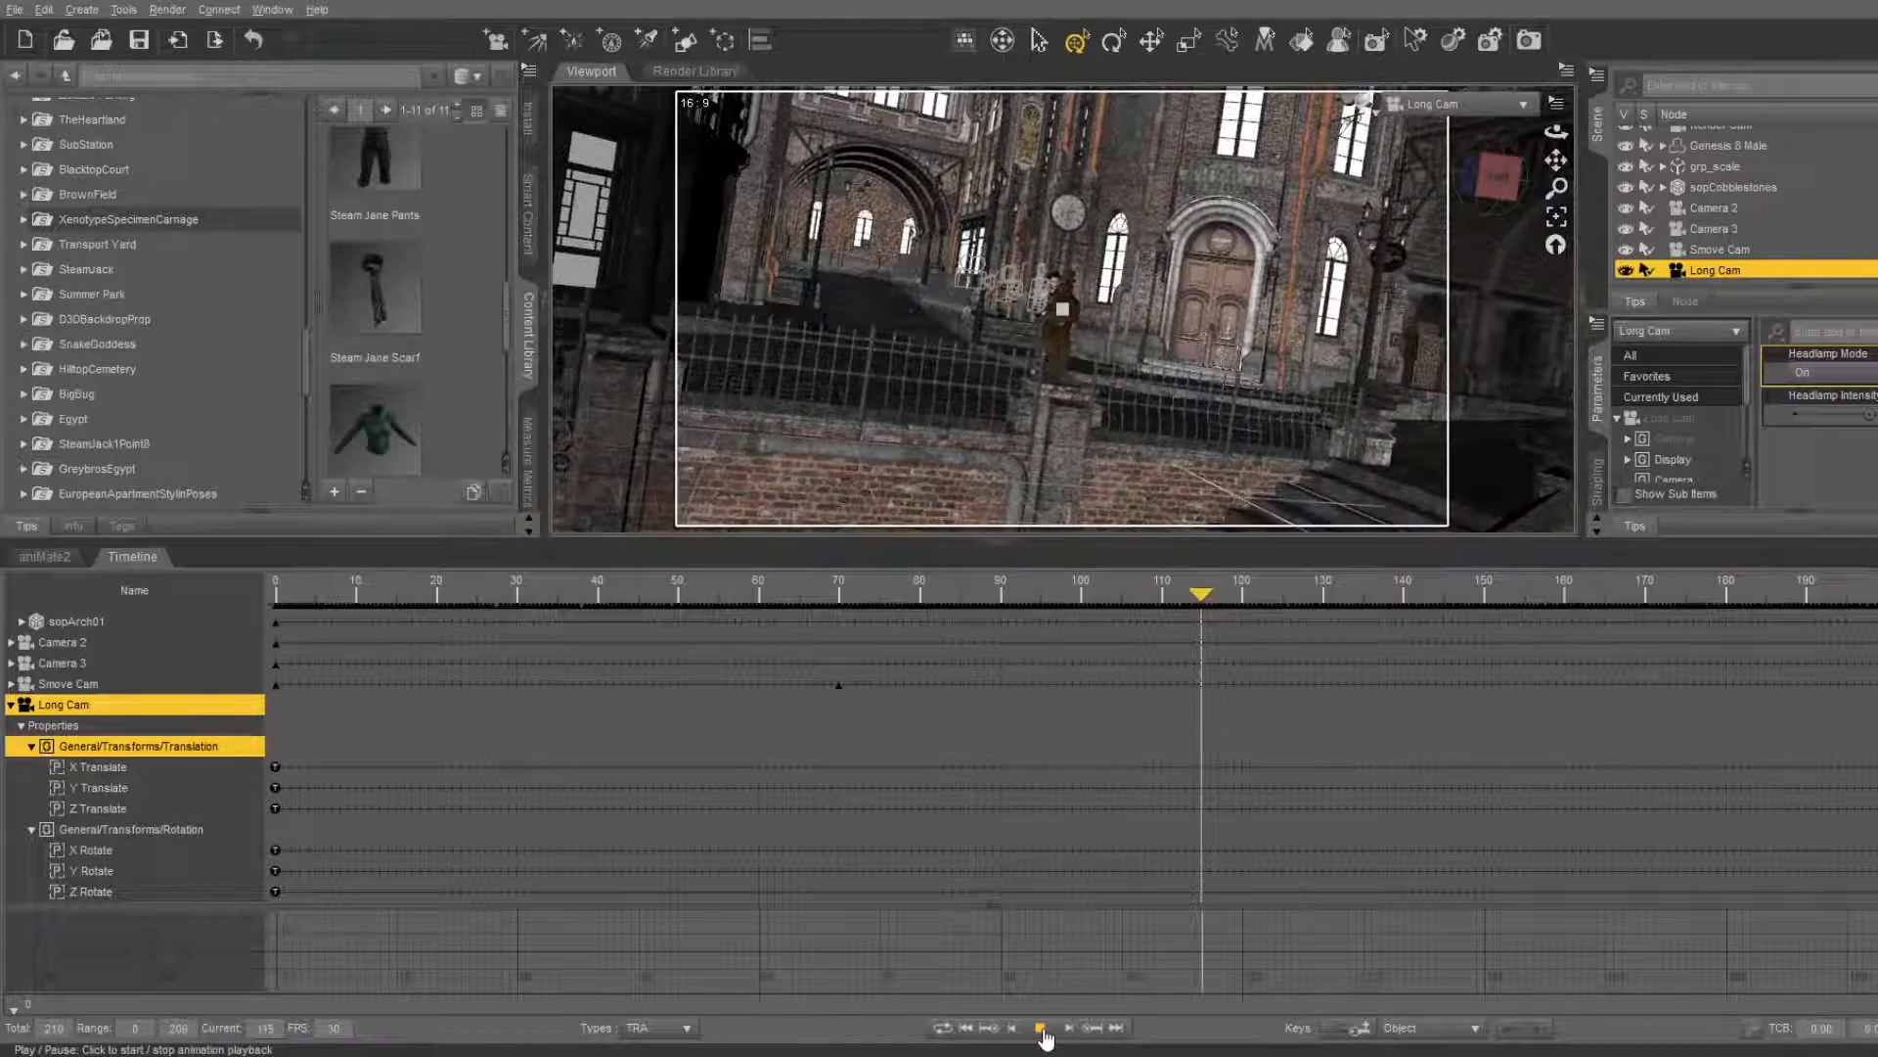
{"action": "left_click", "coordinate": [1041, 1028]}
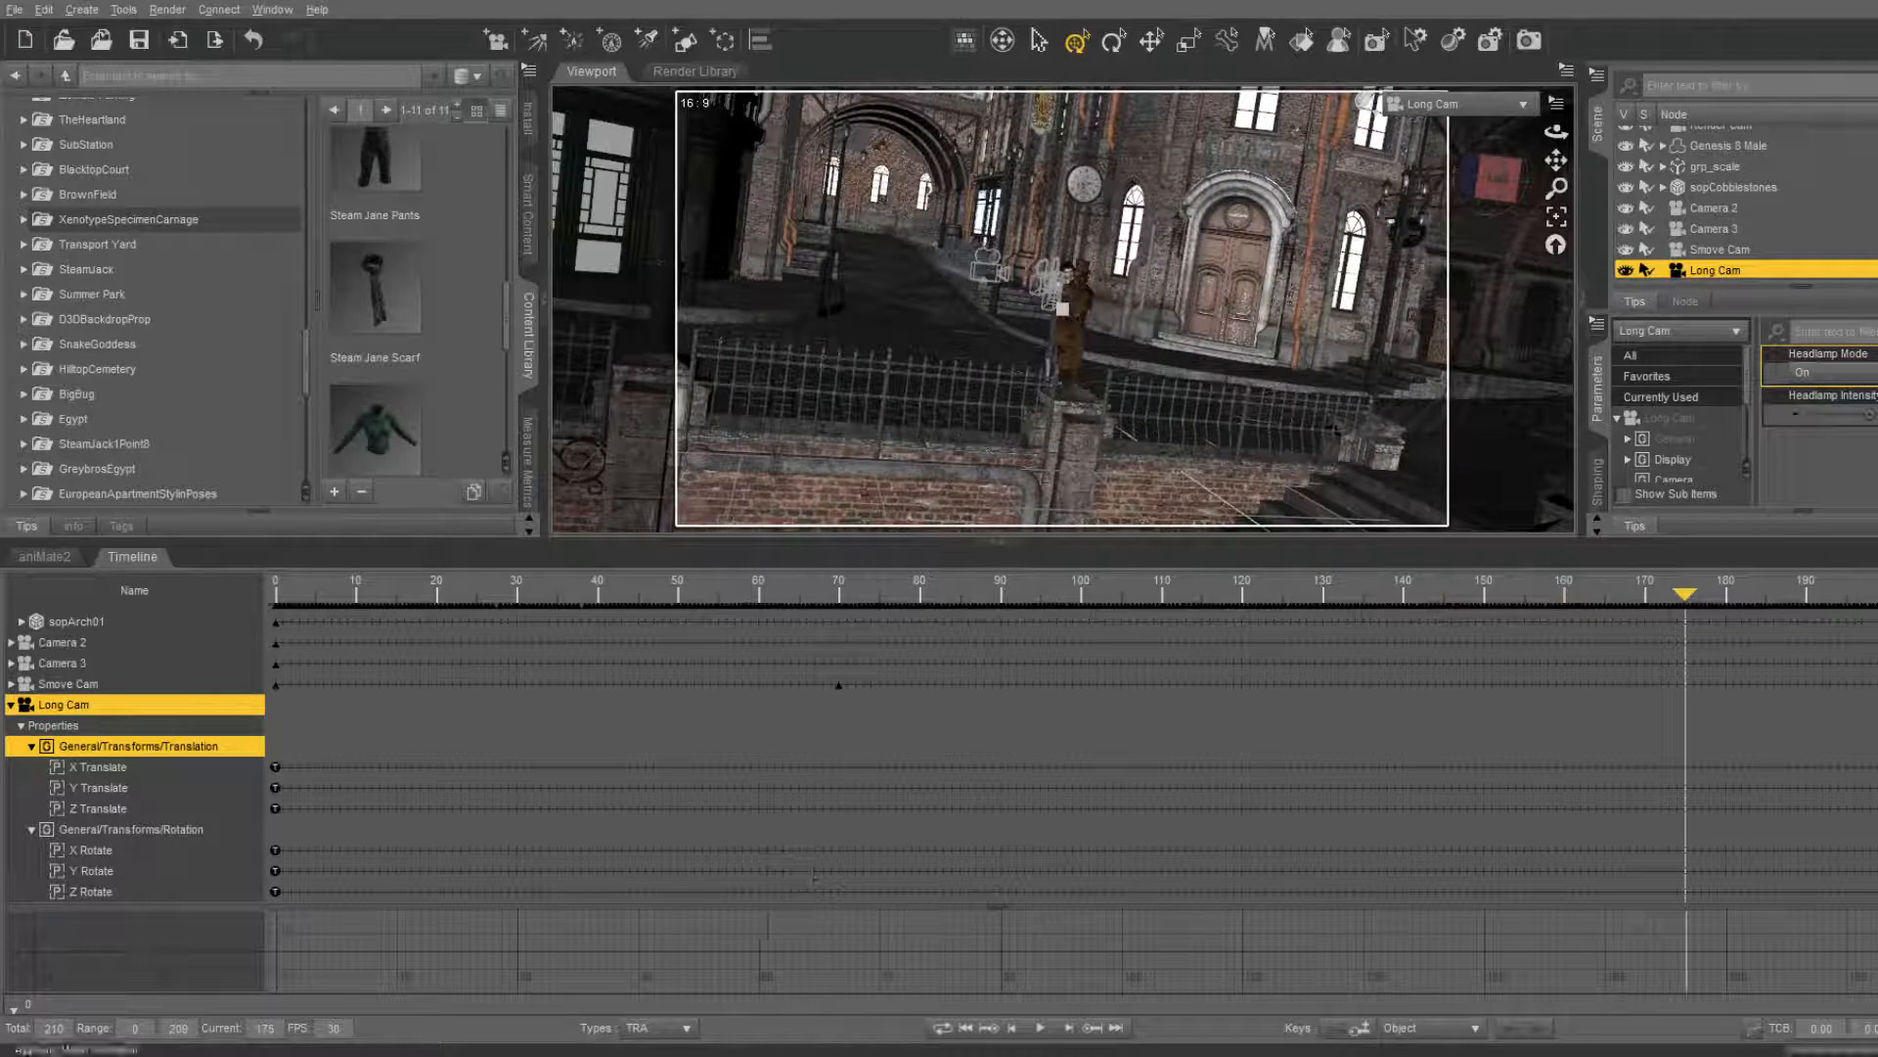
Switch to the Perspective View, select the wall clock, frame it and orbit to see its face at an angle
{"action": "left_click", "coordinate": [1479, 130]}
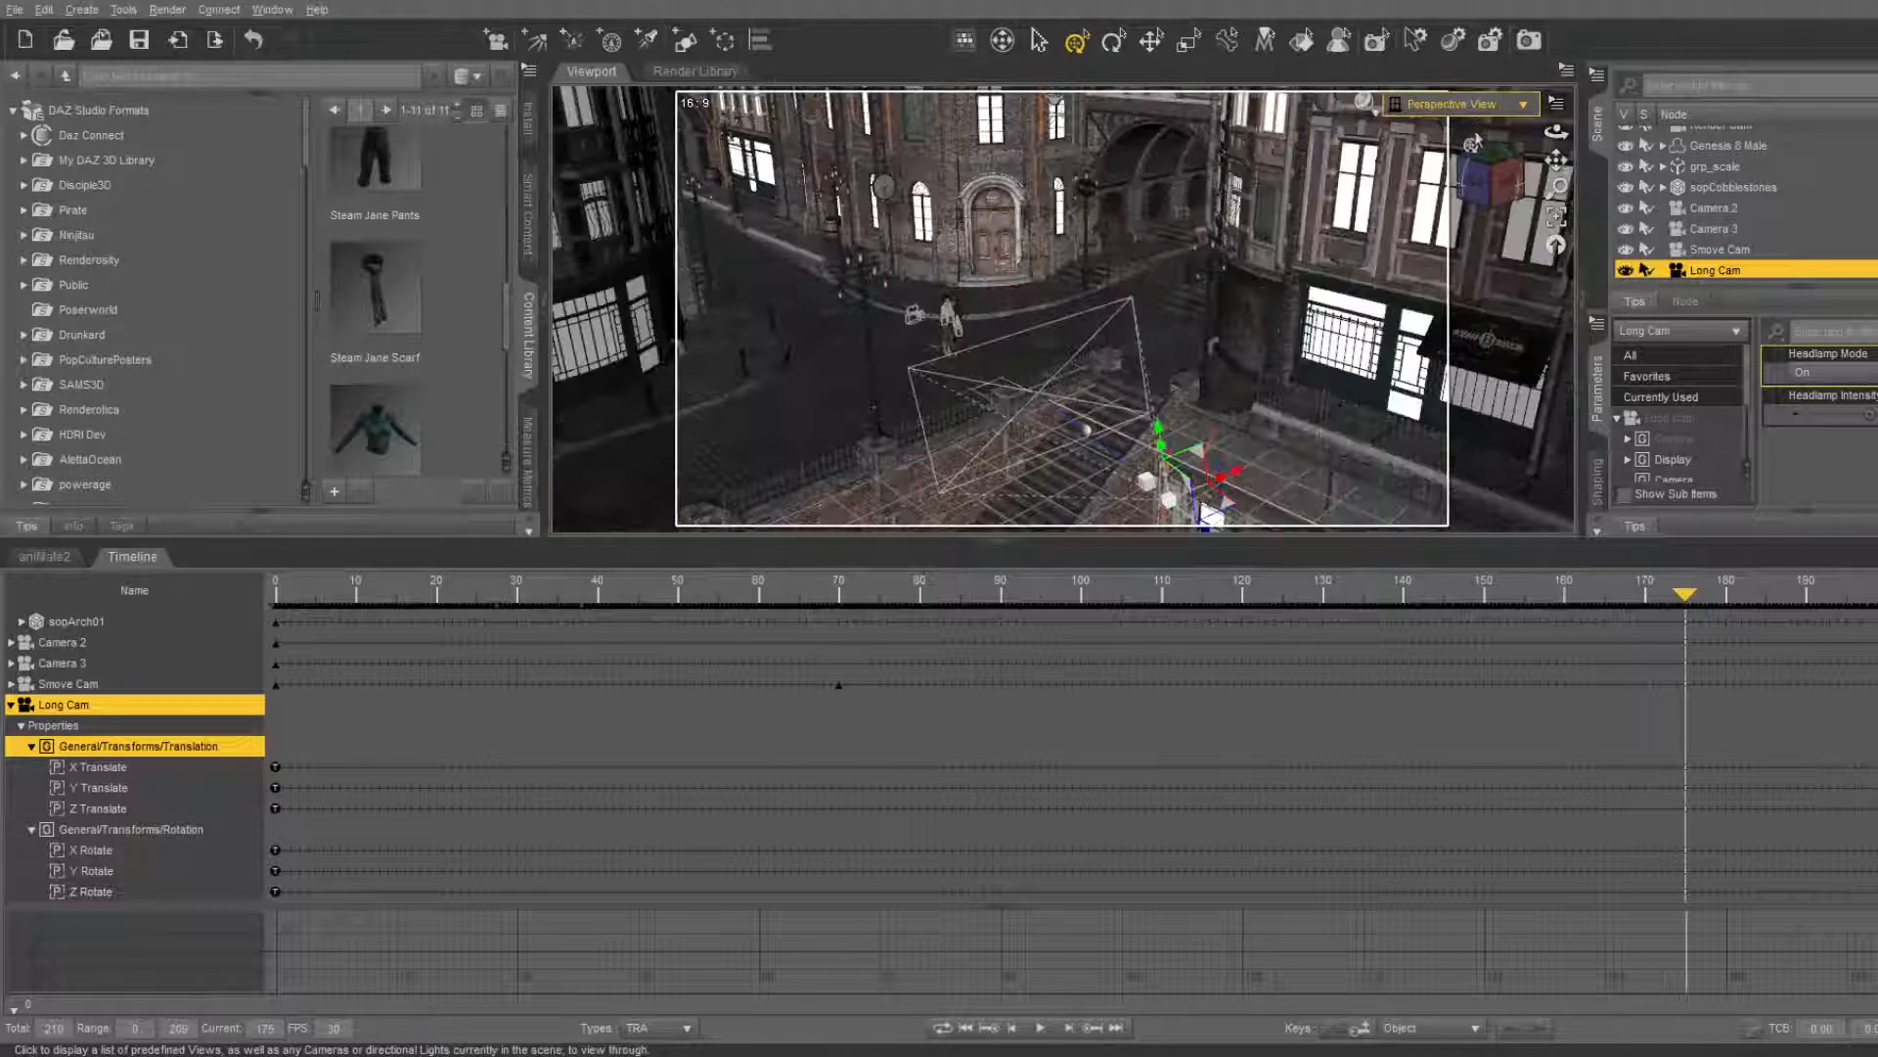
{"action": "left_click", "coordinate": [879, 194]}
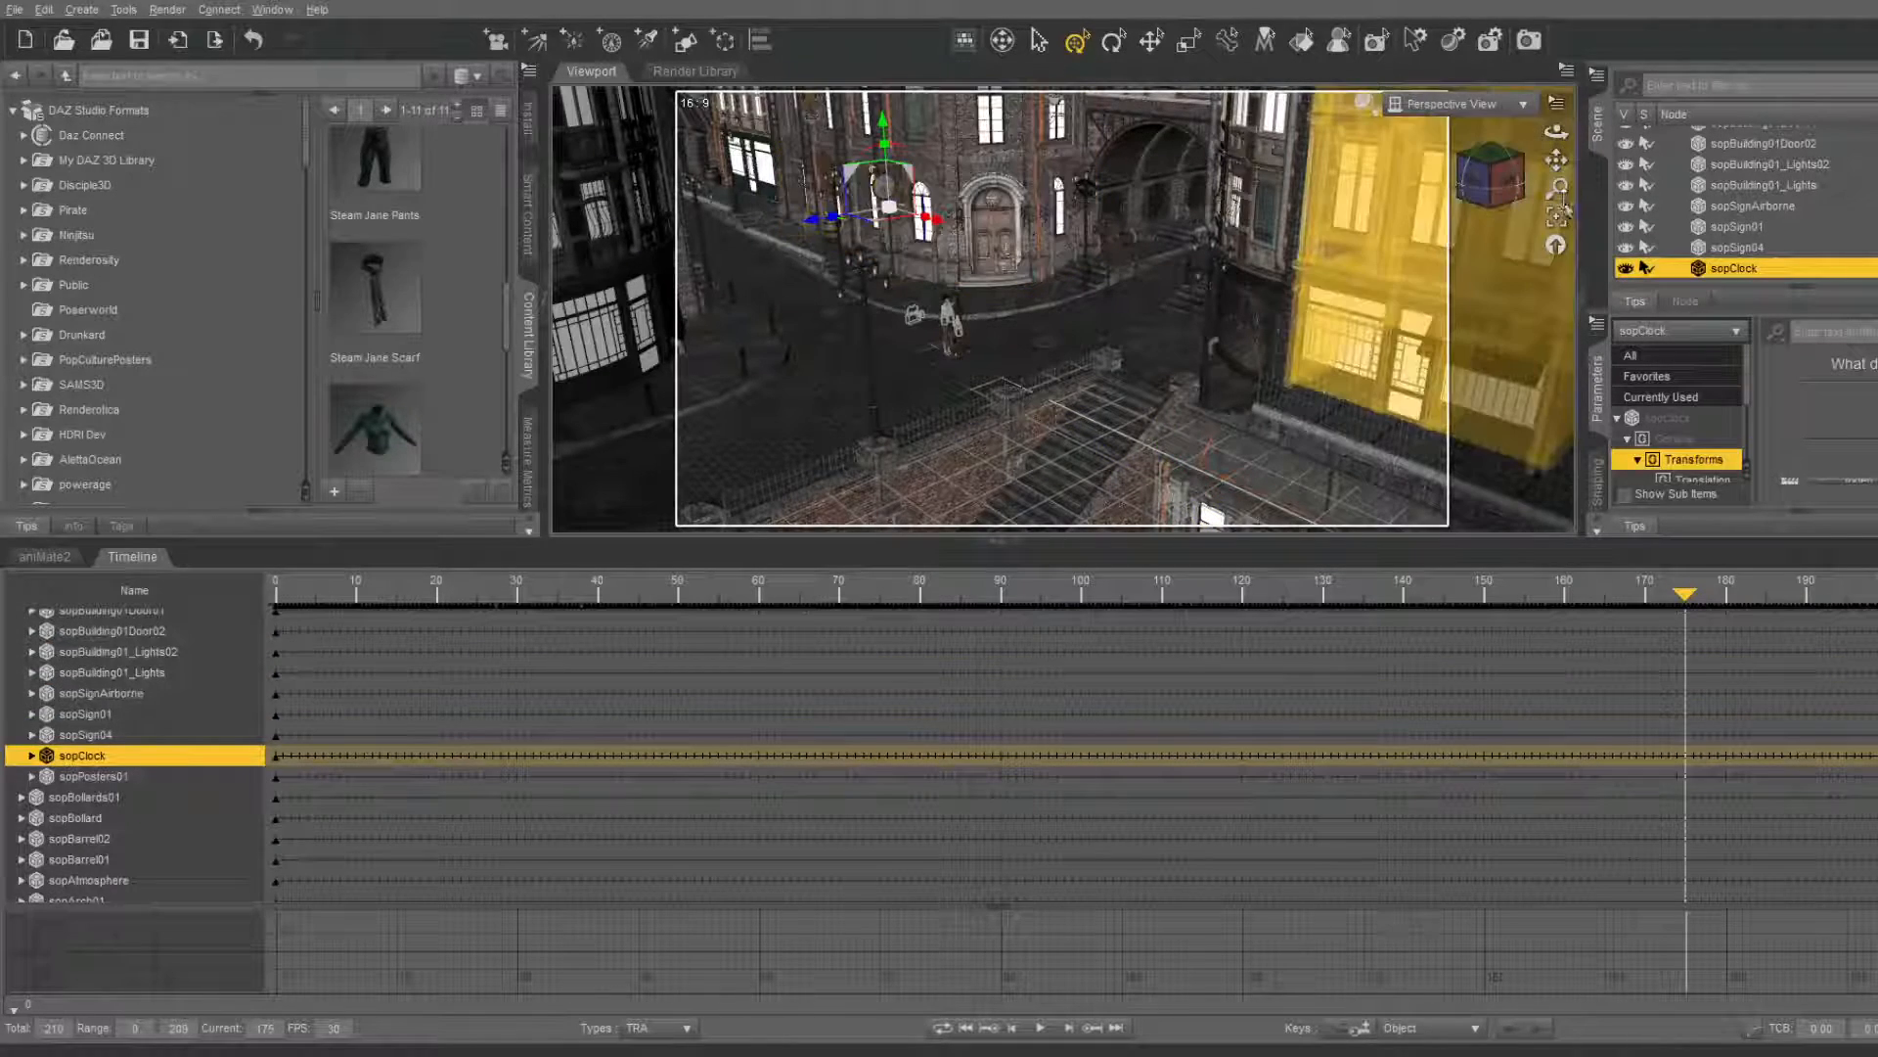
{"action": "left_click", "coordinate": [1556, 216]}
{"action": "left_click_drag", "start_coordinate": [1504, 180], "coordinate": [1558, 180]}
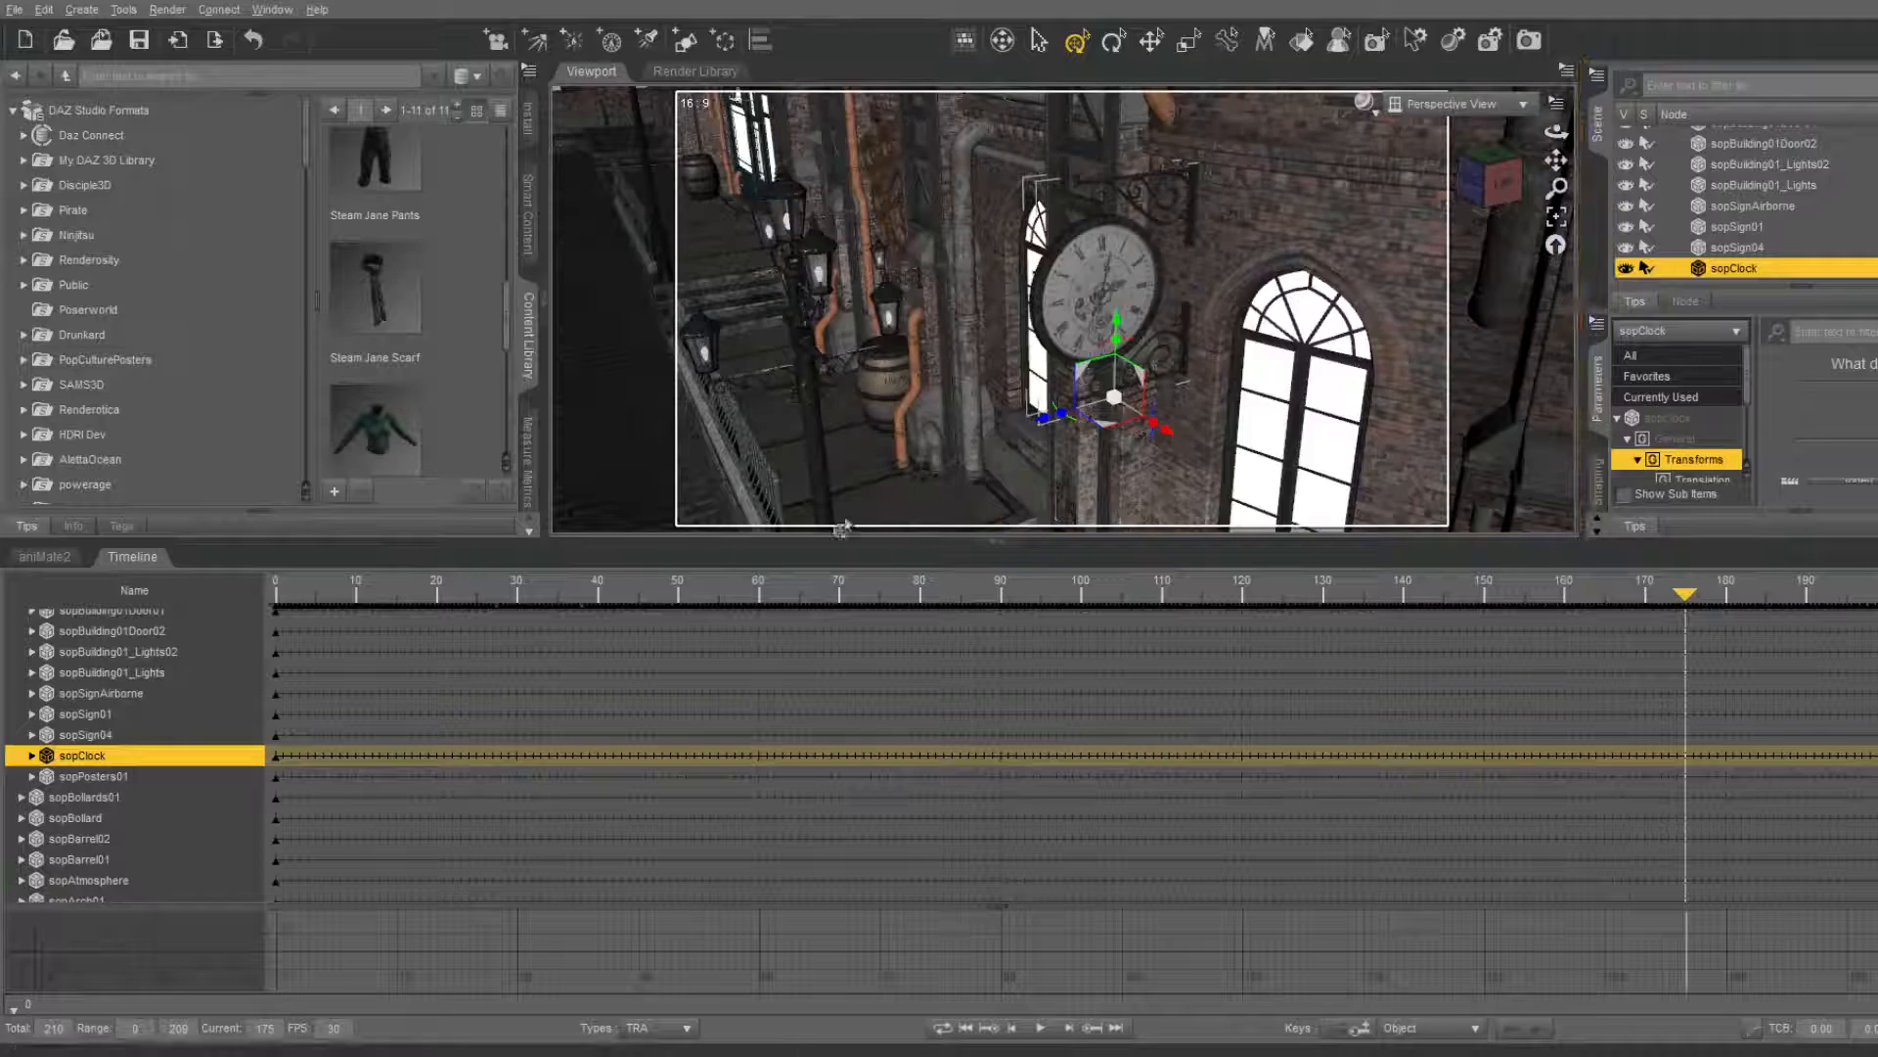
Collapse the timeline, compose the view around the clock and street lamps, and create a camera named Clock Cam from it
{"action": "left_click", "coordinate": [995, 541]}
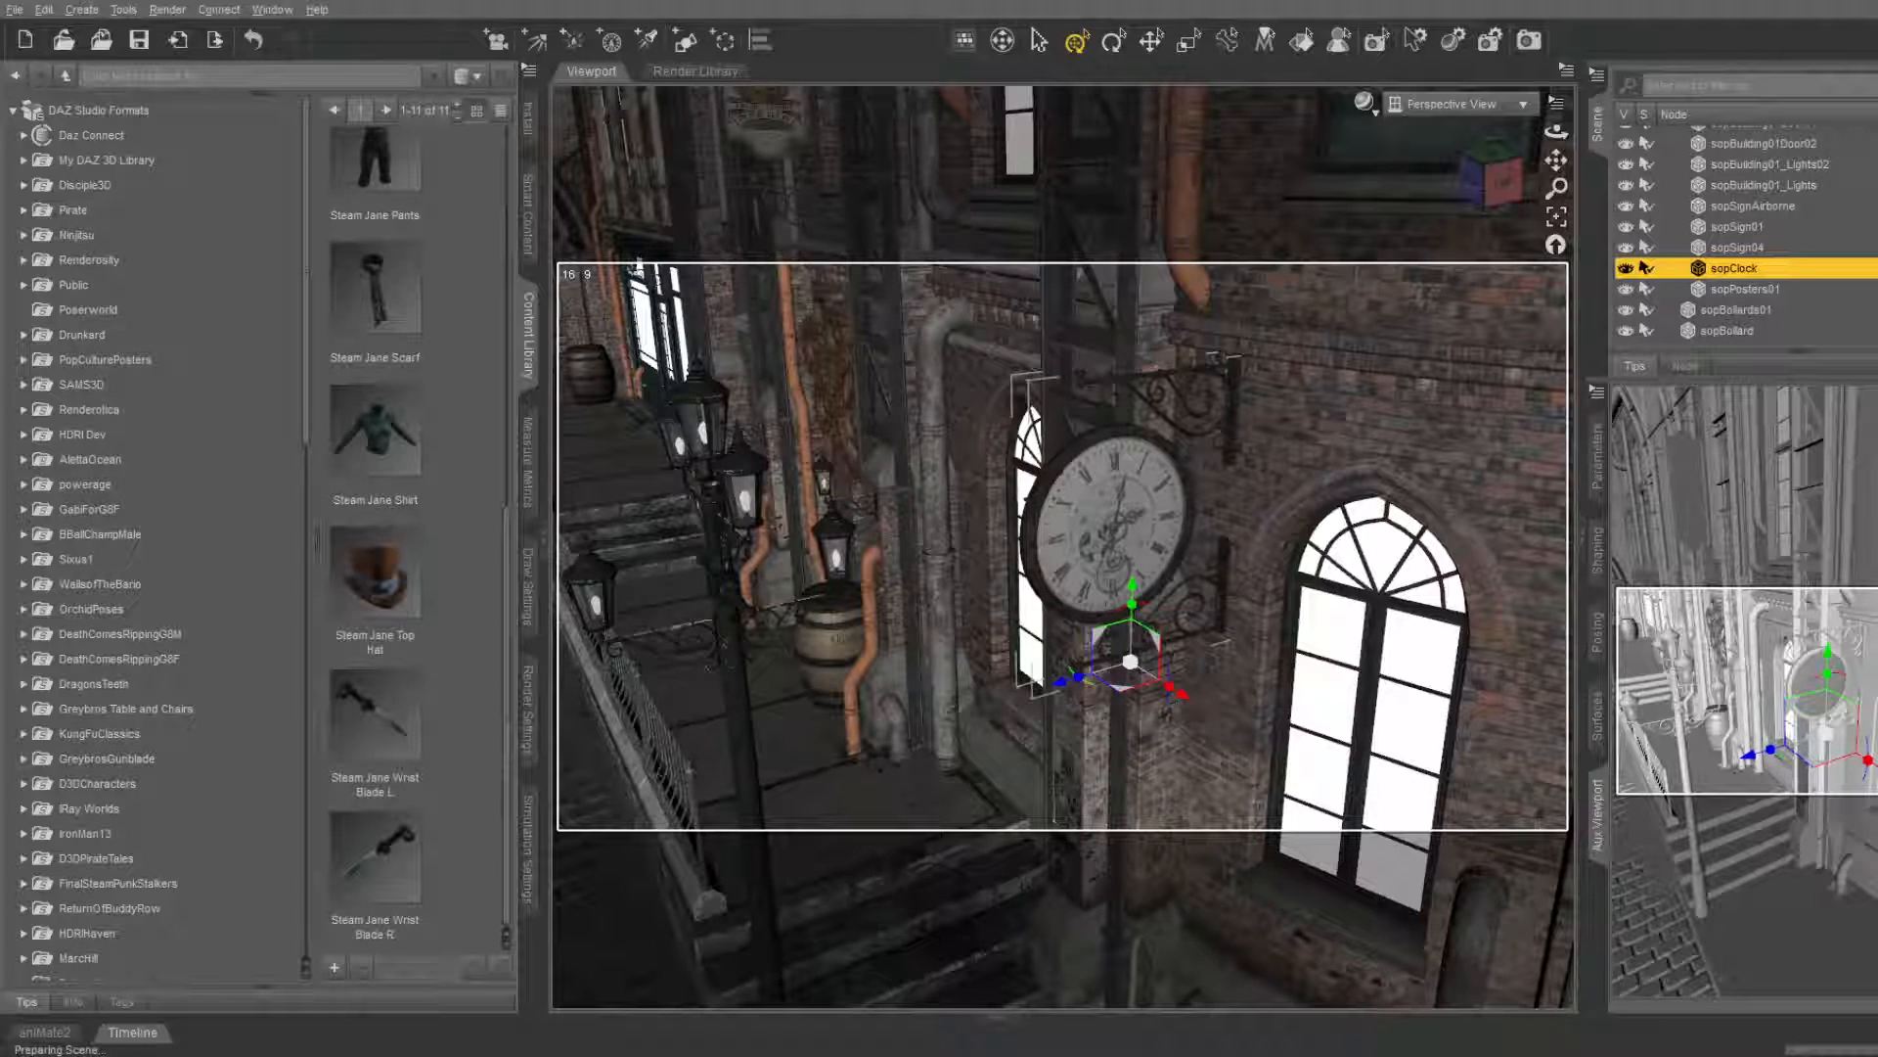
{"action": "left_click", "coordinate": [80, 10]}
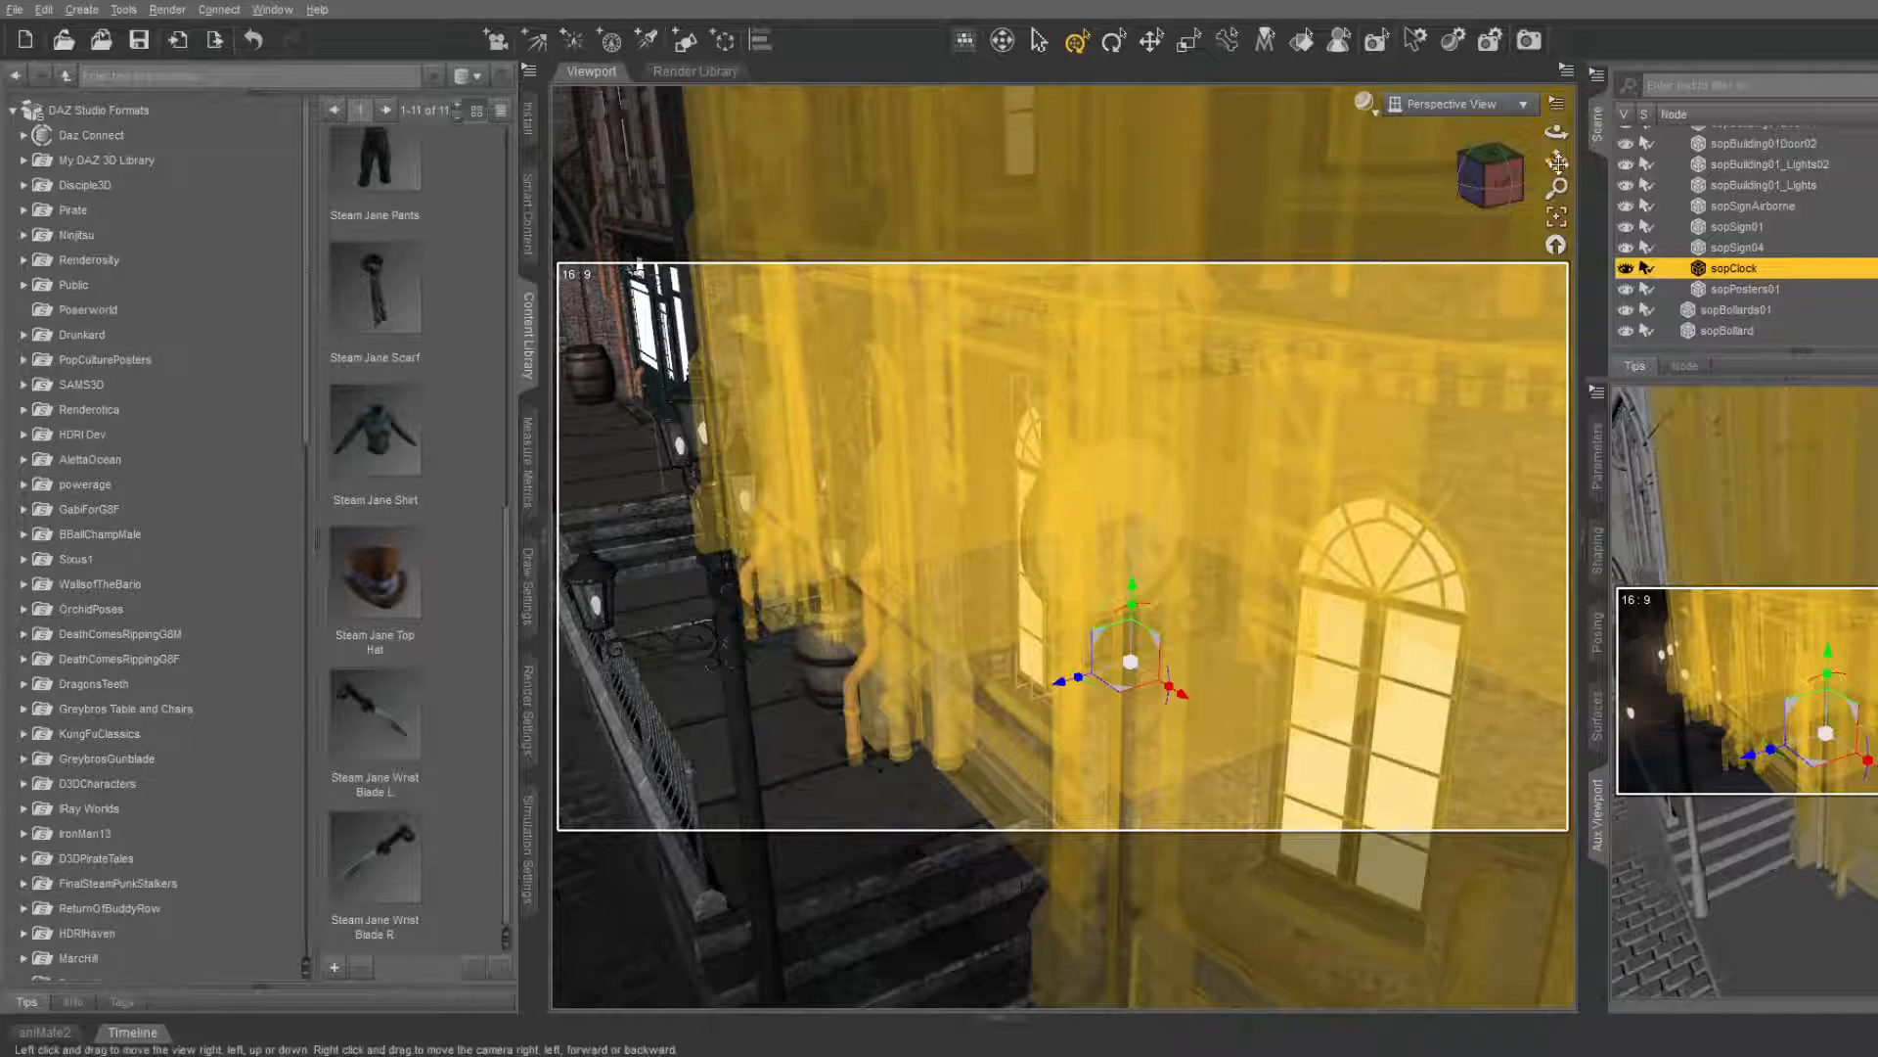
{"action": "left_click_drag", "start_coordinate": [1558, 161], "coordinate": [1497, 194]}
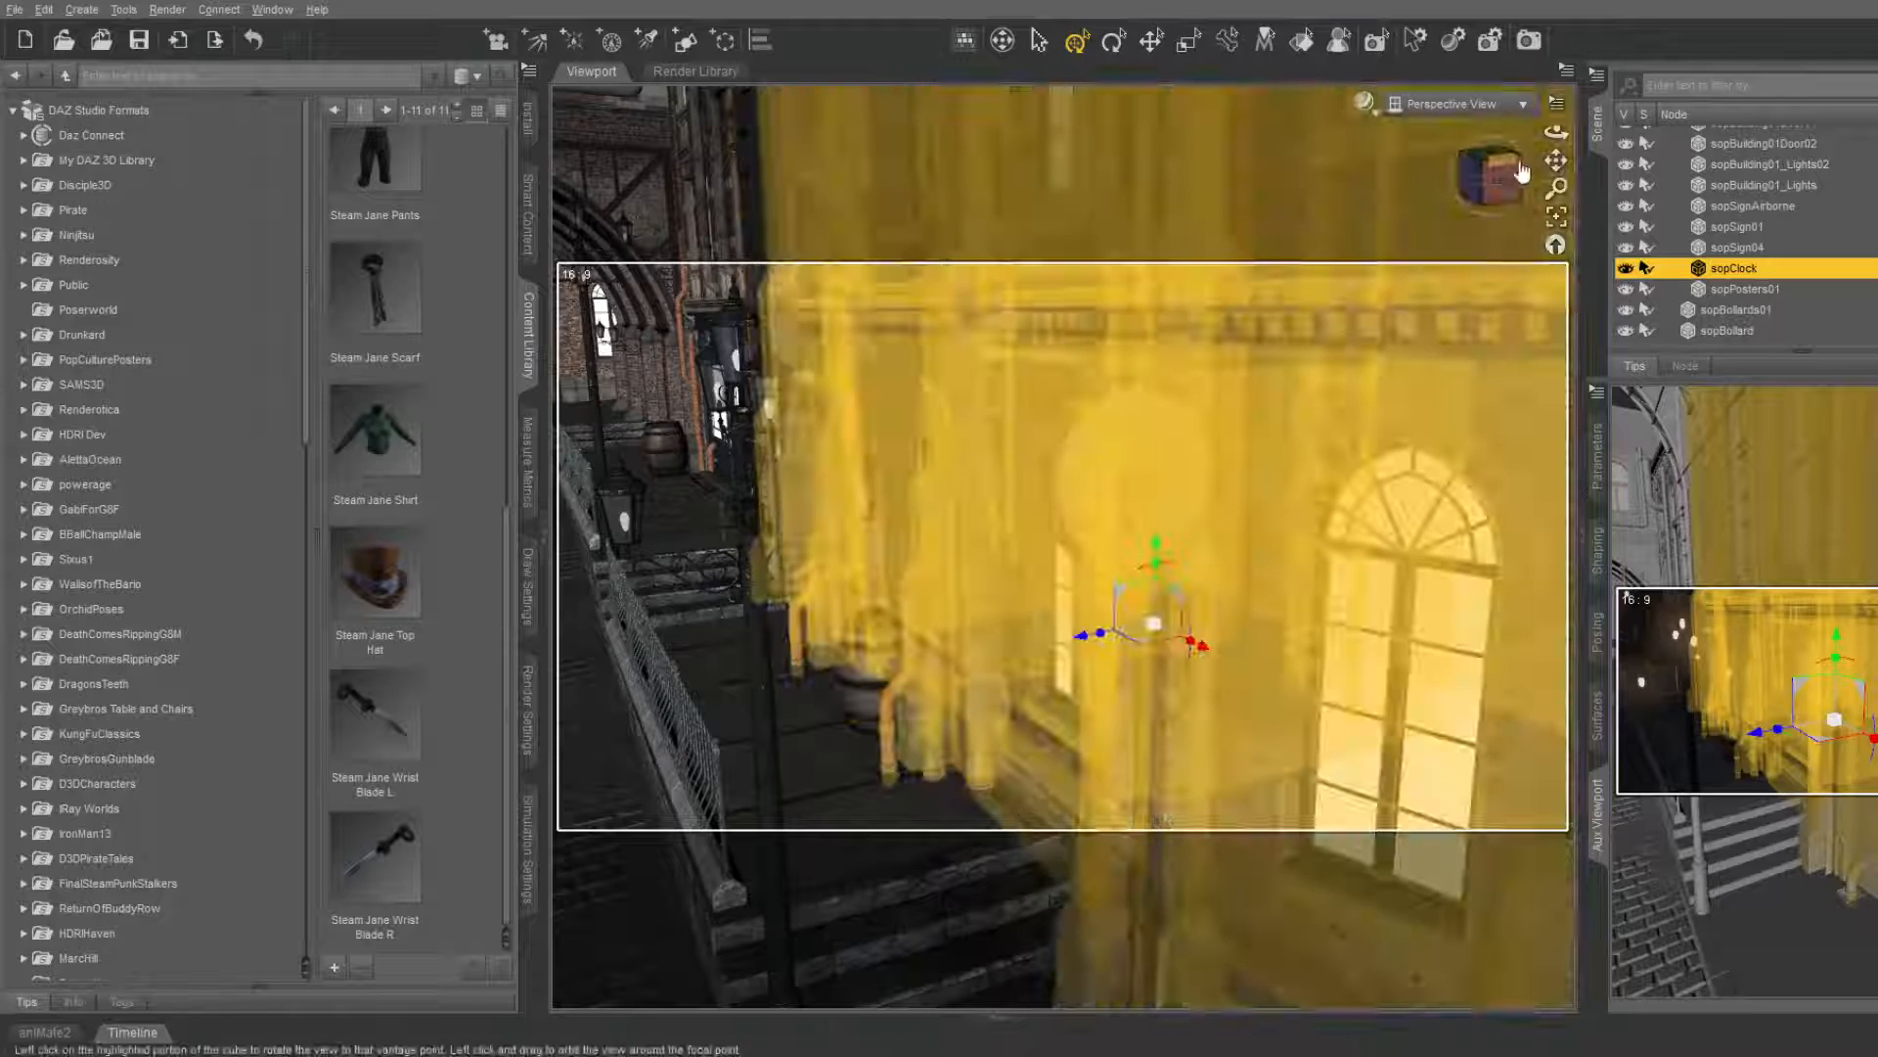
{"action": "left_click_drag", "start_coordinate": [1556, 159], "coordinate": [1564, 168]}
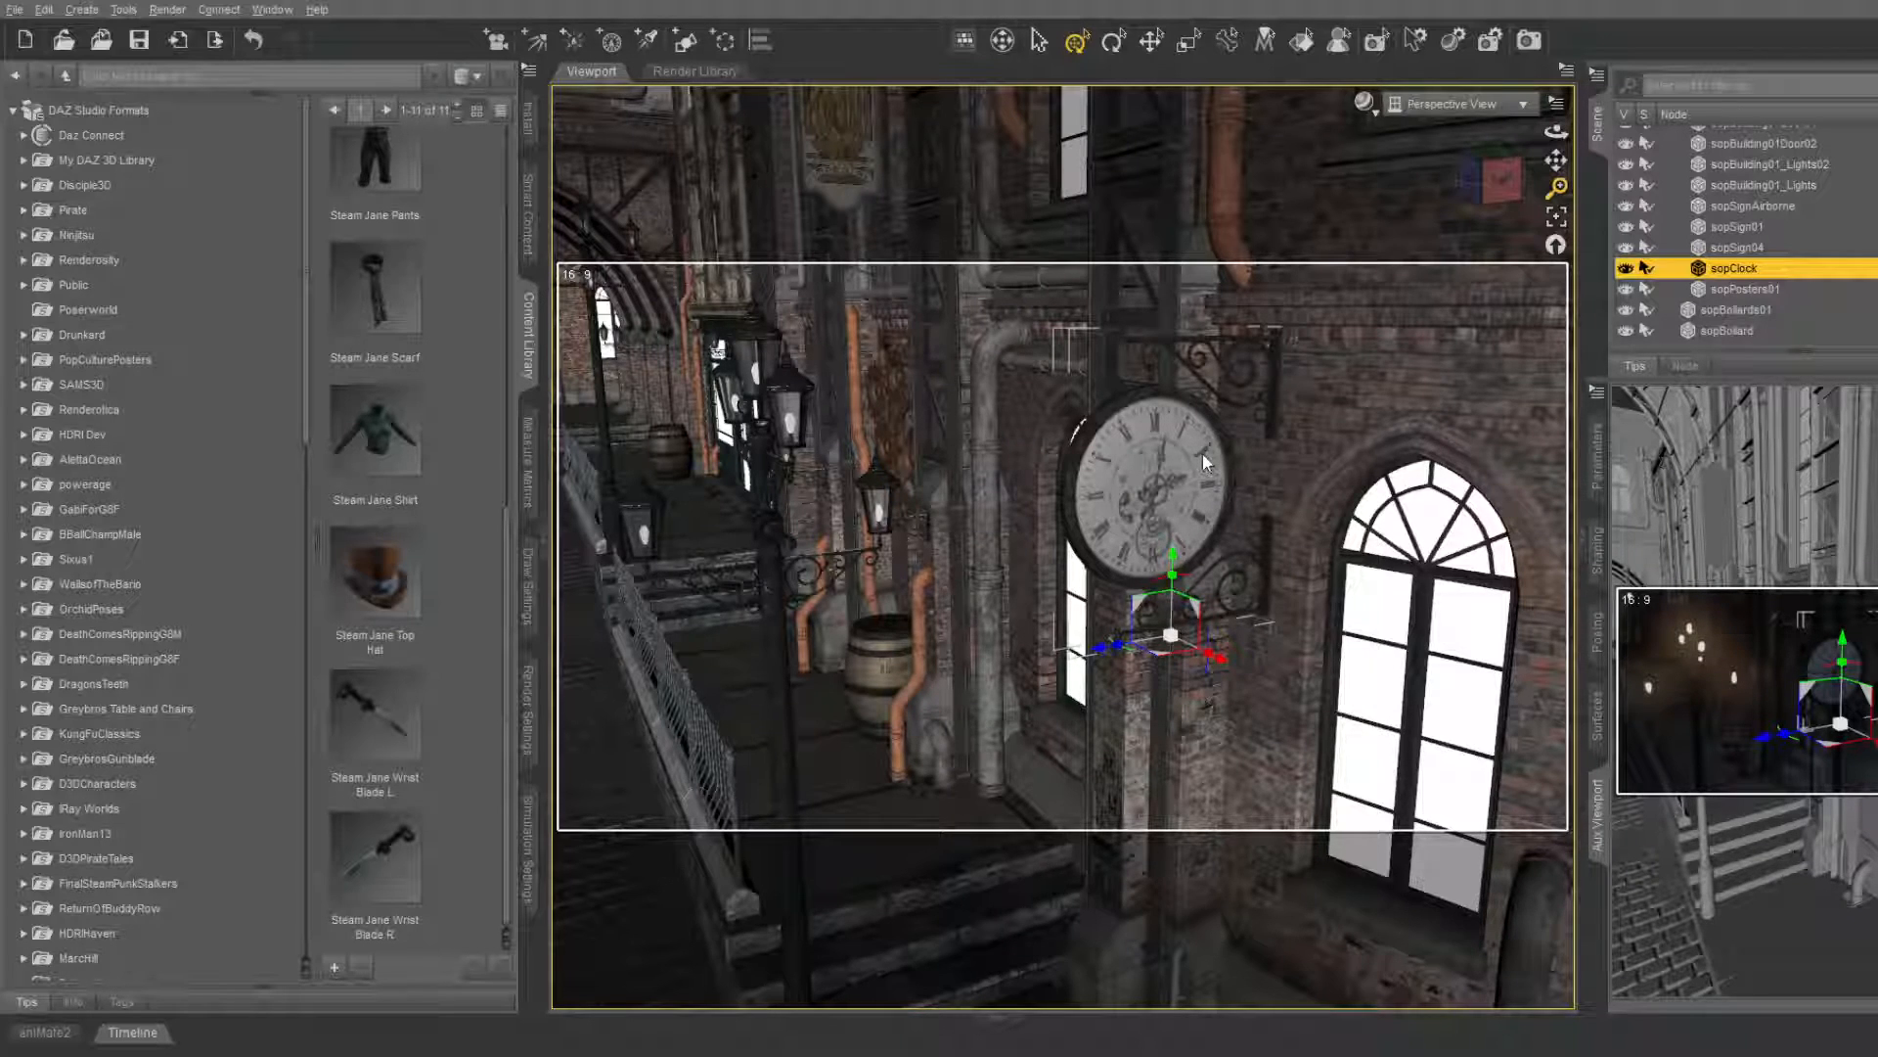
{"action": "scroll", "coordinate": [1761, 244], "scroll_direction": "down", "scroll_amount": 3}
{"action": "left_click", "coordinate": [1822, 333]}
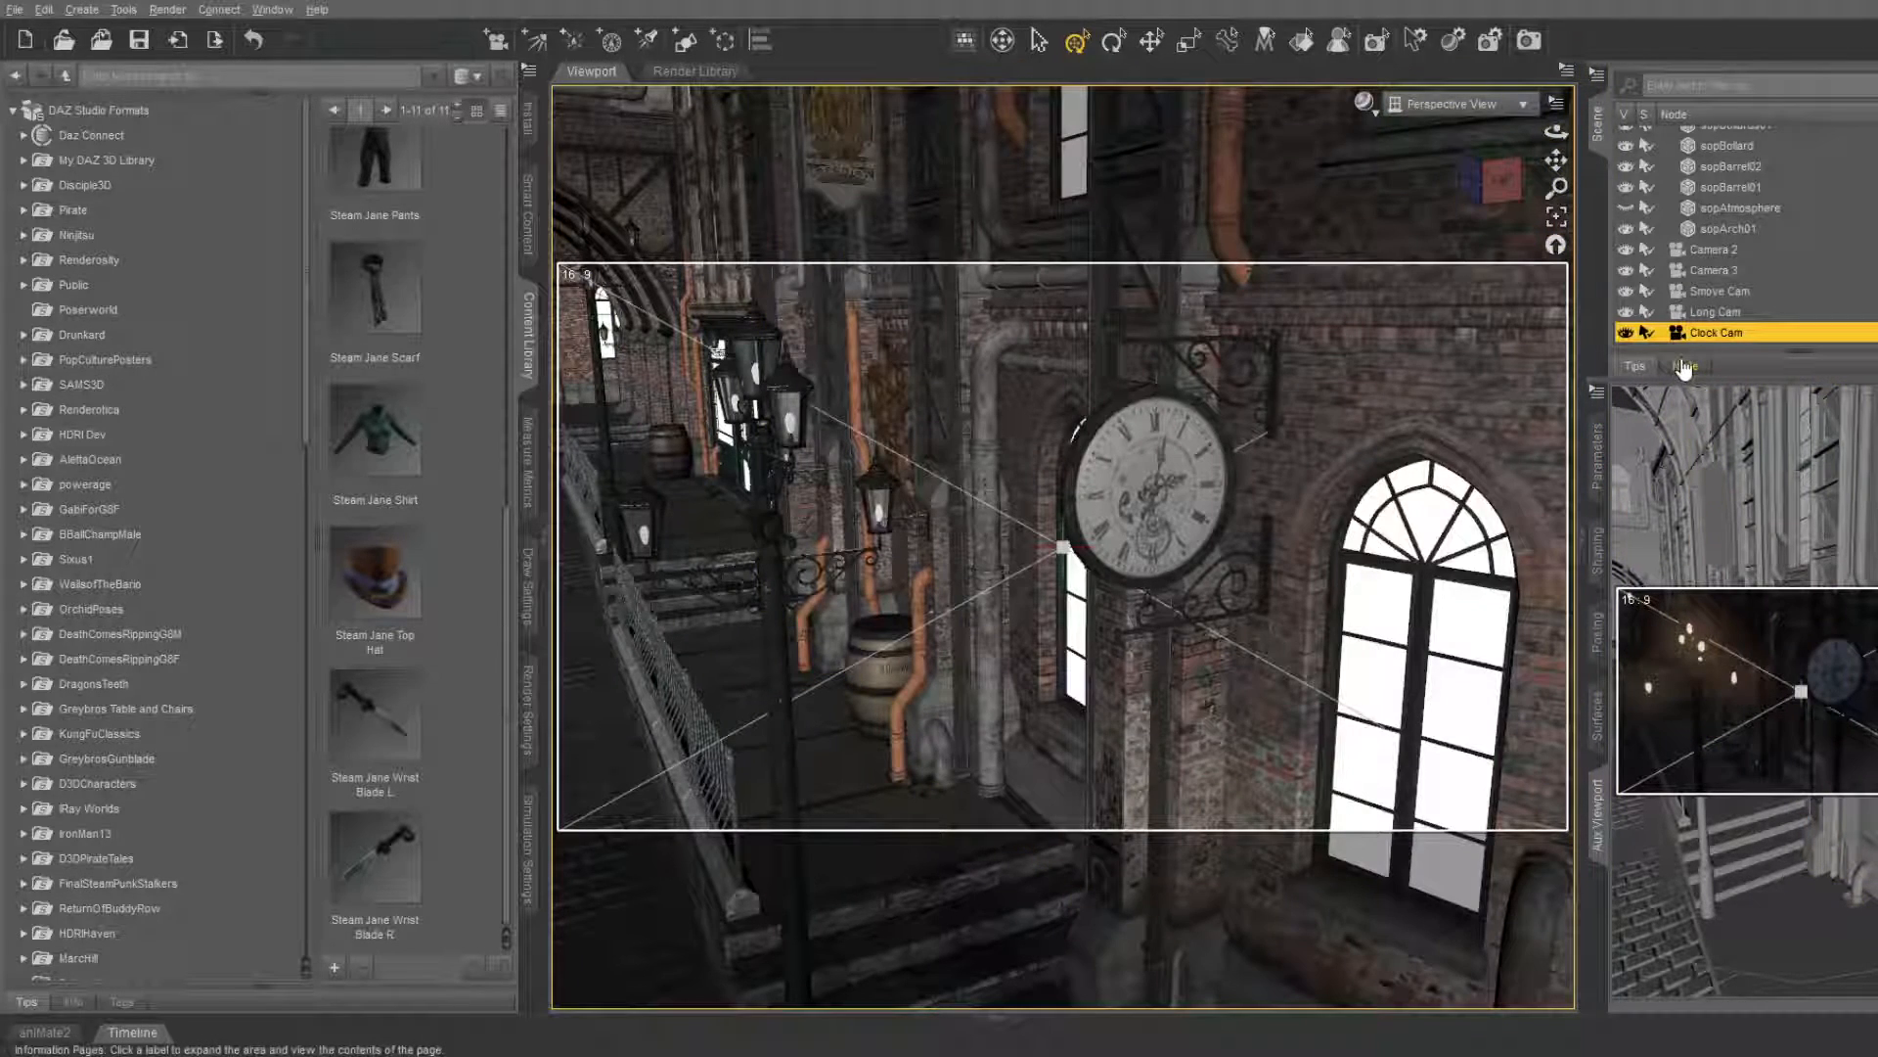
Set Clock Cam's Headlamp Mode to Off and look through Clock Cam in the main and auxiliary viewports
{"action": "left_click", "coordinate": [1599, 479]}
{"action": "left_click", "coordinate": [1811, 507]}
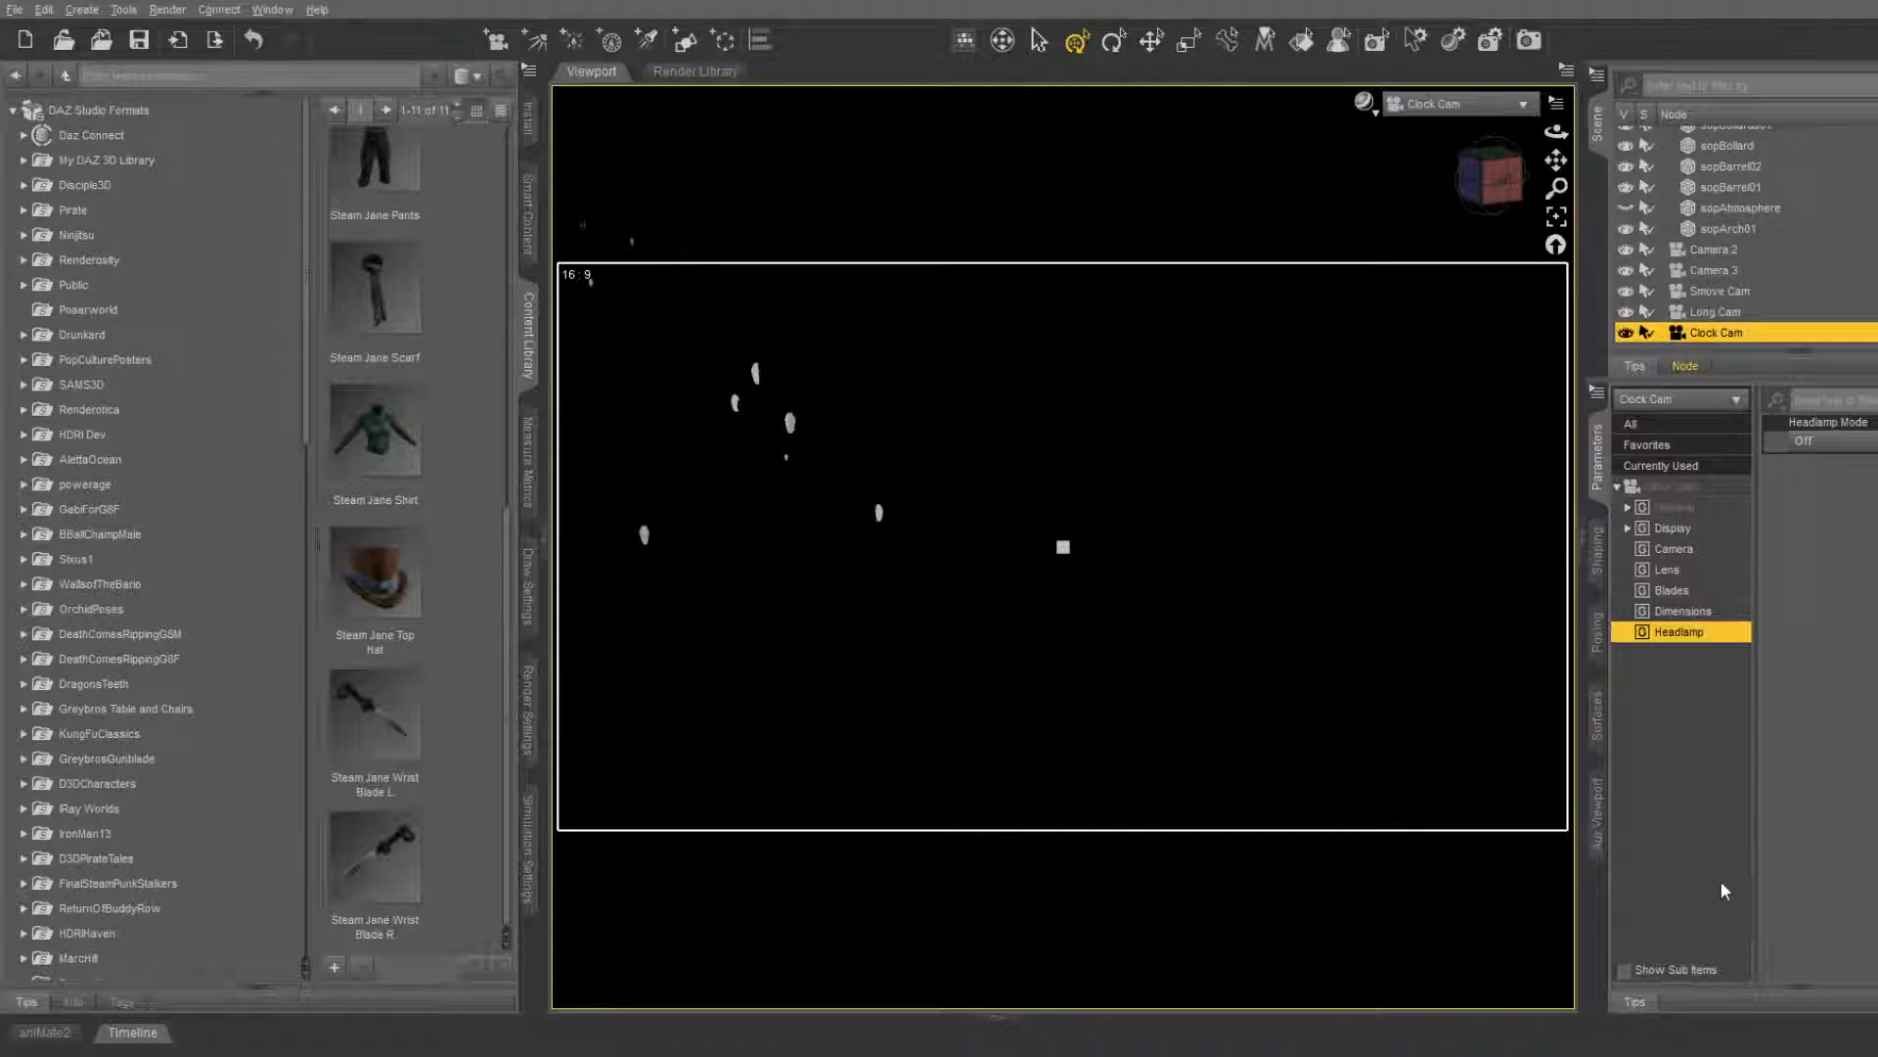
{"action": "left_click", "coordinate": [1598, 826]}
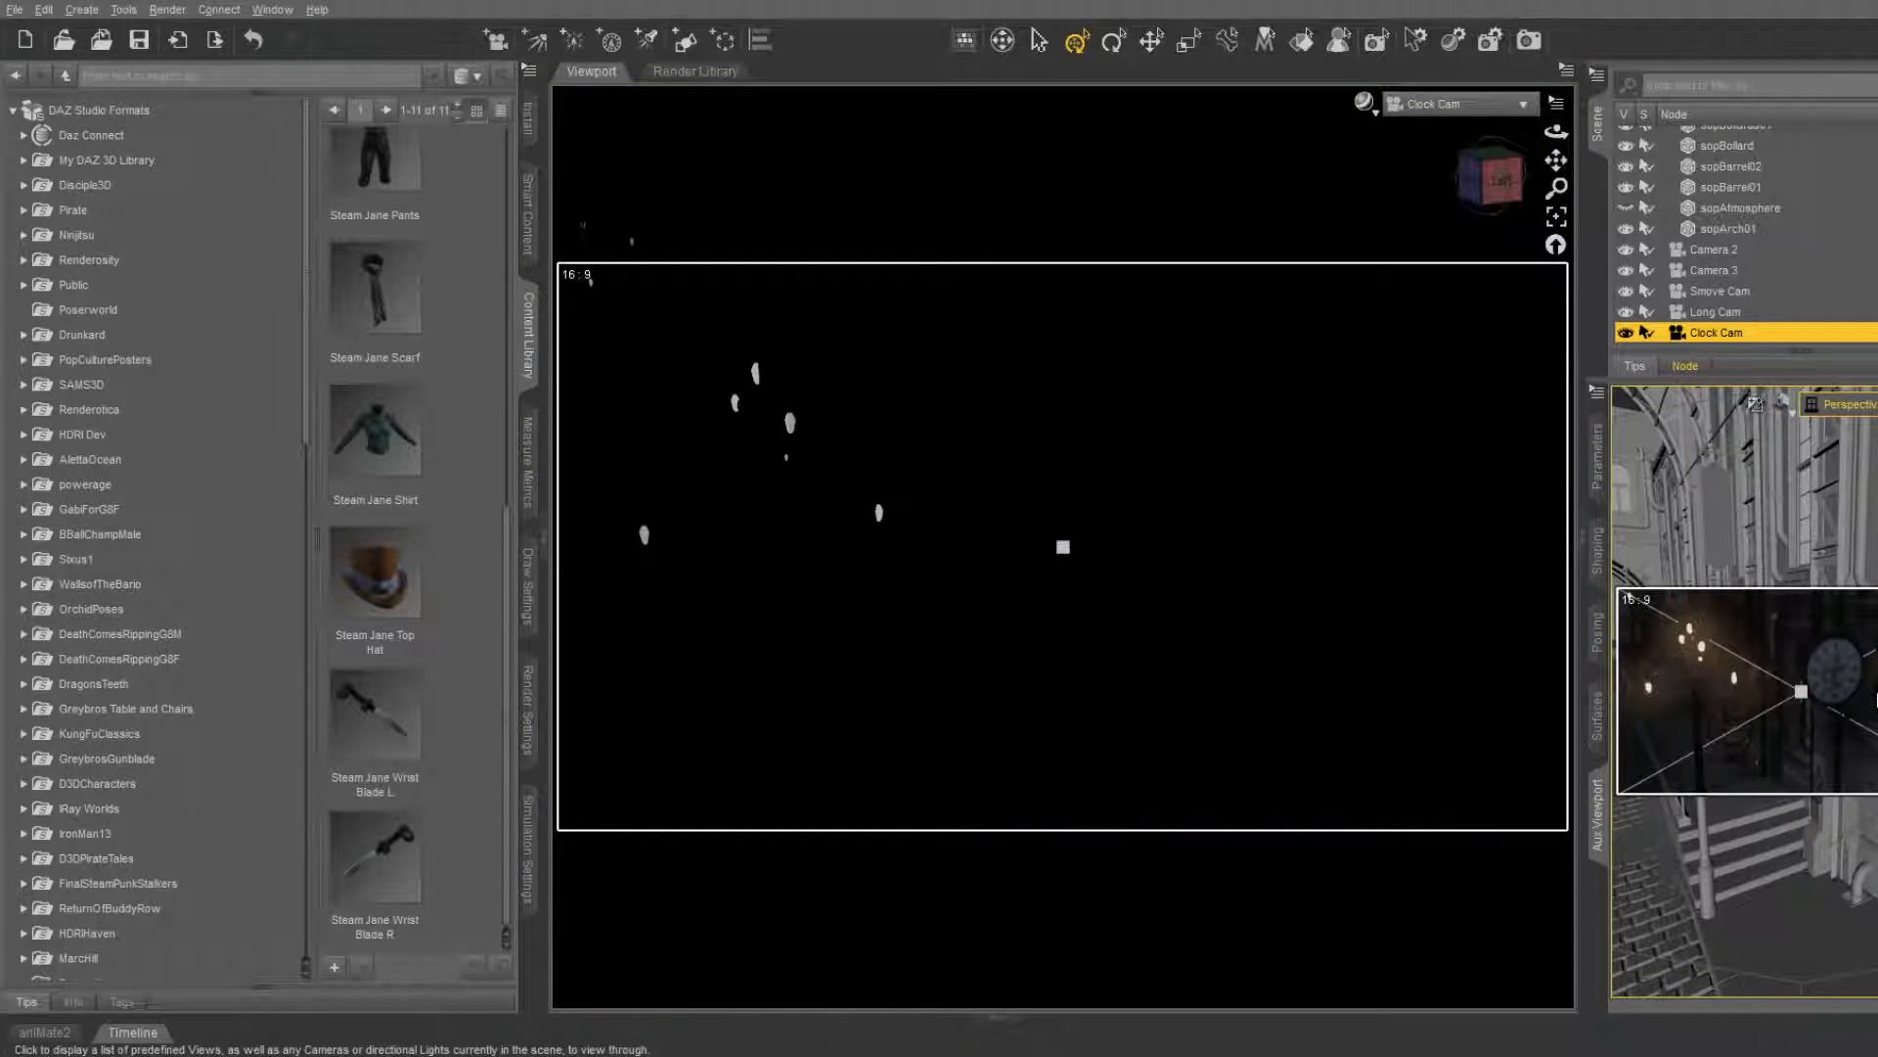
{"action": "left_click", "coordinate": [1877, 695]}
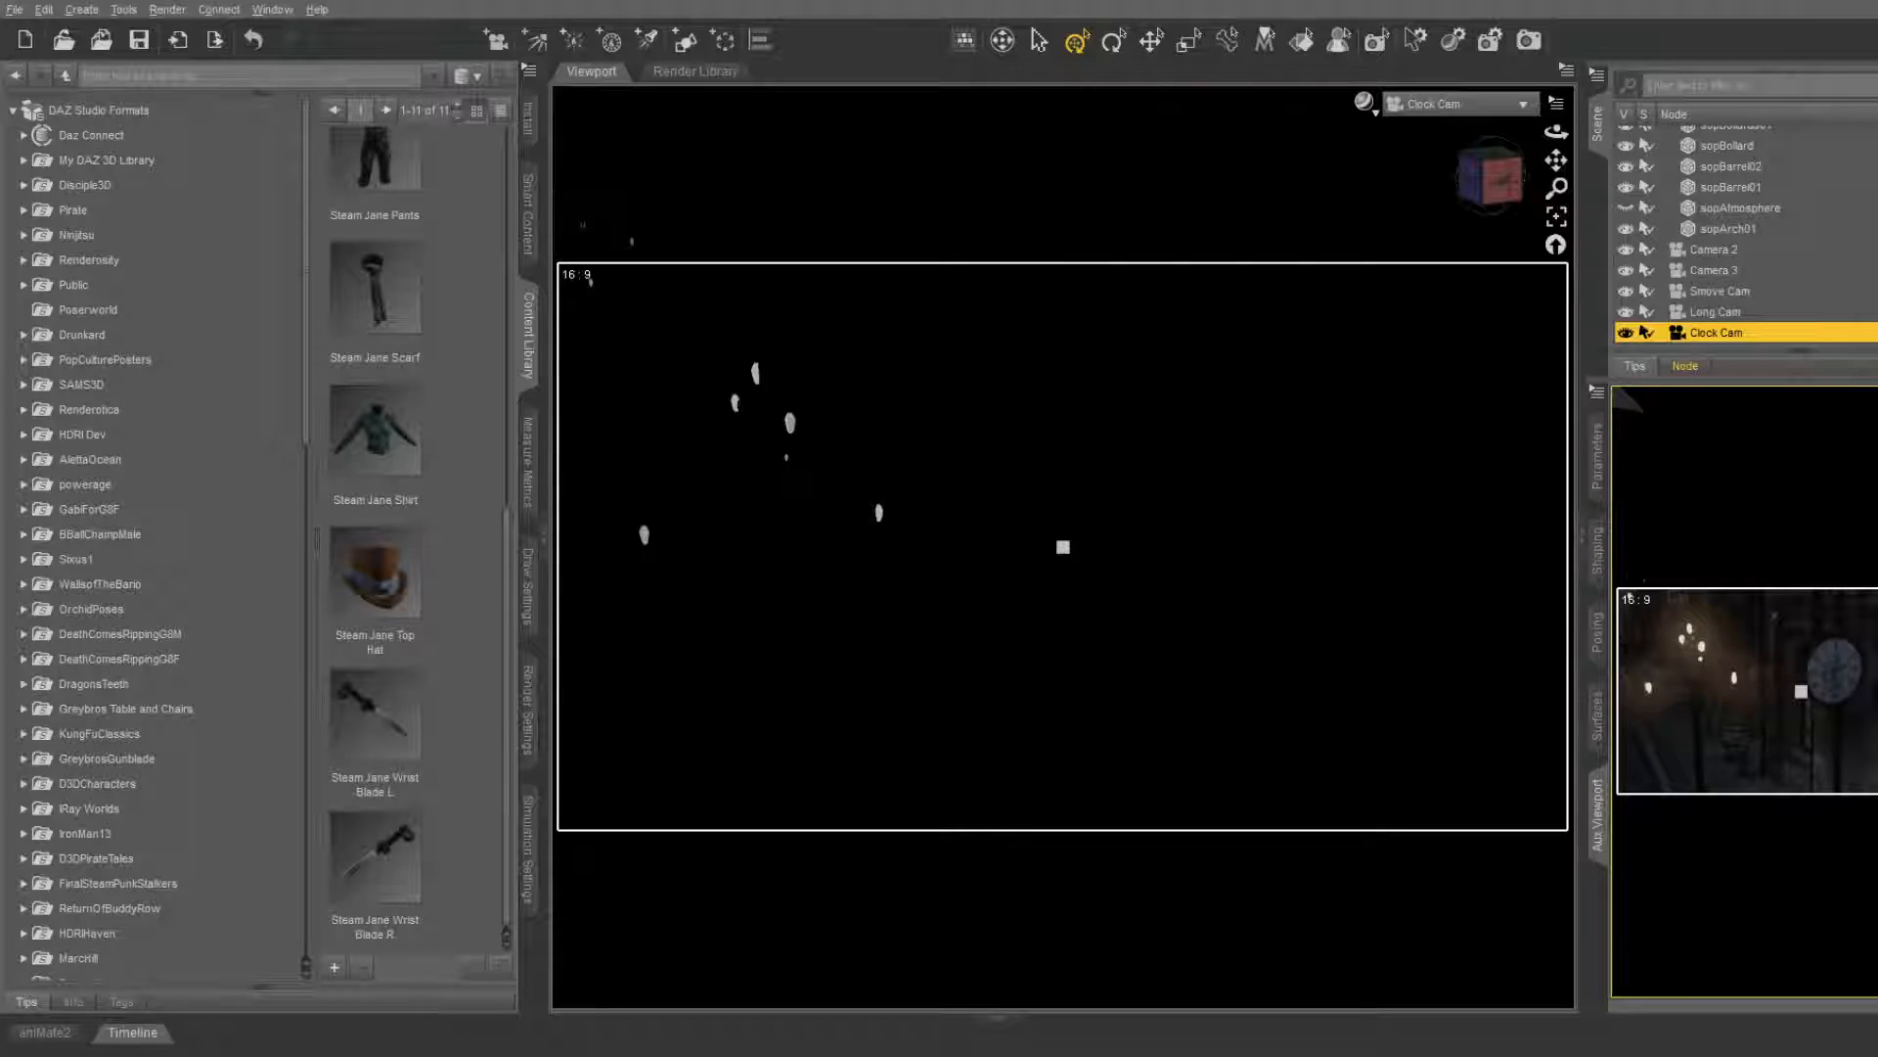
{"action": "left_click", "coordinate": [1597, 453]}
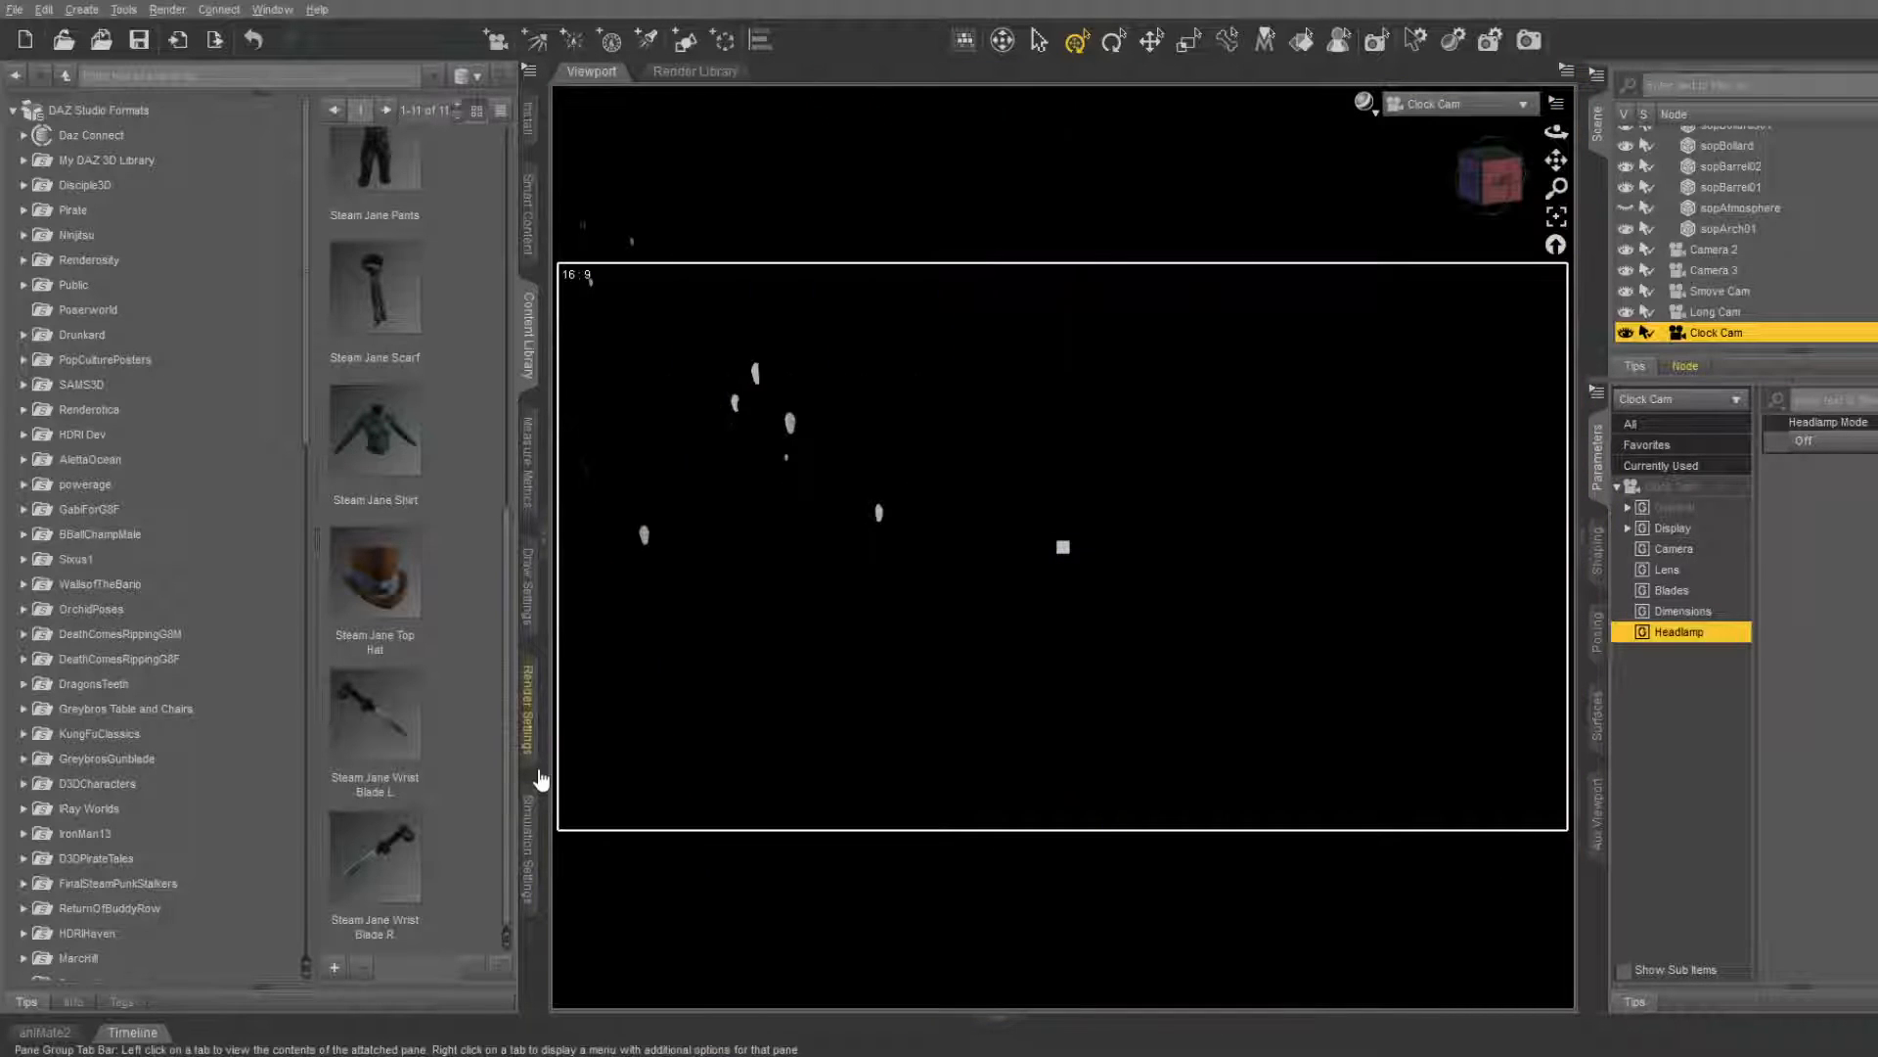
Set the global render pixel size to 9920 x 5580 and the image series base name to ClockCam
{"action": "left_click", "coordinate": [529, 739]}
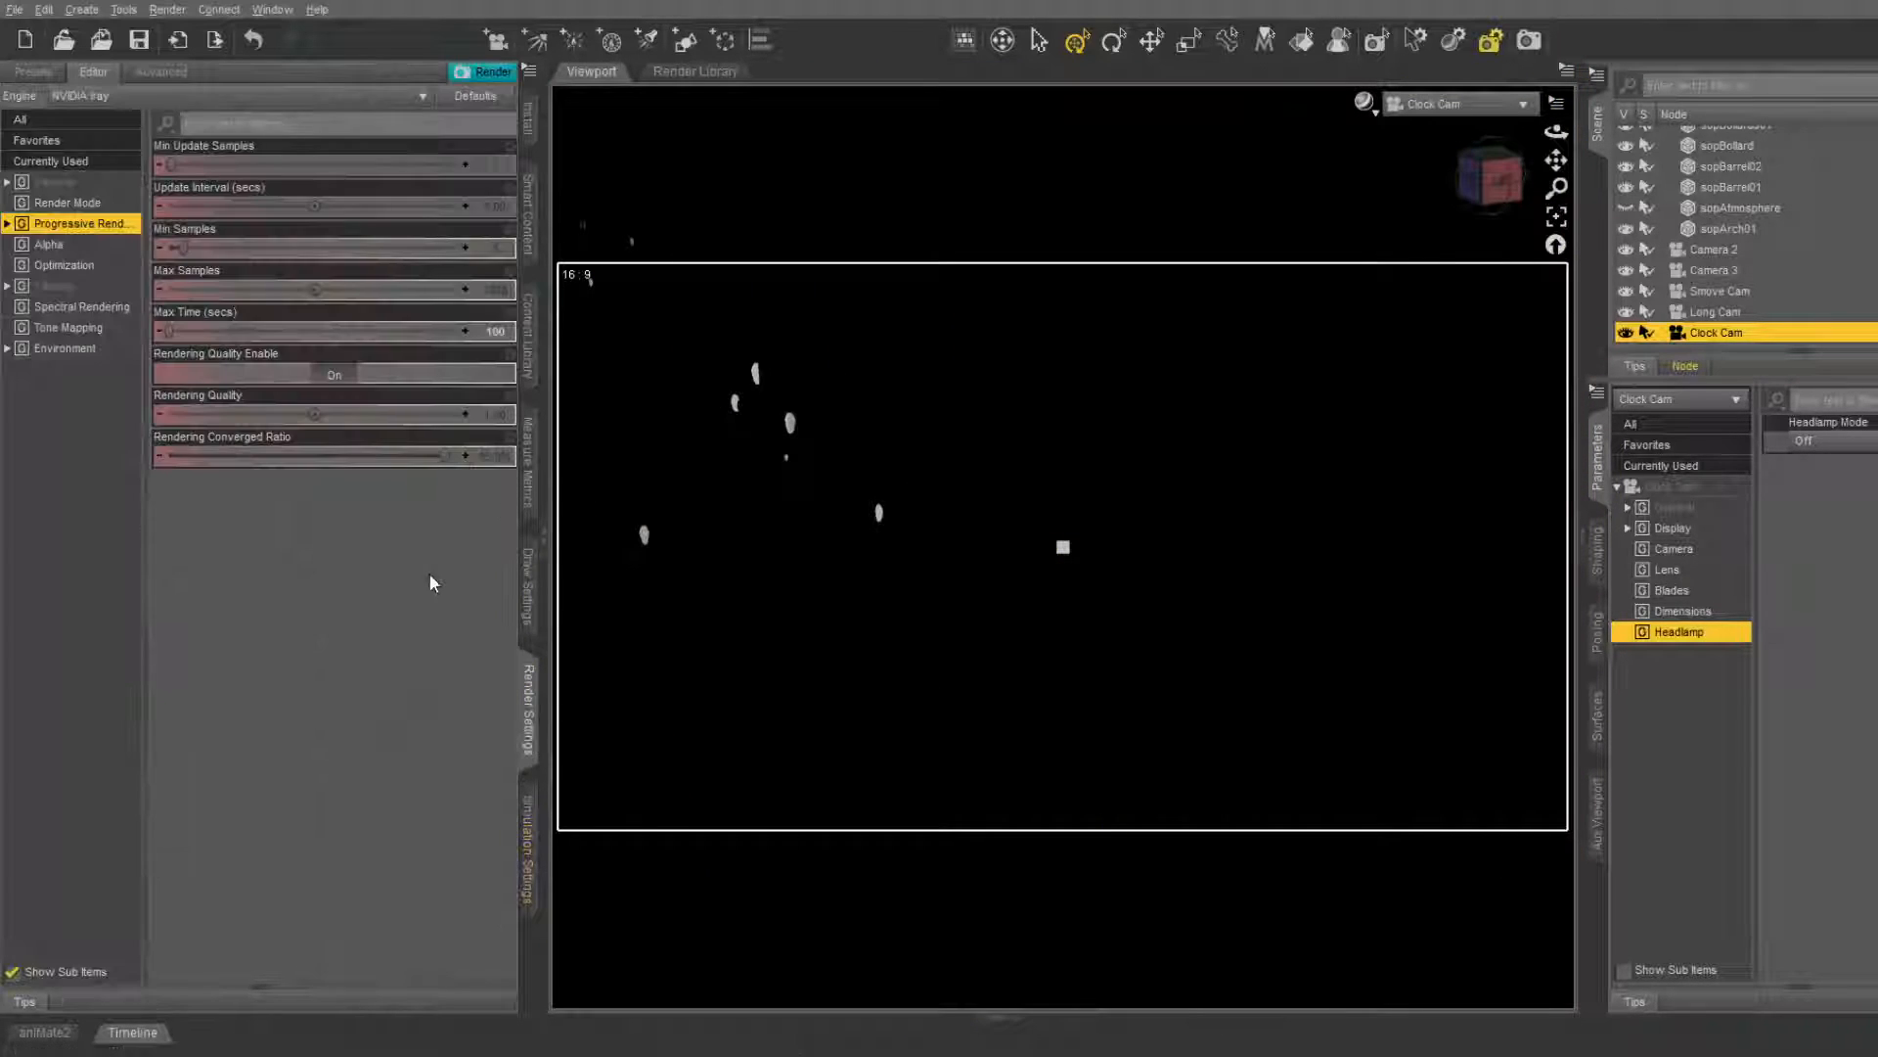
{"action": "left_click", "coordinate": [56, 186]}
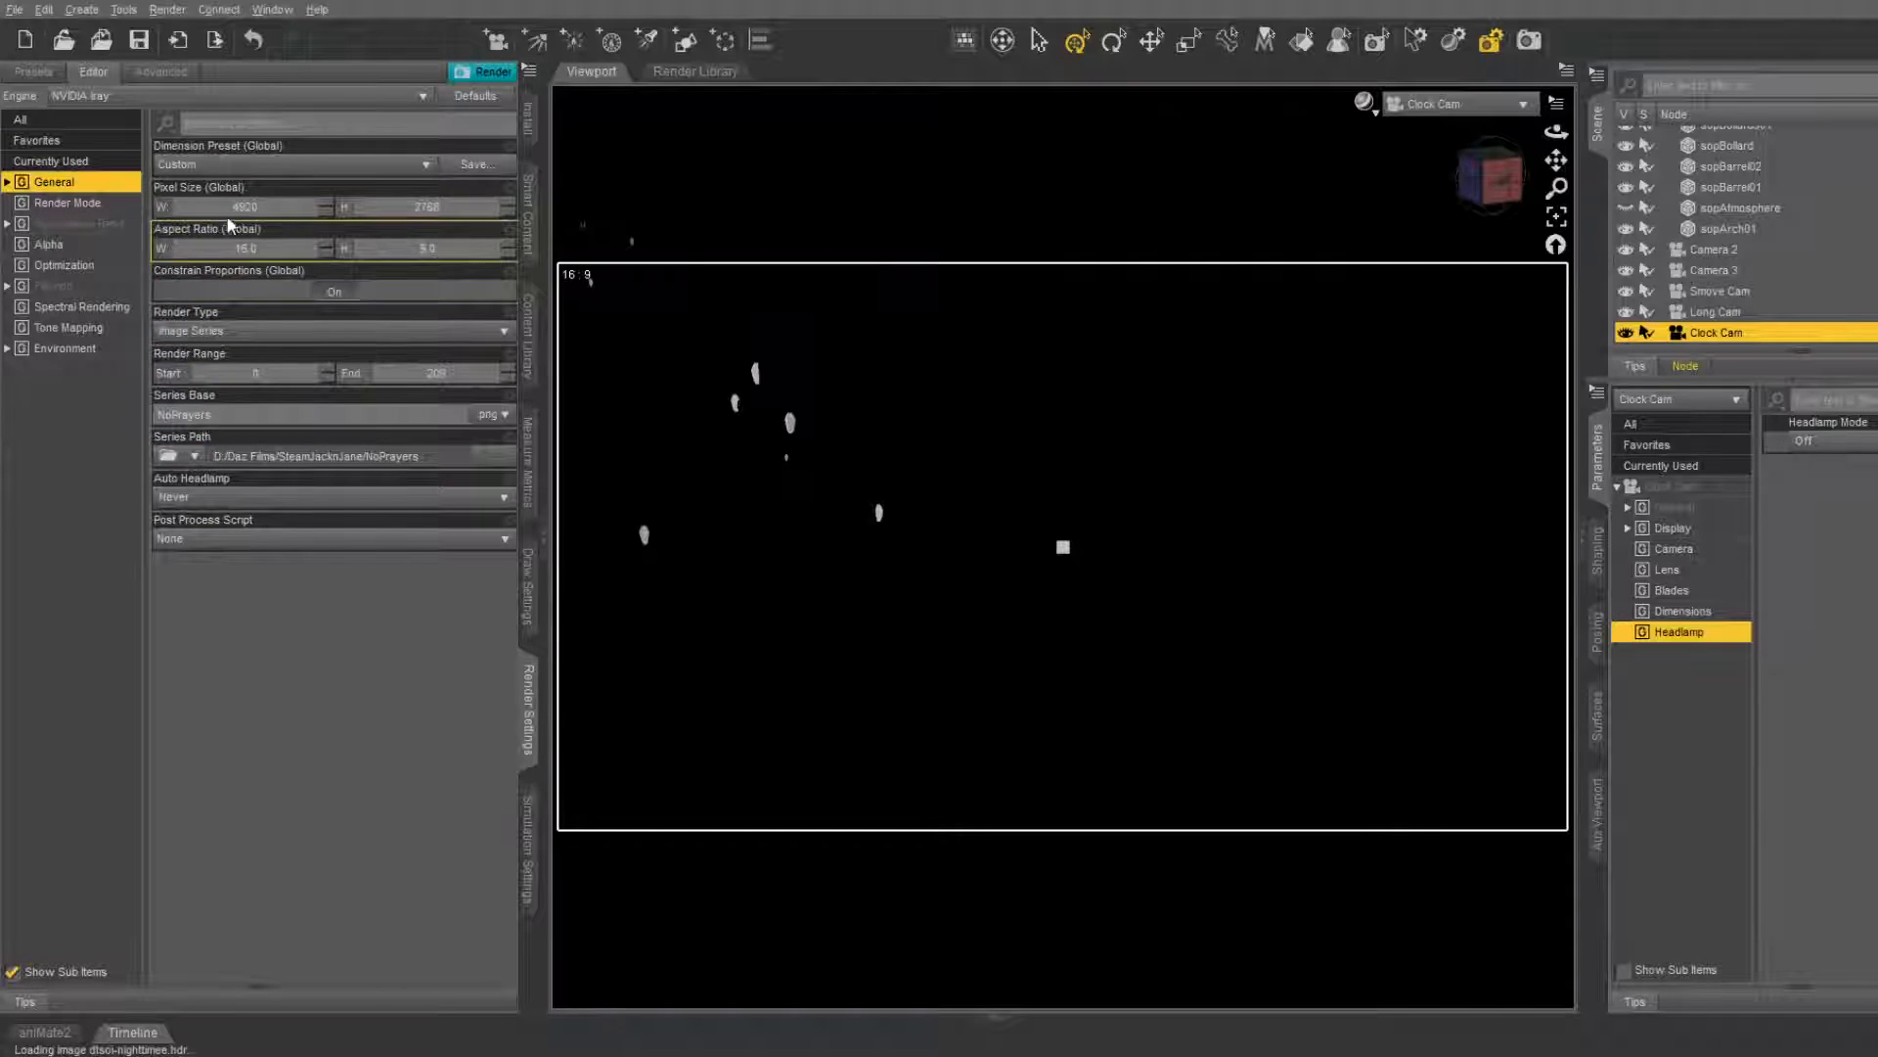
{"action": "left_click_drag", "start_coordinate": [233, 206], "coordinate": [242, 208]}
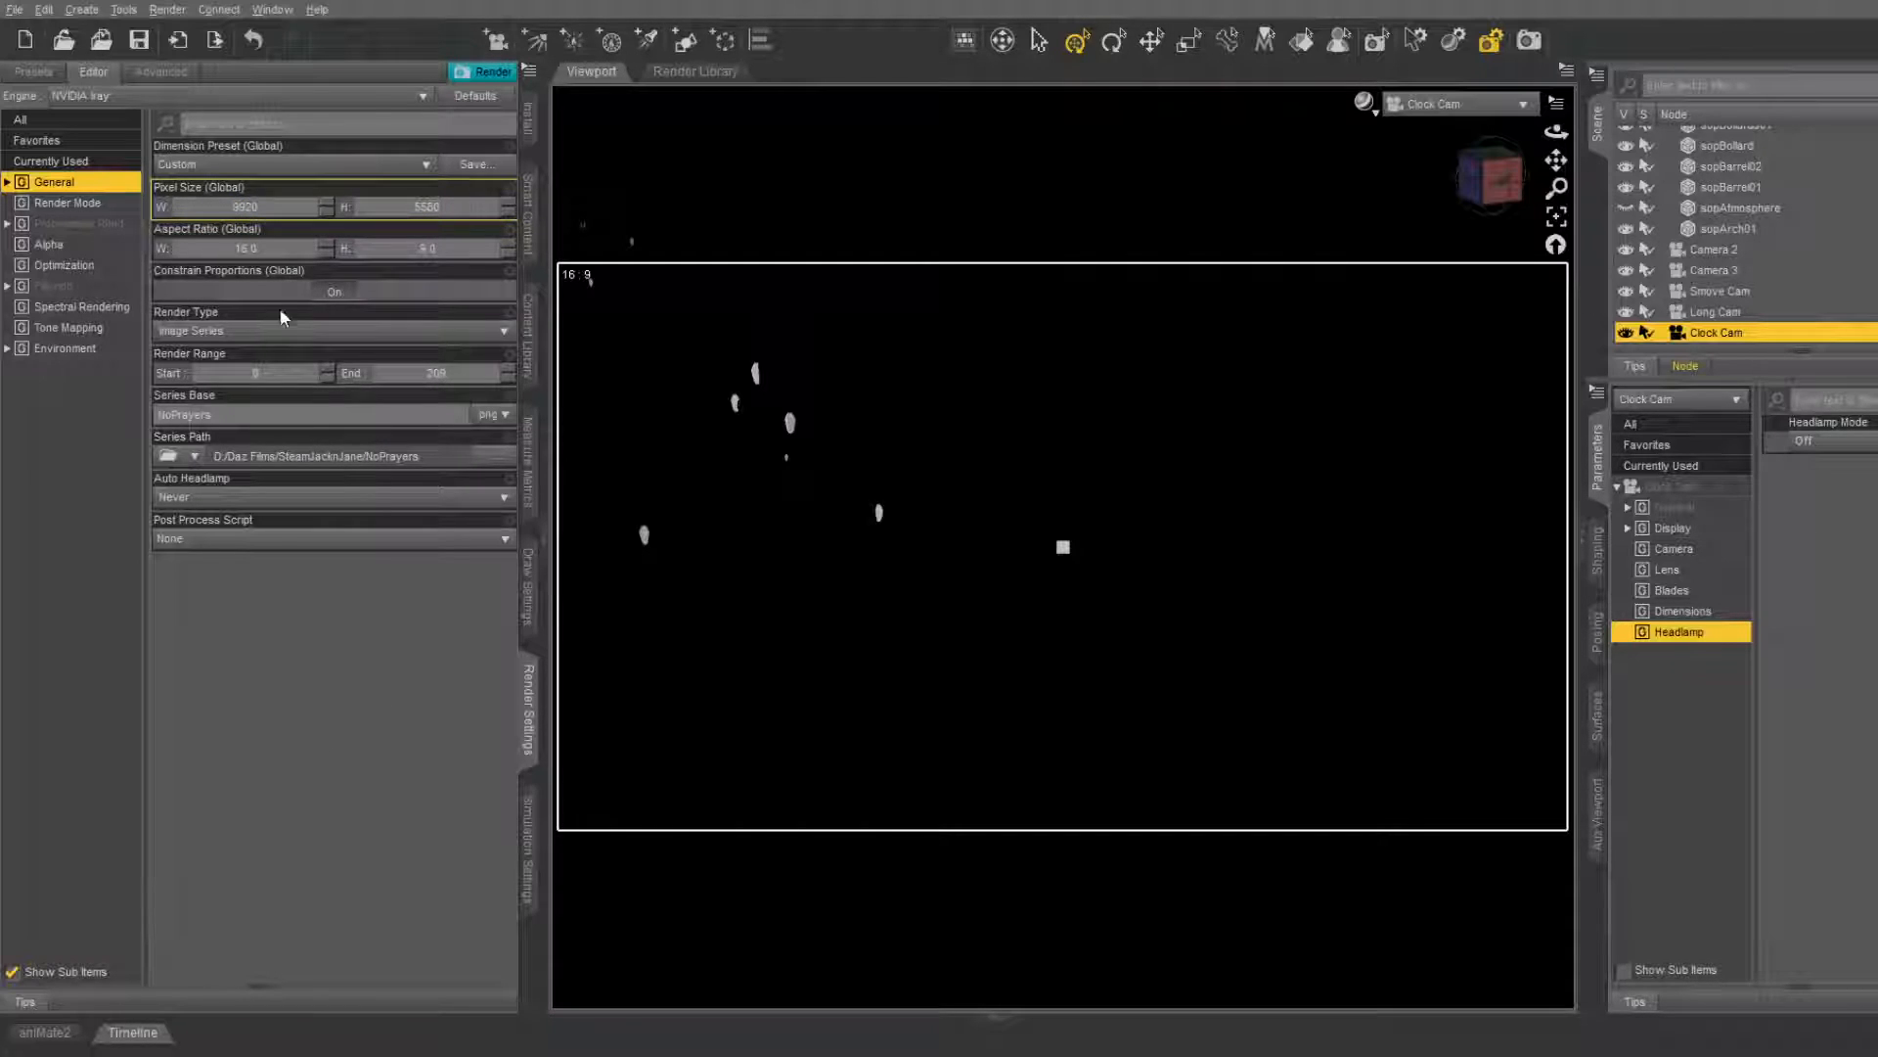
{"action": "left_click_drag", "start_coordinate": [277, 418], "coordinate": [0, 394]}
{"action": "type", "text": "ClockCam"}
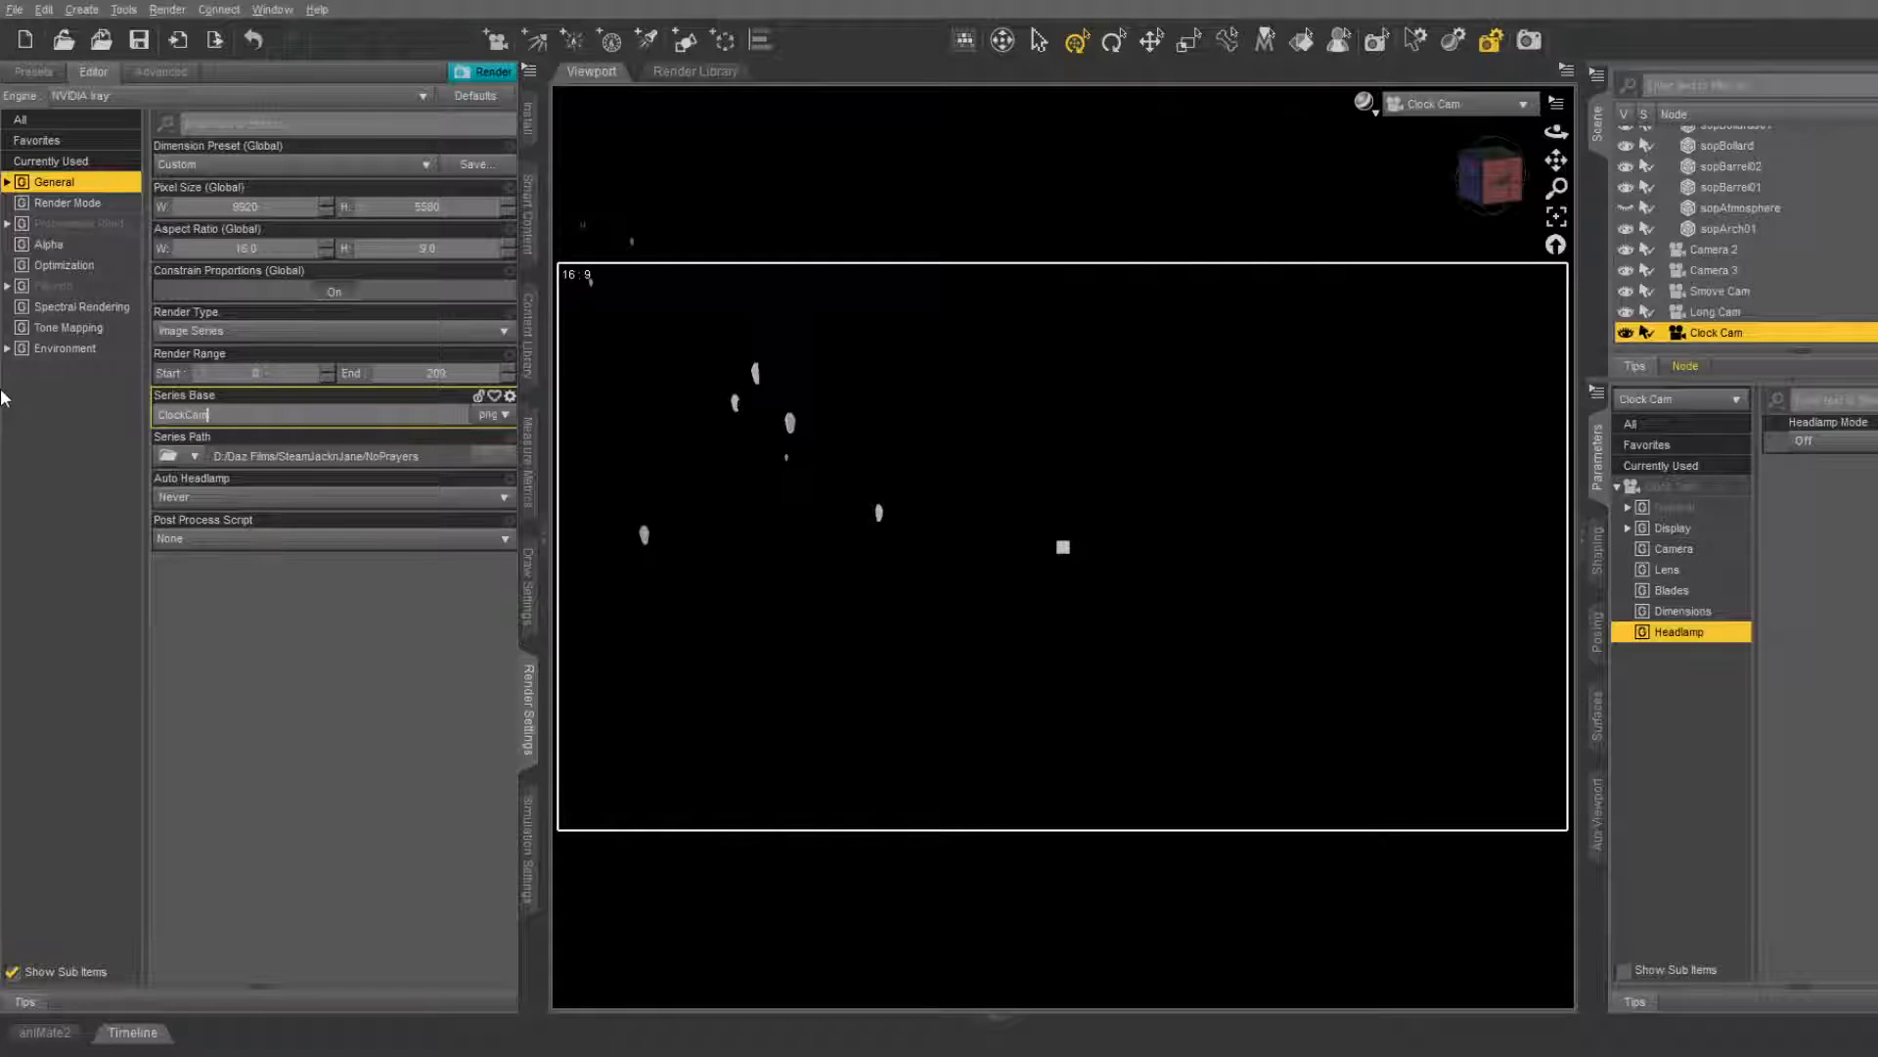
{"action": "key", "text": "Return"}
Set the render to a still image of the current frame, saved as ClockCam in the SteamJacknJane stills folder, and start rendering
{"action": "left_click", "coordinate": [168, 333]}
{"action": "left_click", "coordinate": [204, 366]}
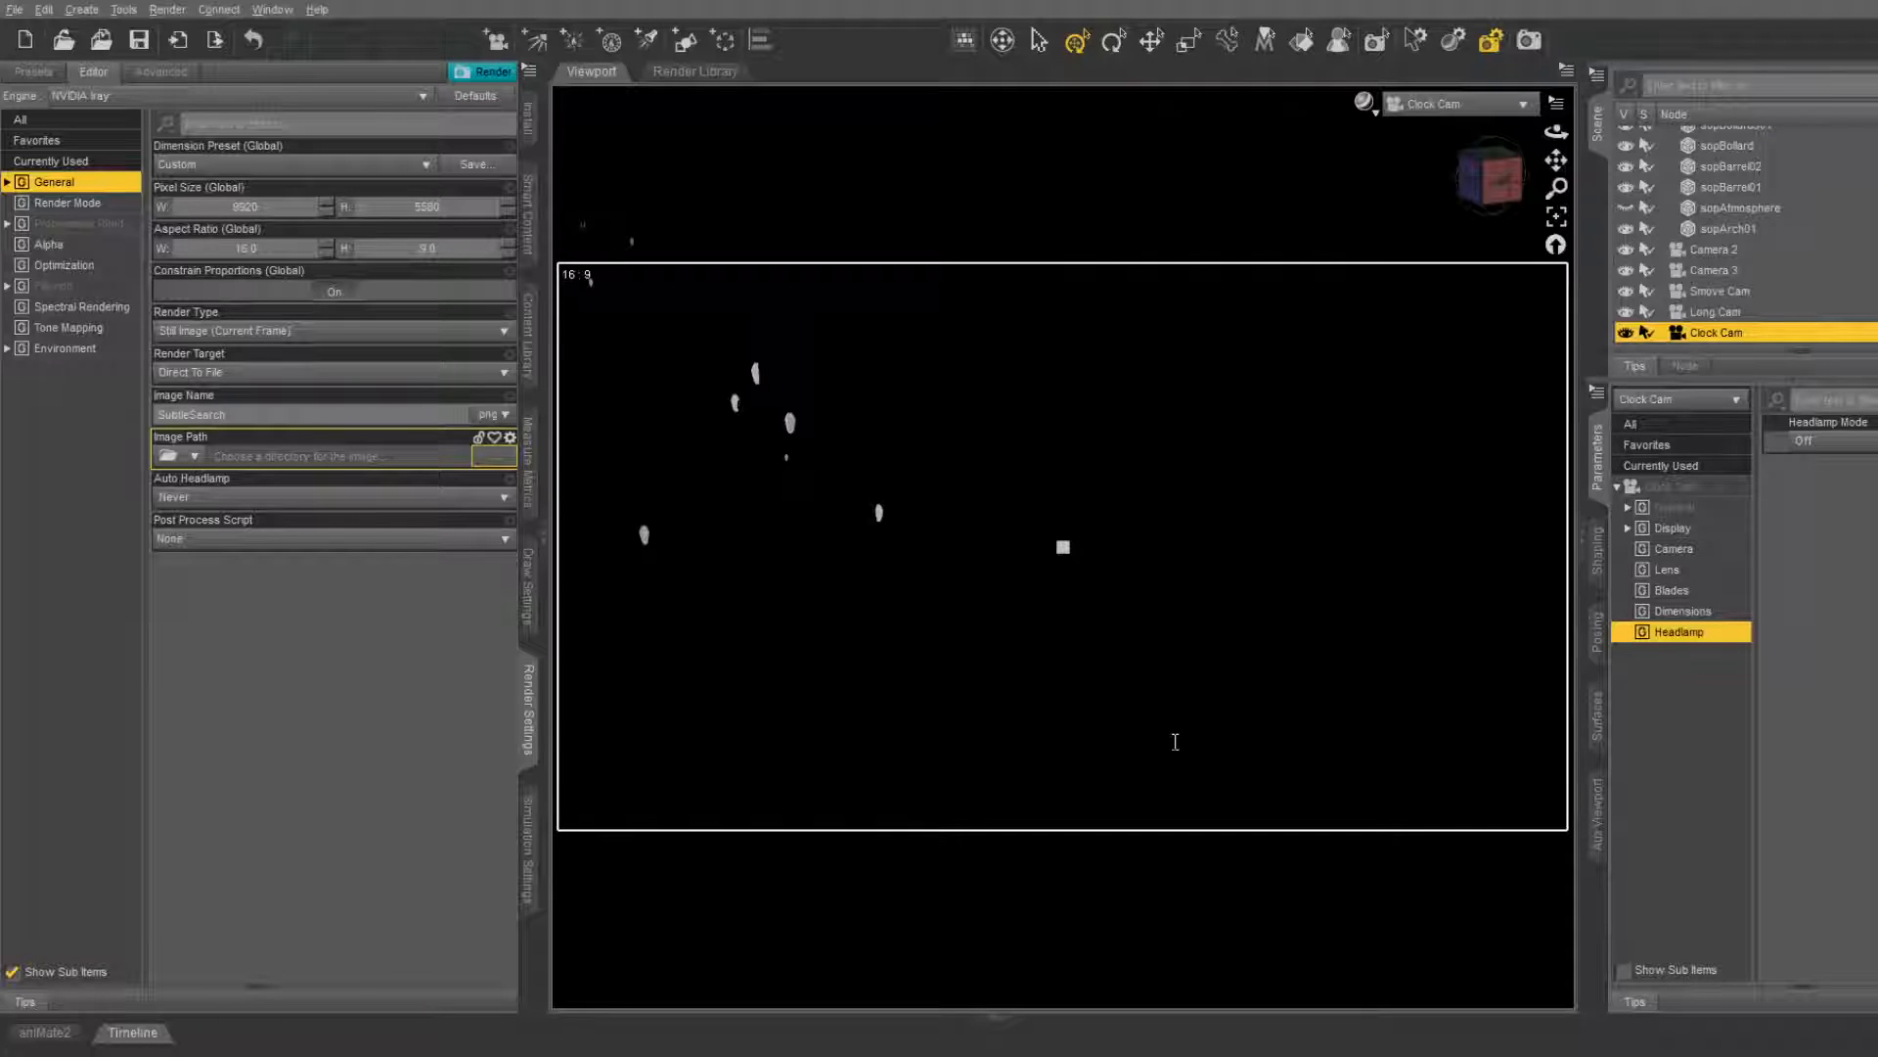
{"action": "double_click", "coordinate": [284, 414]}
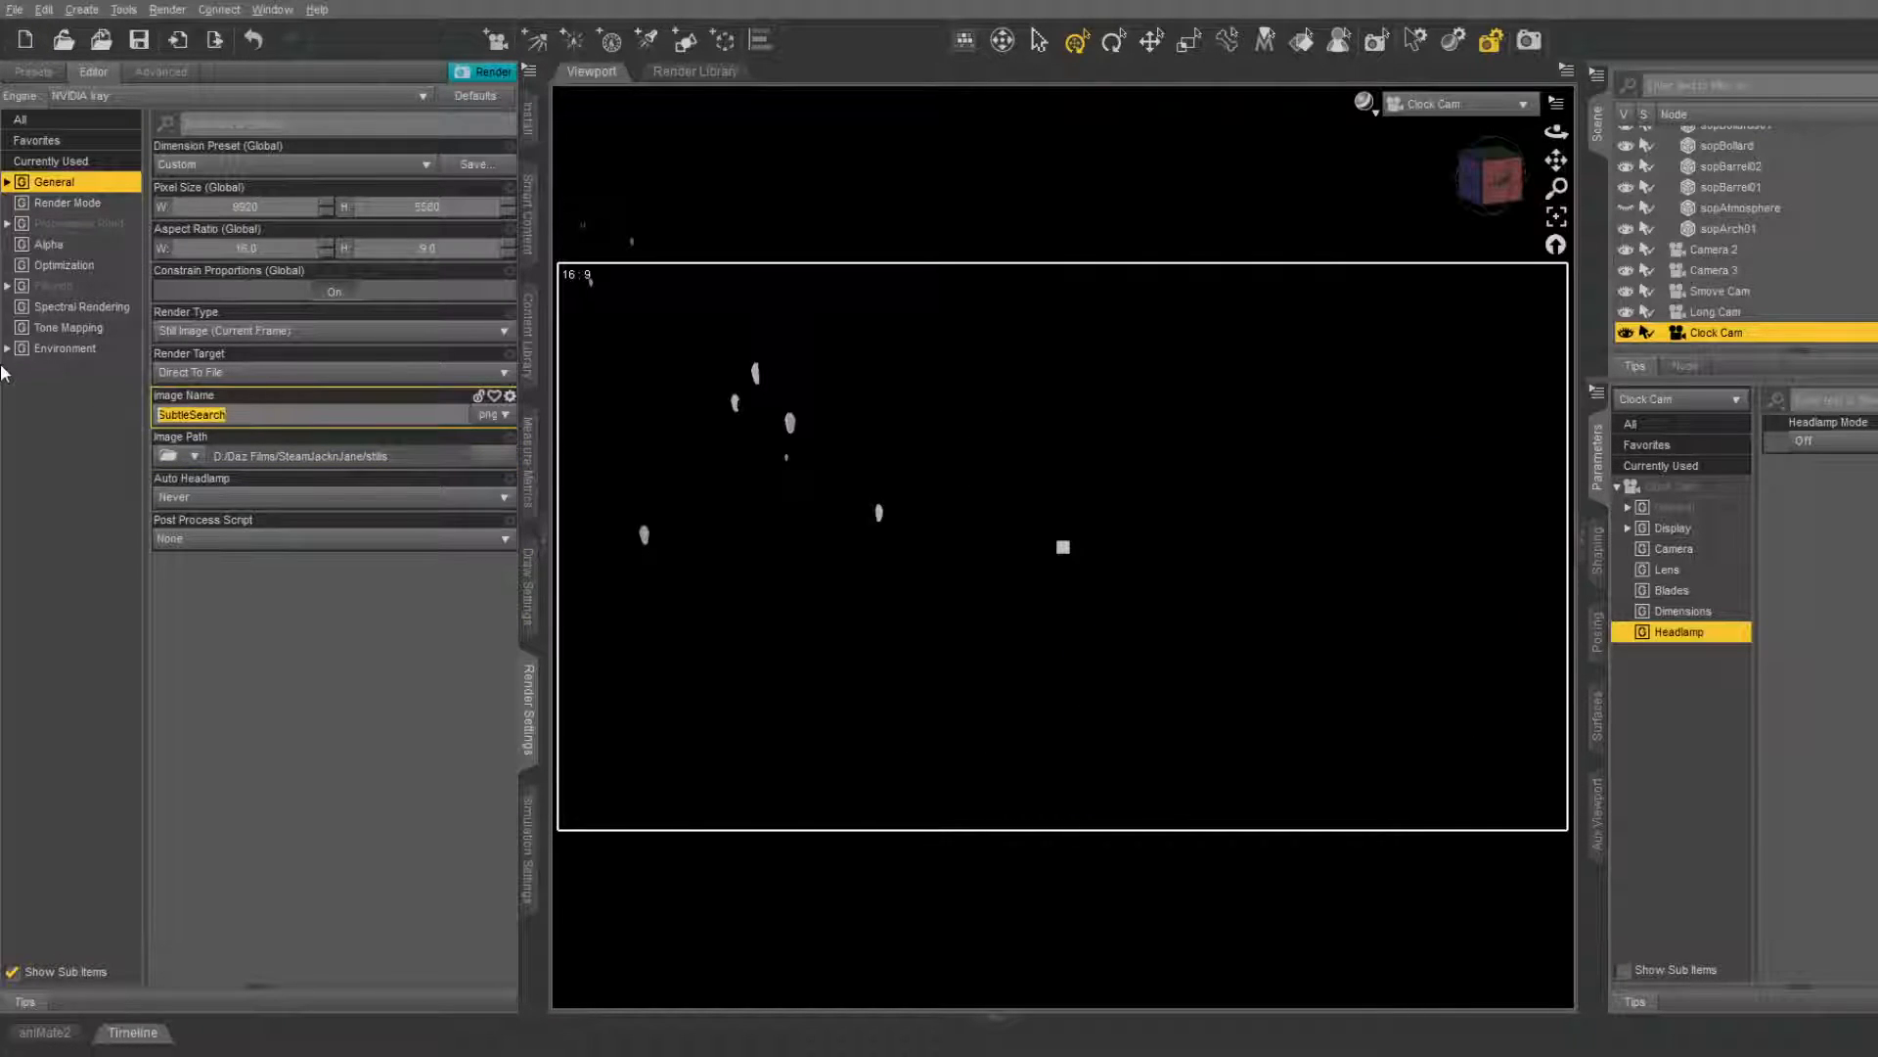
{"action": "type", "text": "ClockCam"}
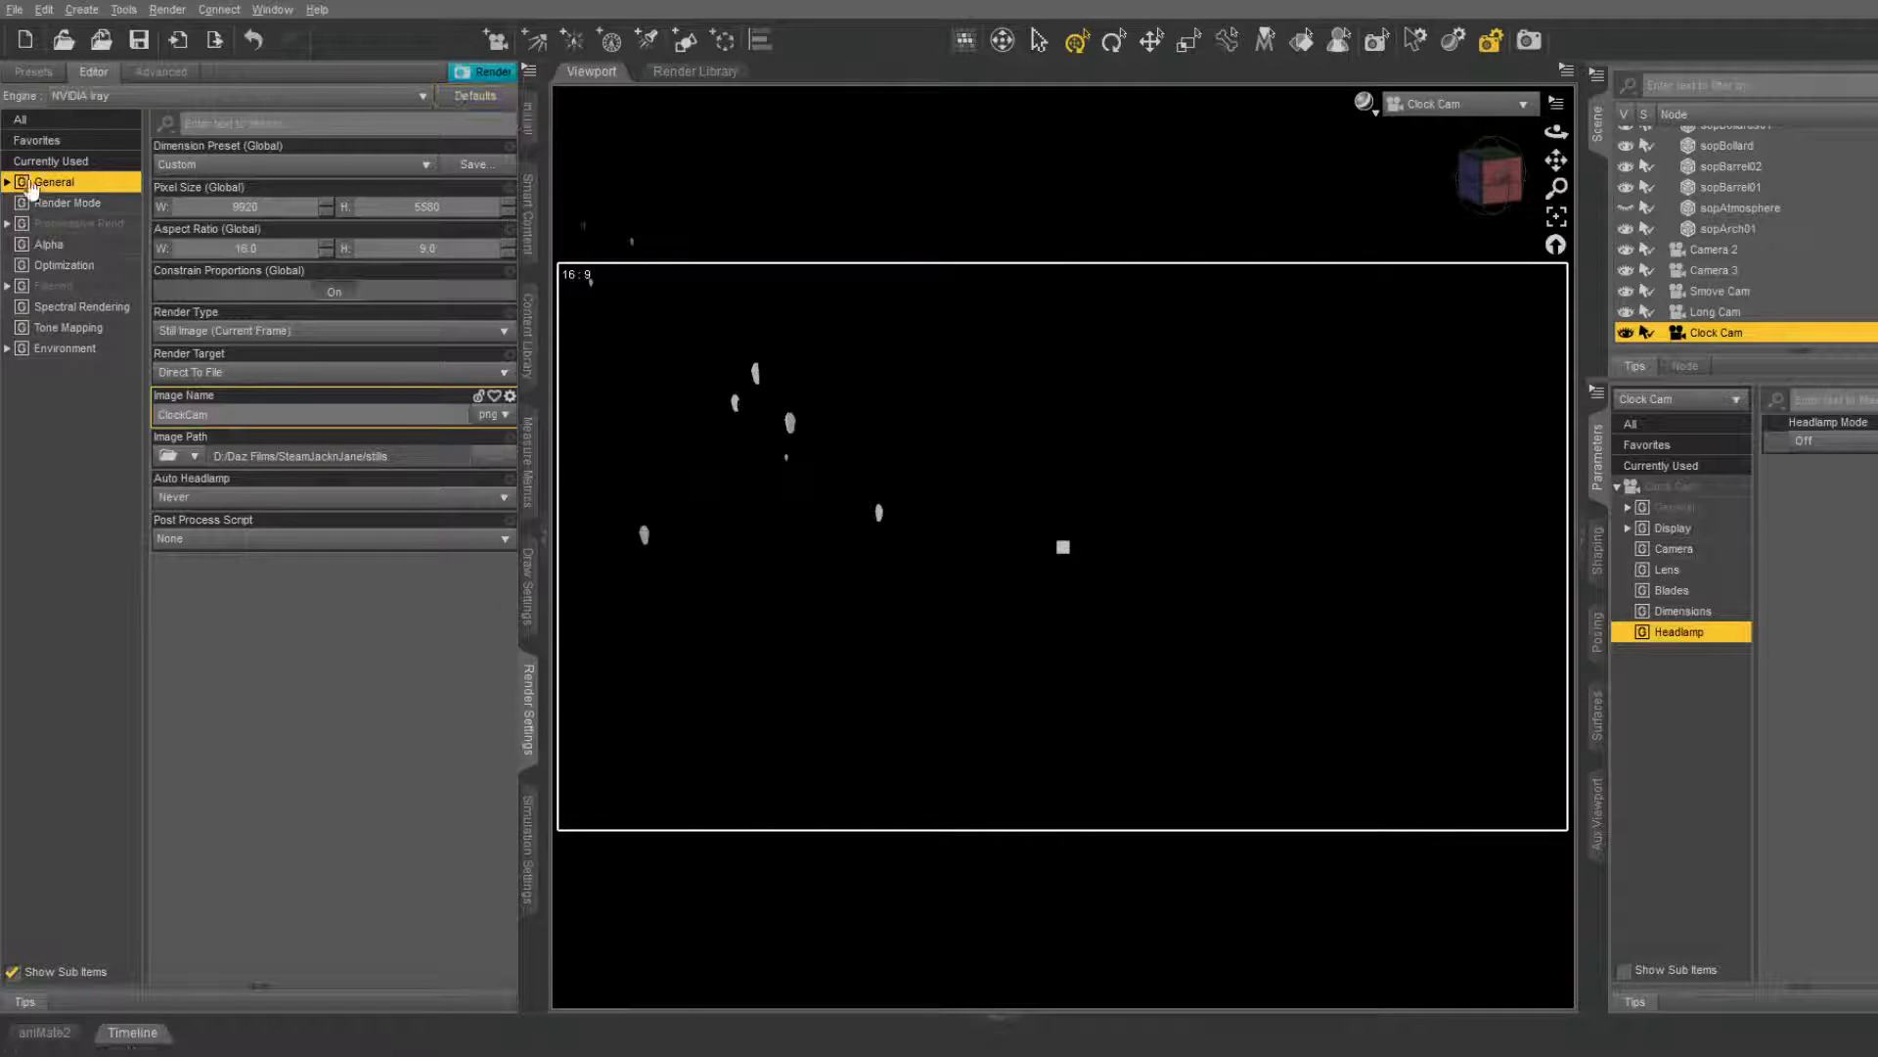
{"action": "left_click", "coordinate": [76, 223]}
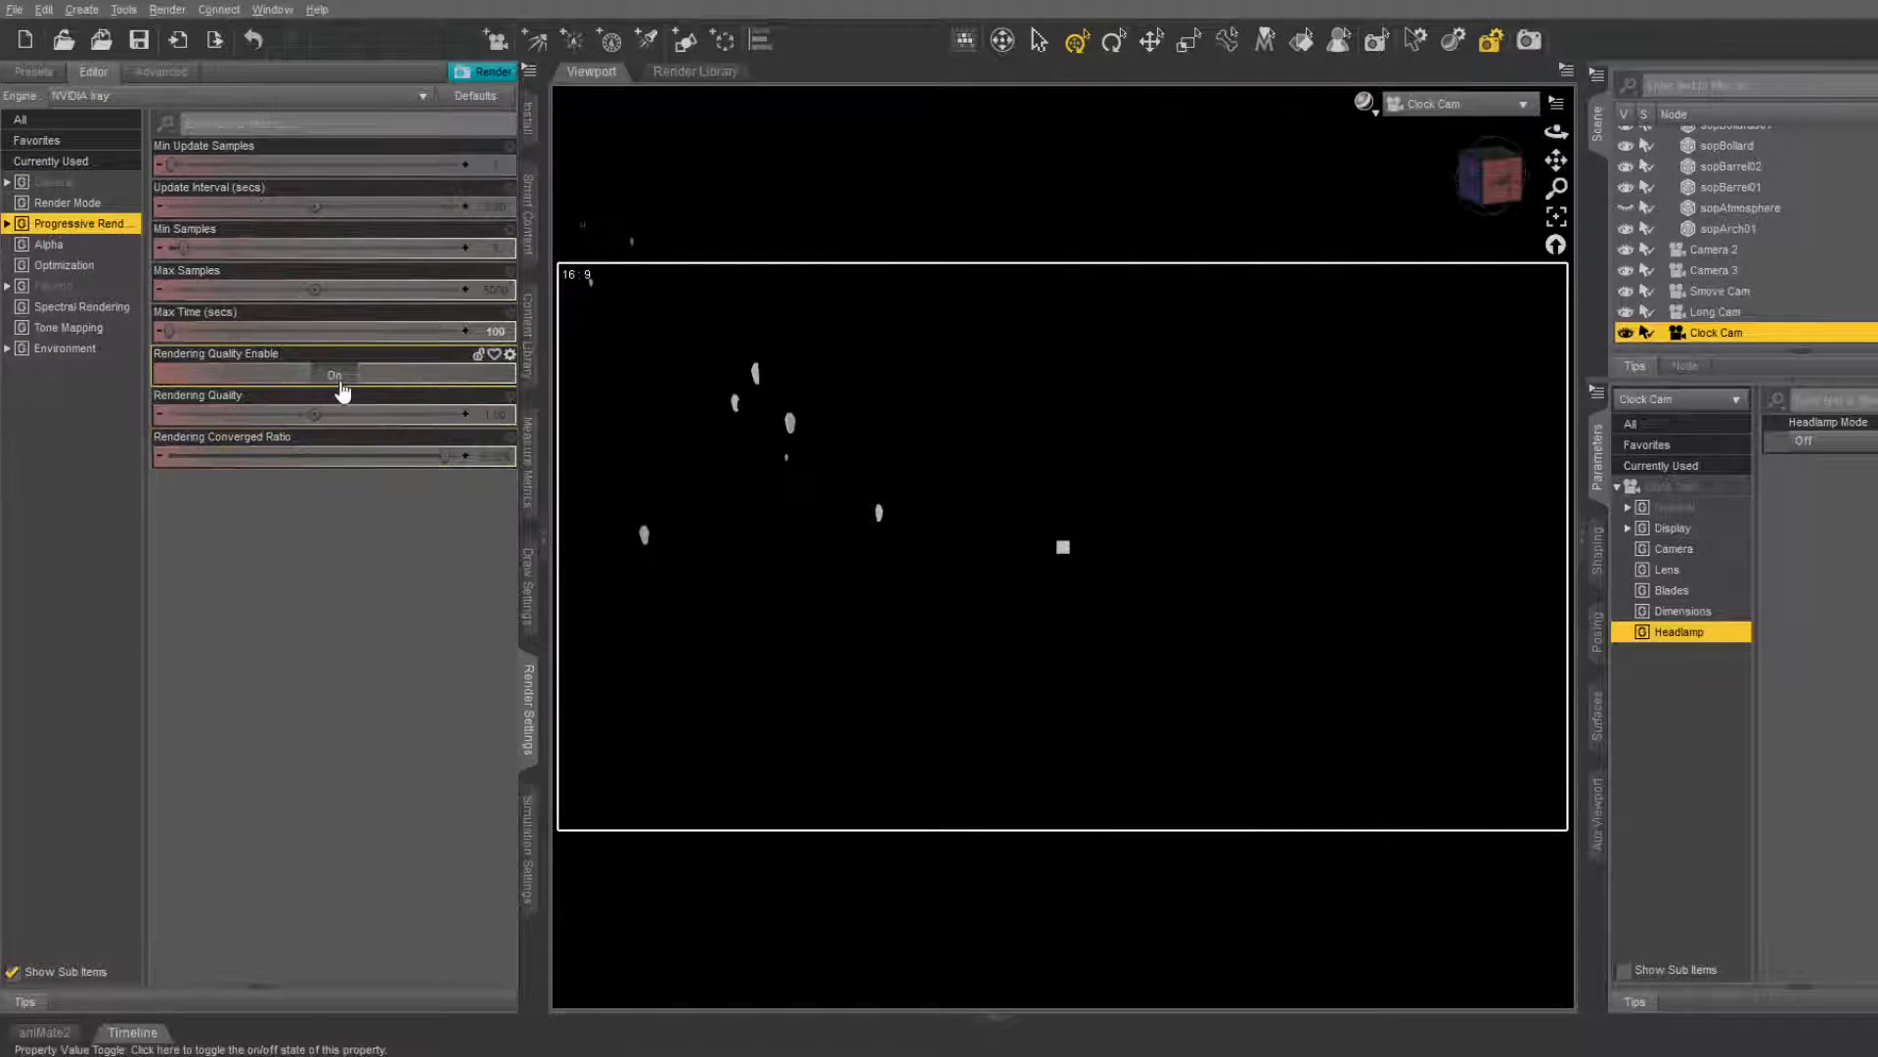
{"action": "left_click", "coordinate": [483, 77]}
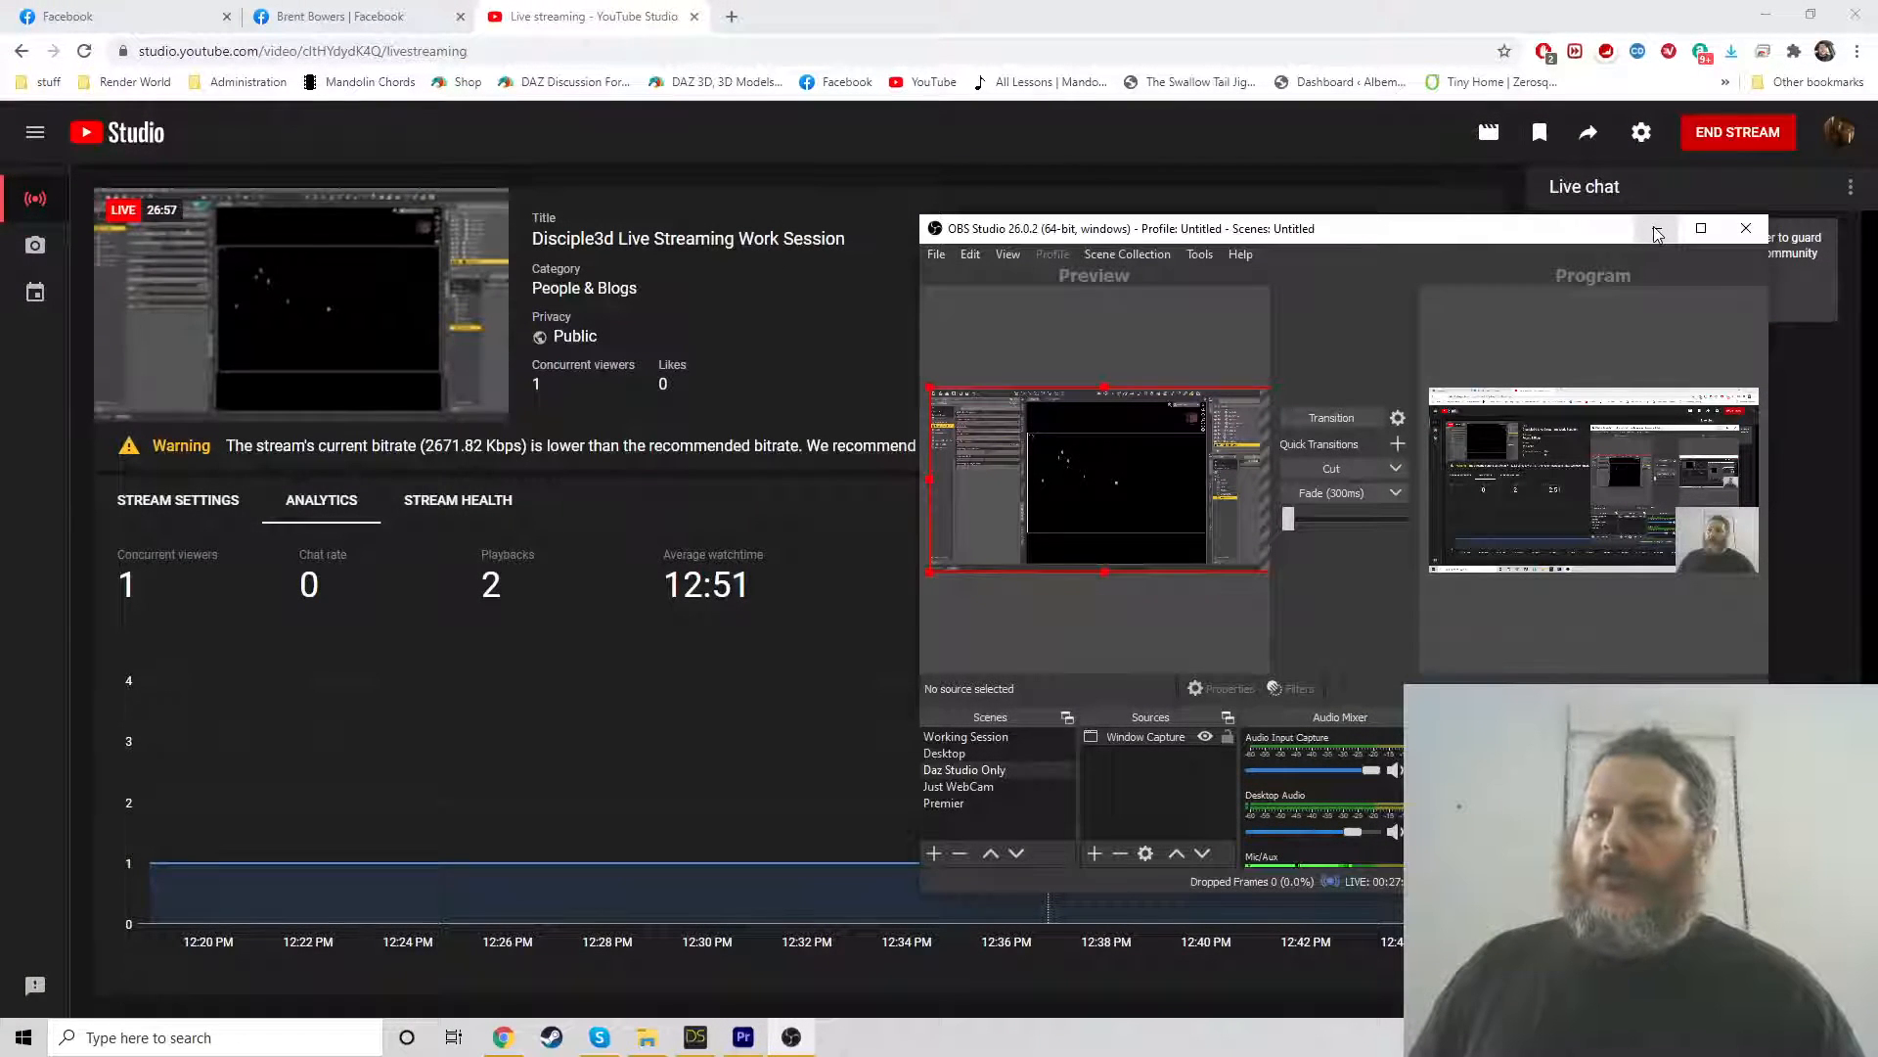
Check the render progress in DAZ Studio and transition the OBS stream to the Working Session scene
{"action": "left_click", "coordinate": [1656, 232]}
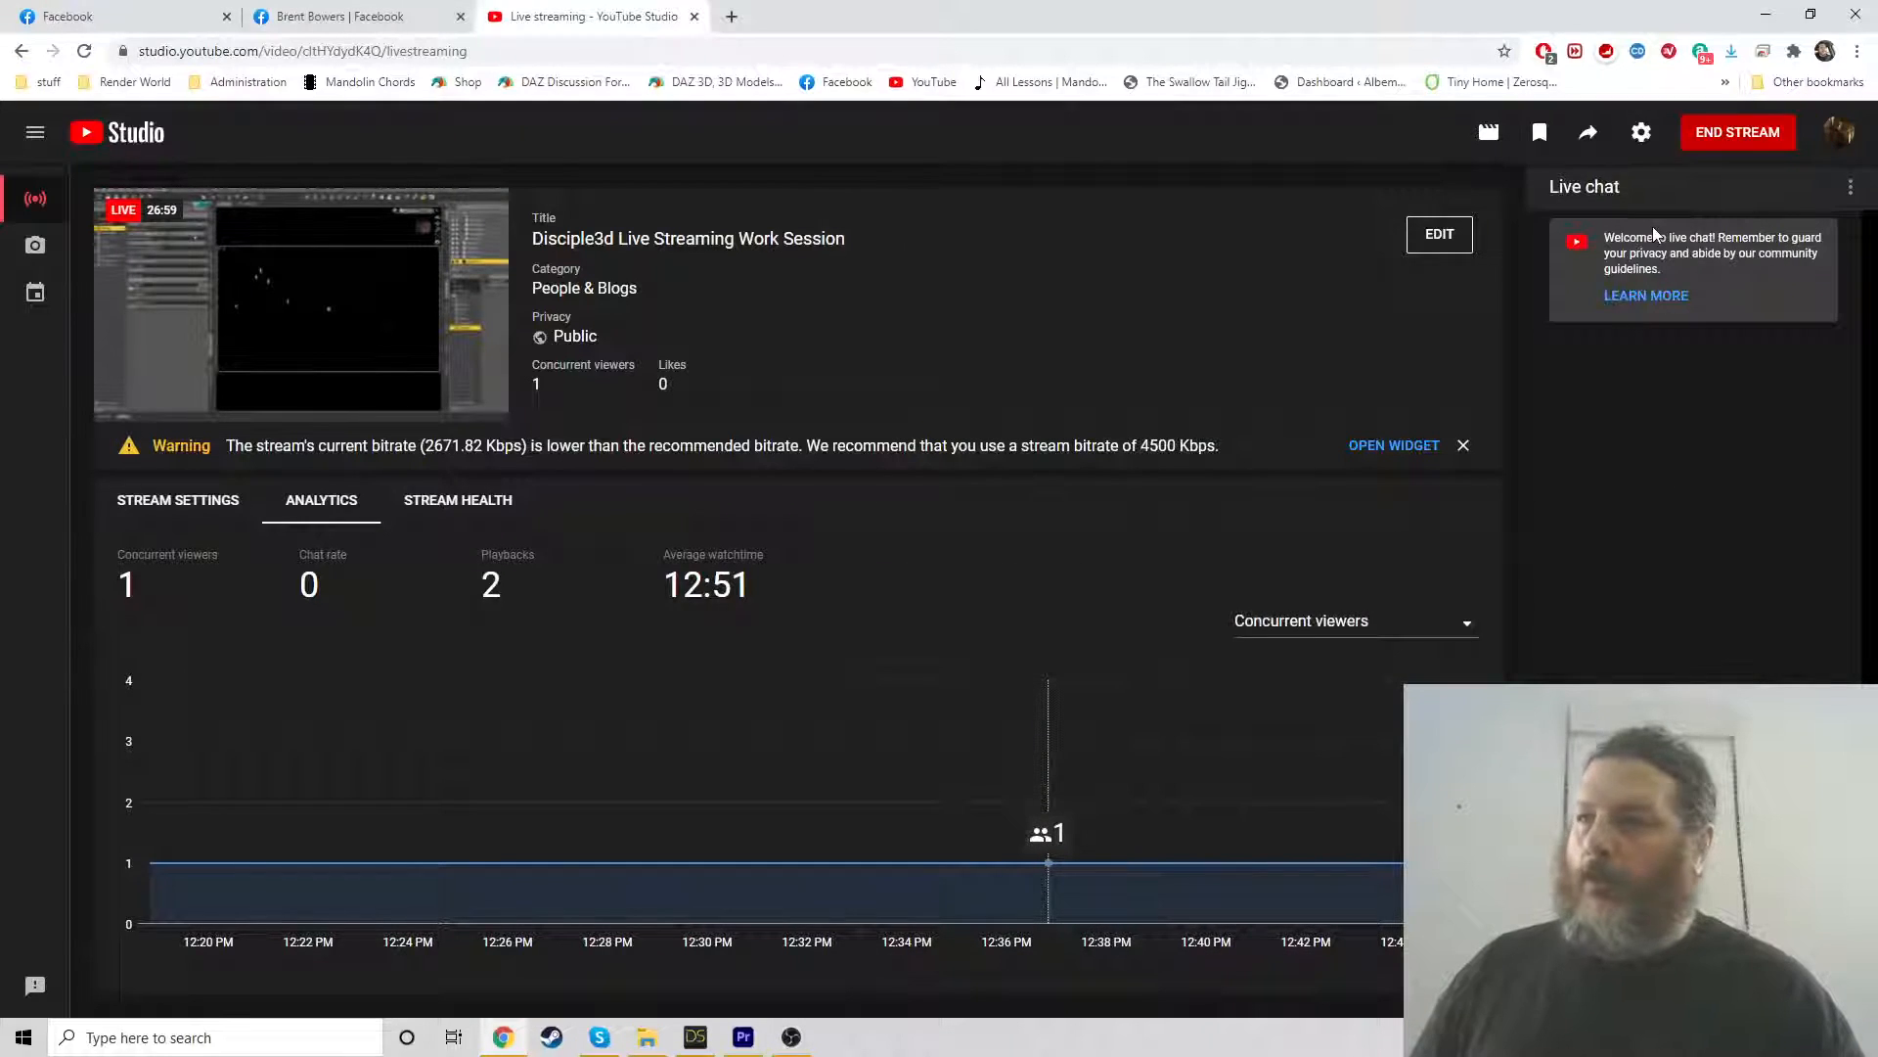
{"action": "left_click", "coordinate": [698, 1039]}
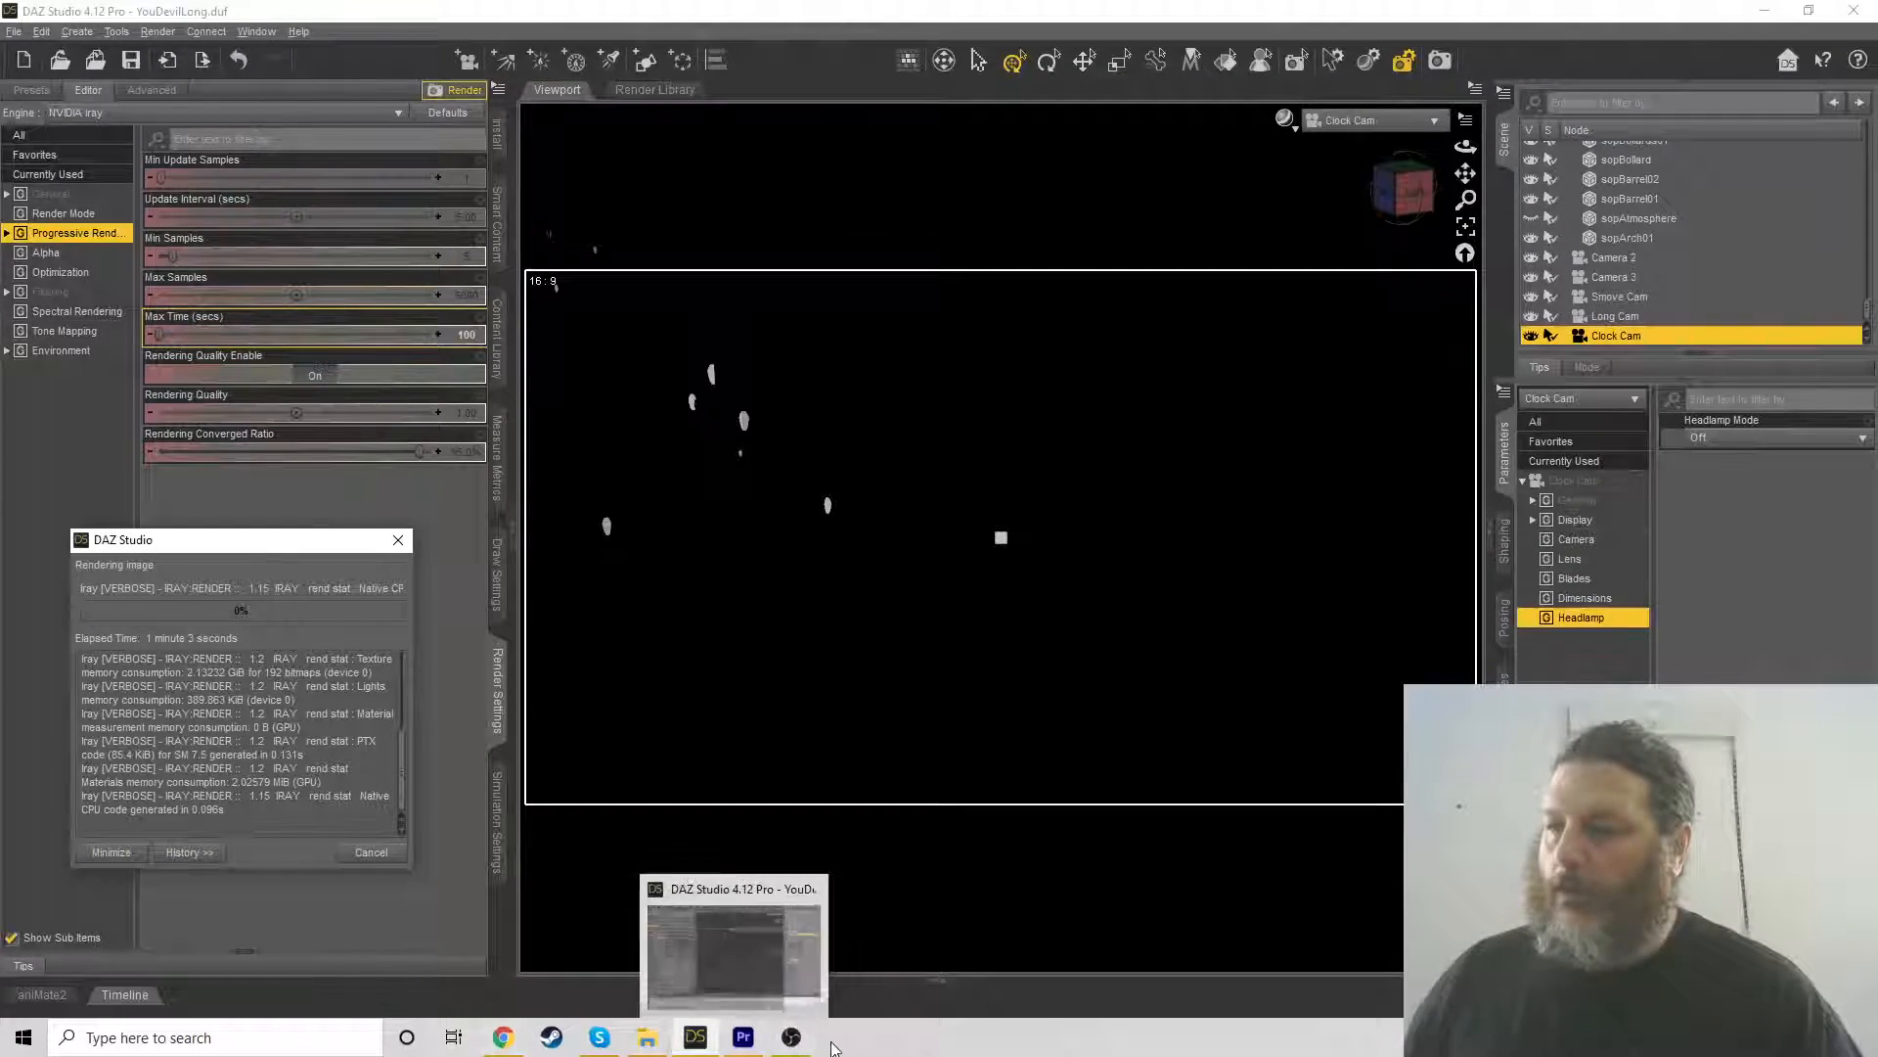
{"action": "left_click", "coordinate": [791, 1037]}
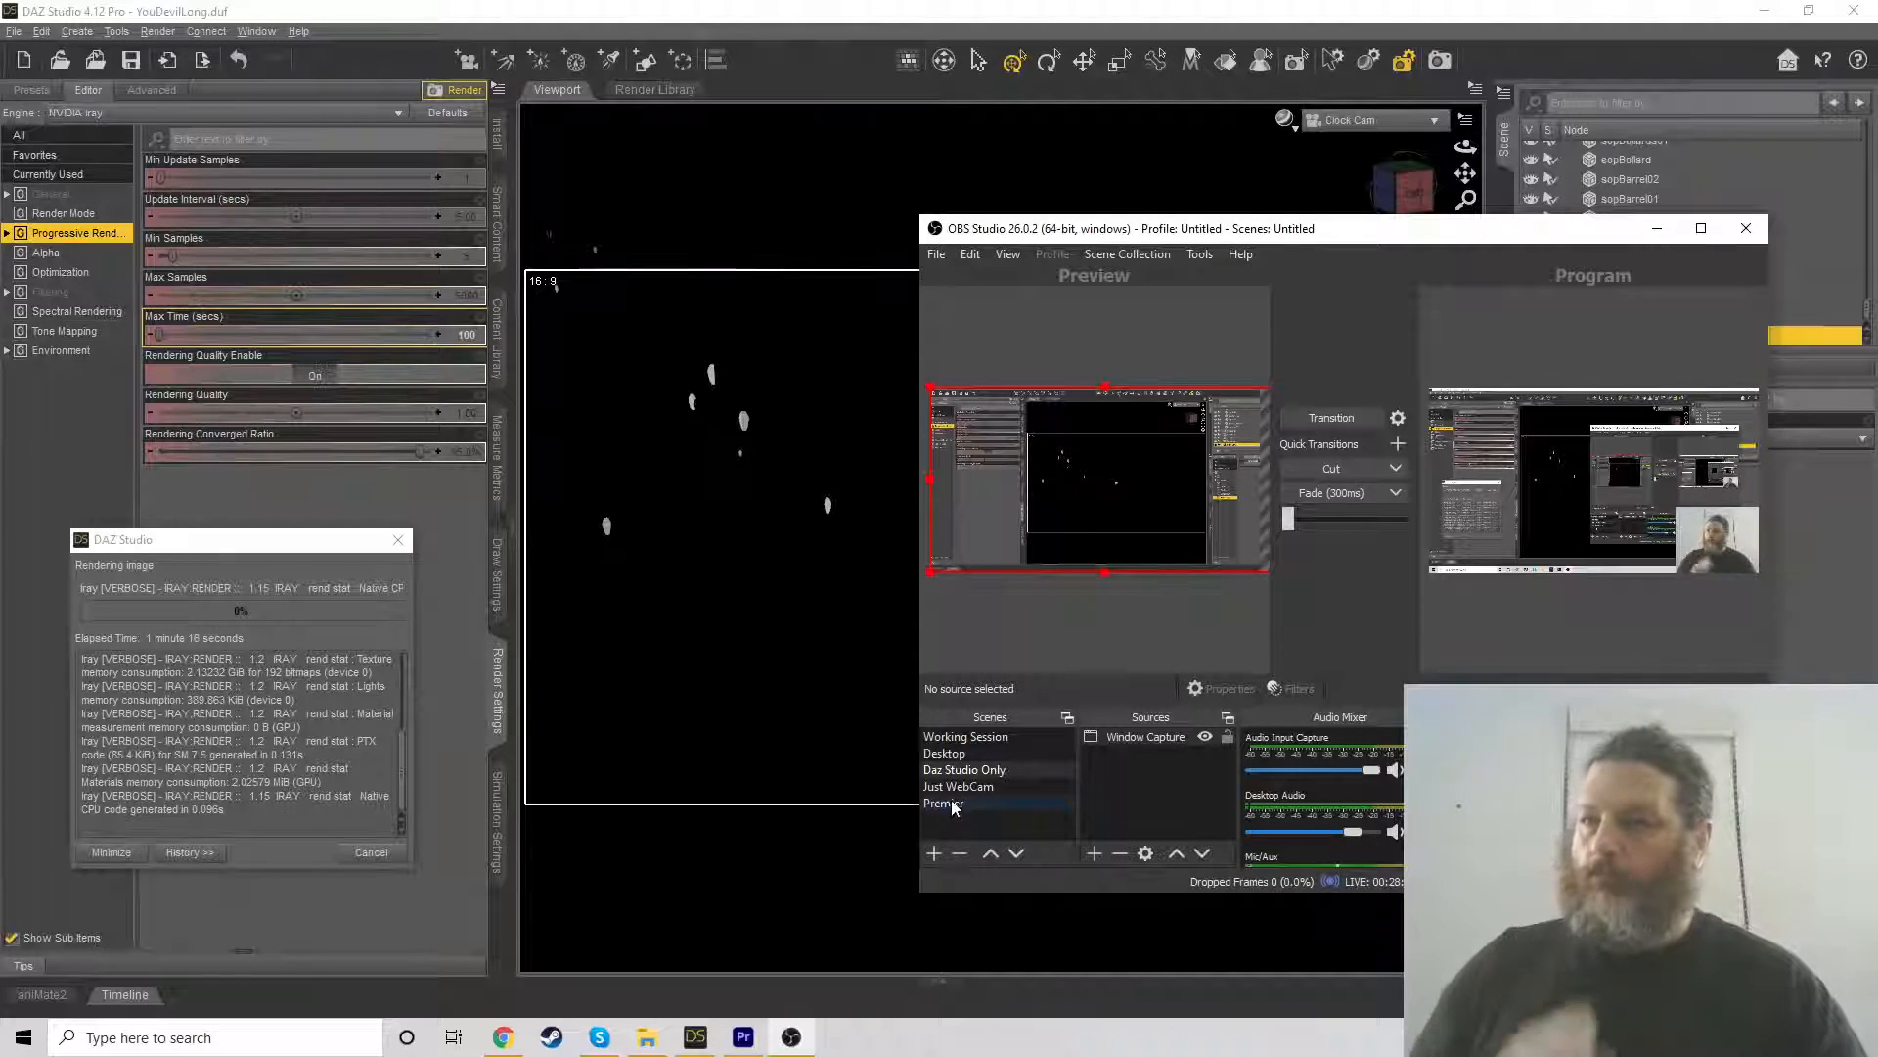
{"action": "left_click", "coordinate": [966, 736]}
{"action": "left_click", "coordinate": [1371, 420]}
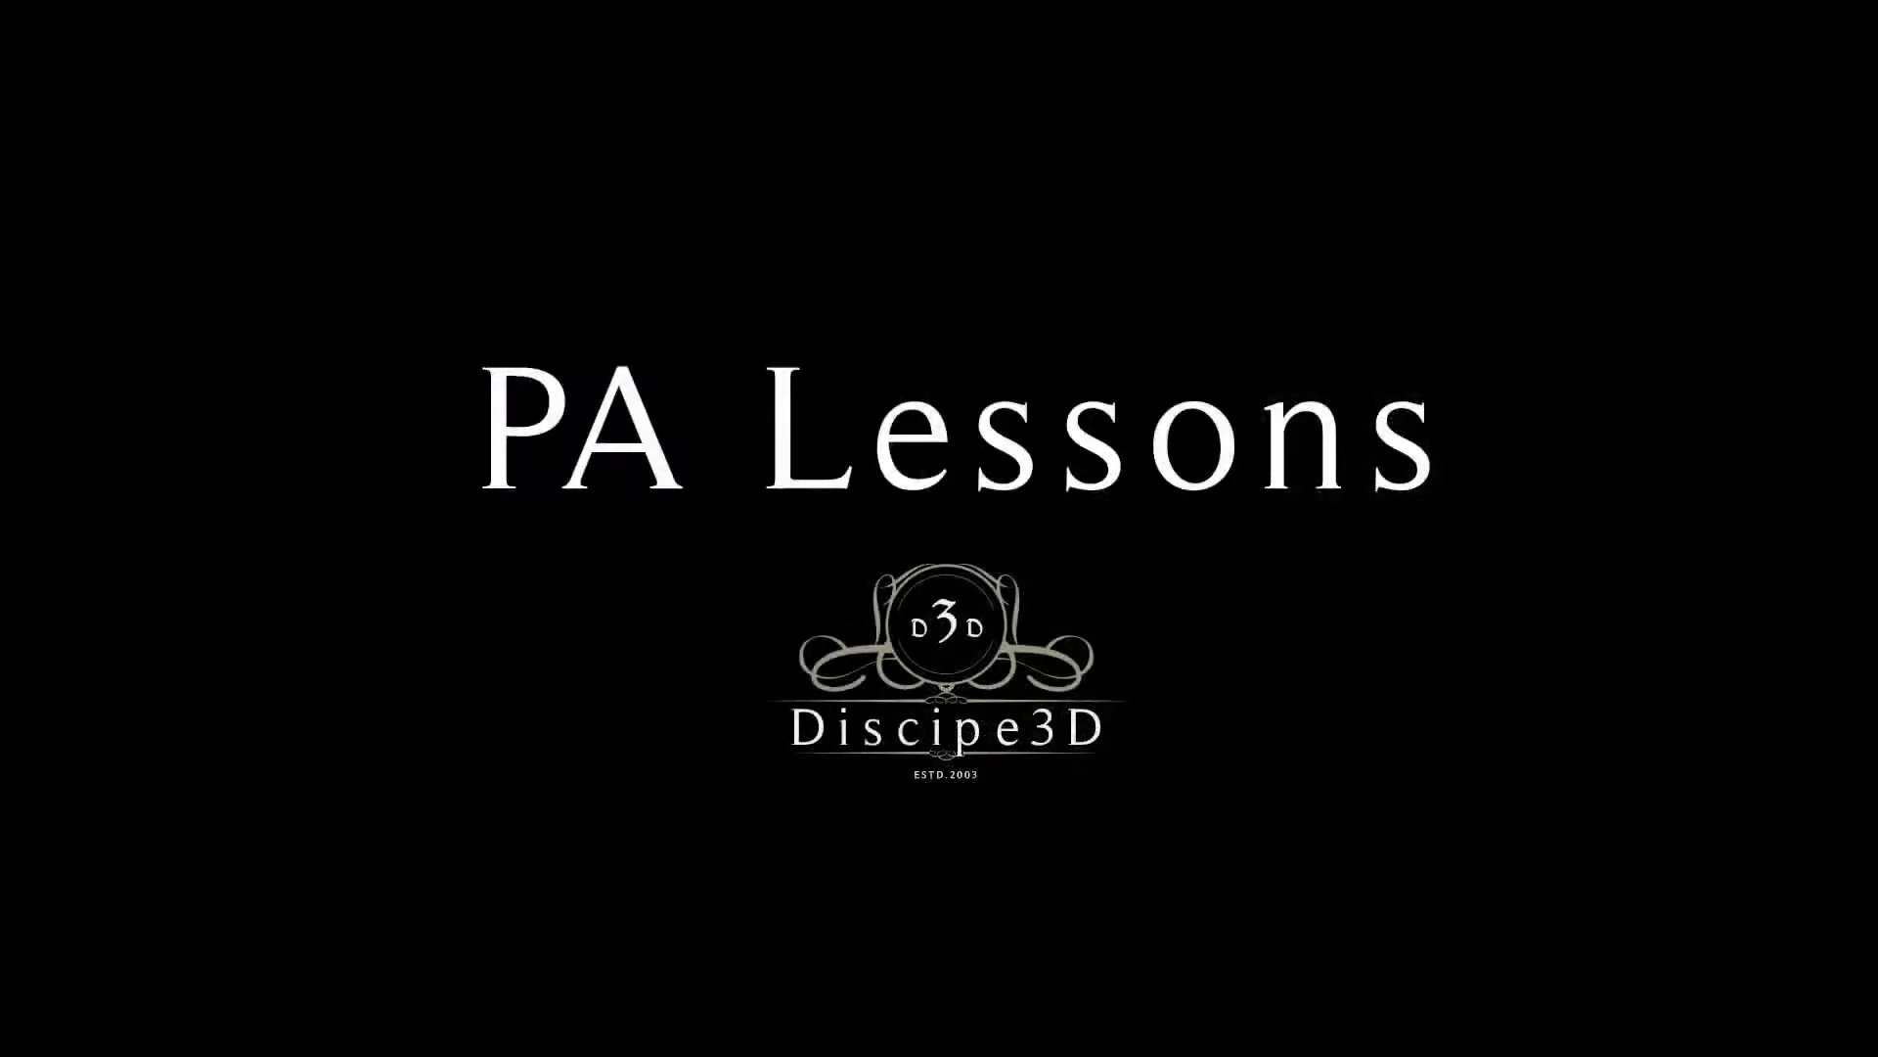
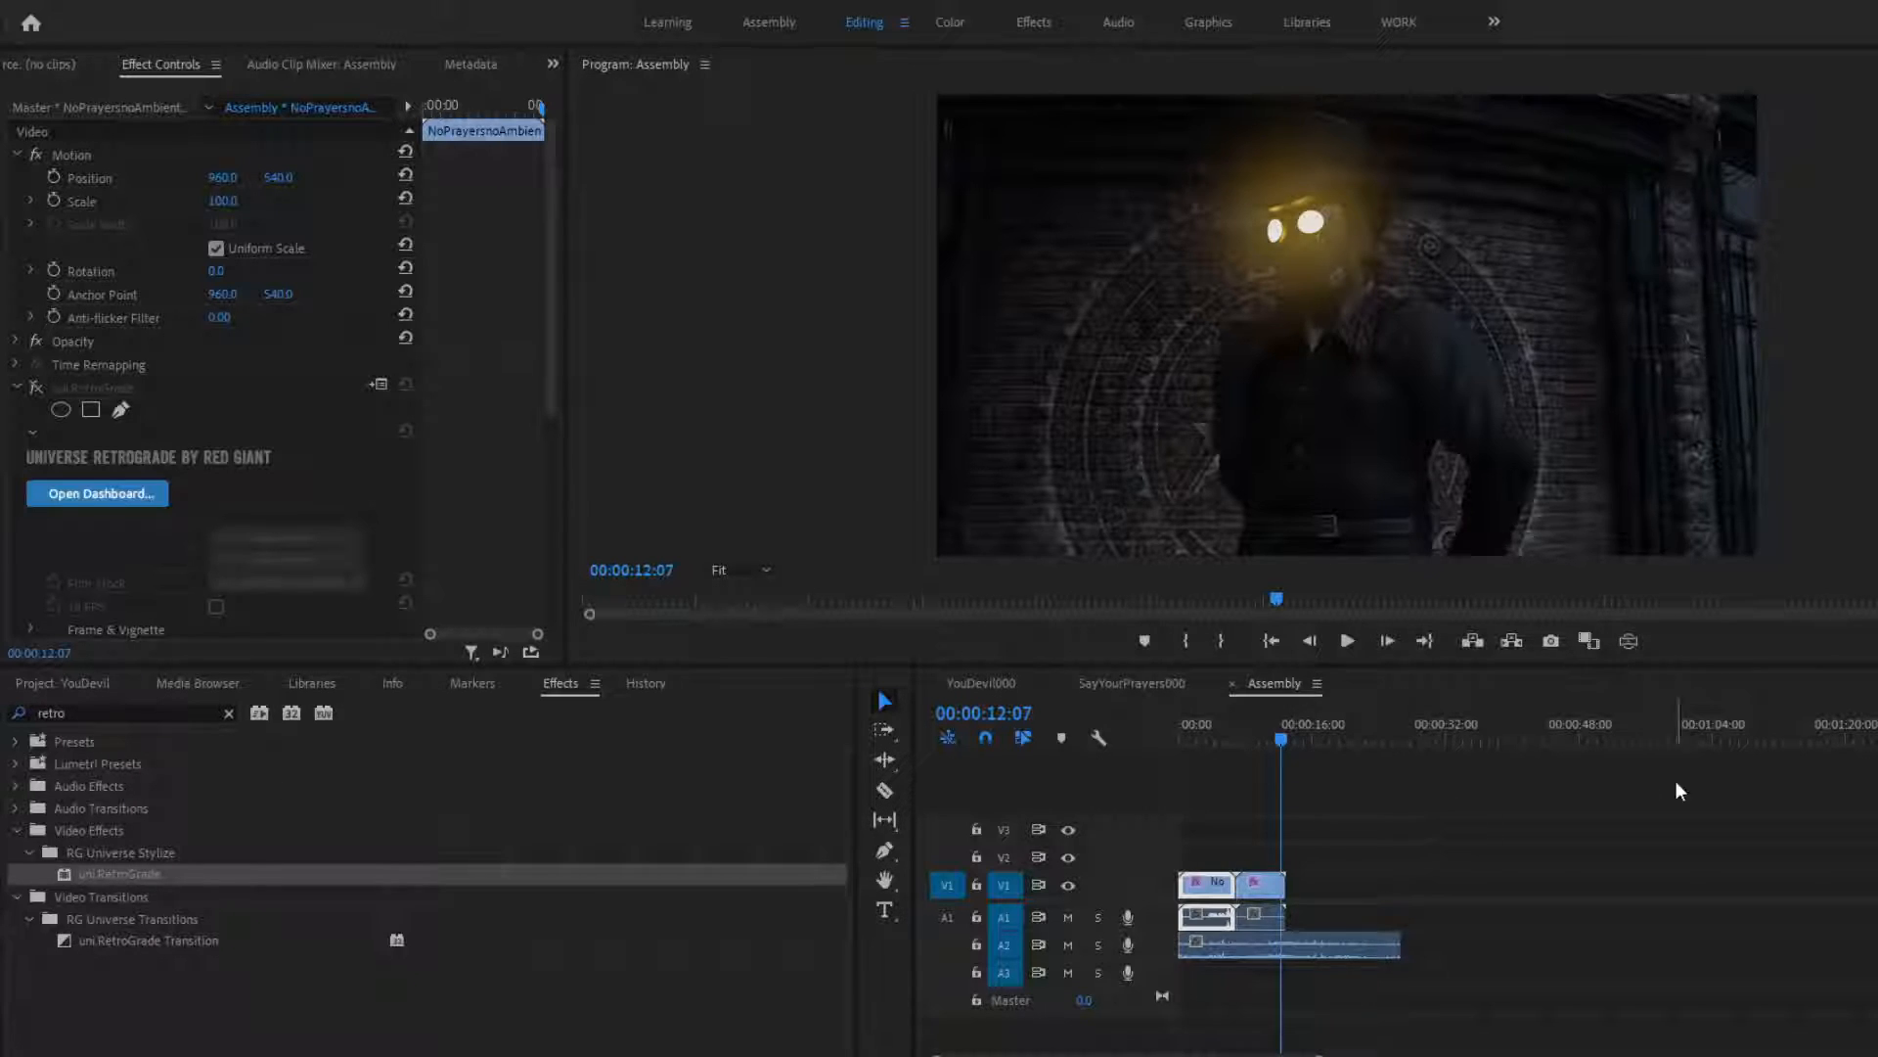
In Premiere Pro, import ClockCam.png into the YouDevil project and place it on V1 of the Assembly sequence at about 40 seconds
{"action": "left_click", "coordinate": [1514, 724]}
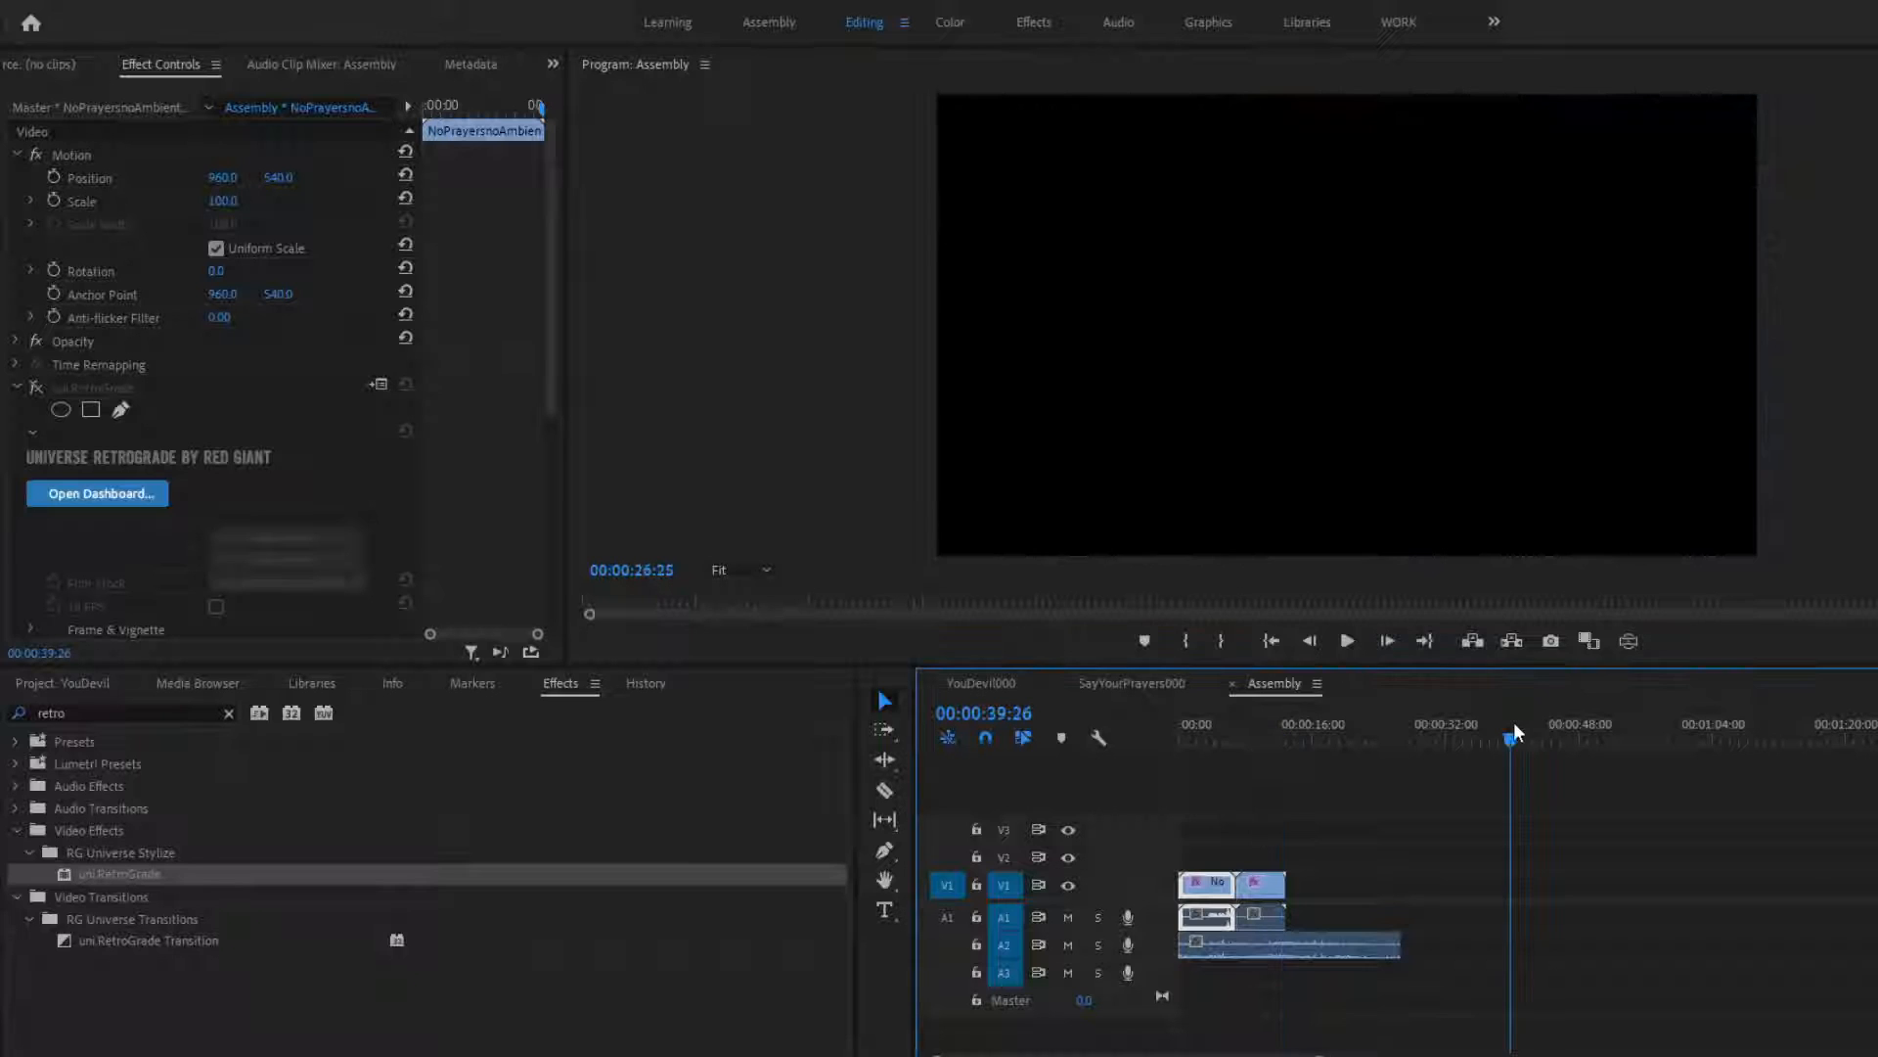
{"action": "left_click", "coordinate": [87, 685]}
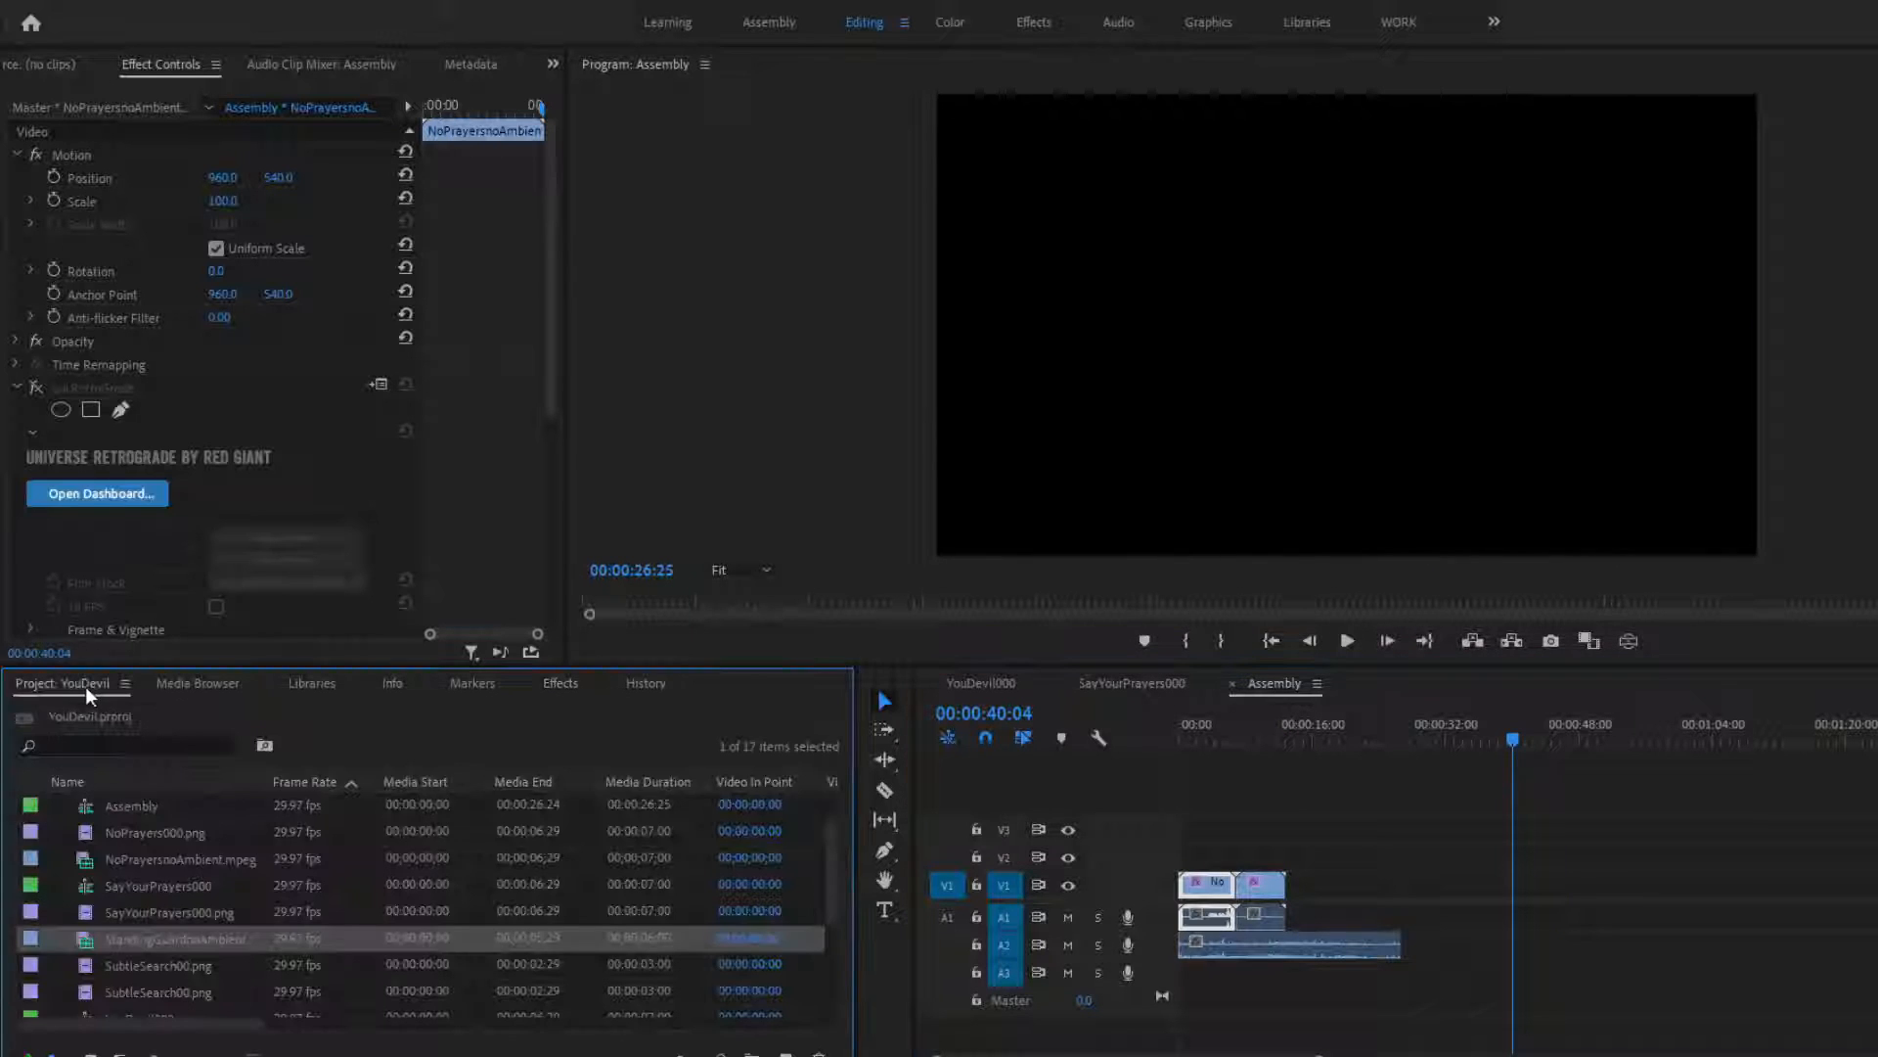
{"action": "left_click", "coordinate": [54, 881]}
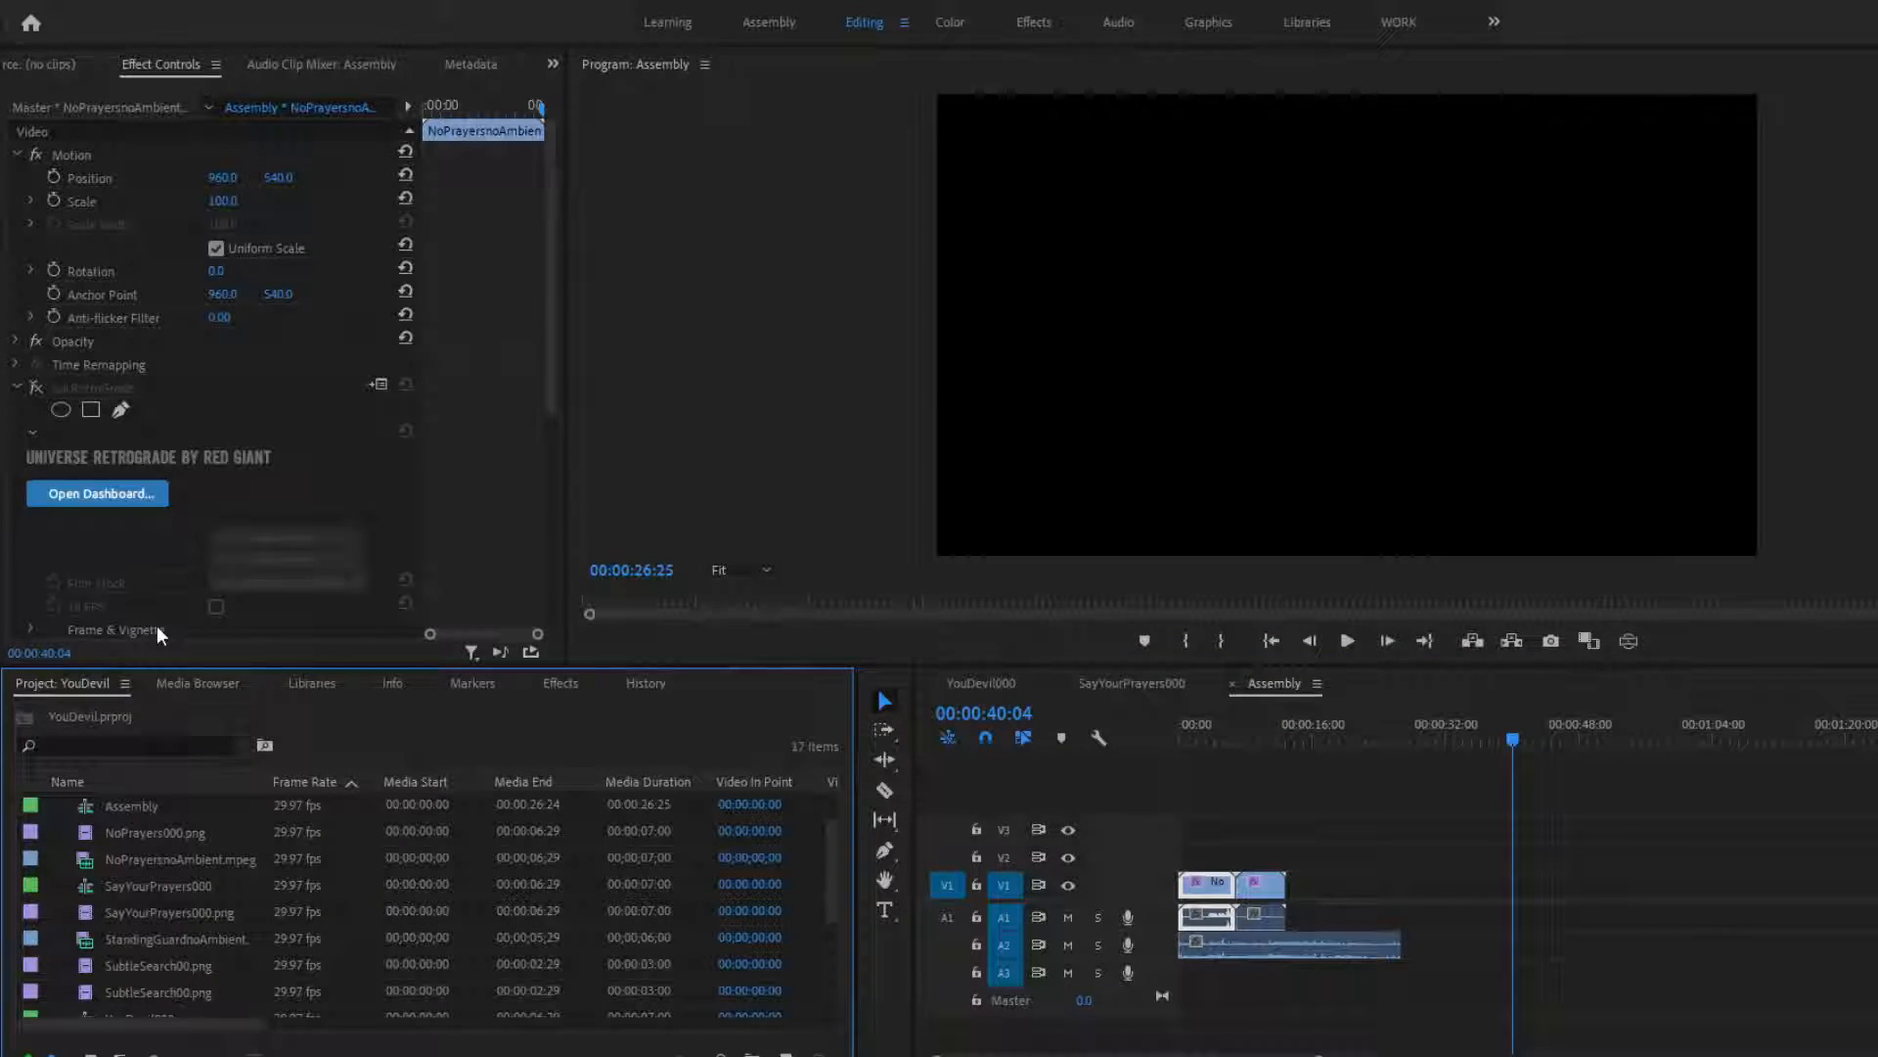
{"action": "key", "text": "ctrl+i"}
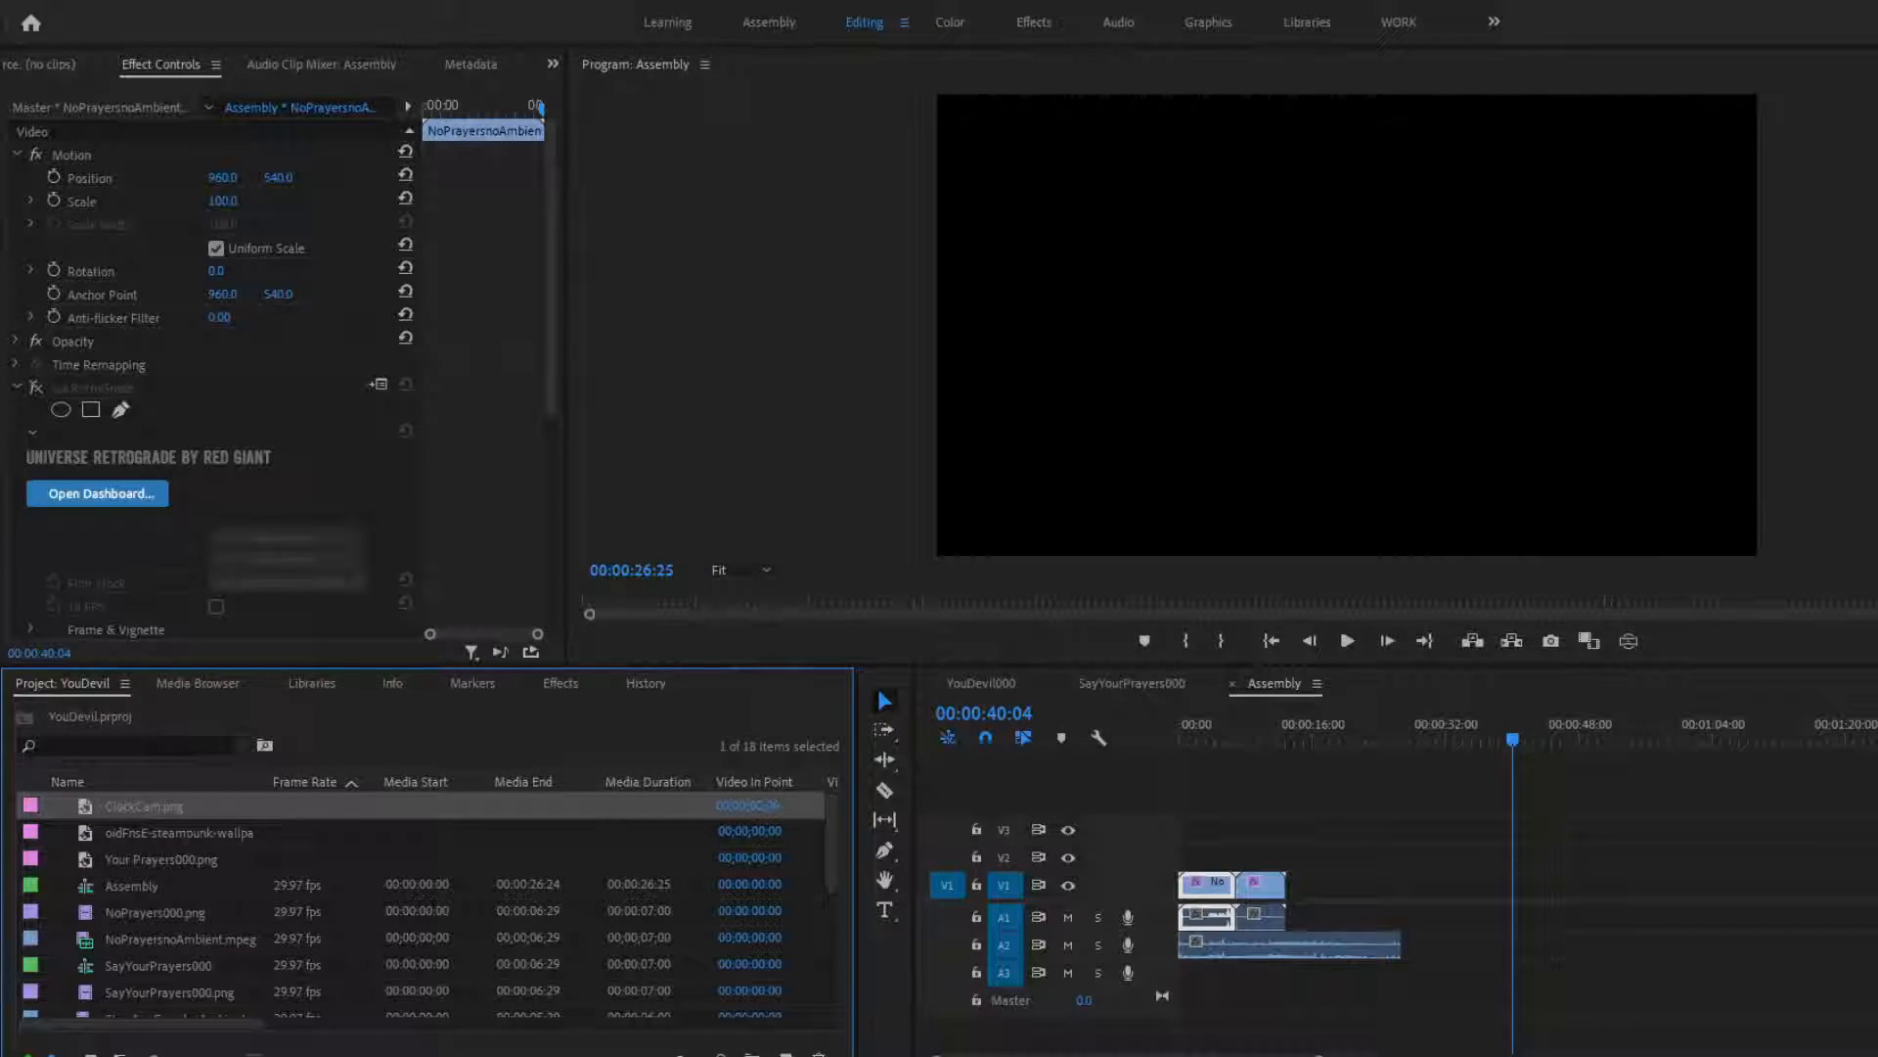
{"action": "key", "text": "ctrl+i"}
{"action": "left_click", "coordinate": [1210, 316]}
{"action": "left_click_drag", "start_coordinate": [1534, 749], "coordinate": [1521, 745]}
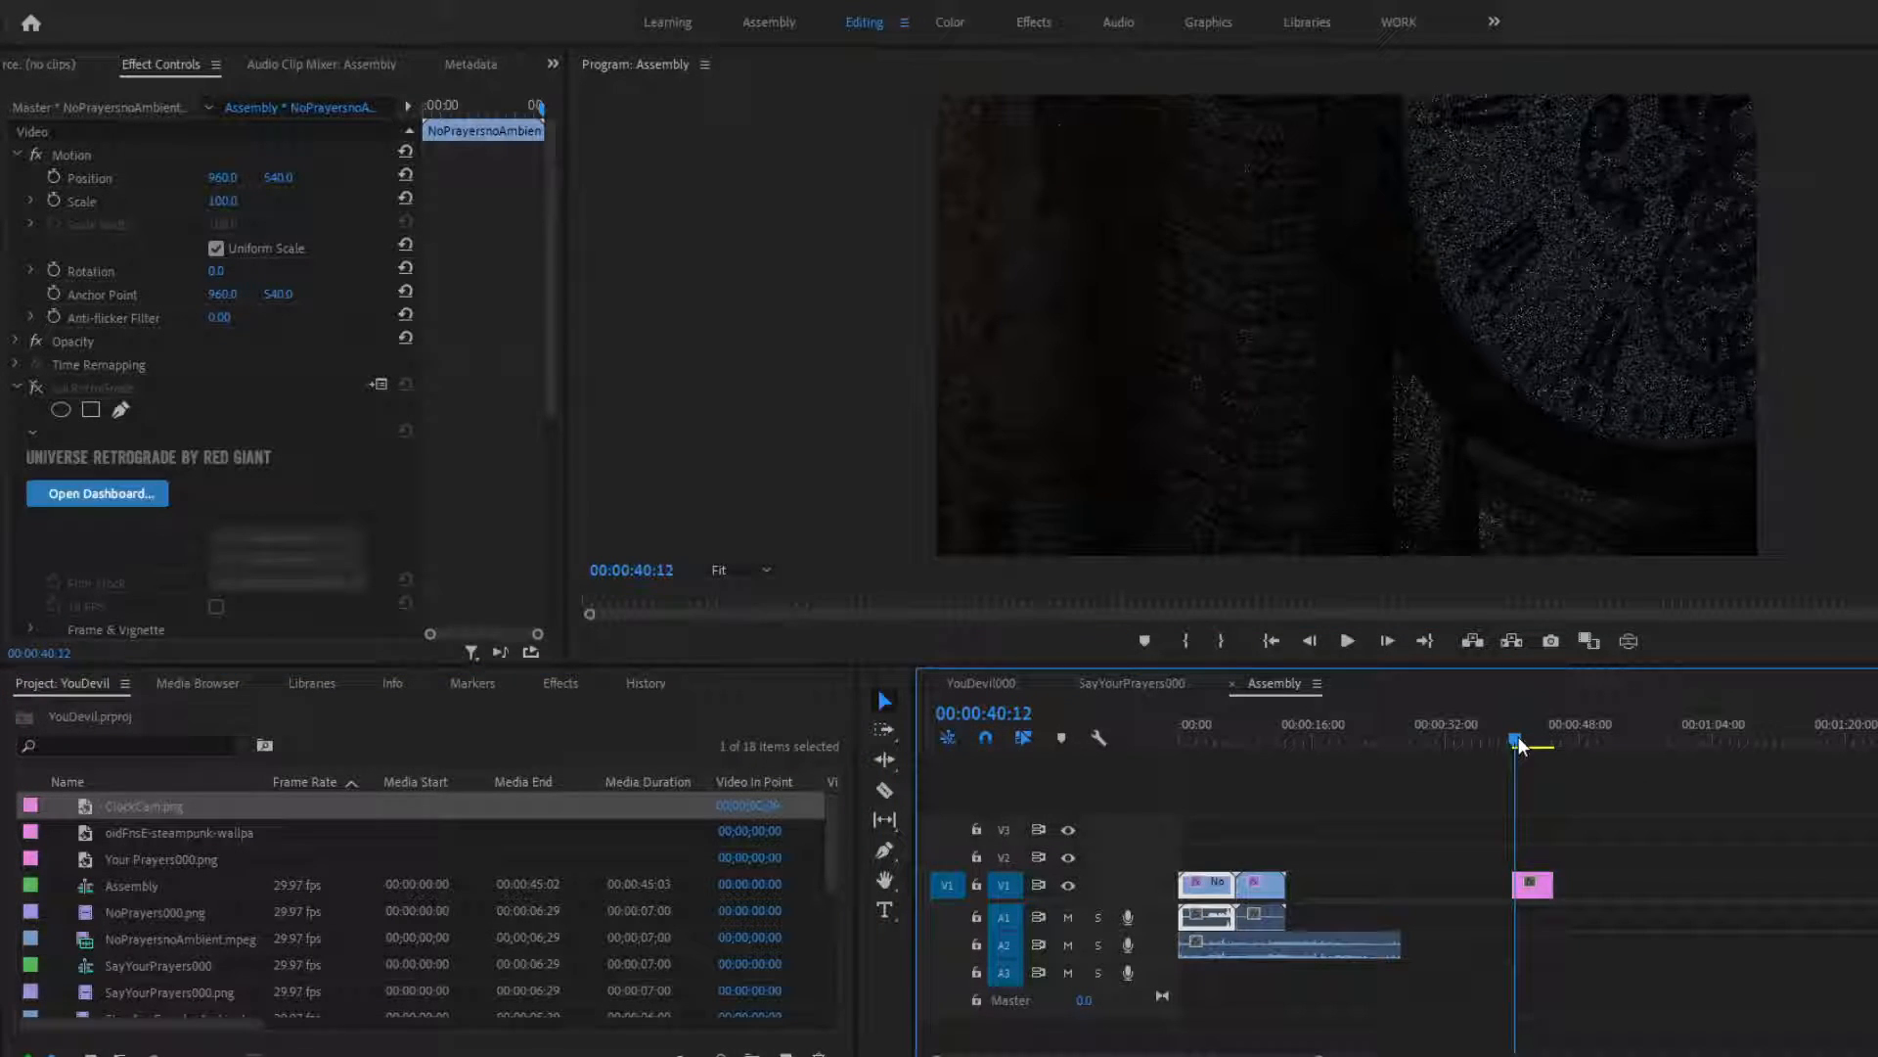
Preview the ClockCam.png clip at reduced size and set its Scale to 27
{"action": "left_click", "coordinate": [1536, 889]}
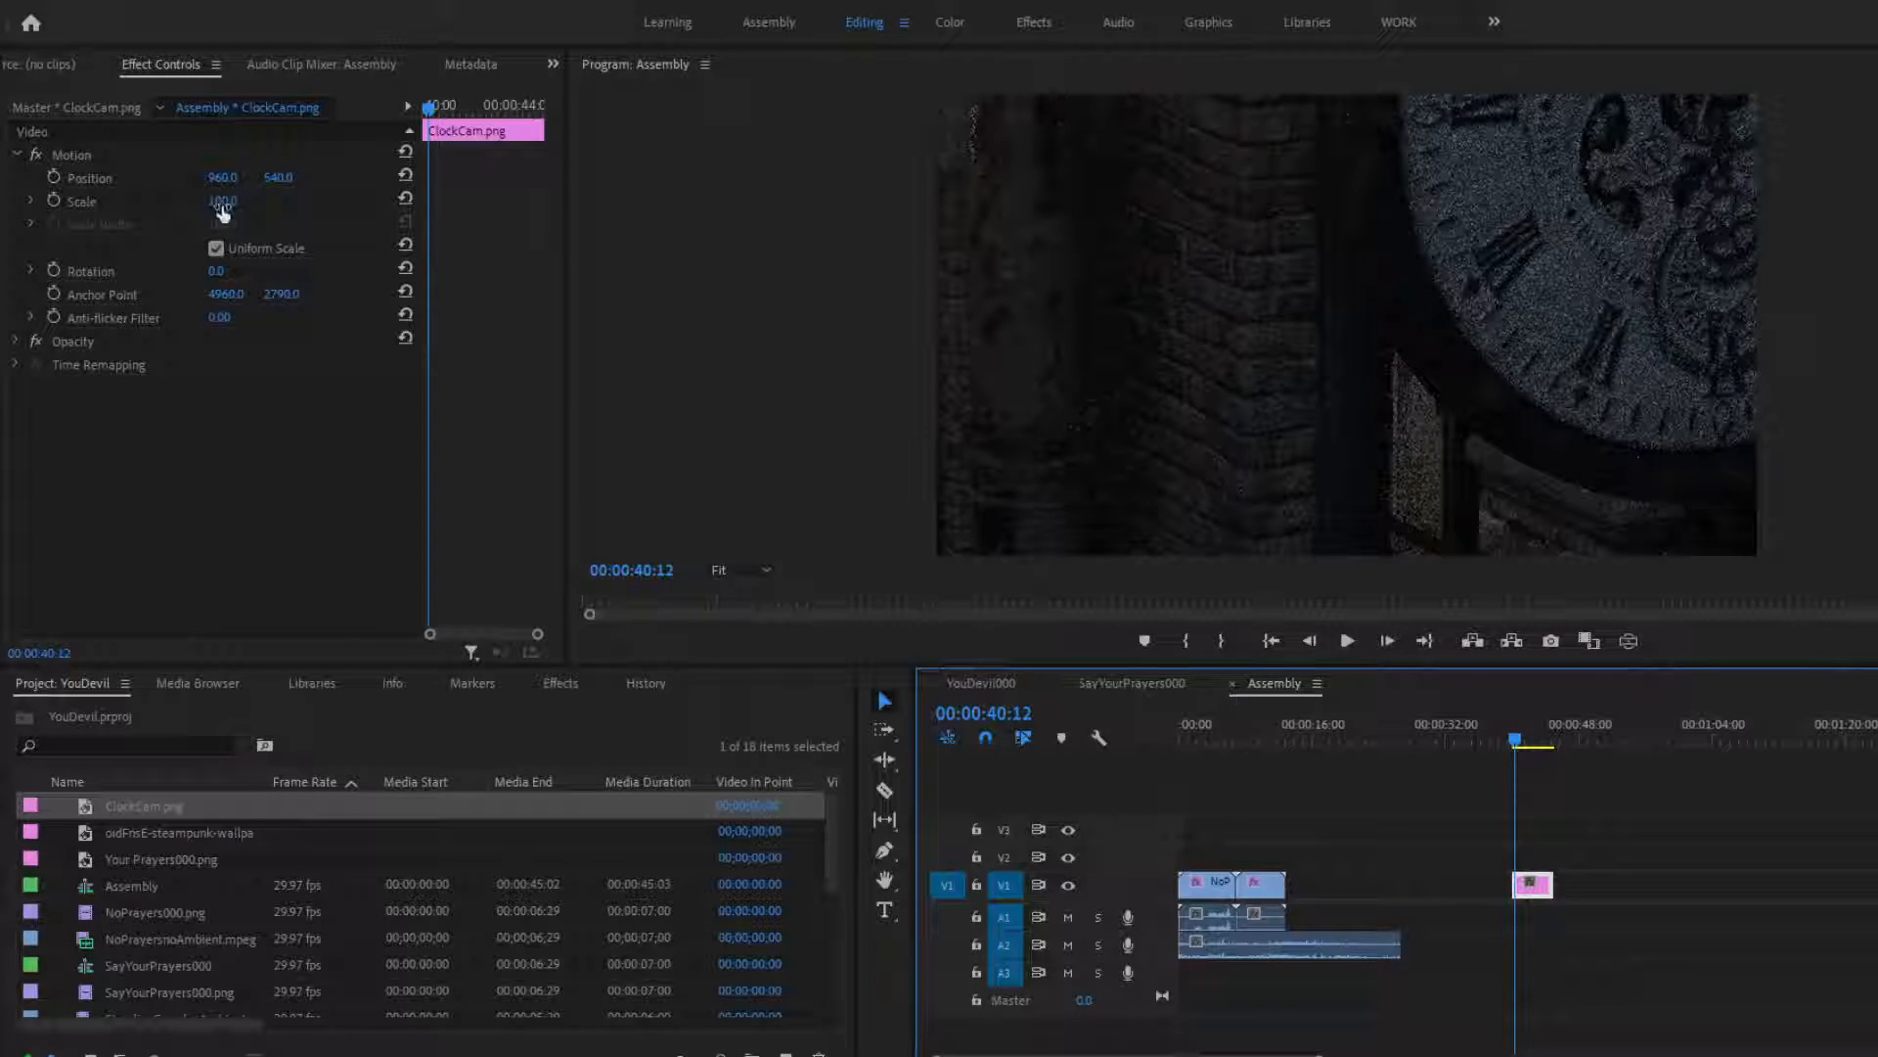
{"action": "left_click_drag", "start_coordinate": [223, 205], "coordinate": [144, 205]}
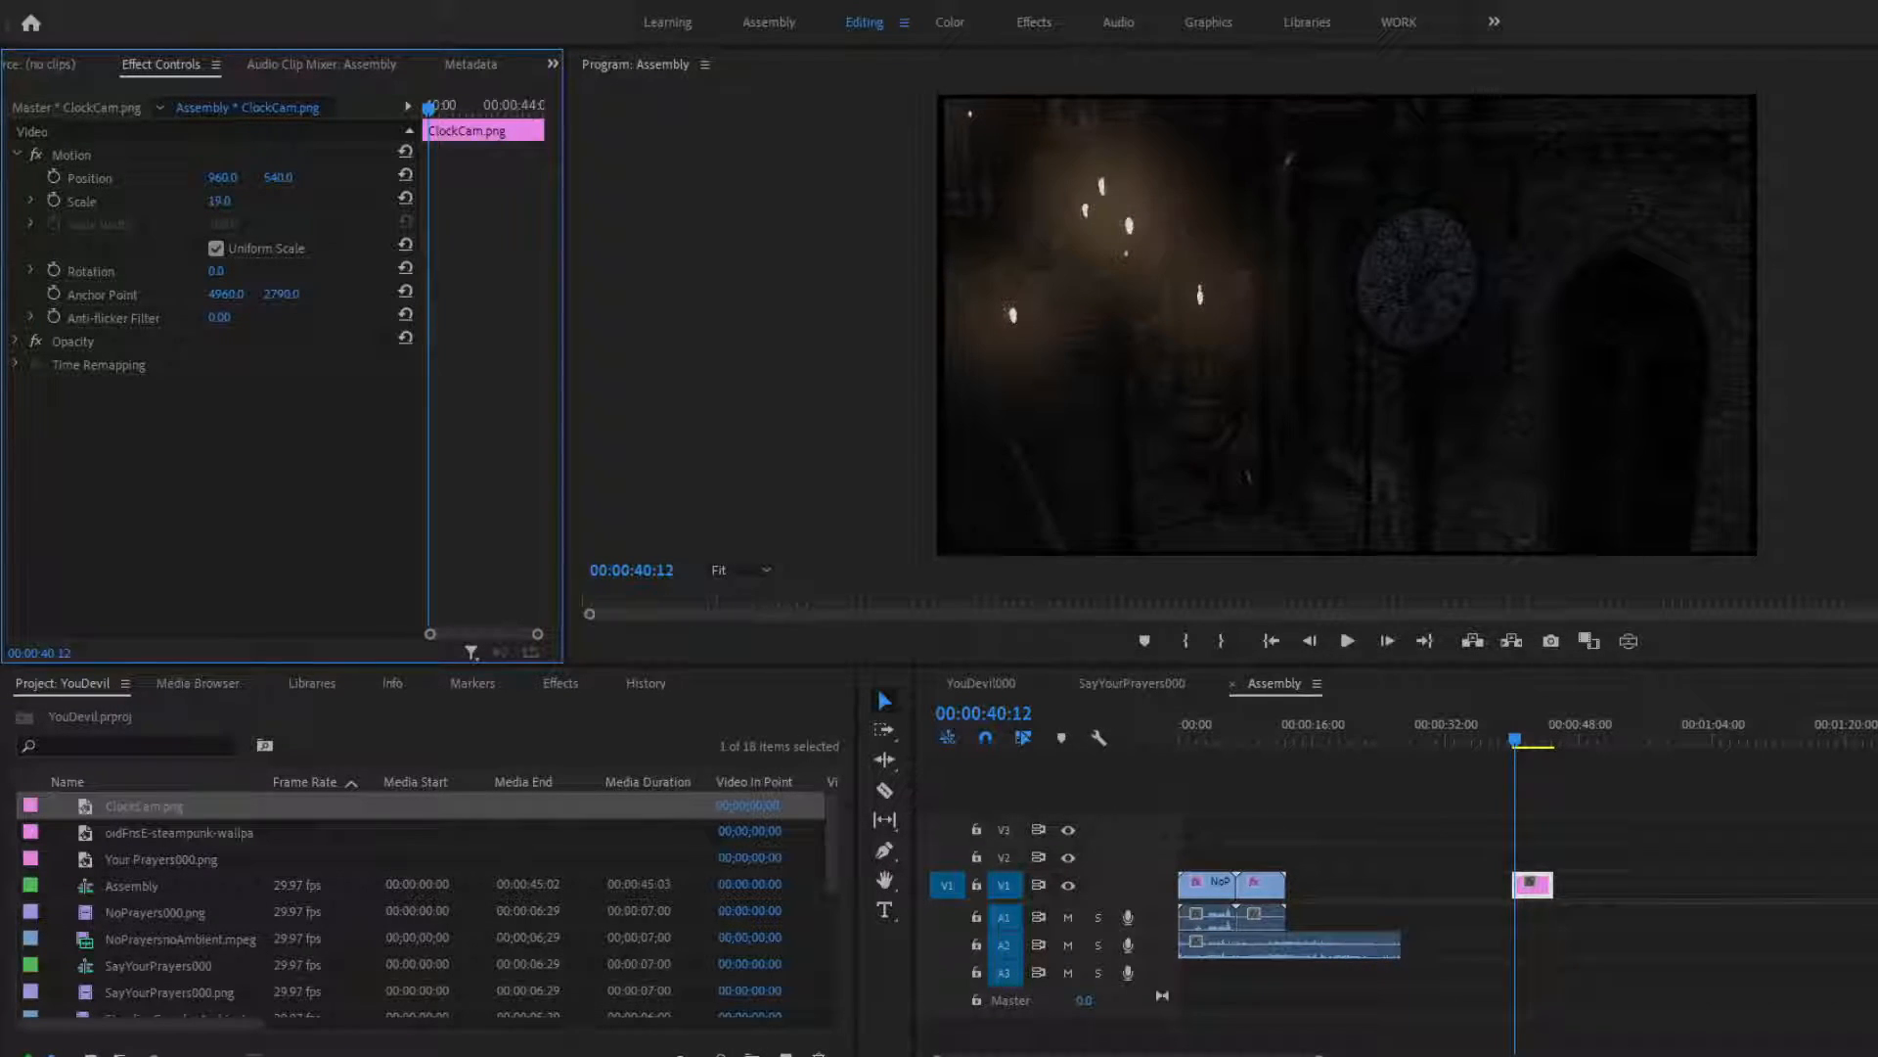
{"action": "left_click_drag", "start_coordinate": [224, 204], "coordinate": [233, 204]}
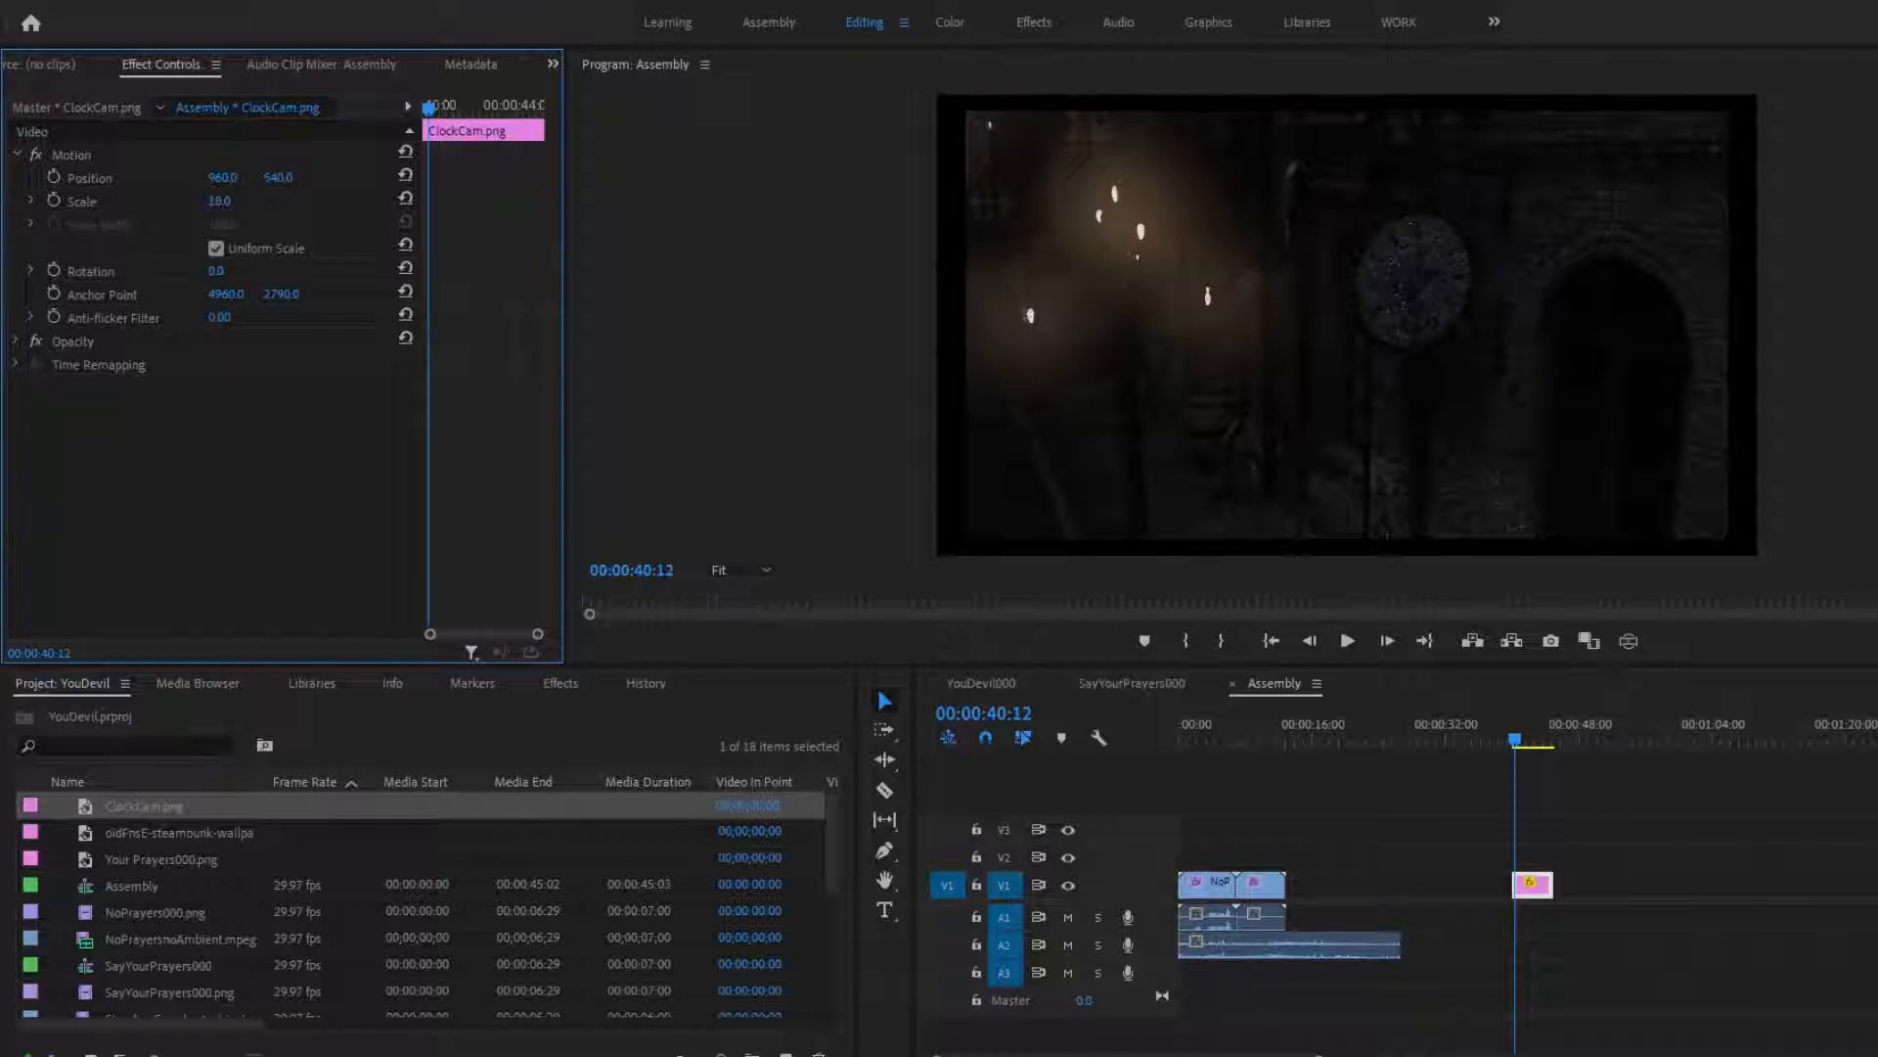
{"action": "left_click", "coordinate": [1350, 640]}
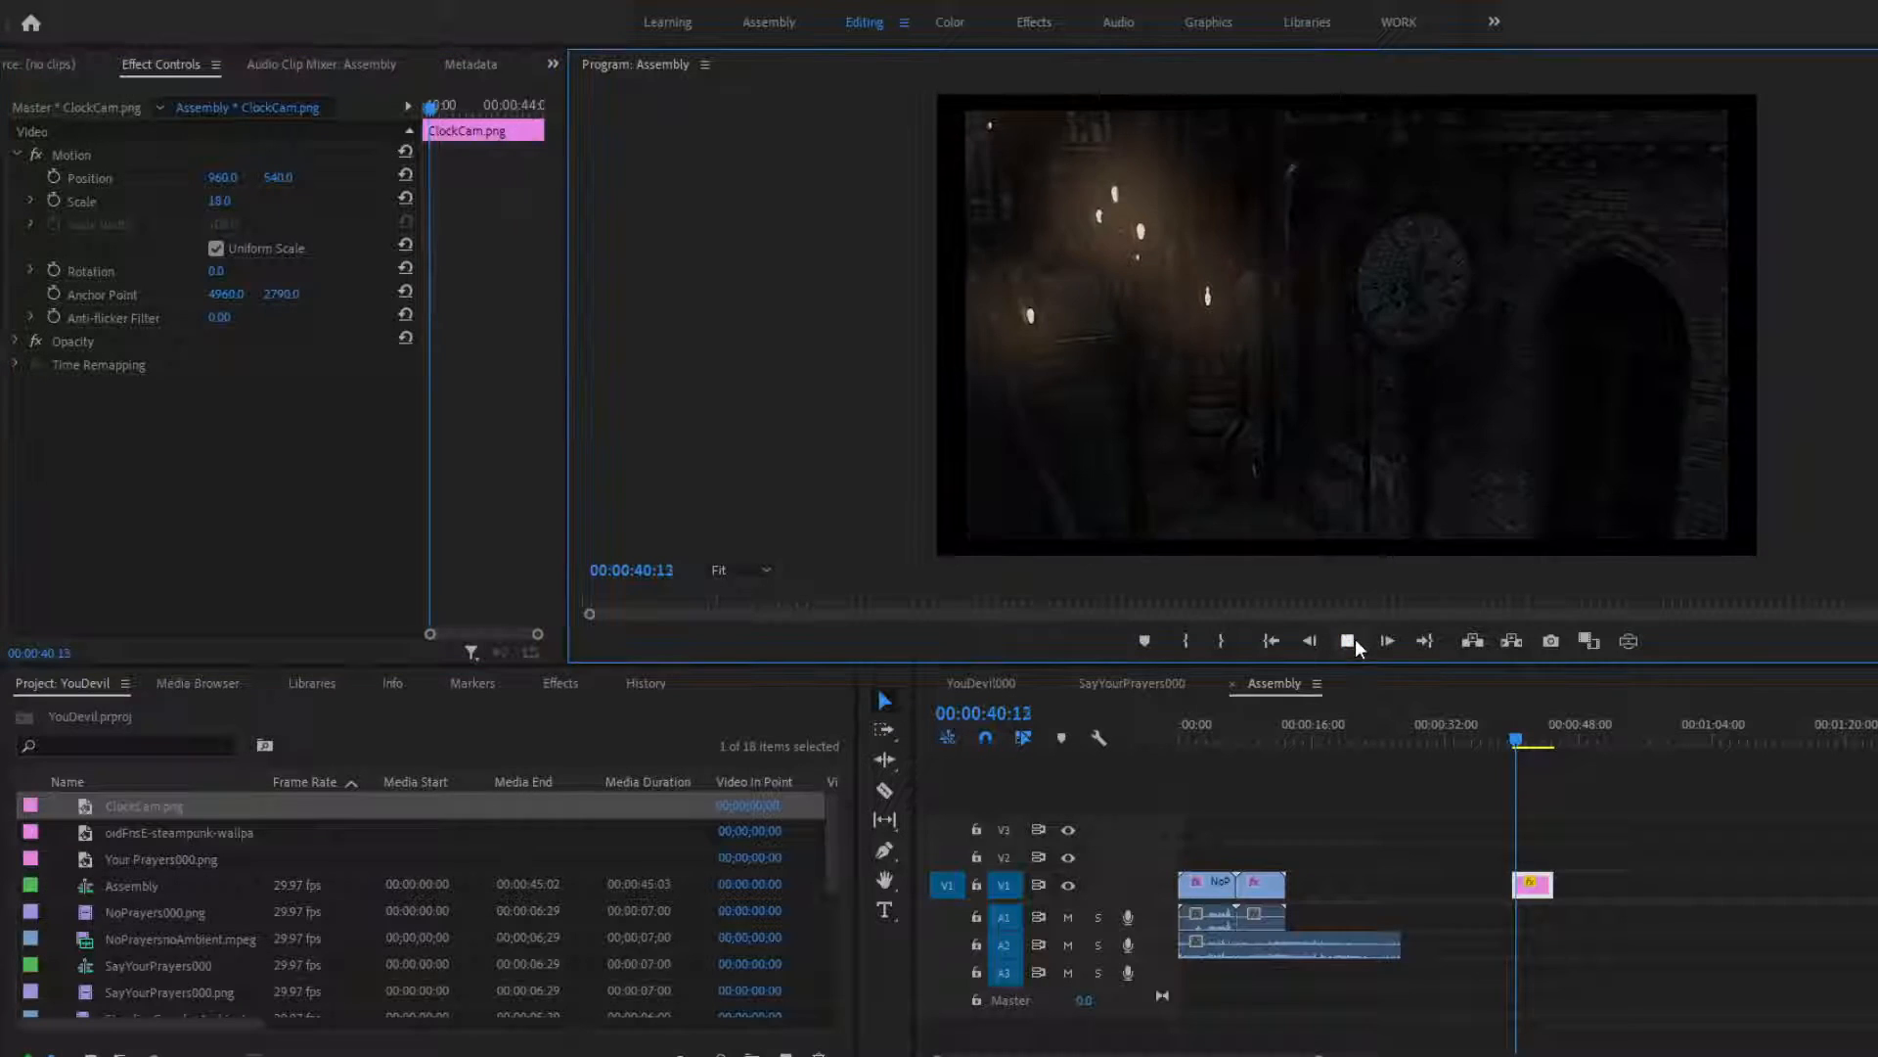
{"action": "left_click", "coordinate": [1354, 638]}
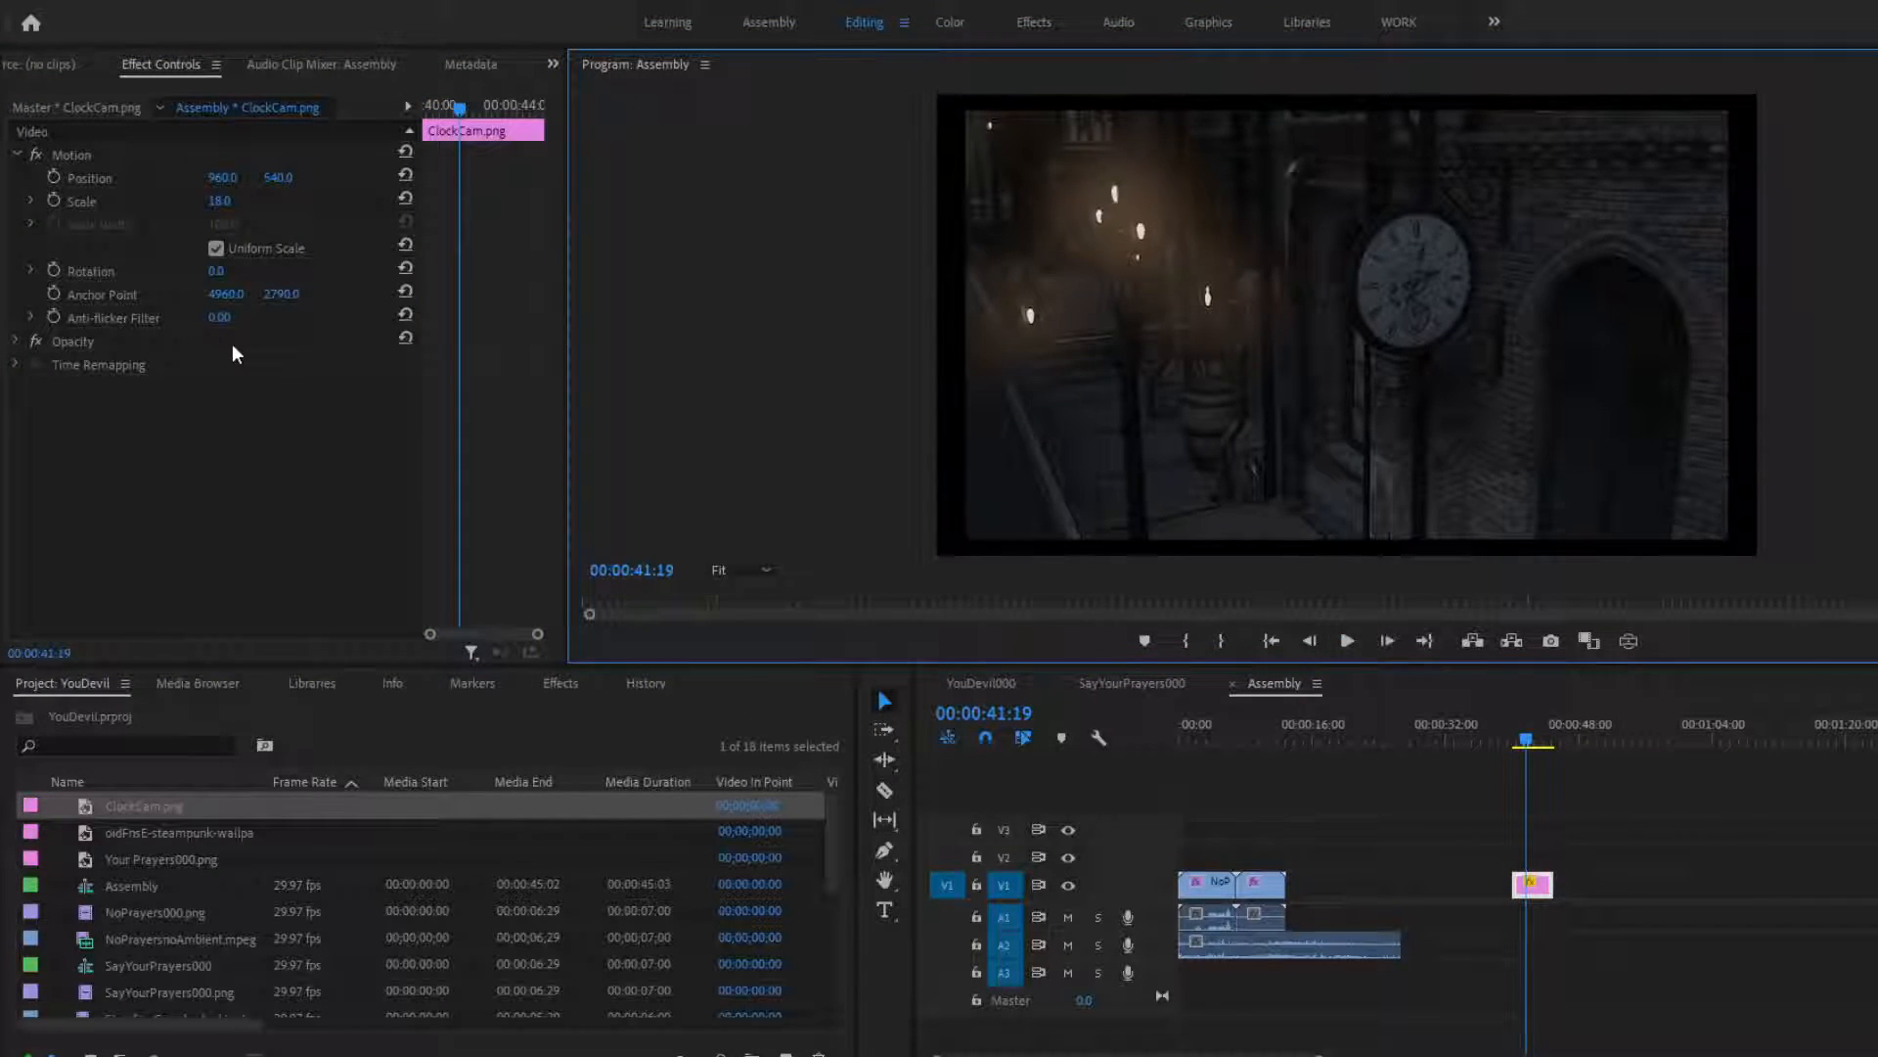
{"action": "left_click_drag", "start_coordinate": [220, 201], "coordinate": [245, 200]}
Place the playhead exactly on the first frame of the ClockCam.png clip at 00:00:40:04
{"action": "left_click_drag", "start_coordinate": [1535, 749], "coordinate": [1512, 745]}
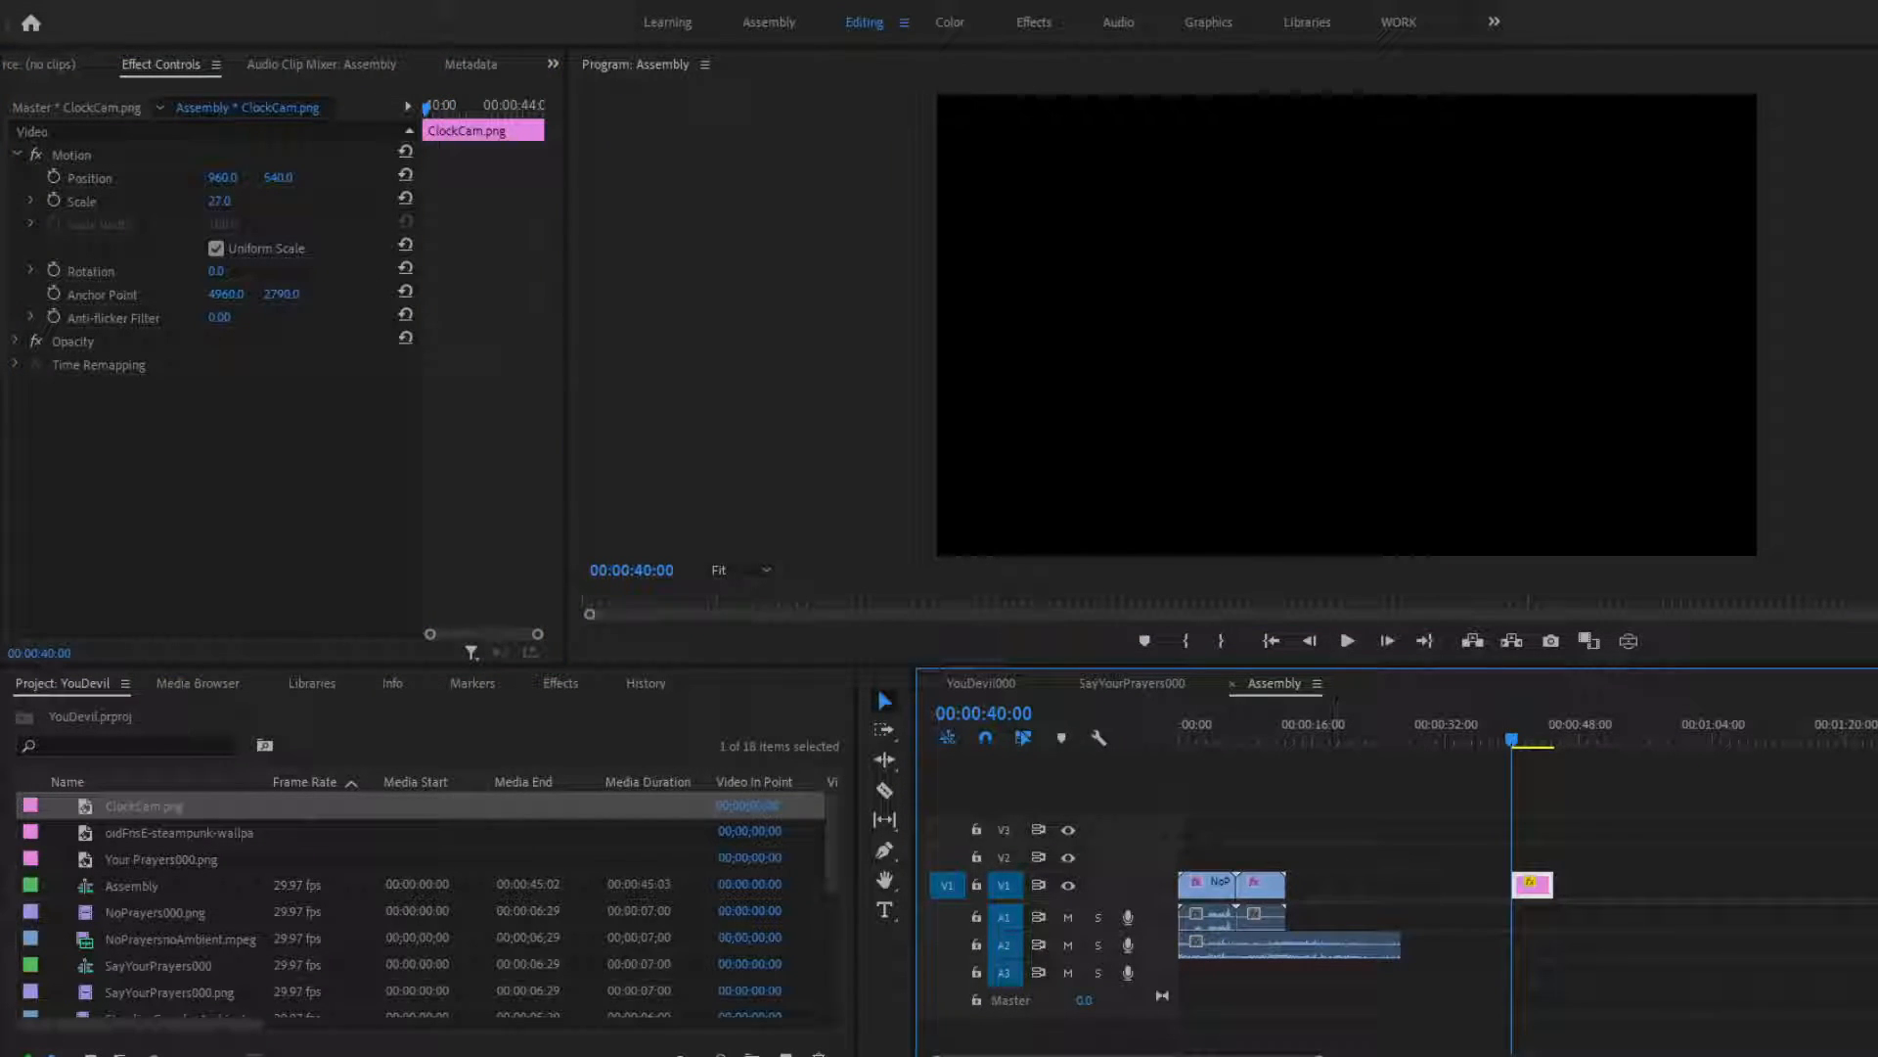
{"action": "key", "text": "="}
{"action": "key", "text": "="}
{"action": "key", "text": "="}
{"action": "key", "text": "="}
{"action": "key", "text": "="}
{"action": "key", "text": "="}
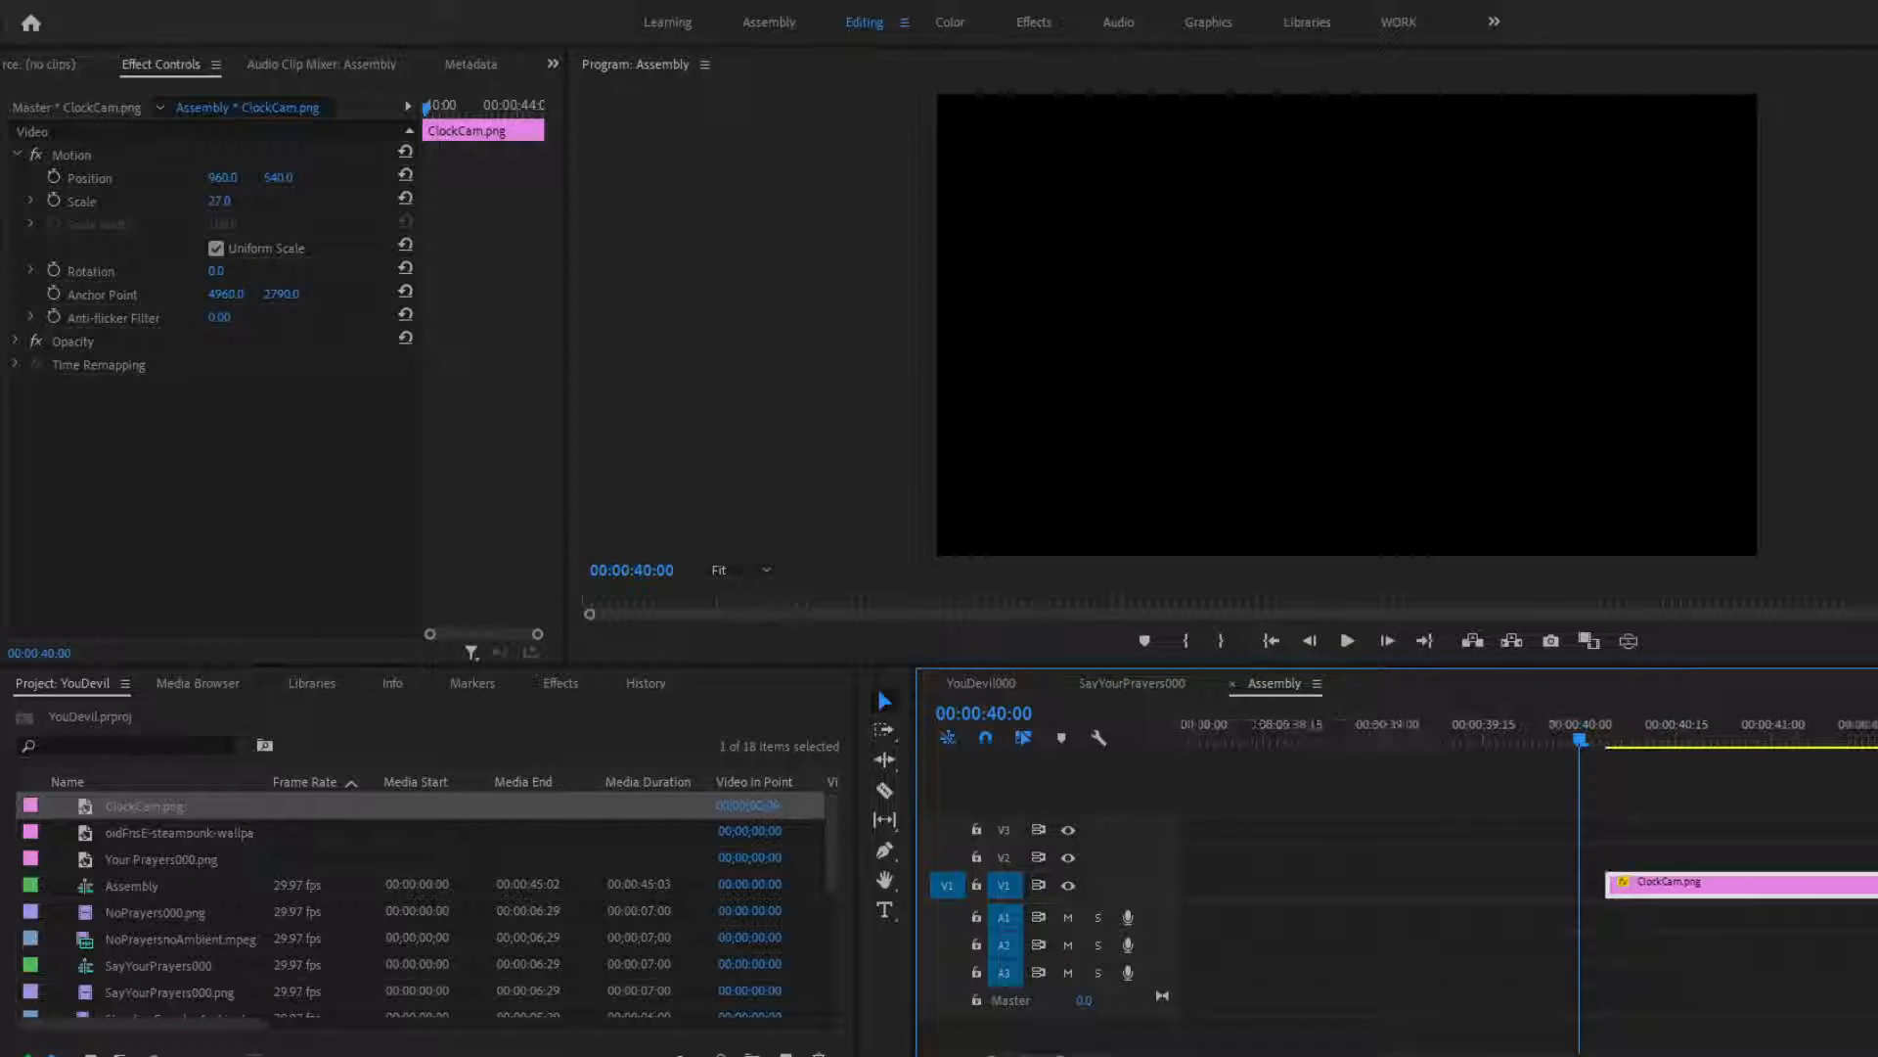
{"action": "left_click", "coordinate": [1389, 643]}
{"action": "left_click", "coordinate": [1389, 643]}
{"action": "left_click", "coordinate": [1390, 643]}
{"action": "left_click", "coordinate": [1389, 643]}
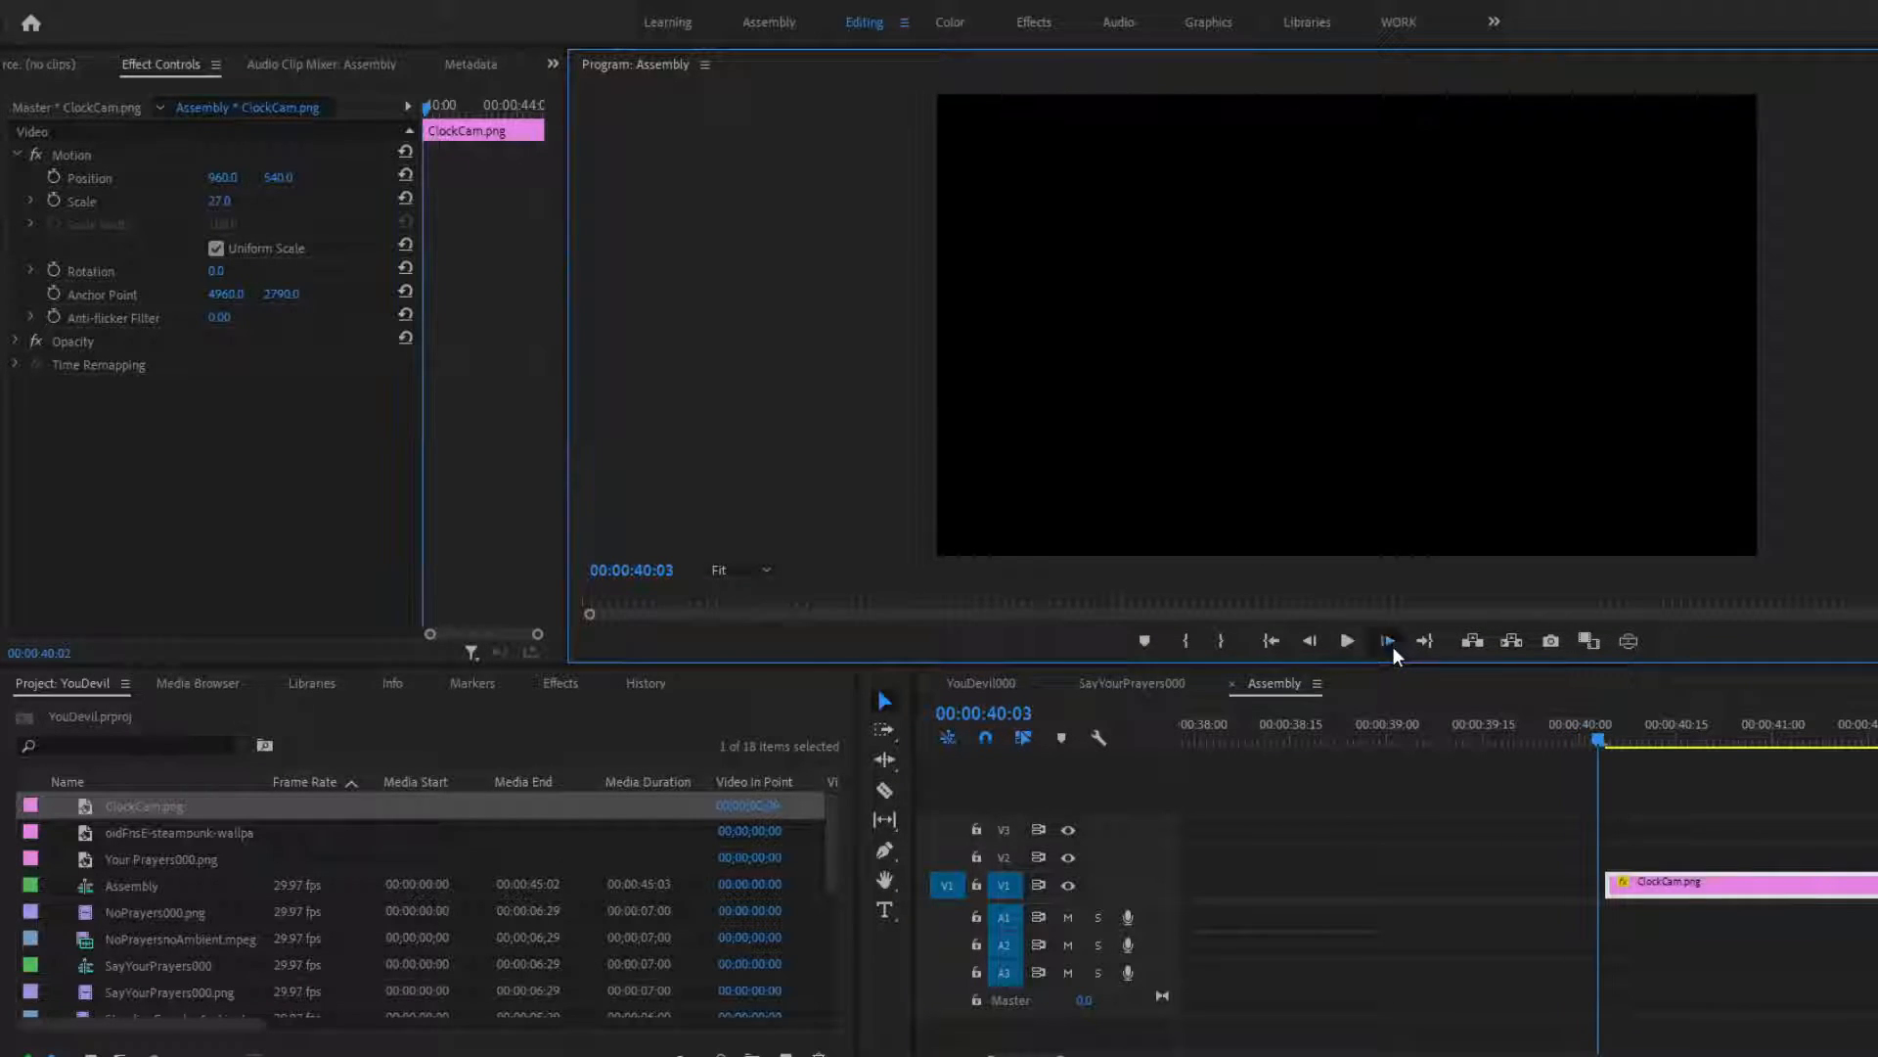
Enable keyframing for Position, Scale and Rotation at the first frame of the ClockCam.png clip
{"action": "left_click", "coordinate": [1652, 895]}
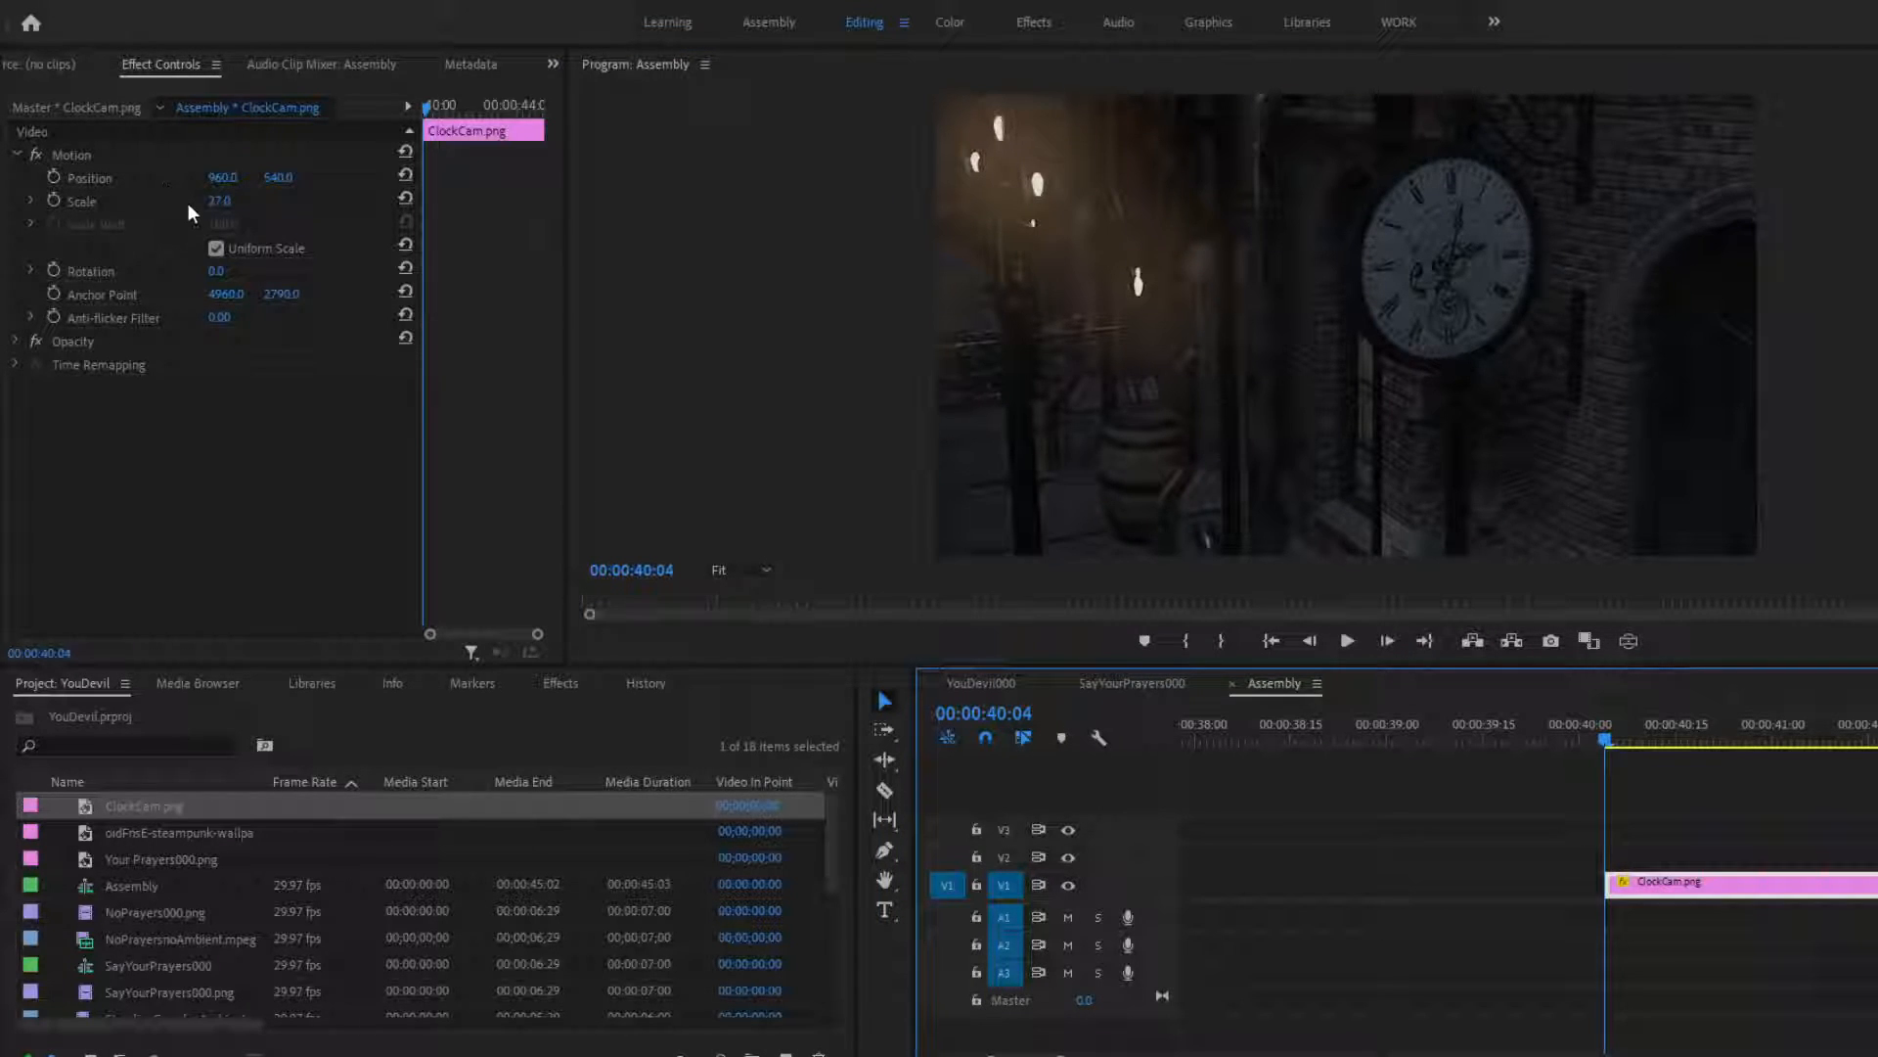
{"action": "left_click", "coordinate": [49, 177]}
{"action": "left_click", "coordinate": [49, 202]}
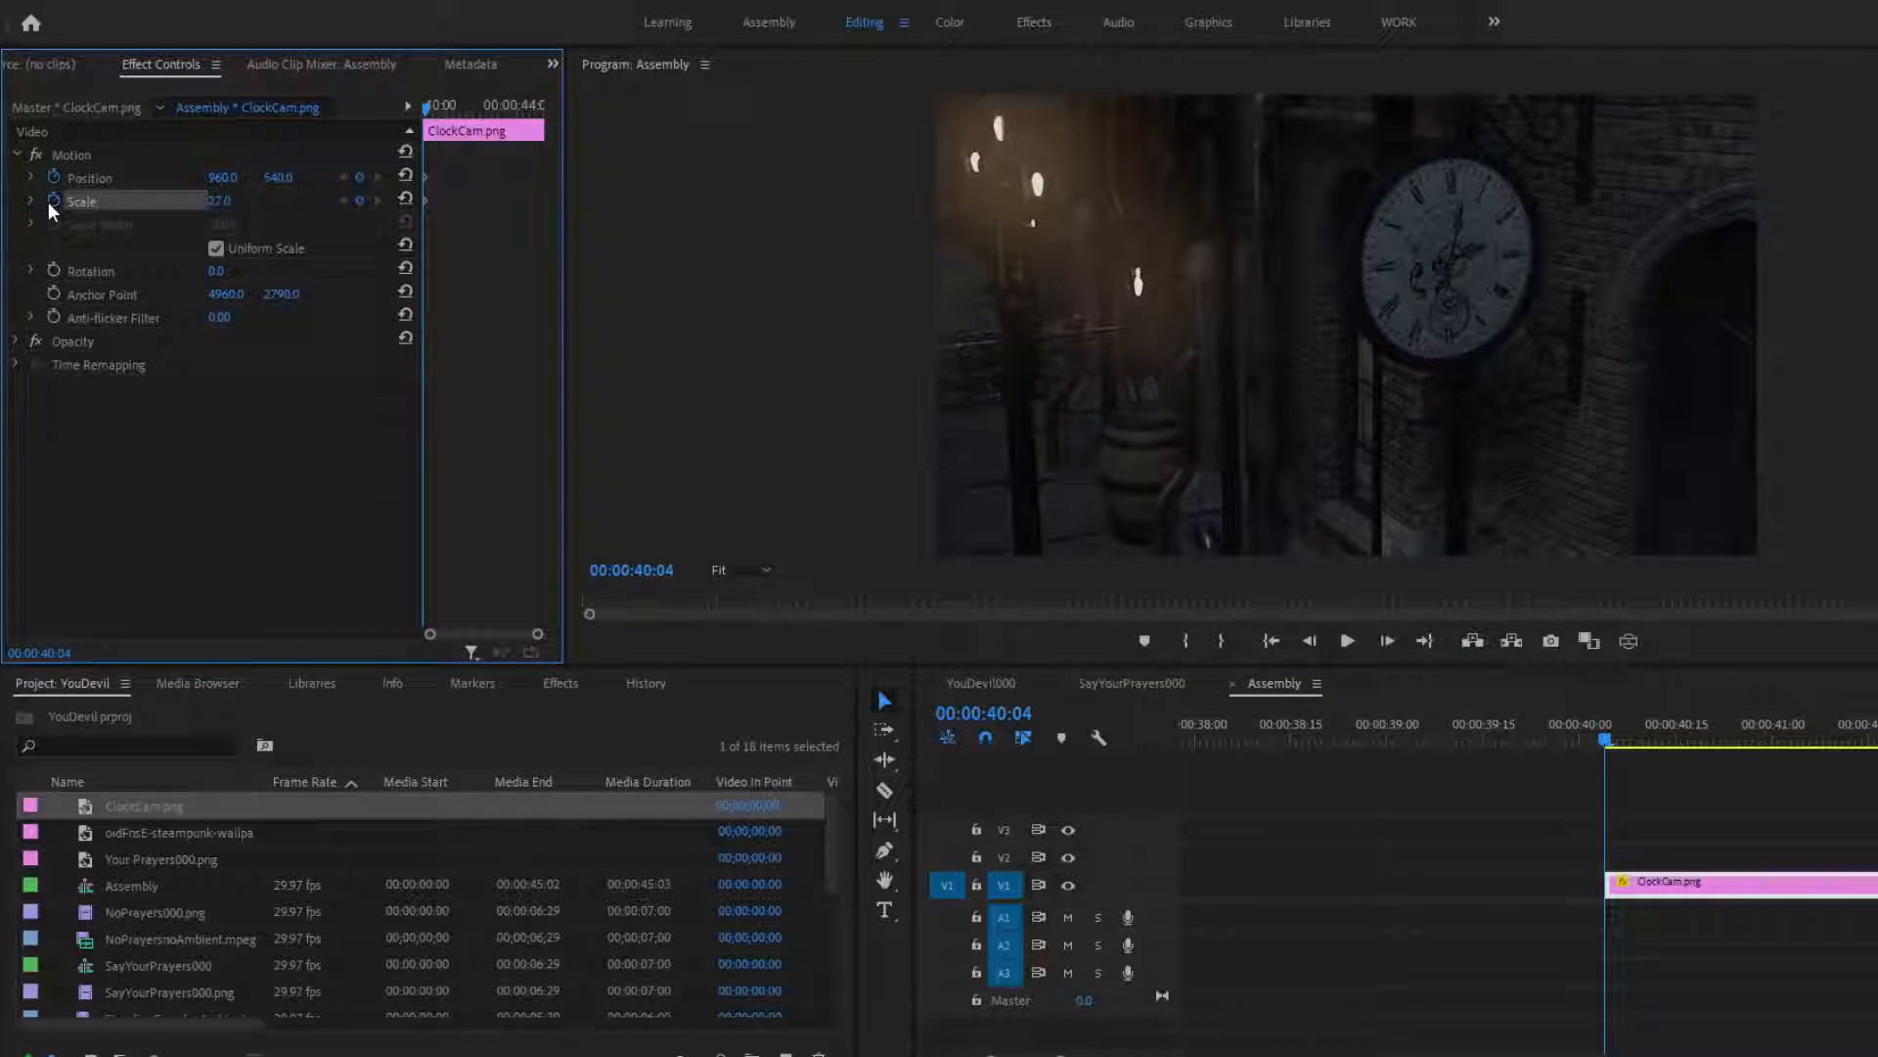
{"action": "left_click", "coordinate": [54, 271]}
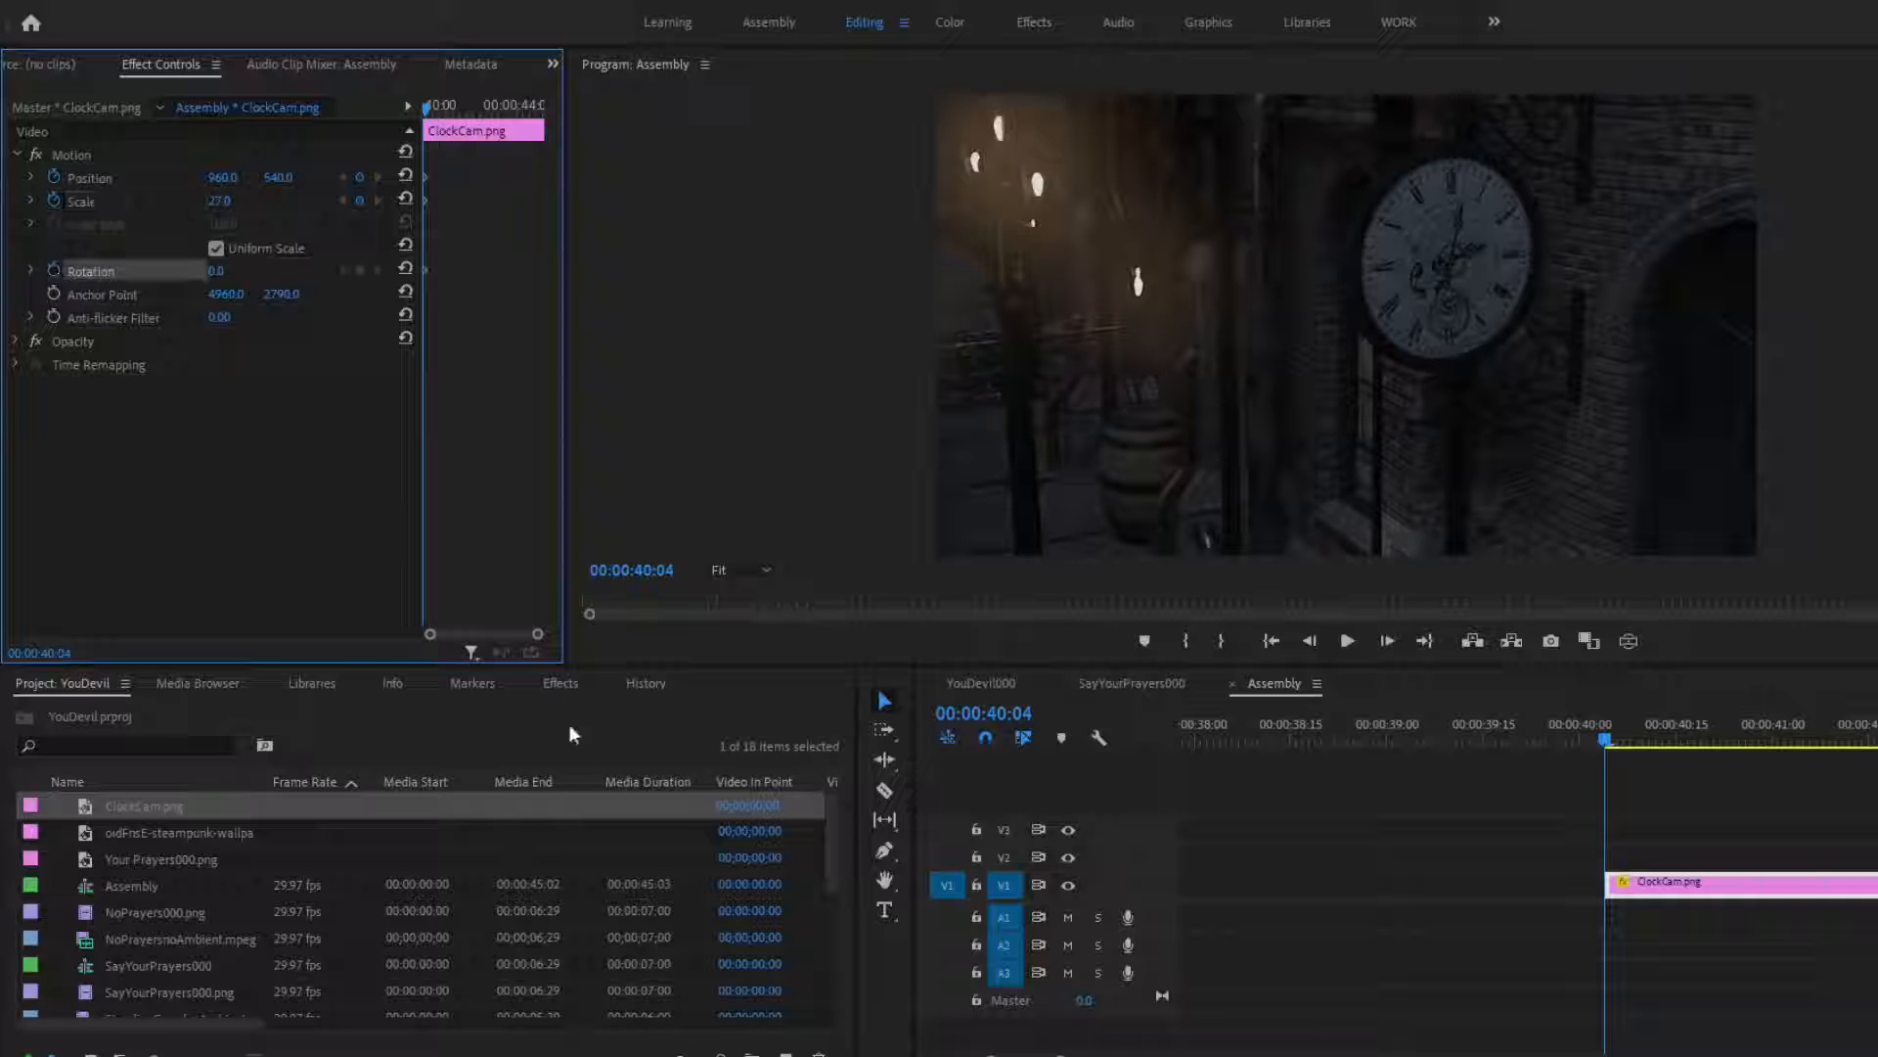
Place the playhead exactly on the last frame of the ClockCam.png clip at 00:00:45:02
{"action": "left_click_drag", "start_coordinate": [1061, 1055], "coordinate": [1129, 1055]}
{"action": "left_click_drag", "start_coordinate": [1811, 747], "coordinate": [1827, 746]}
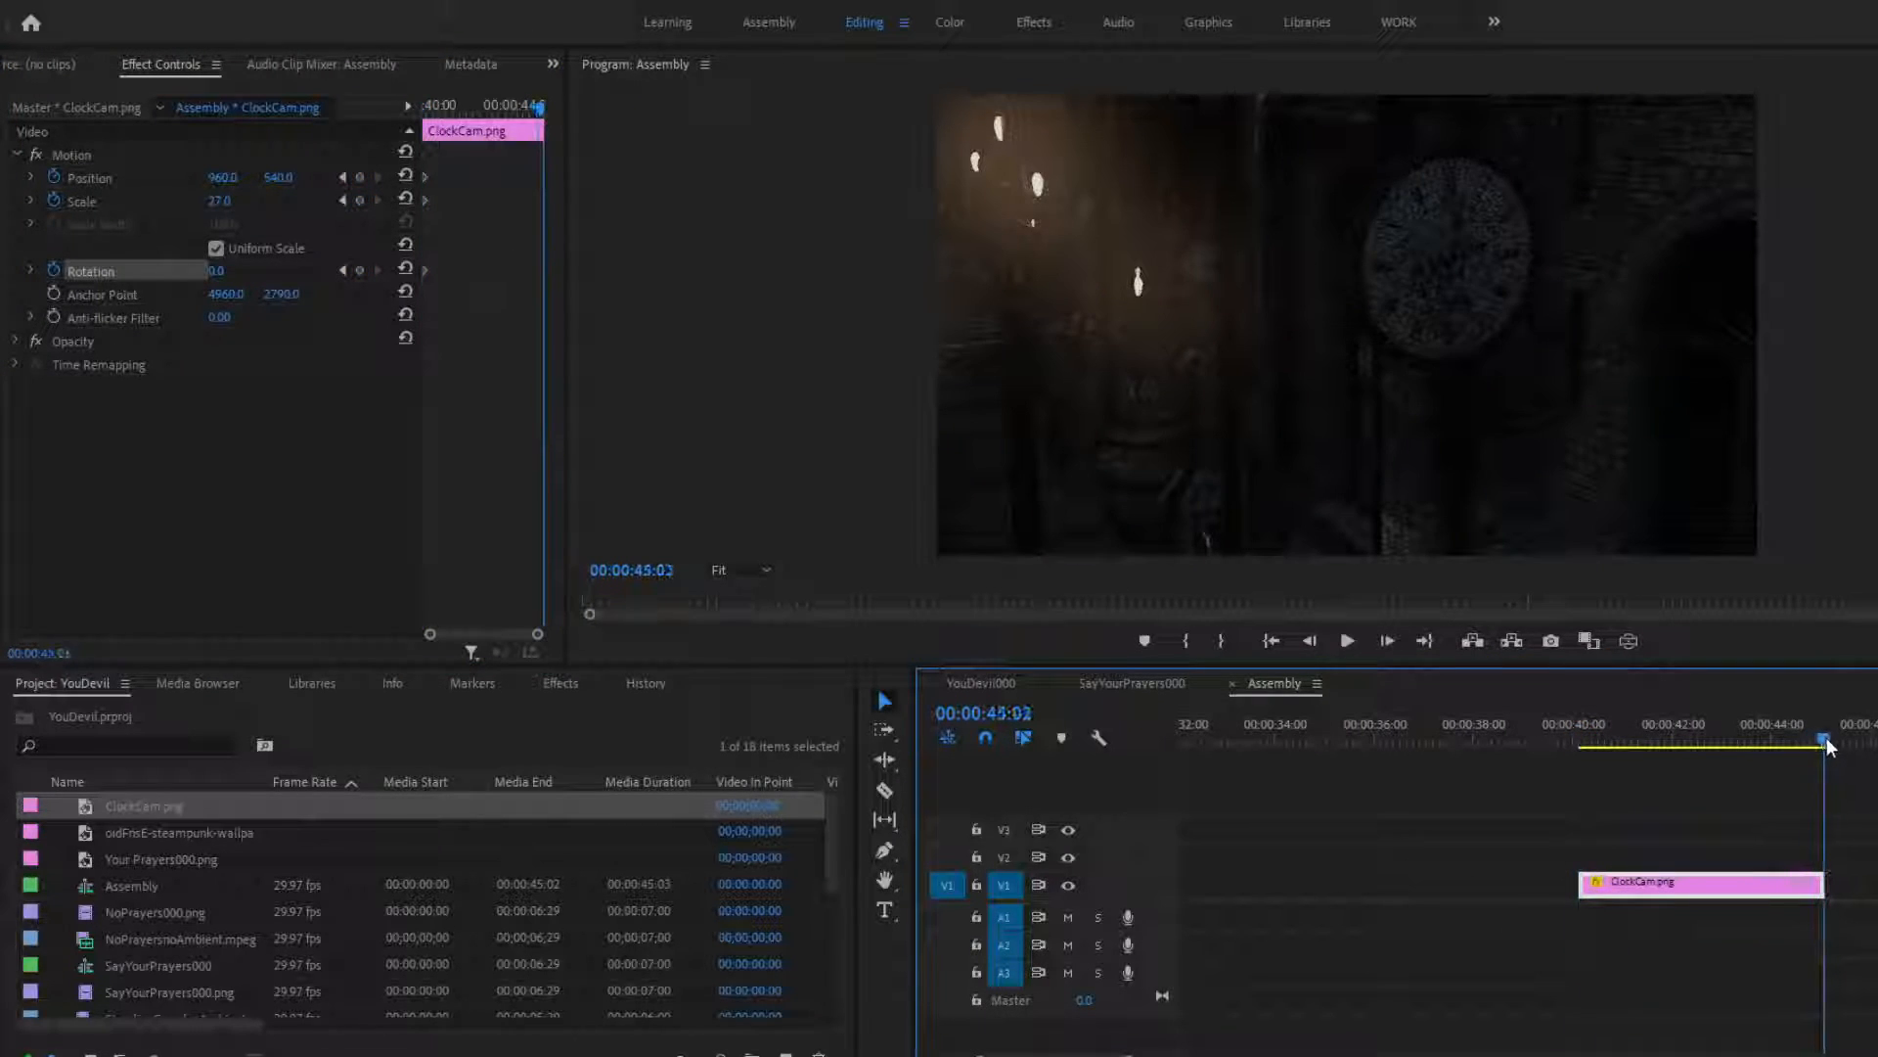
{"action": "left_click", "coordinate": [1386, 642]}
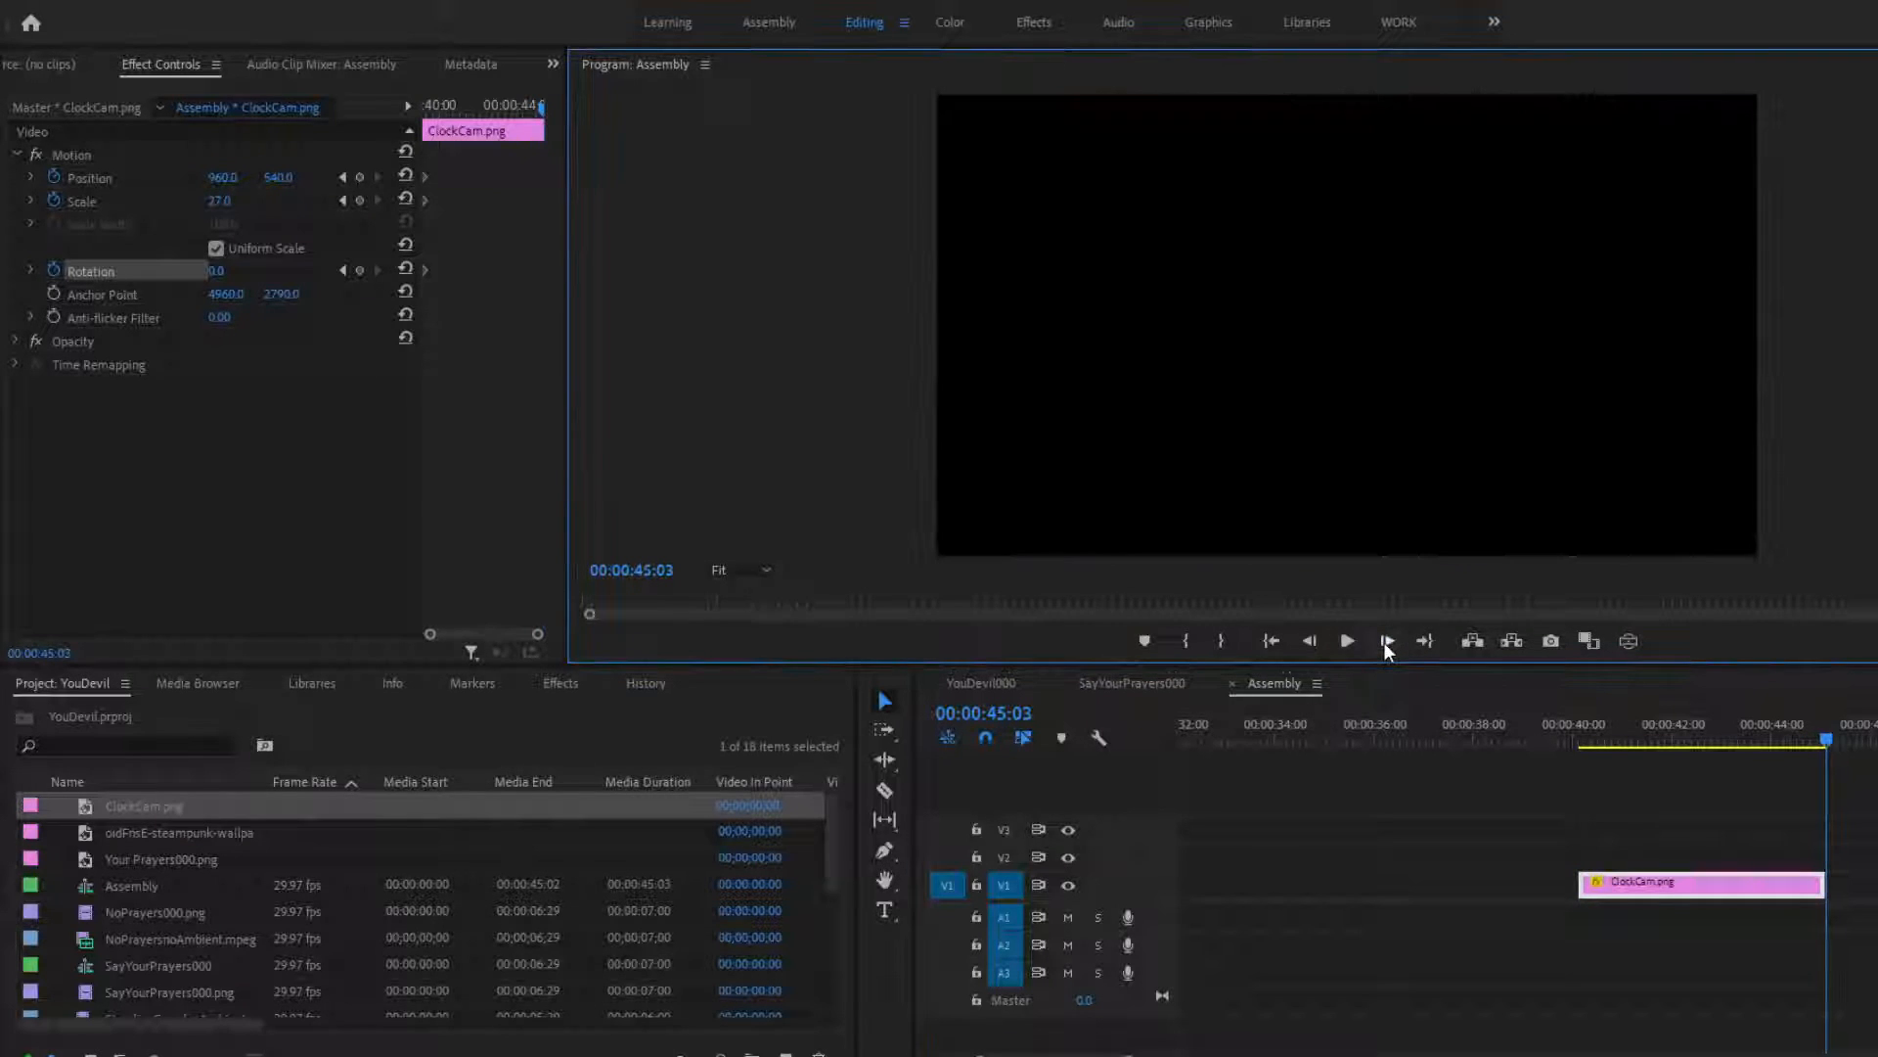
{"action": "left_click", "coordinate": [1309, 642]}
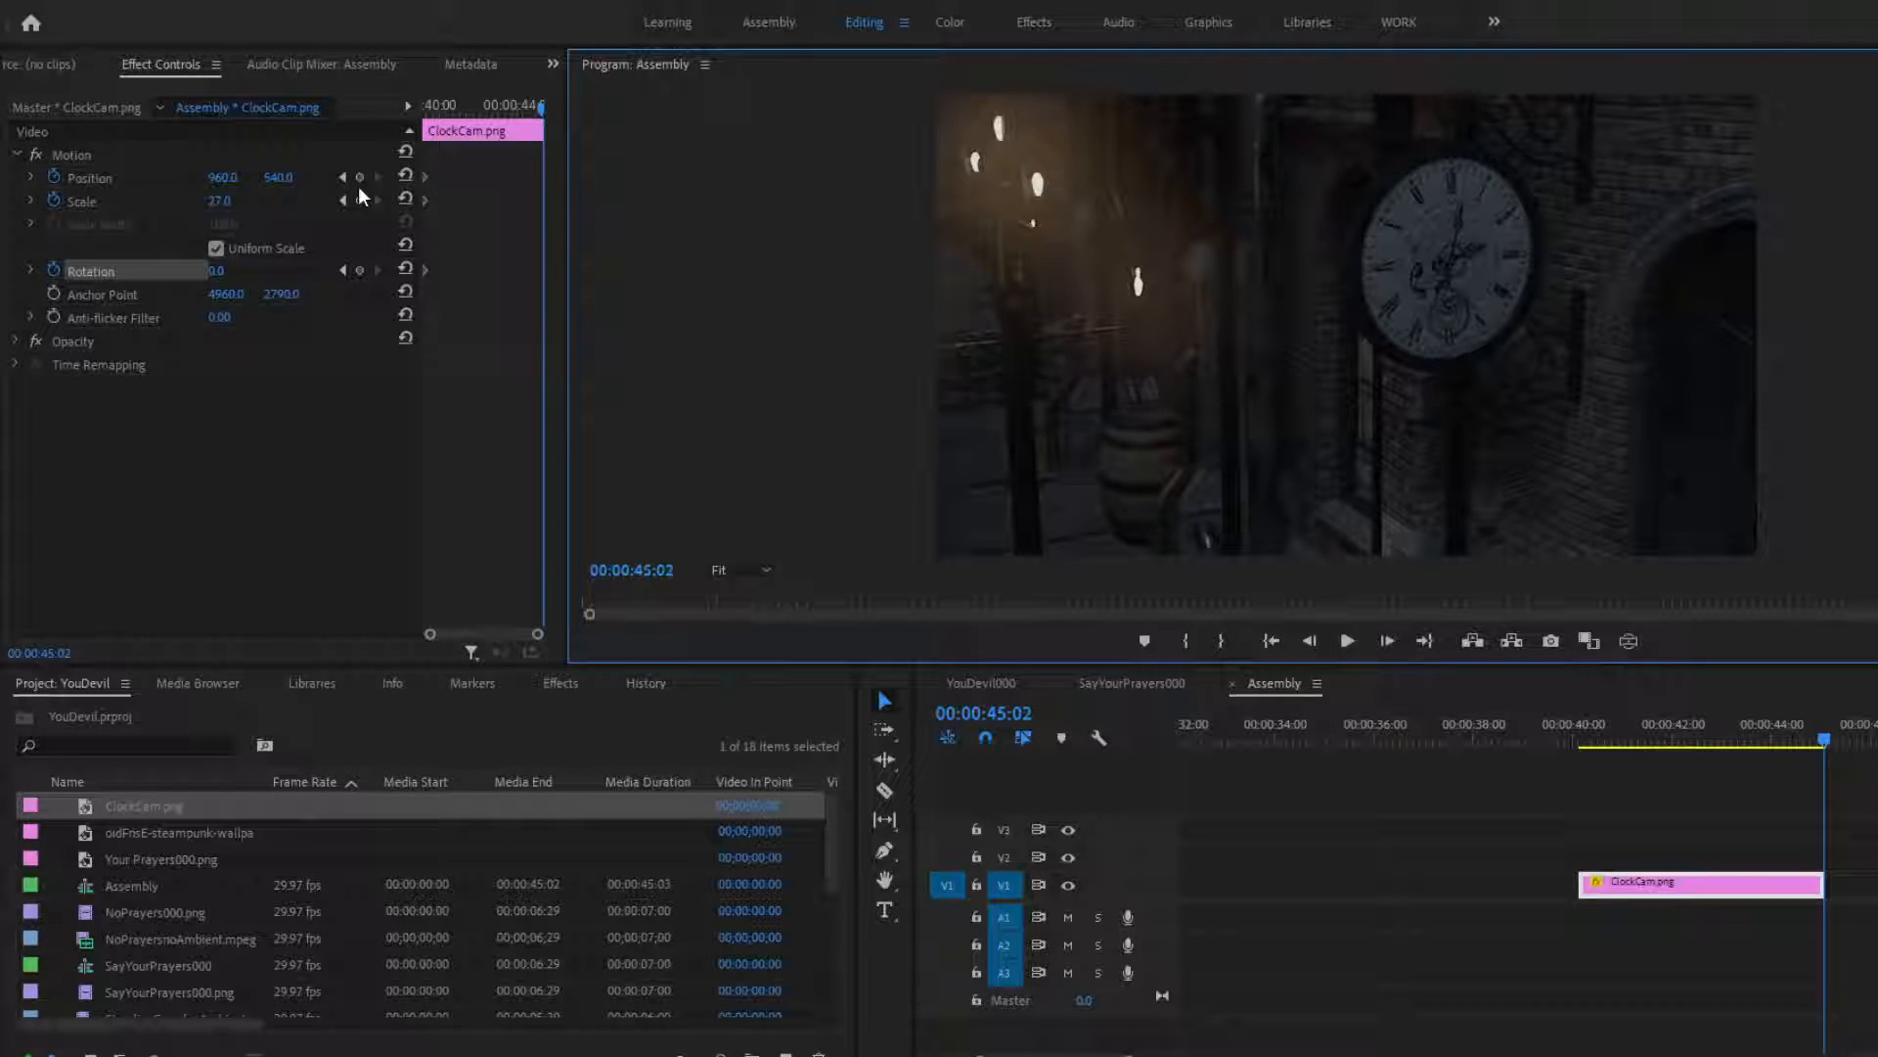
Keyframe the ClockCam.png clip's Scale at its last frame, trying 35 and settling on 20
{"action": "left_click", "coordinate": [219, 202]}
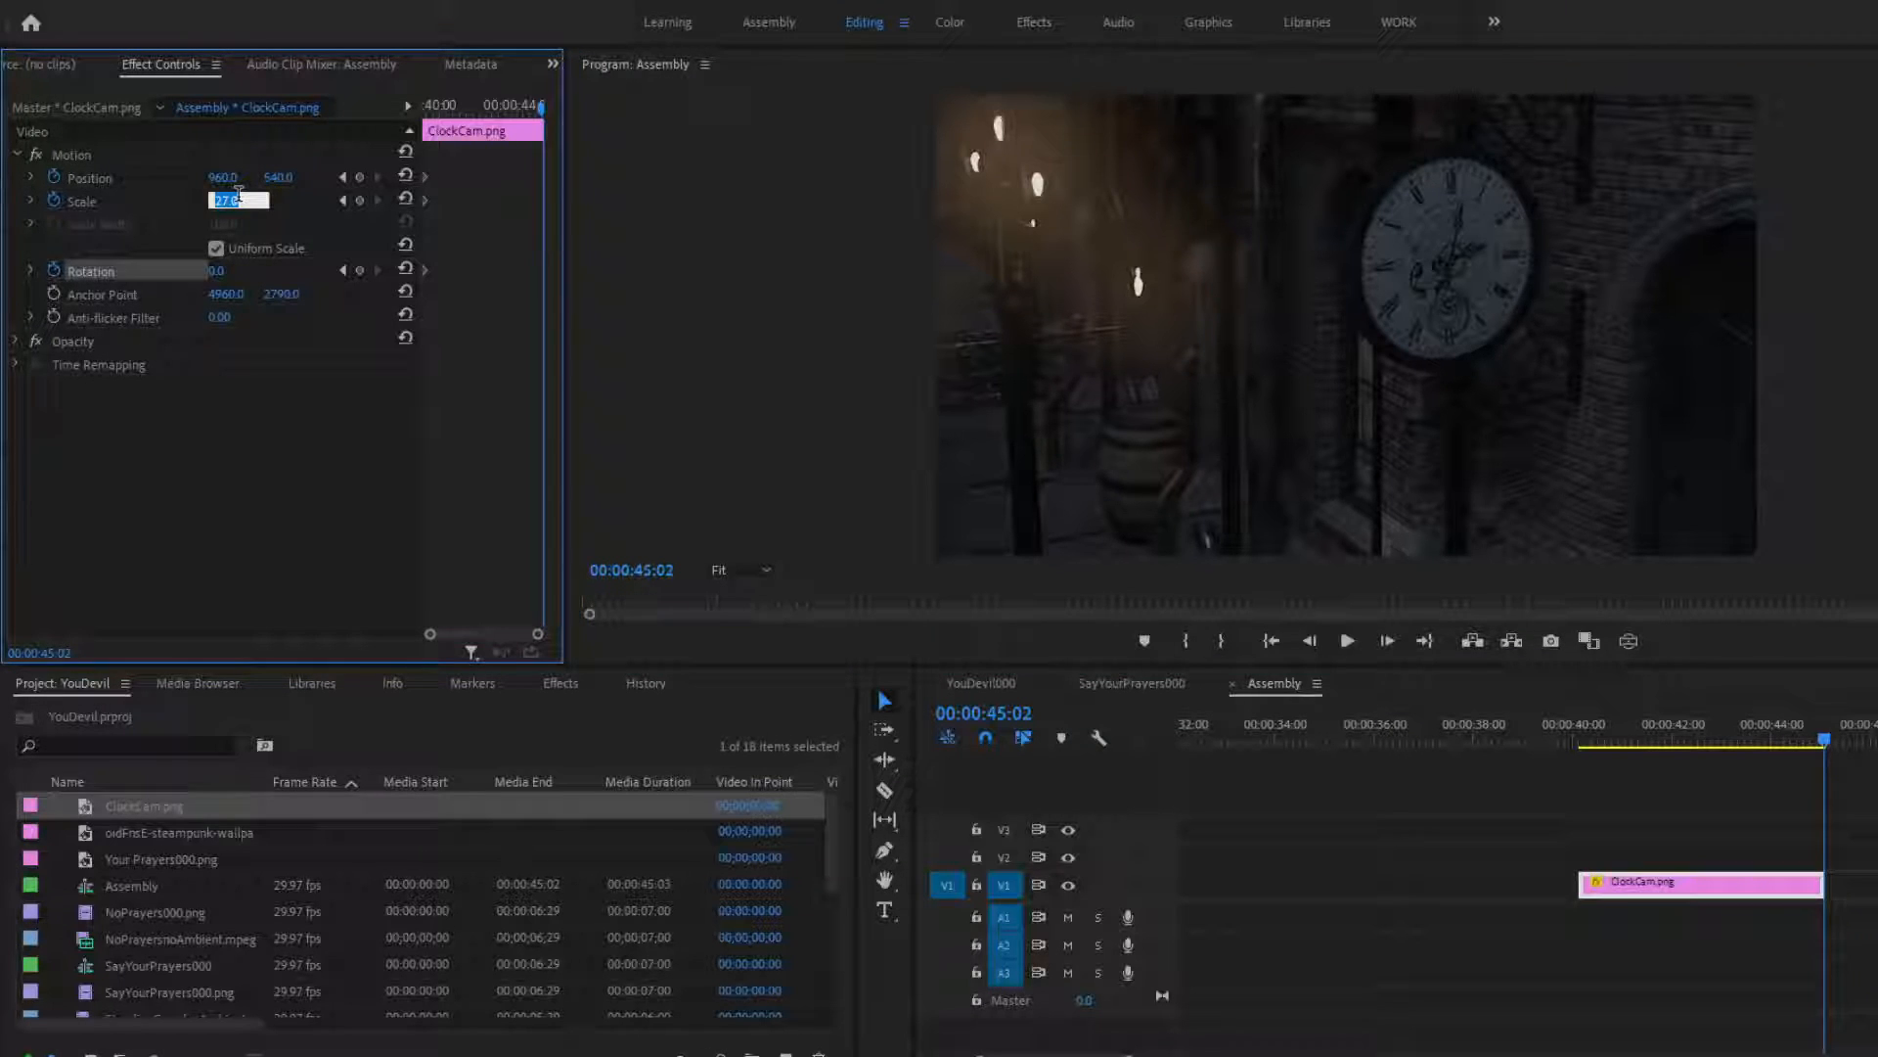
{"action": "type", "text": "35"}
{"action": "key", "text": "Return"}
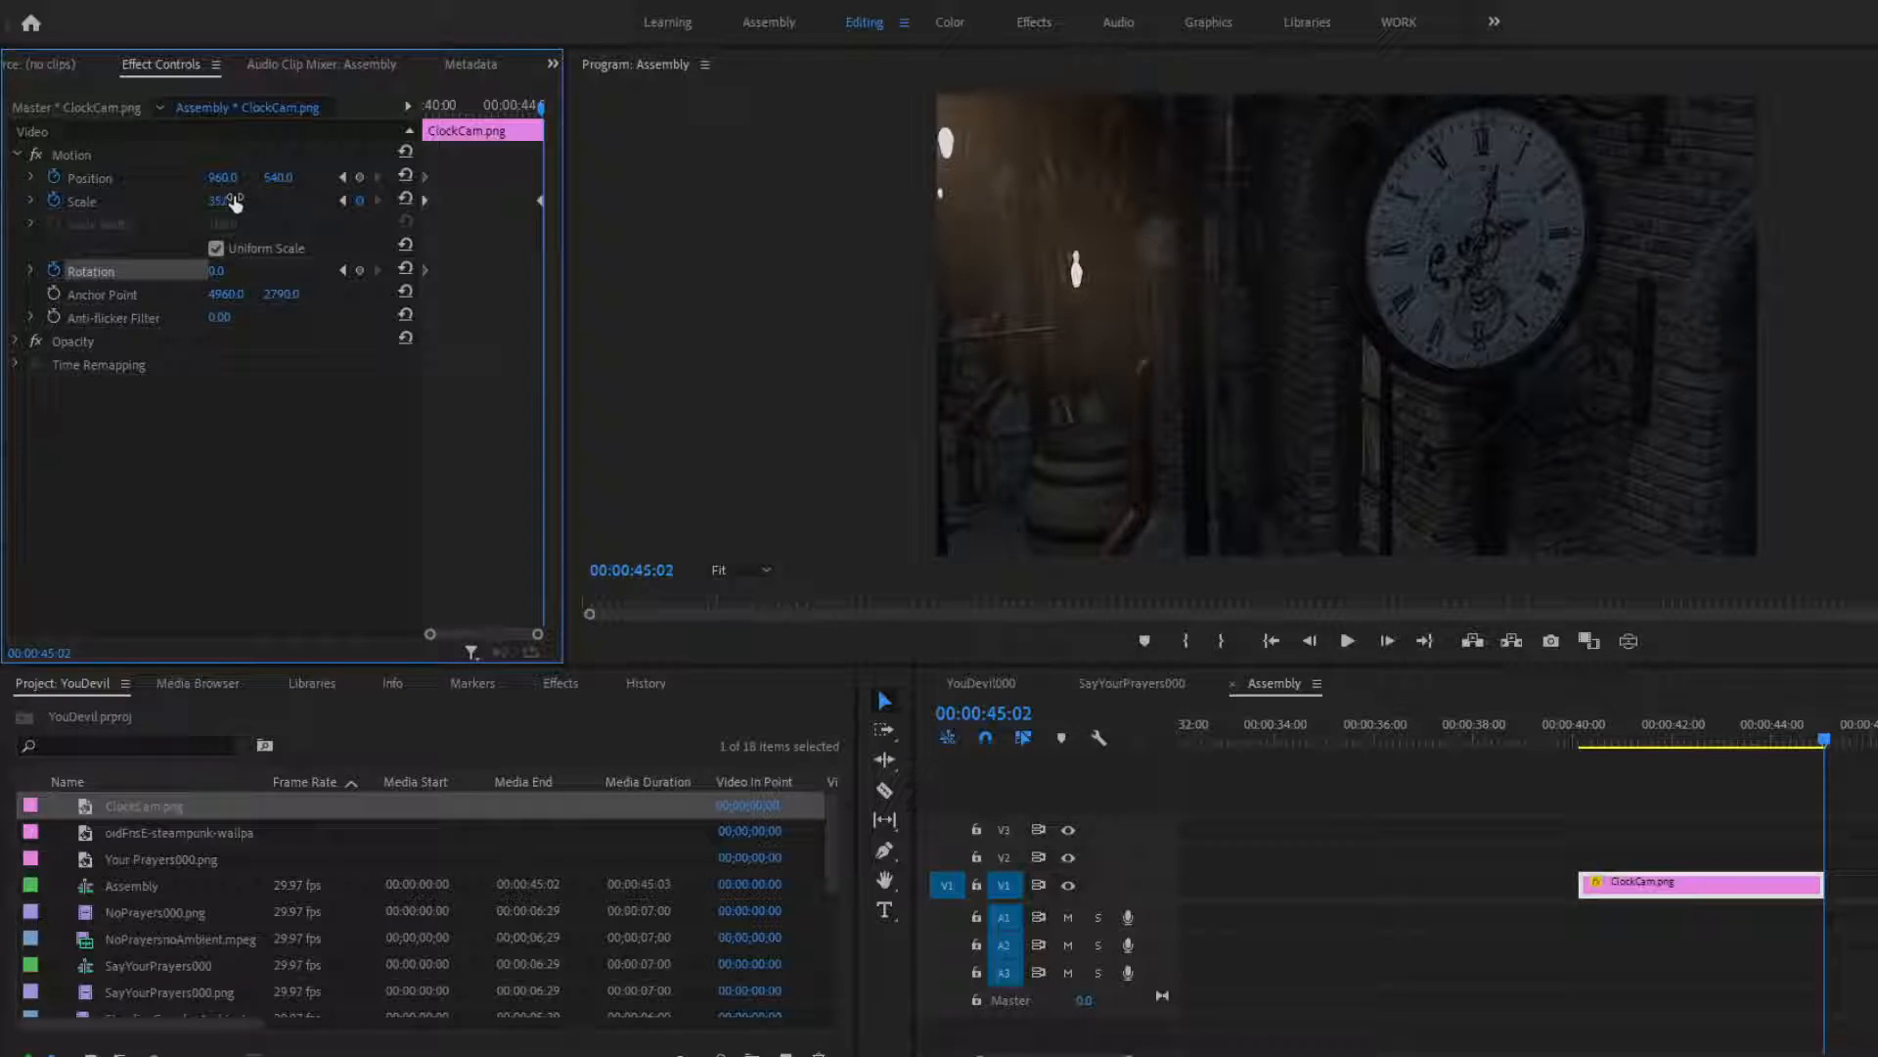
{"action": "left_click", "coordinate": [239, 195]}
{"action": "type", "text": "20"}
{"action": "key", "text": "Return"}
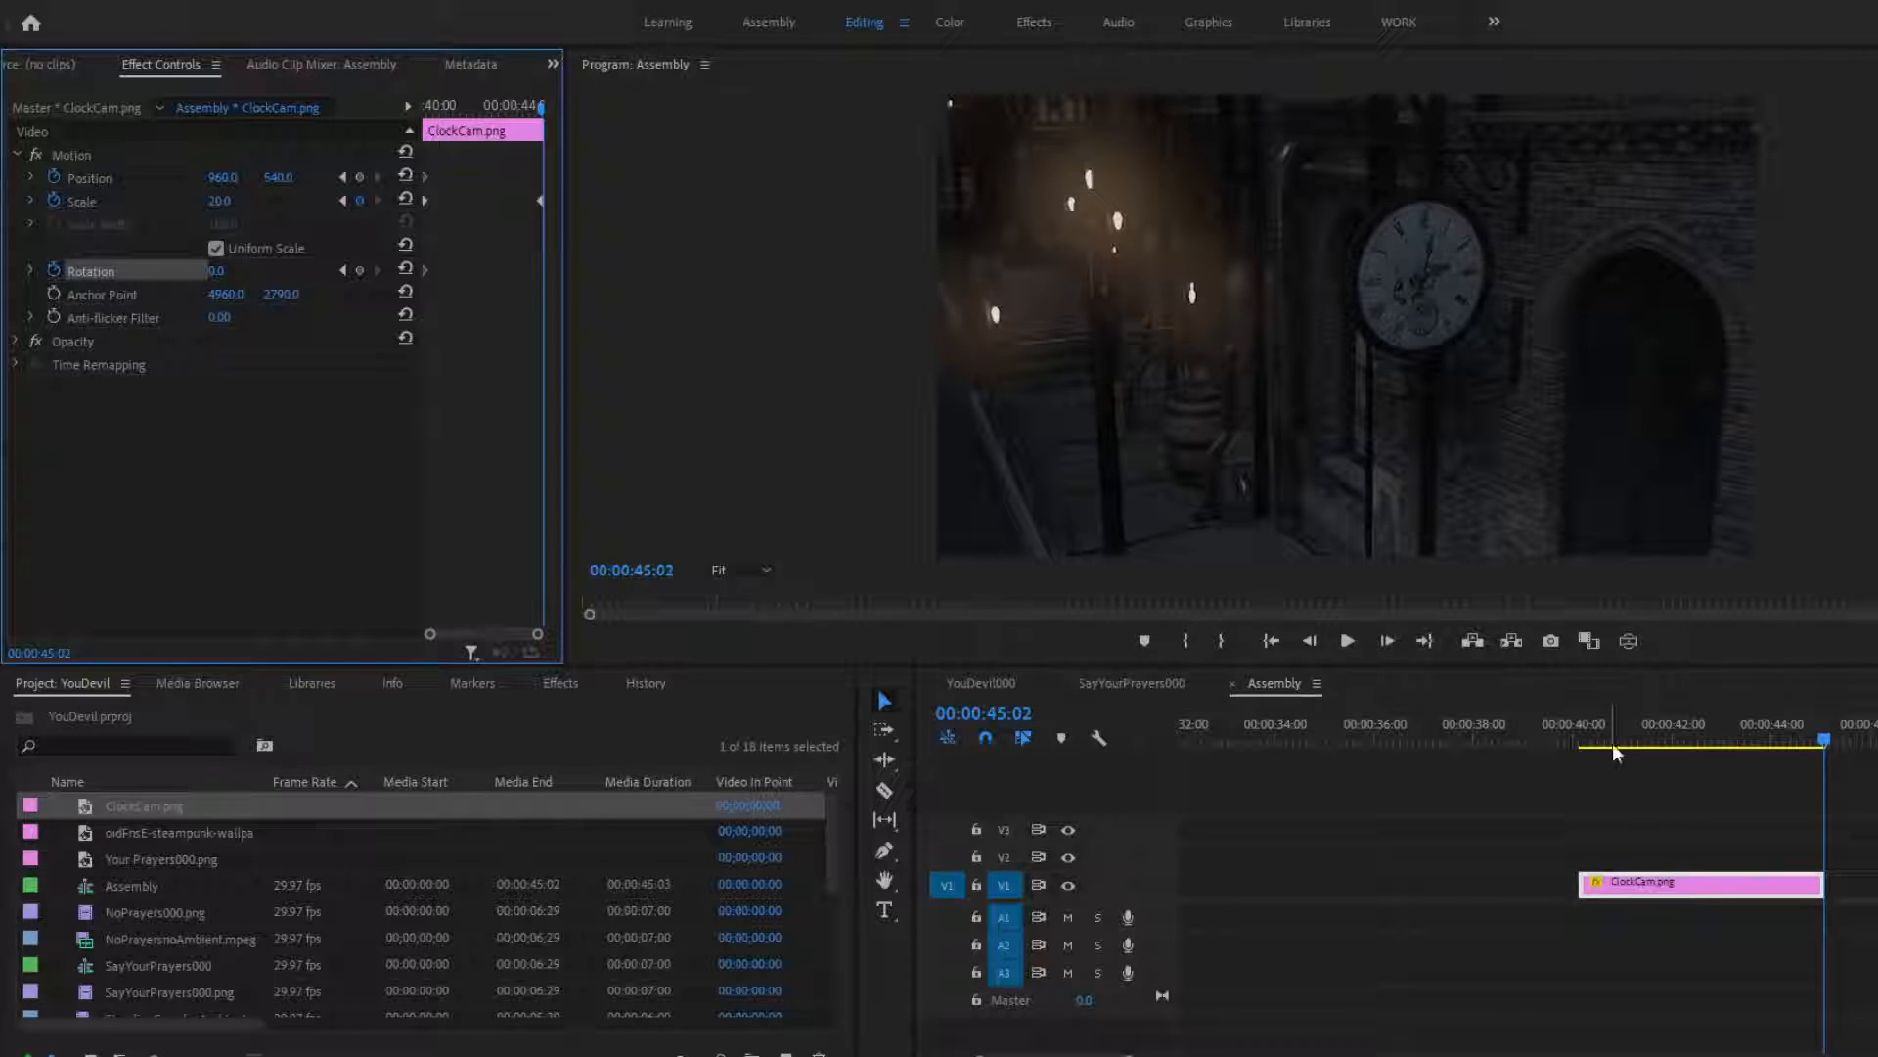
Play back and scrub through the ClockCam.png clip to check the zoom-out animation
{"action": "left_click", "coordinate": [1578, 735]}
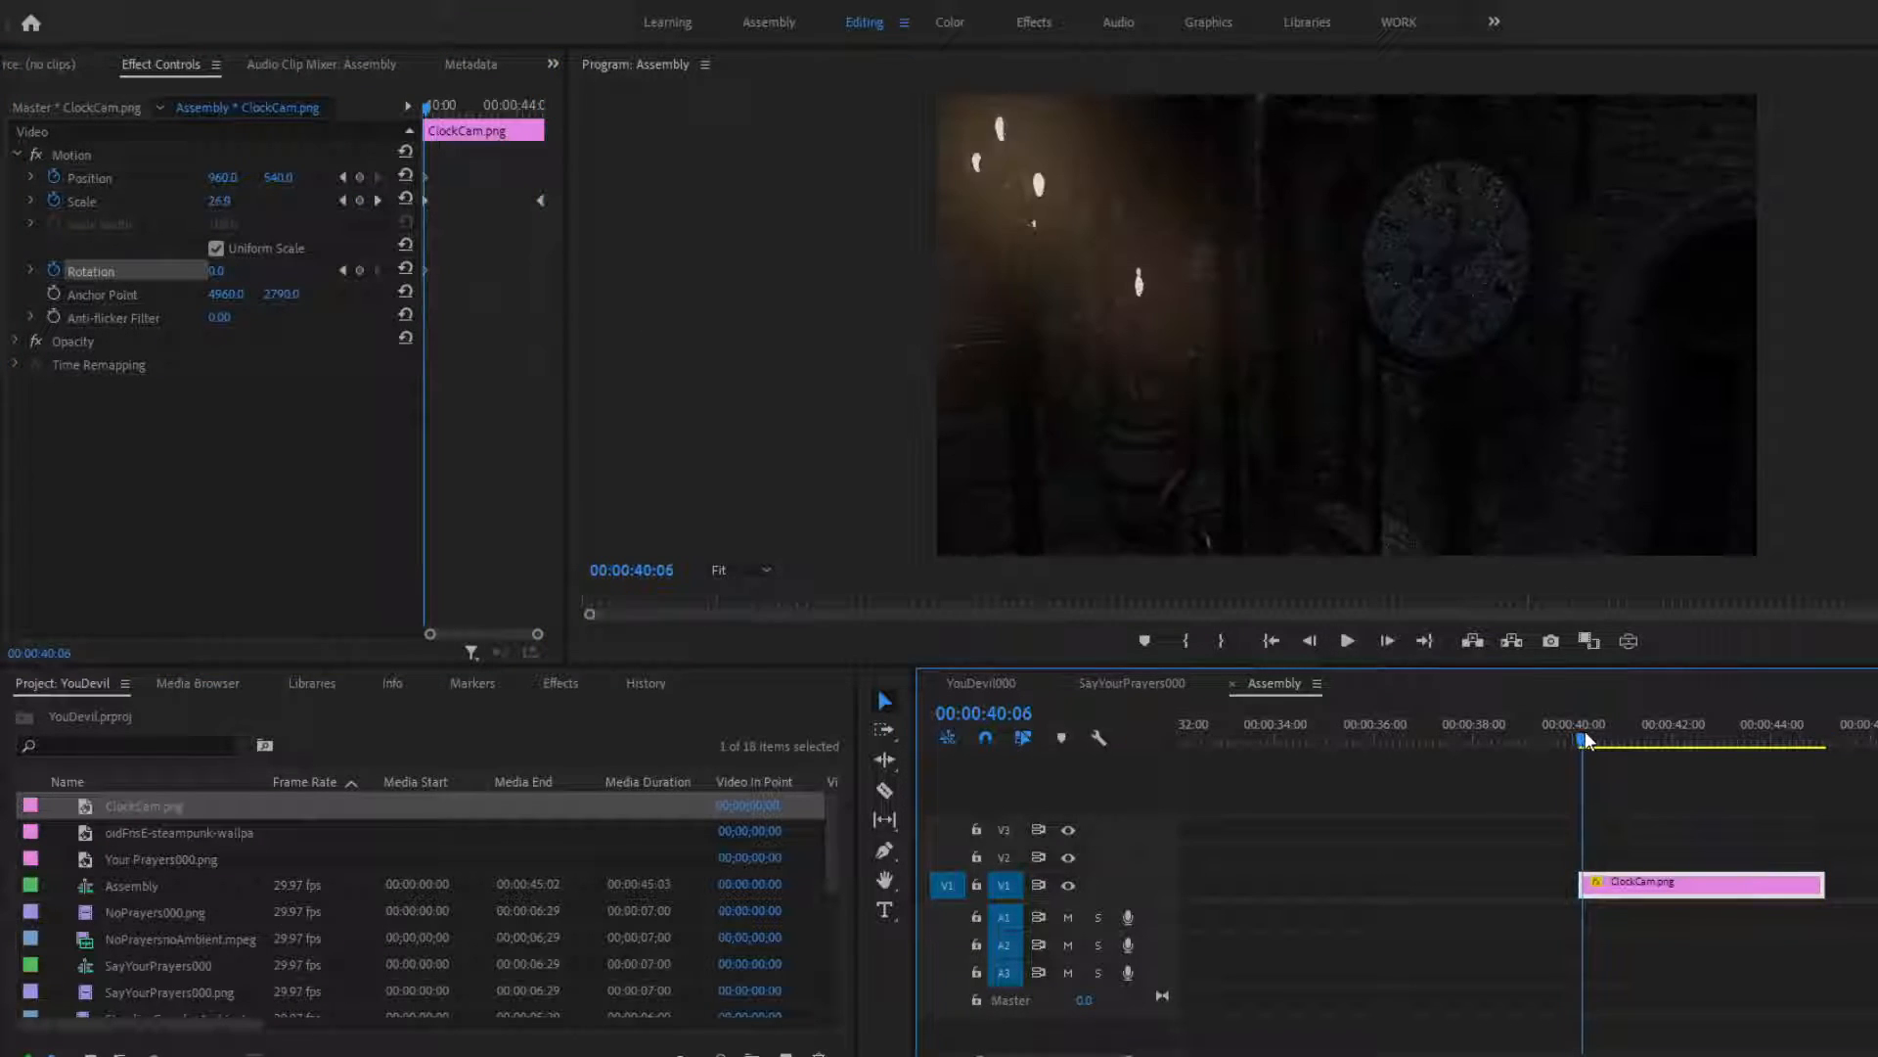
{"action": "left_click", "coordinate": [1347, 641]}
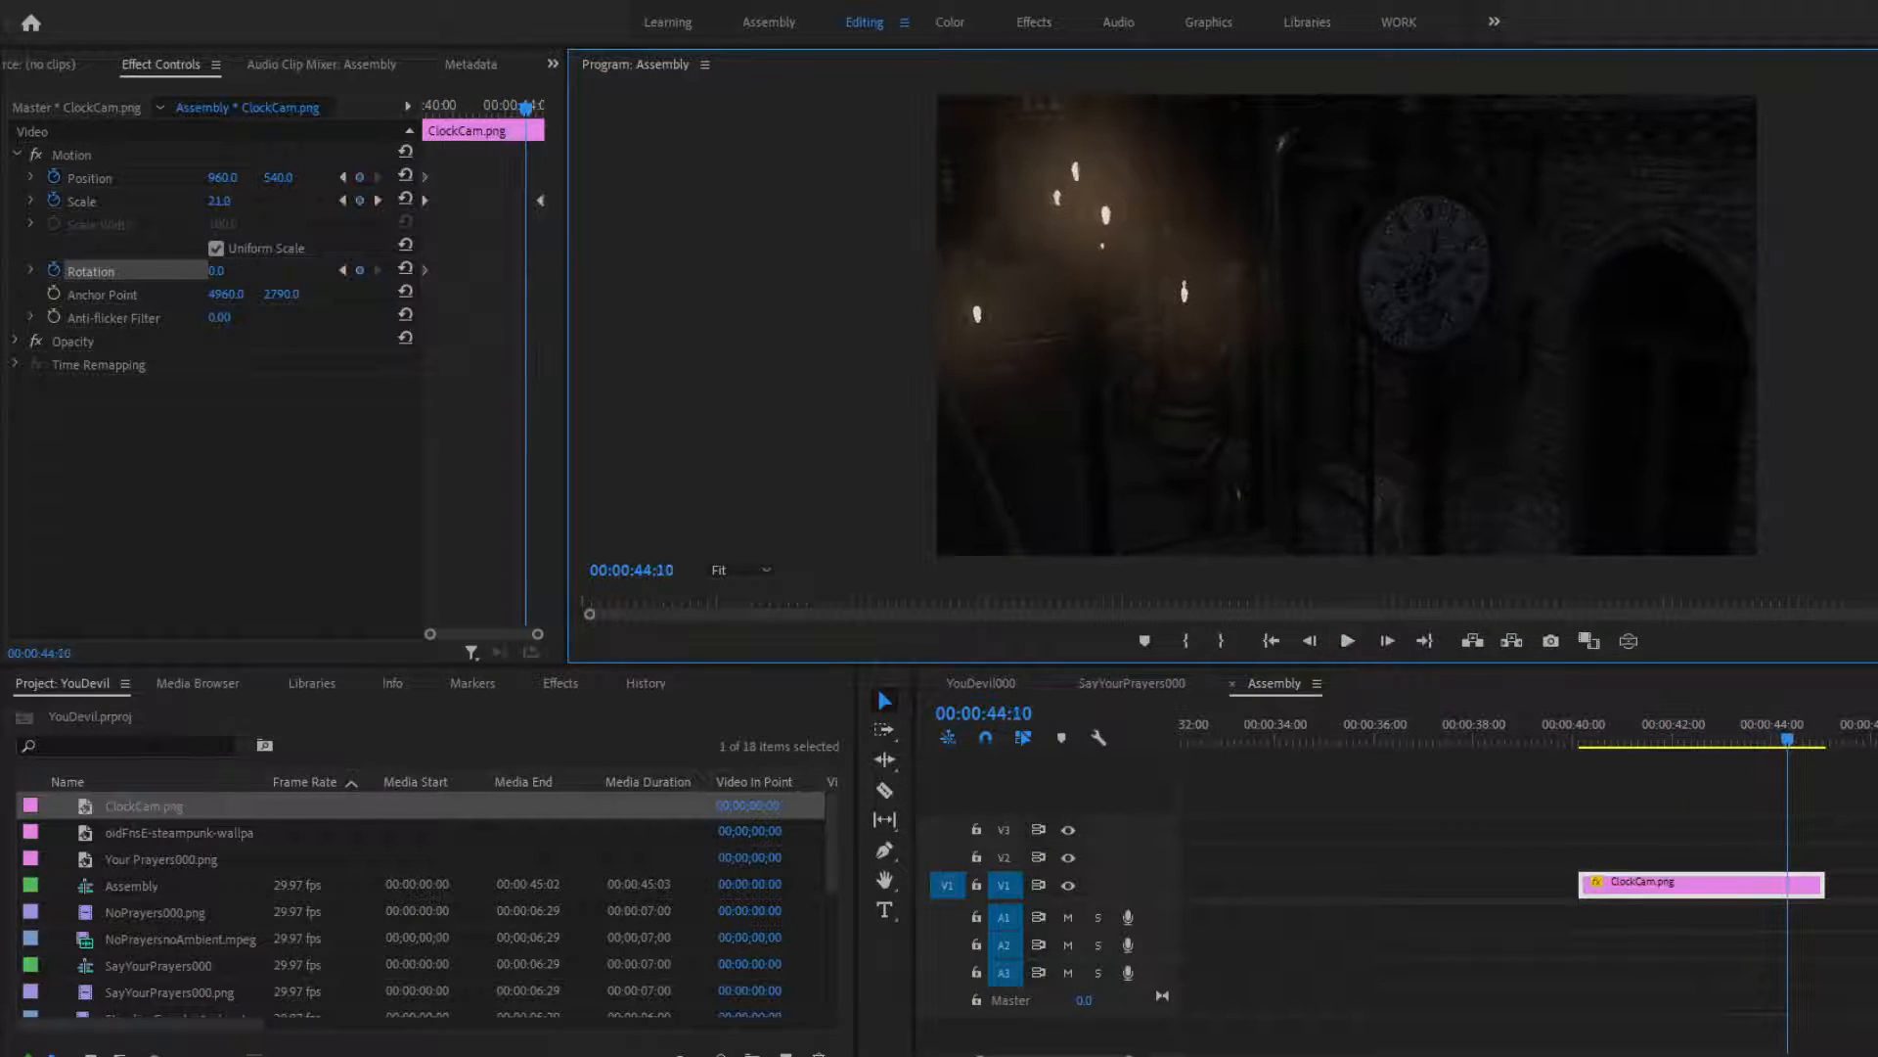
{"action": "left_click", "coordinate": [1579, 742]}
{"action": "left_click_drag", "start_coordinate": [1579, 743], "coordinate": [1721, 741]}
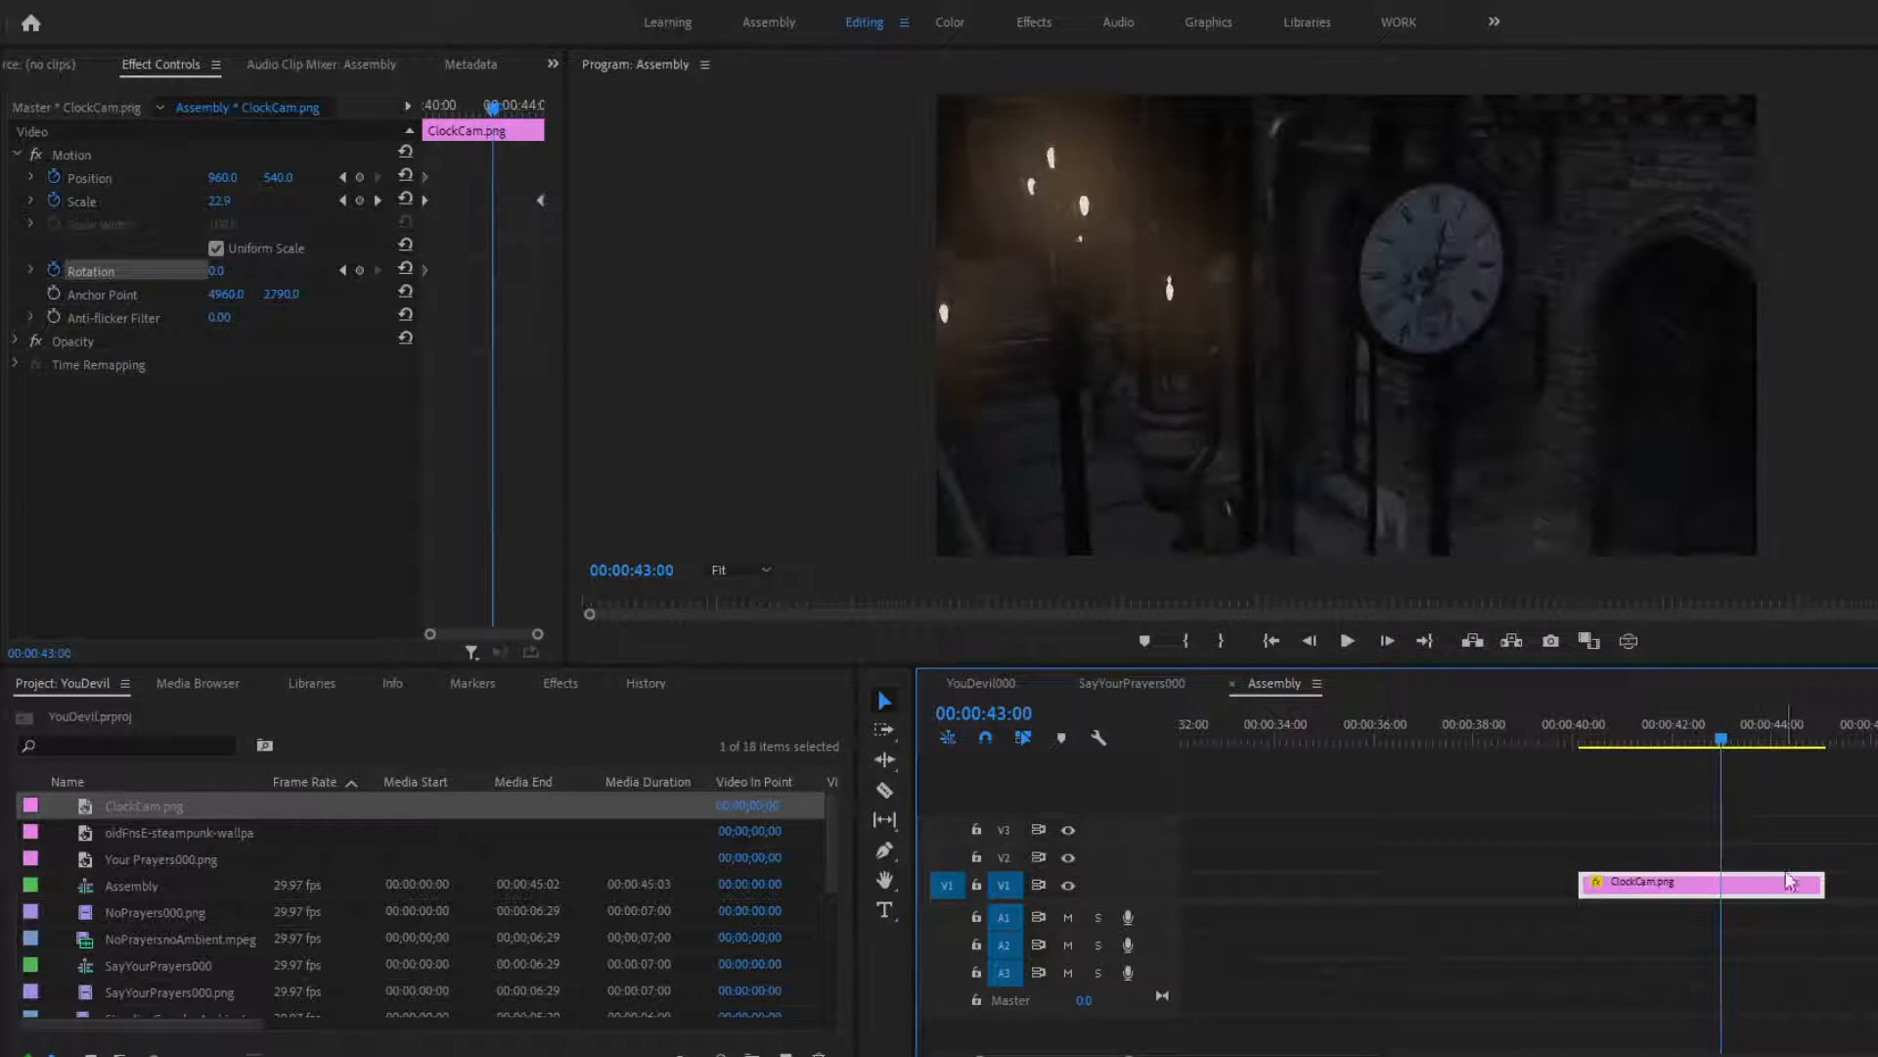
Shift all the existing video and audio clips at the sequence's start about 16 seconds later, keeping the ClockCam.png clip in place
{"action": "key", "text": "minus"}
{"action": "key", "text": "minus"}
{"action": "key", "text": "minus"}
{"action": "key", "text": "minus"}
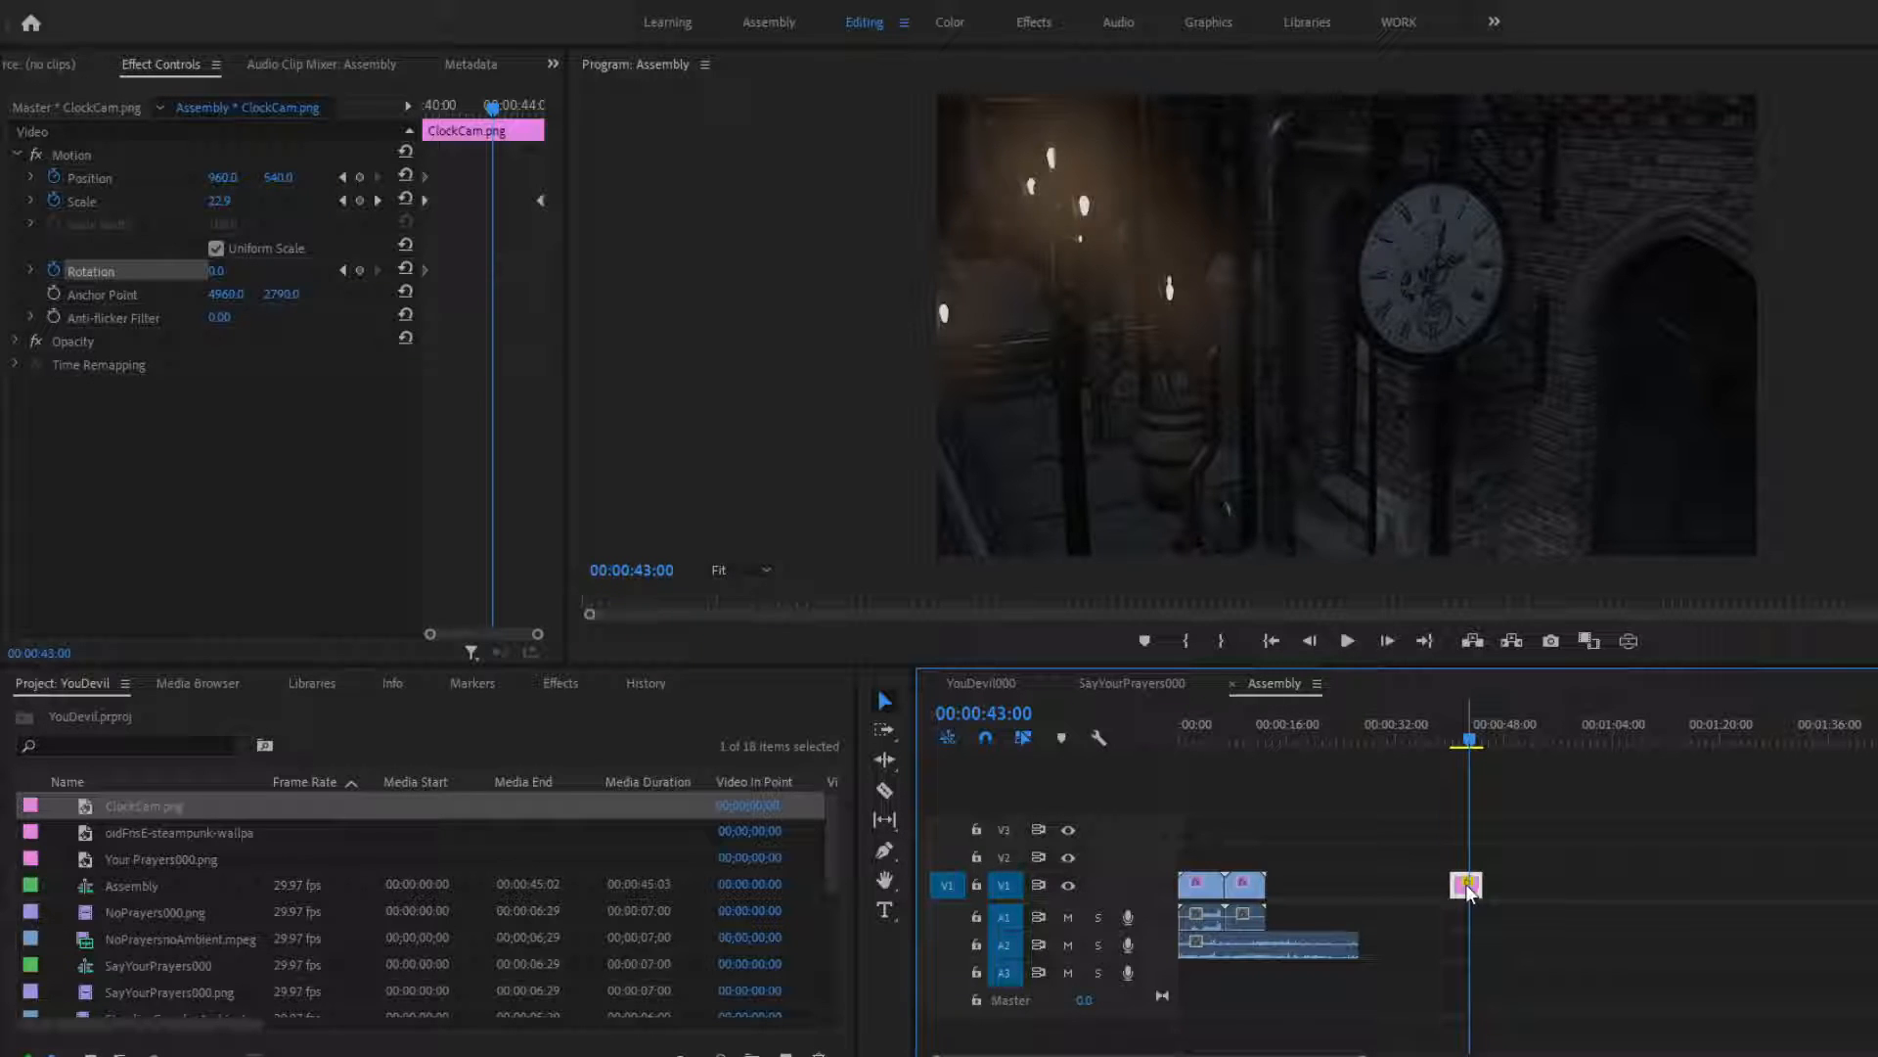
{"action": "left_click_drag", "start_coordinate": [1370, 846], "coordinate": [1180, 994]}
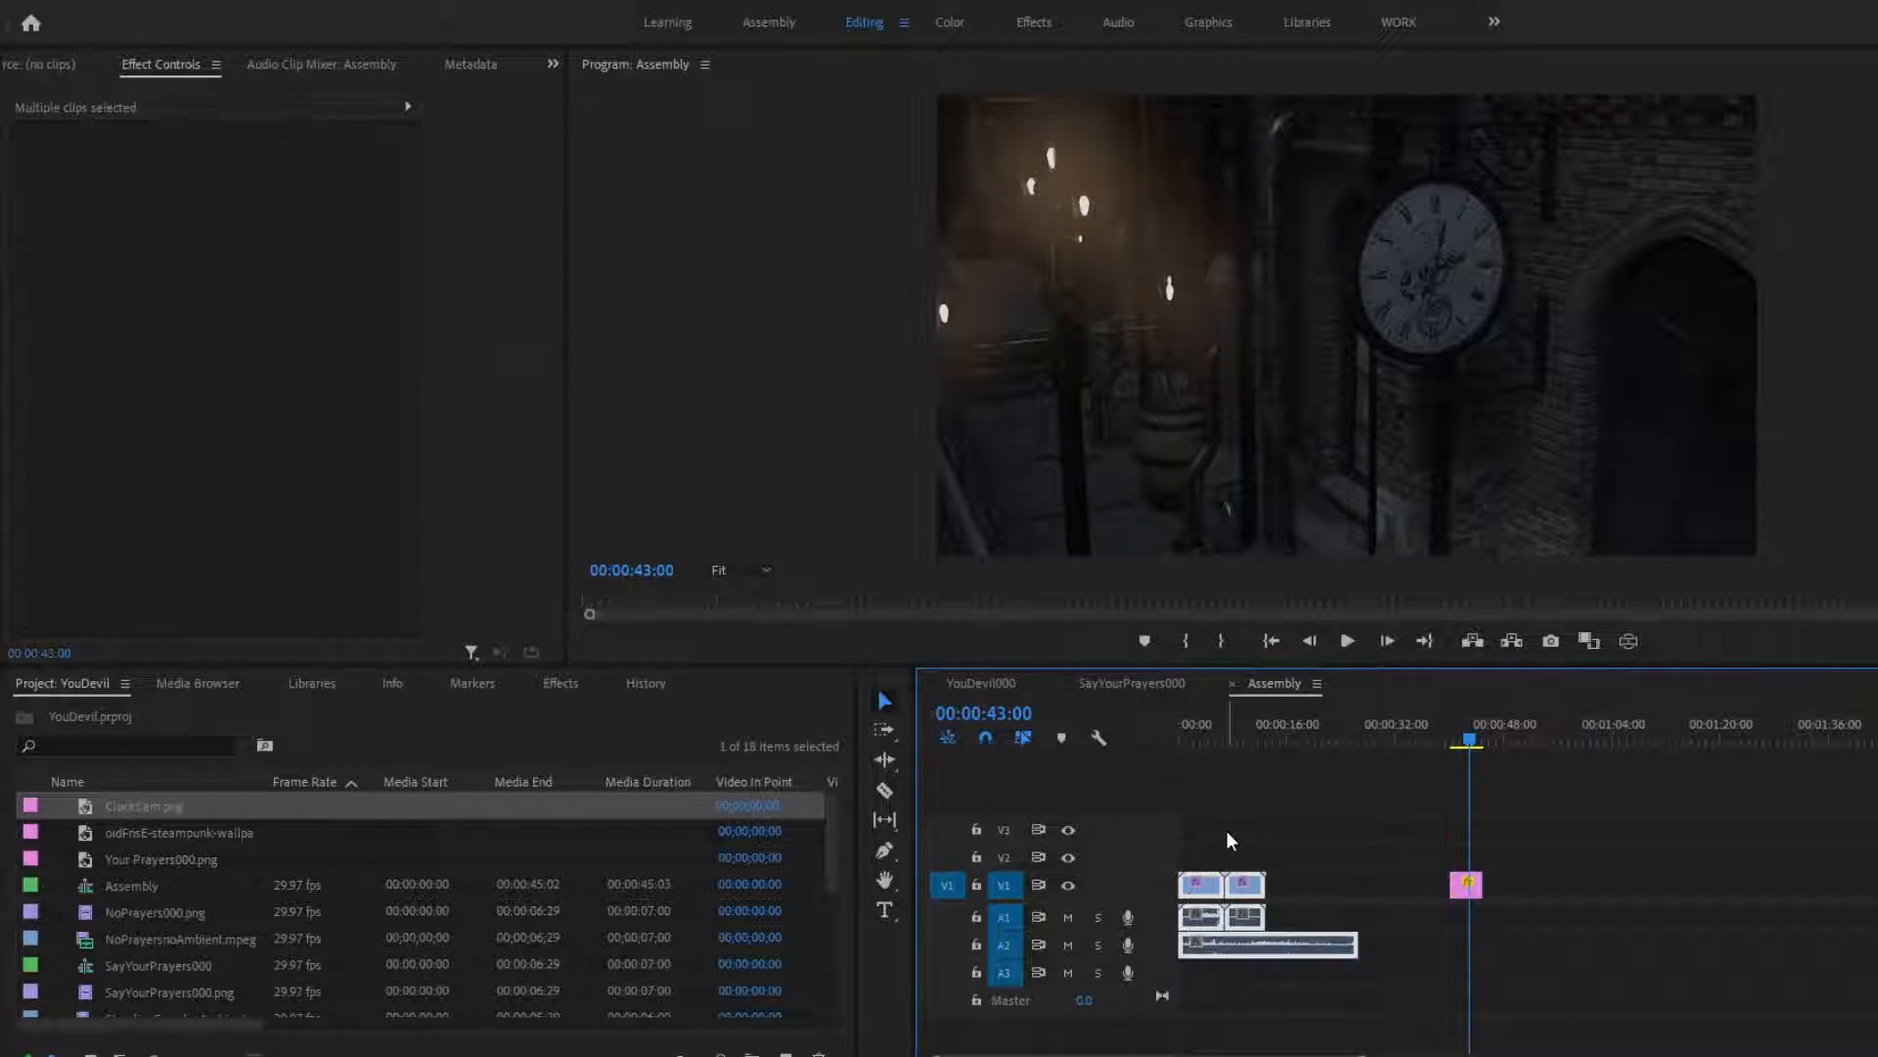
{"action": "left_click_drag", "start_coordinate": [1205, 900], "coordinate": [1315, 902]}
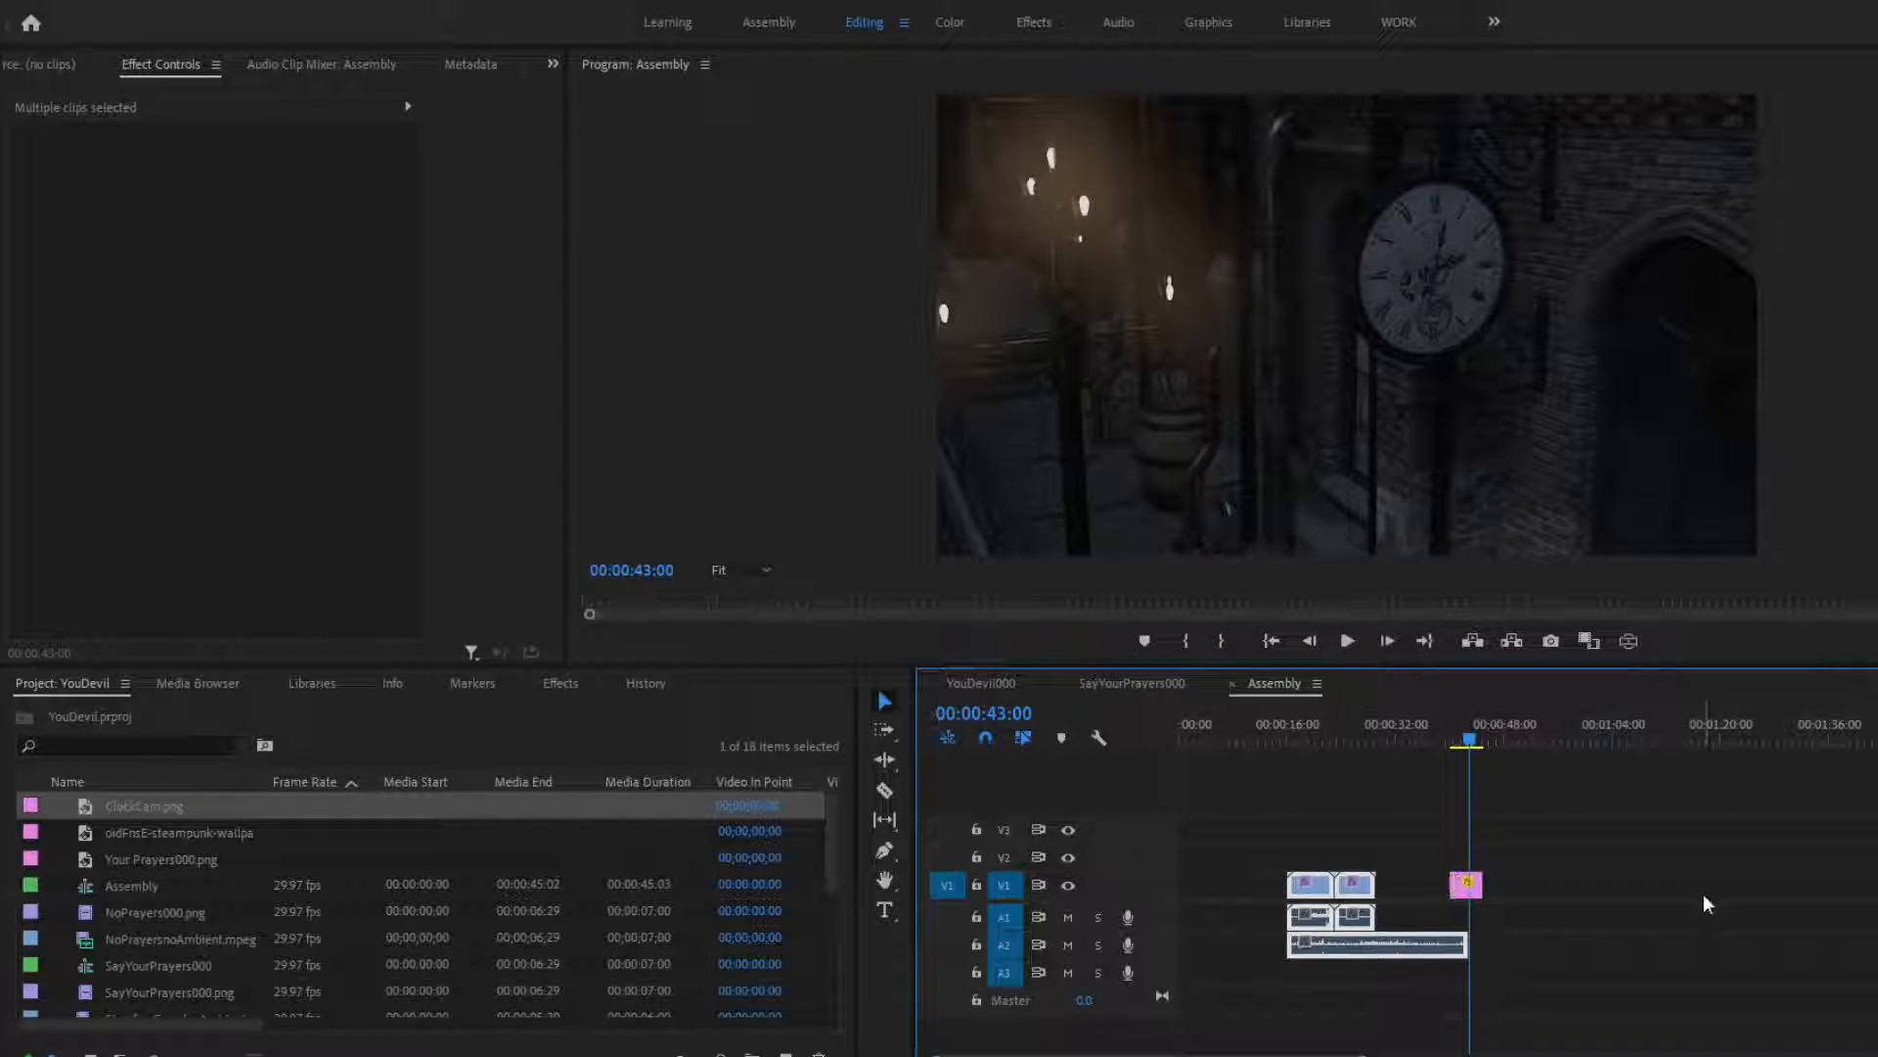
Move the ClockCam.png clip to the very start of the sequence on V1 and remove the gap before the following clips
{"action": "left_click", "coordinate": [1707, 904]}
{"action": "left_click", "coordinate": [1467, 890]}
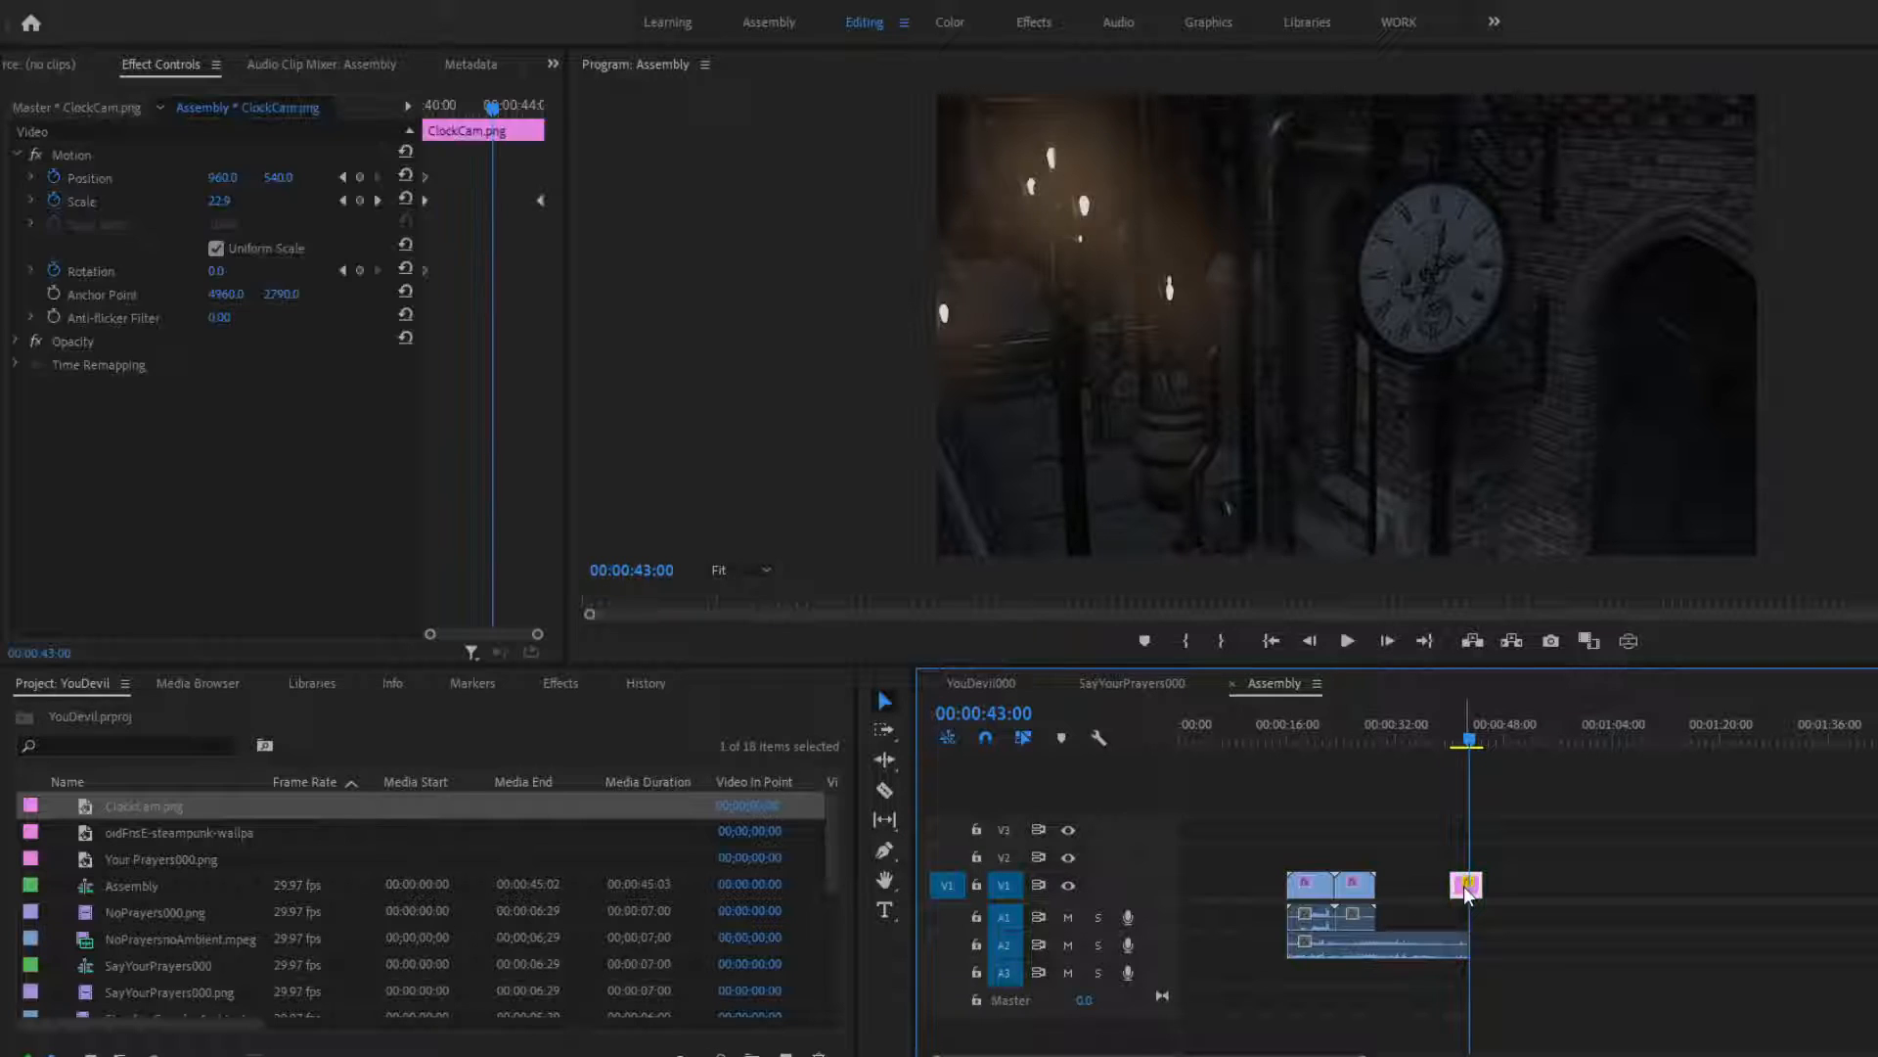
{"action": "left_click_drag", "start_coordinate": [1468, 890], "coordinate": [1195, 886]}
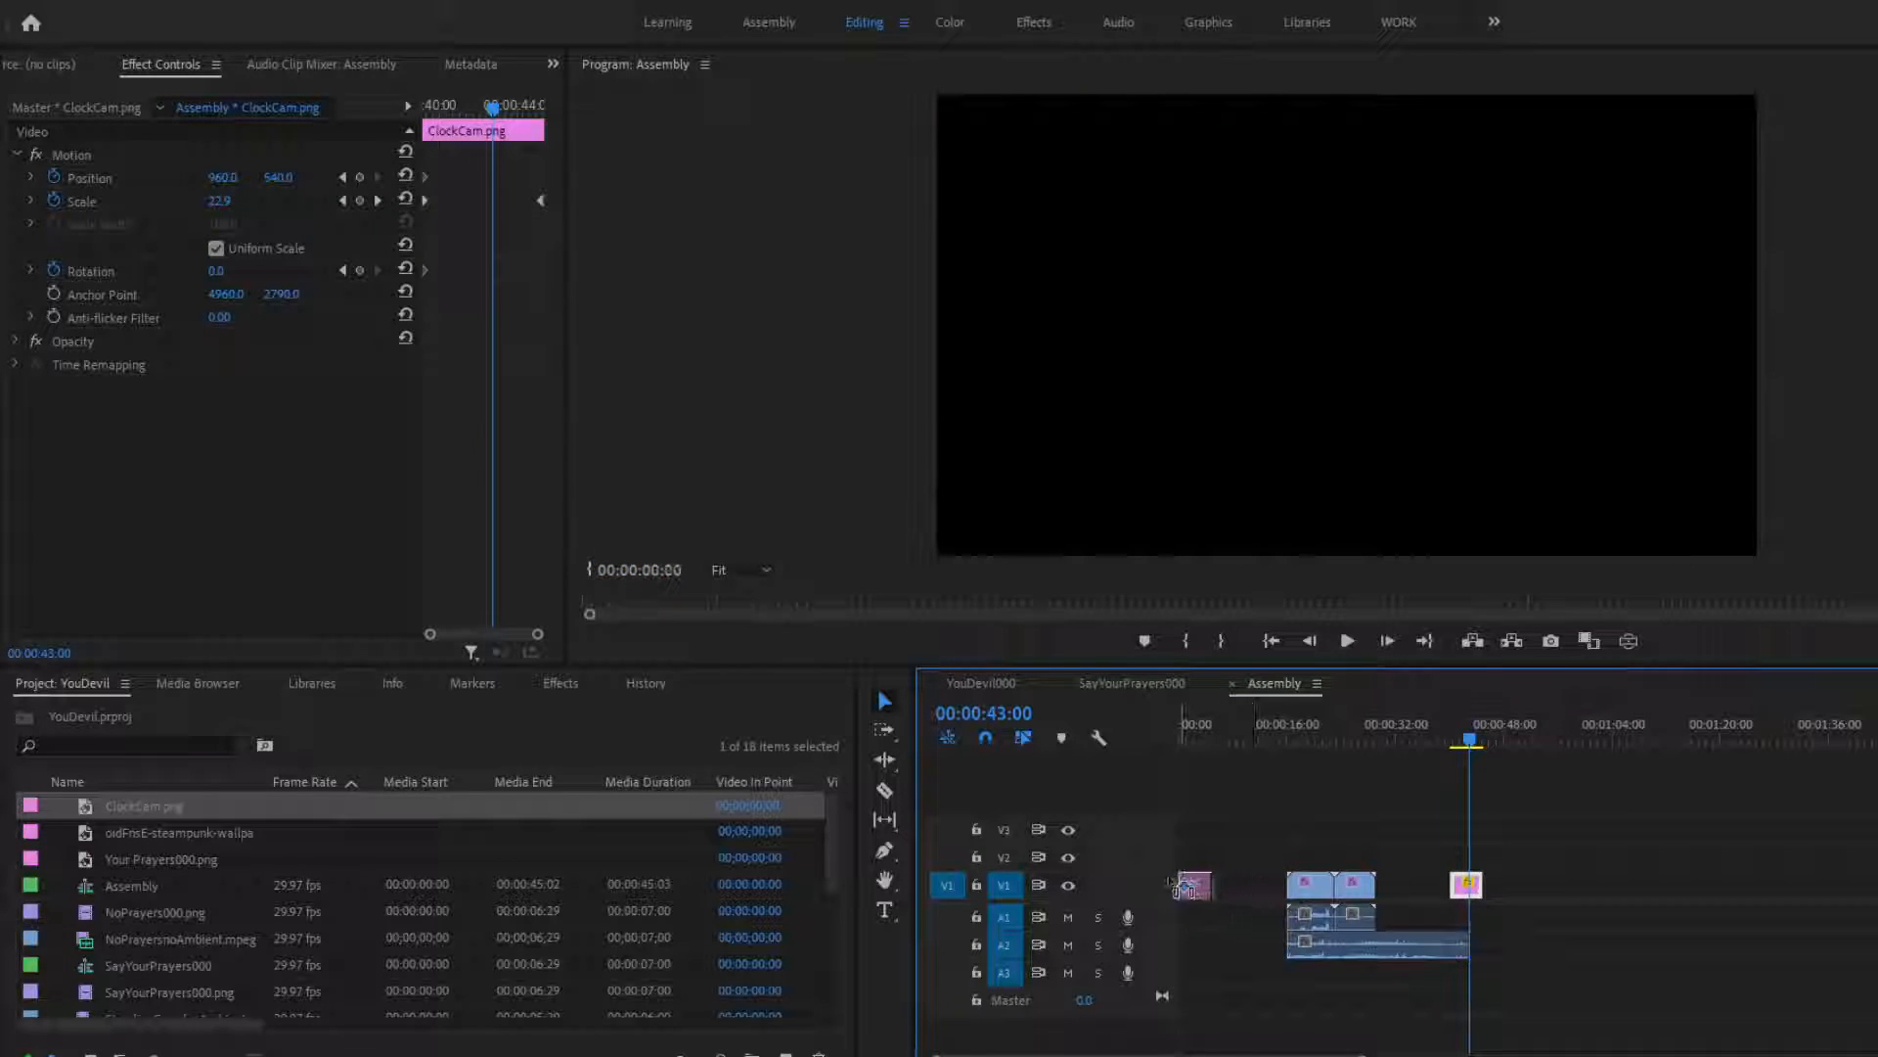
{"action": "left_click", "coordinate": [1235, 887]}
{"action": "key", "text": "Delete"}
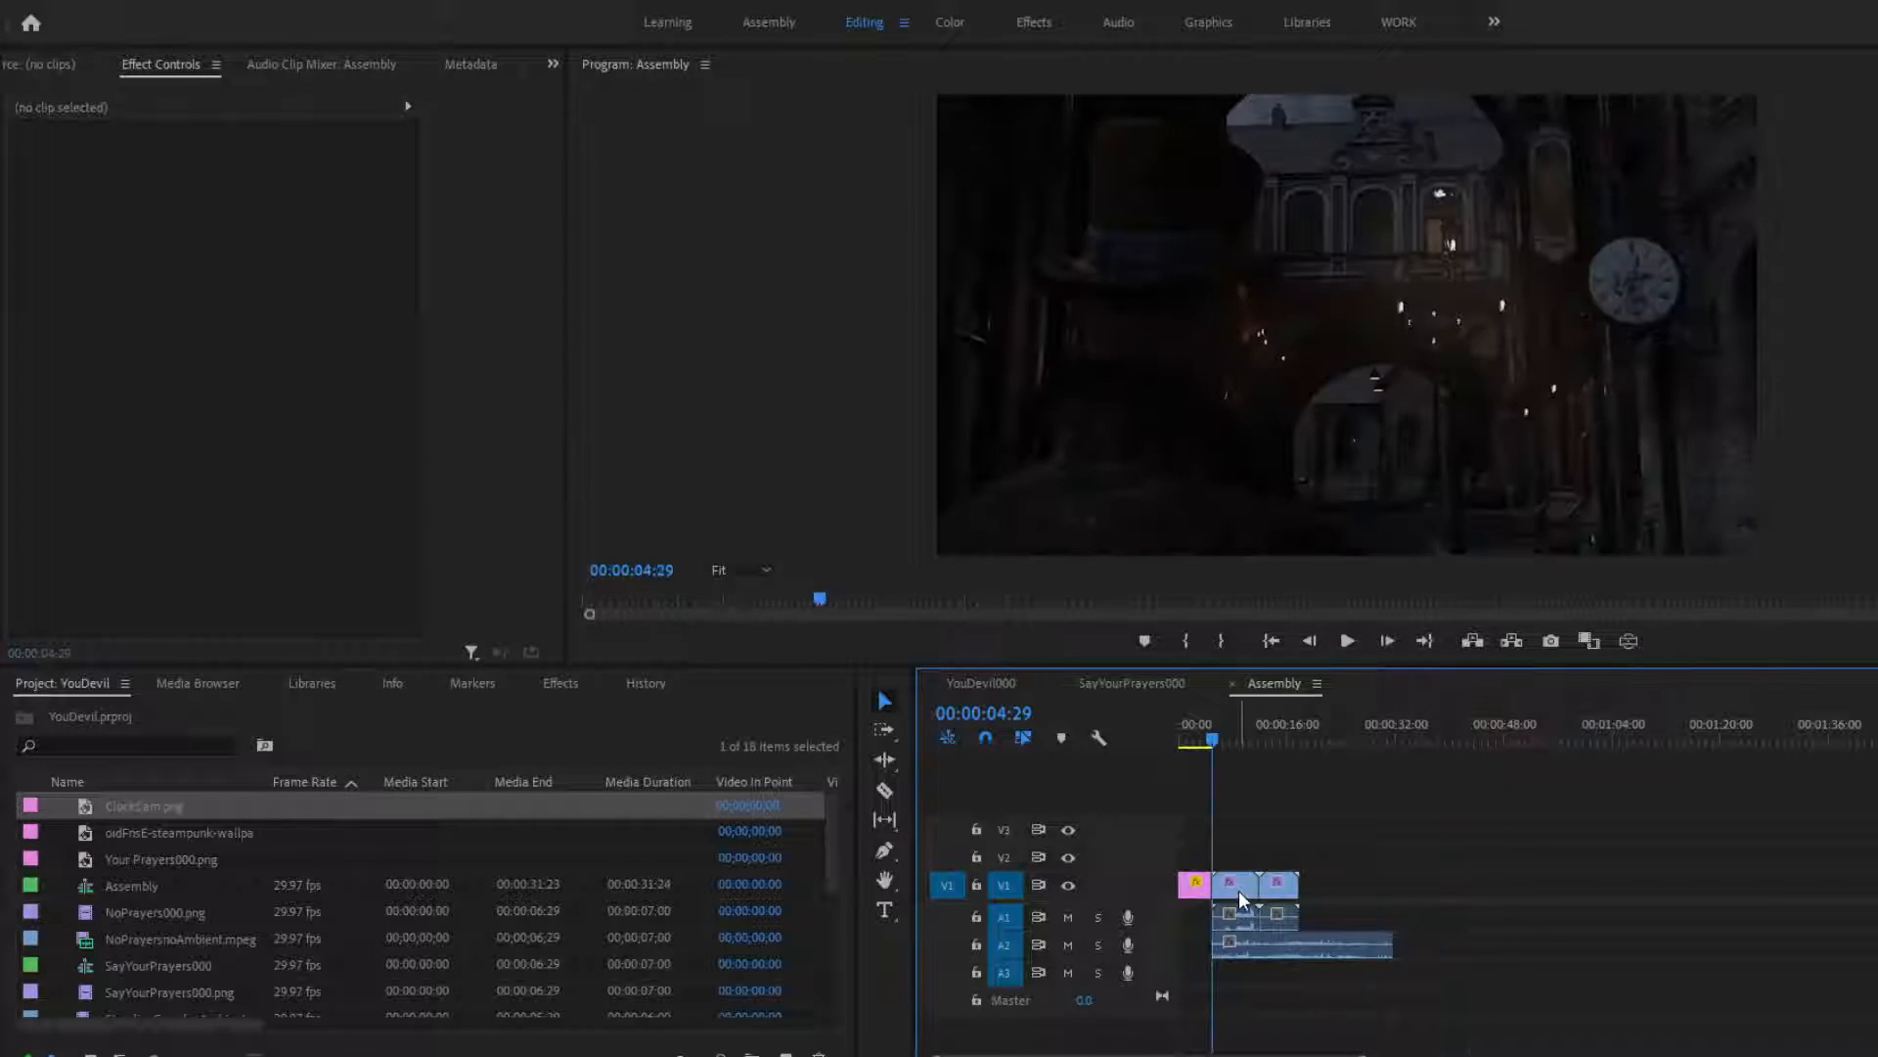
Raise the ClockCam.png clip to V2 and slide all the following clips slightly earlier so they overlap its end
{"action": "left_click_drag", "start_coordinate": [1191, 886], "coordinate": [1195, 857]}
{"action": "left_click_drag", "start_coordinate": [1364, 1054], "coordinate": [1131, 1054]}
{"action": "left_click_drag", "start_coordinate": [1698, 986], "coordinate": [1369, 898]}
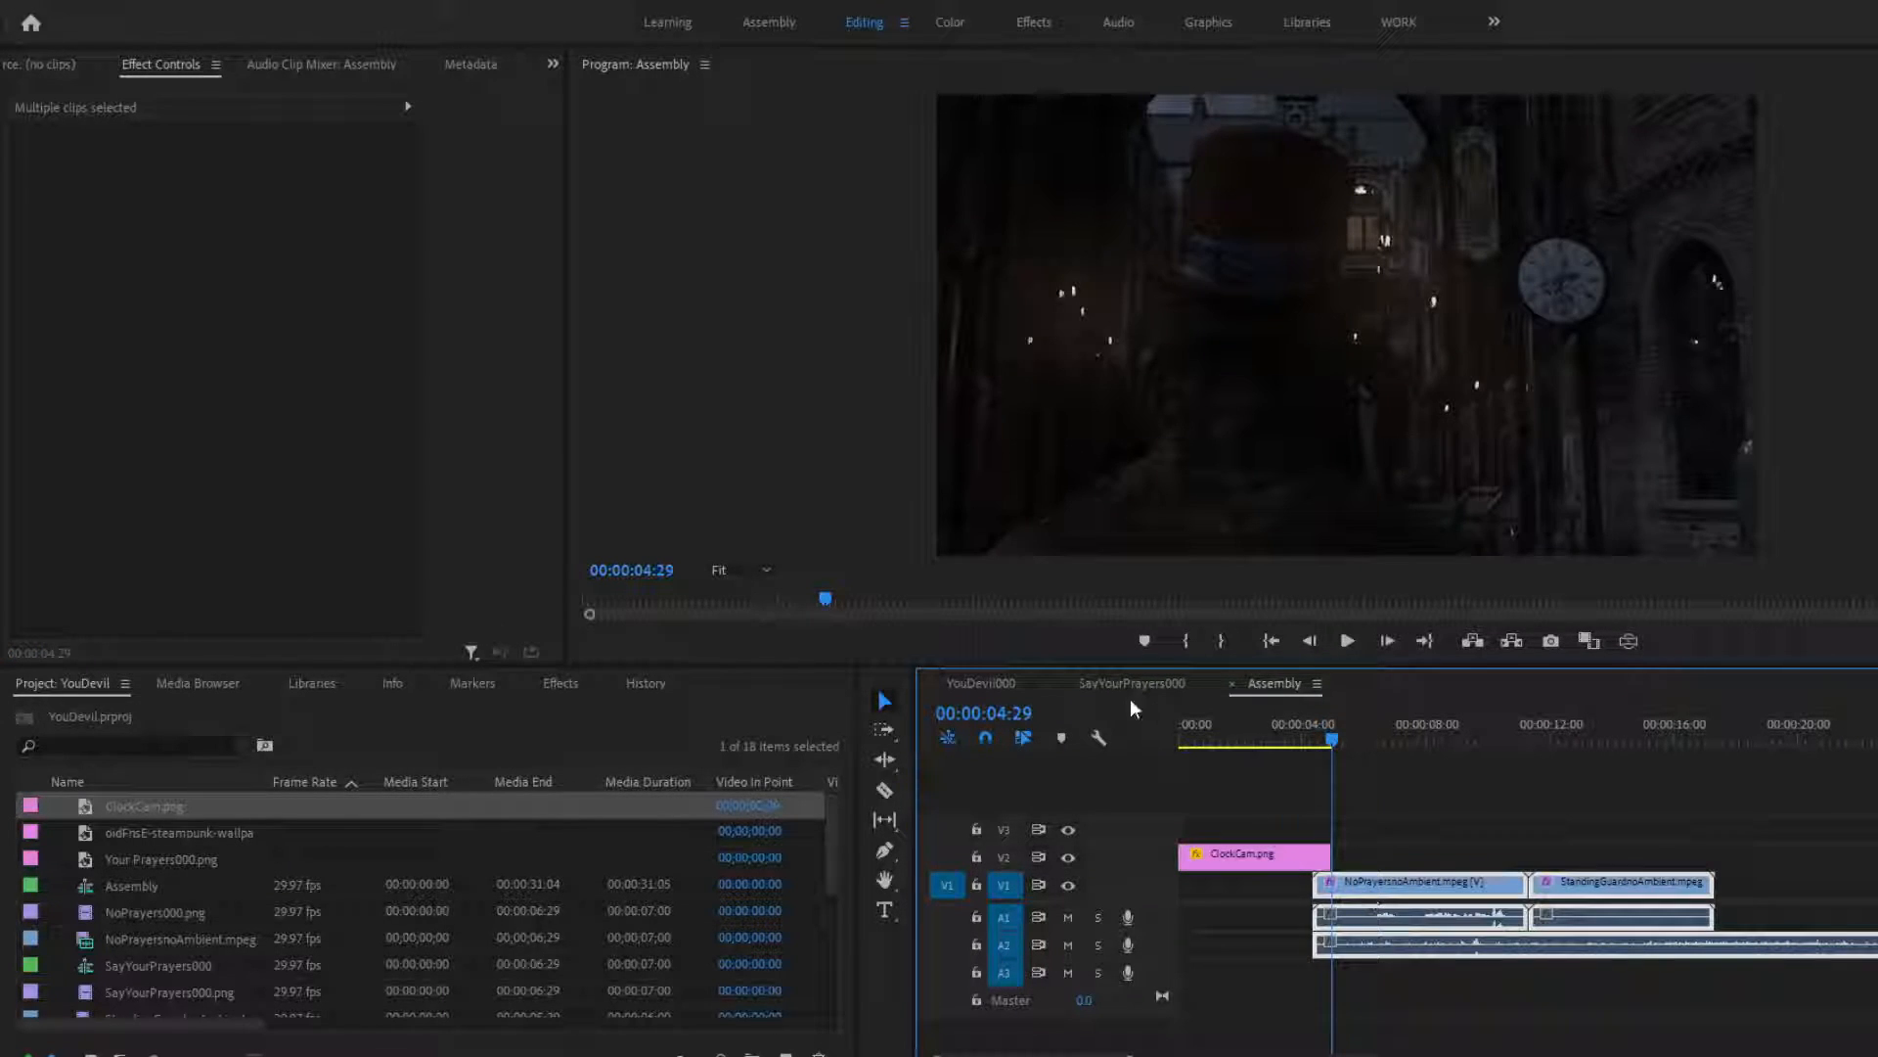
Apply a Cross Dissolve to the end of the ClockCam.png clip and scrub through the transition to check it
{"action": "left_click", "coordinate": [559, 683]}
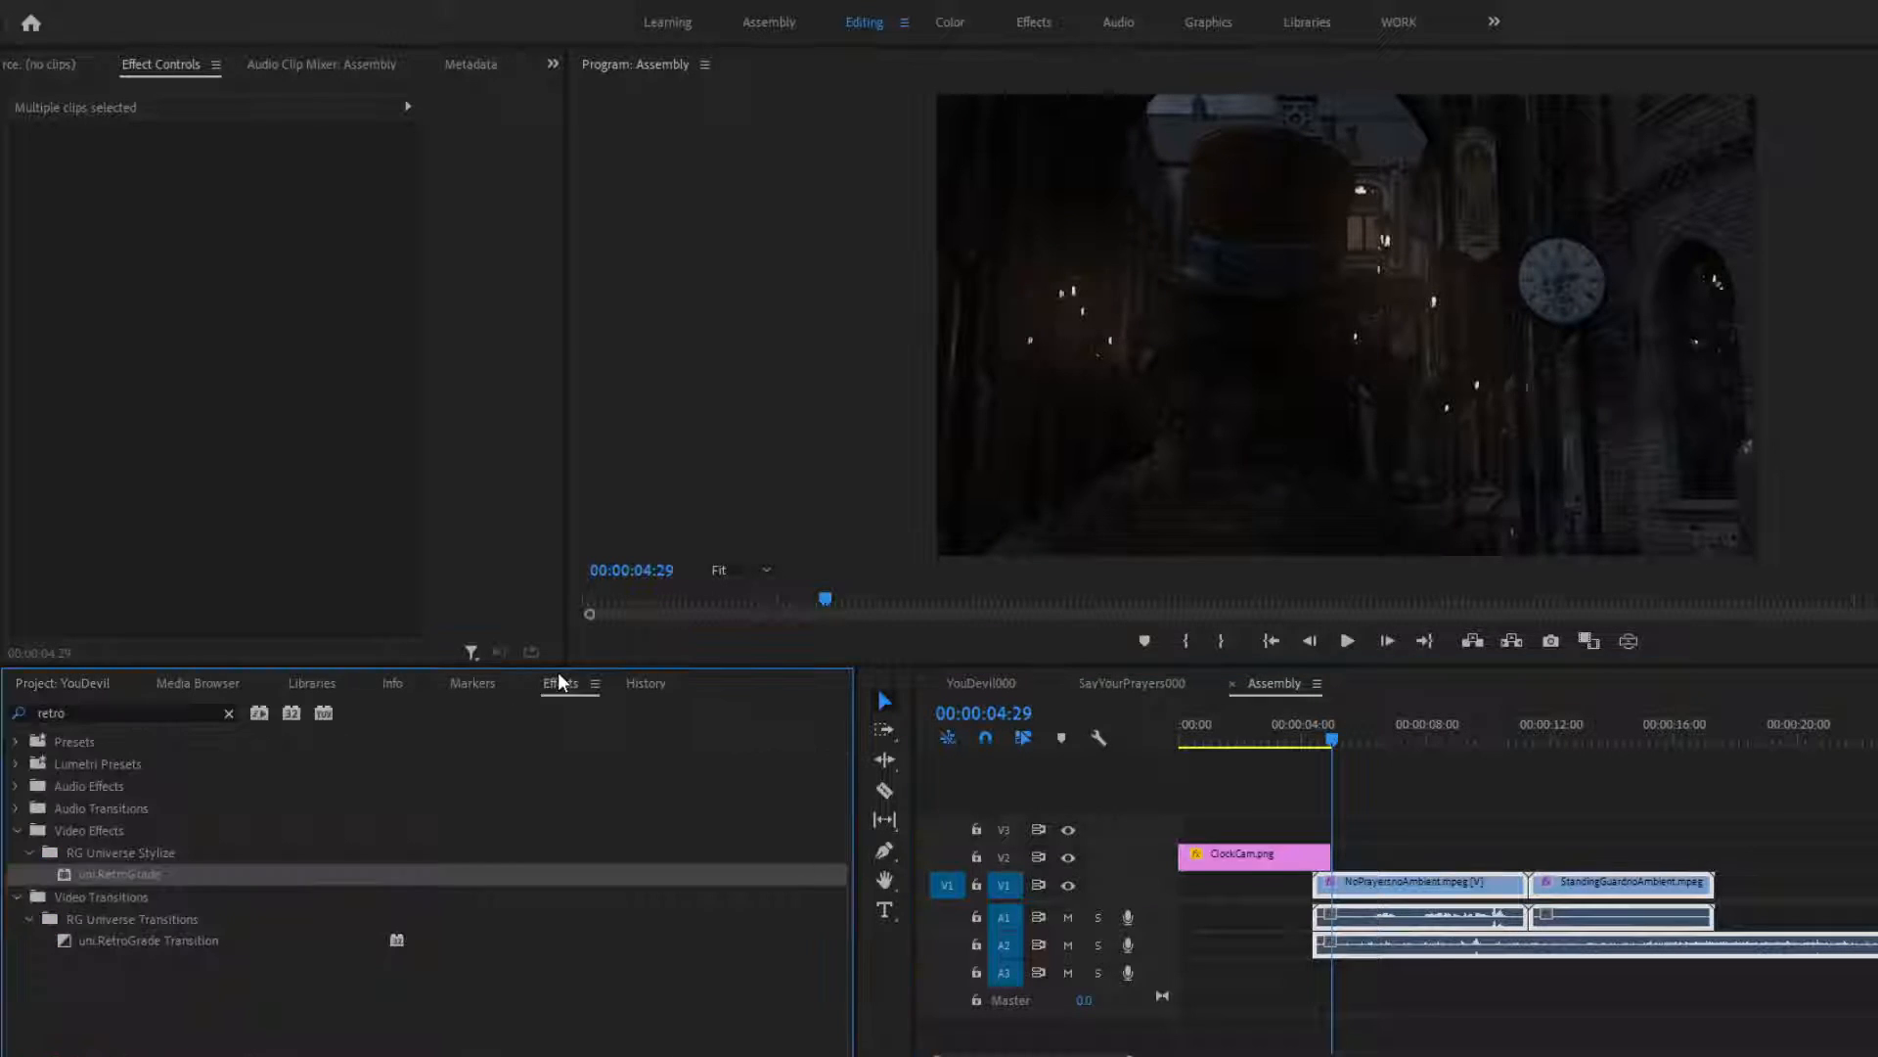
{"action": "left_click", "coordinate": [17, 830]}
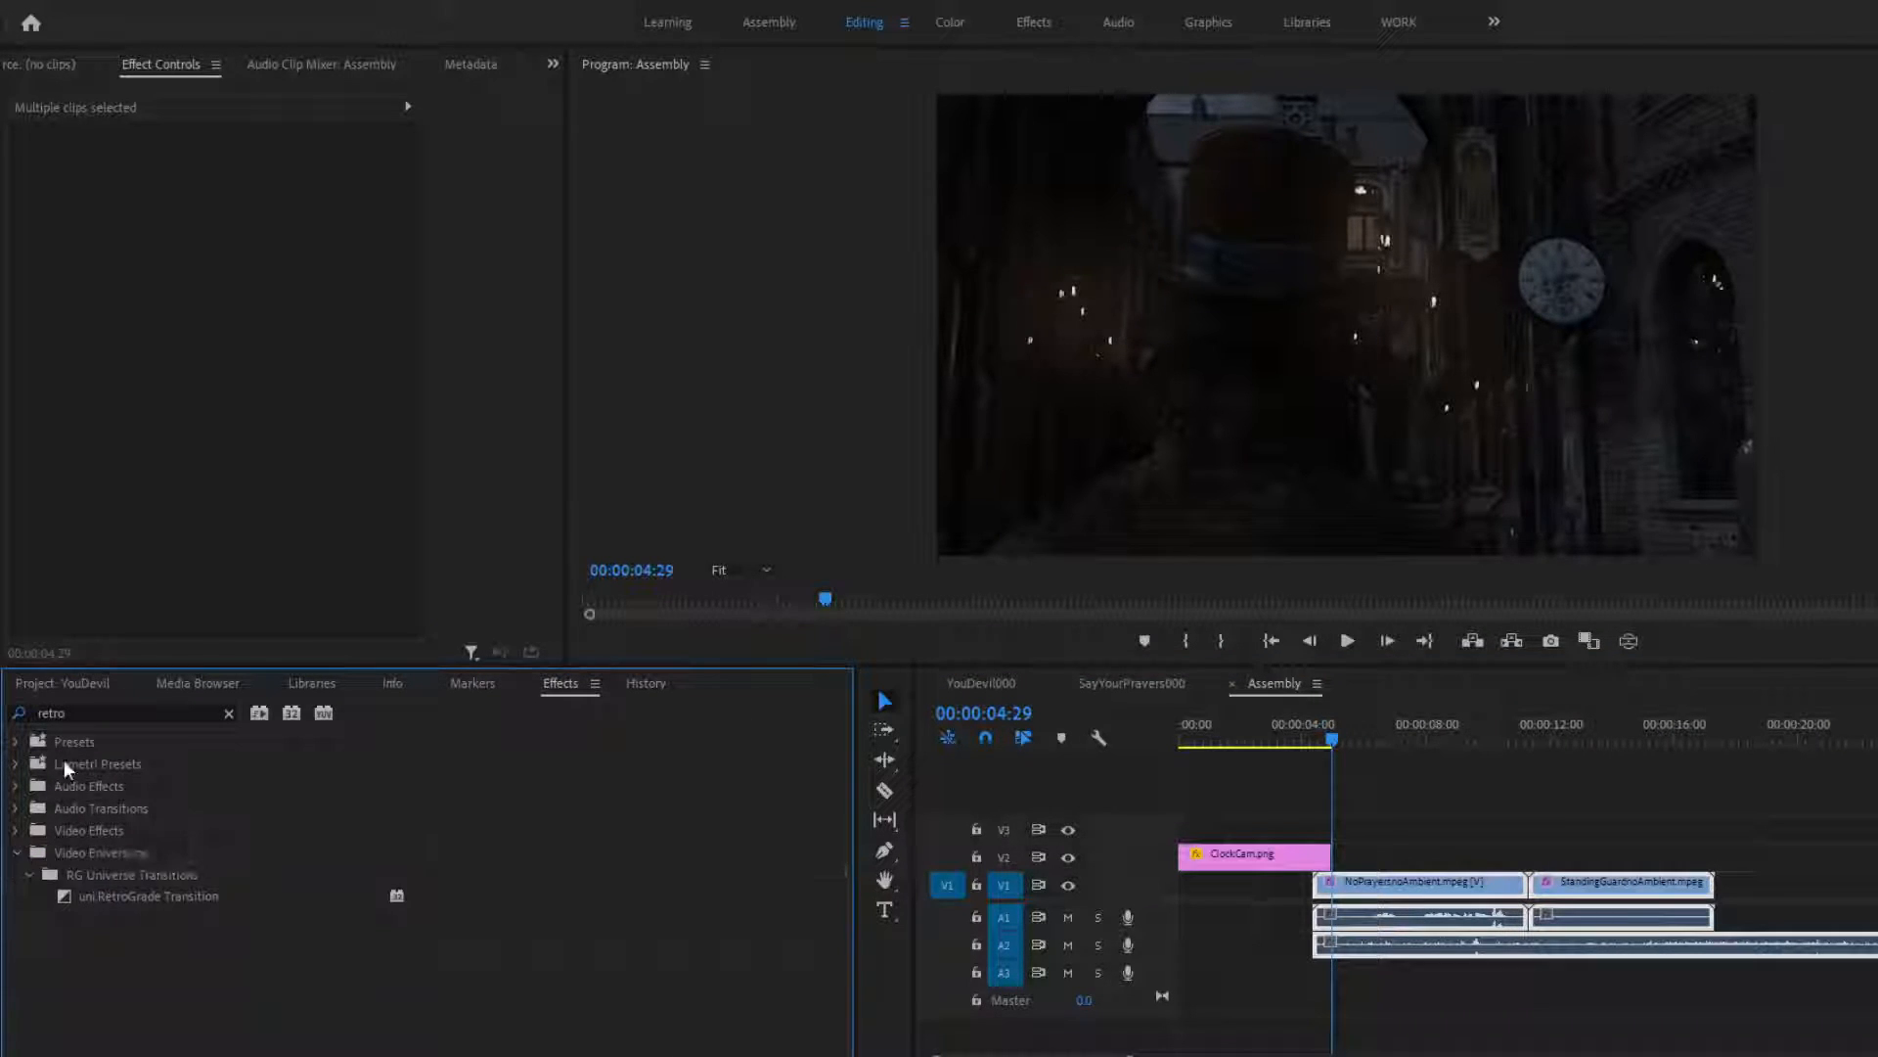
{"action": "left_click", "coordinate": [226, 713]}
{"action": "left_click", "coordinate": [17, 852]}
{"action": "left_click", "coordinate": [30, 896]}
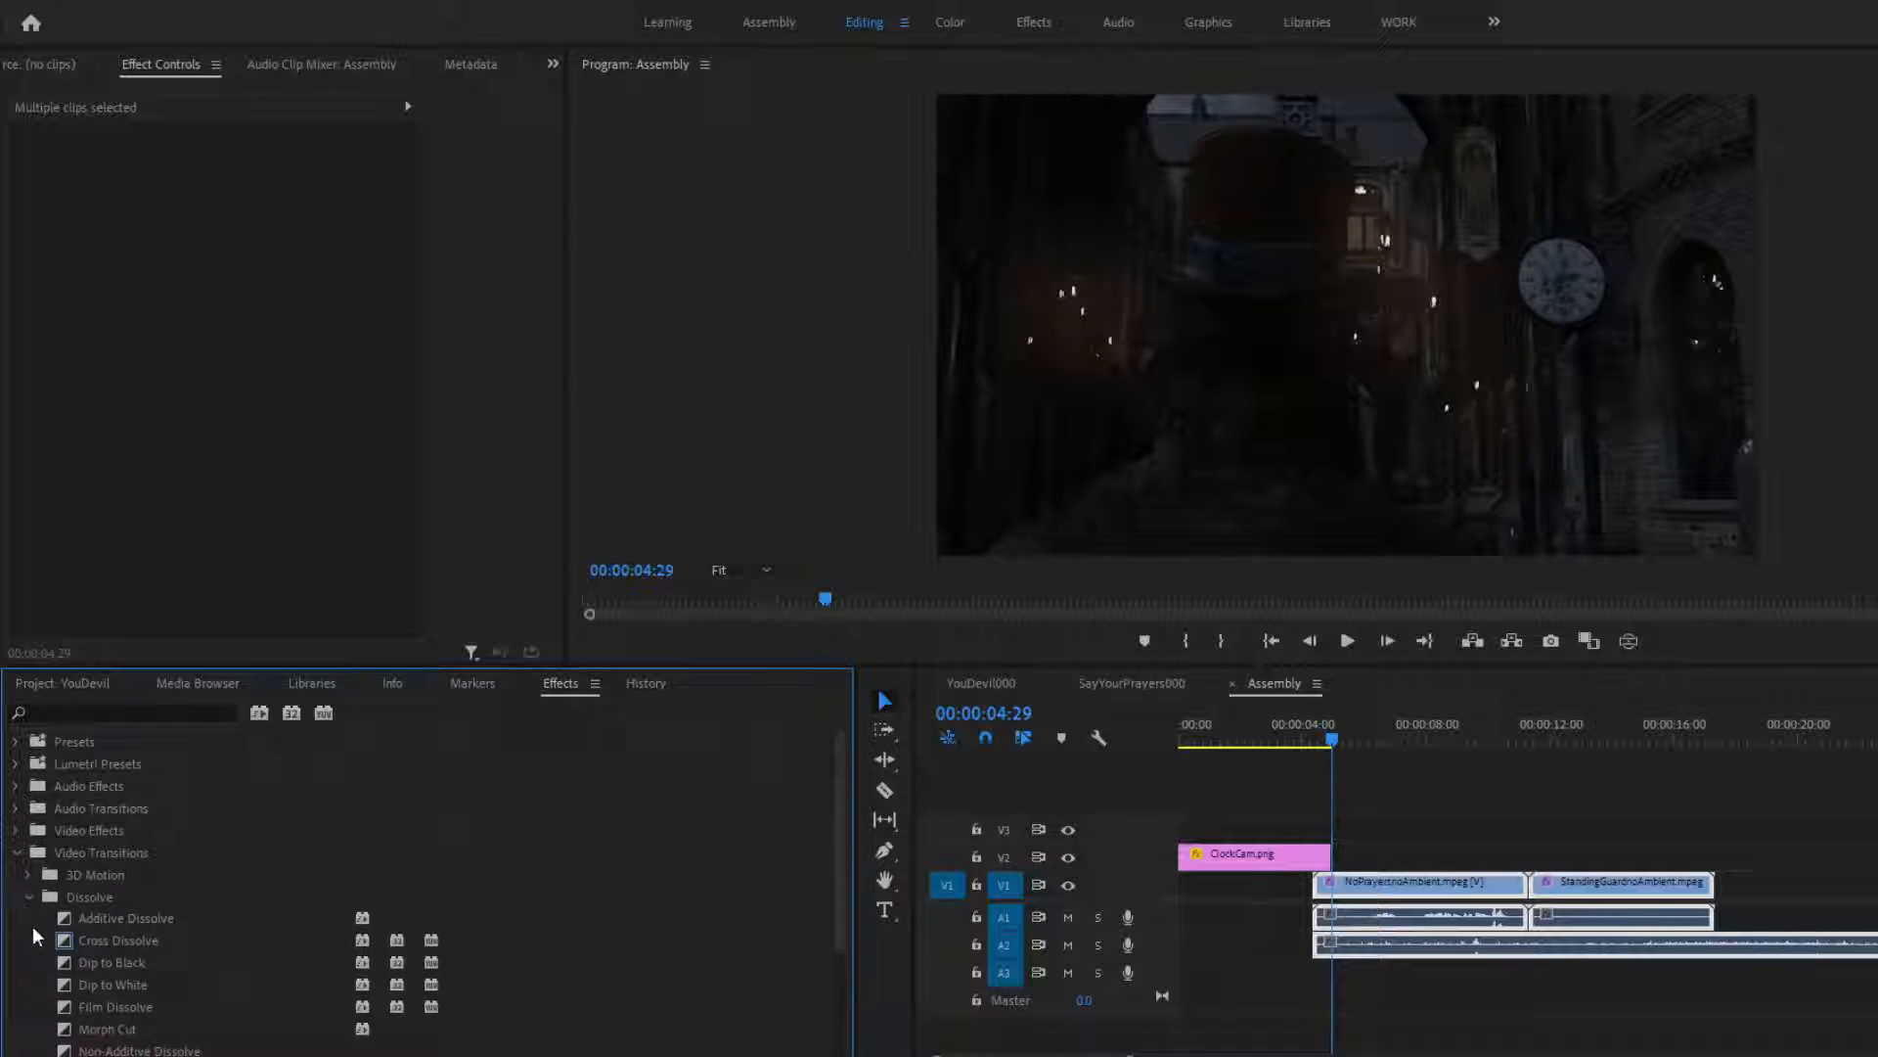
{"action": "left_click_drag", "start_coordinate": [61, 945], "coordinate": [1353, 890]}
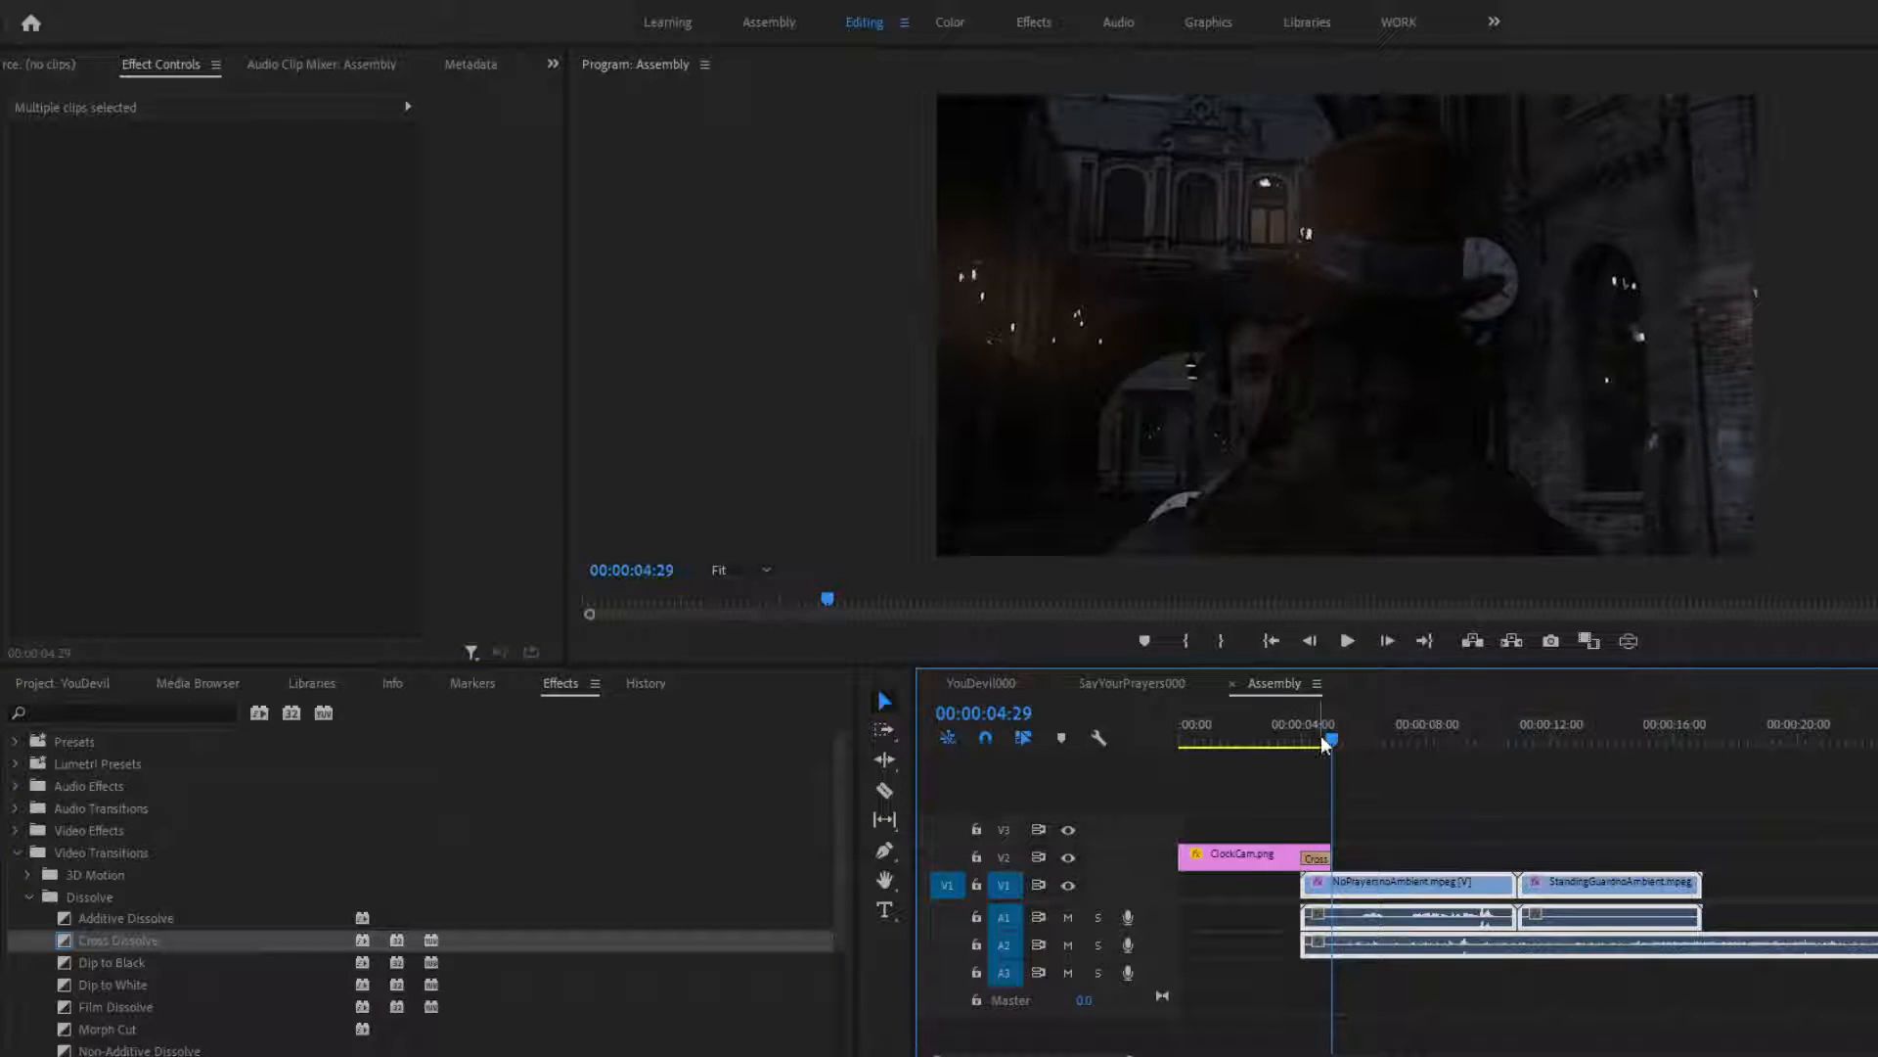
{"action": "left_click_drag", "start_coordinate": [1321, 736], "coordinate": [1330, 739]}
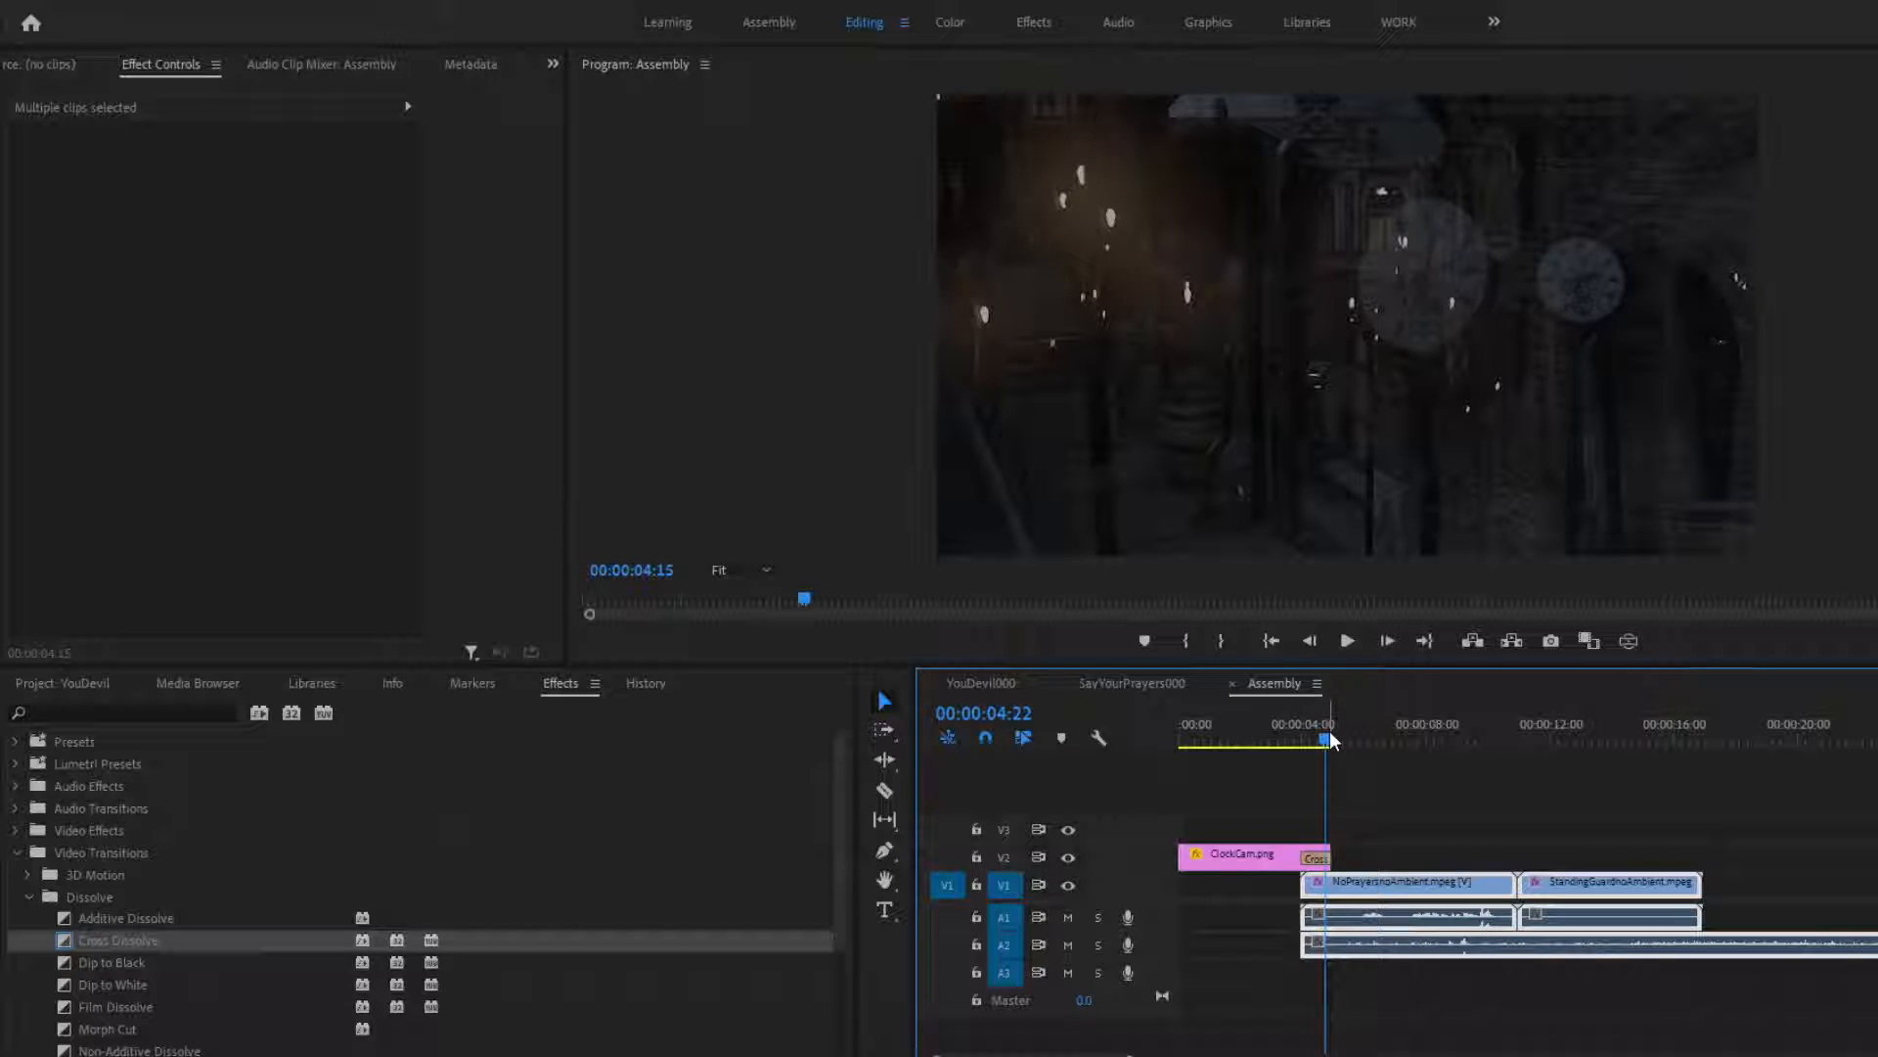
Extend the A2 ambient audio back to the start of the sequence and play back the opening
{"action": "left_click", "coordinate": [1563, 1017]}
{"action": "left_click_drag", "start_coordinate": [1693, 945], "coordinate": [1479, 954]}
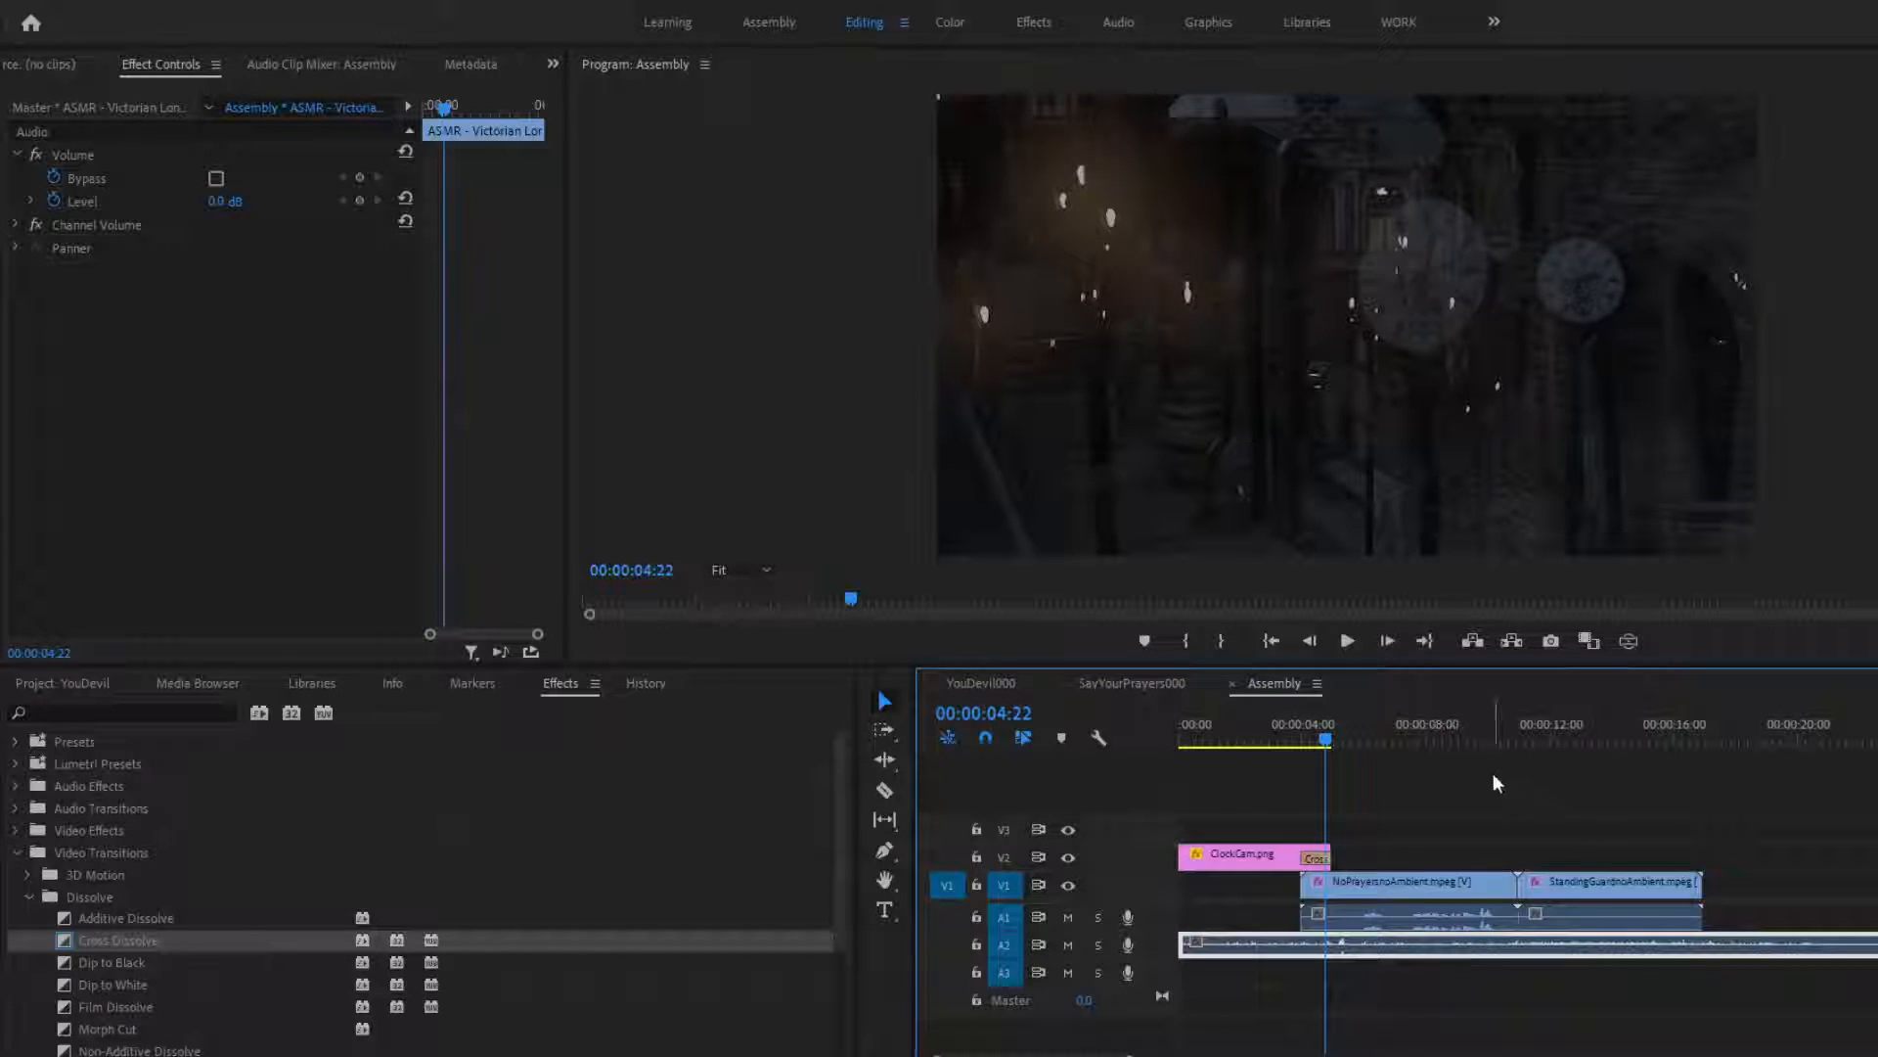
{"action": "key", "text": "Home"}
{"action": "left_click", "coordinate": [1347, 643]}
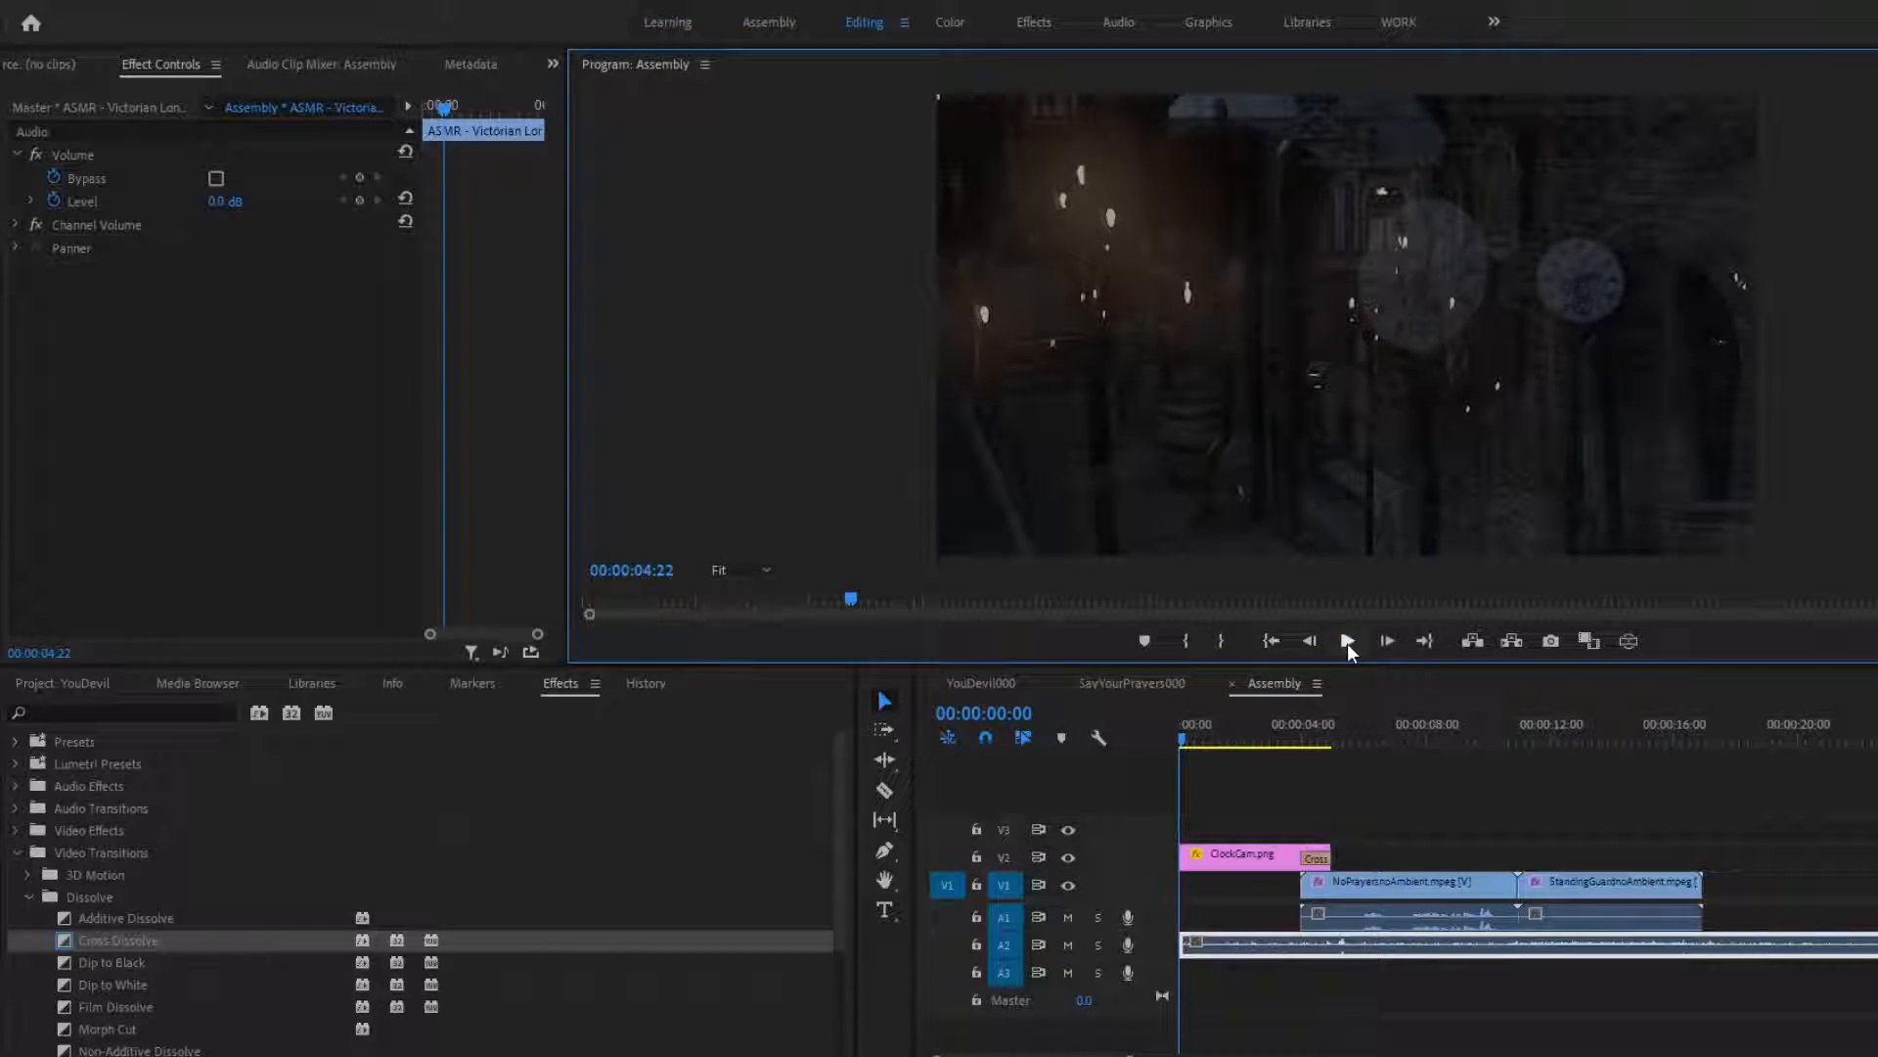
{"action": "left_click", "coordinate": [1434, 734]}
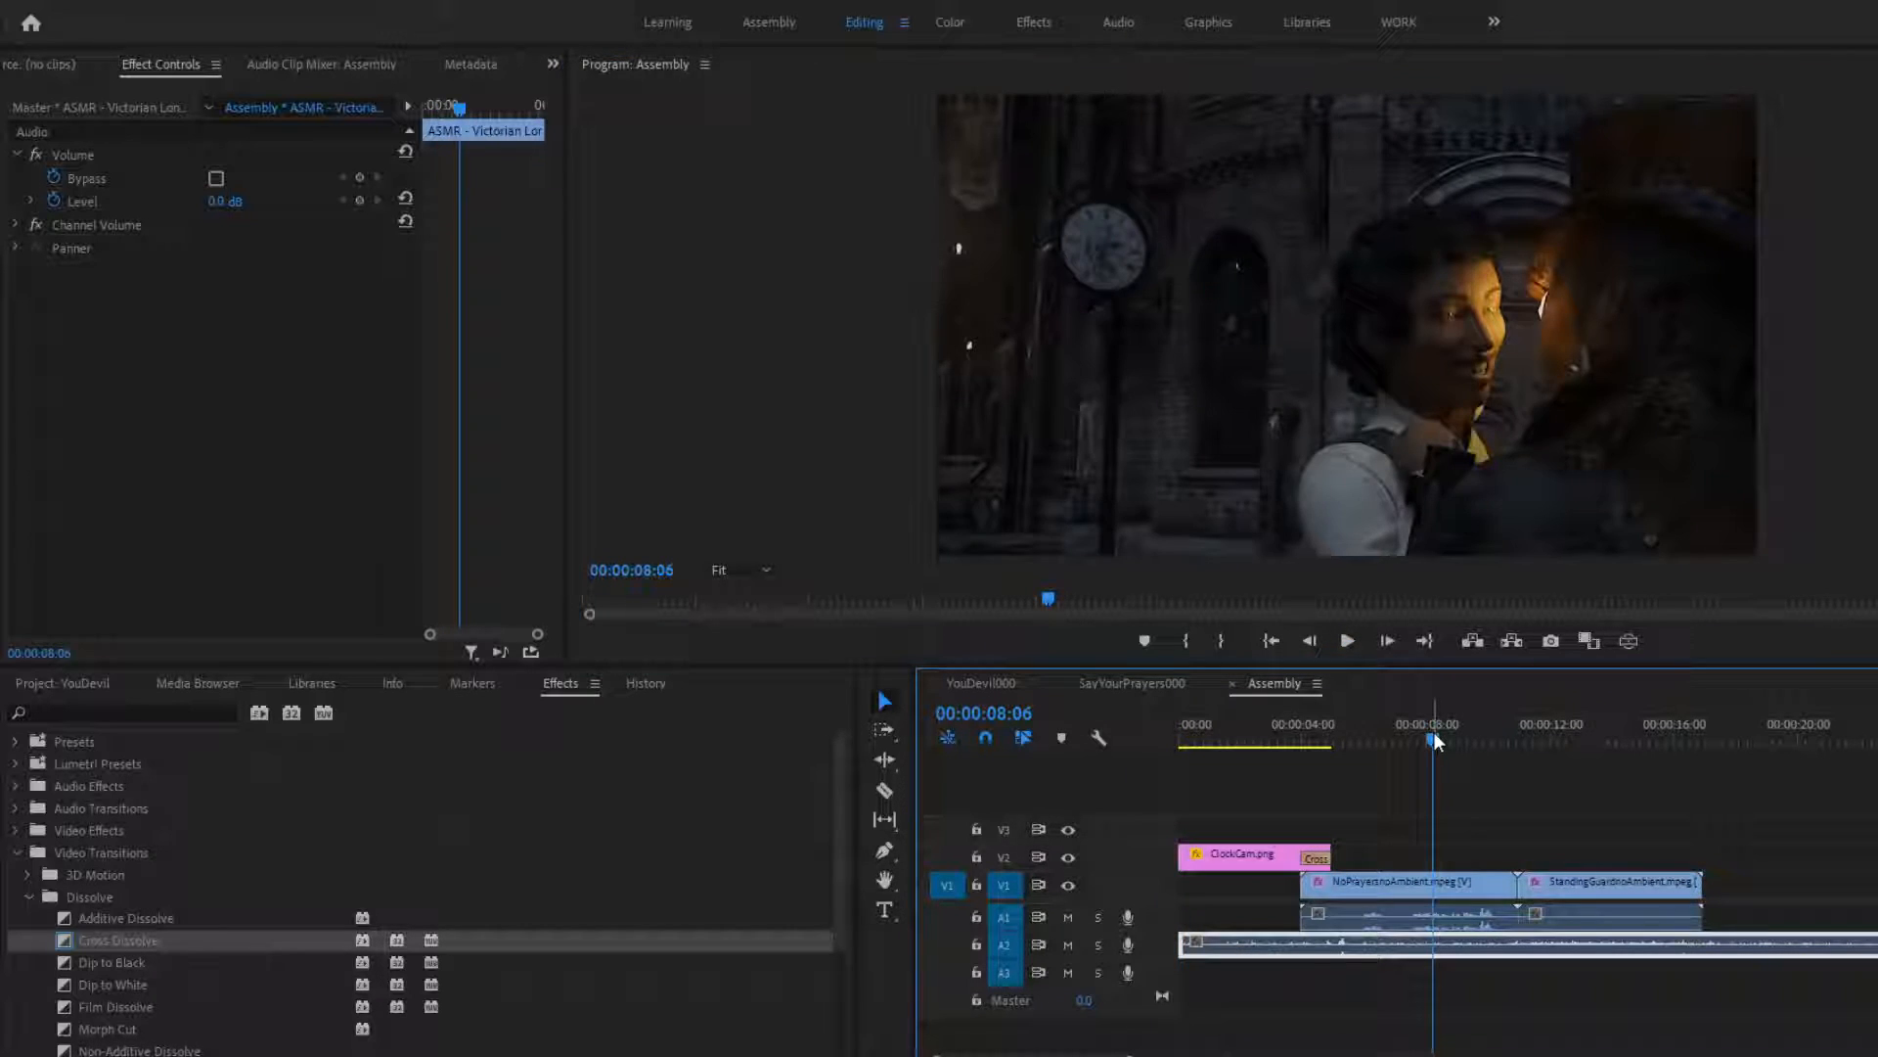
Cut the A2 ambient audio at the last video clip's end (00:00:16:27), delete the remainder, and mark the sequence's Out point there
{"action": "left_click_drag", "start_coordinate": [1568, 725], "coordinate": [1705, 730]}
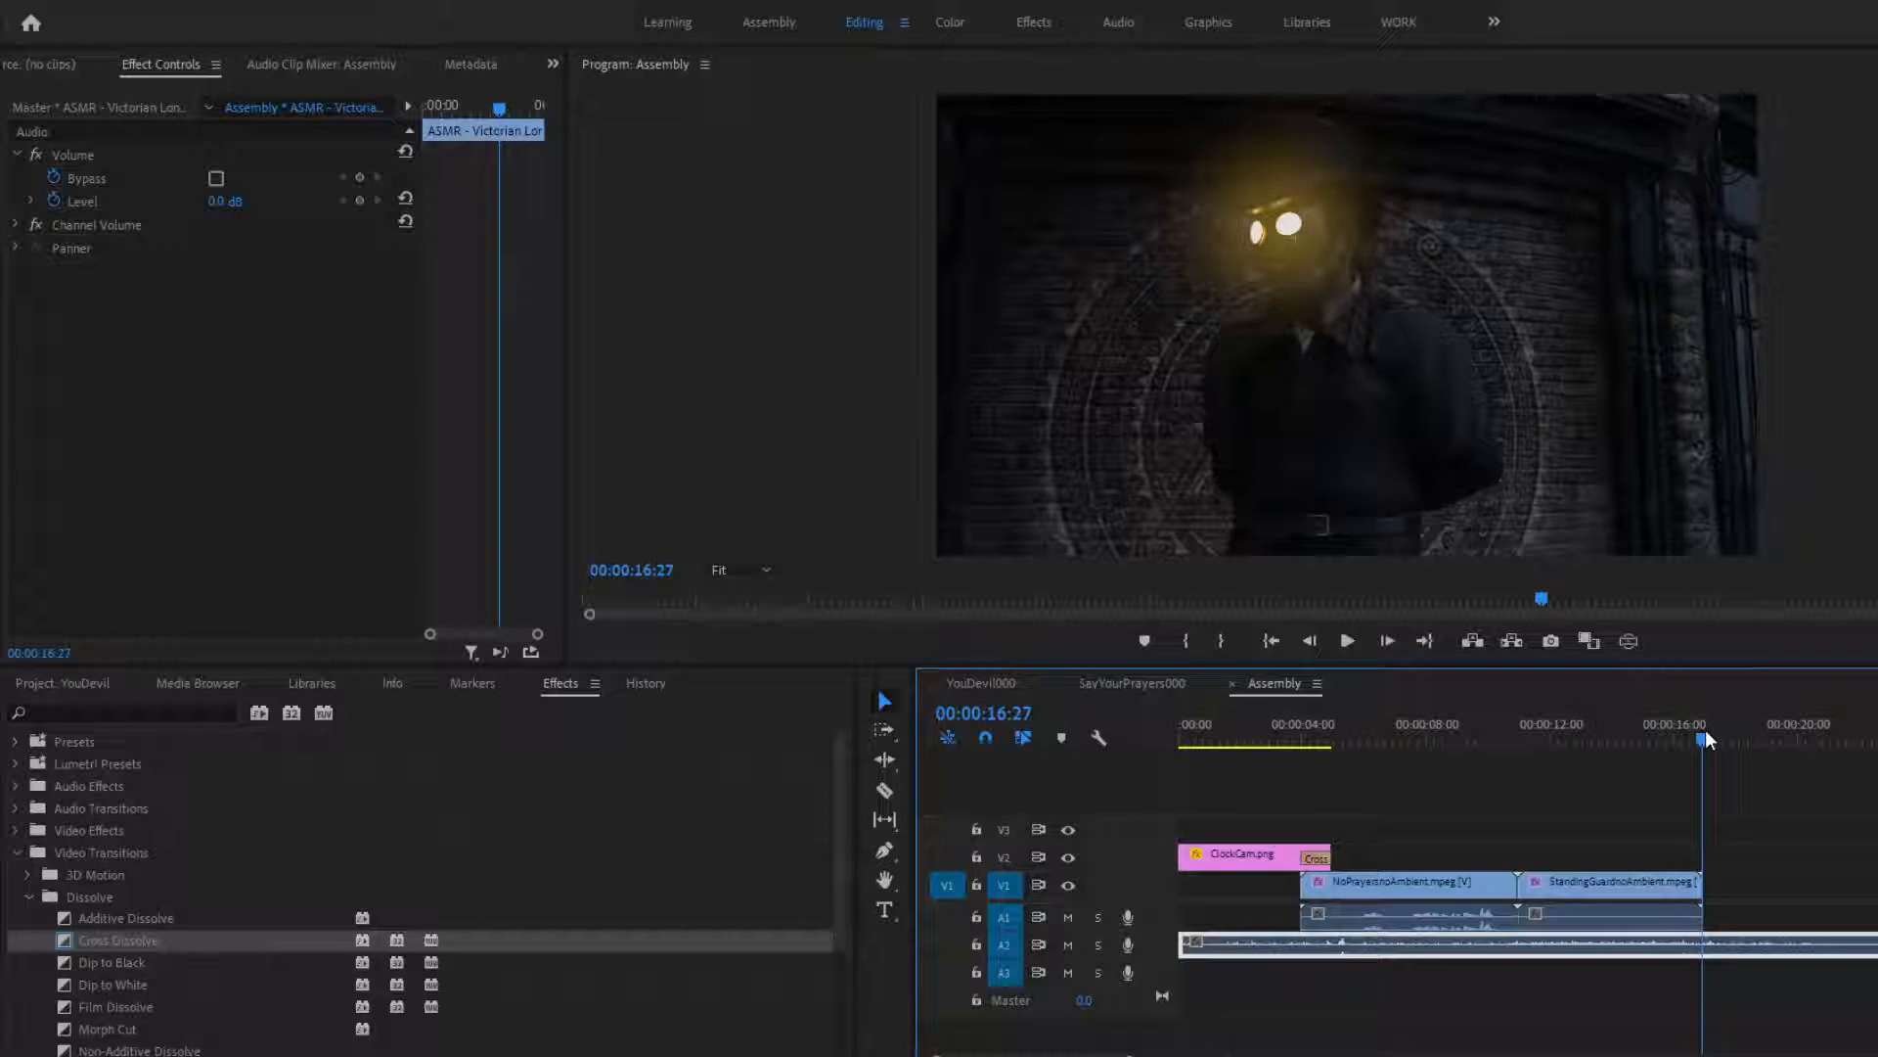
{"action": "key", "text": "c"}
{"action": "left_click", "coordinate": [1704, 944]}
{"action": "key", "text": "n"}
{"action": "key", "text": "v"}
{"action": "left_click", "coordinate": [1816, 941]}
{"action": "key", "text": "Delete"}
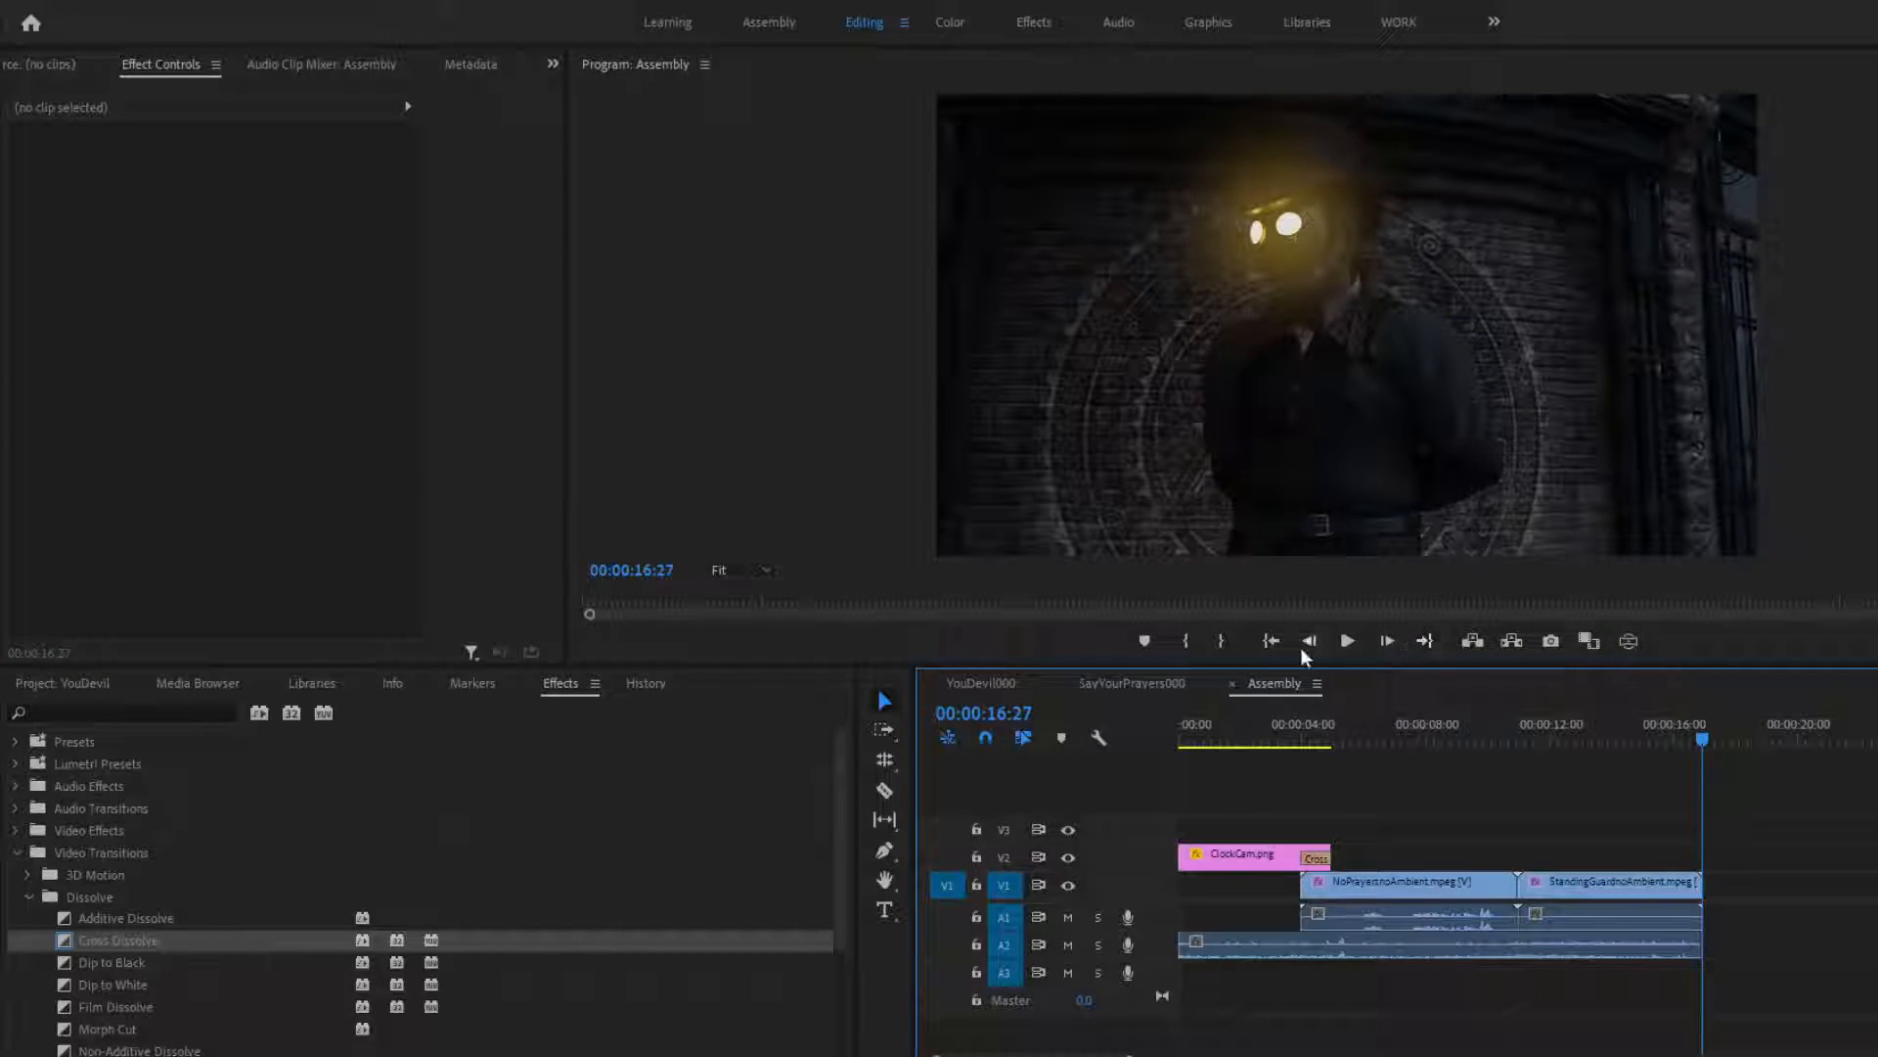
{"action": "left_click", "coordinate": [1223, 640]}
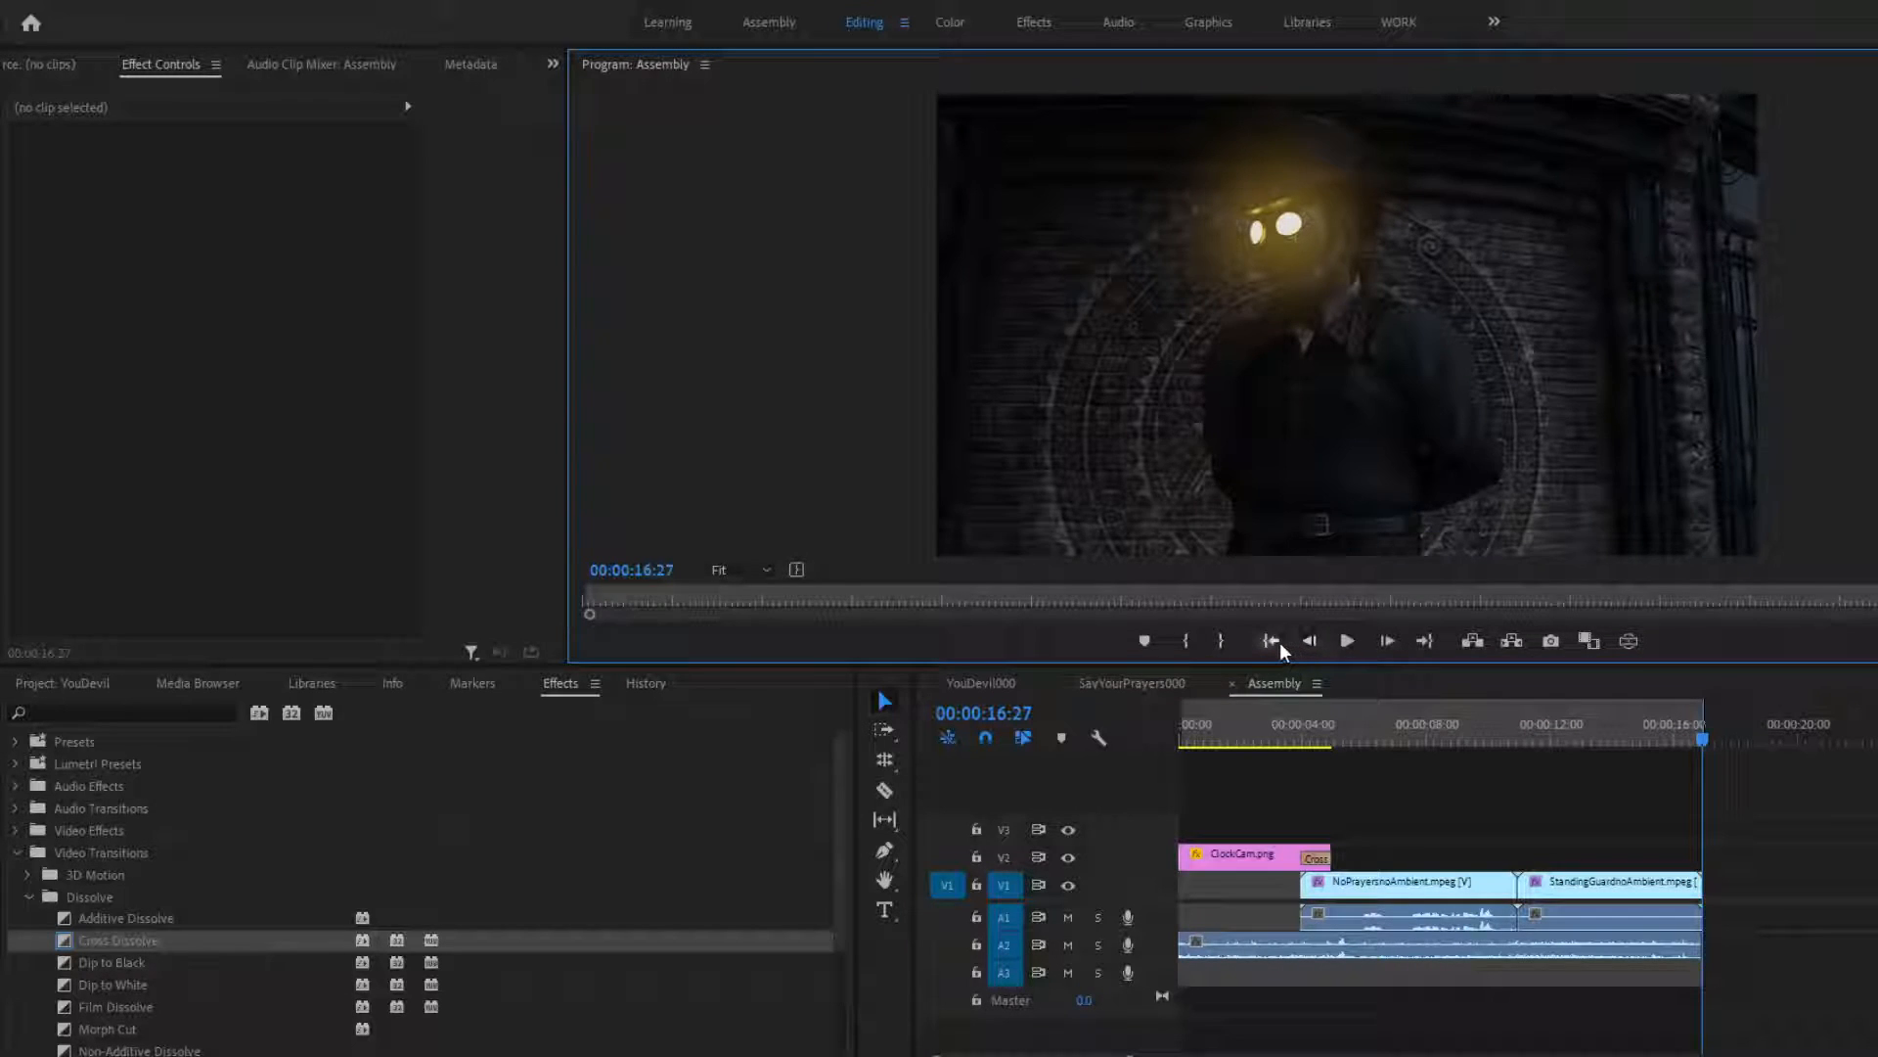
Fade in the sequence with a Cross Dissolve at the start of ClockCam.png and a Constant Power crossfade at the A2 audio's start
{"action": "left_click", "coordinate": [1278, 643]}
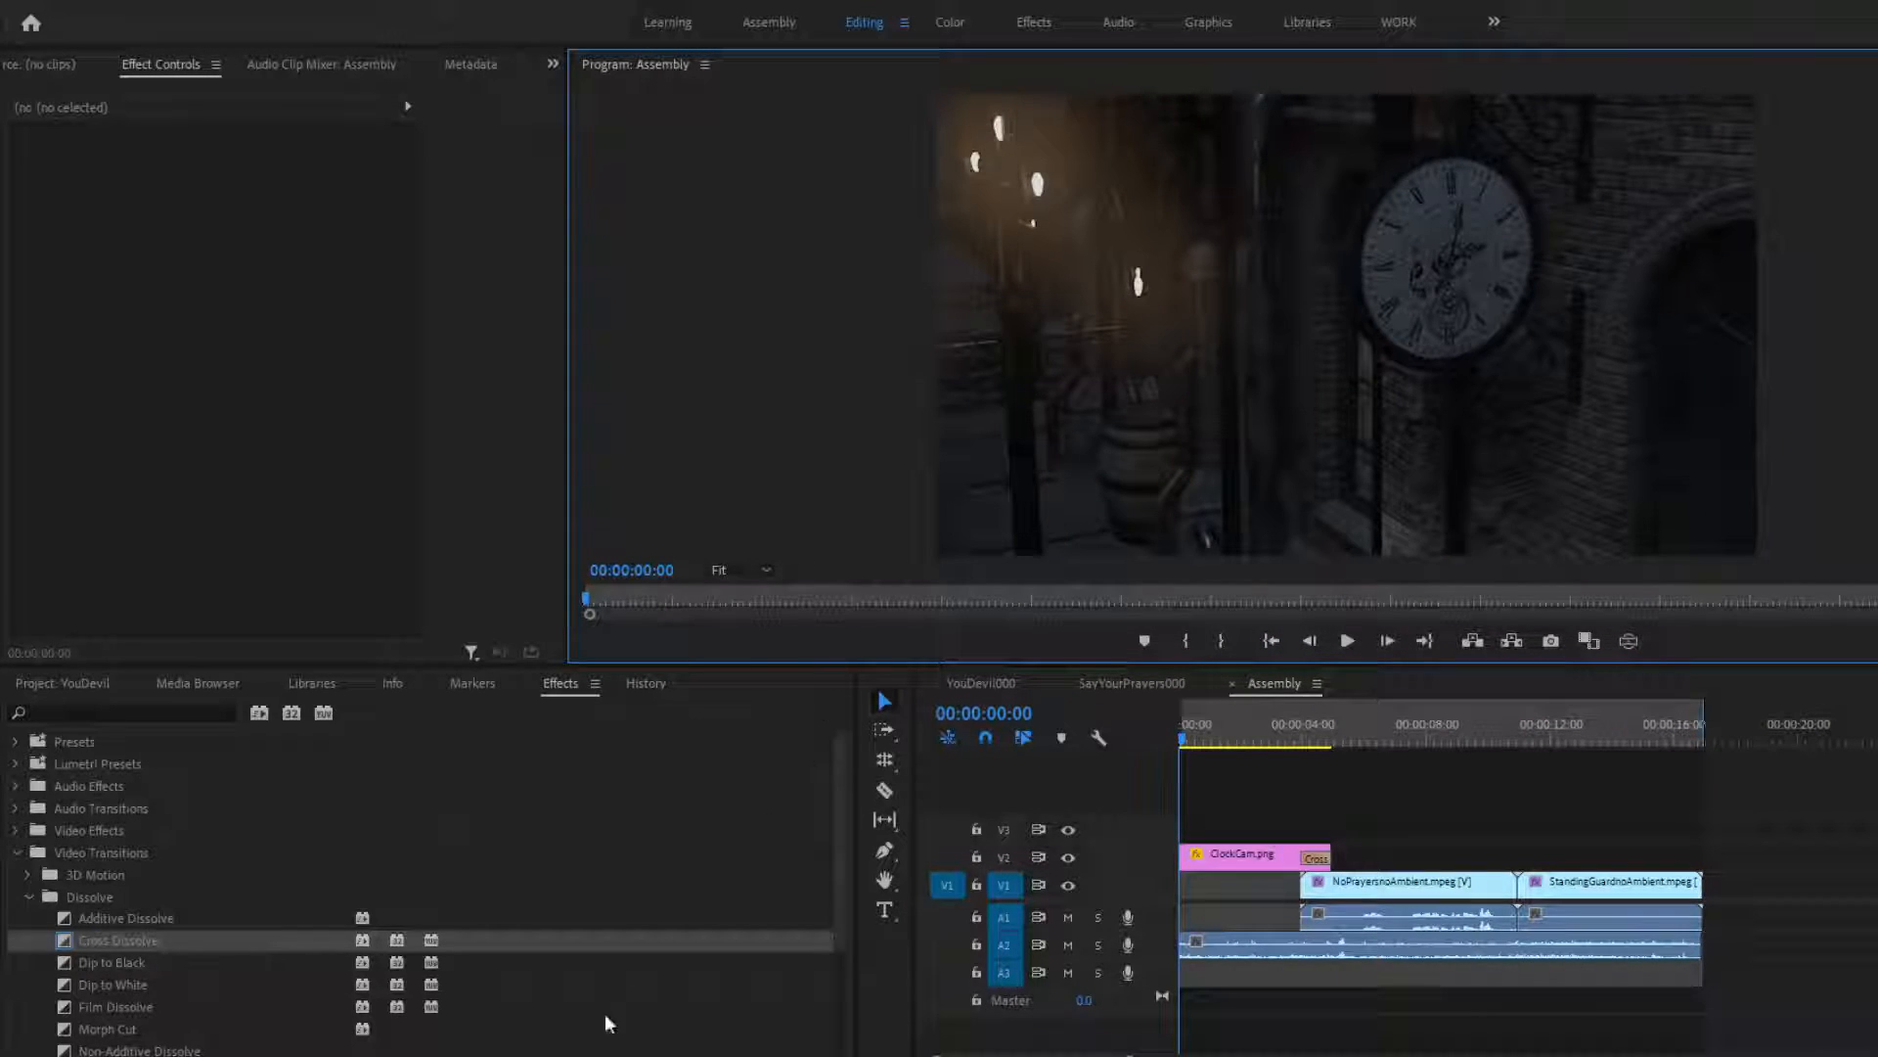
{"action": "left_click_drag", "start_coordinate": [63, 941], "coordinate": [1193, 866]}
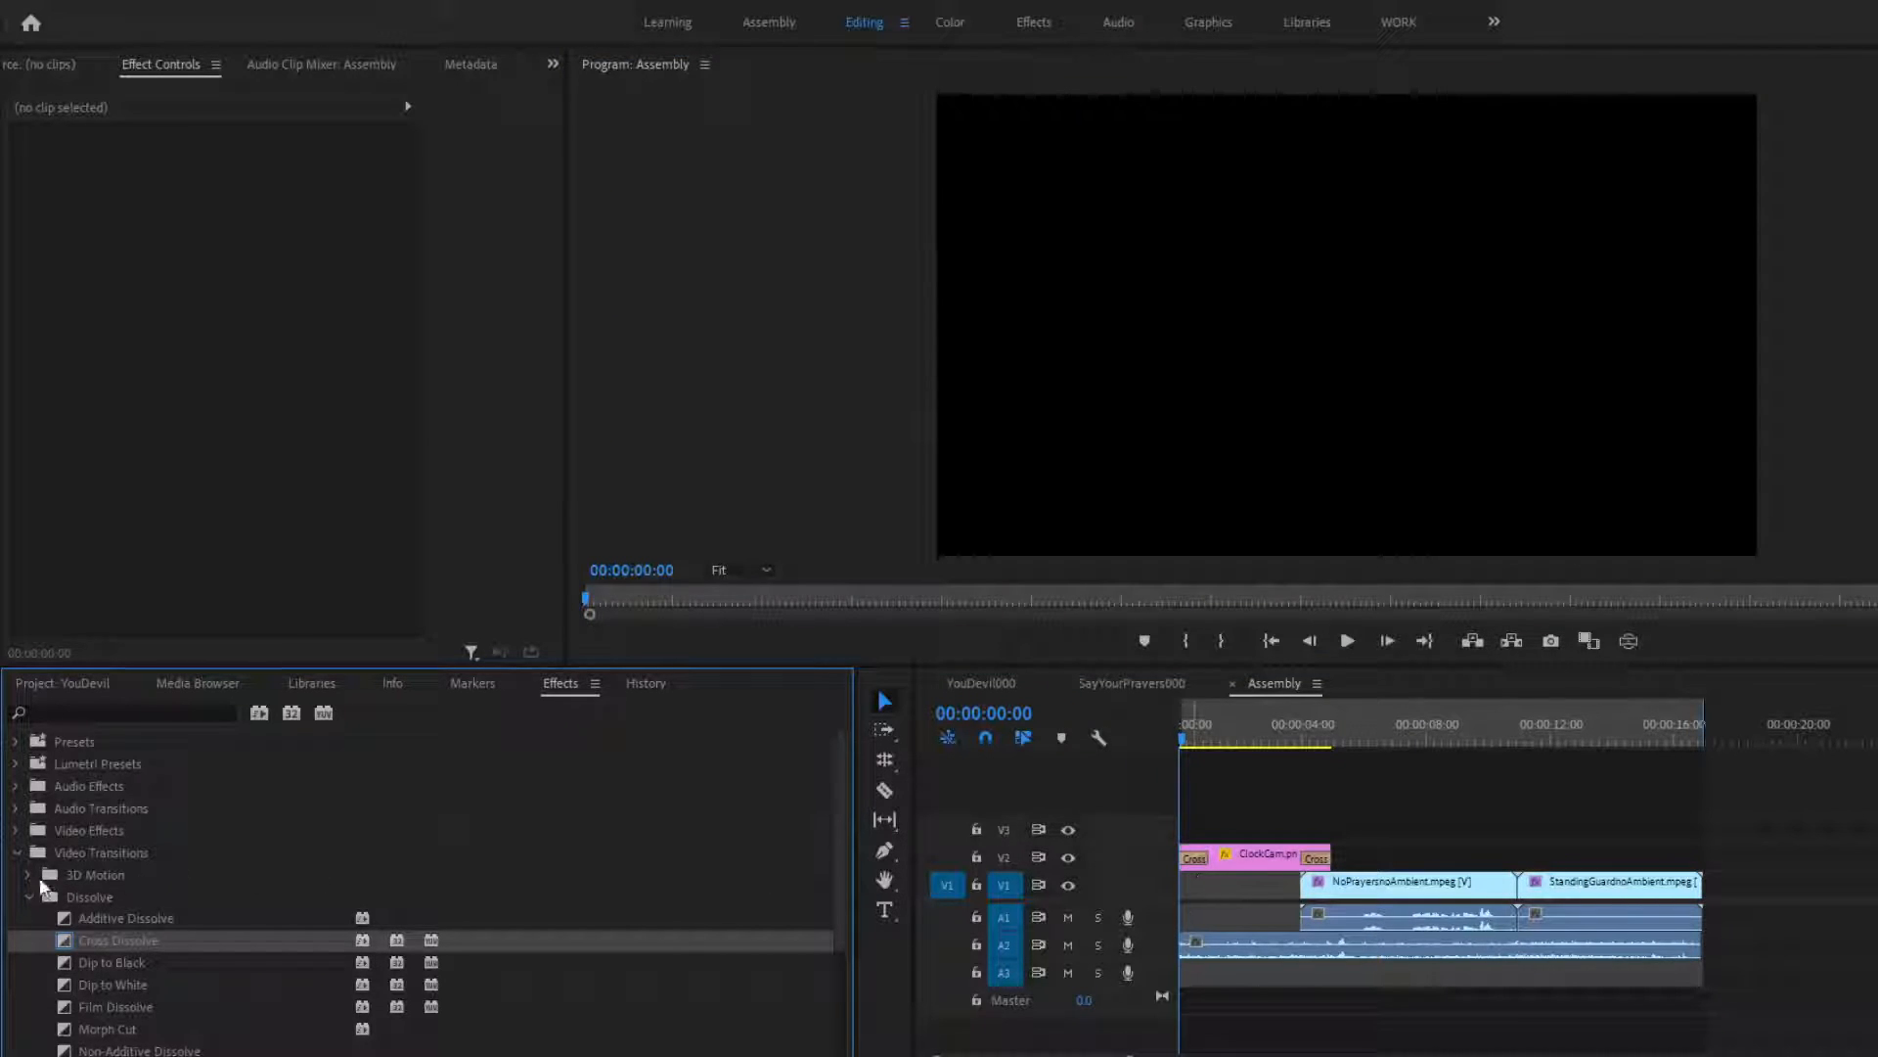
{"action": "left_click", "coordinate": [16, 808]}
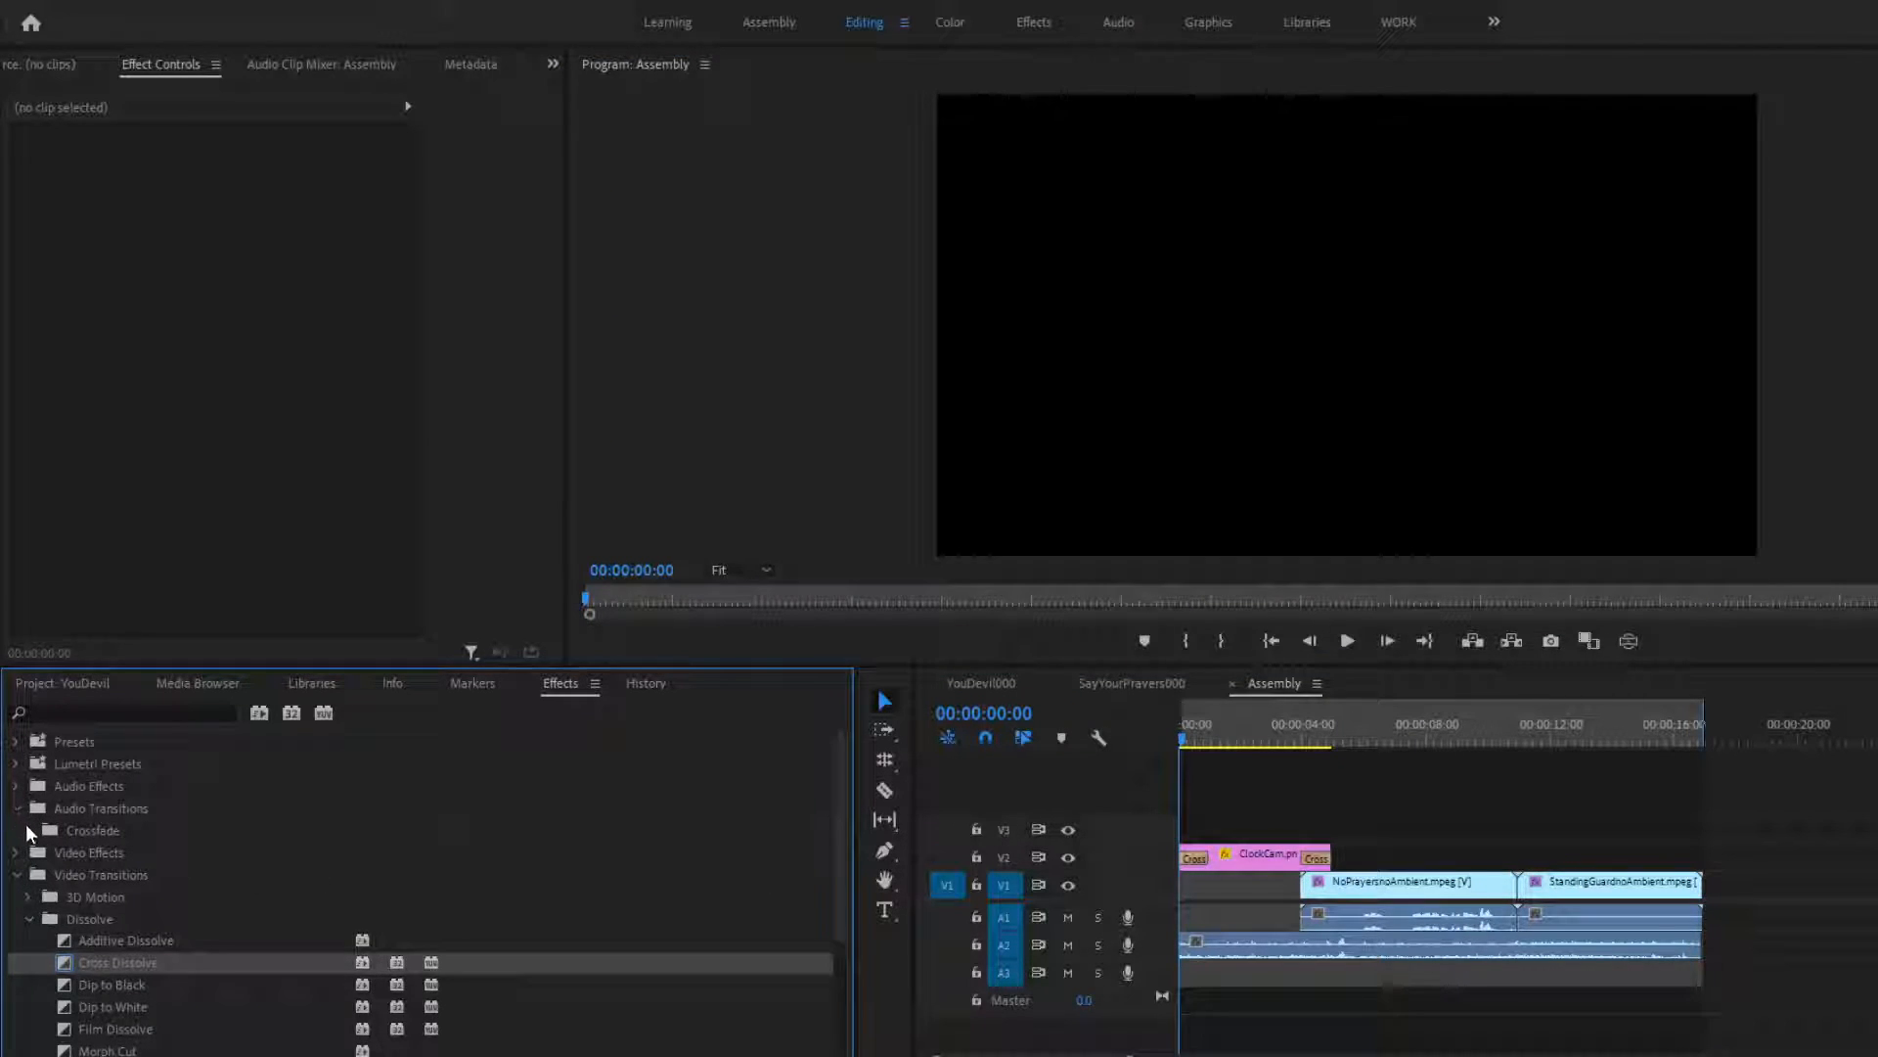
{"action": "left_click", "coordinate": [30, 830]}
{"action": "left_click_drag", "start_coordinate": [61, 876], "coordinate": [1195, 945]}
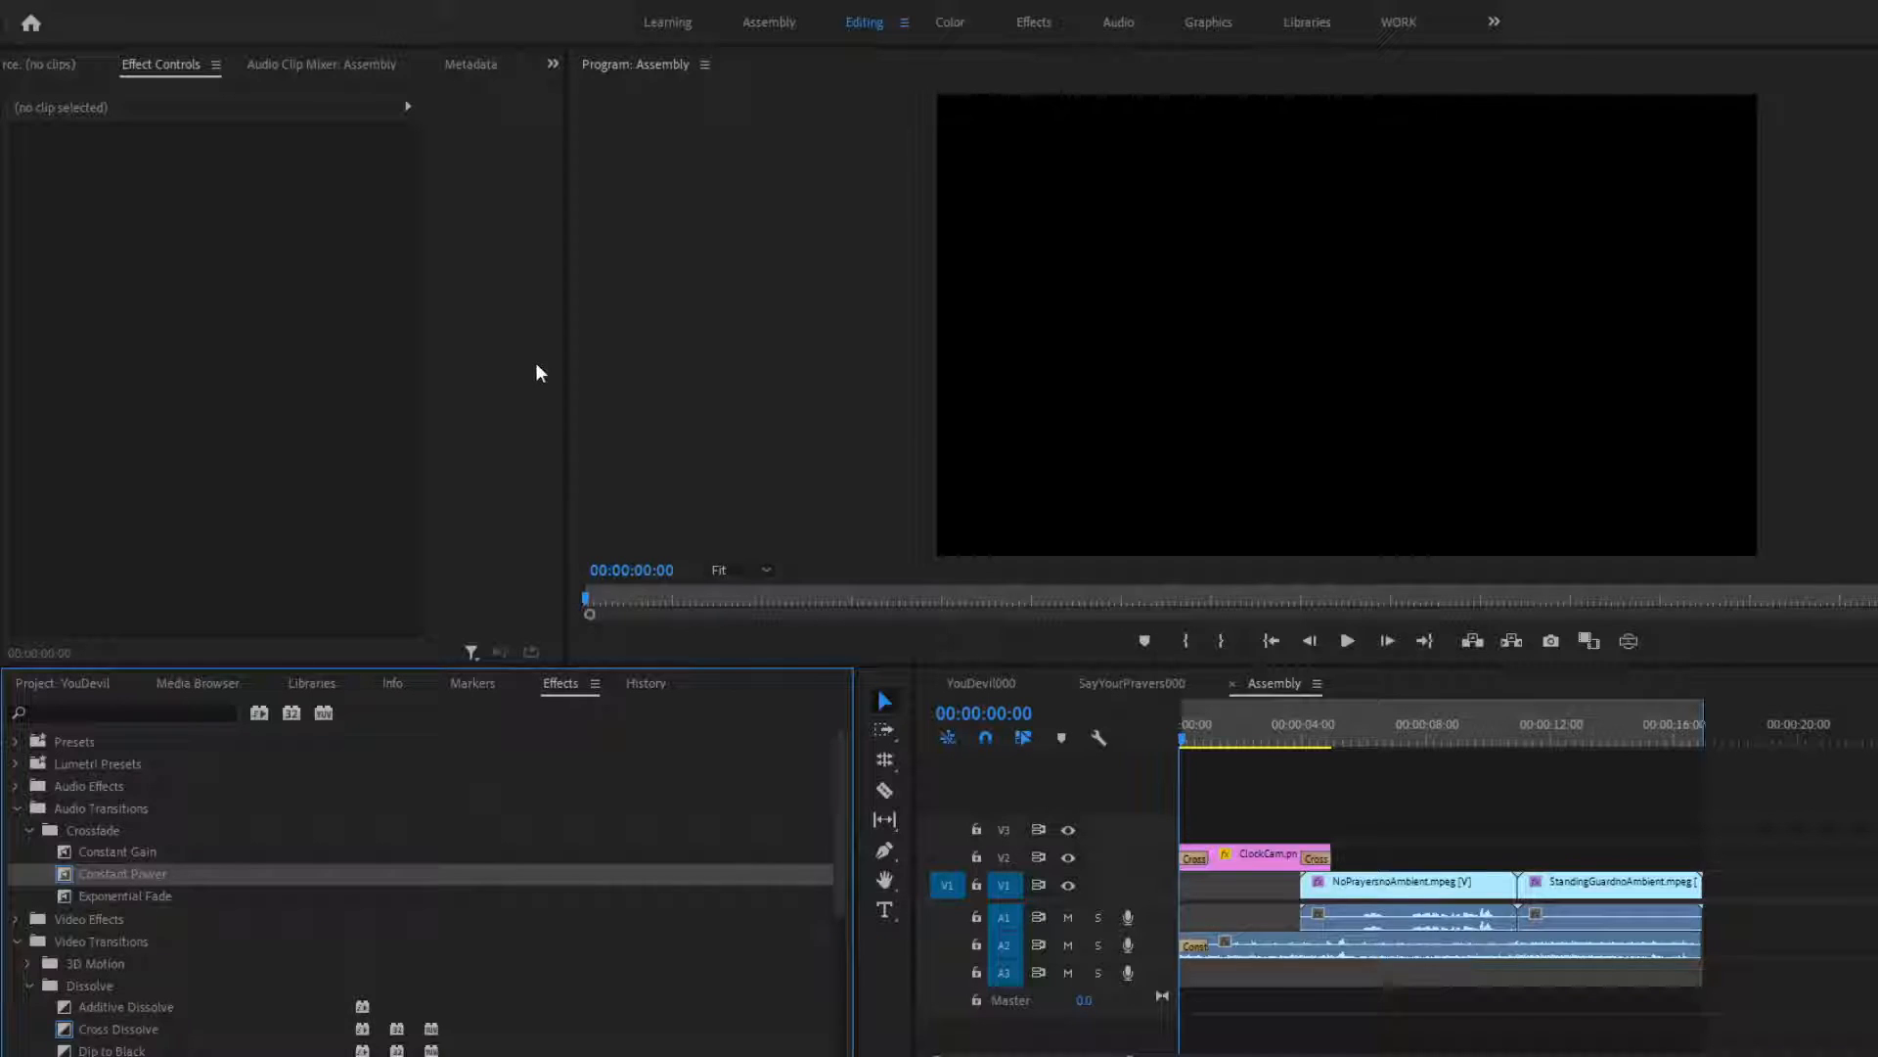
Export the marked range of the Assembly sequence as TestAssembly.mpeg
{"action": "left_click", "coordinate": [1230, 730]}
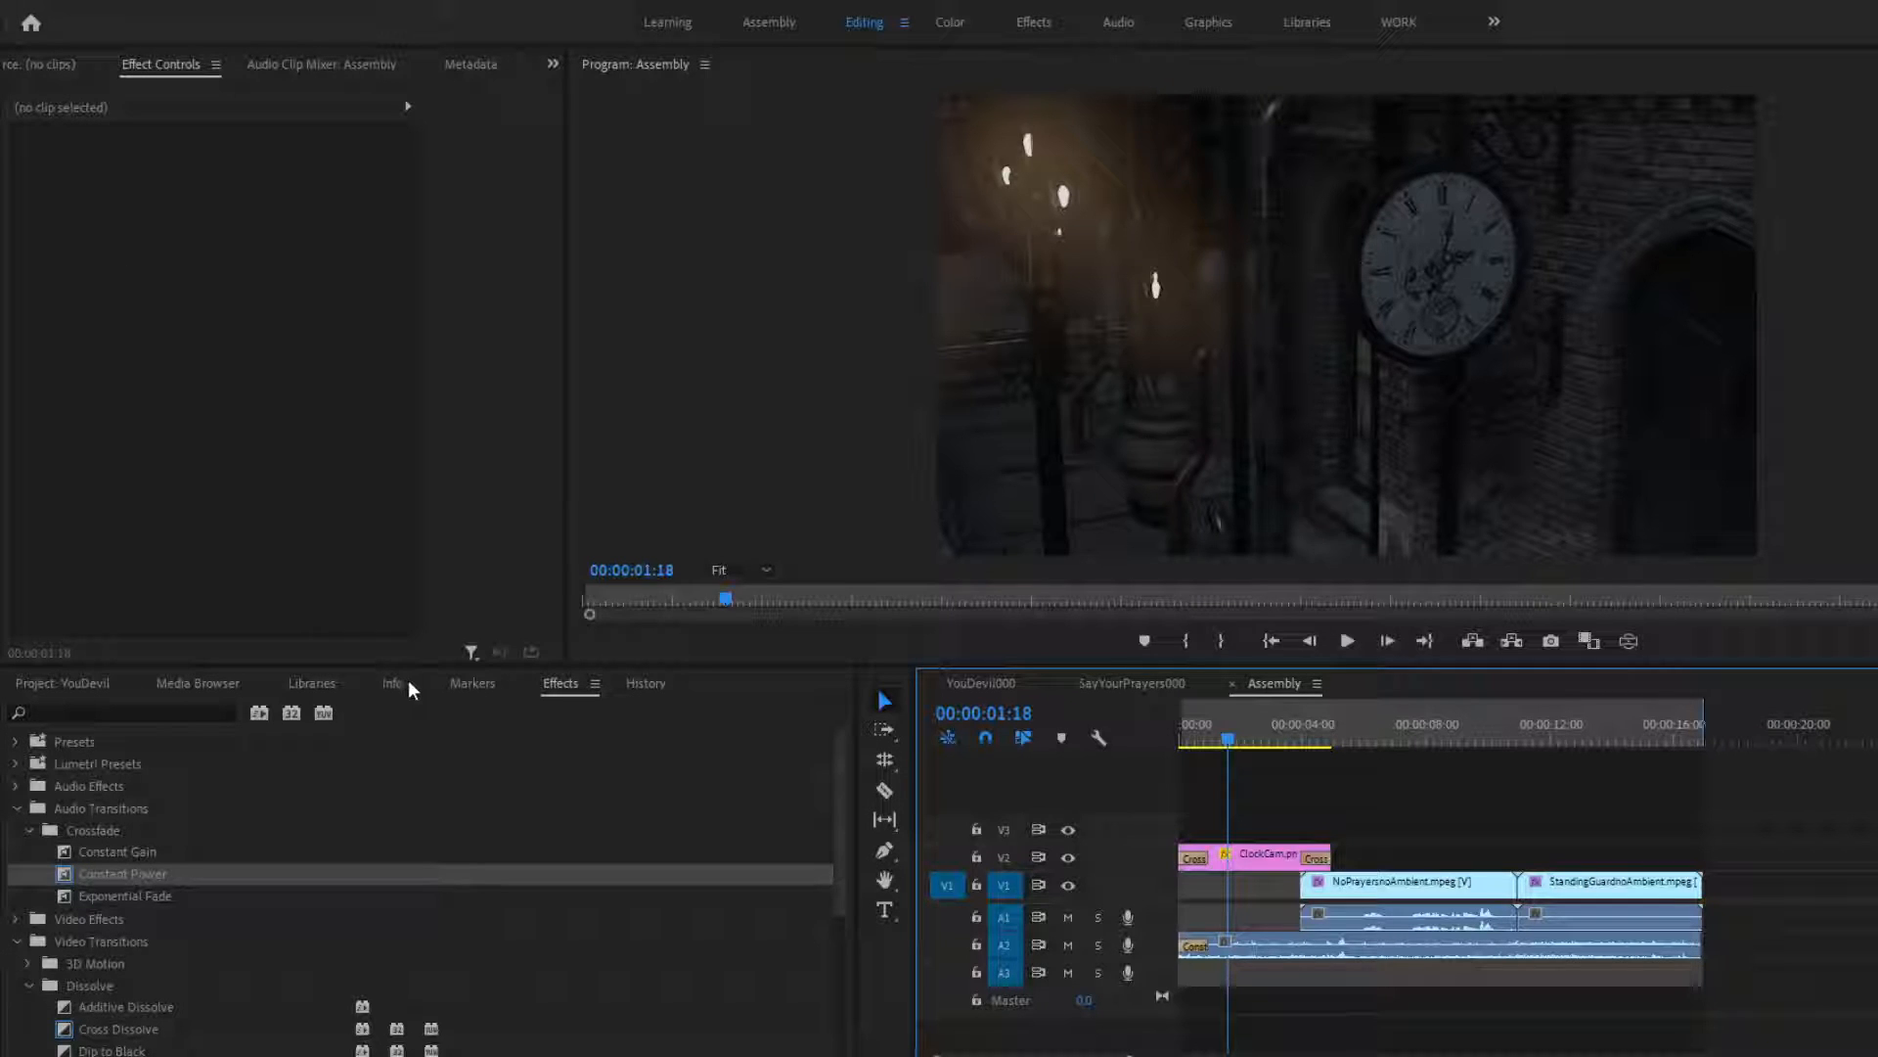
{"action": "key", "text": "ctrl+m"}
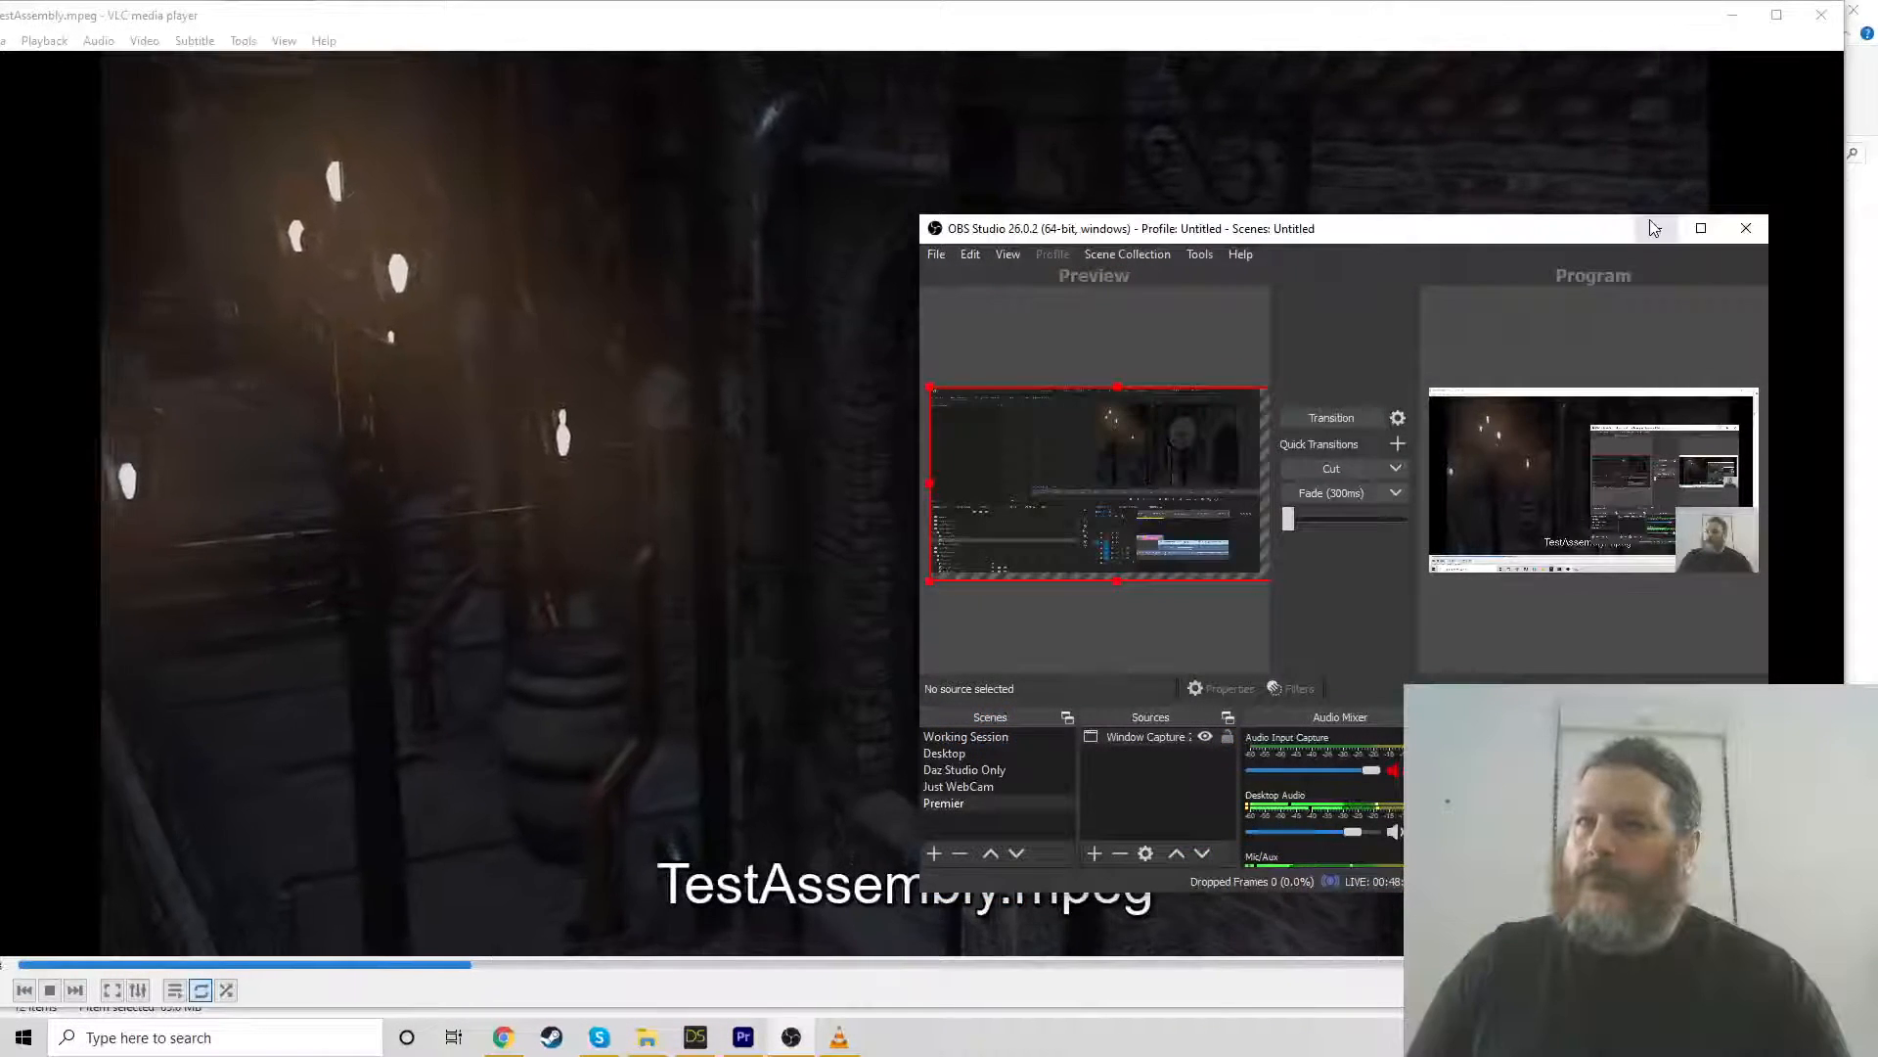
Watch the exported TestAssembly.mpeg in VLC media player, close the player and return to Premiere Pro
{"action": "left_click", "coordinate": [1739, 146]}
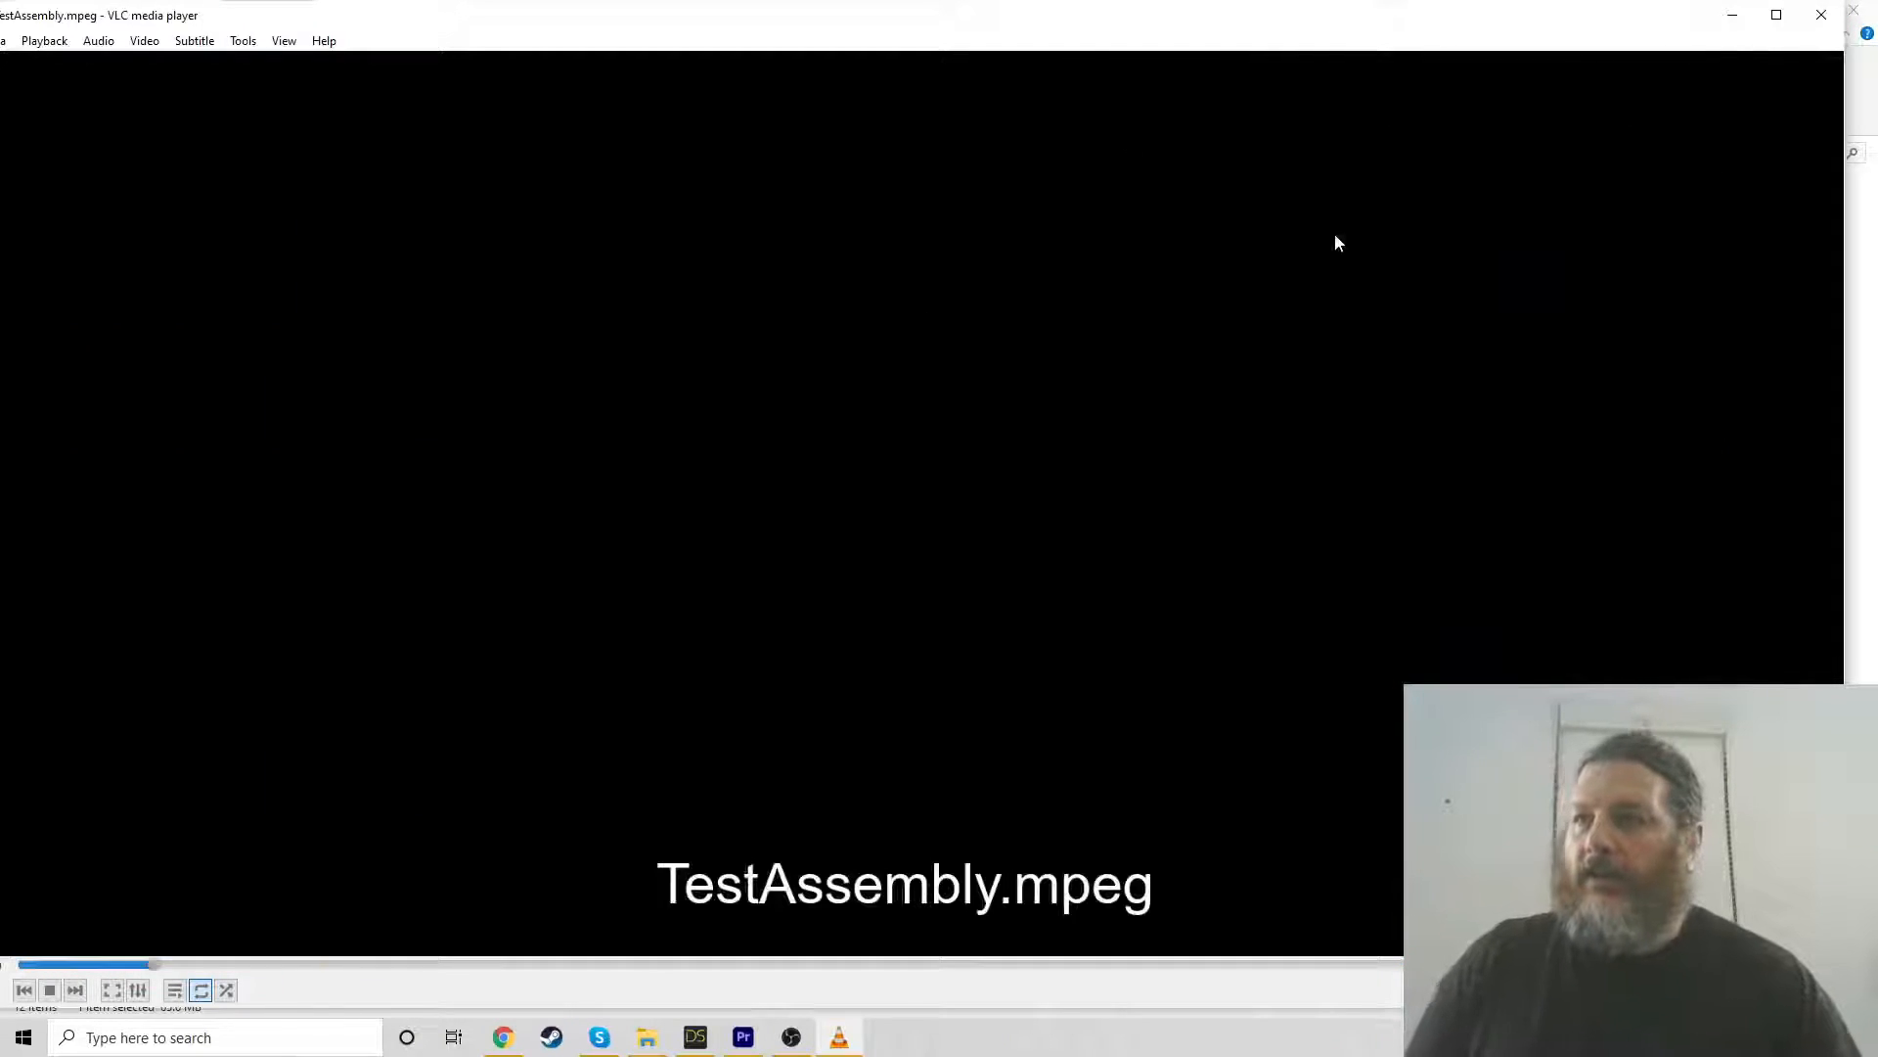
{"action": "left_click", "coordinate": [1820, 15]}
{"action": "left_click", "coordinate": [1765, 12]}
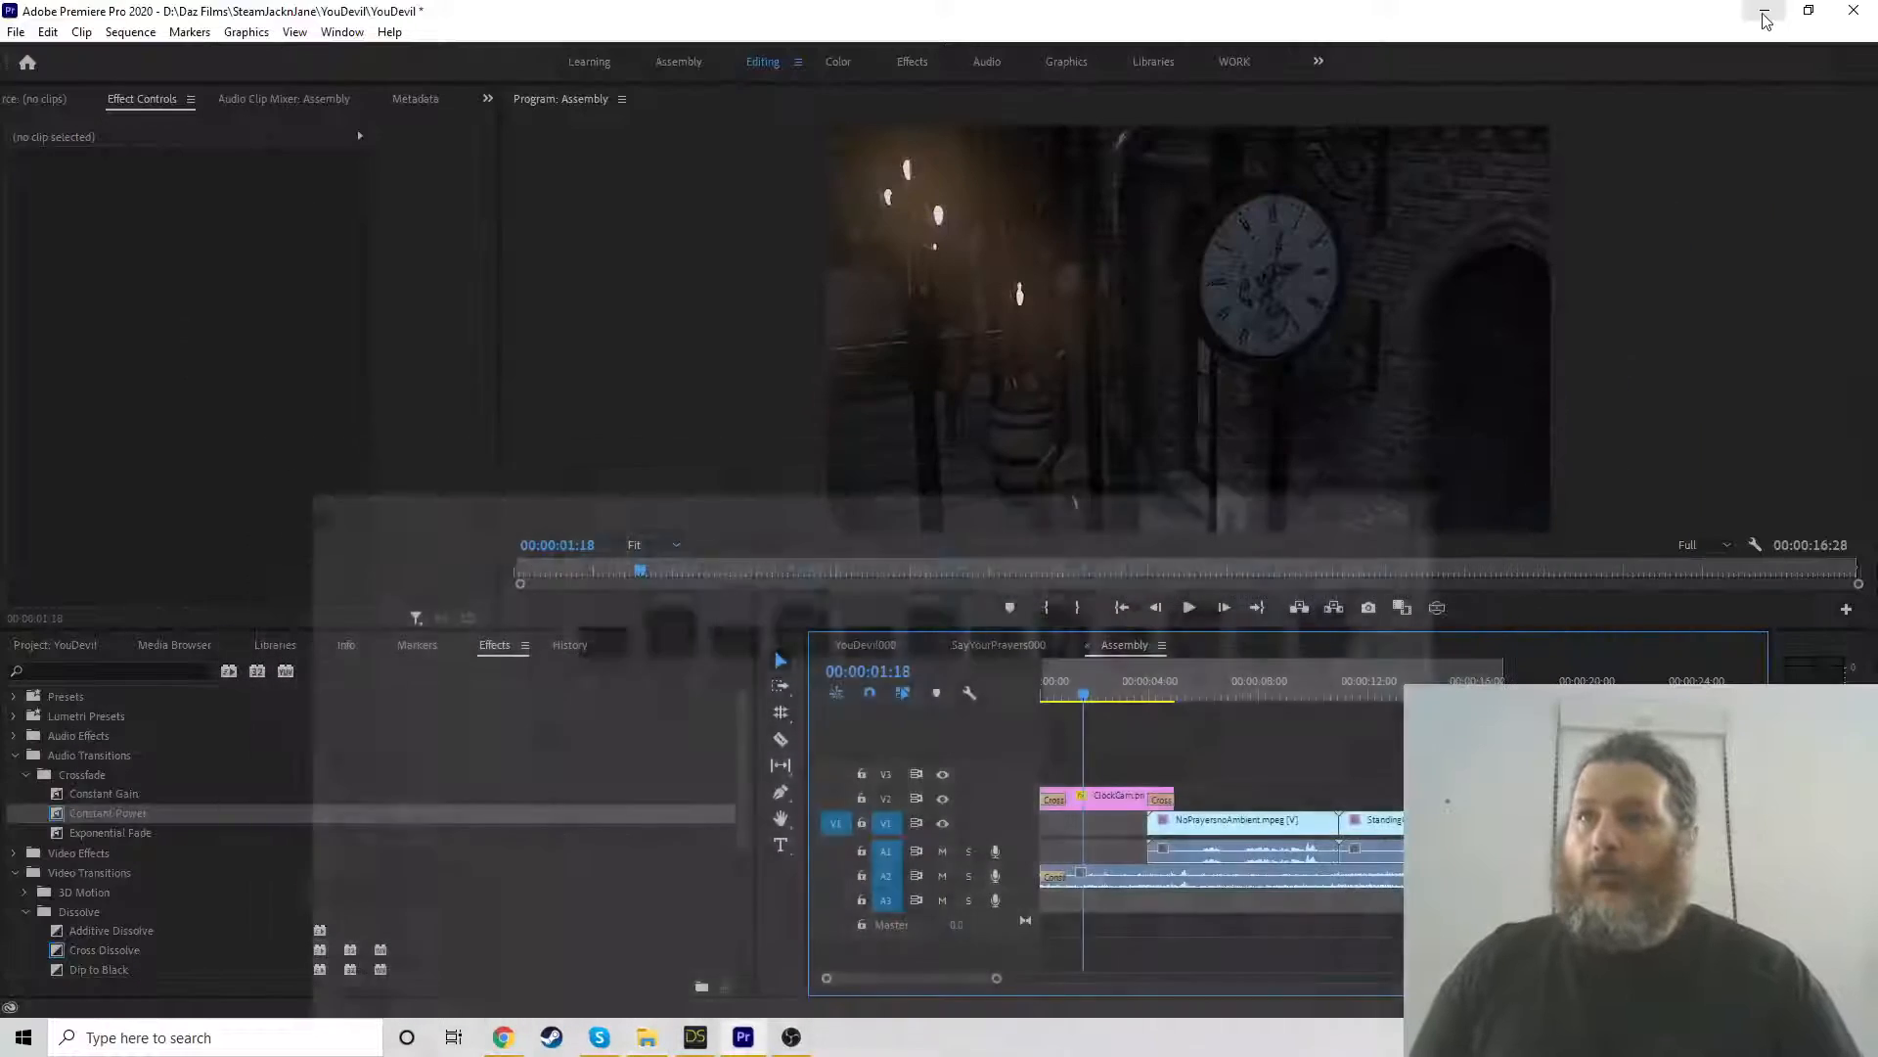
Save the YouDevil project and close Premiere Pro
{"action": "left_click", "coordinate": [16, 31]}
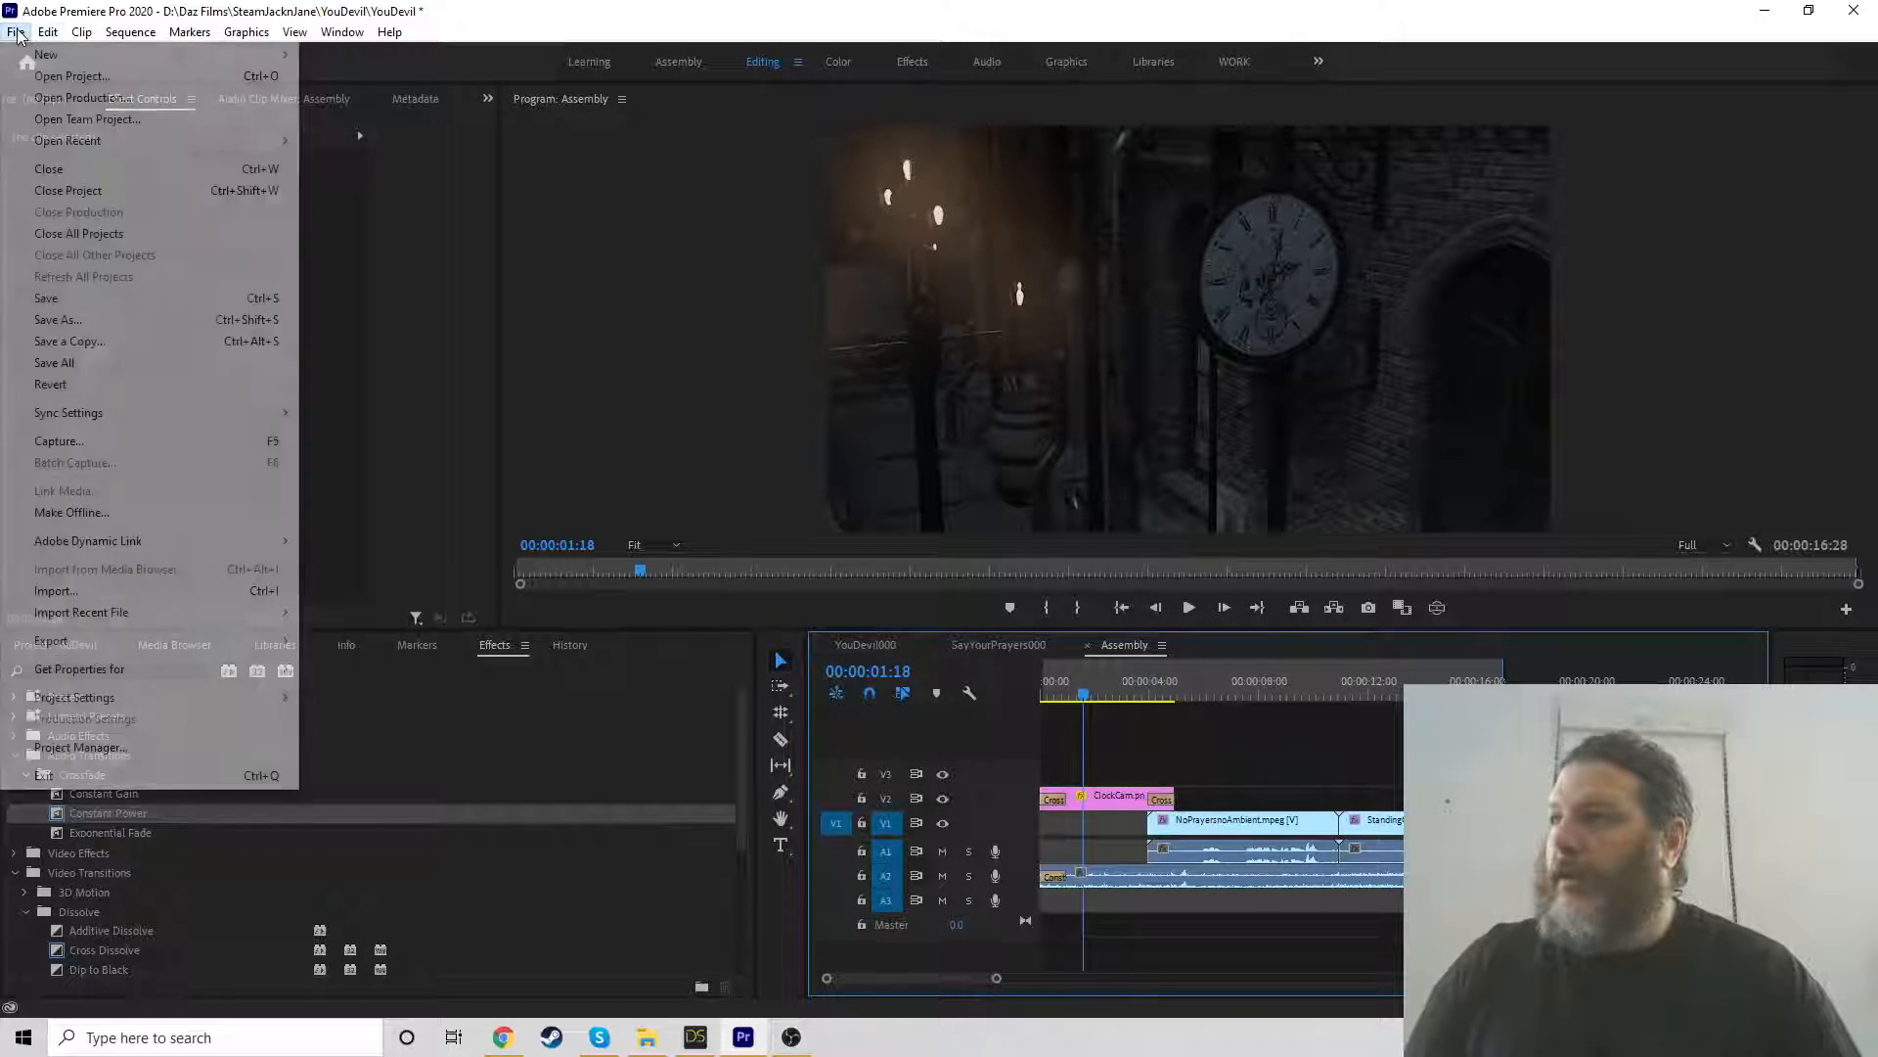
{"action": "left_click", "coordinate": [74, 309]}
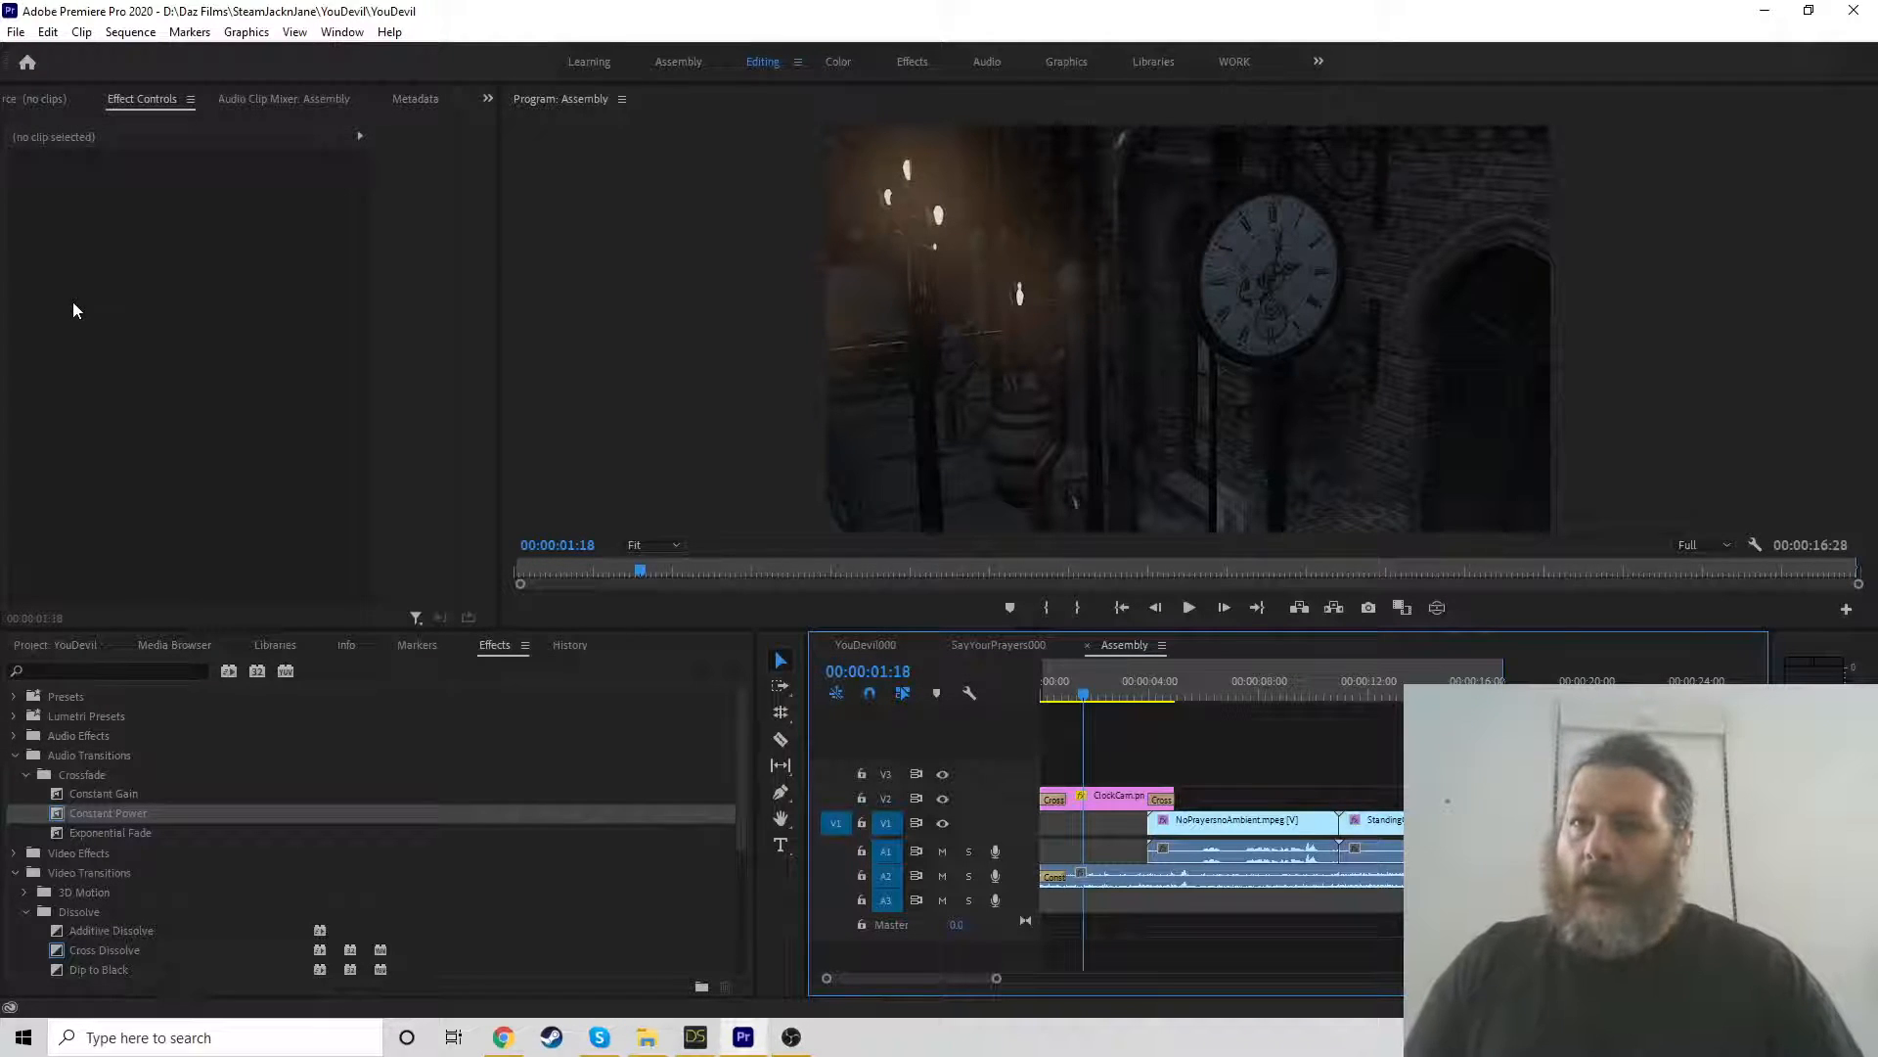
{"action": "left_click", "coordinate": [1859, 12]}
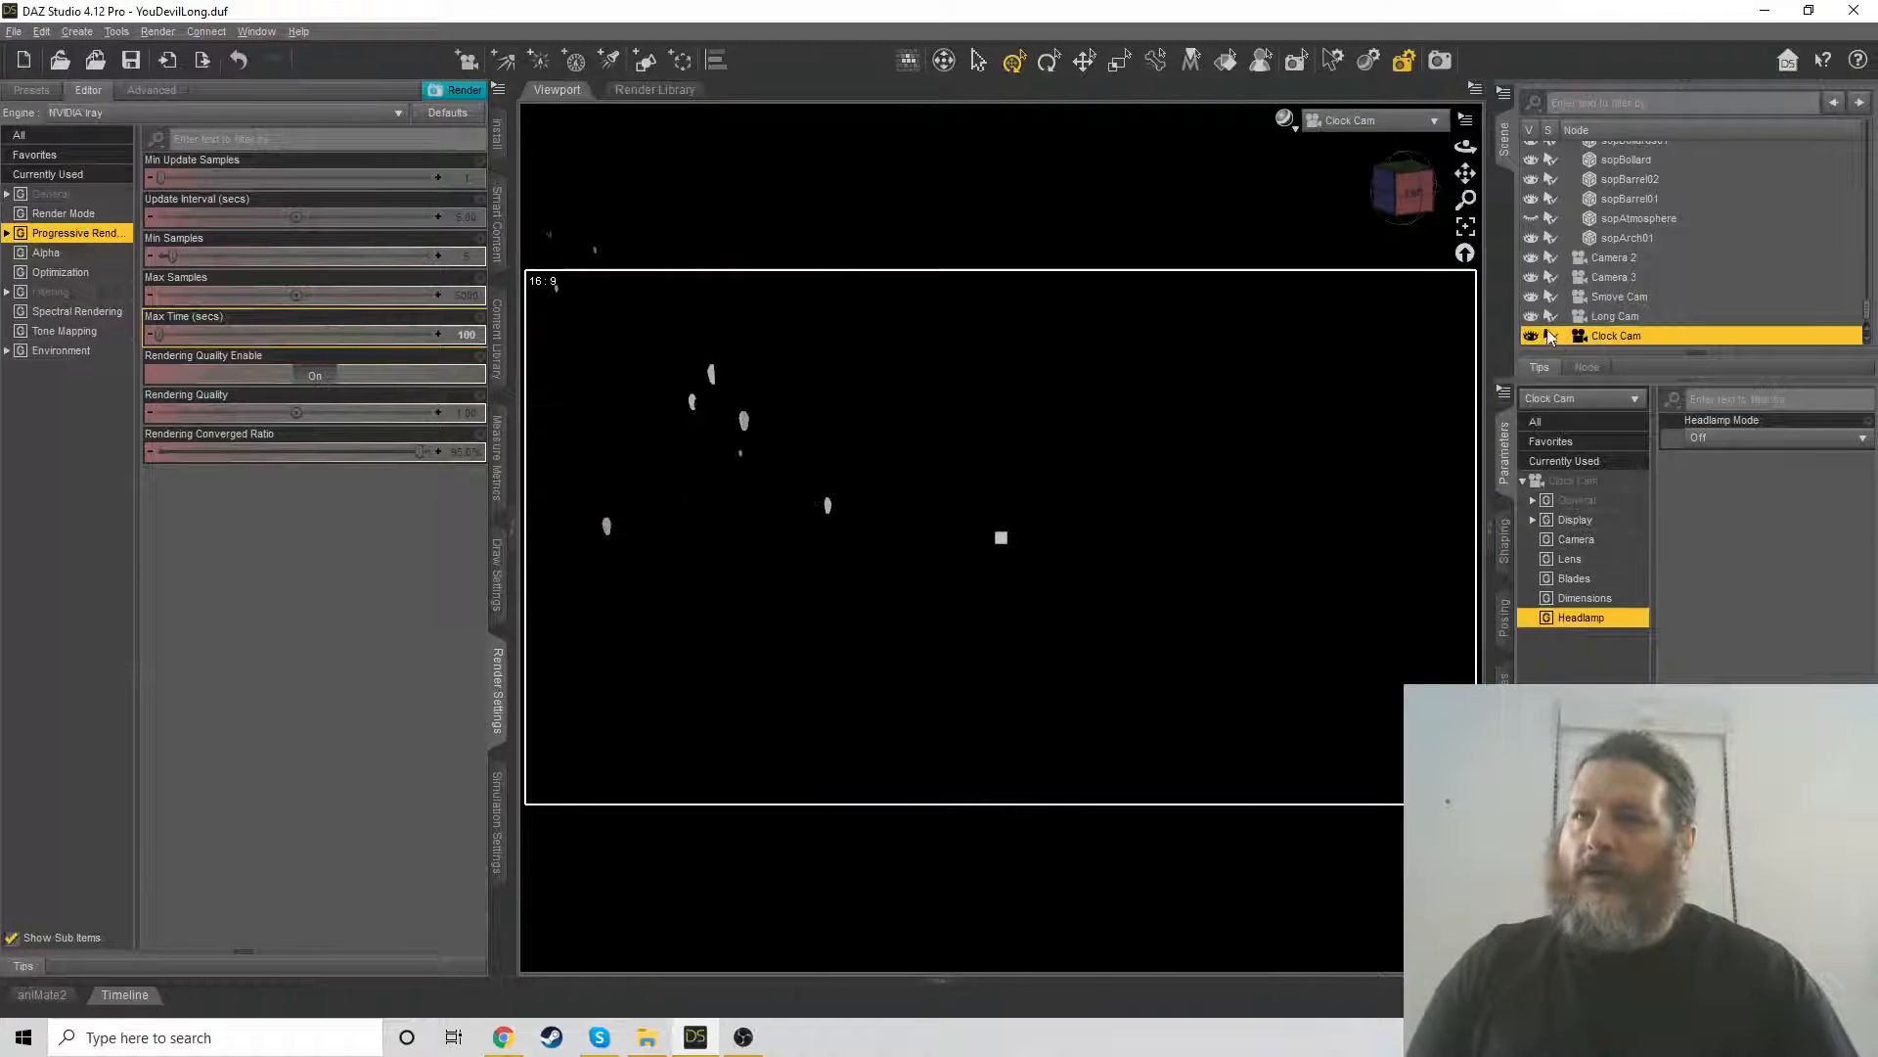
Save the YouDevilLong.duf scene in DAZ Studio
{"action": "left_click", "coordinate": [14, 31]}
{"action": "left_click", "coordinate": [59, 147]}
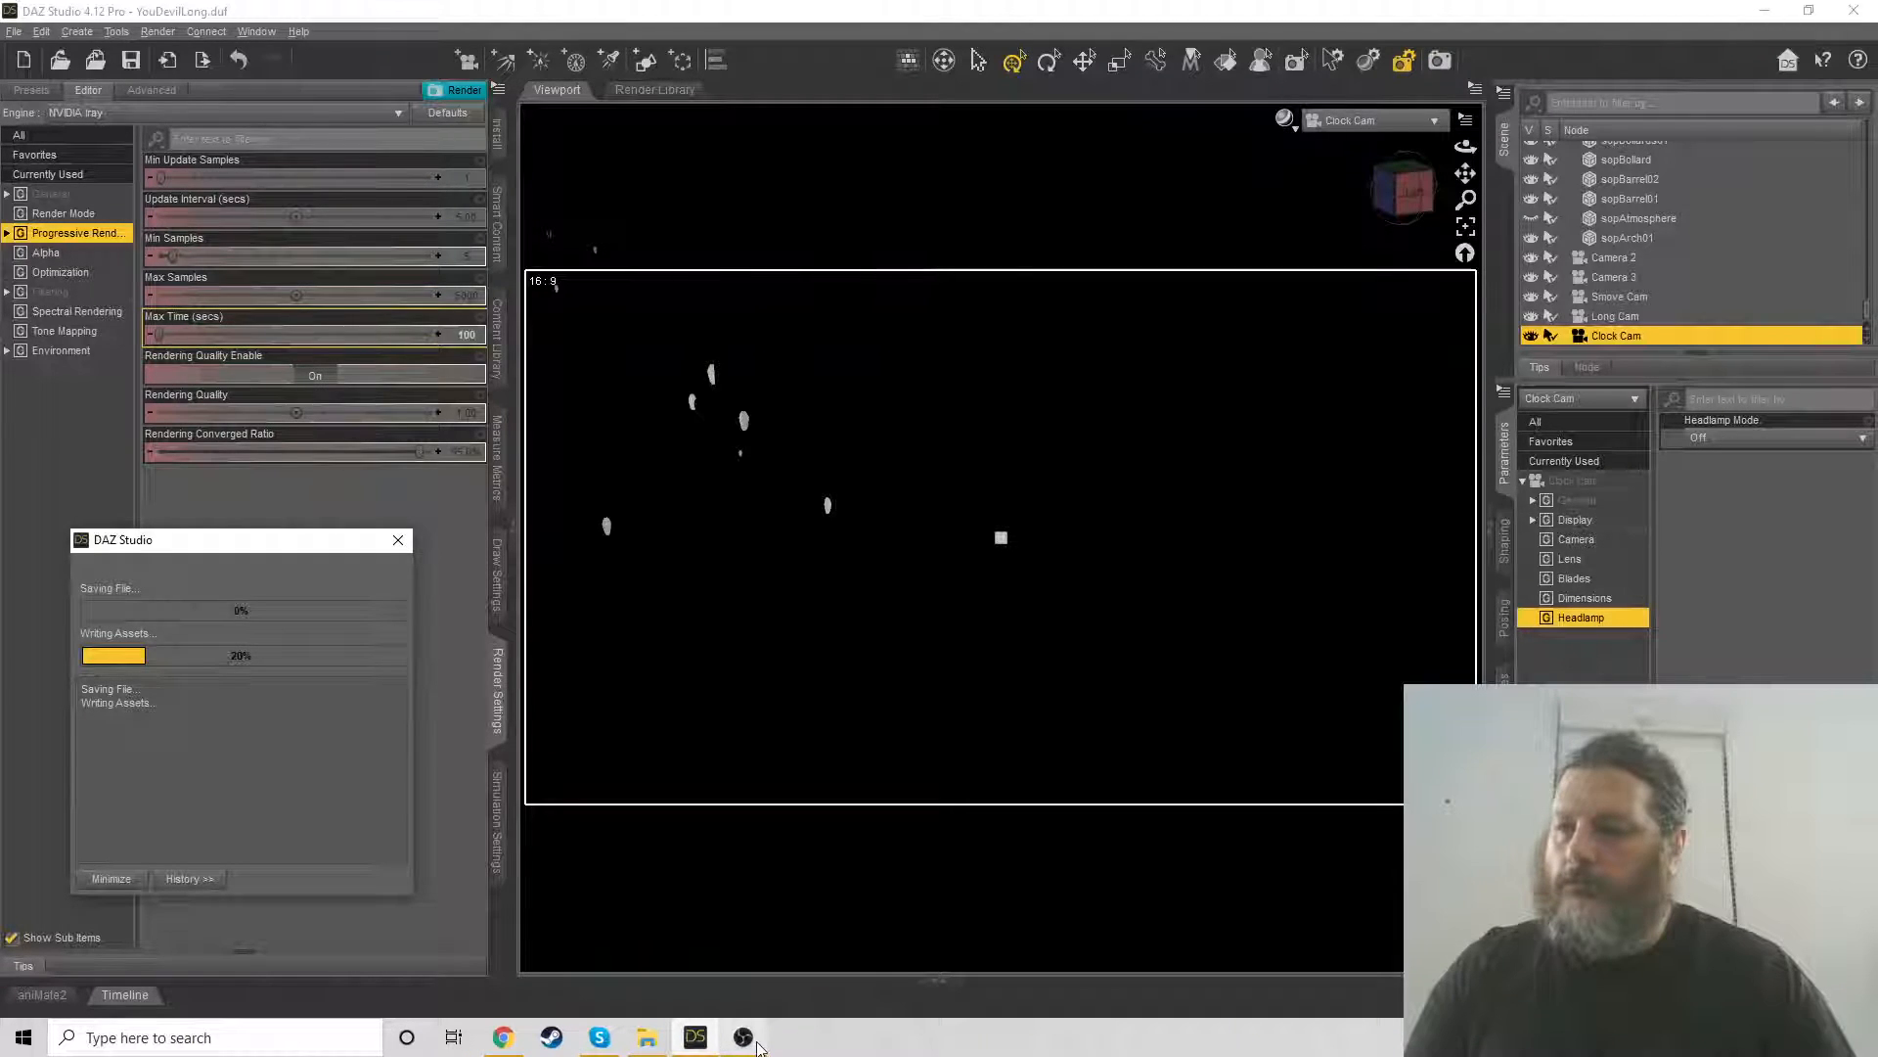
{"action": "left_click", "coordinate": [743, 1045]}
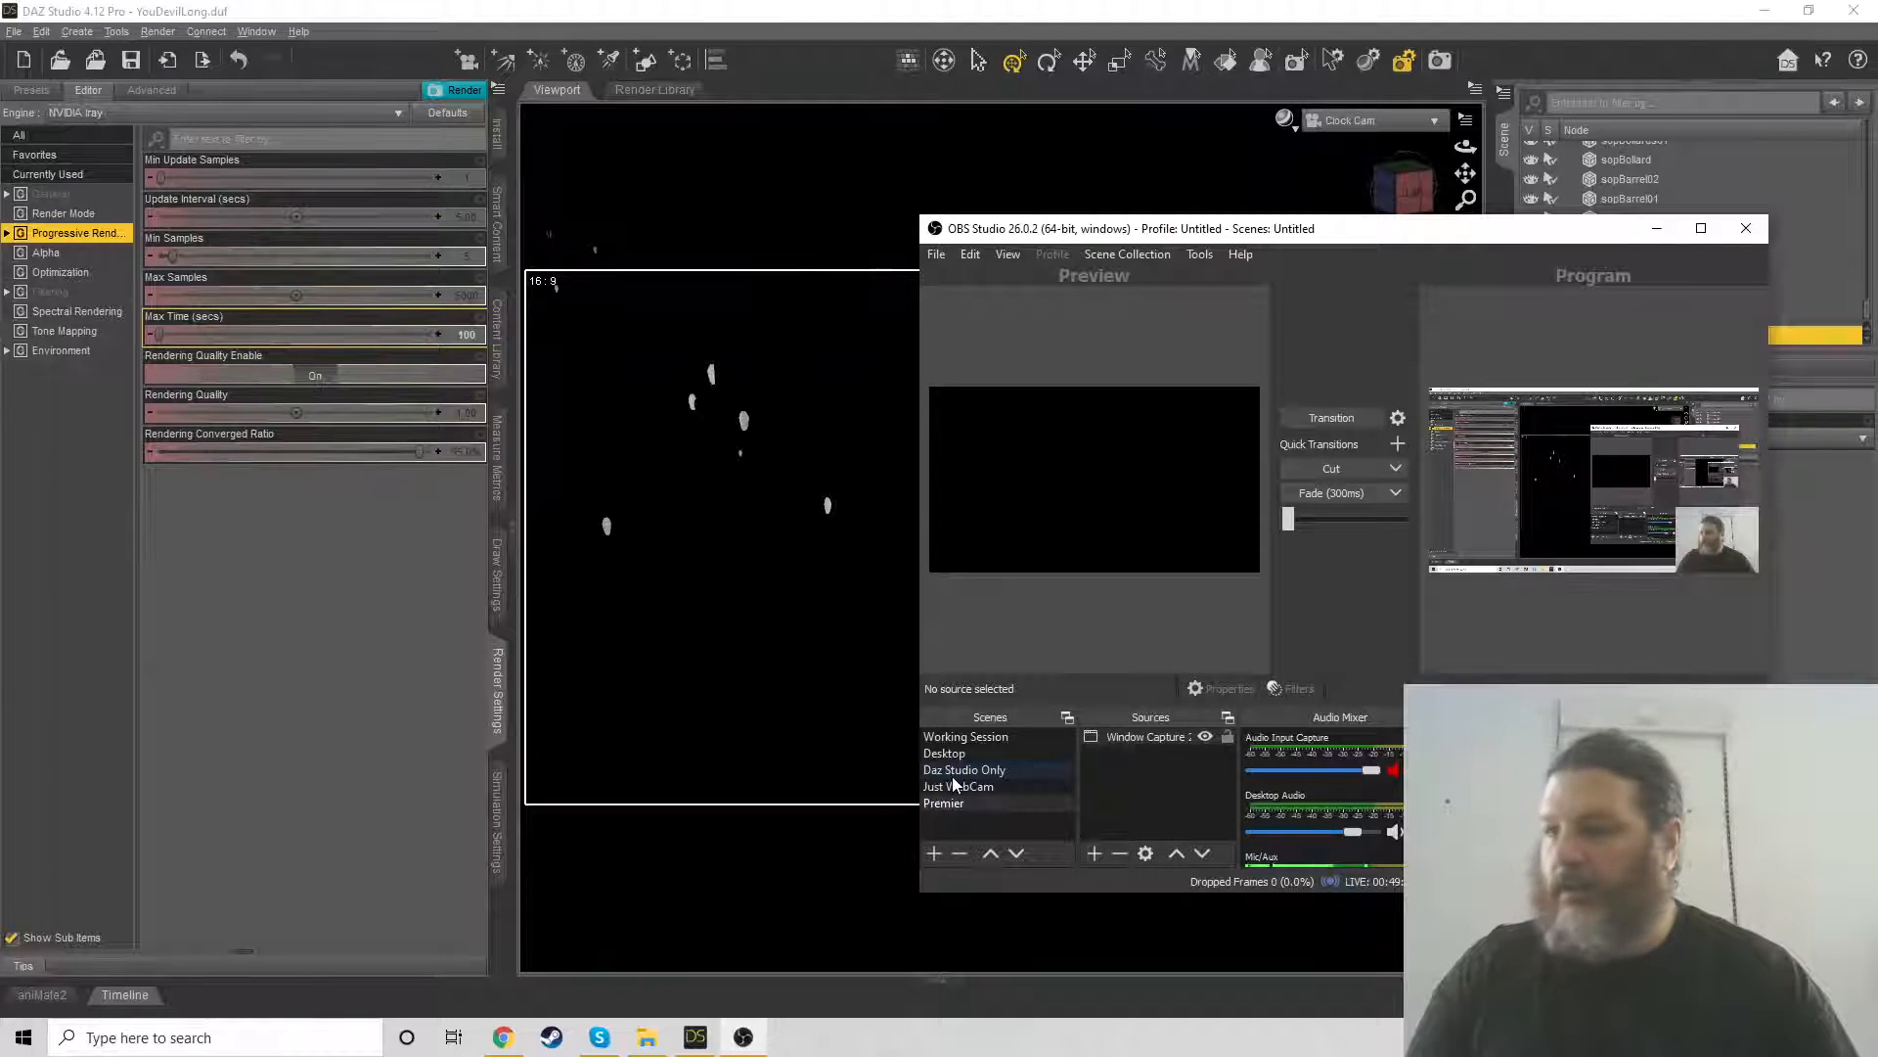
{"action": "left_click", "coordinate": [743, 1037]}
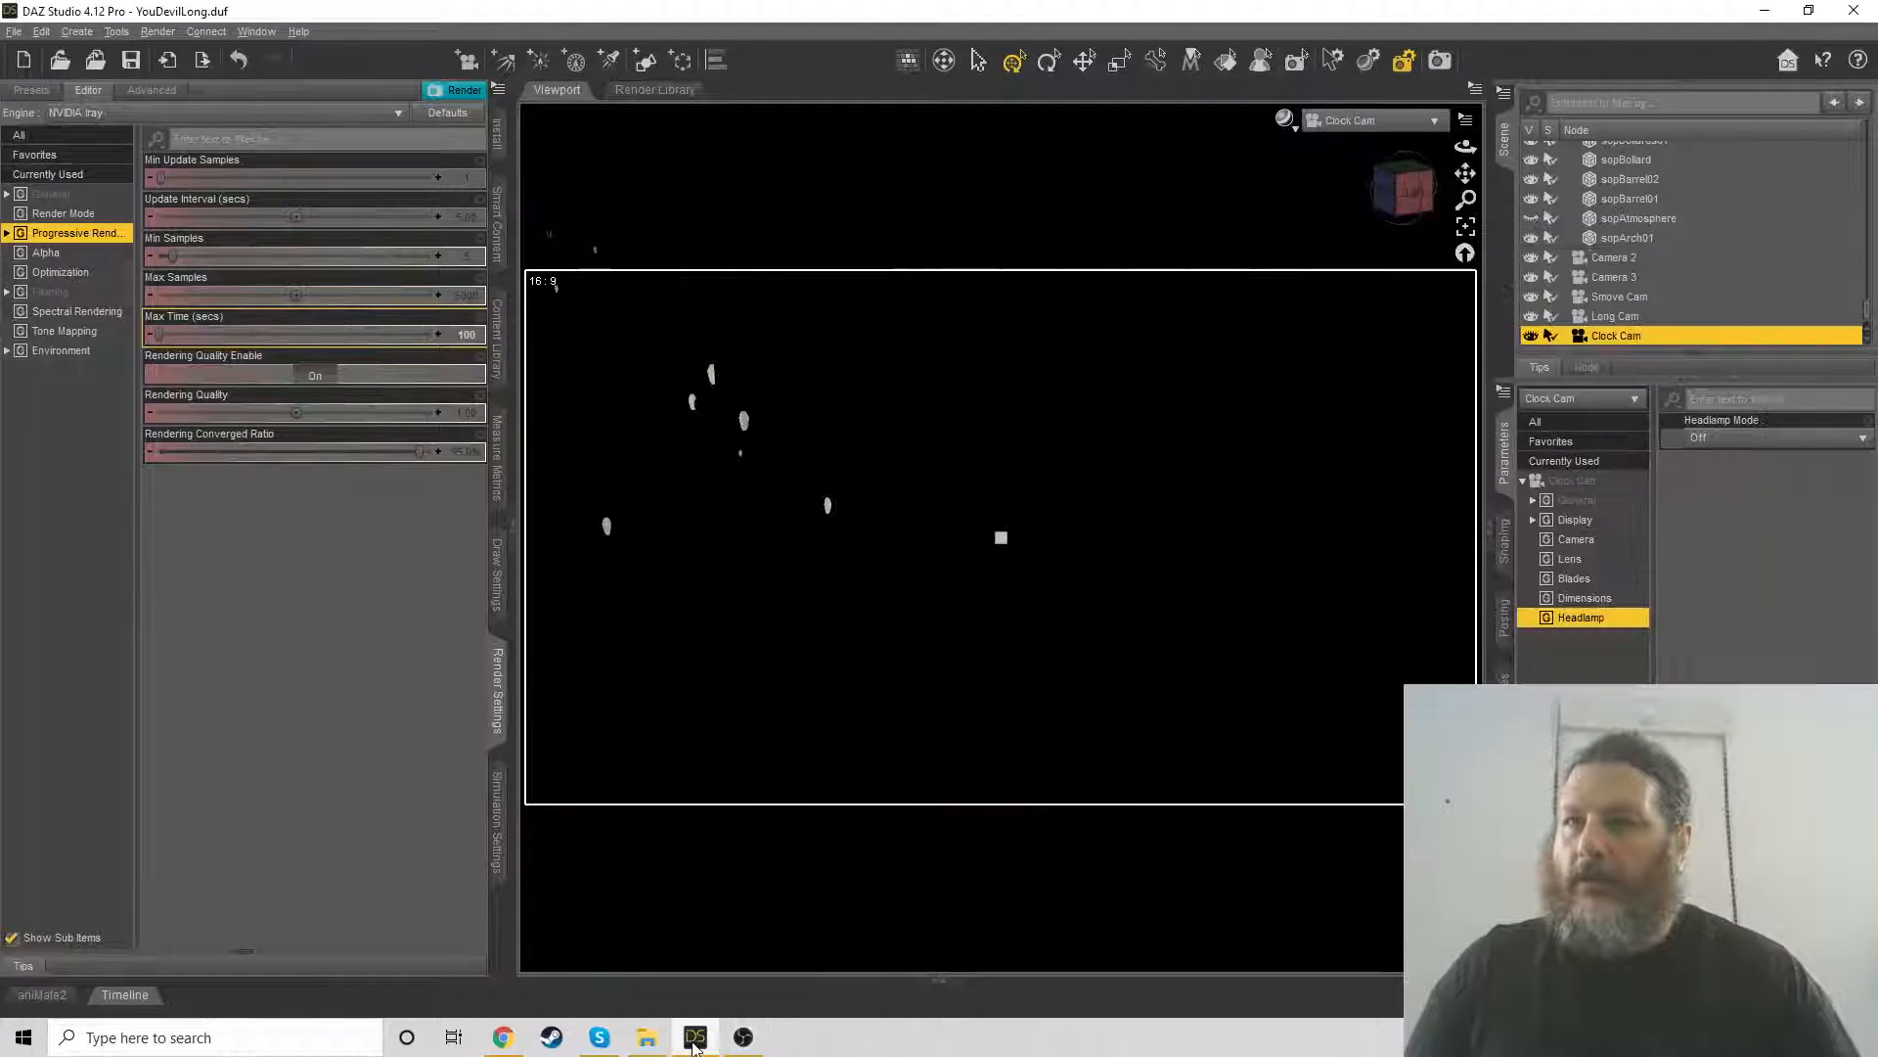
Look through the Long Cam, expand the timeline and play the scene's animation from the first frame
{"action": "left_click", "coordinate": [1387, 125]}
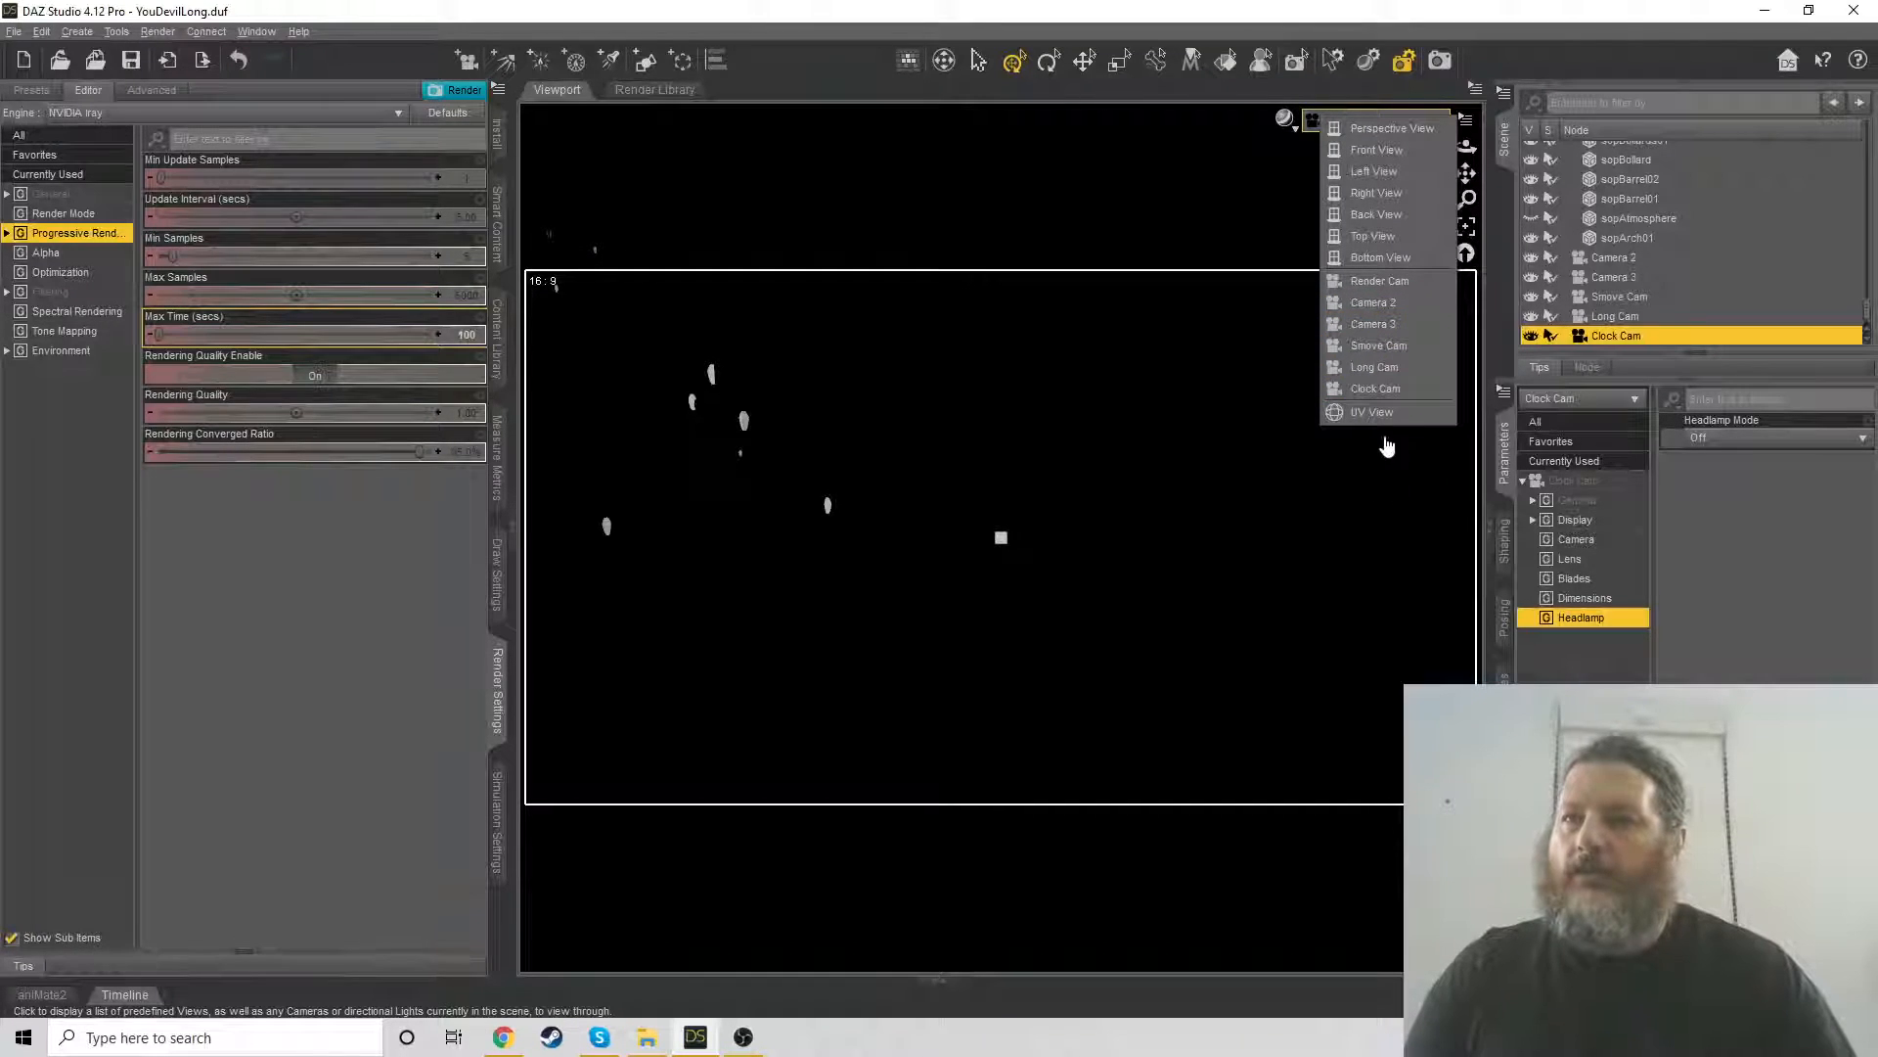
{"action": "left_click", "coordinate": [1385, 367]}
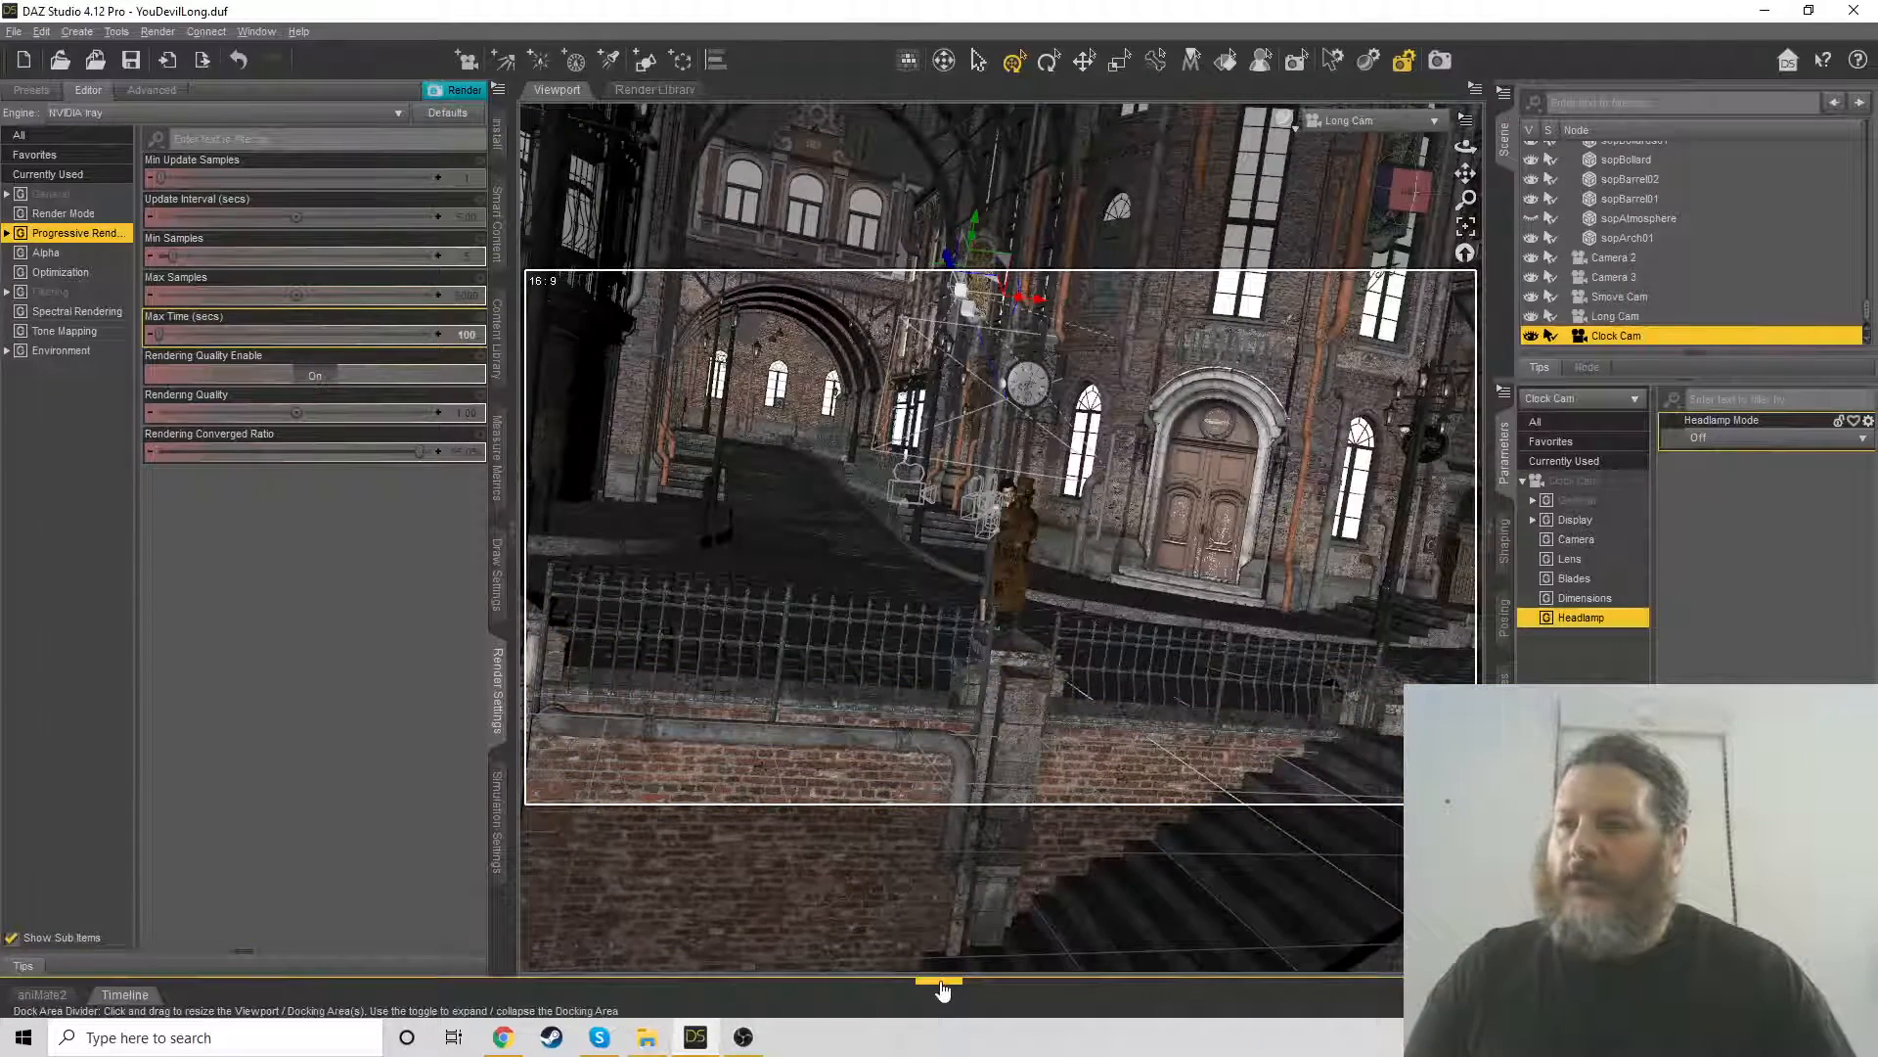
{"action": "left_click", "coordinate": [942, 983]}
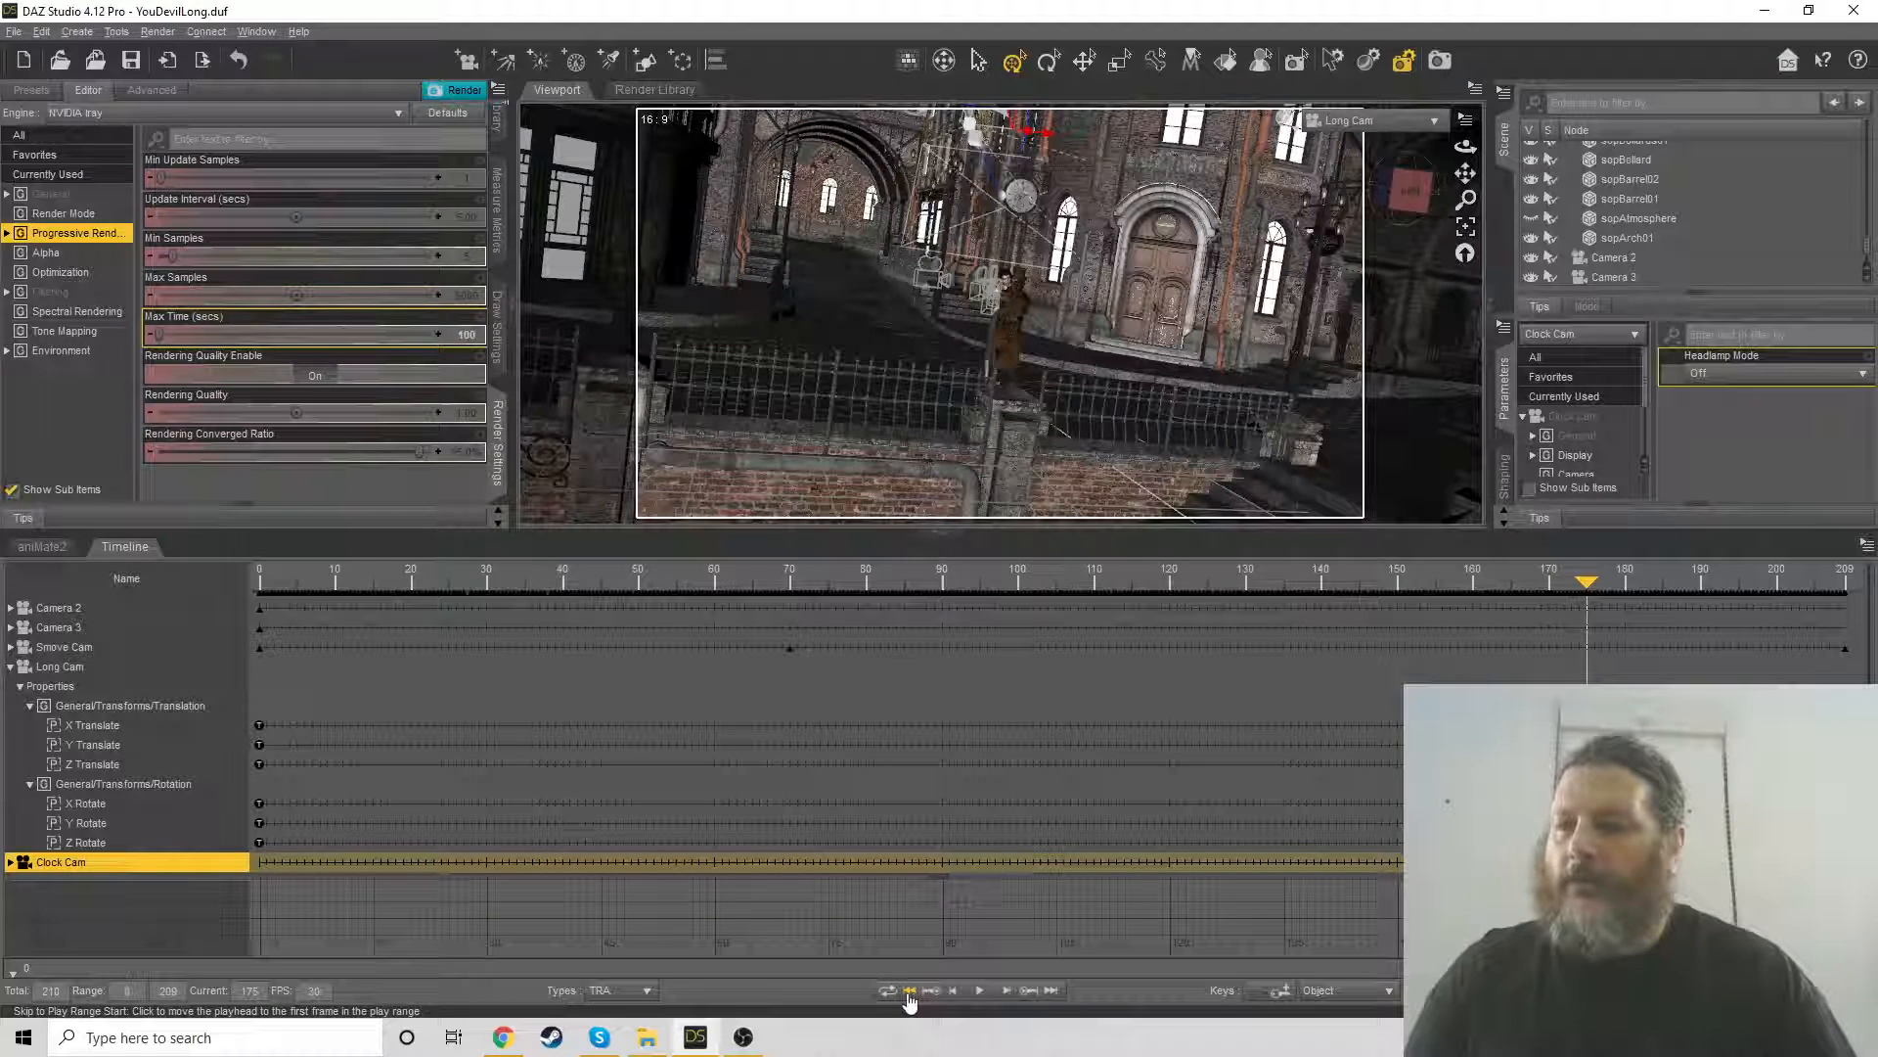
{"action": "left_click", "coordinate": [910, 994]}
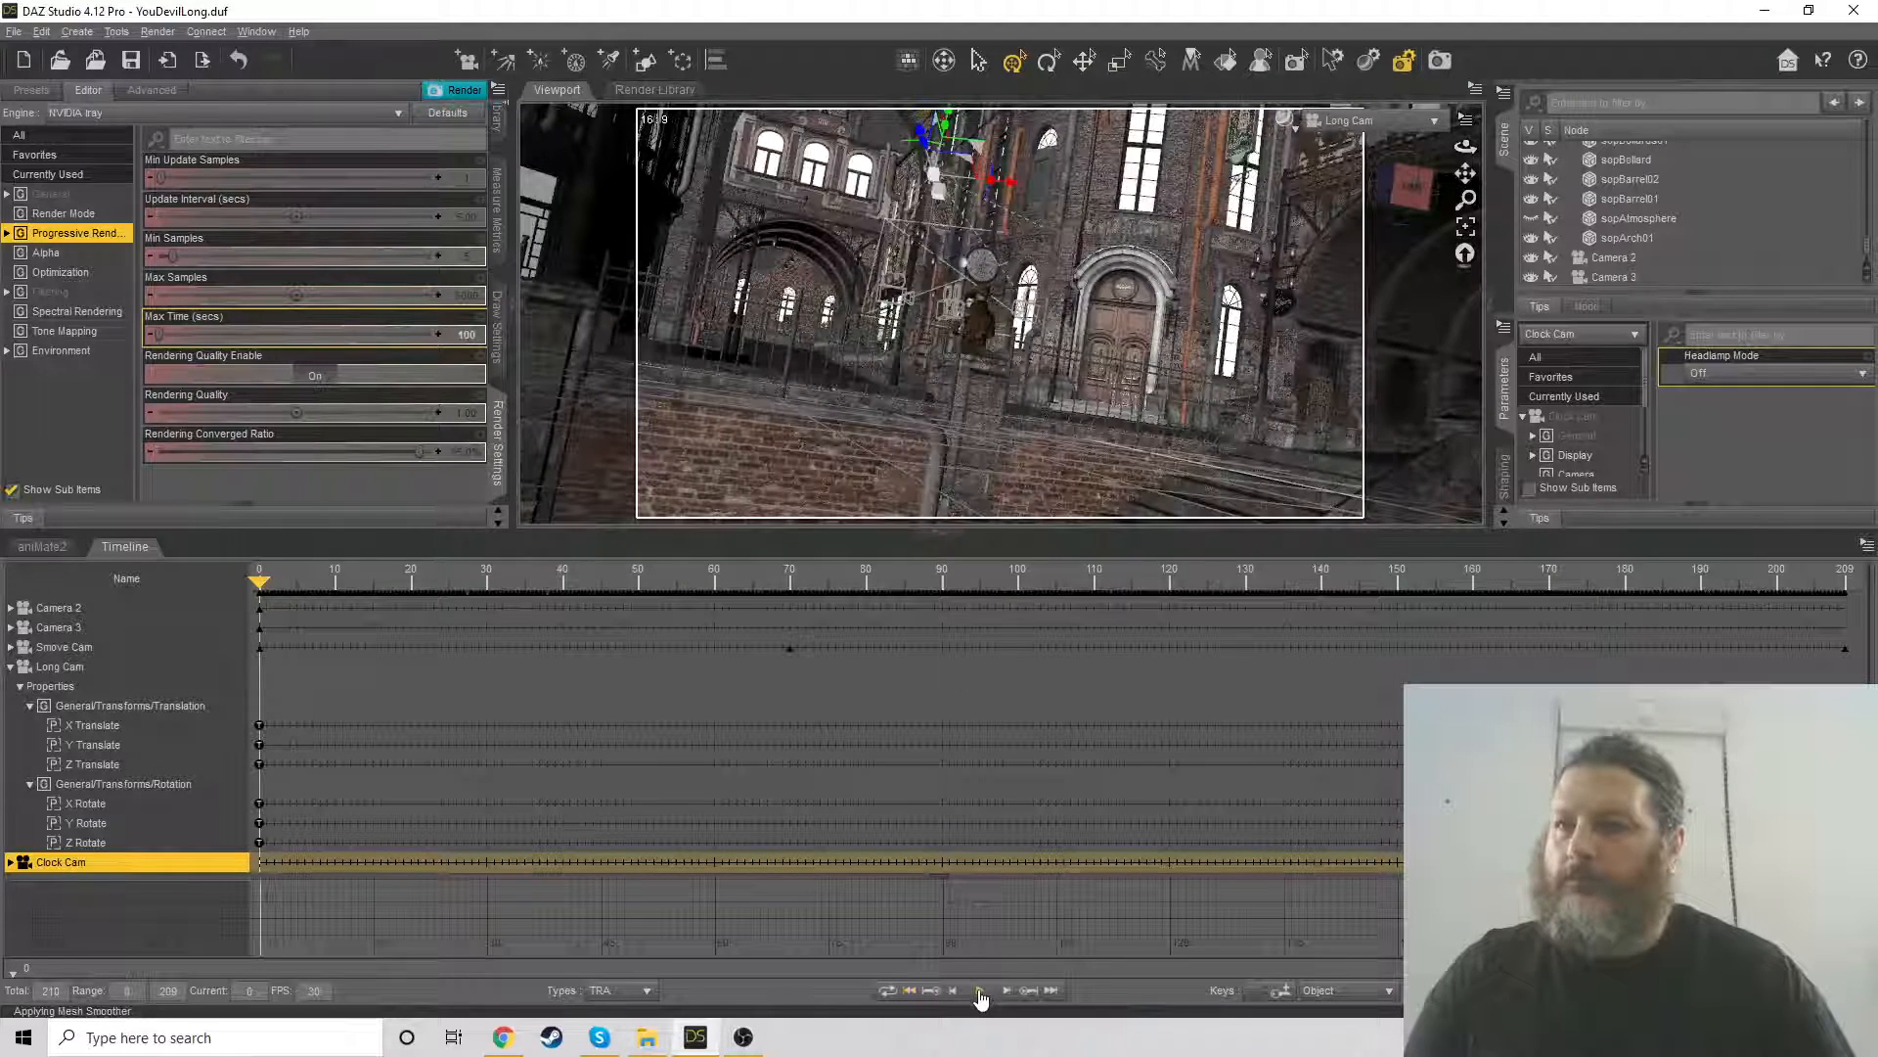
{"action": "left_click", "coordinate": [980, 994]}
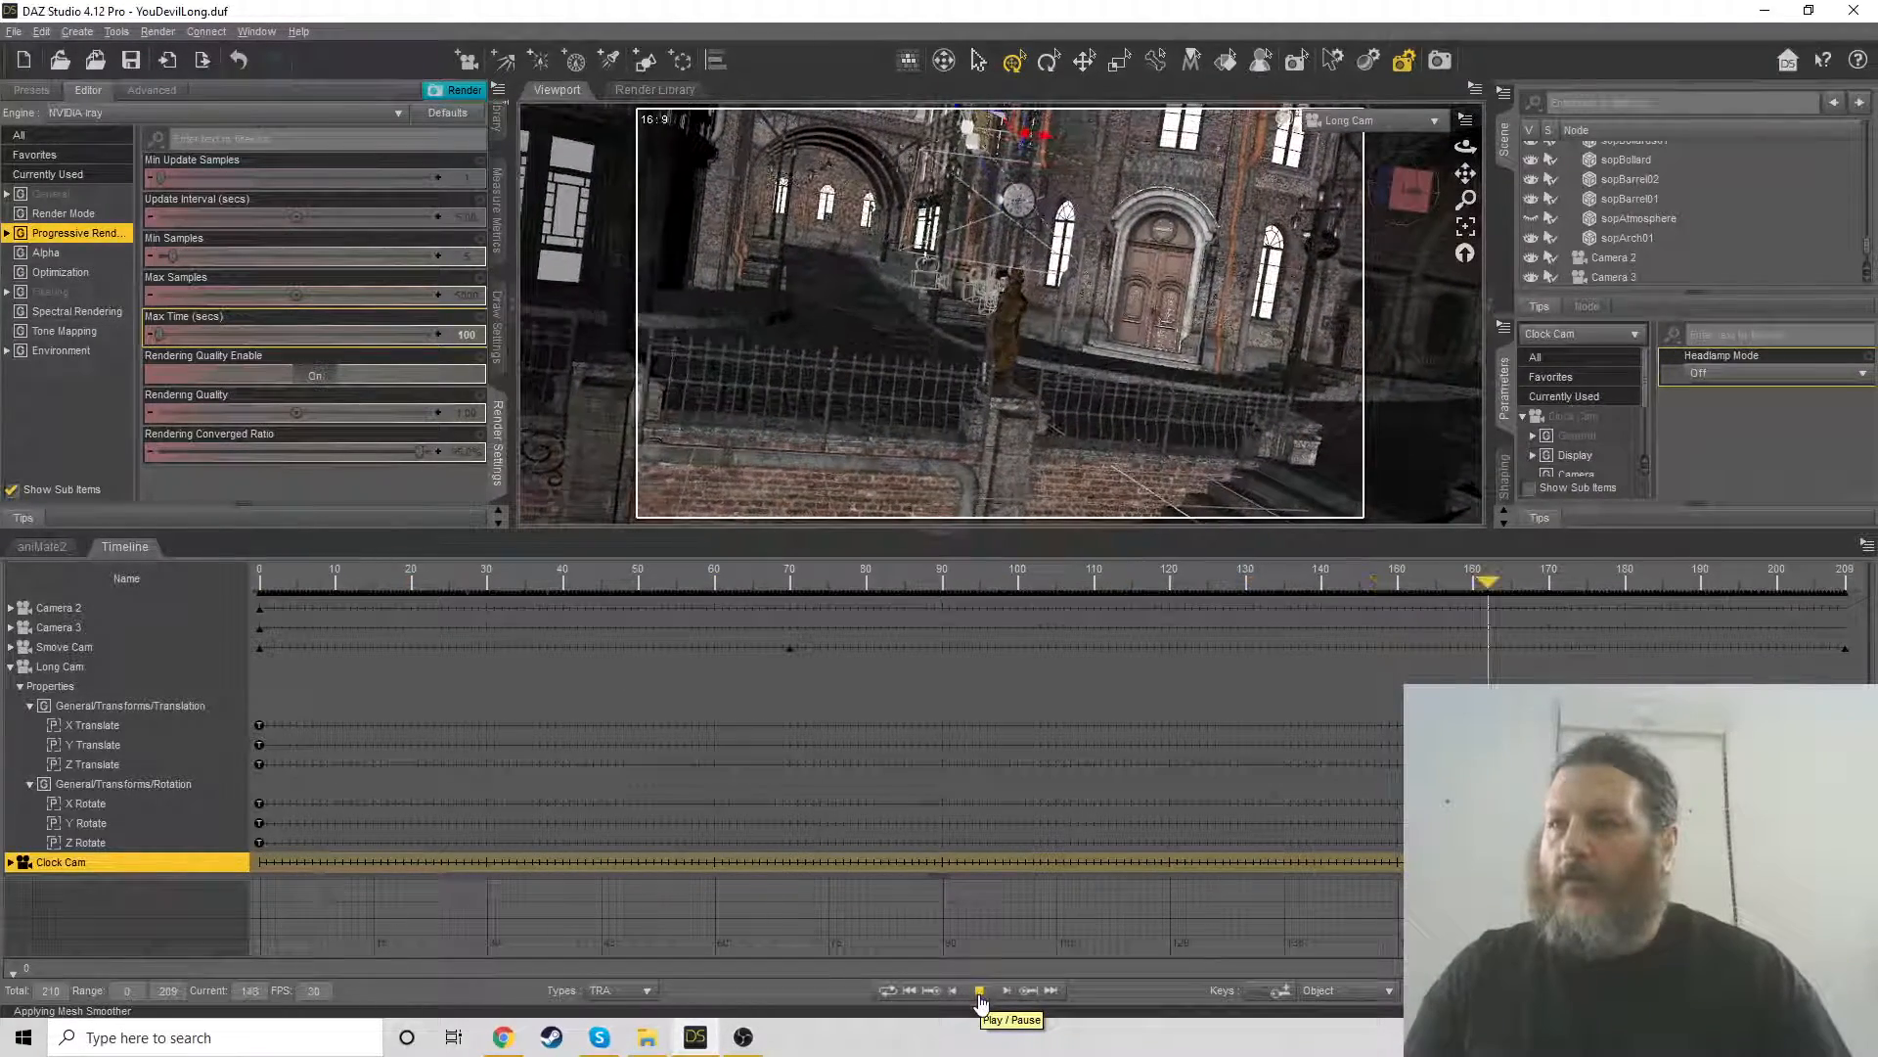
{"action": "left_click", "coordinate": [981, 991]}
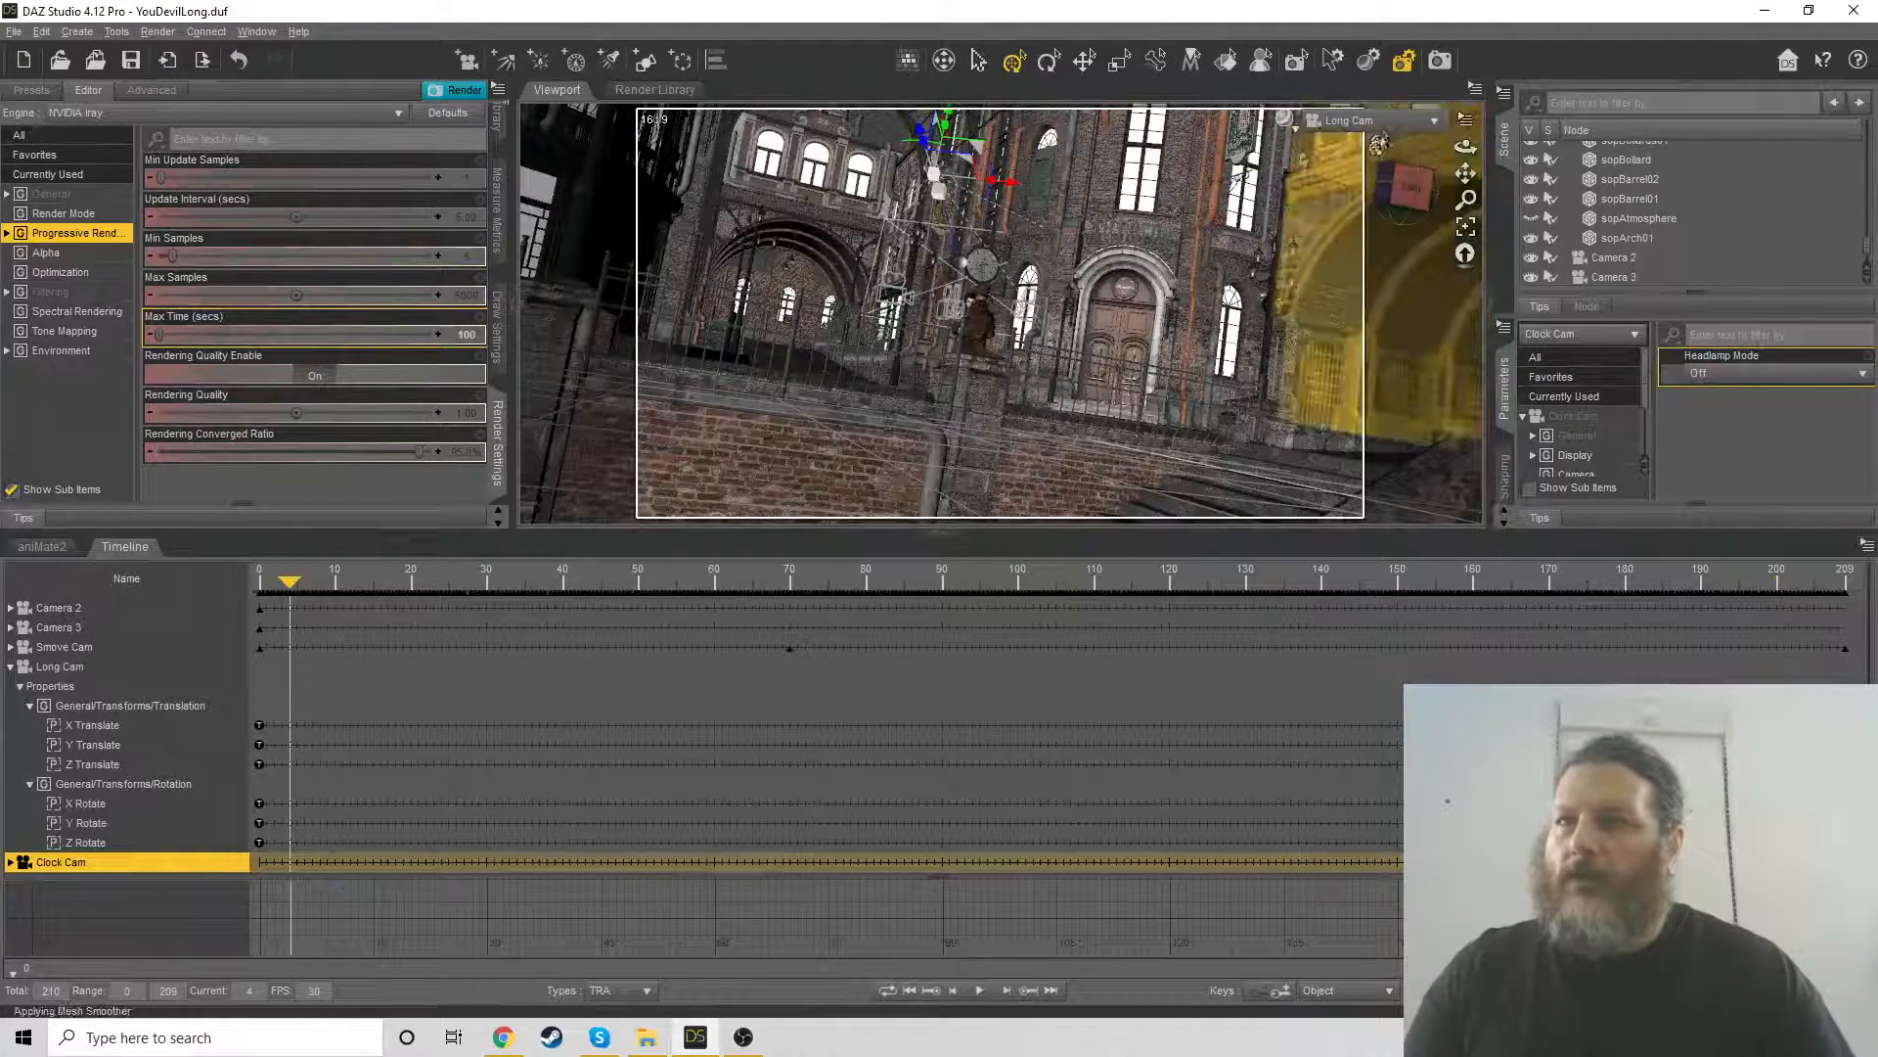
Examine the street set and the embracing couple up close in Perspective View, and play the animation
{"action": "left_click", "coordinate": [1383, 137]}
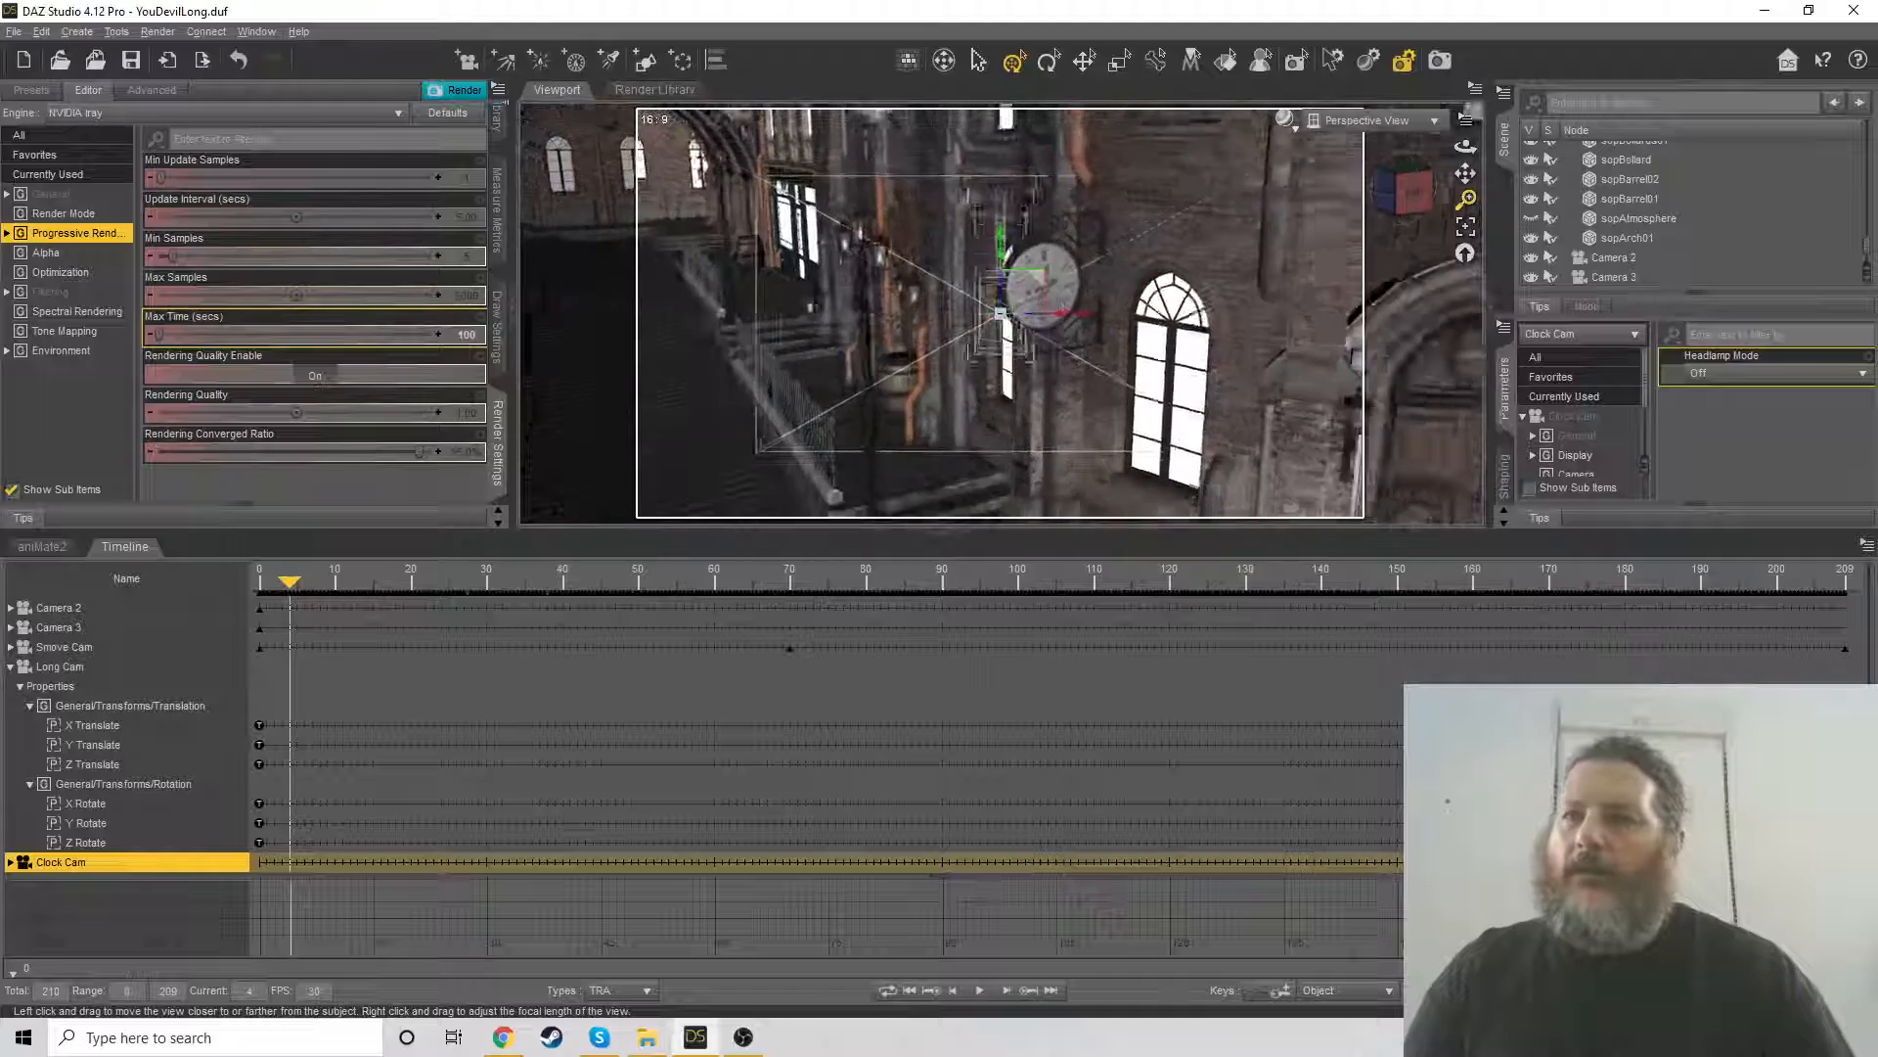
{"action": "left_click_drag", "start_coordinate": [1465, 200], "coordinate": [1466, 234]}
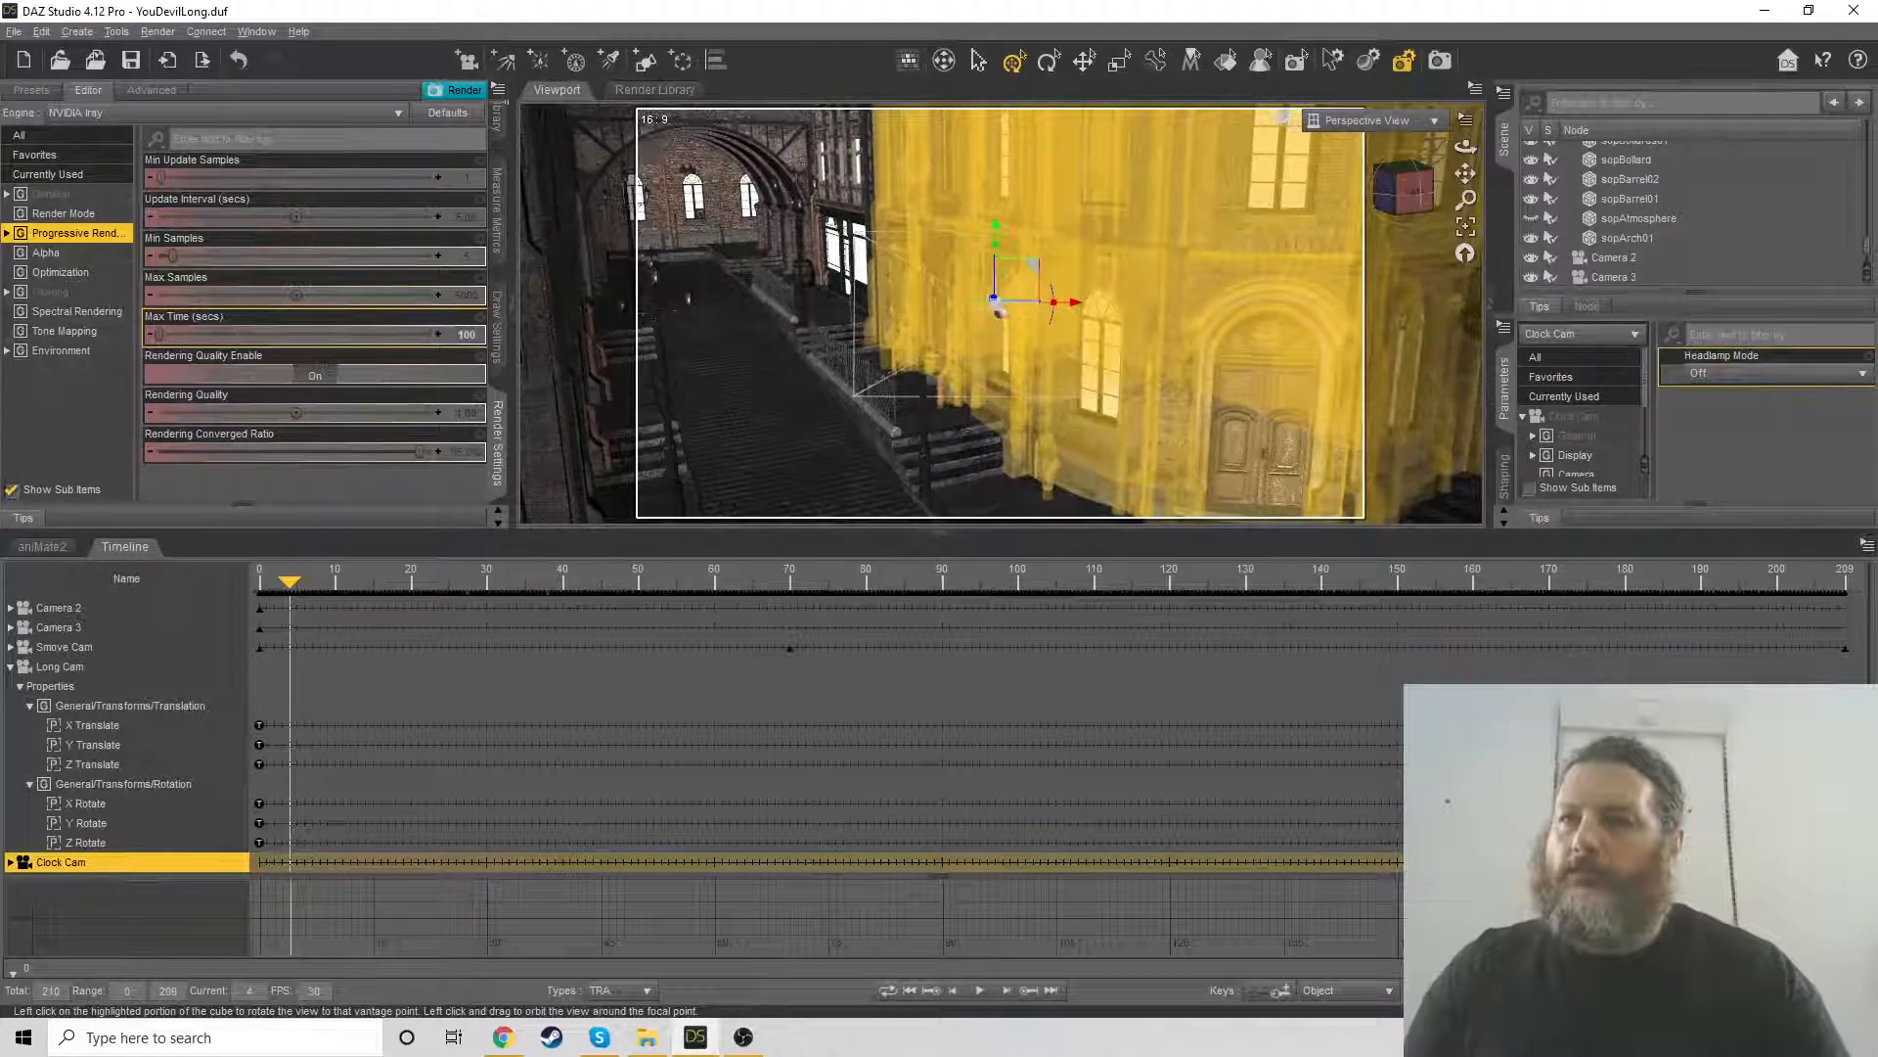
{"action": "left_click_drag", "start_coordinate": [1465, 173], "coordinate": [1459, 117]}
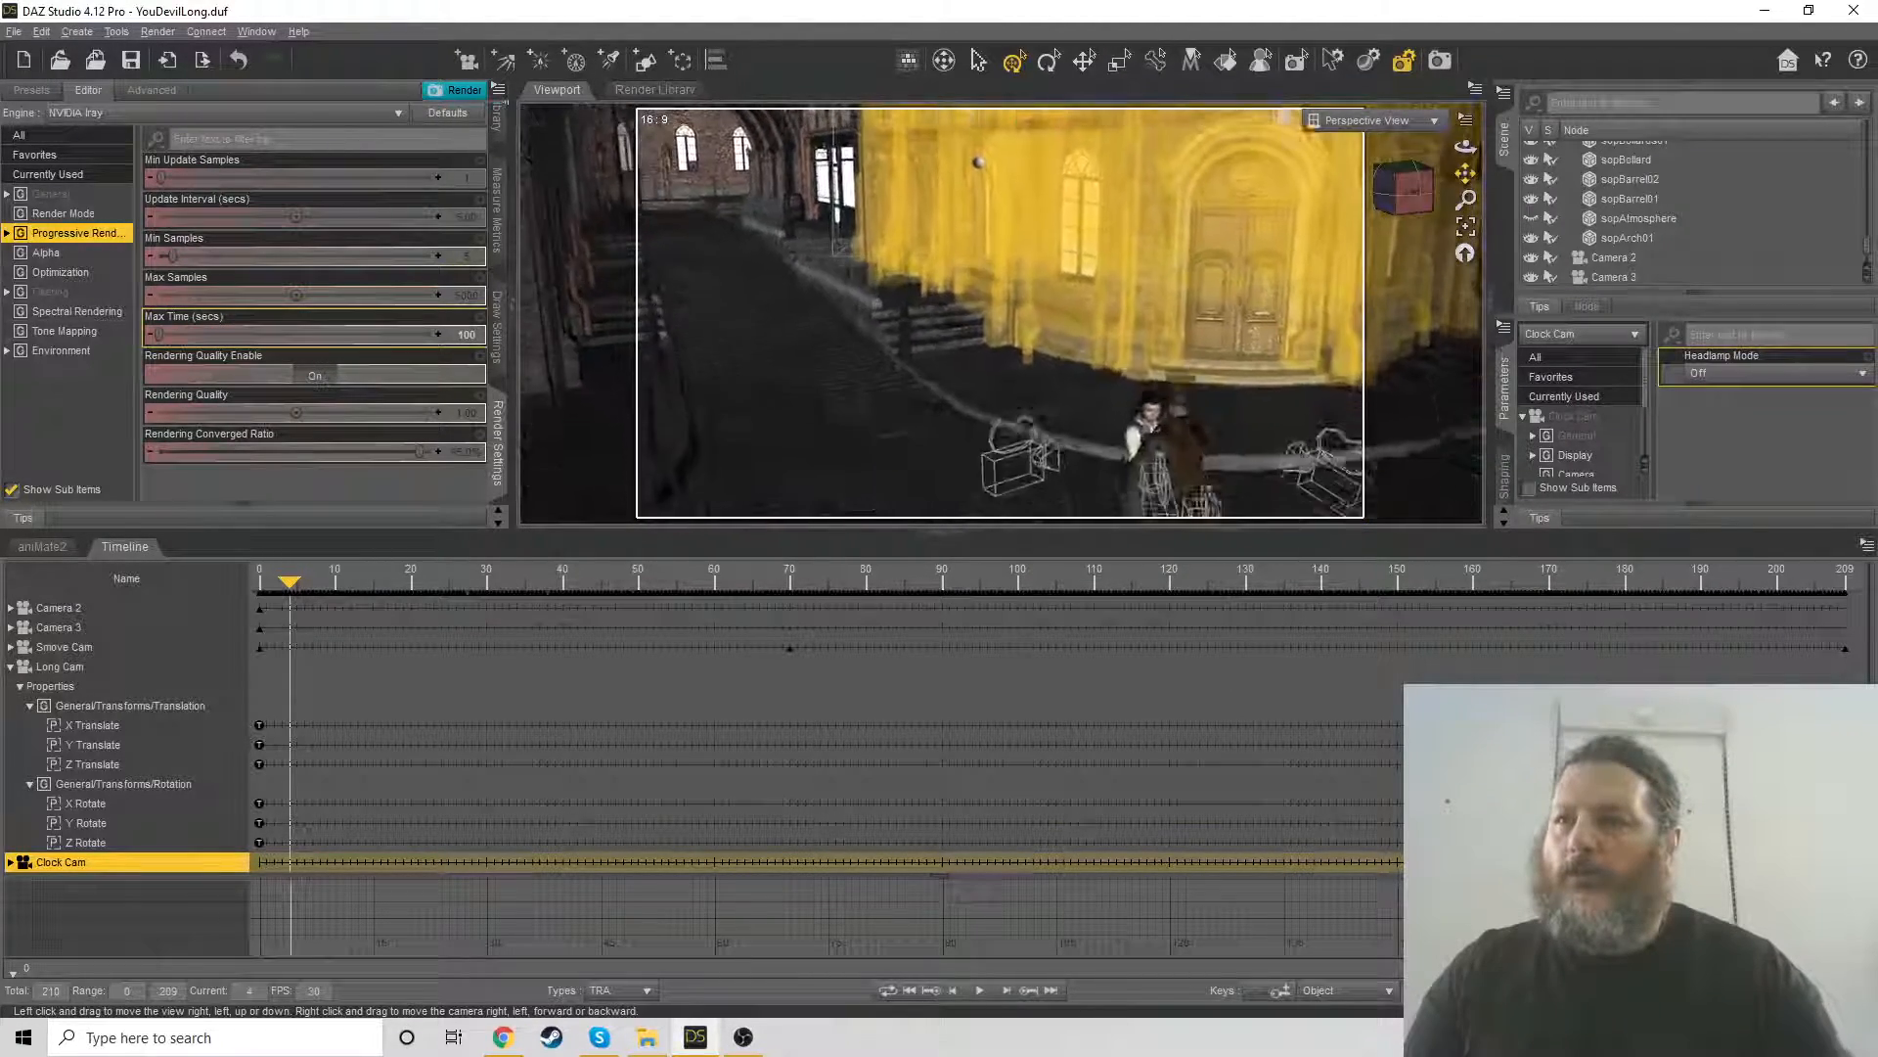
{"action": "left_click_drag", "start_coordinate": [1406, 190], "coordinate": [1459, 179]}
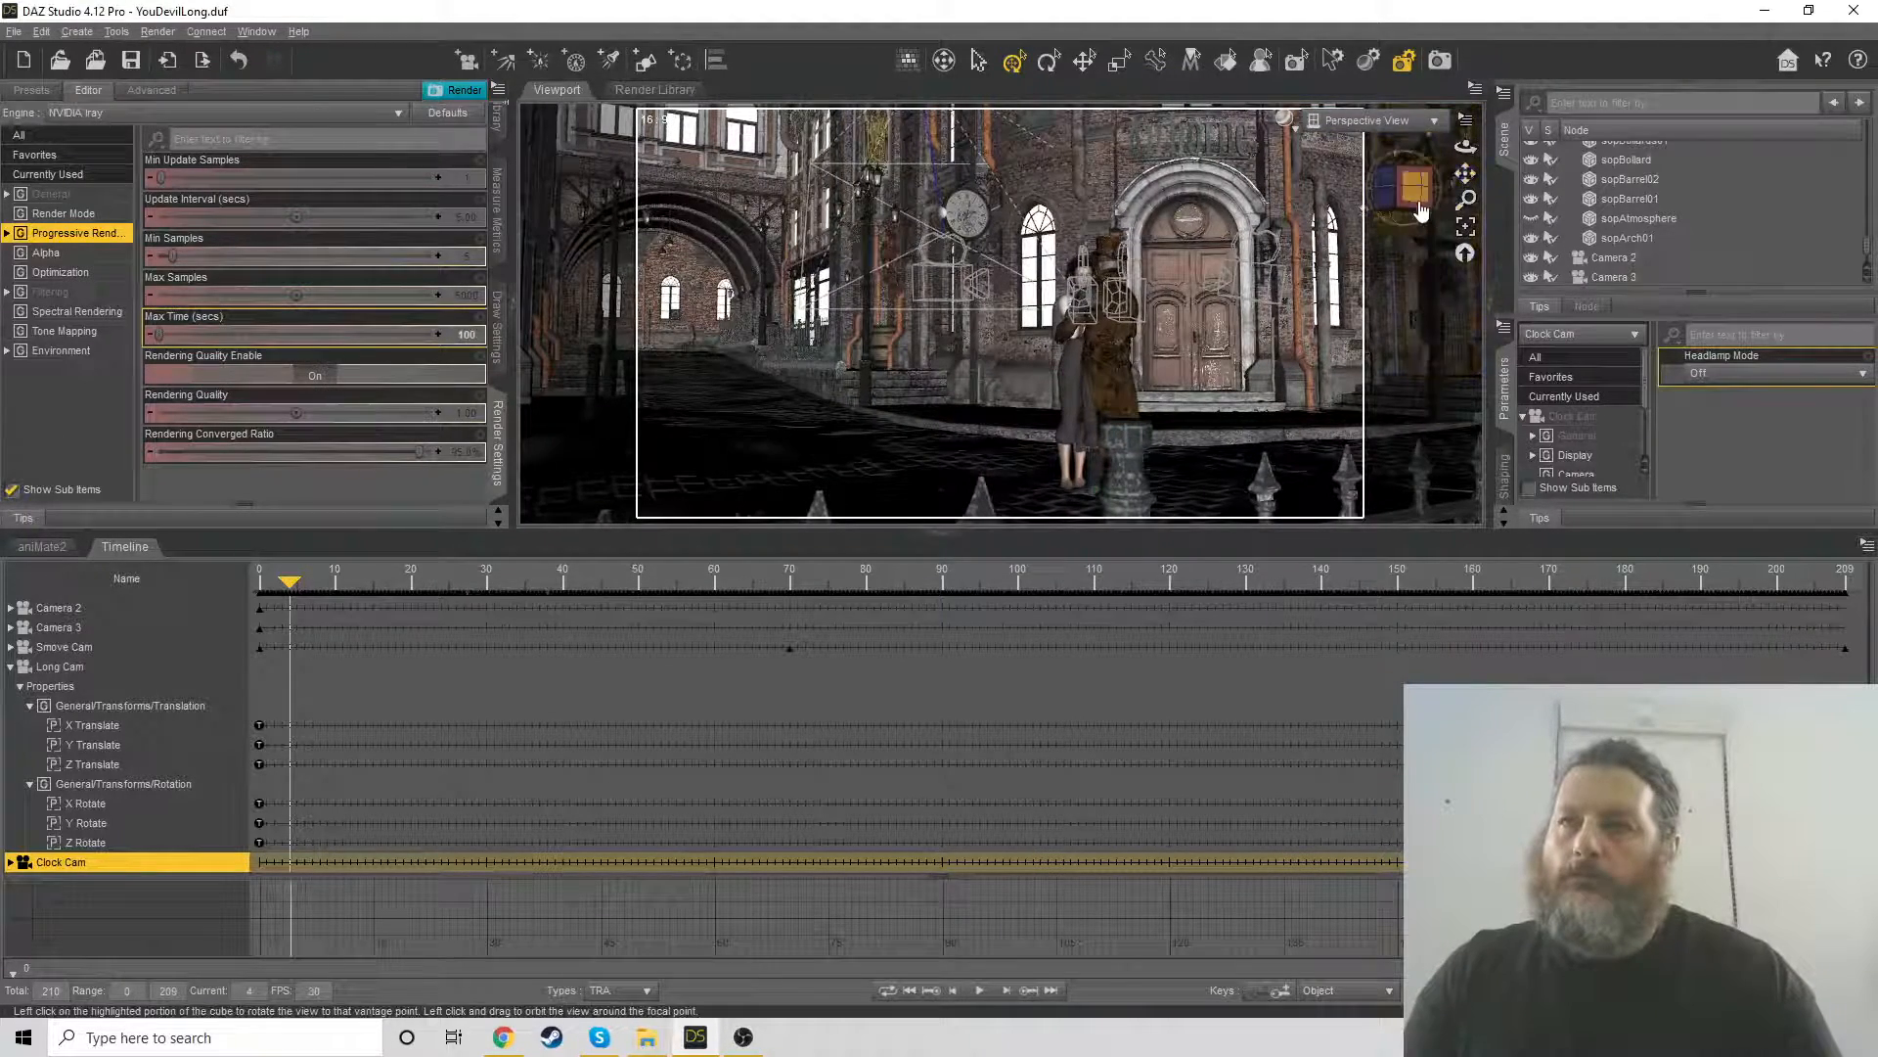
{"action": "scroll", "coordinate": [1409, 188], "scroll_direction": "up", "scroll_amount": 2}
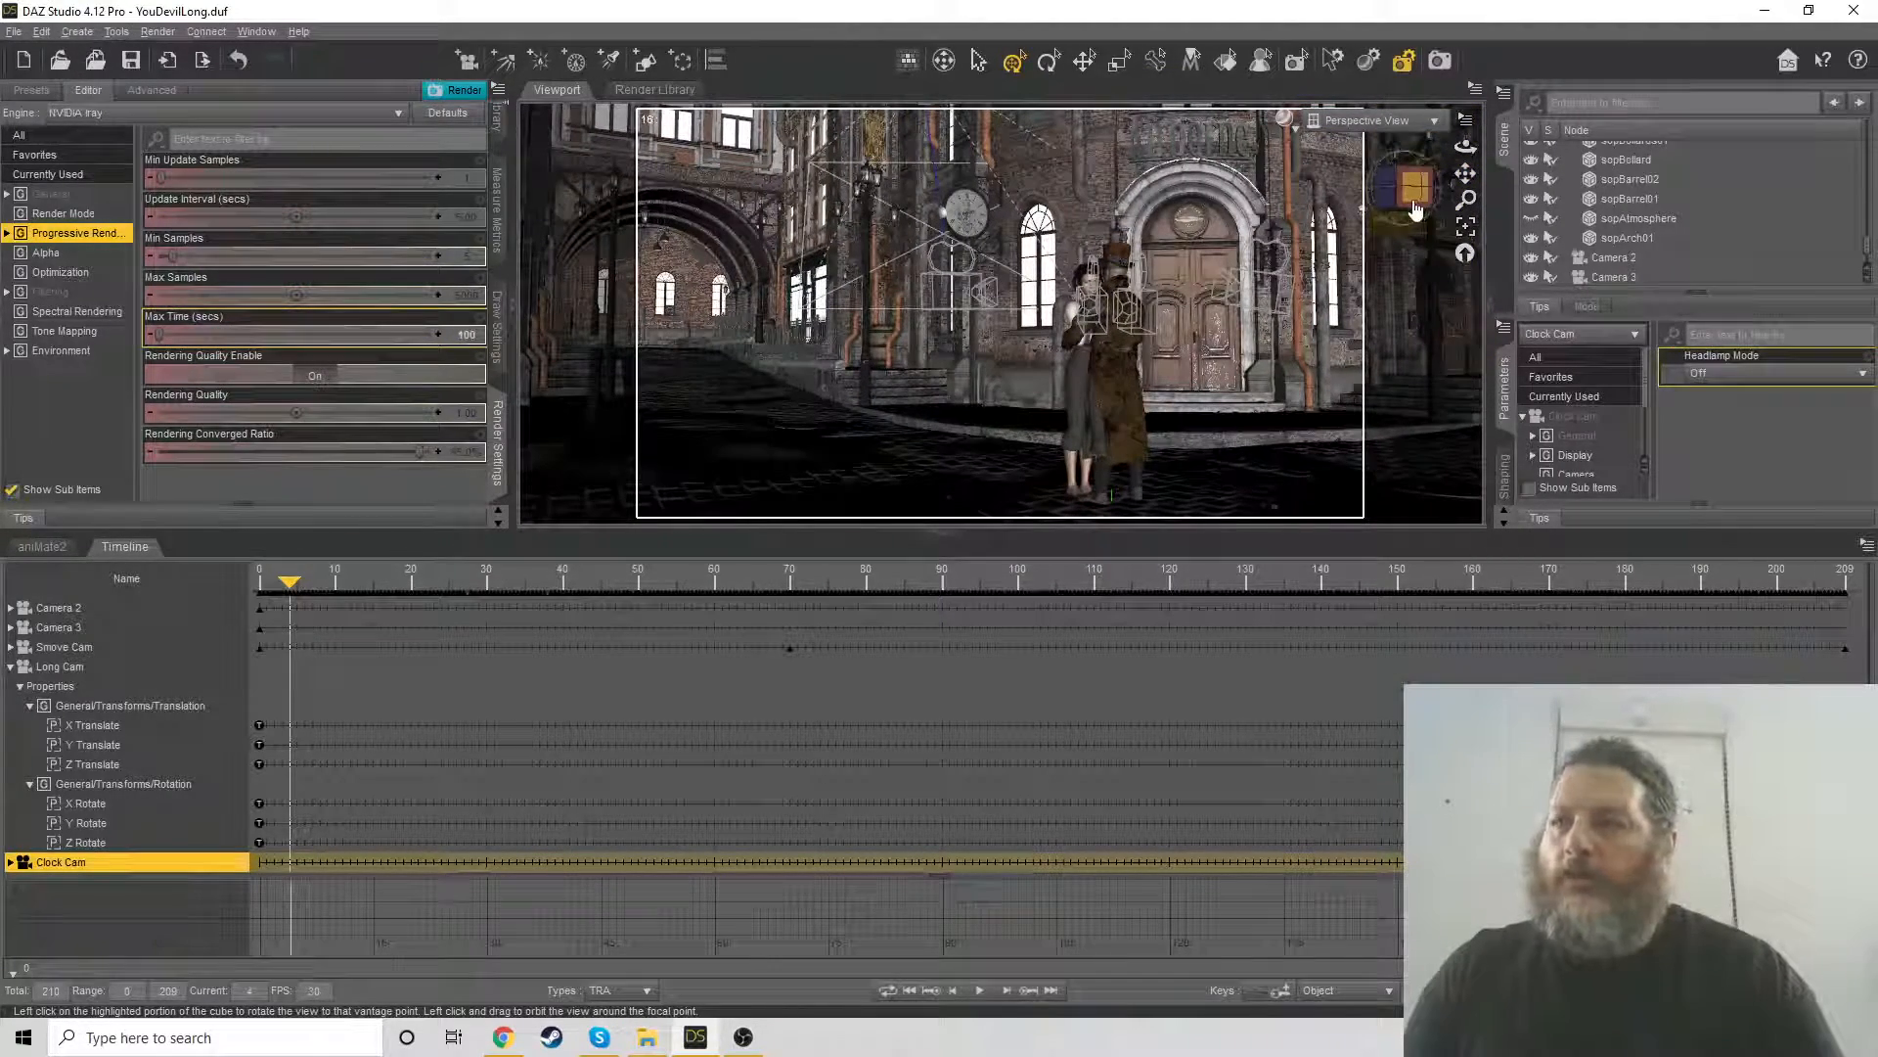
{"action": "left_click_drag", "start_coordinate": [1405, 190], "coordinate": [1466, 230]}
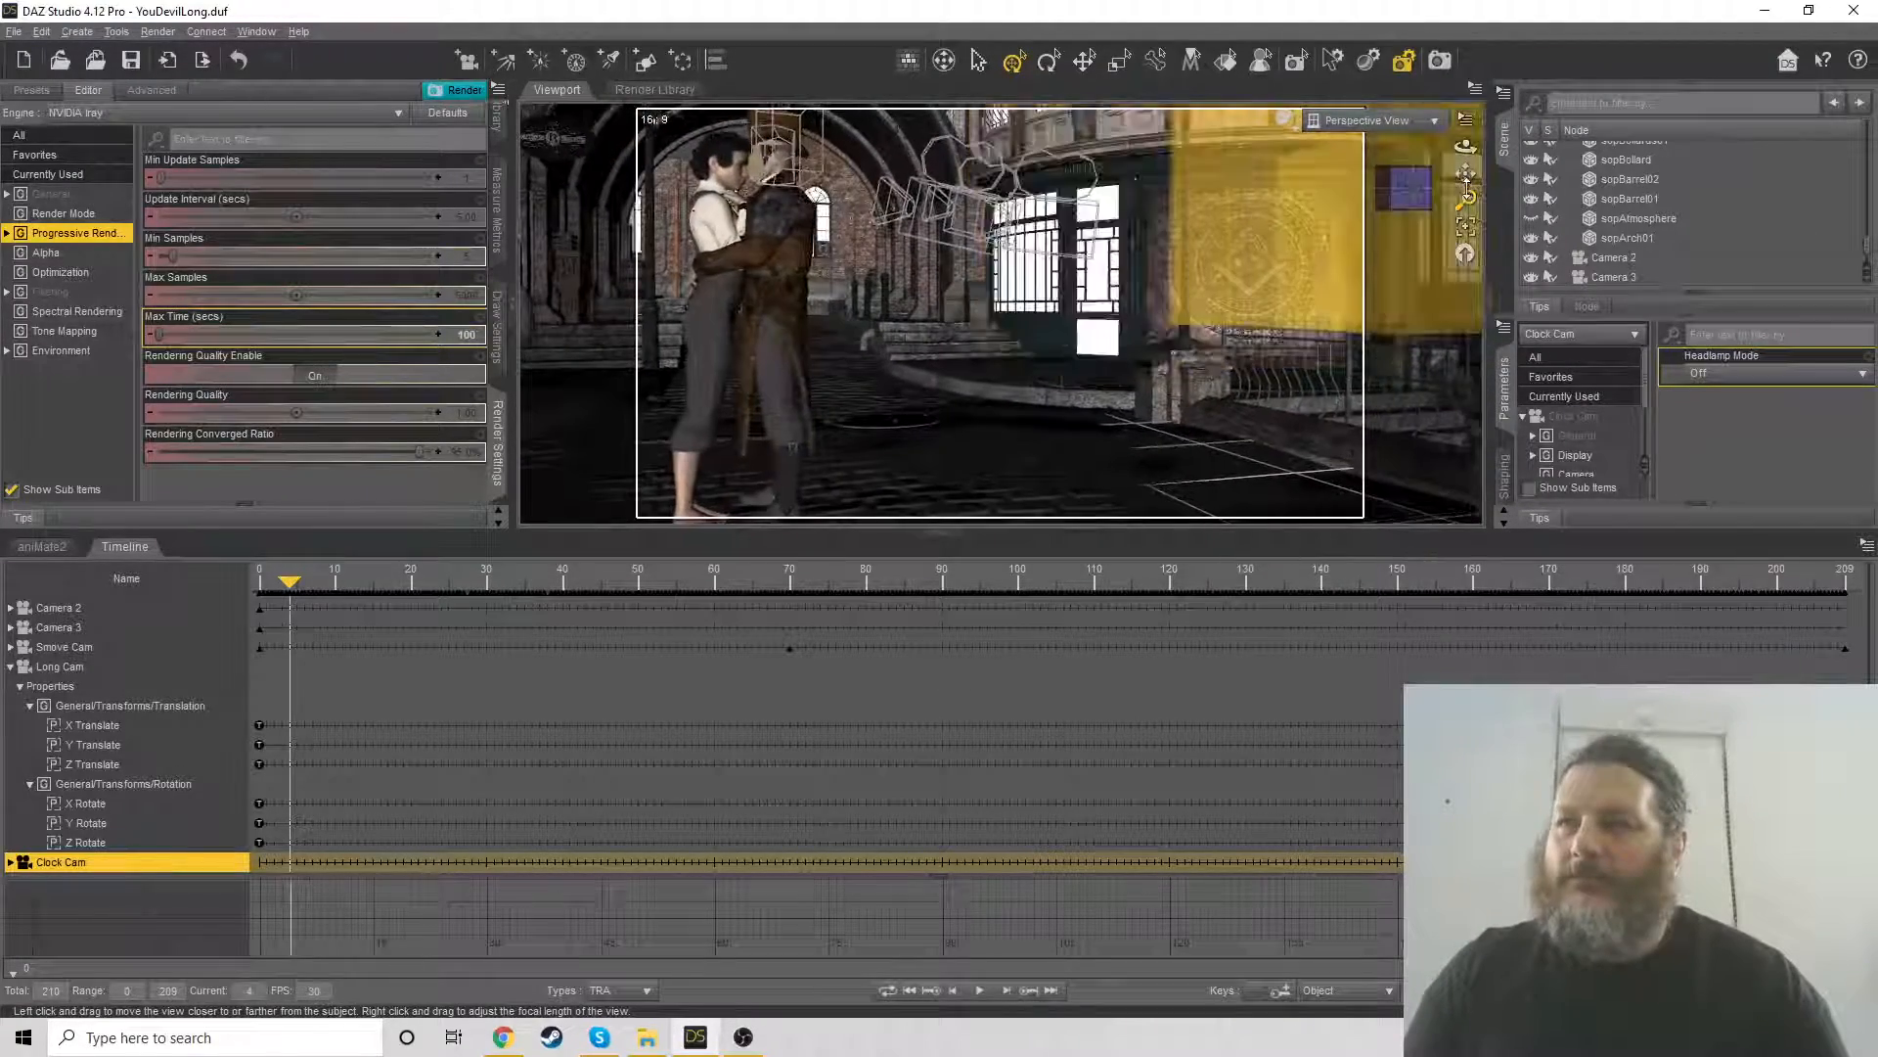
{"action": "left_click_drag", "start_coordinate": [1466, 173], "coordinate": [1467, 227]}
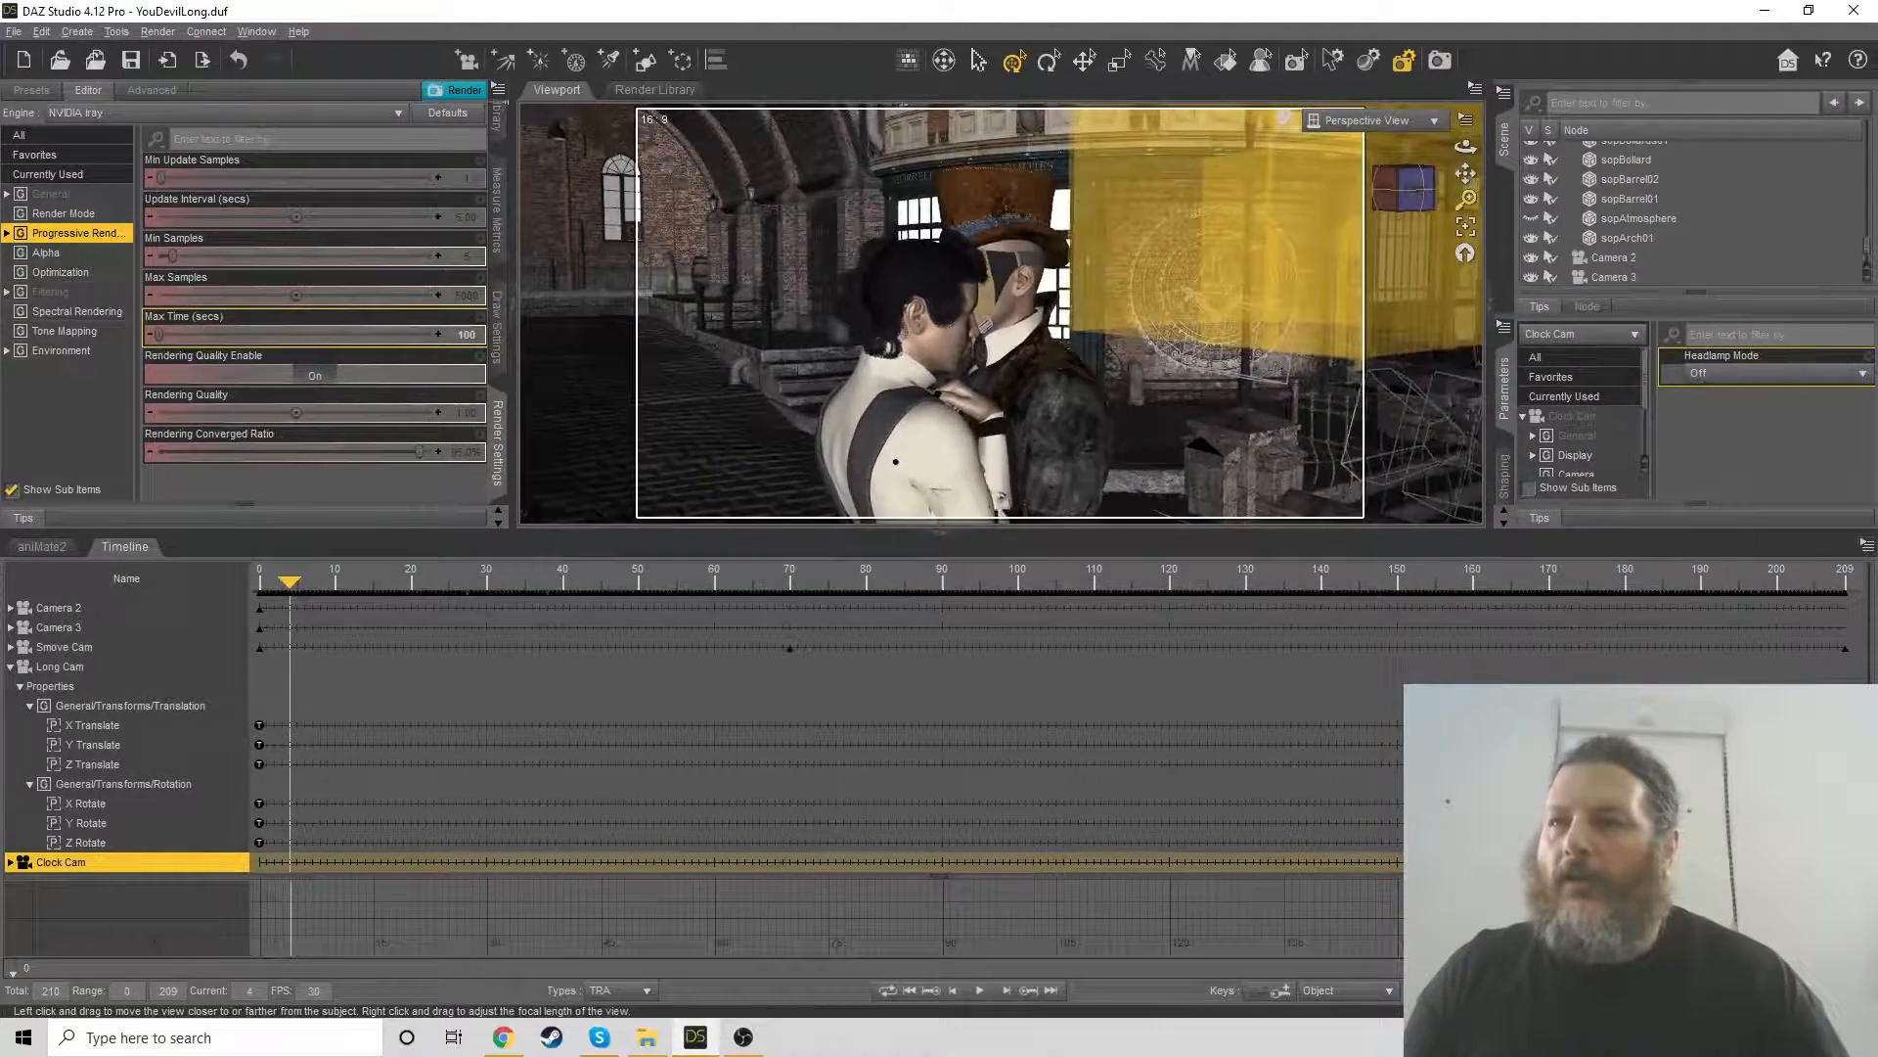
{"action": "left_click", "coordinate": [979, 991]}
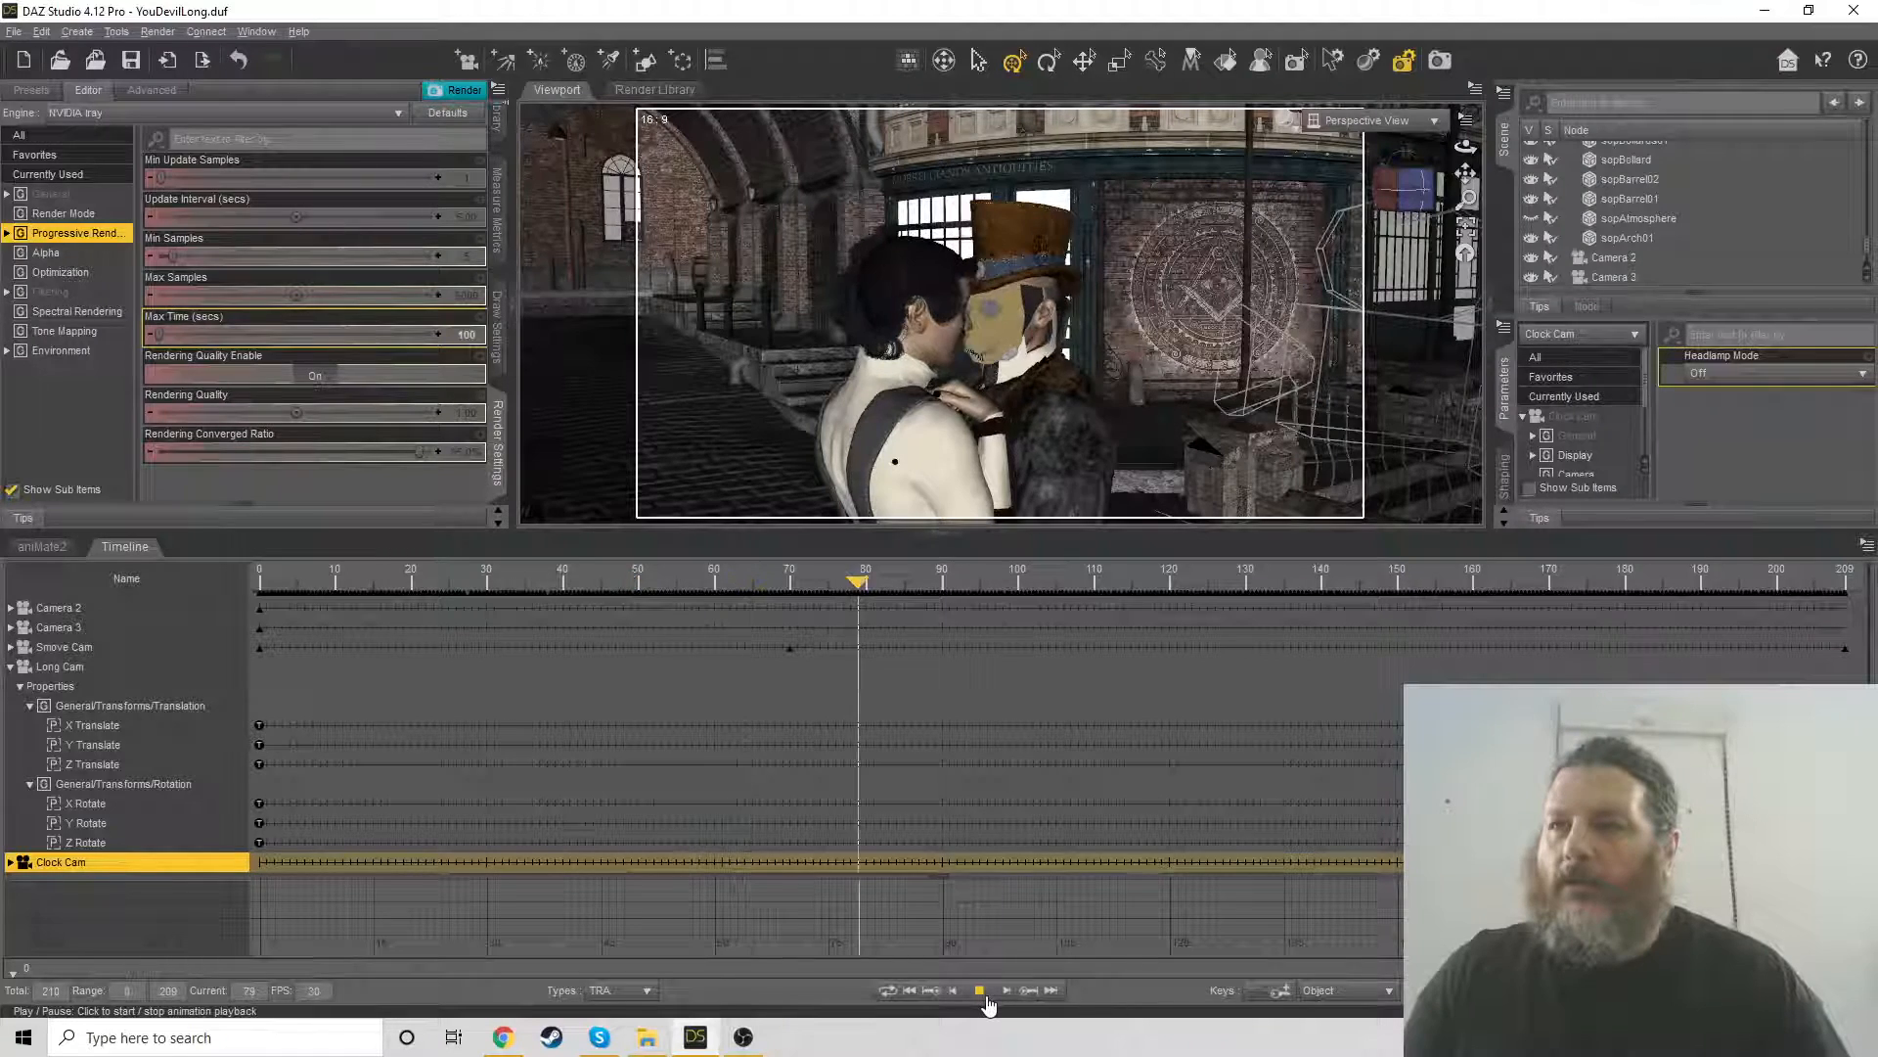
{"action": "left_click", "coordinate": [985, 998]}
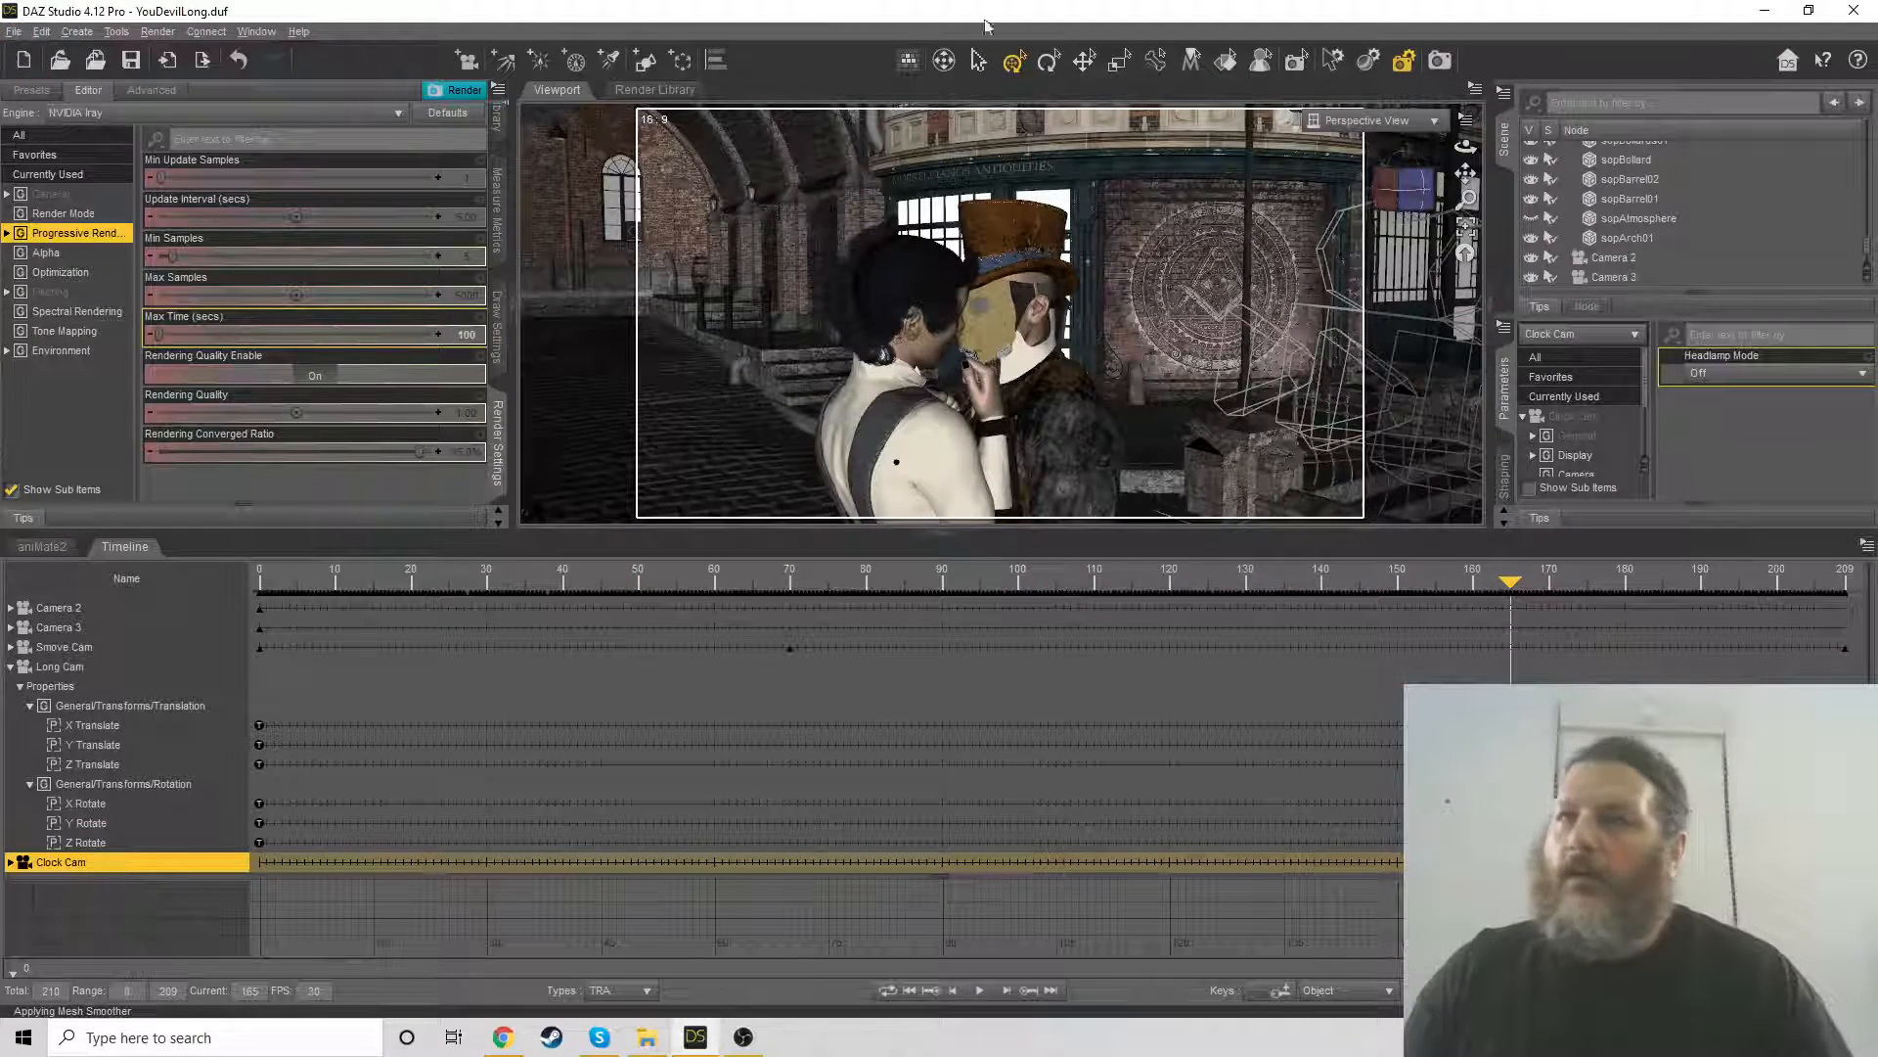
Close DAZ Studio without saving the scene changes
{"action": "left_click", "coordinate": [1854, 10]}
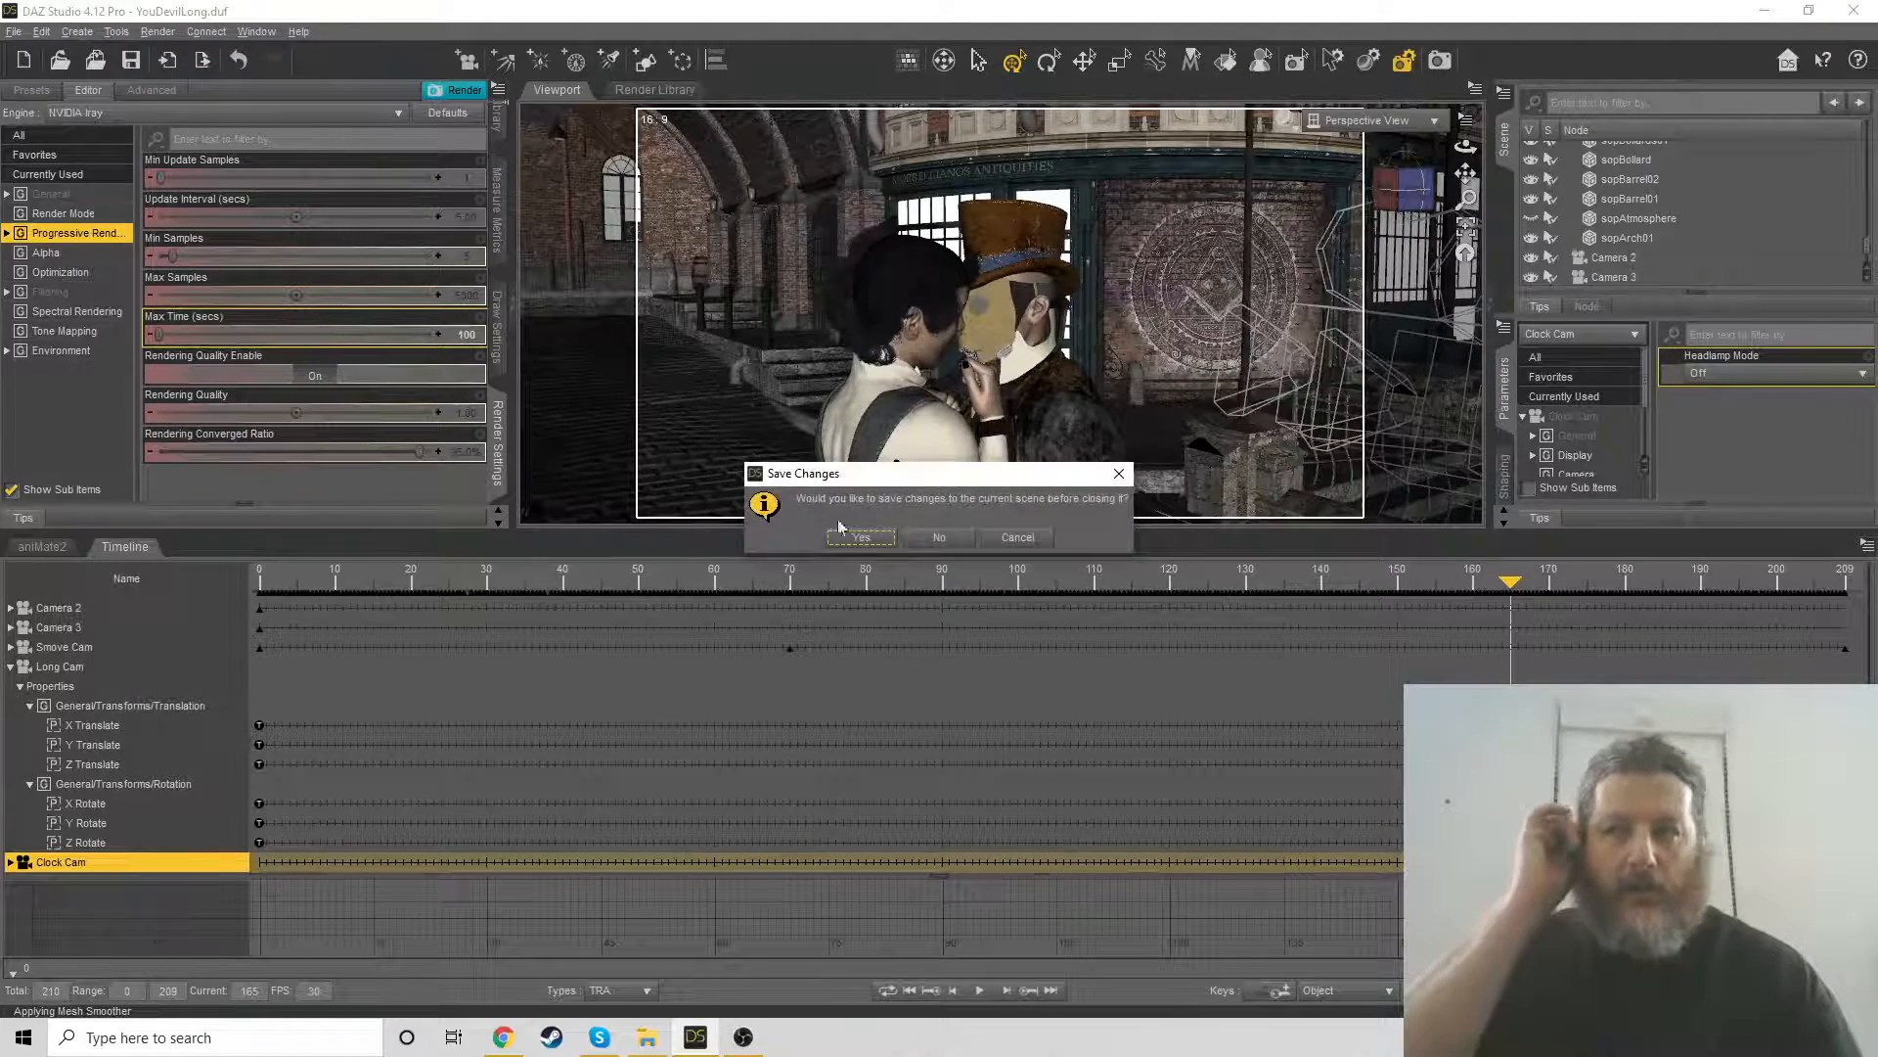
{"action": "left_click", "coordinate": [923, 538]}
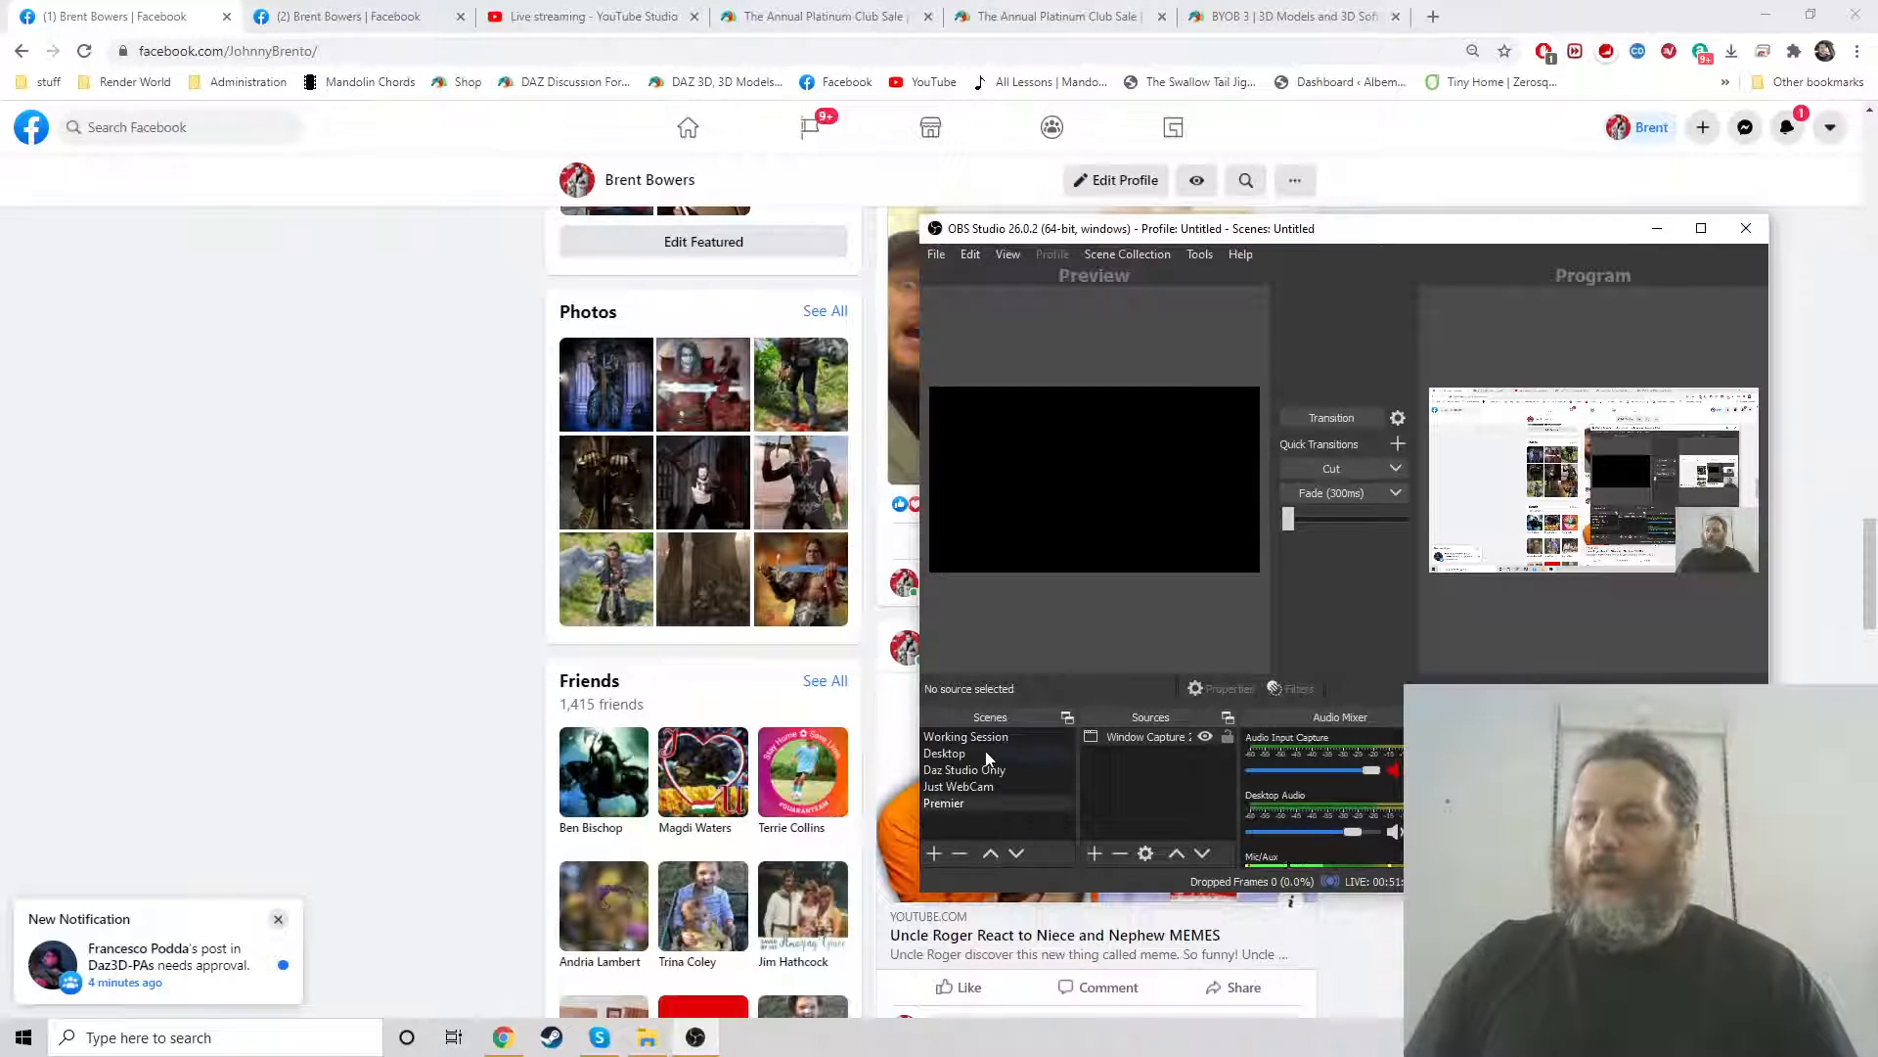
Transition the live stream to the Working Session scene in OBS Studio
{"action": "left_click", "coordinate": [956, 747]}
{"action": "left_click", "coordinate": [1332, 418]}
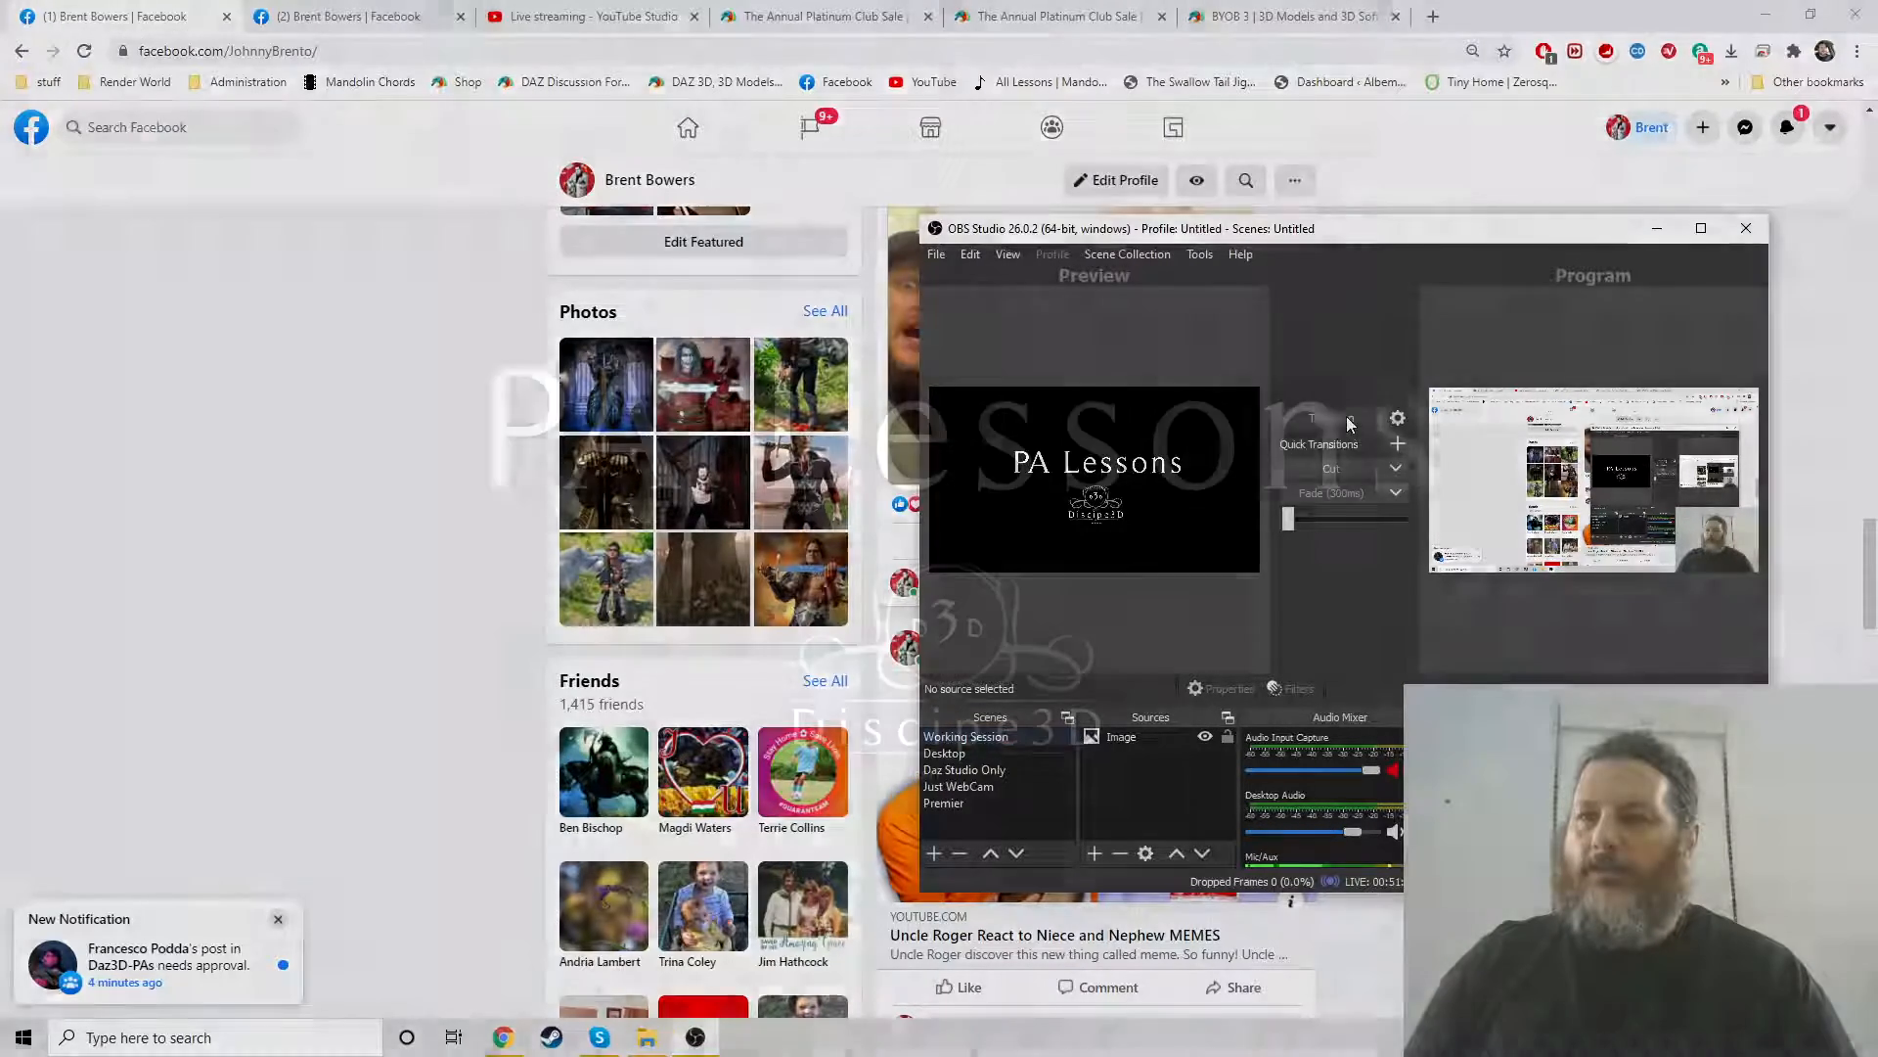